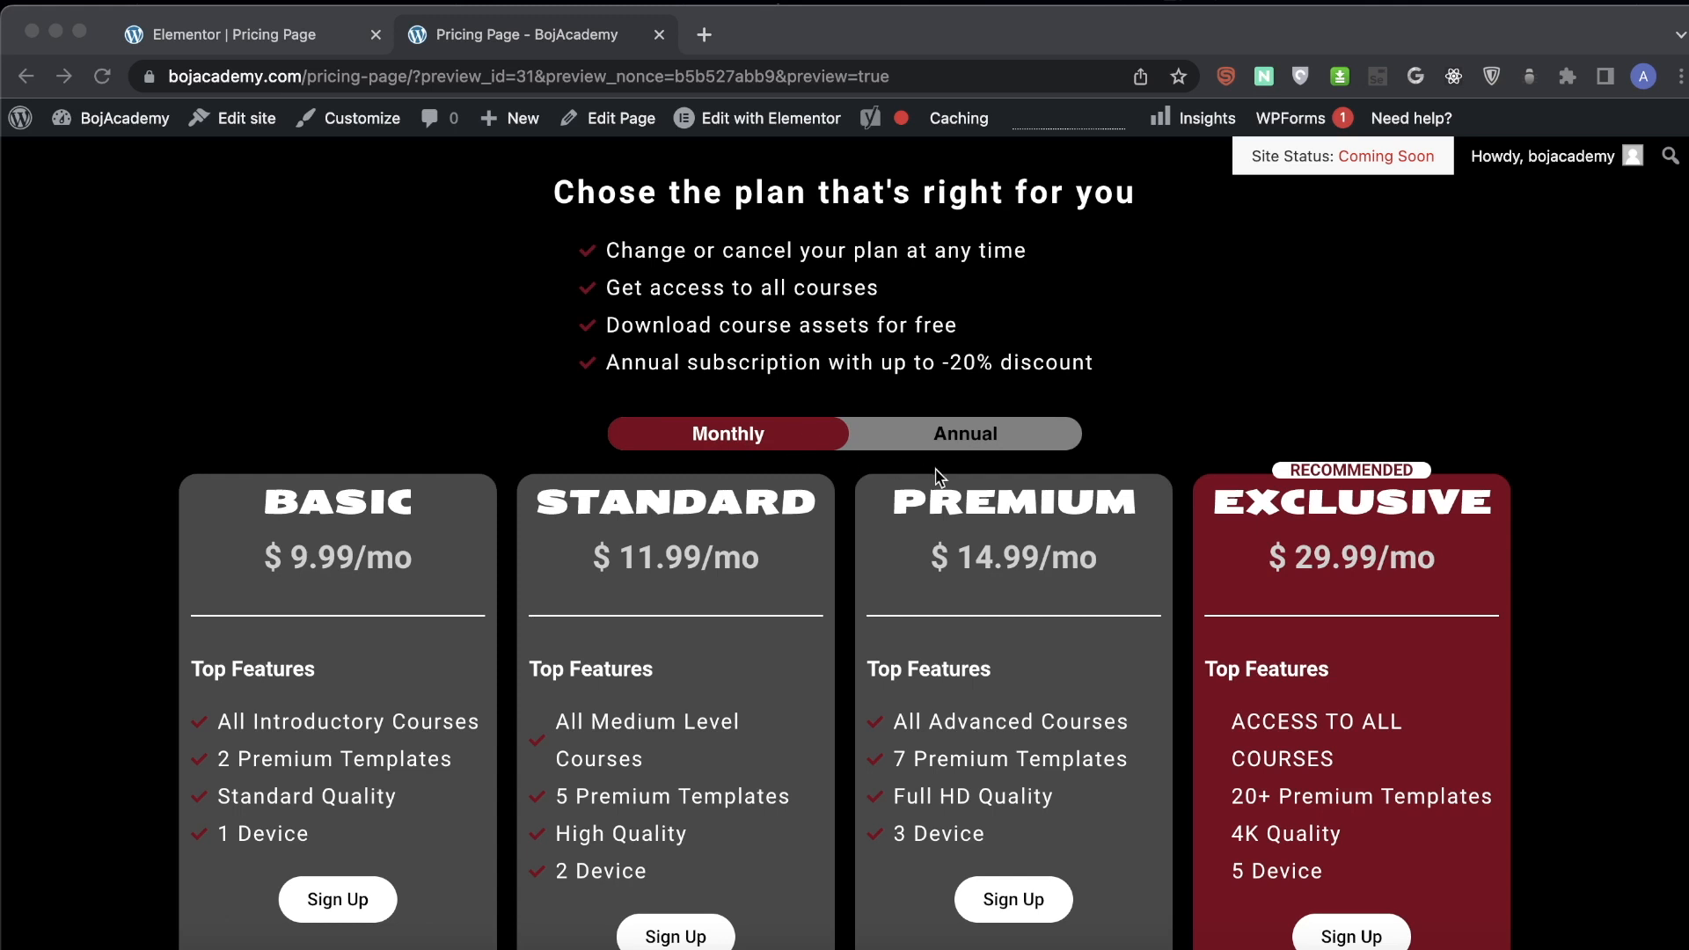
# - Compare the Monthly and Annual prices of the four plans on the finished pricing page
pyautogui.click(964, 442)
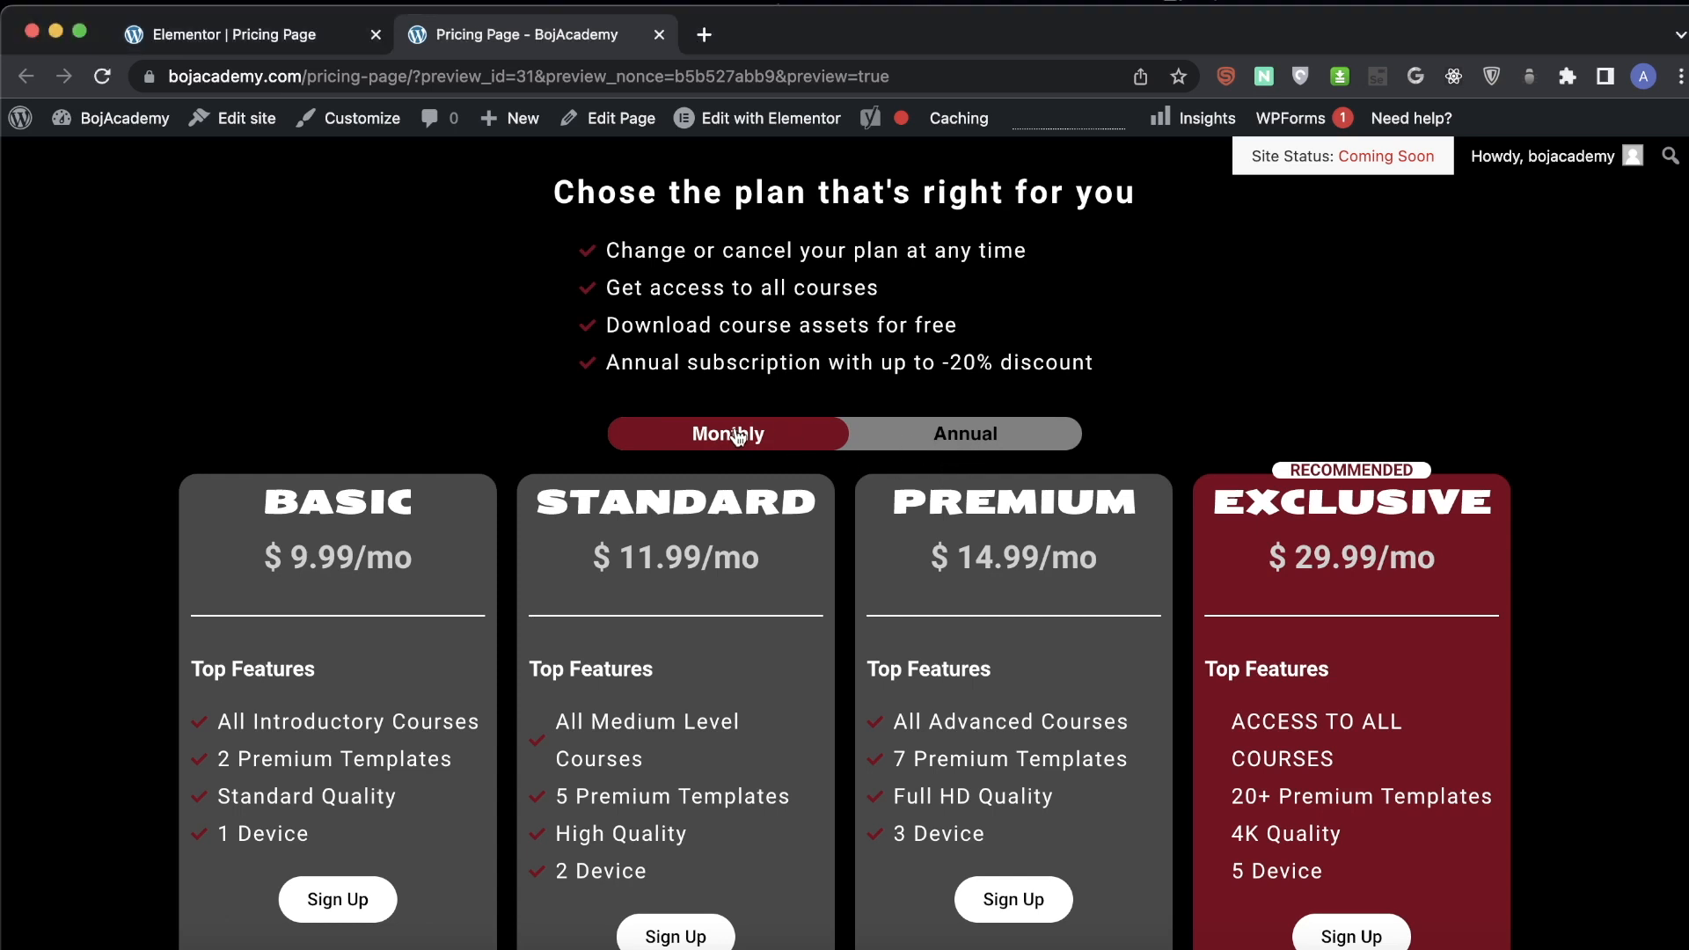
pyautogui.click(976, 447)
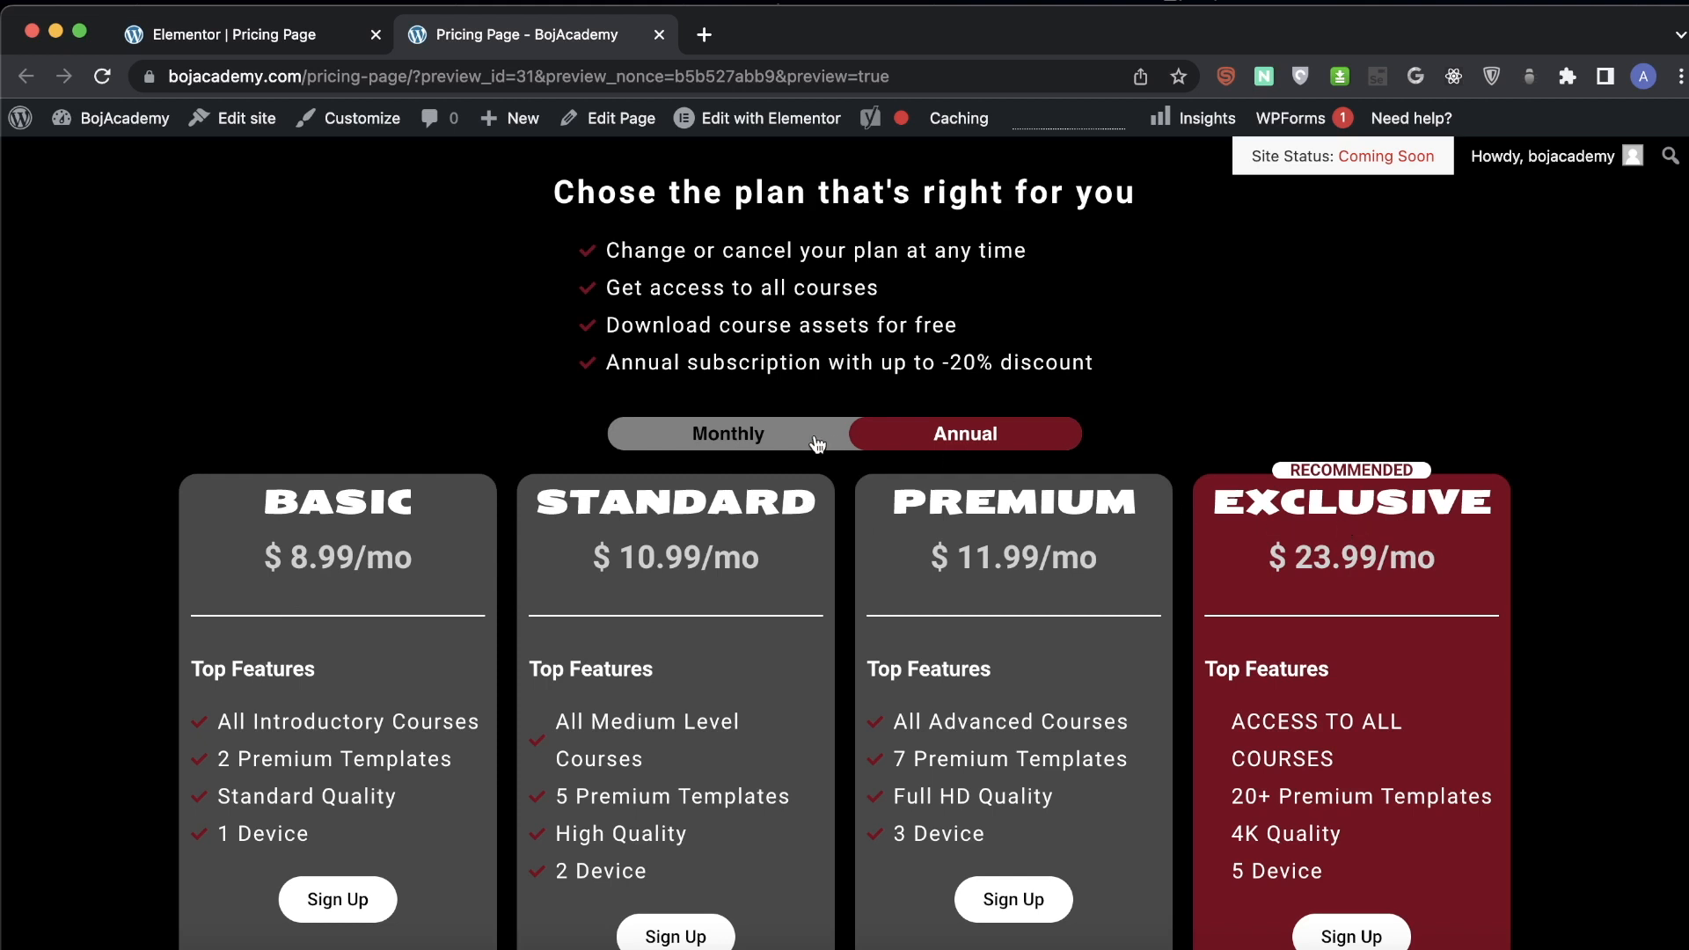
pyautogui.click(730, 438)
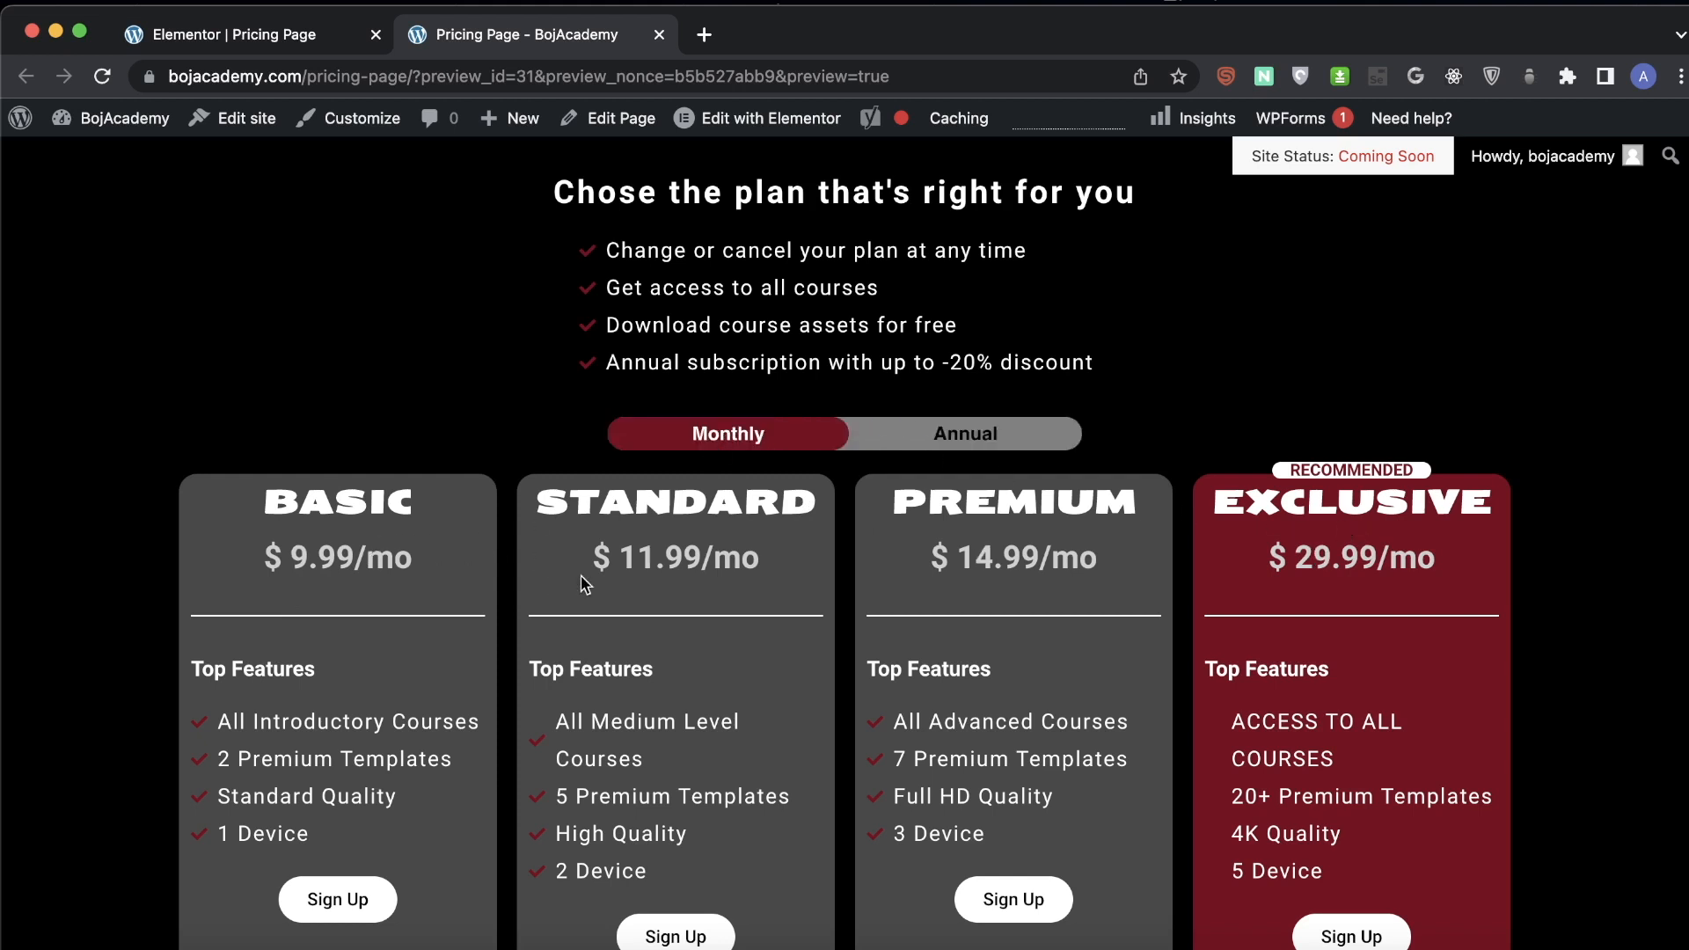
pyautogui.scroll(2, 1005, 490)
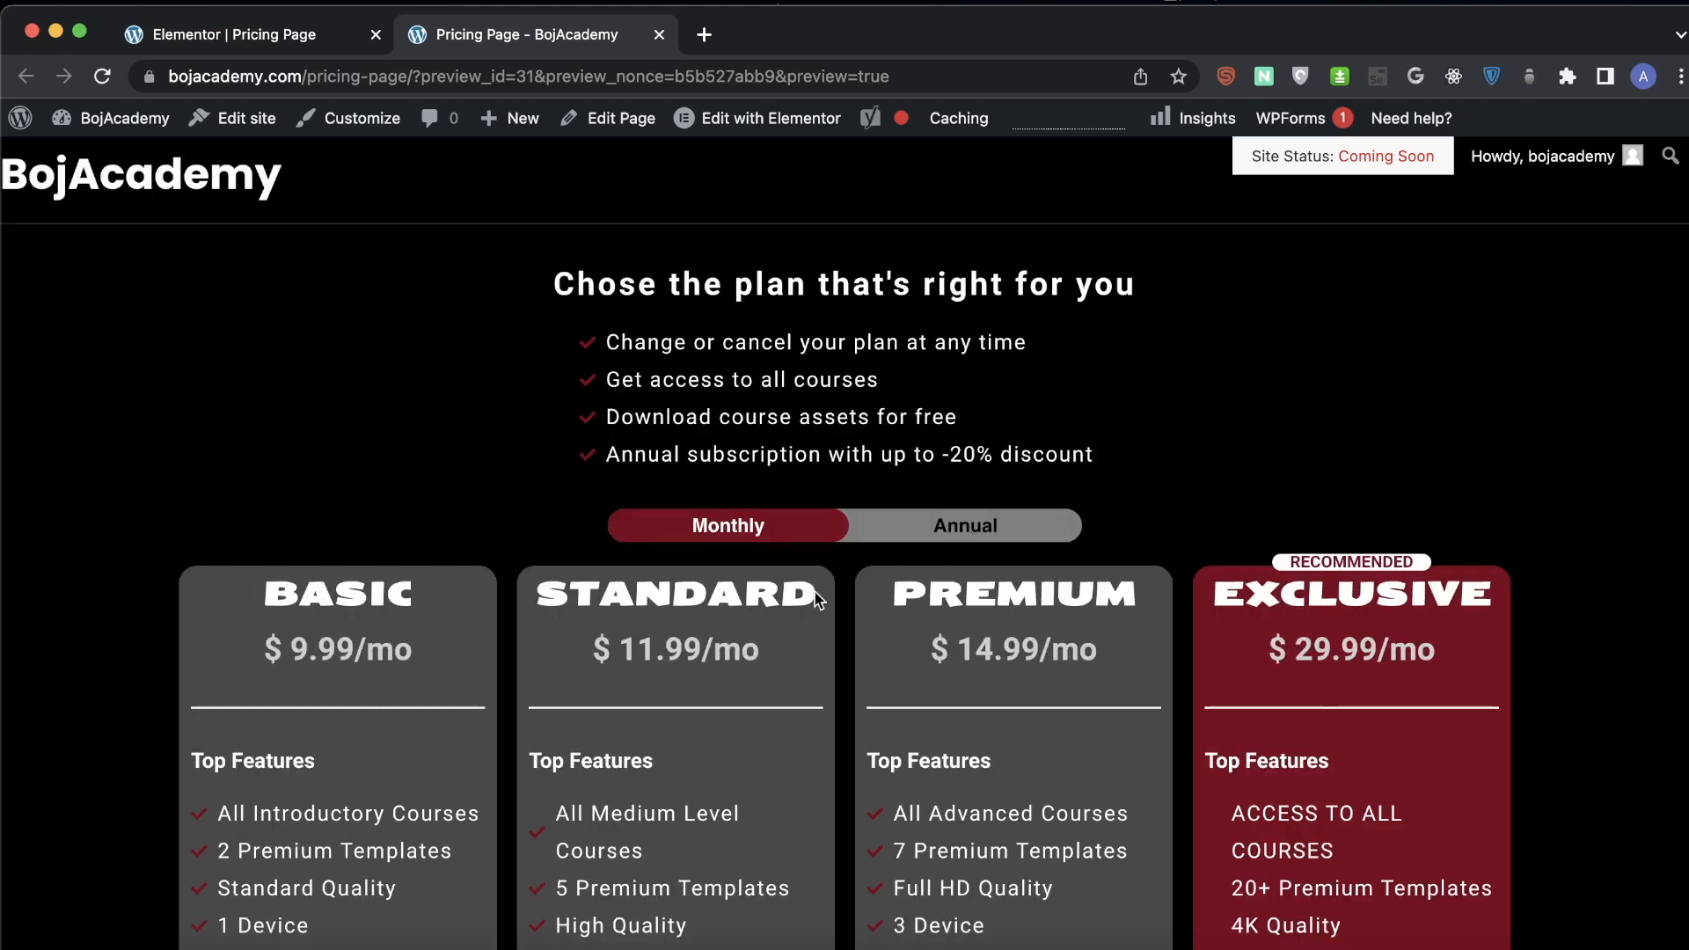
pyautogui.scroll(-4, 810, 594)
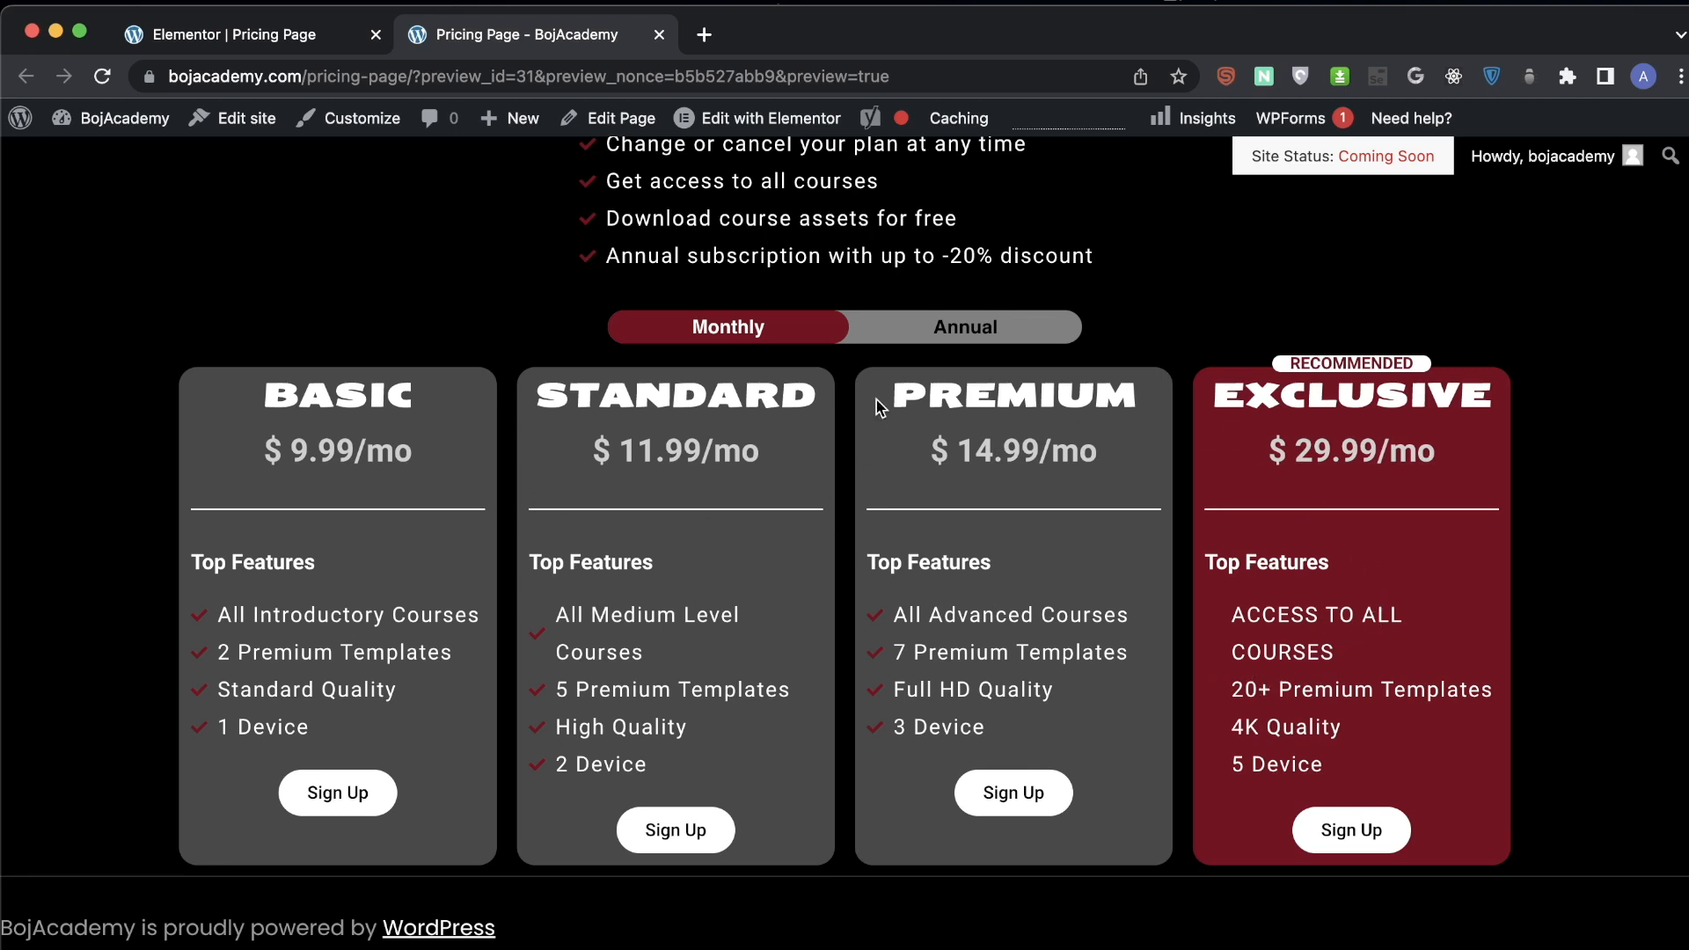
pyautogui.click(972, 334)
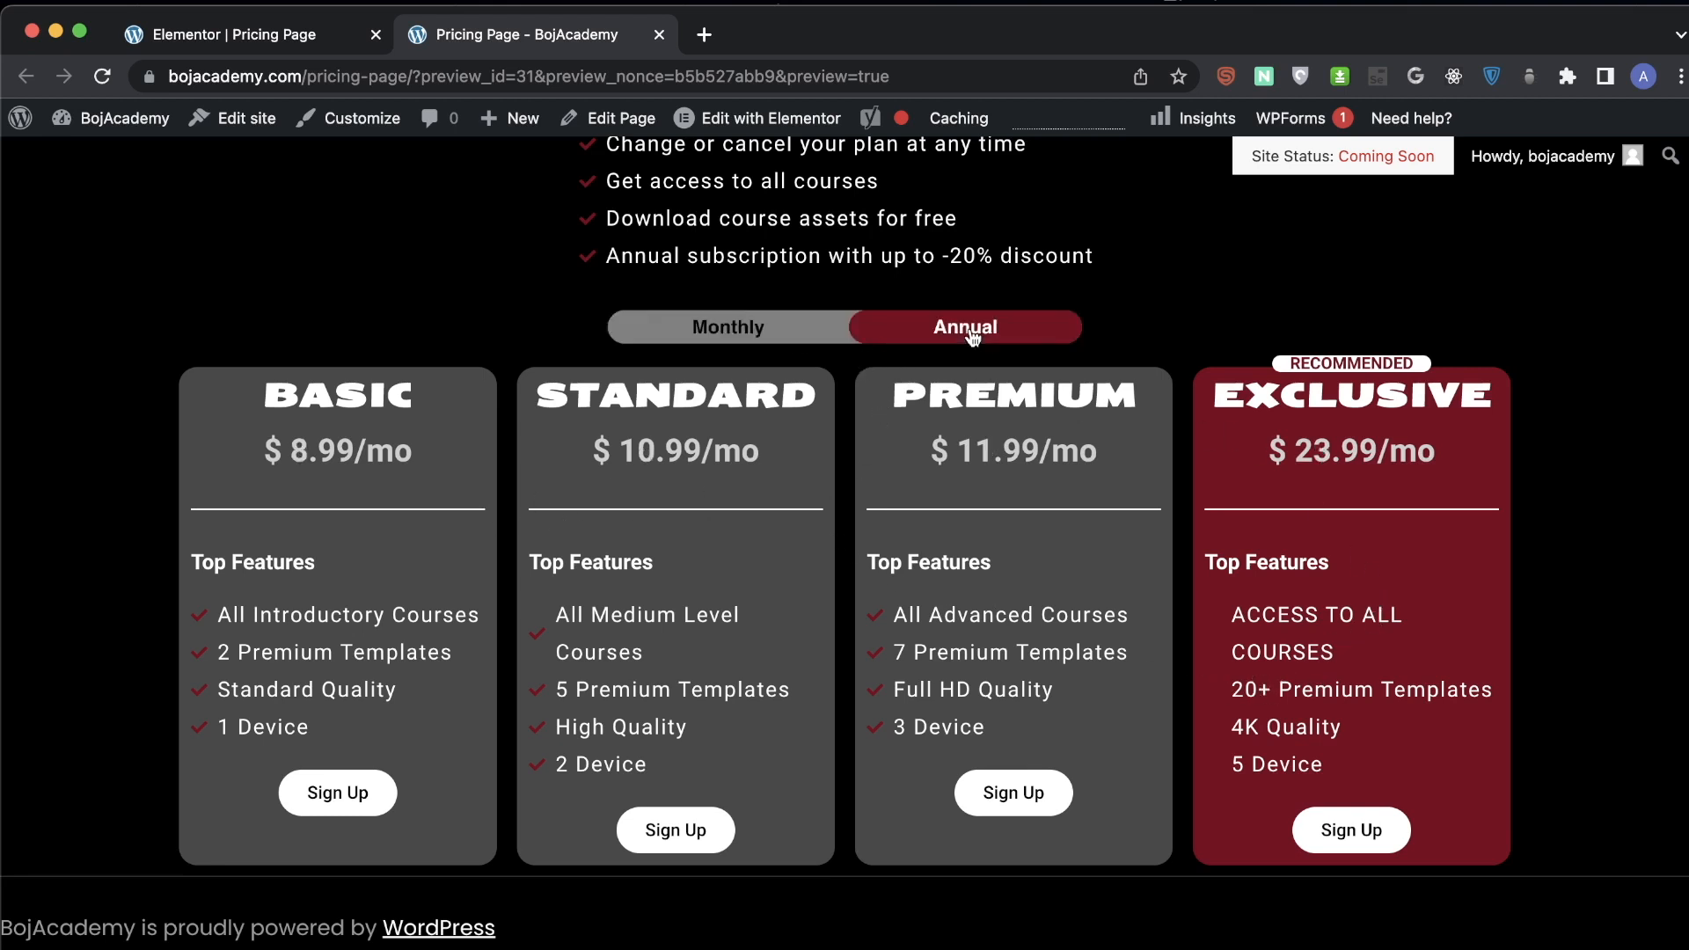
pyautogui.click(971, 335)
pyautogui.scroll(2, 672, 615)
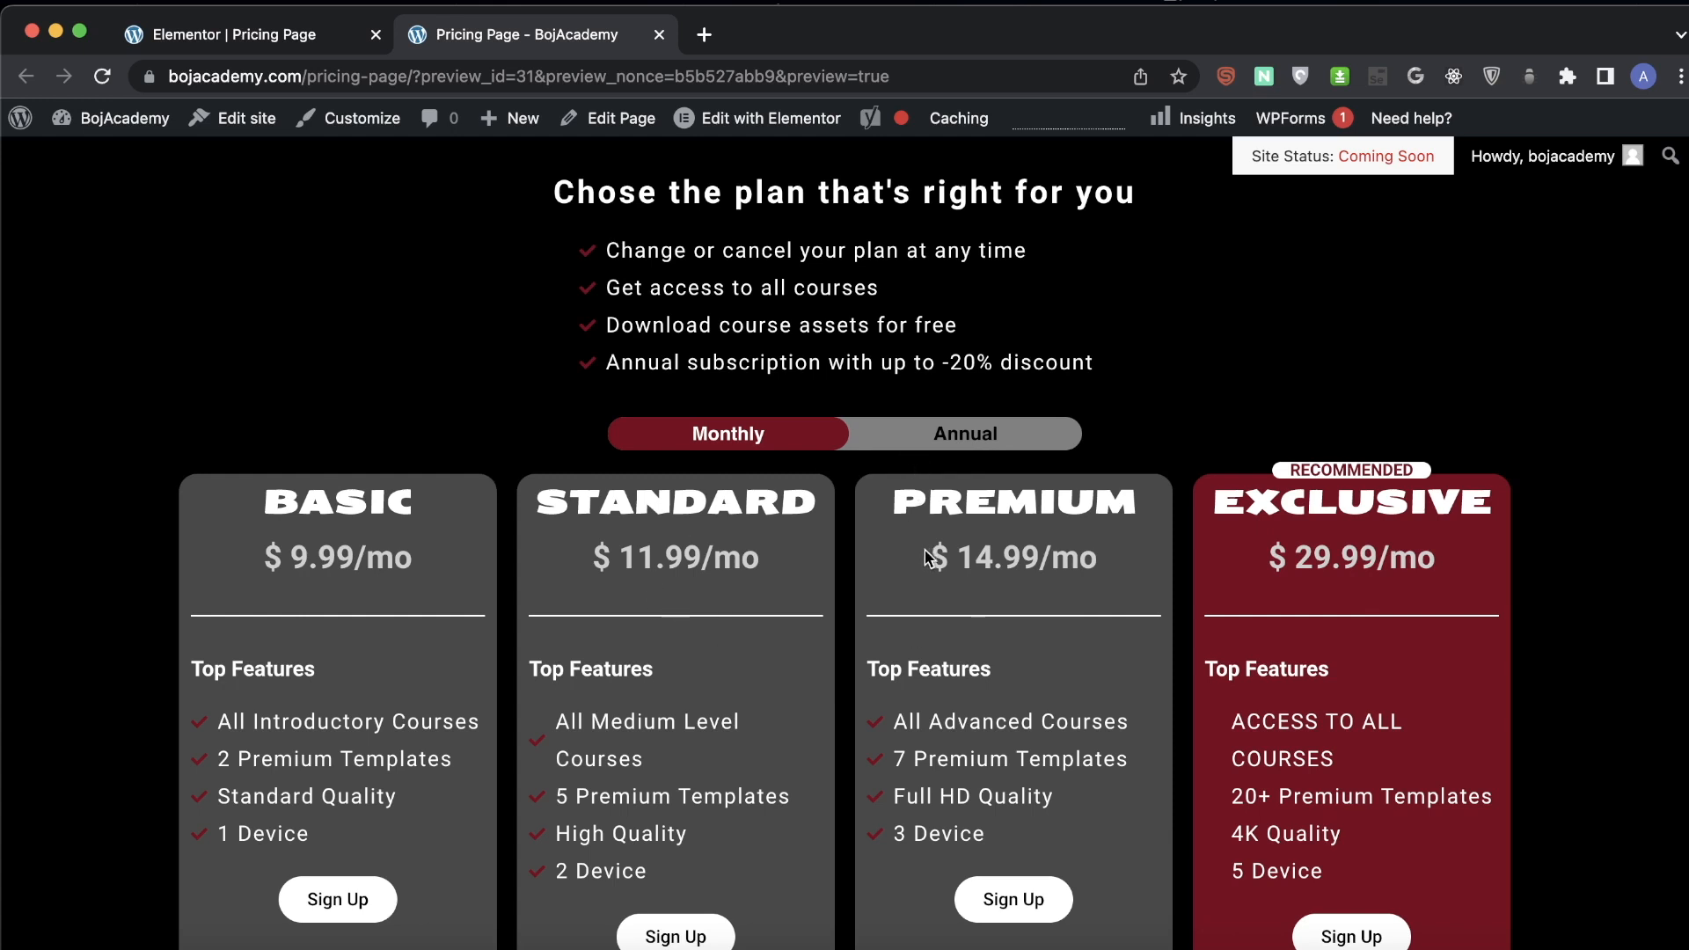
# - Examine the pricing page mockup in Preview, covering its heading with feature list, billing toggle and plan cards, and return to the Elementor editor
pyautogui.press('super+Tab')
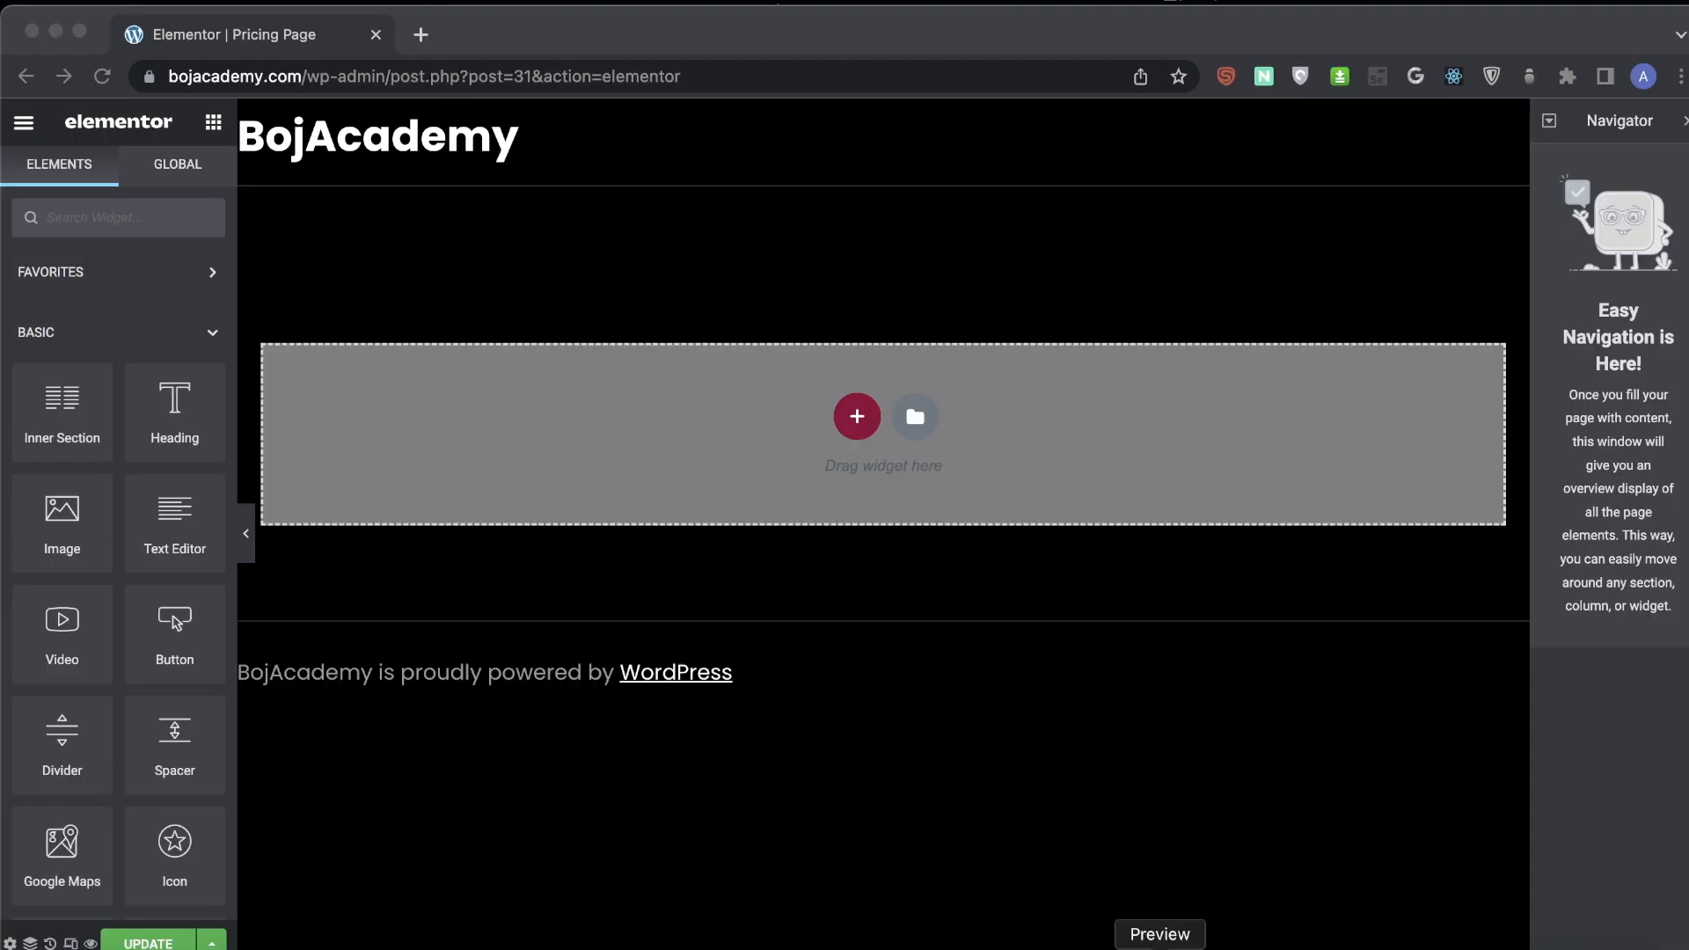
pyautogui.click(1170, 947)
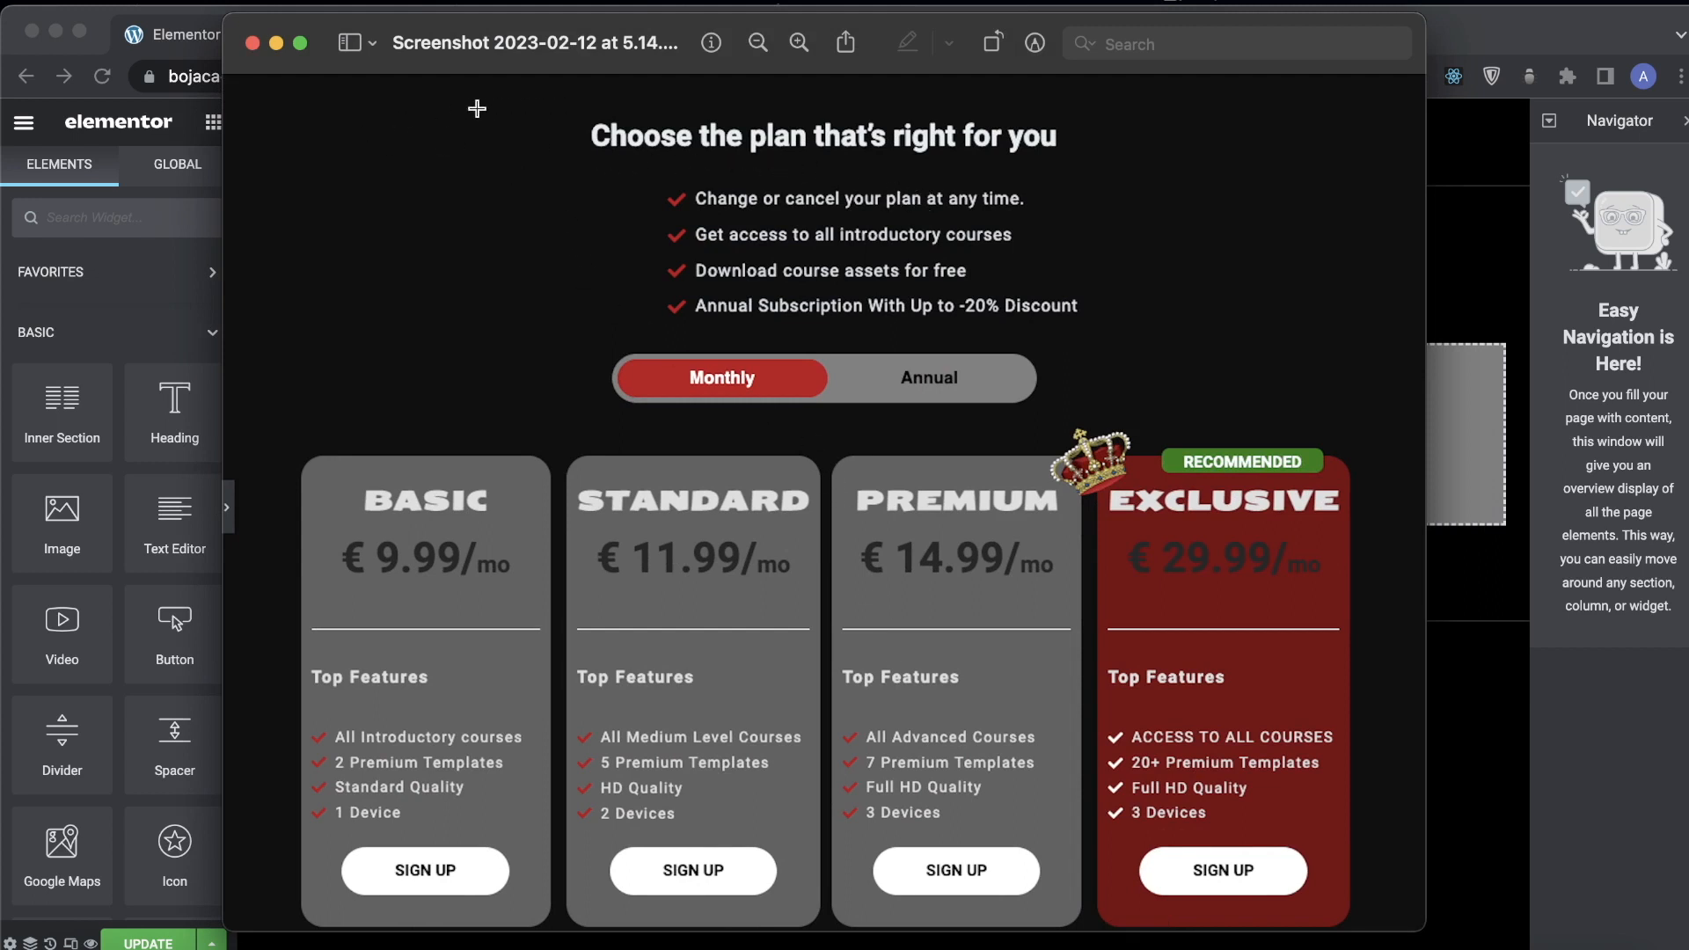
pyautogui.moveTo(430, 101); pyautogui.dragTo(1244, 334)
pyautogui.click(425, 366)
pyautogui.moveTo(428, 336); pyautogui.dragTo(1157, 428)
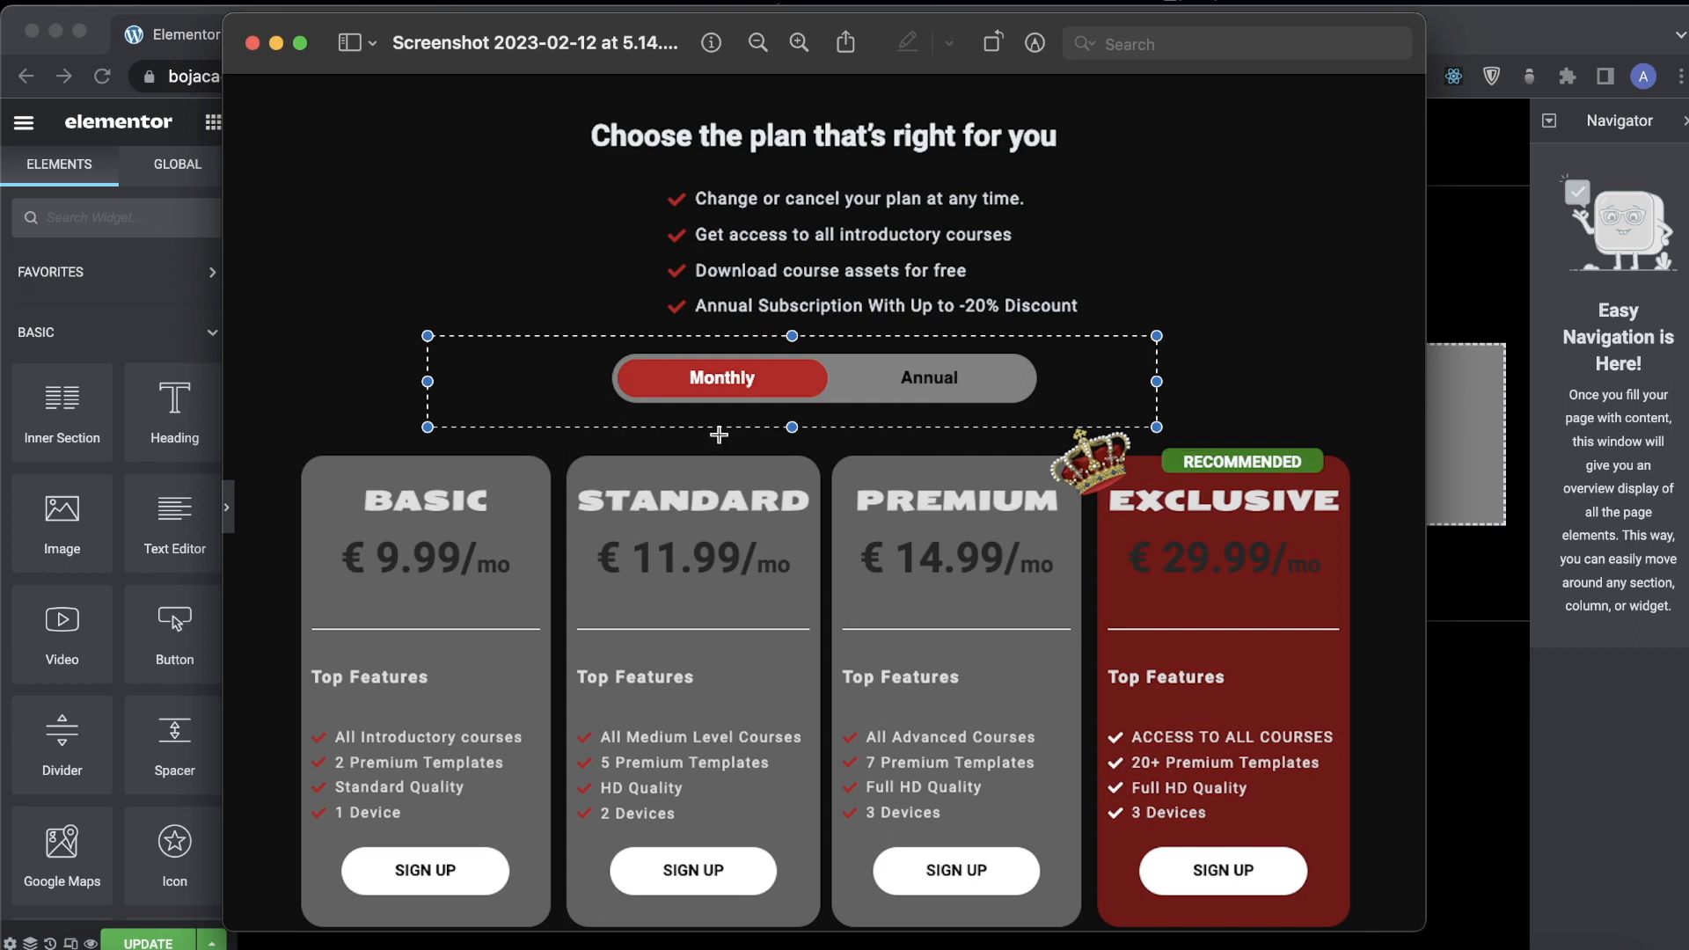
pyautogui.moveTo(268, 440); pyautogui.dragTo(1386, 926)
pyautogui.click(1190, 332)
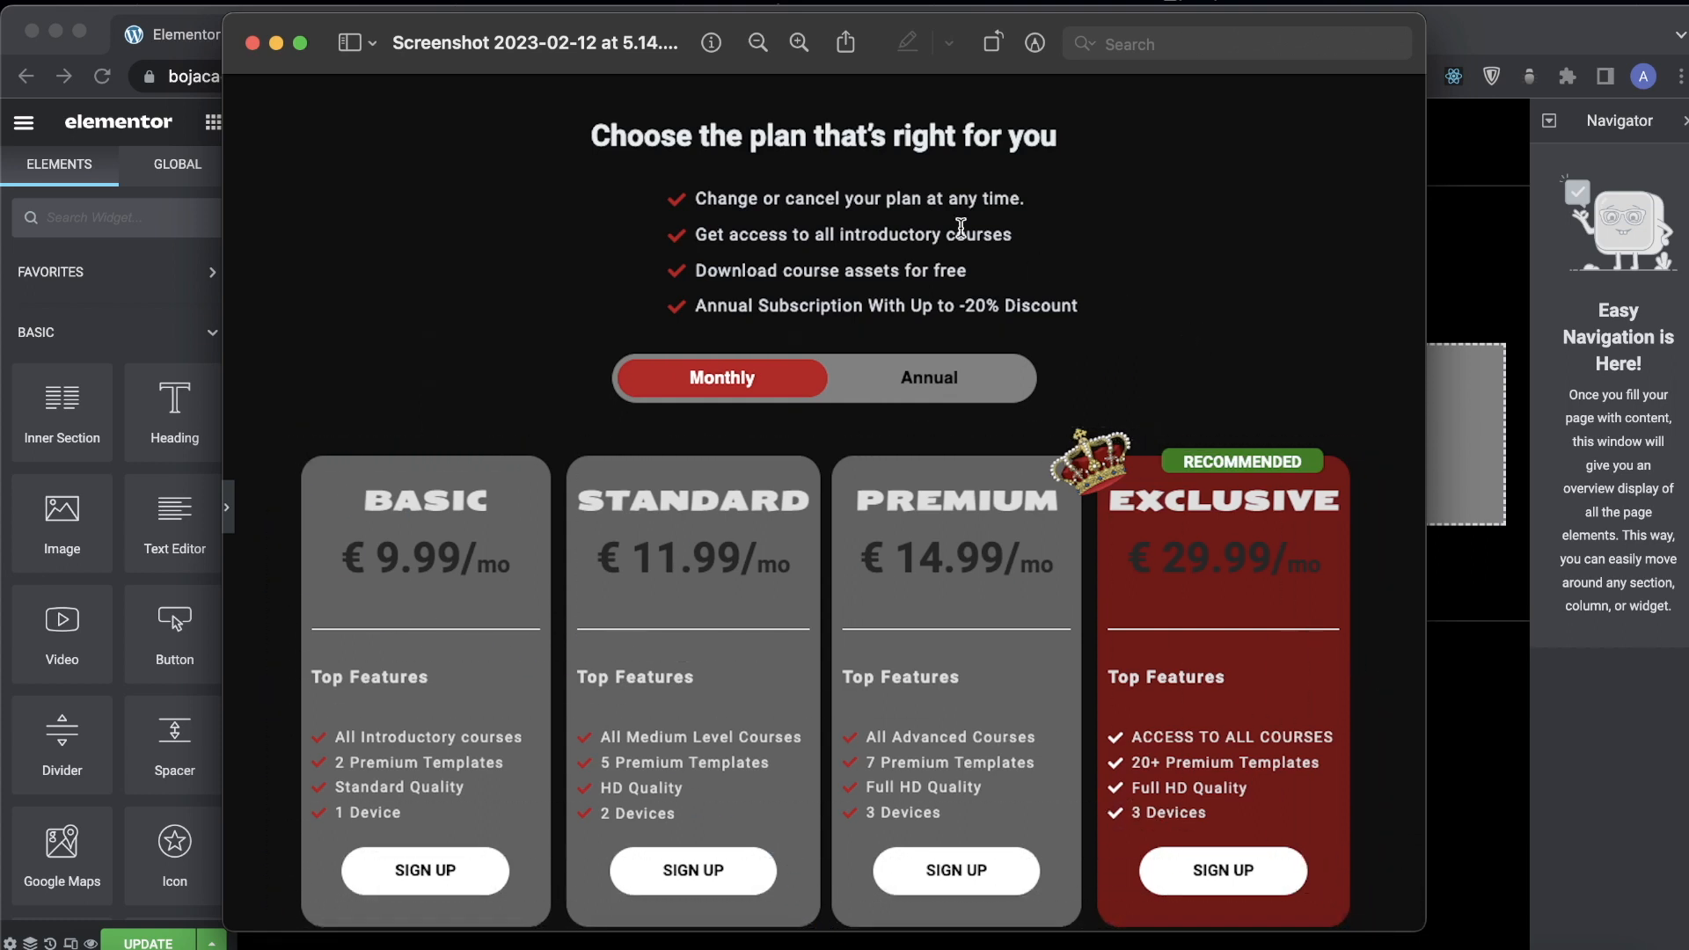
pyautogui.moveTo(474, 97); pyautogui.dragTo(1206, 337)
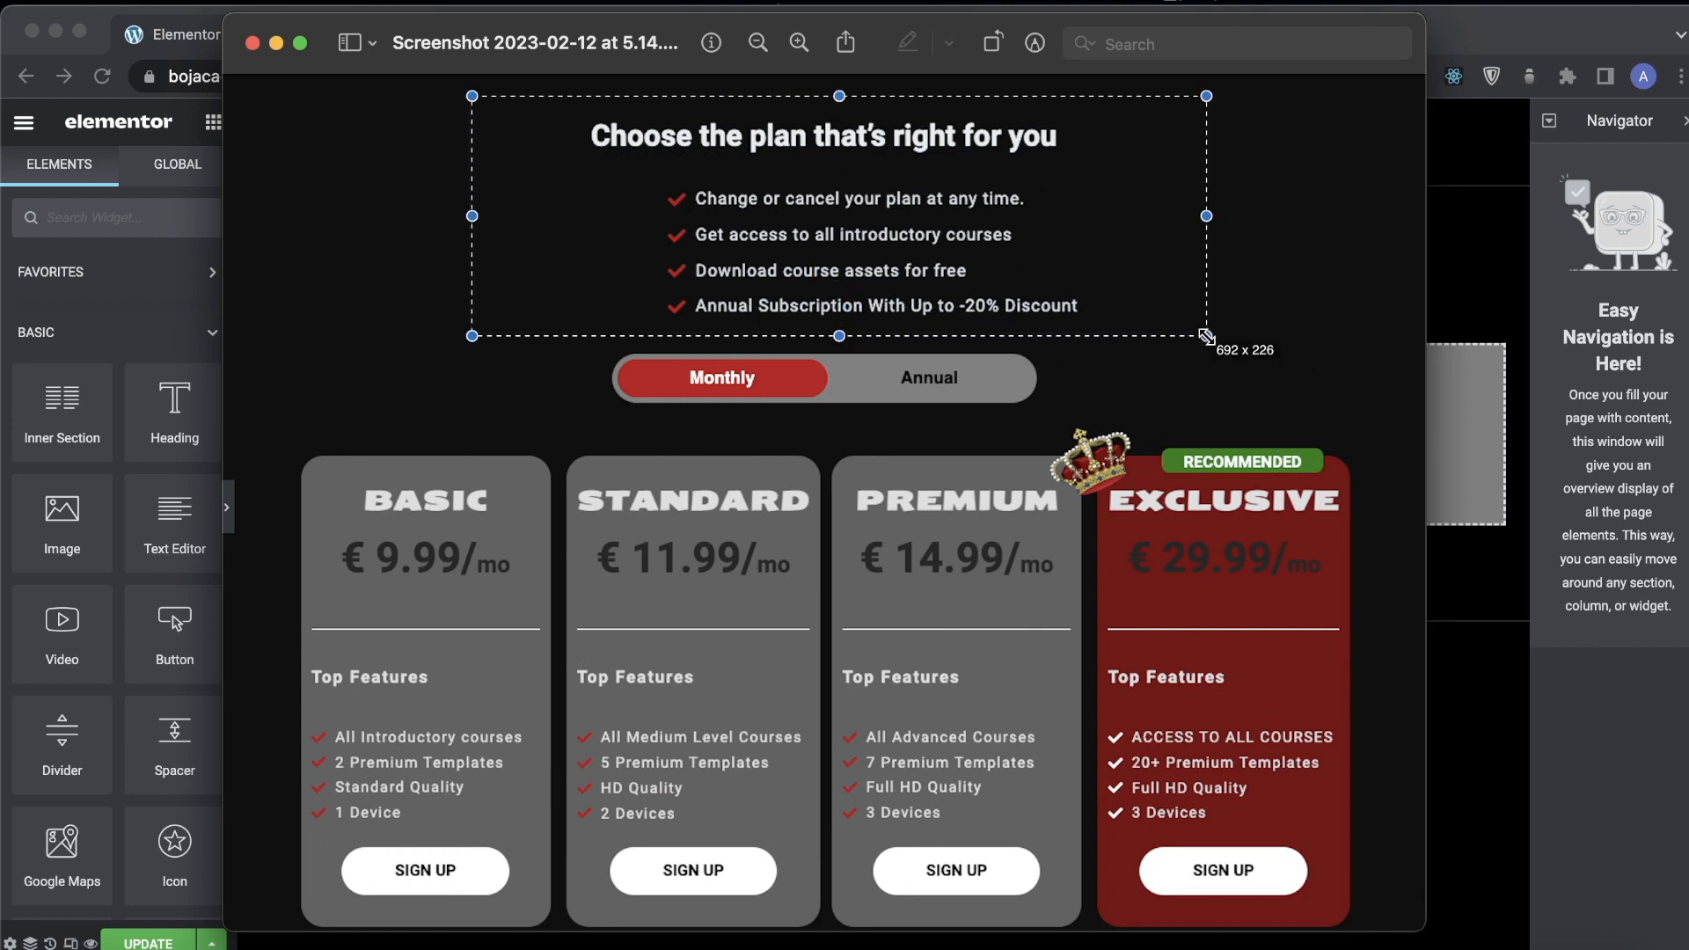
pyautogui.moveTo(1207, 336); pyautogui.dragTo(1207, 336)
pyautogui.click(1267, 246)
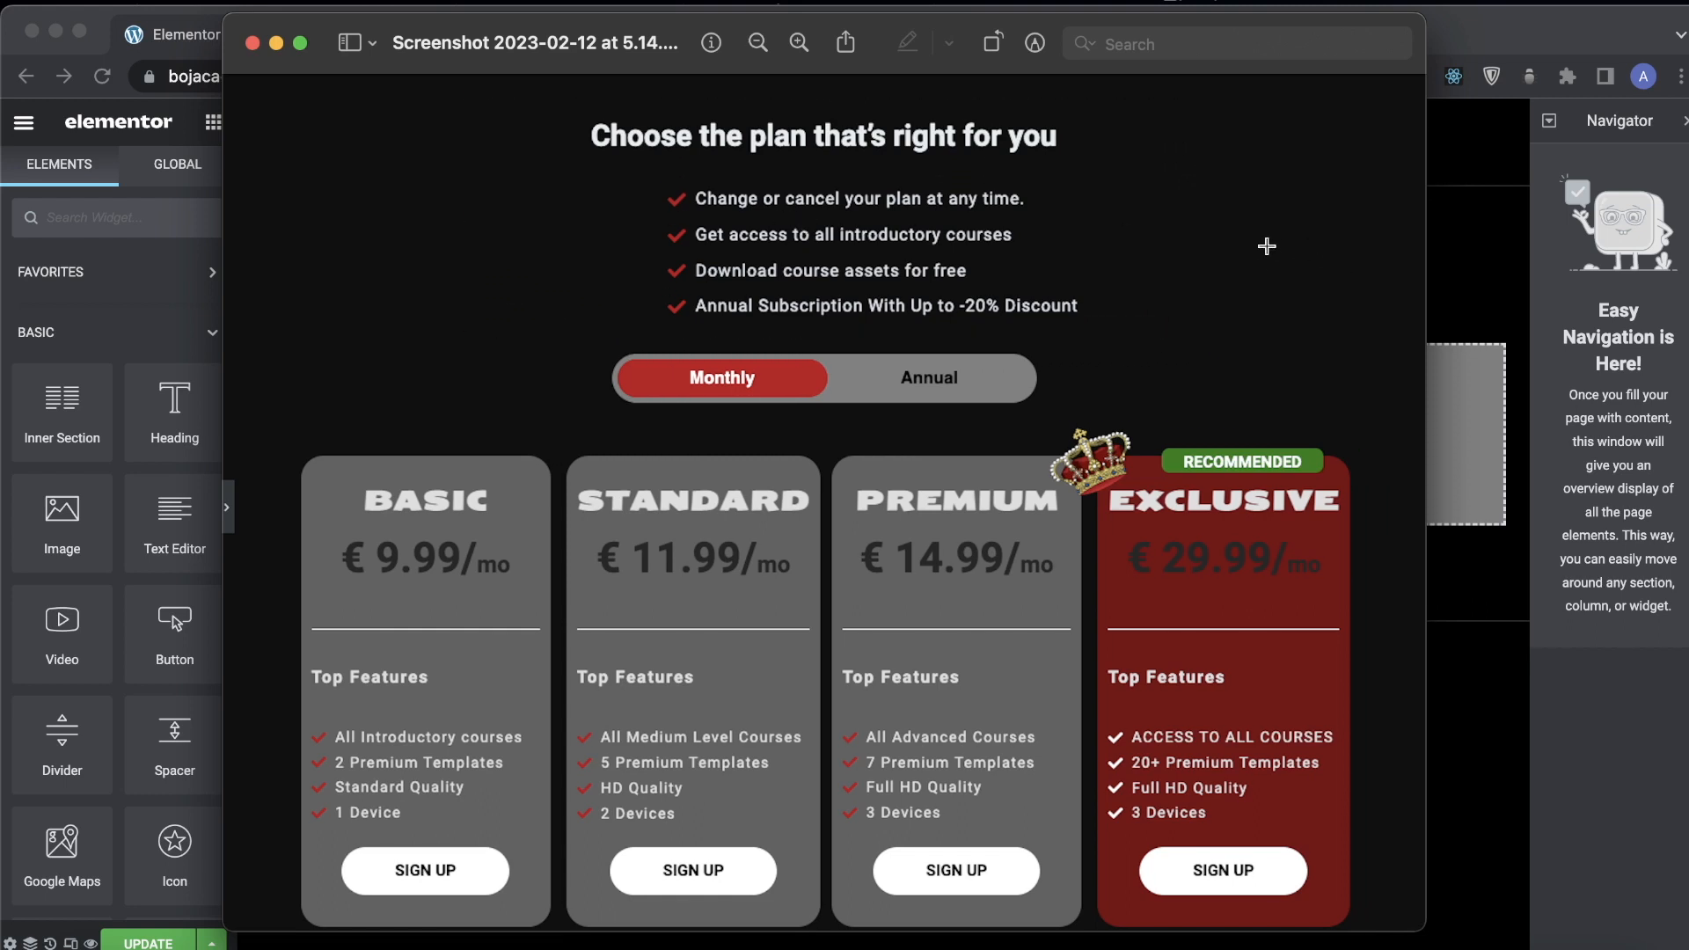
pyautogui.moveTo(625, 182); pyautogui.dragTo(1112, 323)
pyautogui.click(1476, 35)
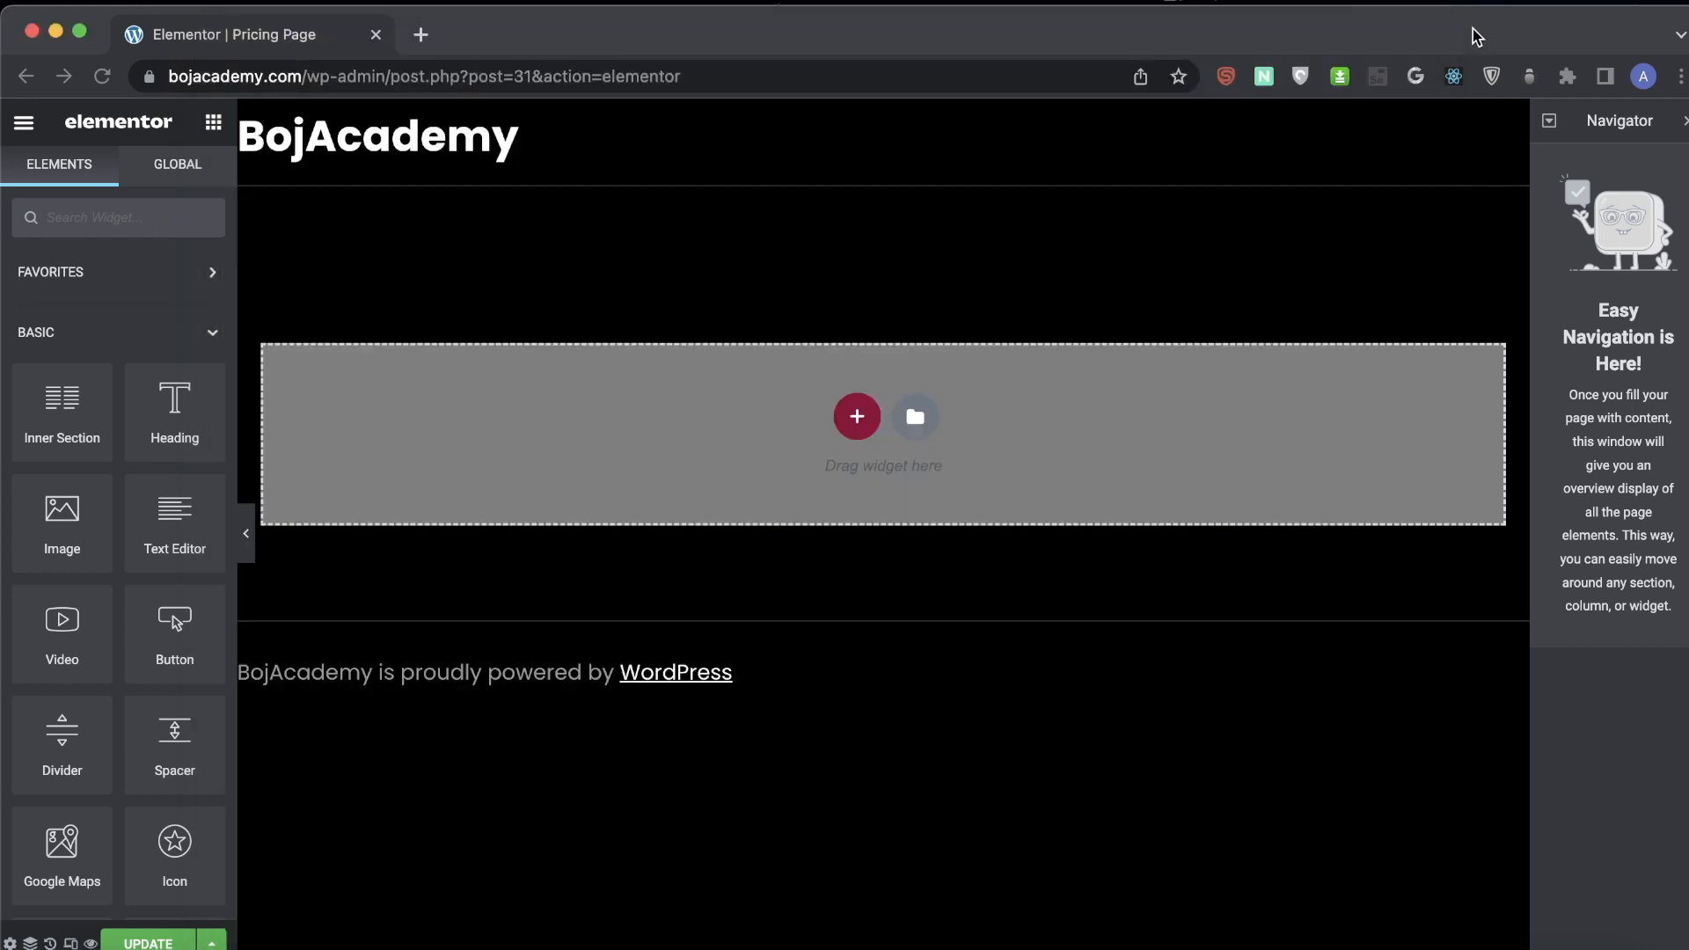
# - Add a single-column section to the page and place a Heading widget in it
pyautogui.click(856, 421)
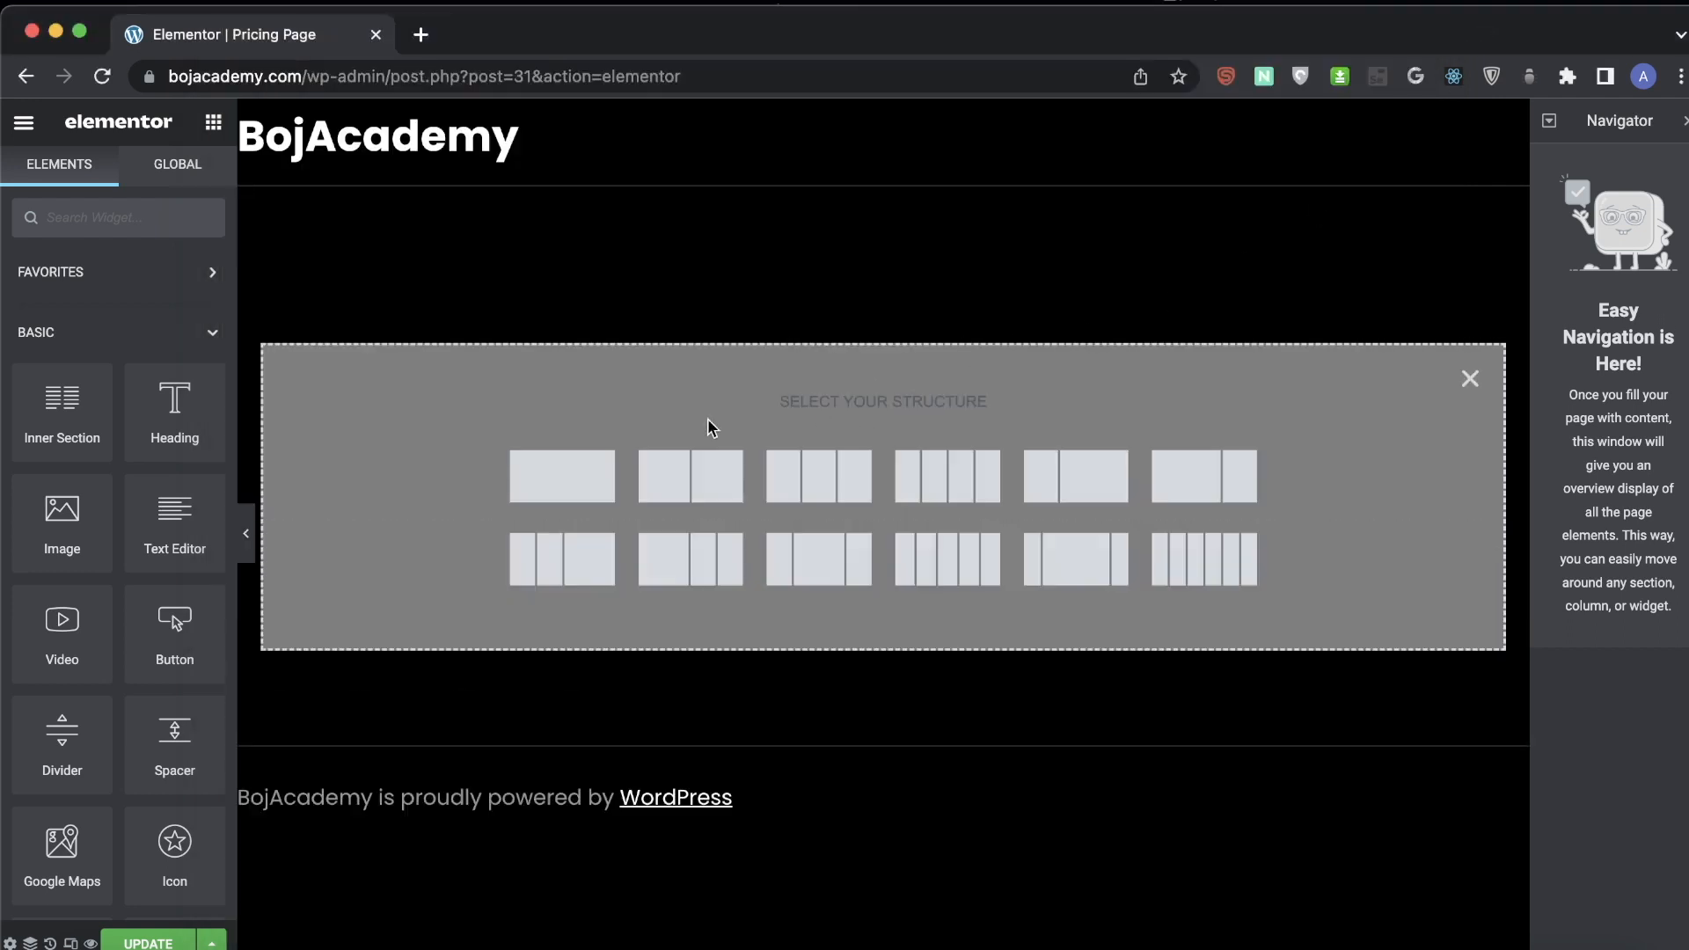
pyautogui.click(562, 473)
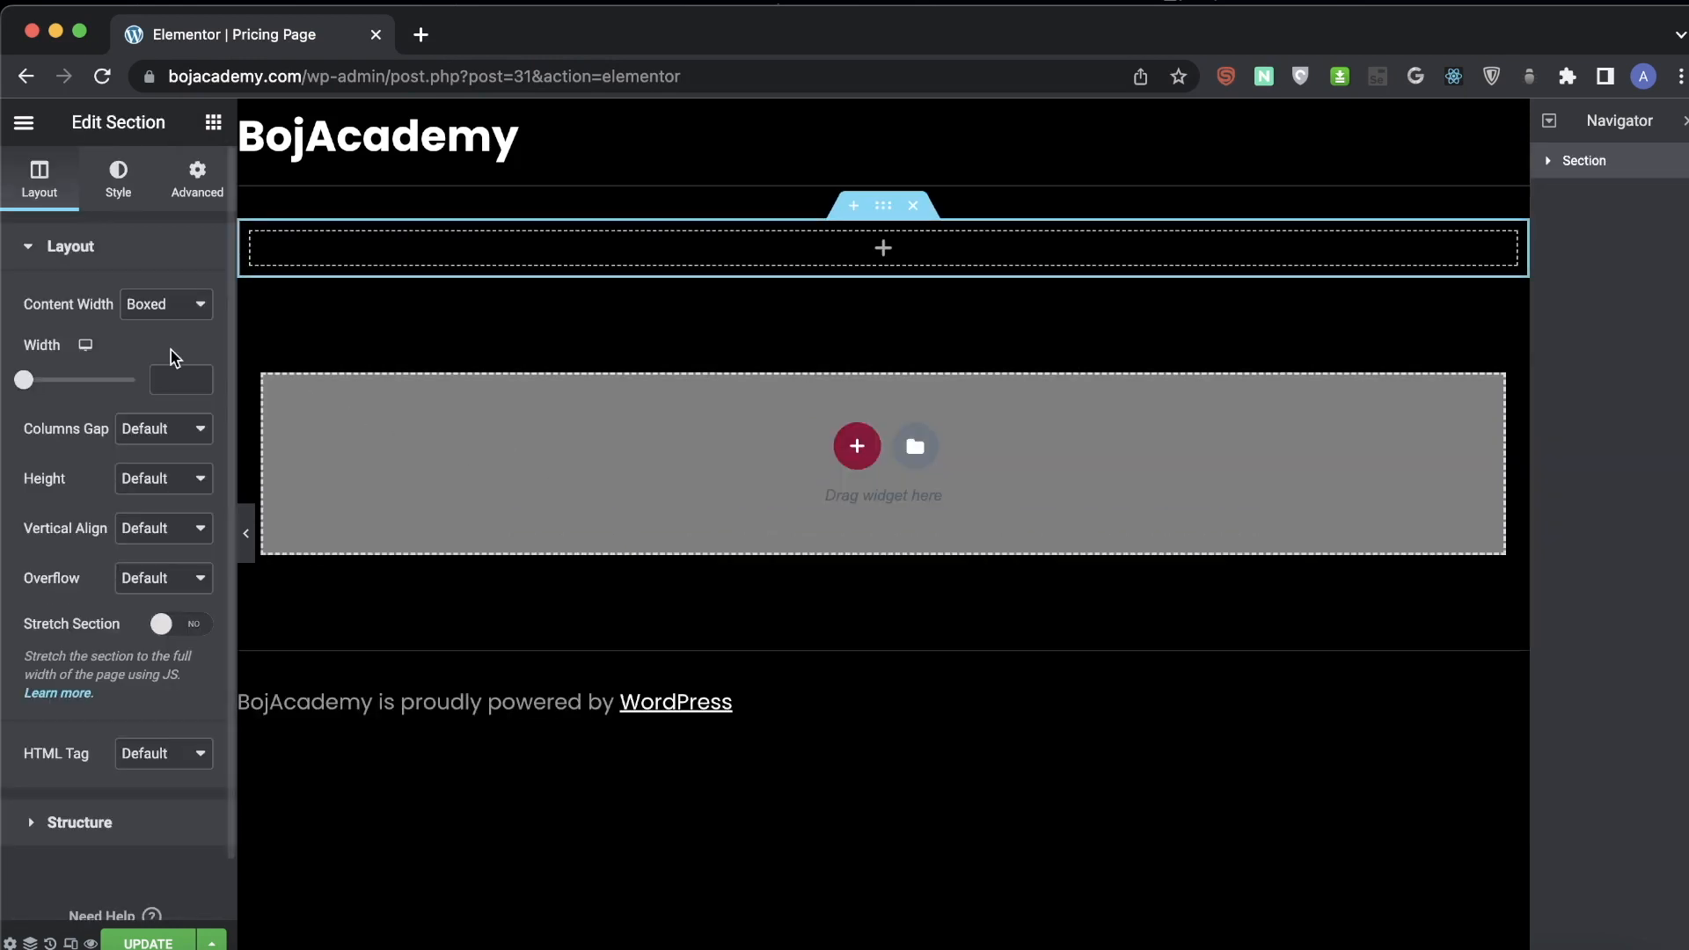
pyautogui.click(213, 122)
pyautogui.moveTo(174, 413); pyautogui.dragTo(649, 256)
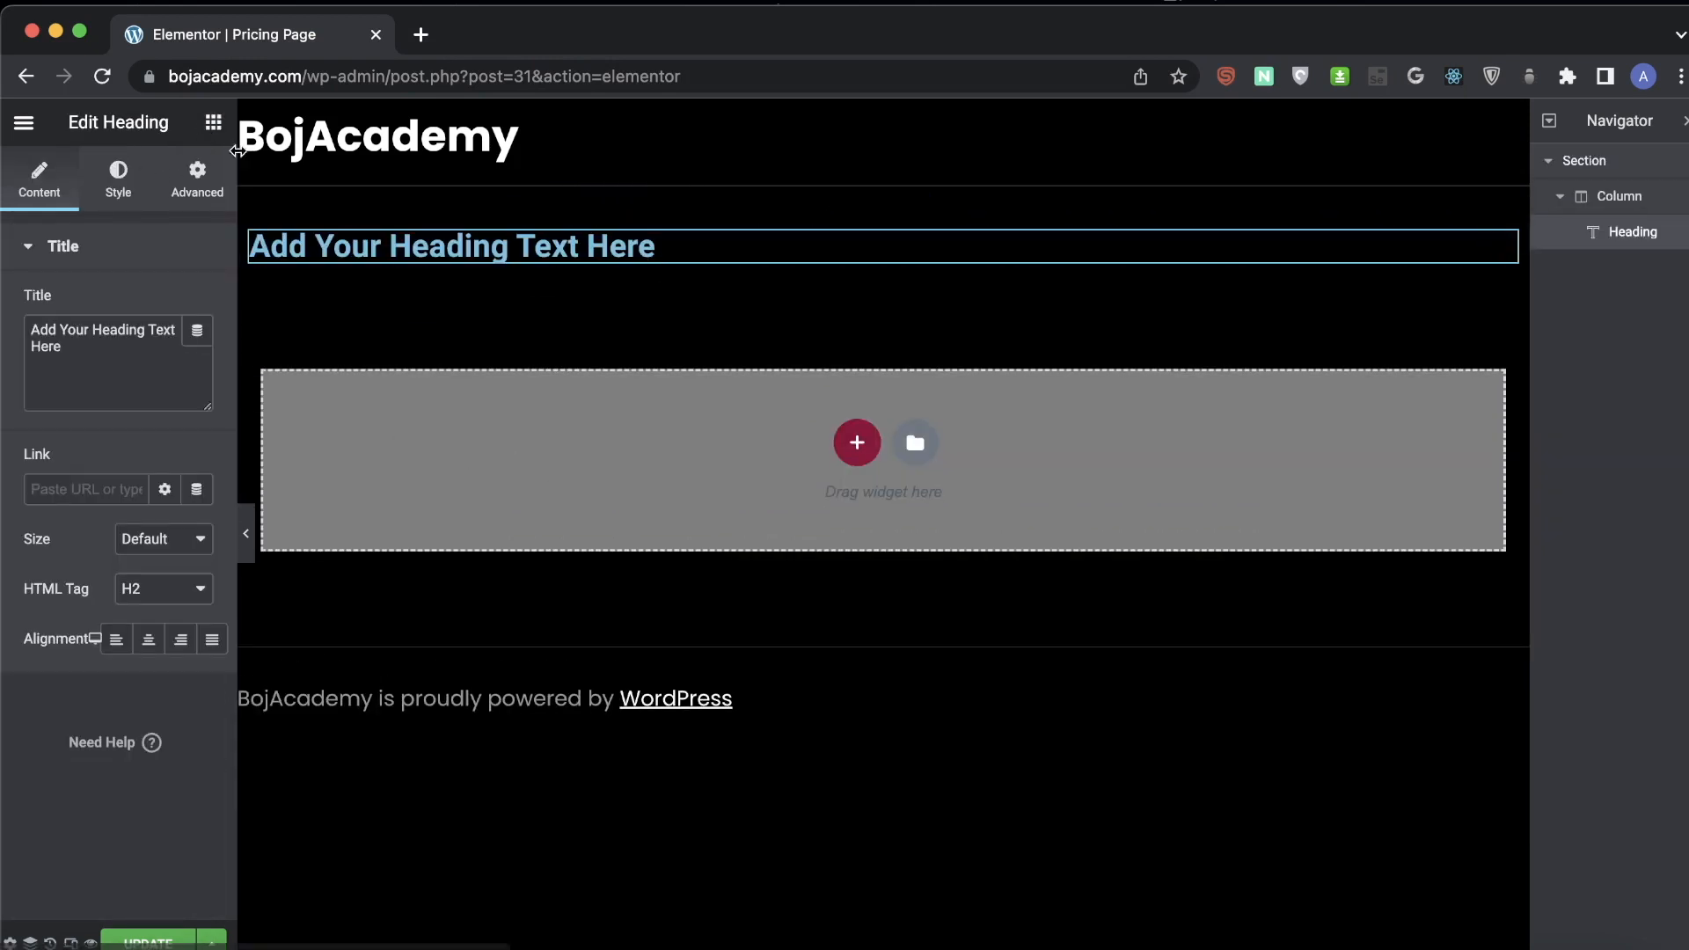
# - Find the Icon List widget and place it below the heading in the same column
pyautogui.click(213, 122)
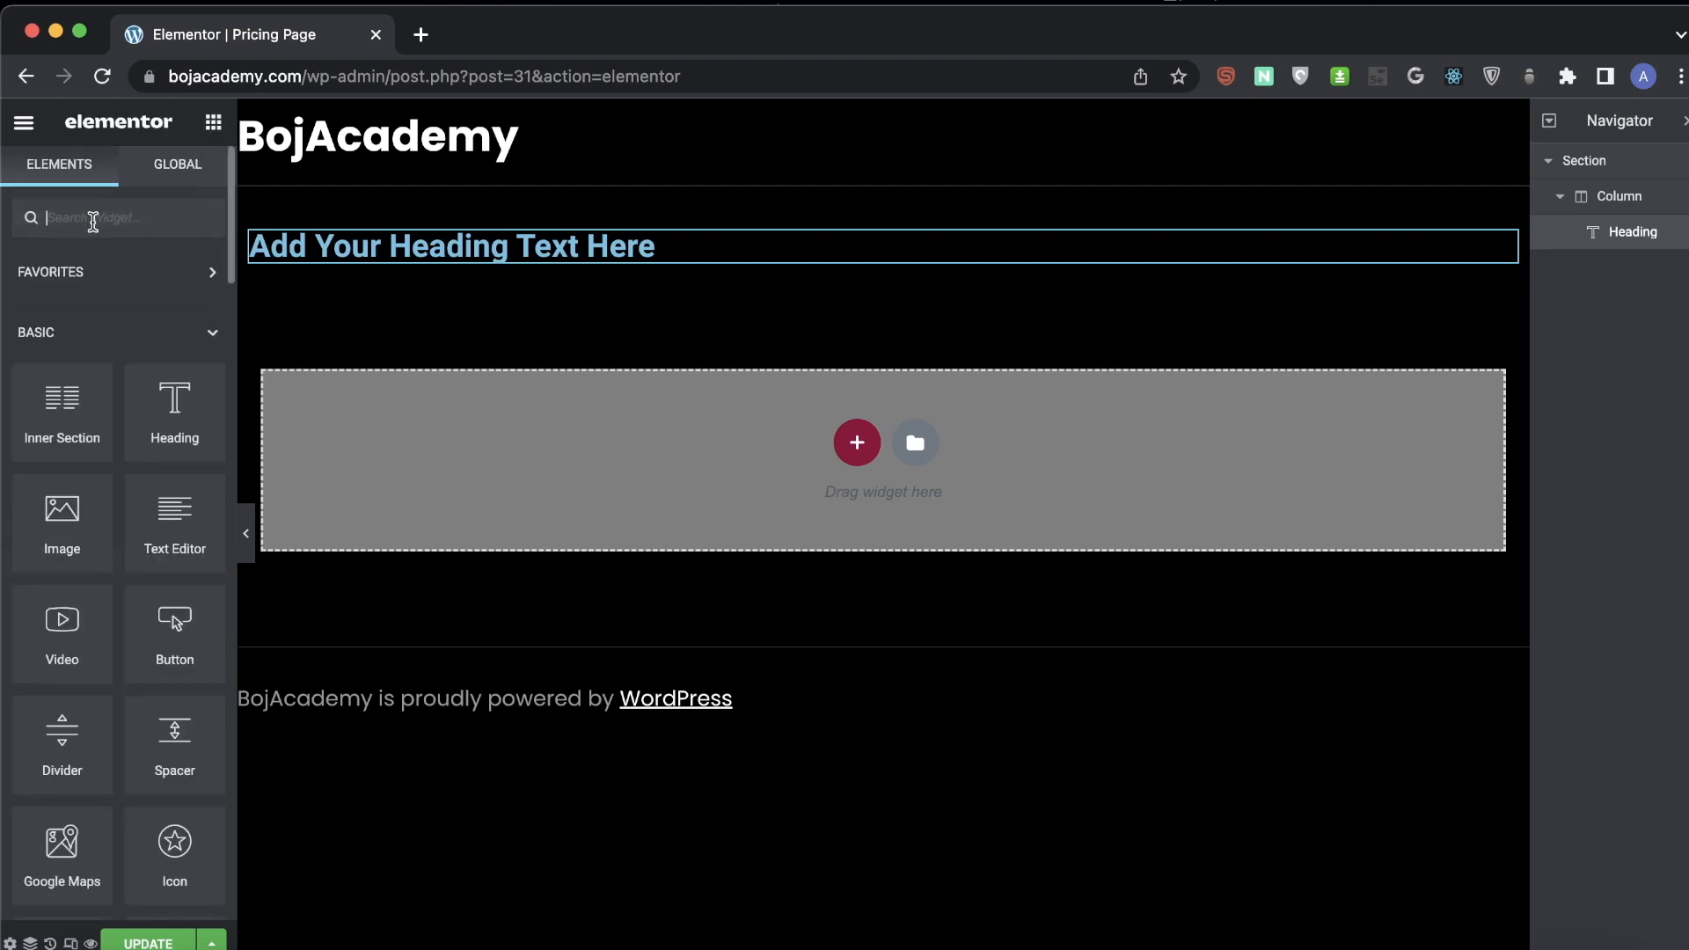
pyautogui.write('icon')
pyautogui.moveTo(87, 399); pyautogui.dragTo(440, 255)
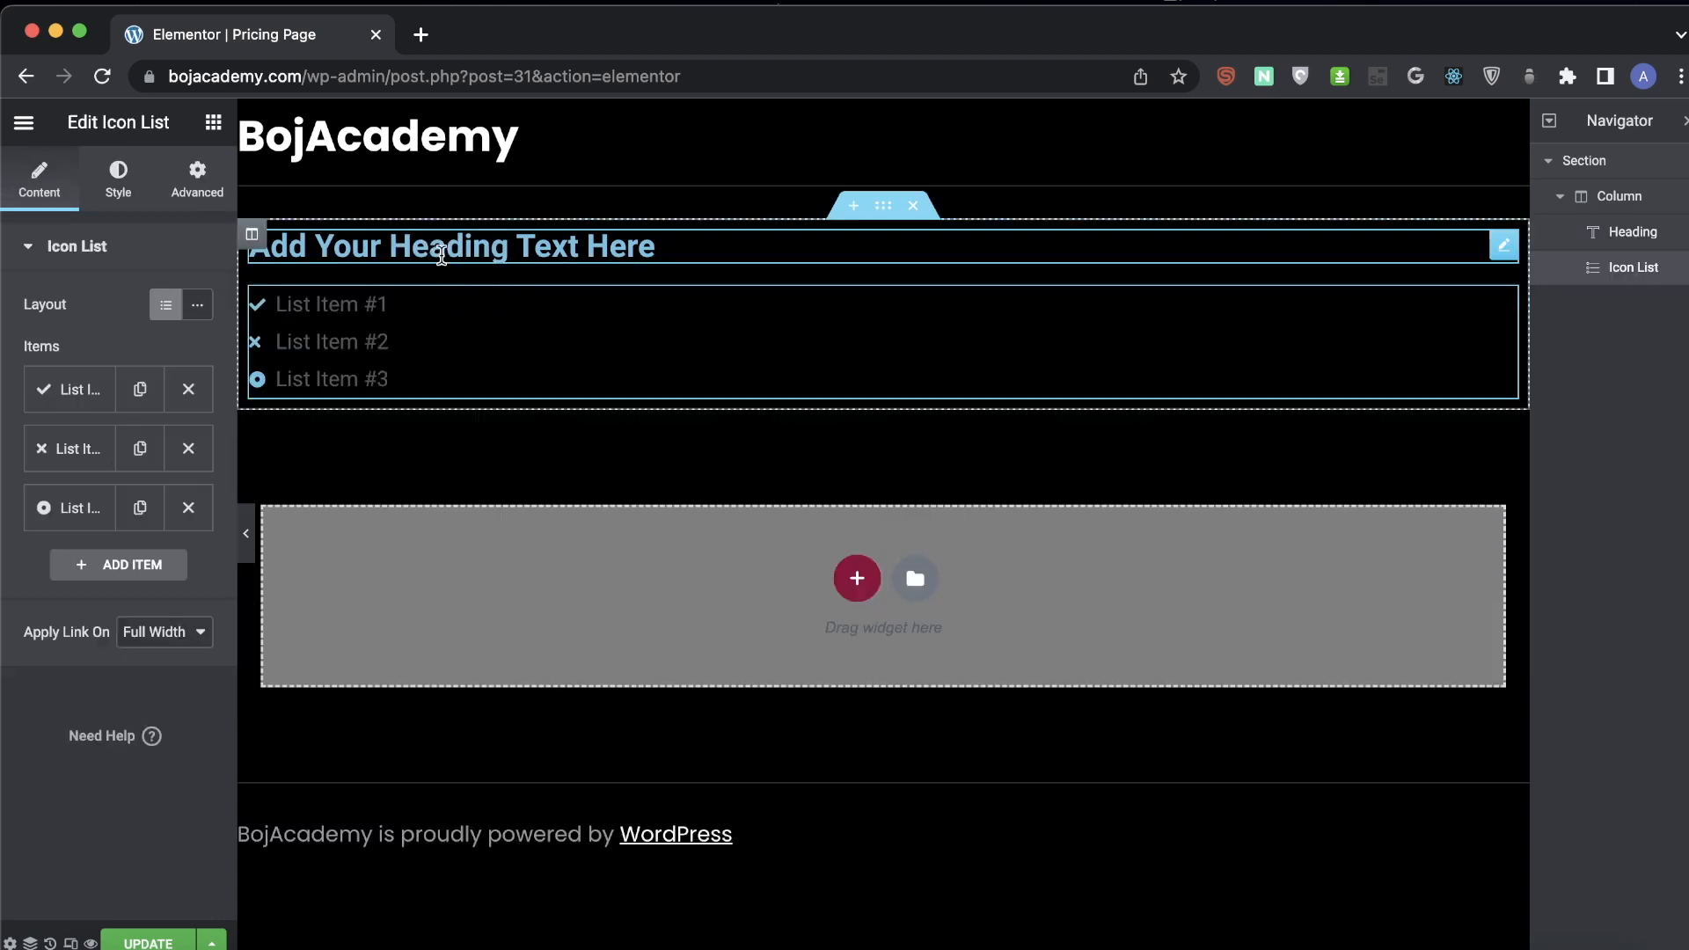
# - Replace the heading's placeholder title with "Chose the plan that's right for you"
pyautogui.click(457, 246)
pyautogui.click(125, 373)
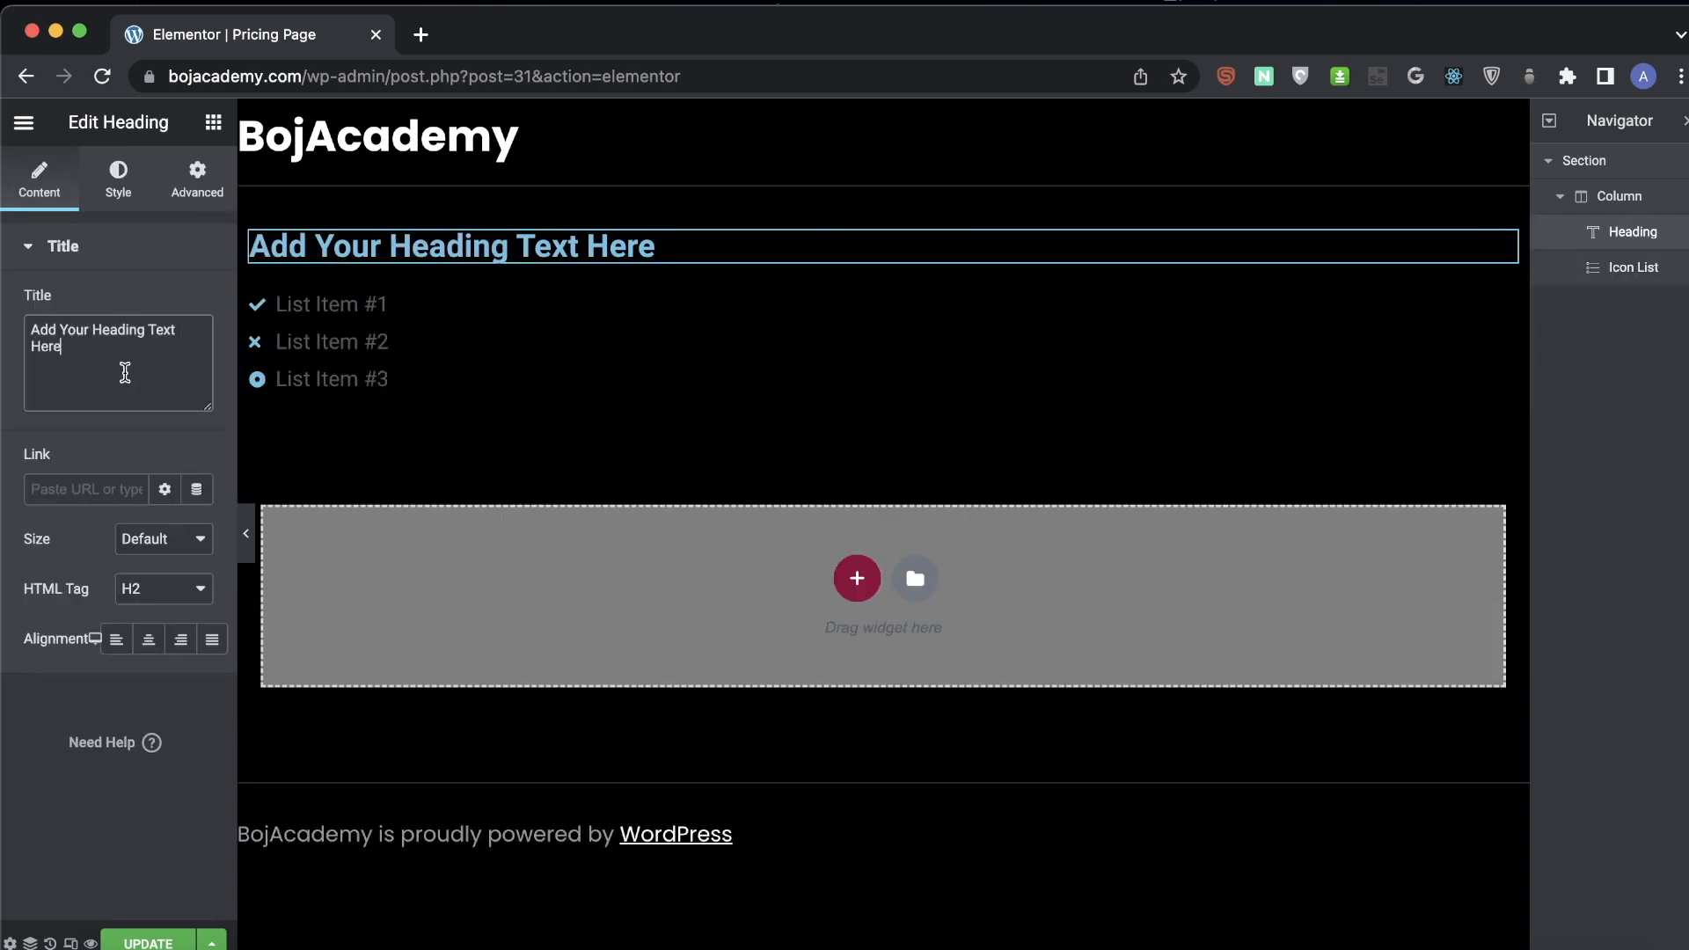
pyautogui.press('super+a')
pyautogui.write('Chose')
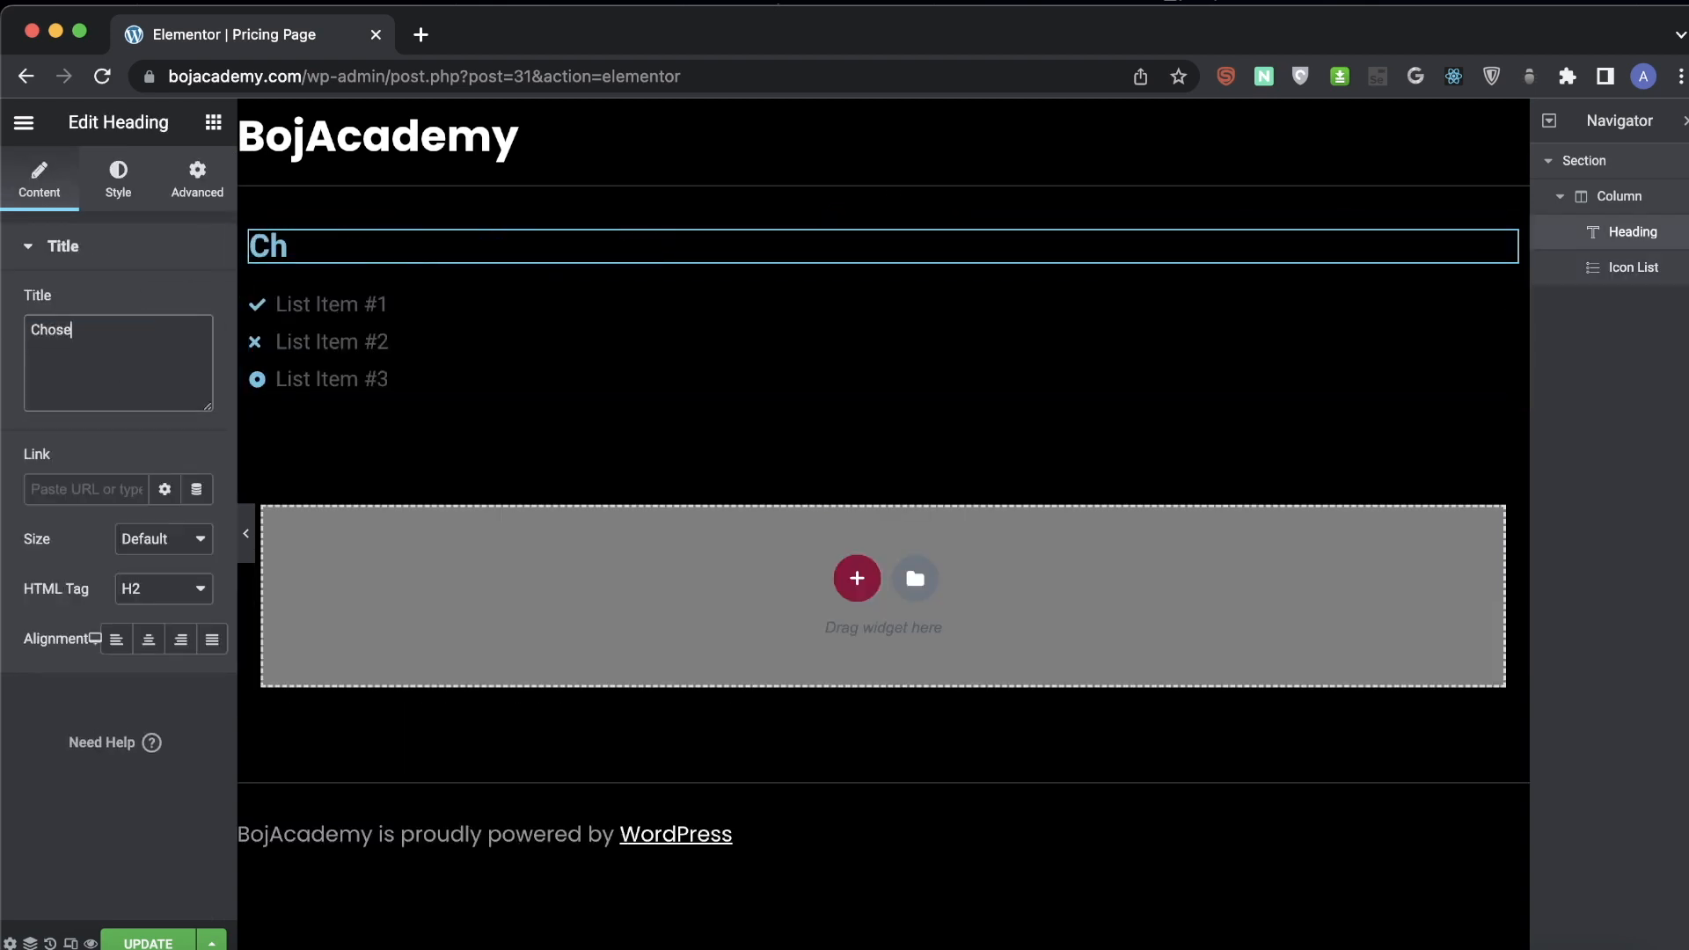
pyautogui.write(' the plan that')
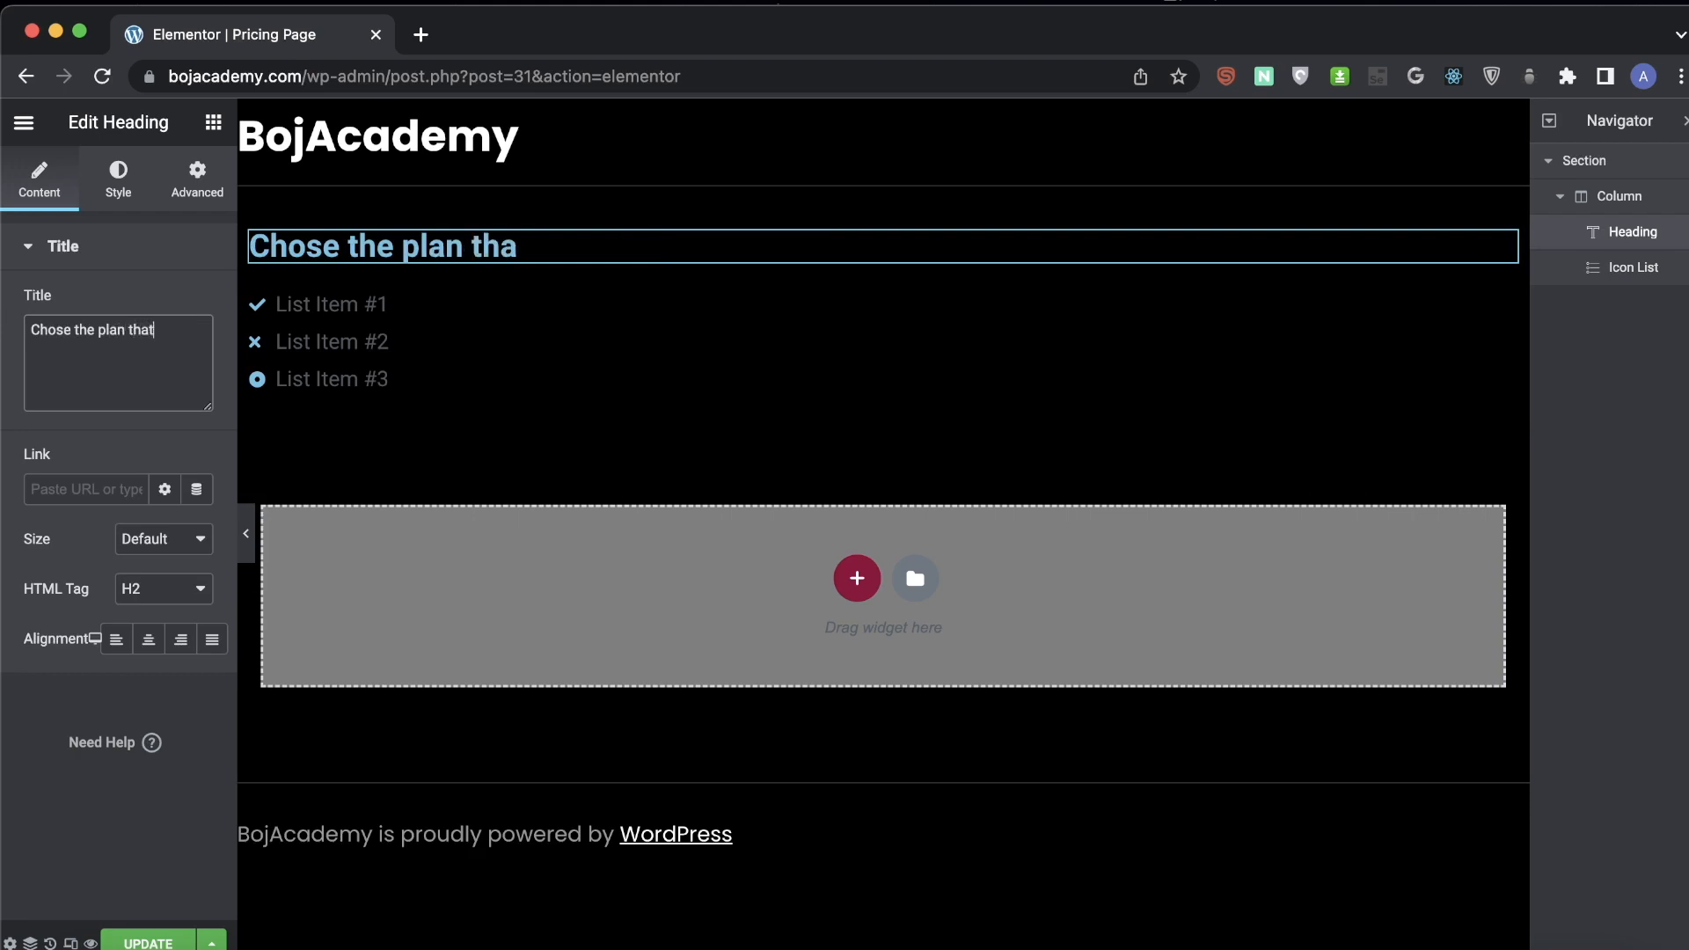
pyautogui.write("'s right for you")
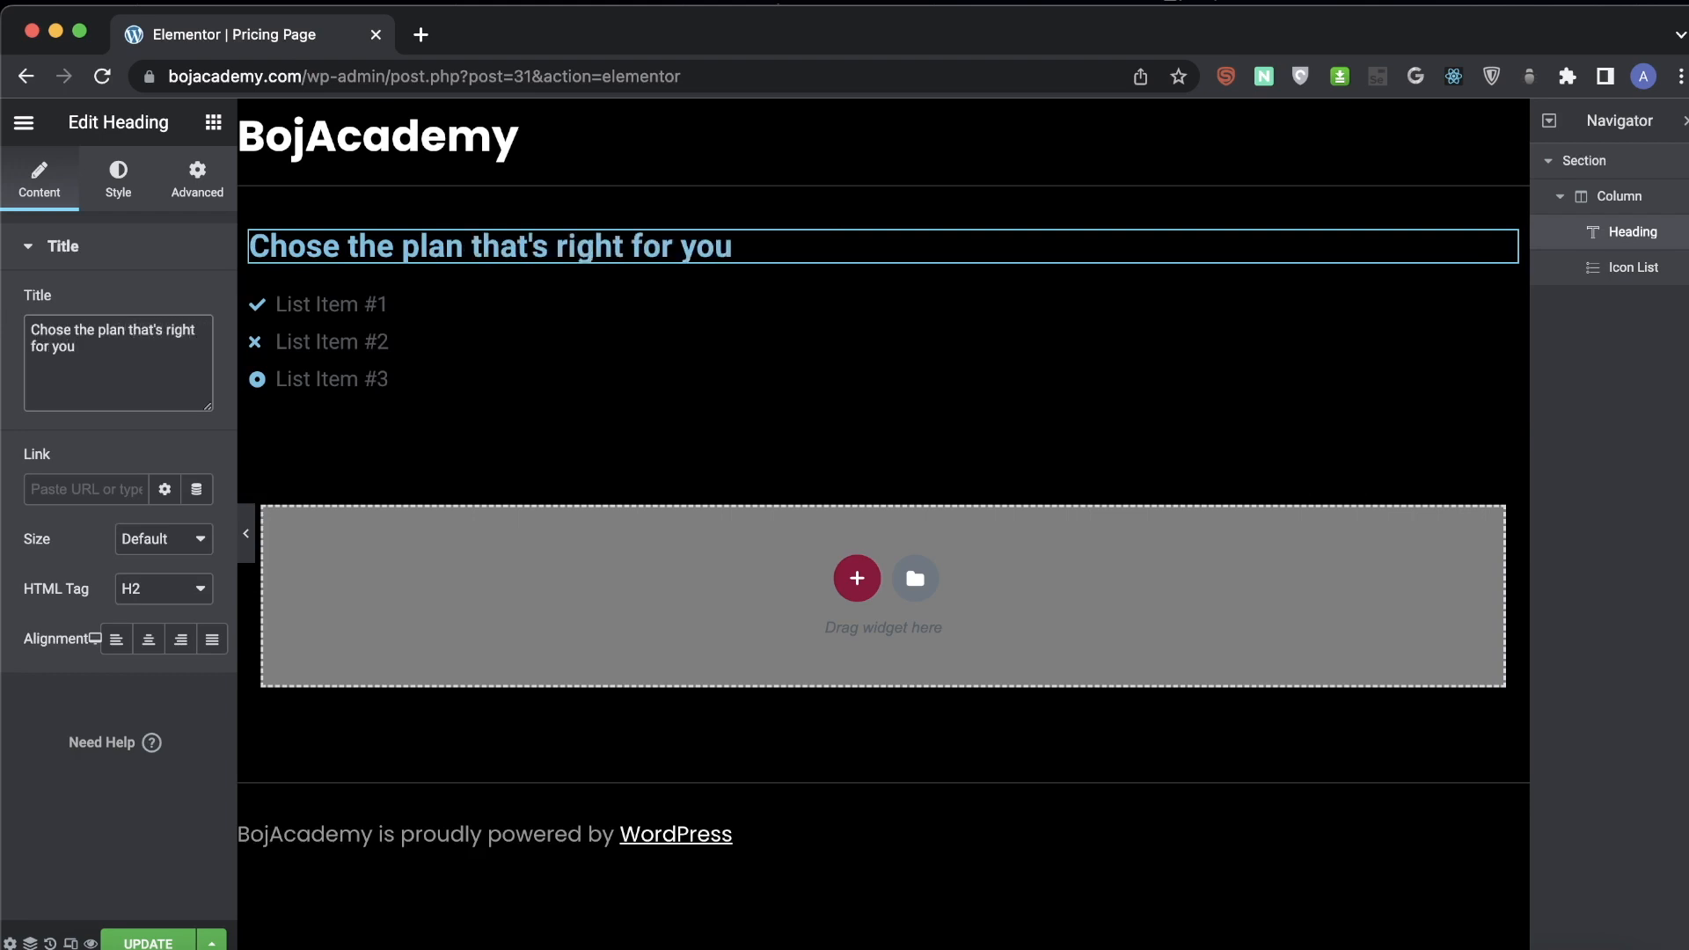
# - Set the heading's text color to white (#FFFFFF) and center its alignment
pyautogui.click(123, 181)
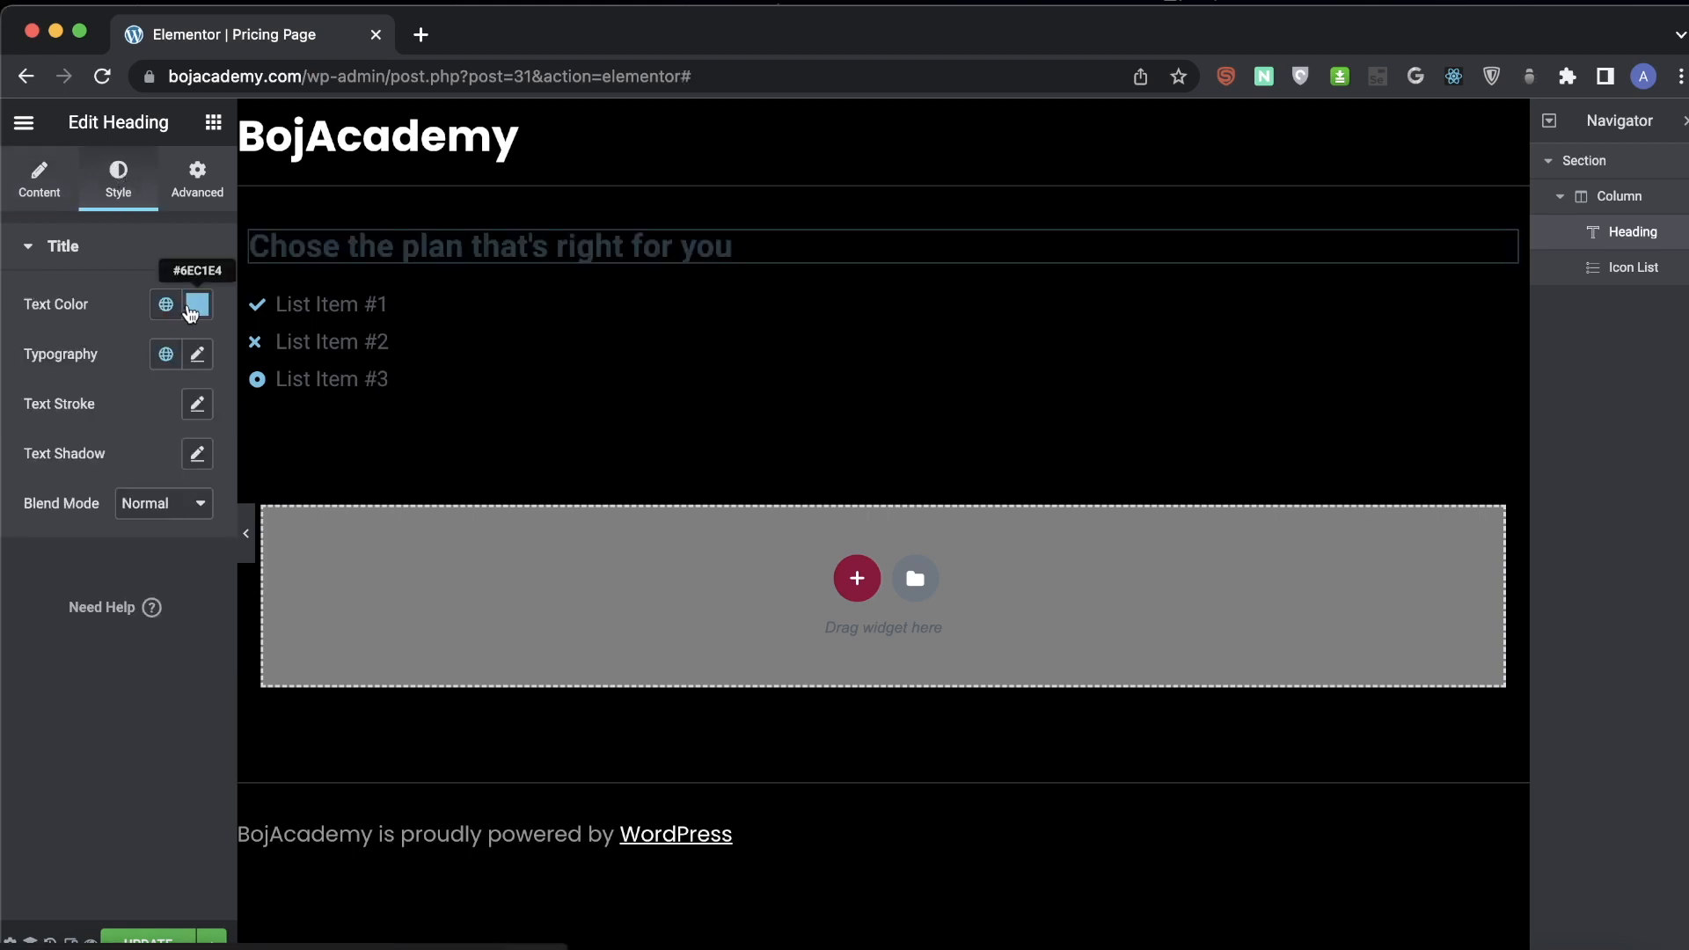
pyautogui.click(196, 310)
pyautogui.moveTo(105, 412); pyautogui.dragTo(5, 345)
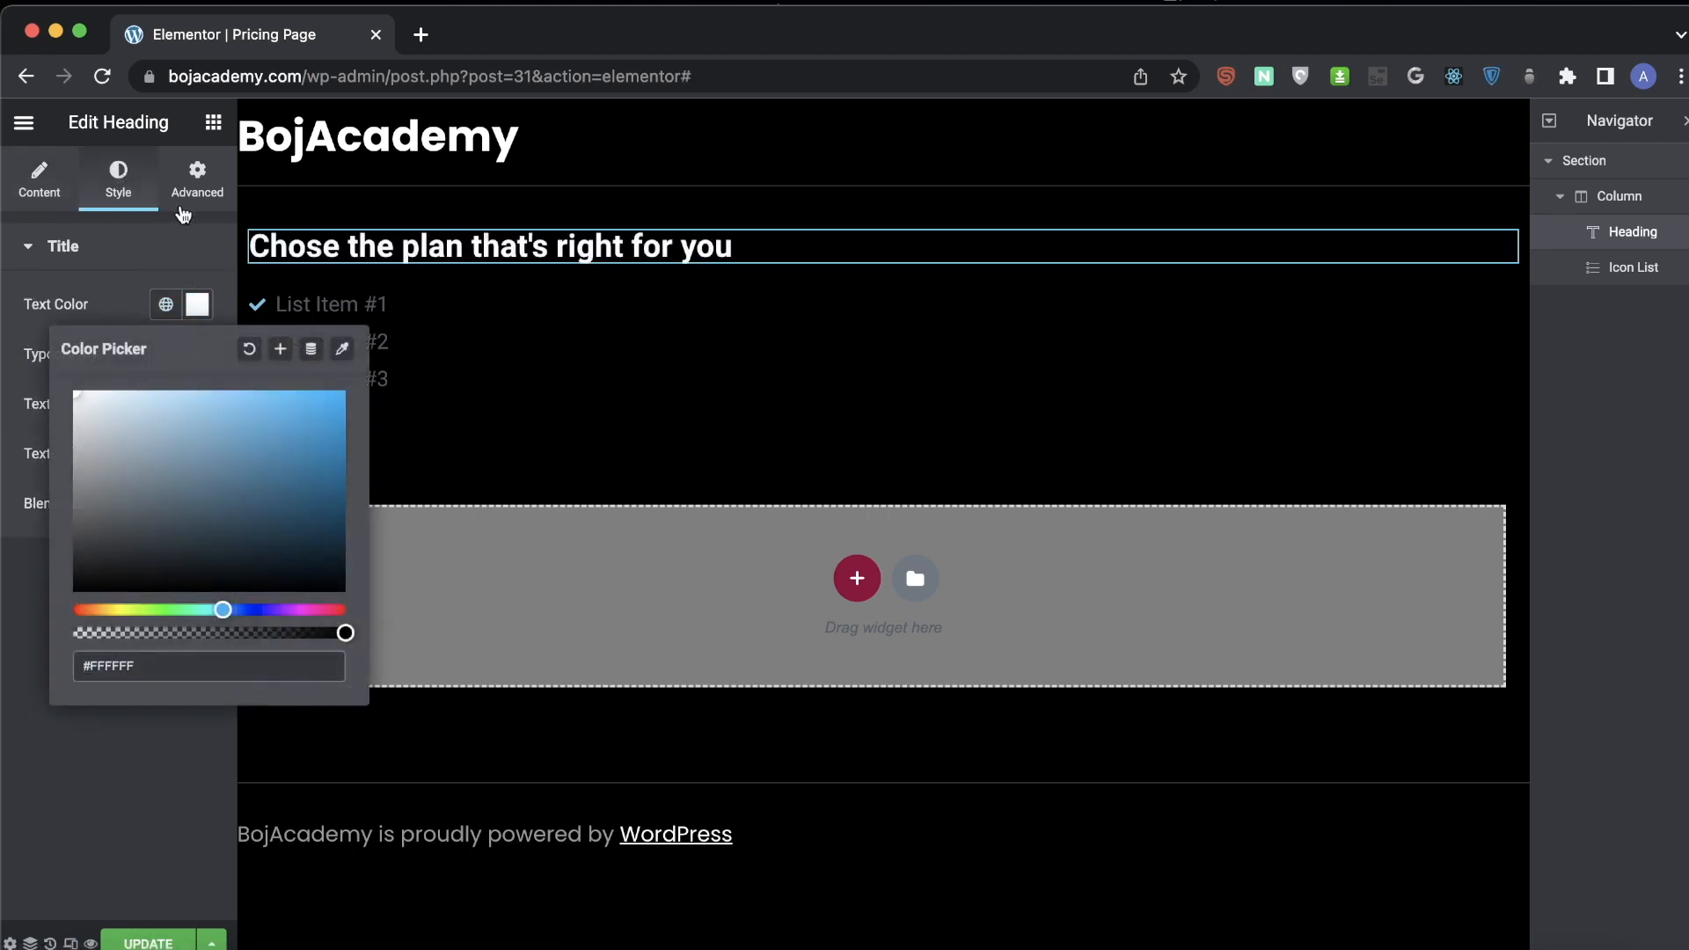
pyautogui.click(19, 651)
pyautogui.click(40, 176)
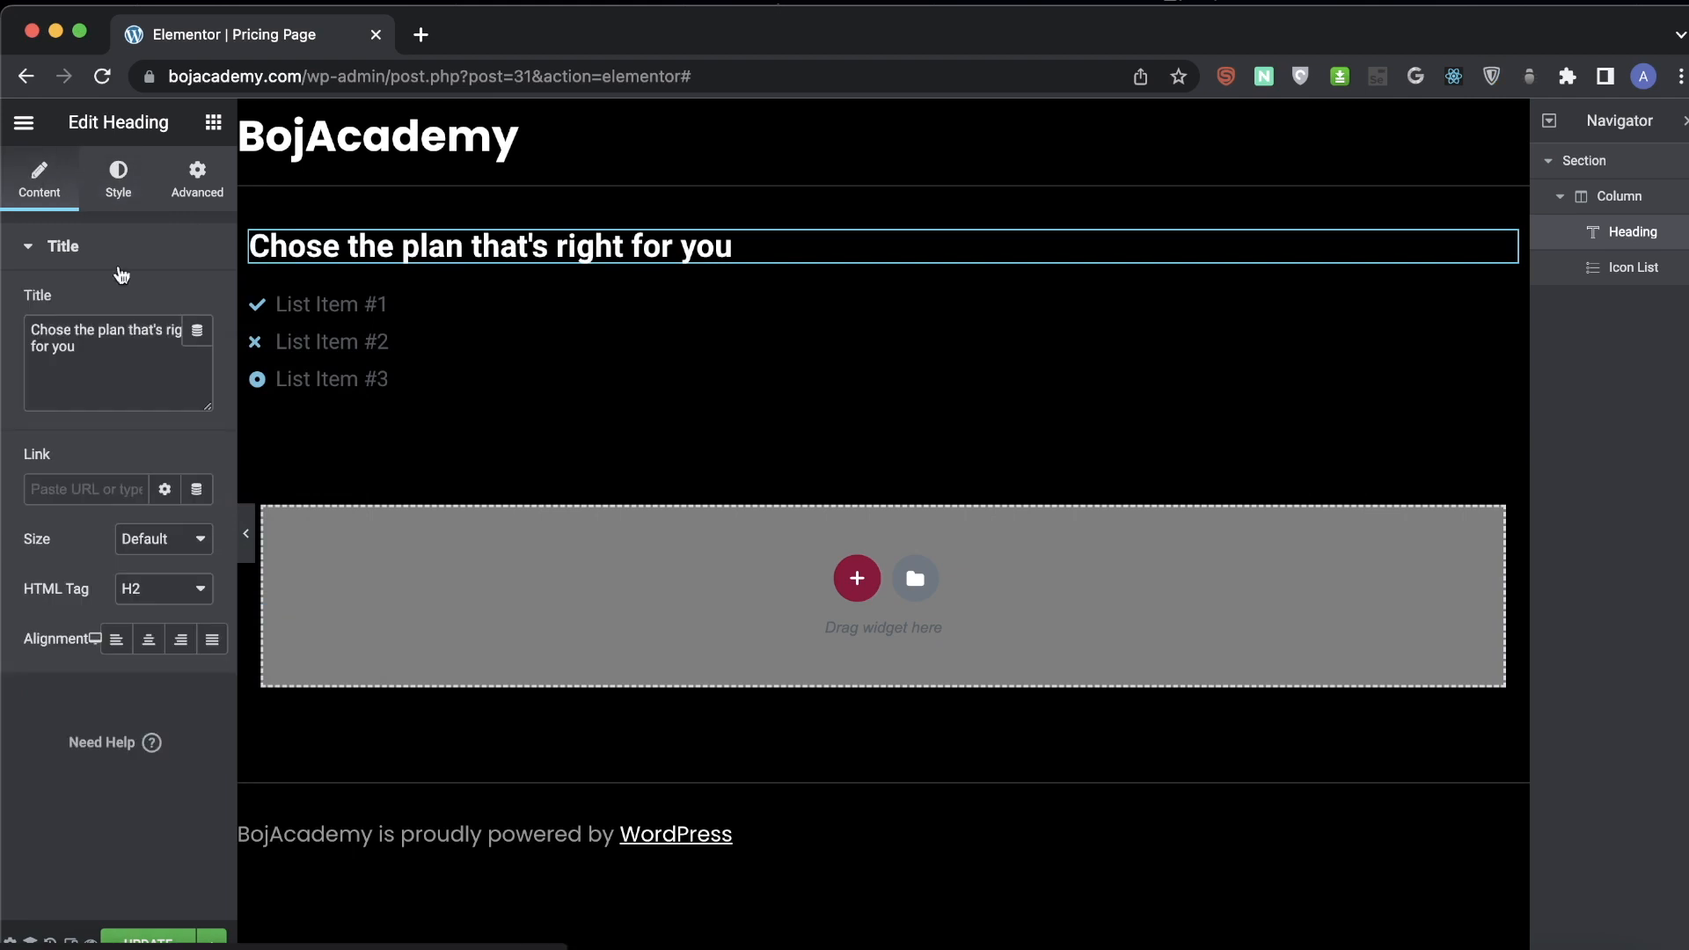
pyautogui.click(148, 640)
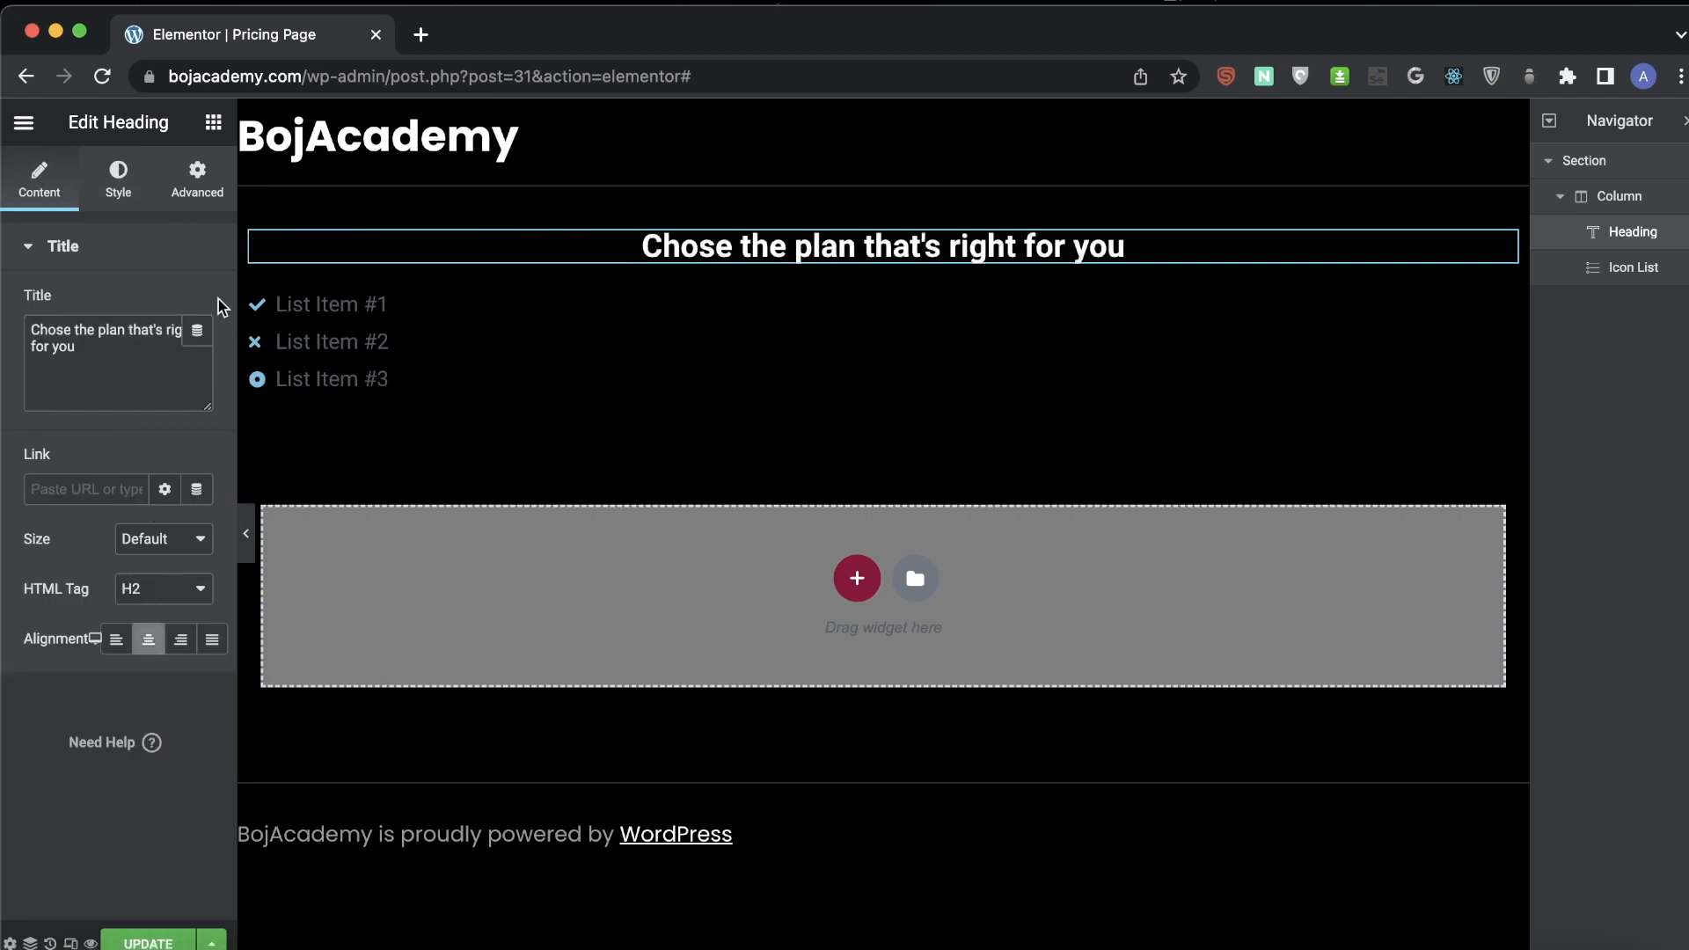
# - Set the letter spacing in the heading's typography to 2.4 px
pyautogui.click(107, 185)
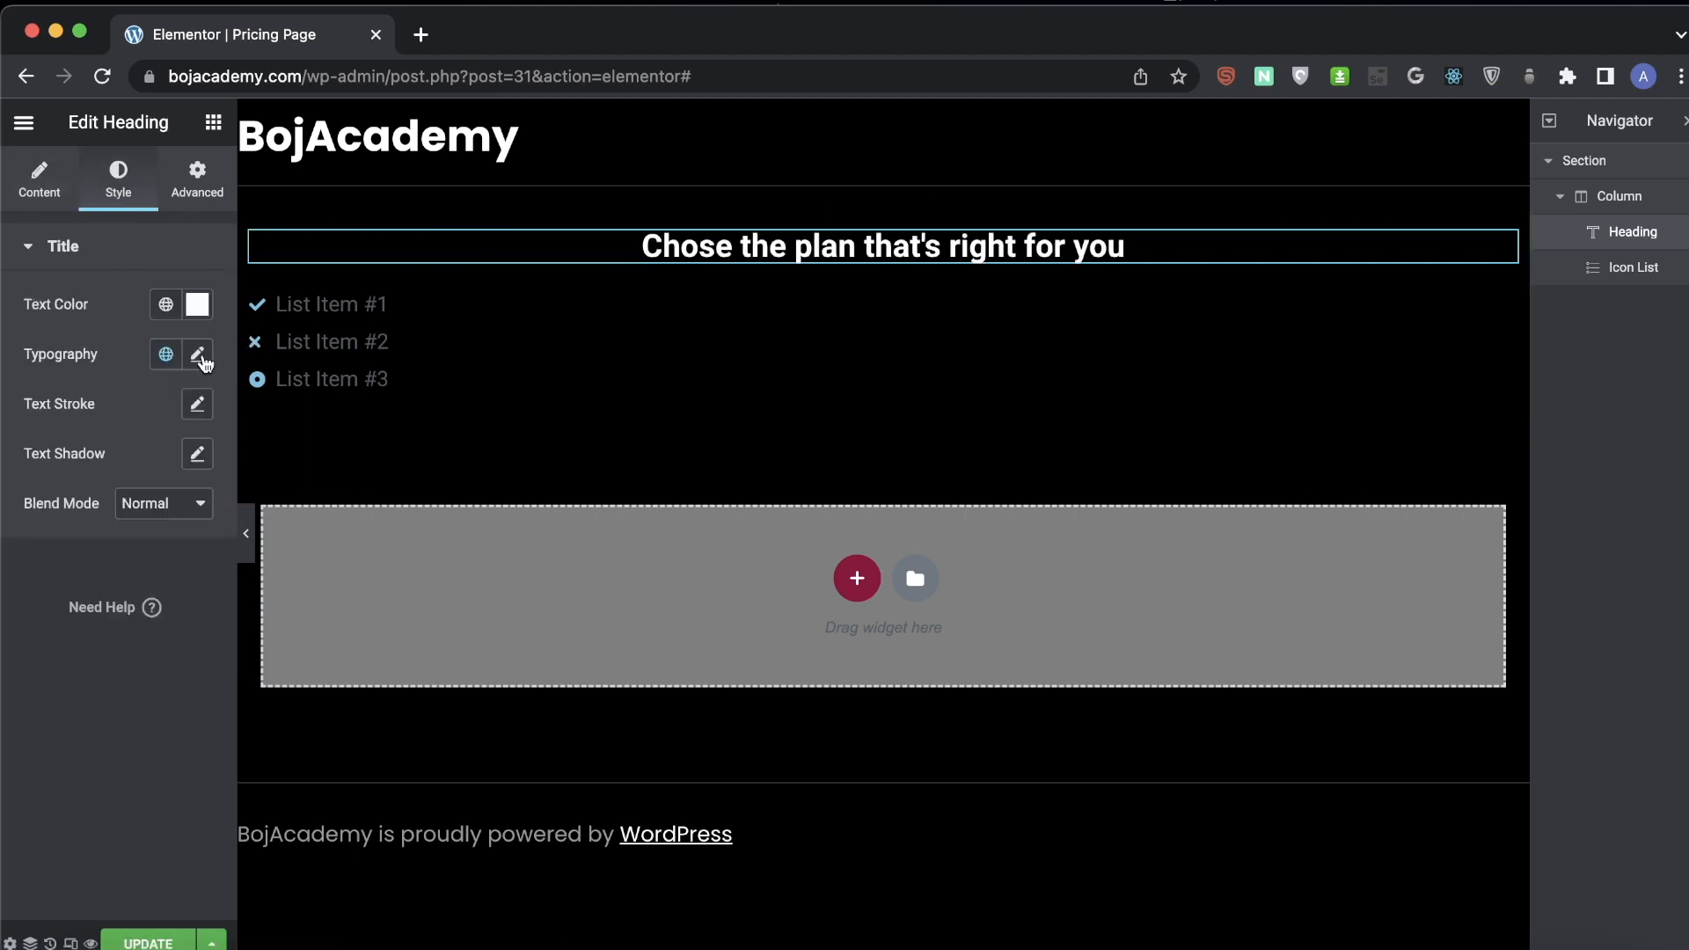
pyautogui.click(197, 354)
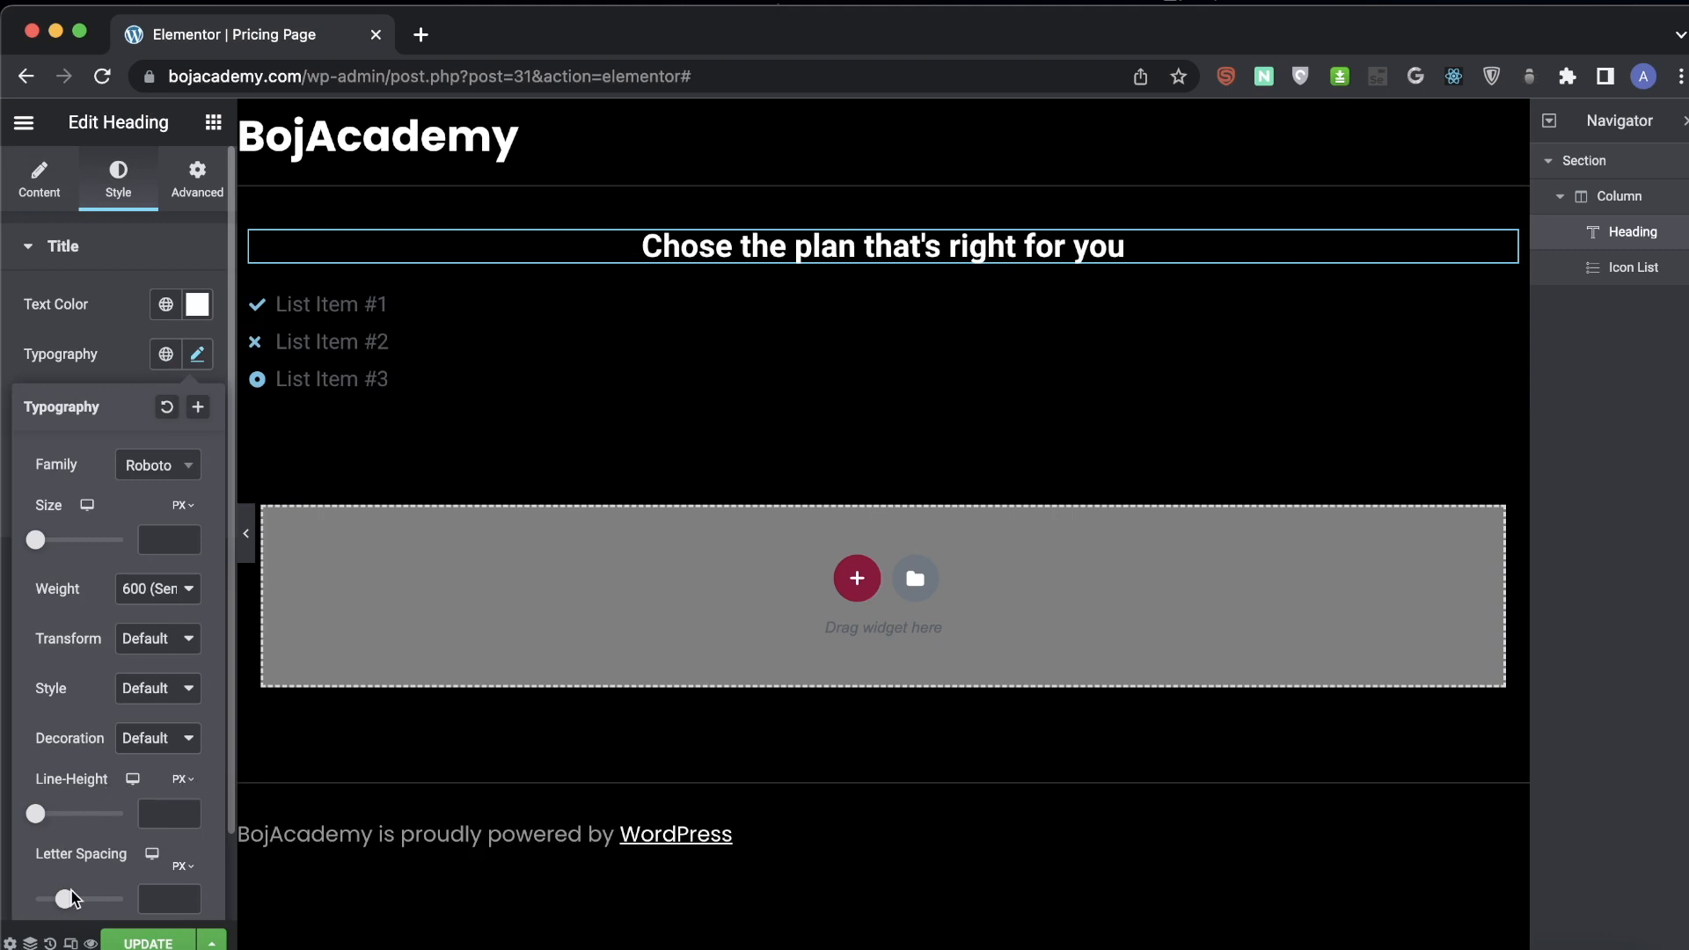
pyautogui.moveTo(72, 904); pyautogui.dragTo(79, 903)
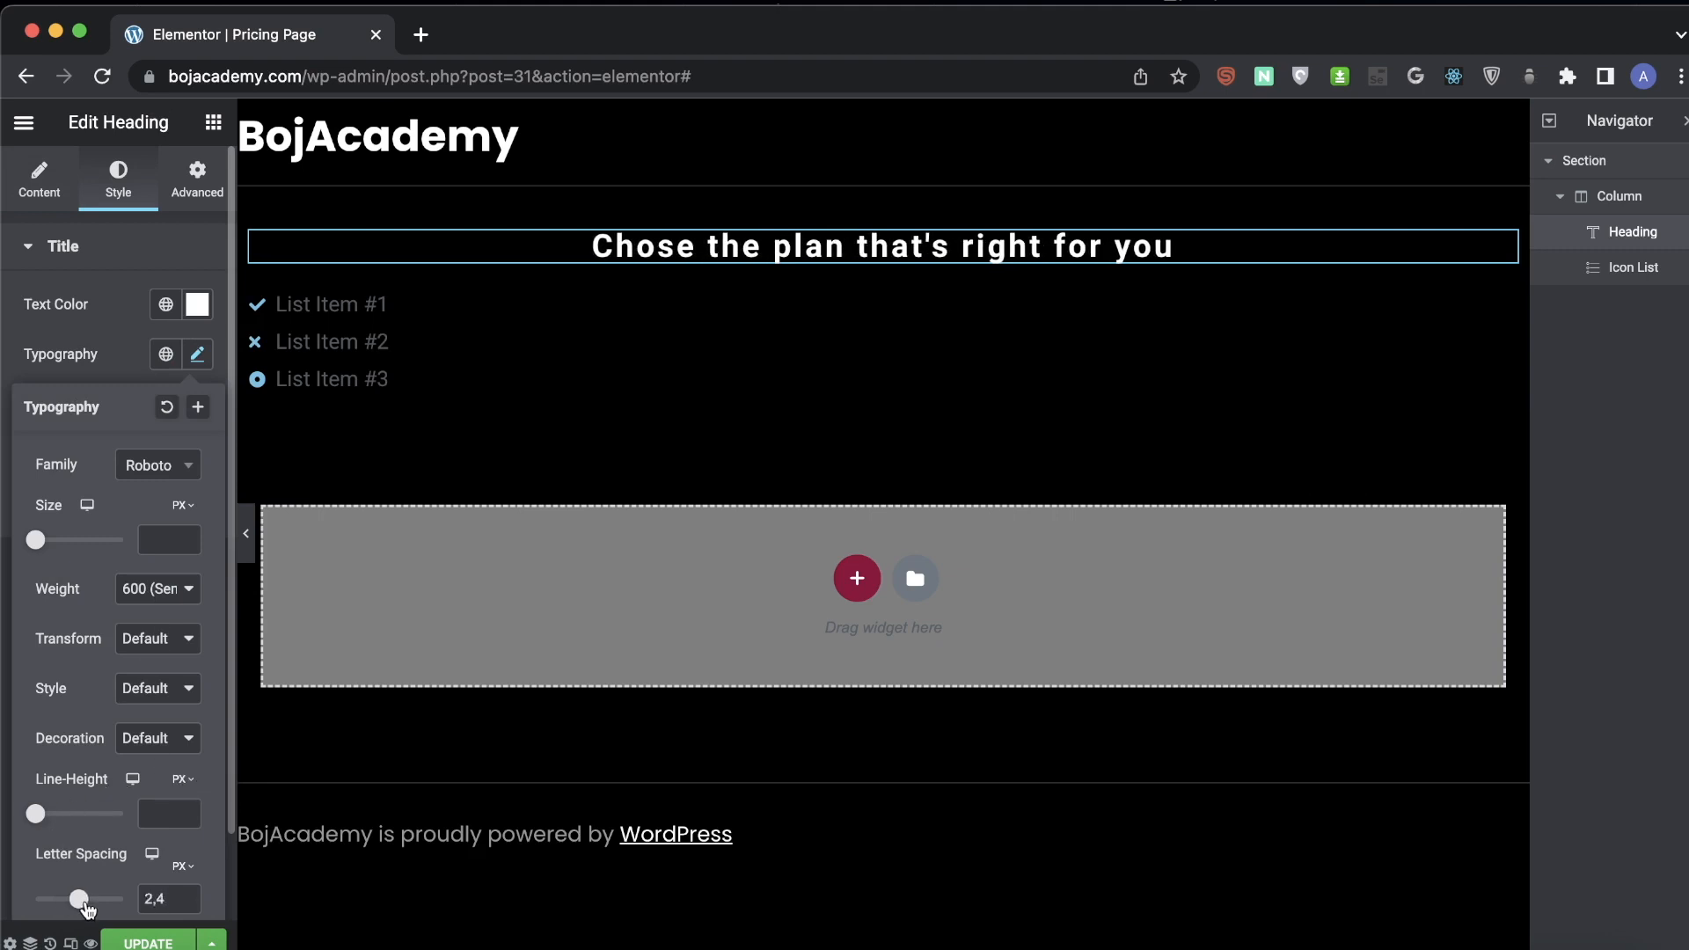
# - Delete the second and third items from the icon list, keeping only the checkmark item
pyautogui.click(370, 340)
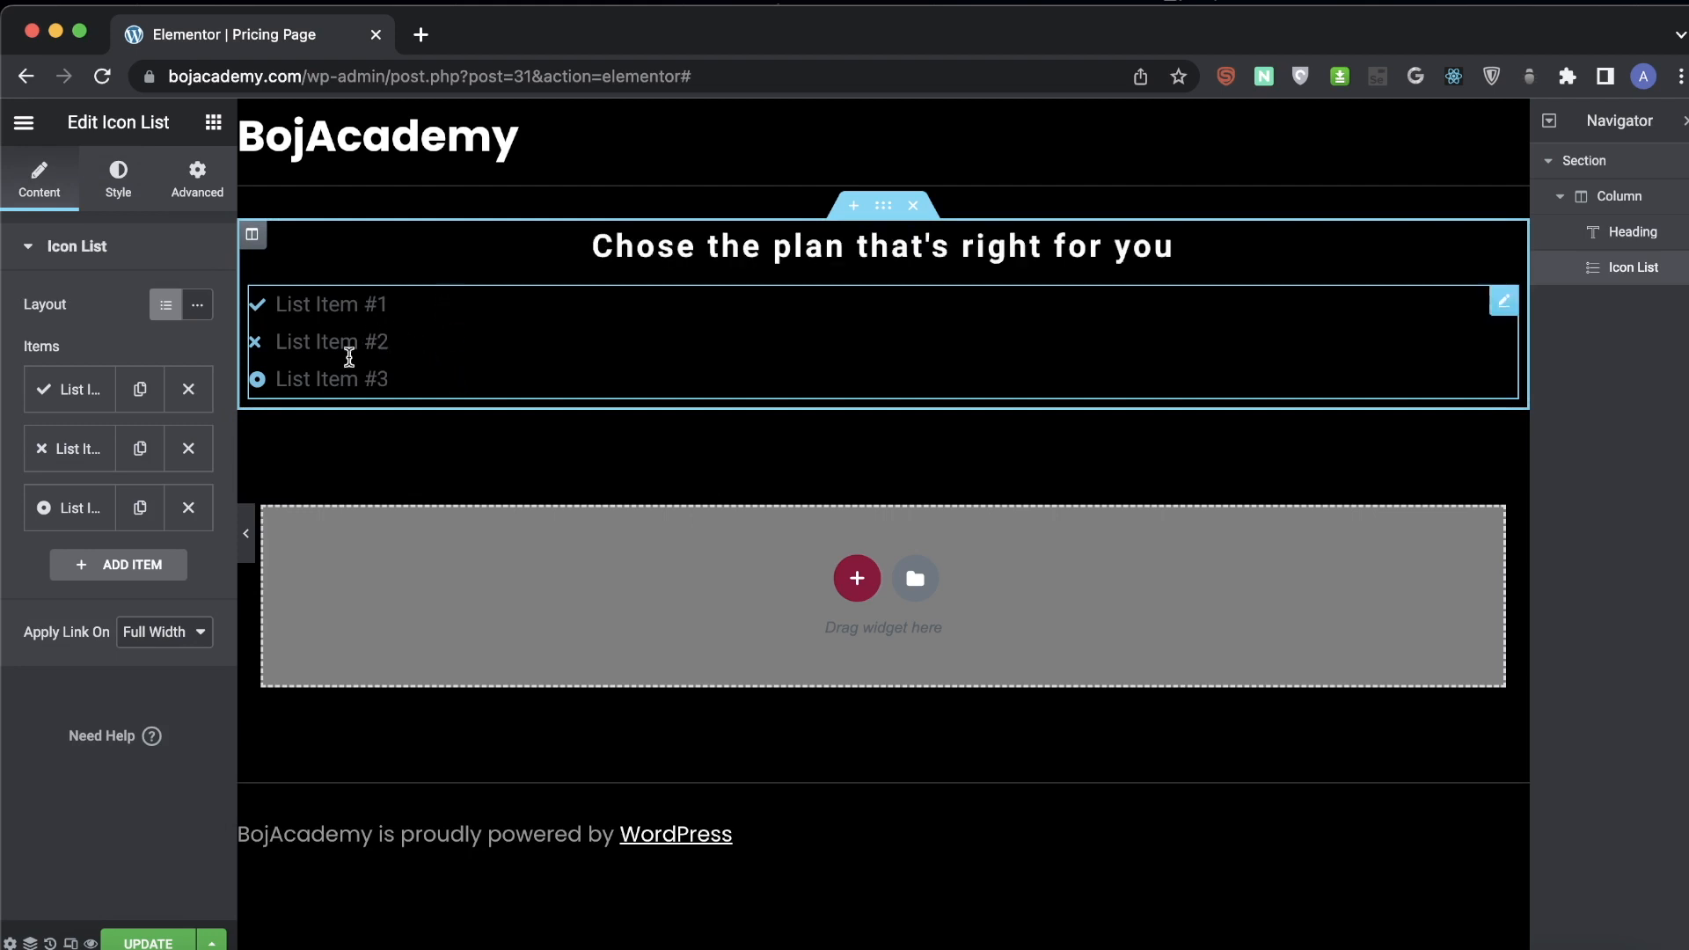
pyautogui.click(201, 459)
pyautogui.click(198, 457)
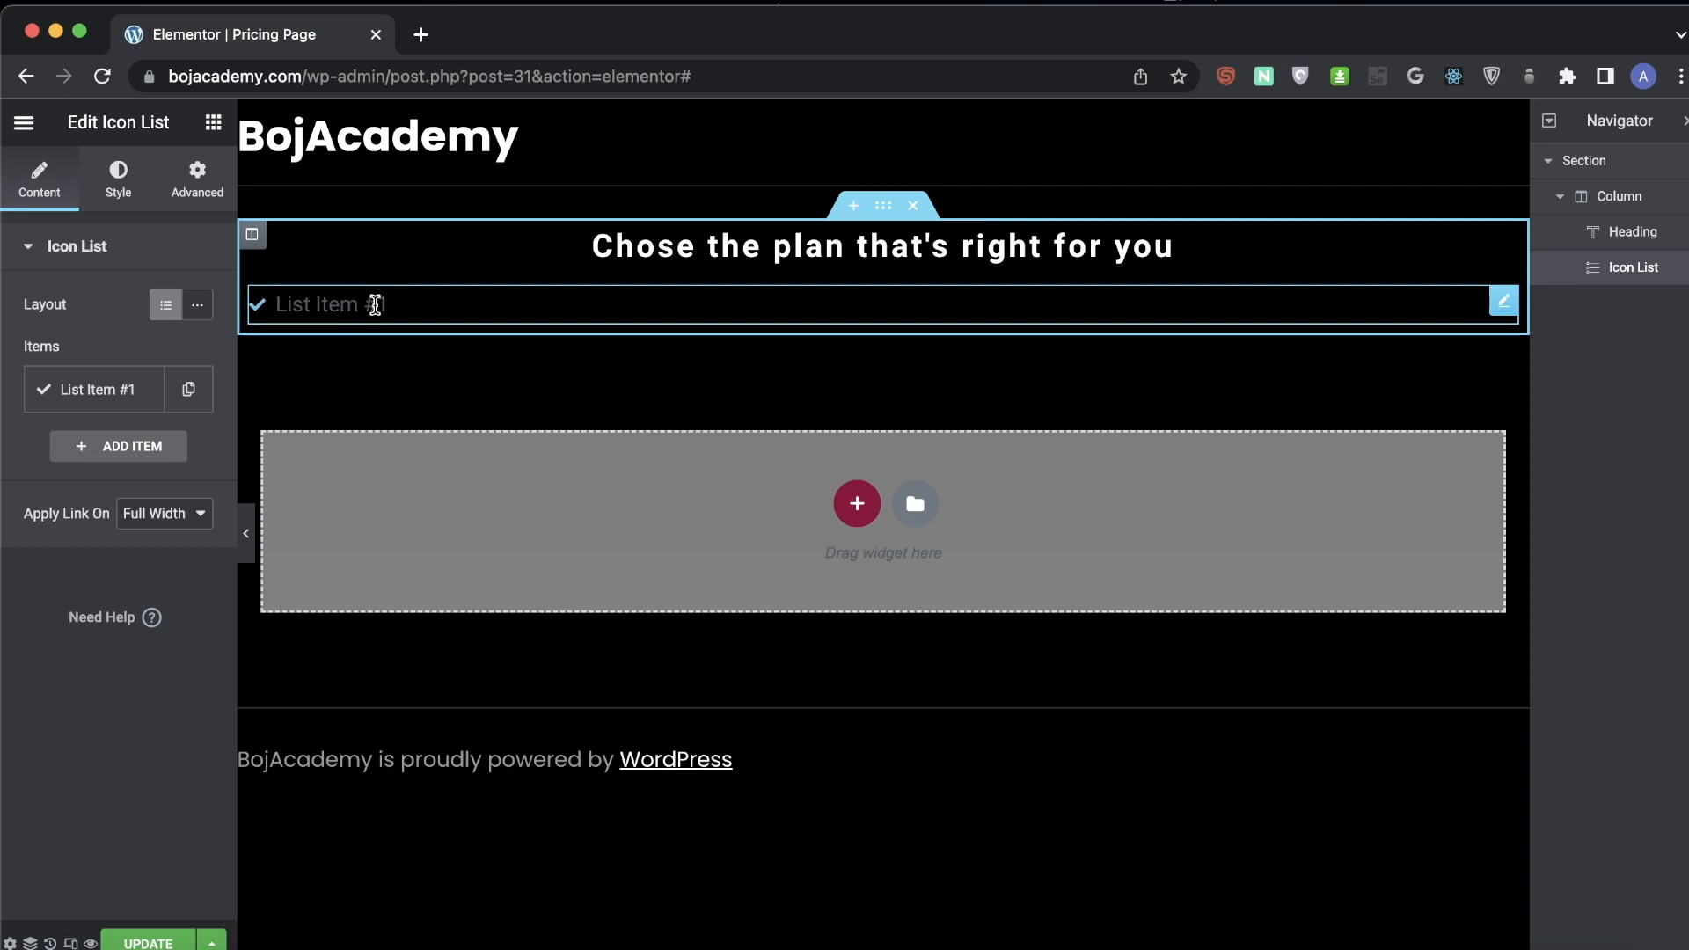
# - Replace the remaining icon list item's text with "Change or cancel your plan at any time"
pyautogui.click(97, 389)
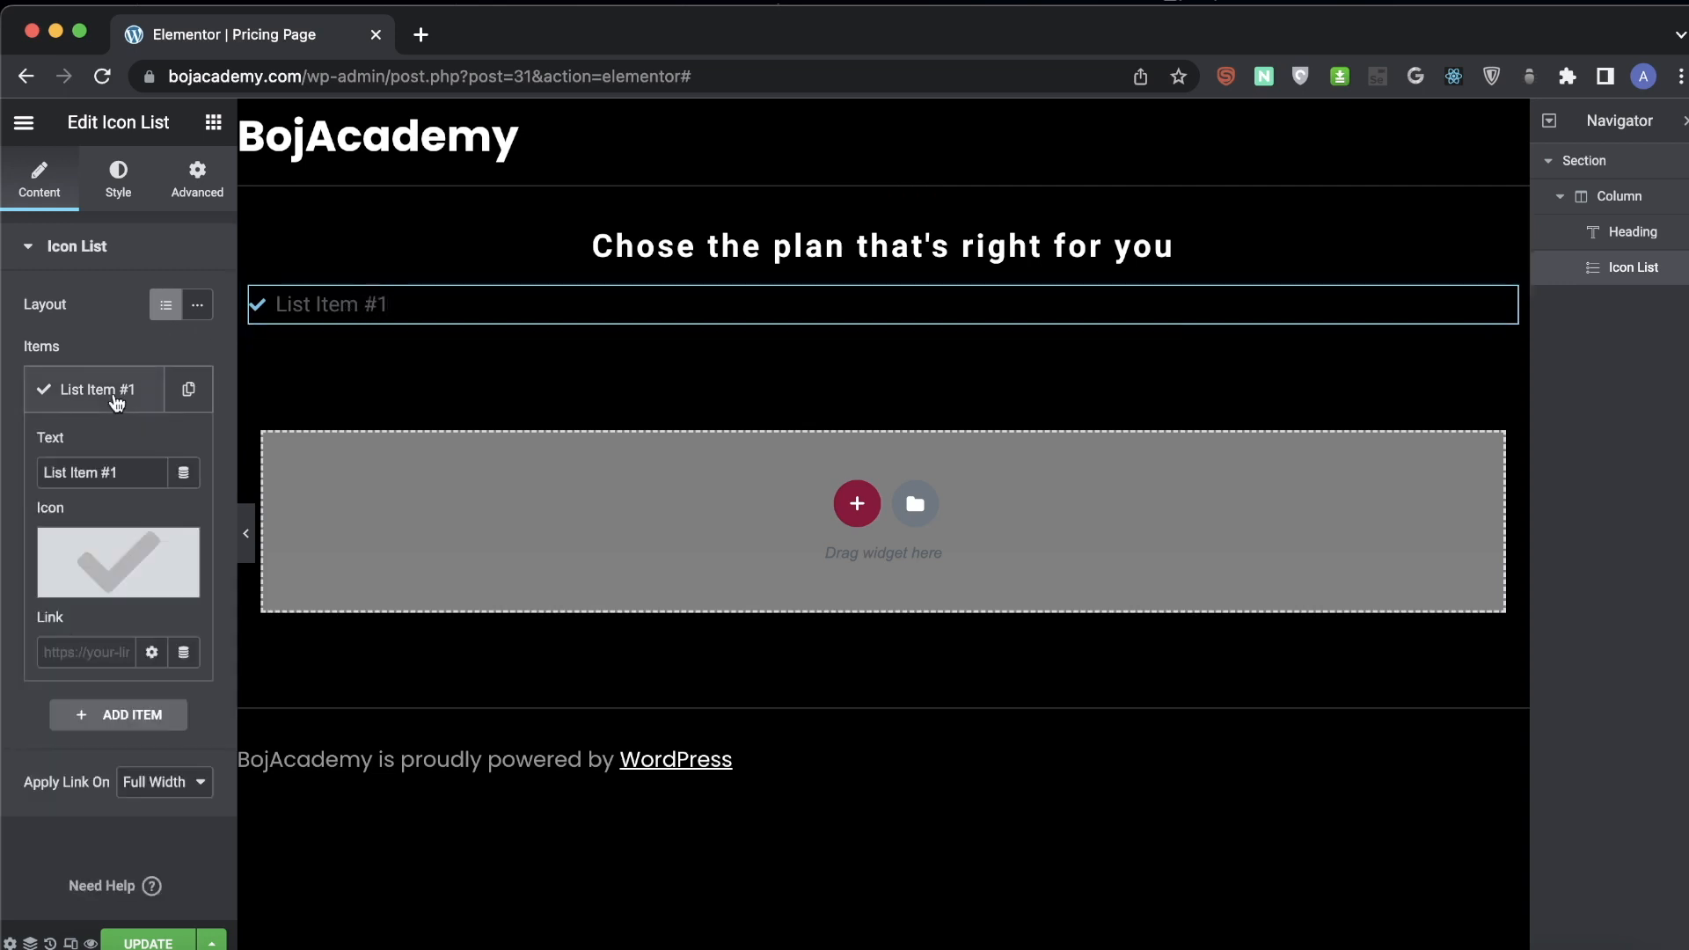
pyautogui.moveTo(136, 473); pyautogui.dragTo(4, 463)
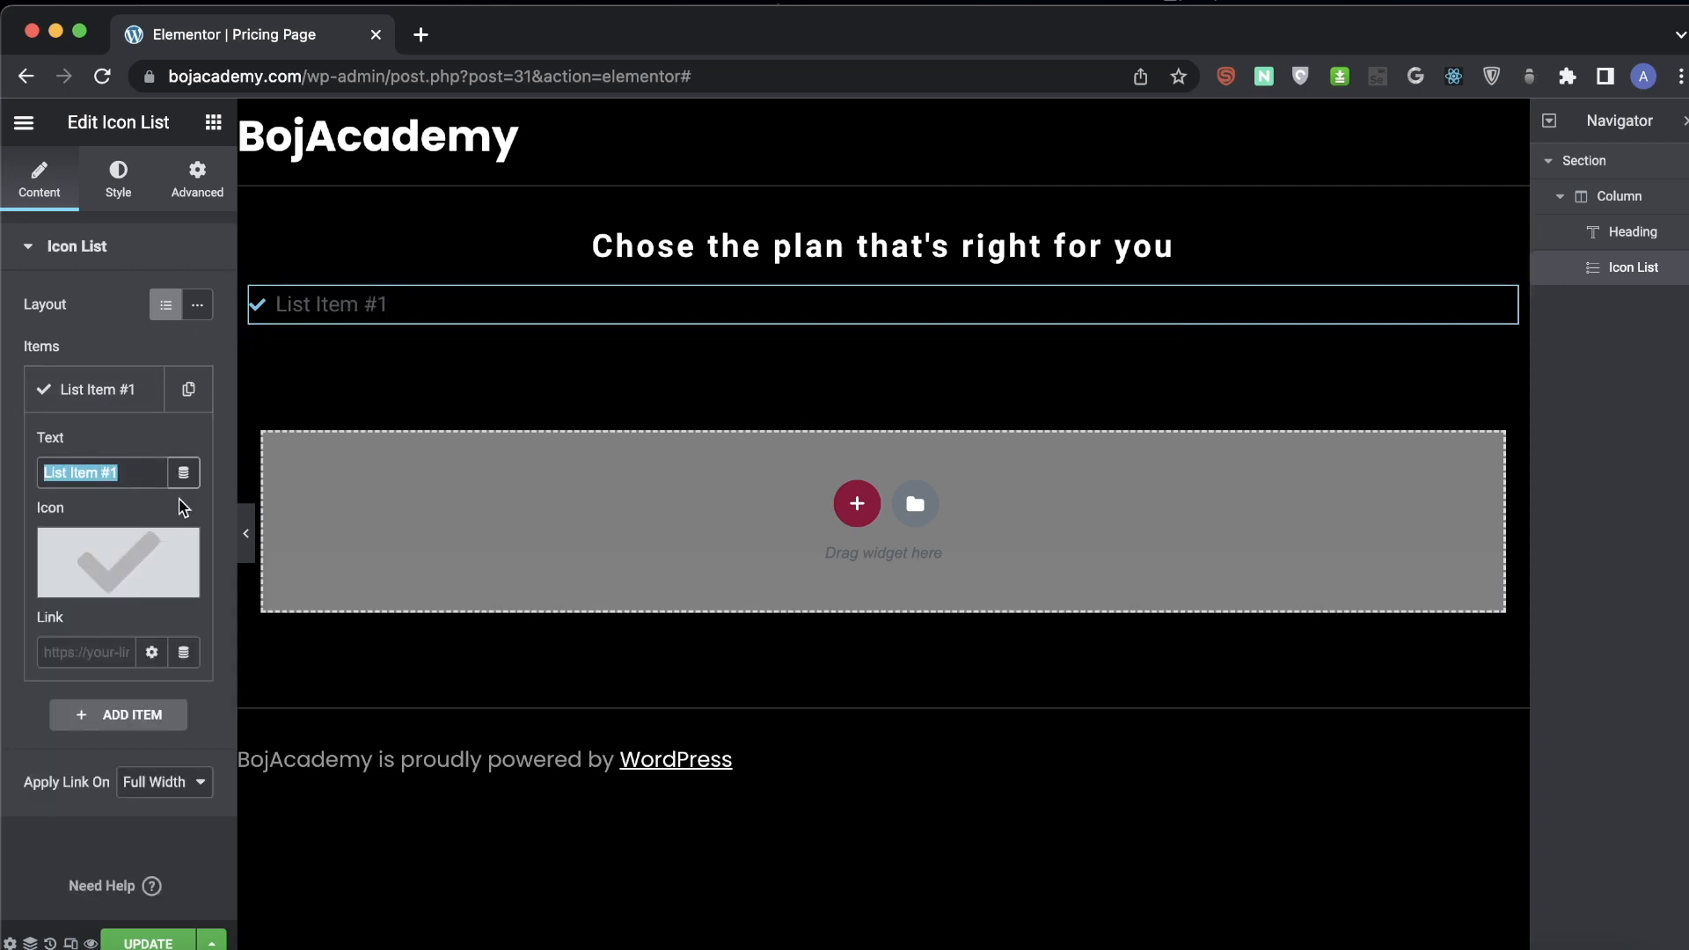
pyautogui.write('Change or cancel your')
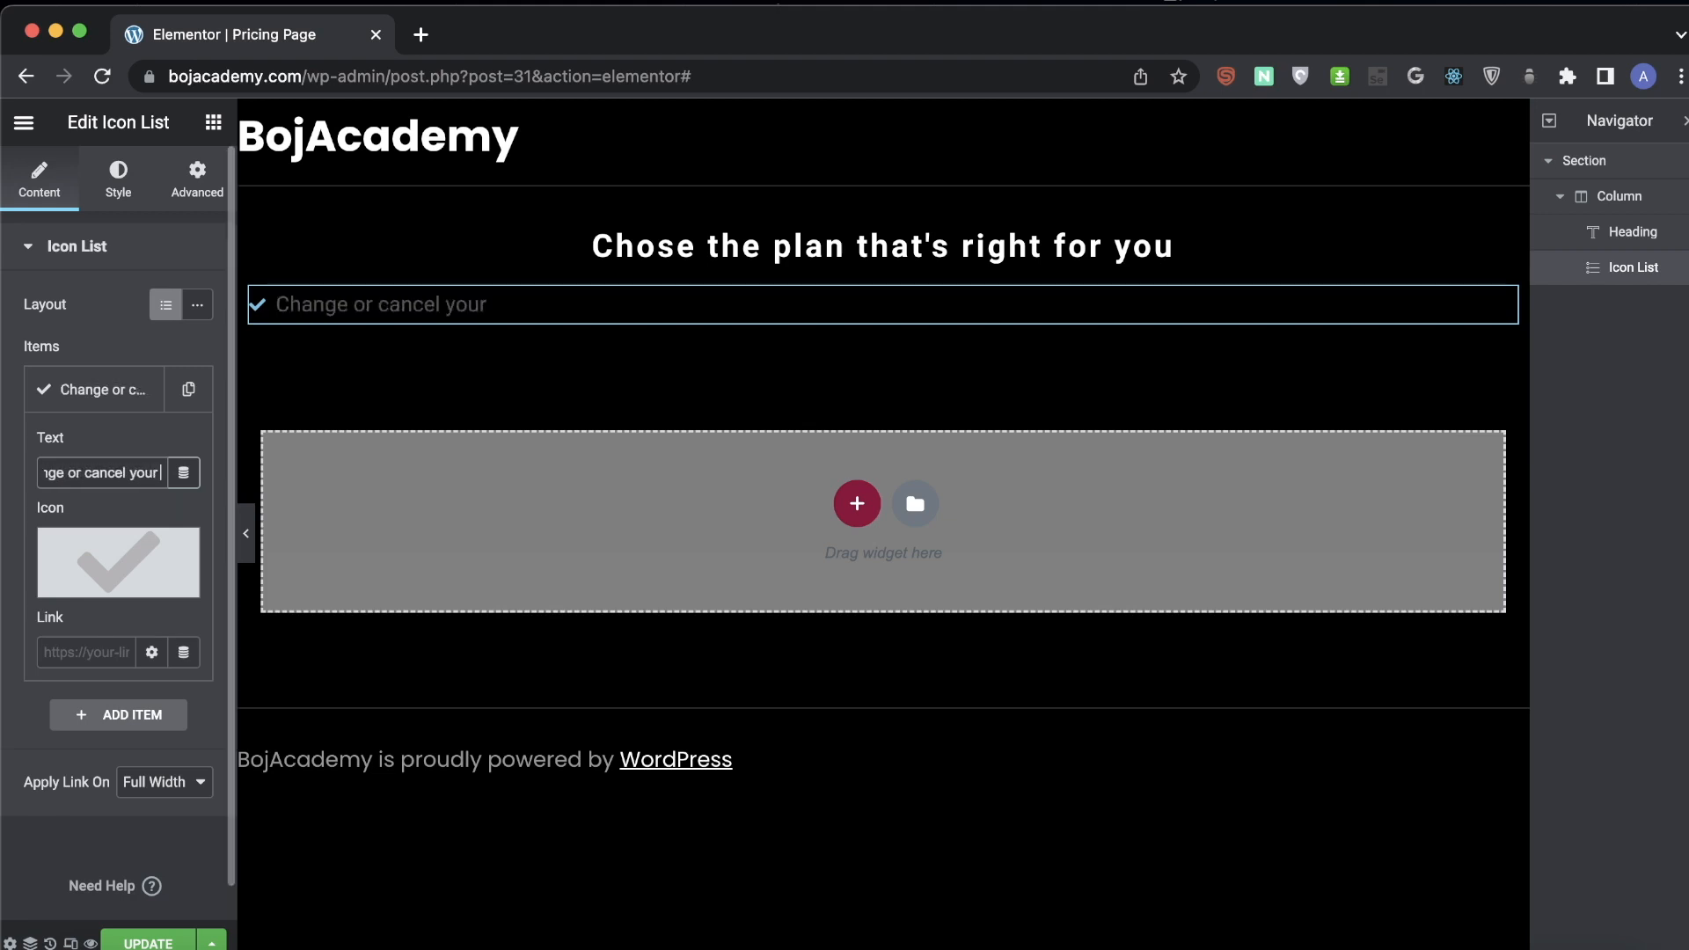
pyautogui.write(' plan at any')
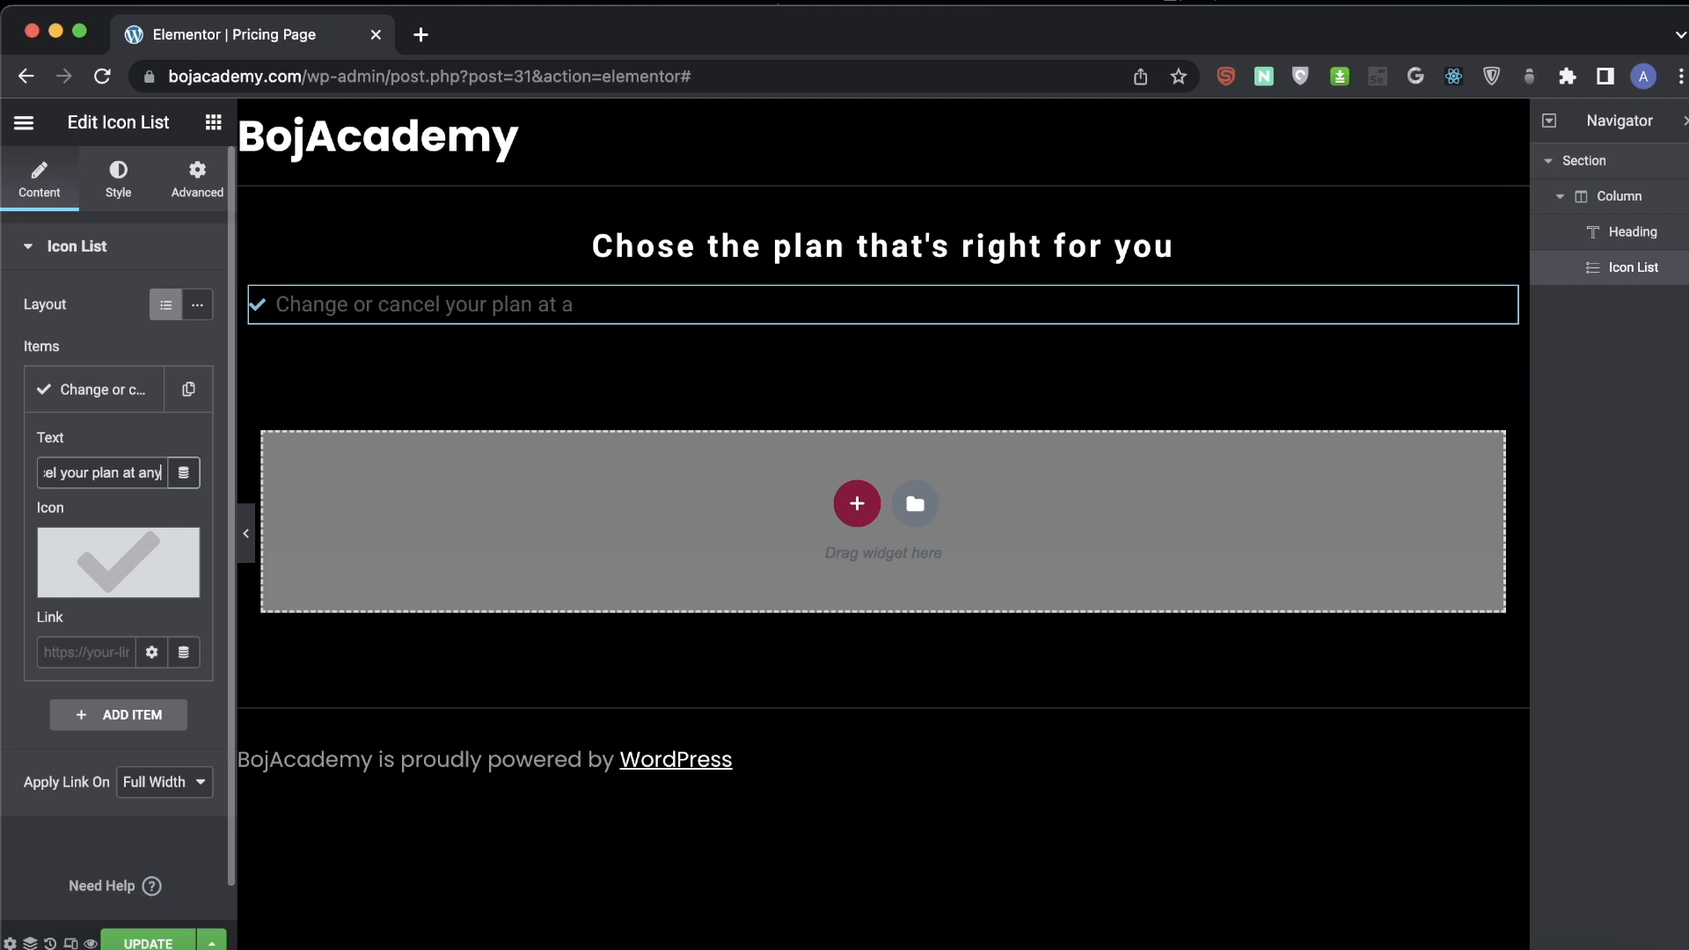
pyautogui.write(' time')
# - Set the icon list's checkmark color to dark red (#7D051F)
pyautogui.click(119, 186)
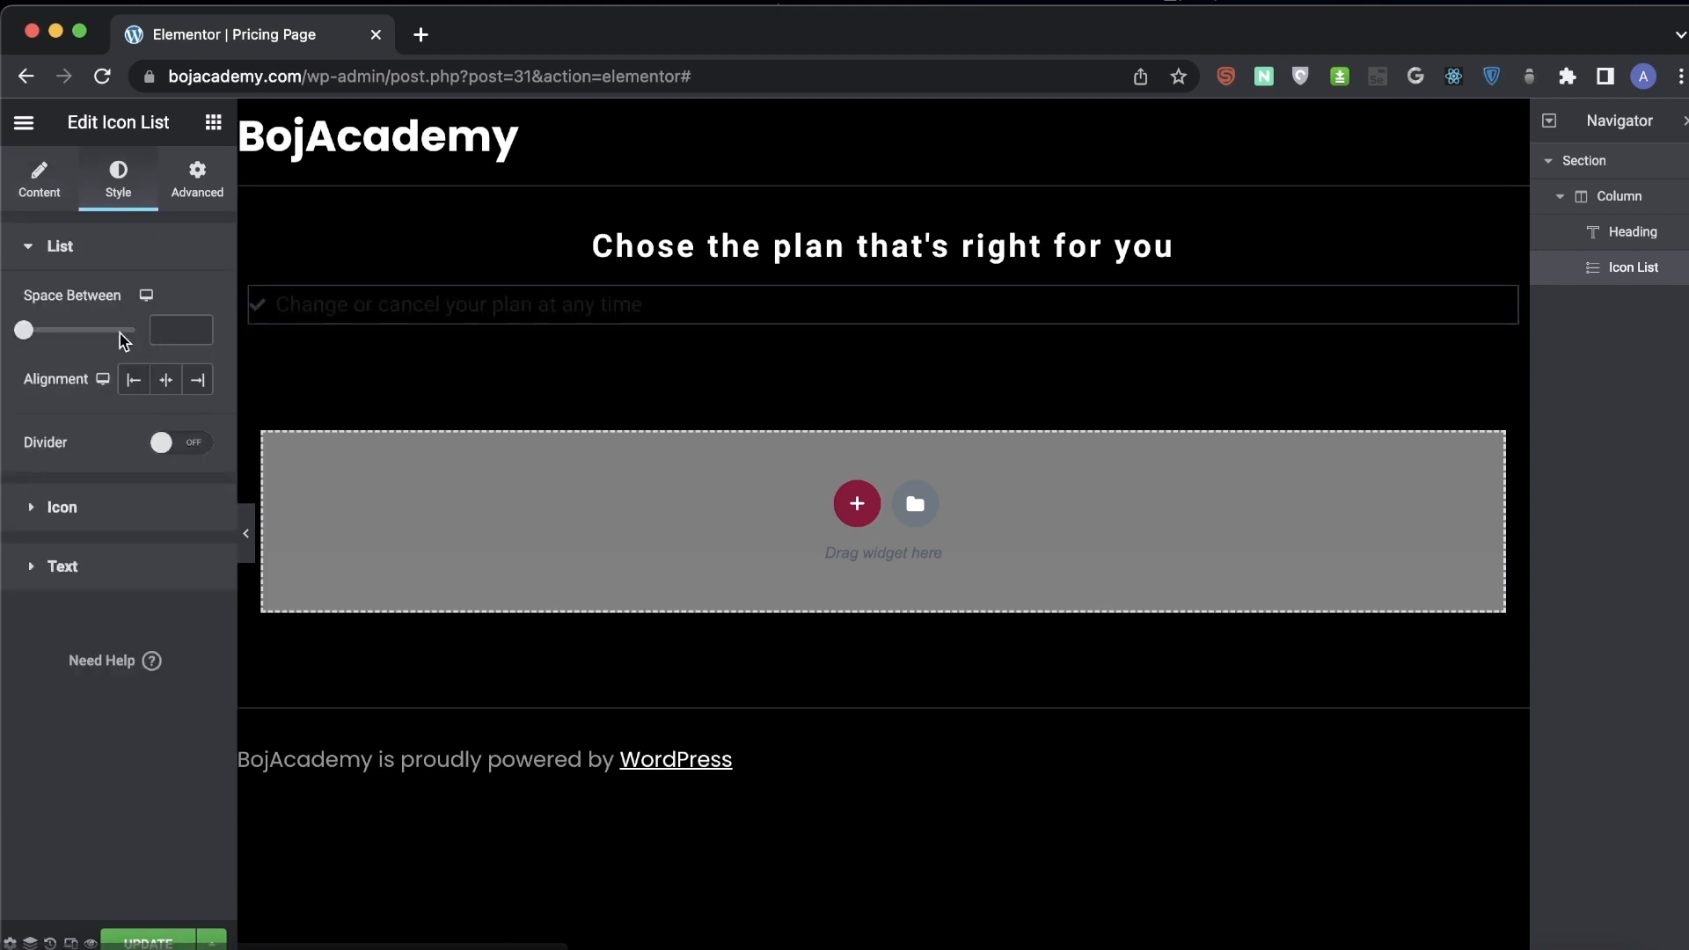
pyautogui.click(103, 508)
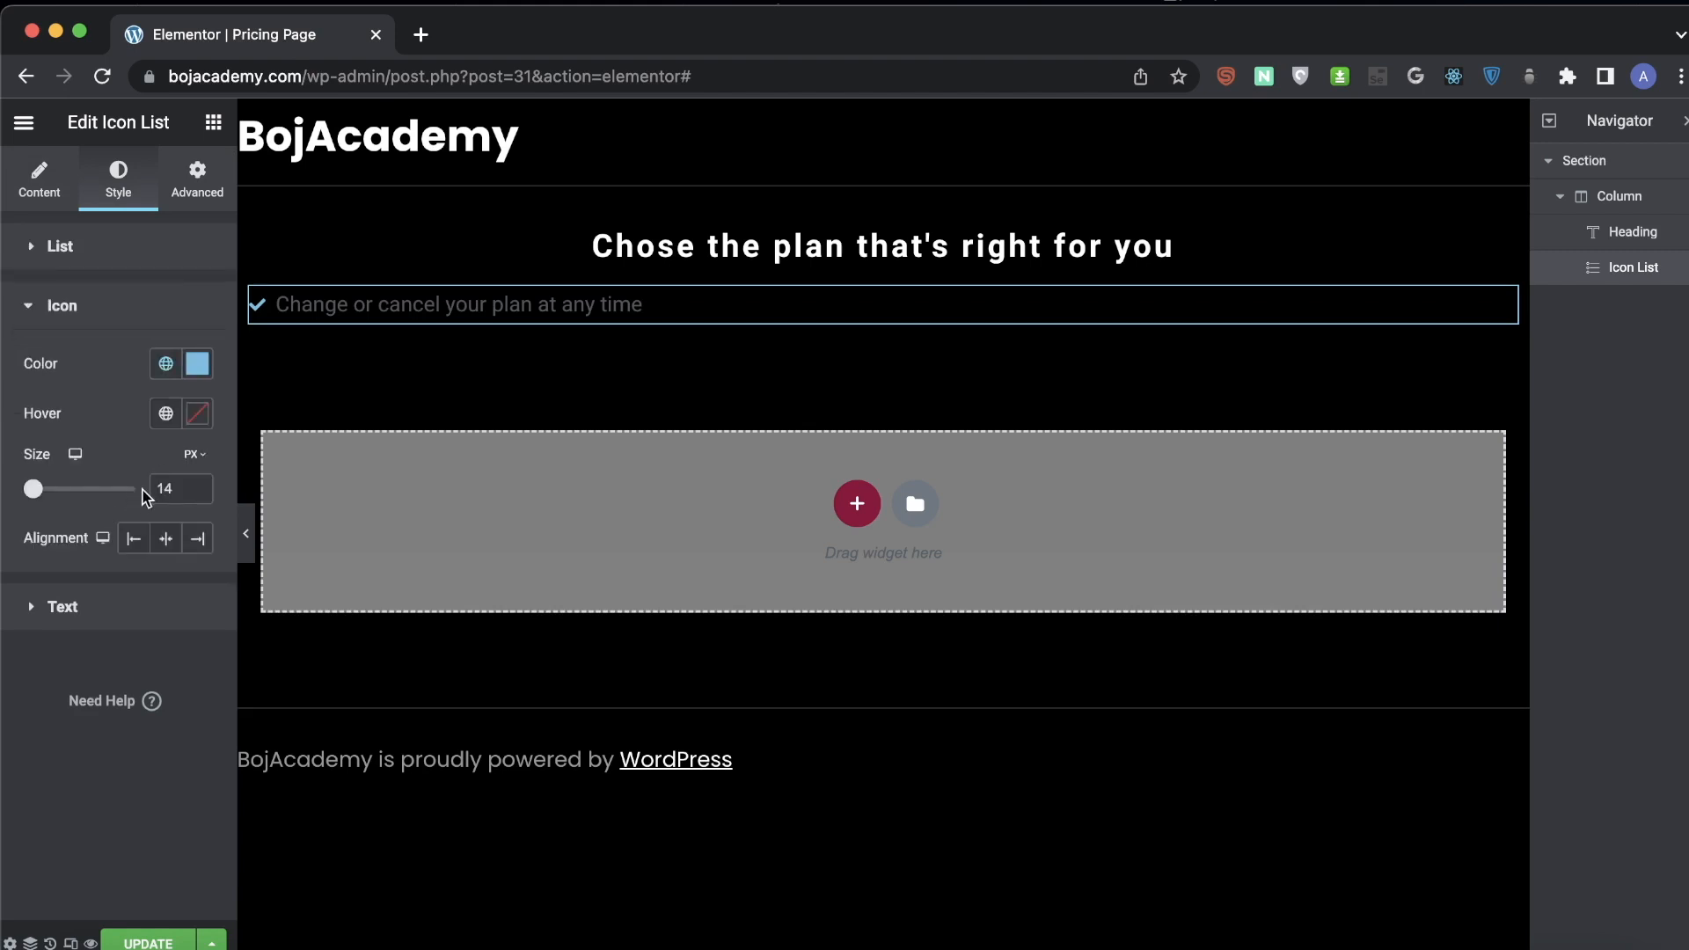
pyautogui.click(198, 365)
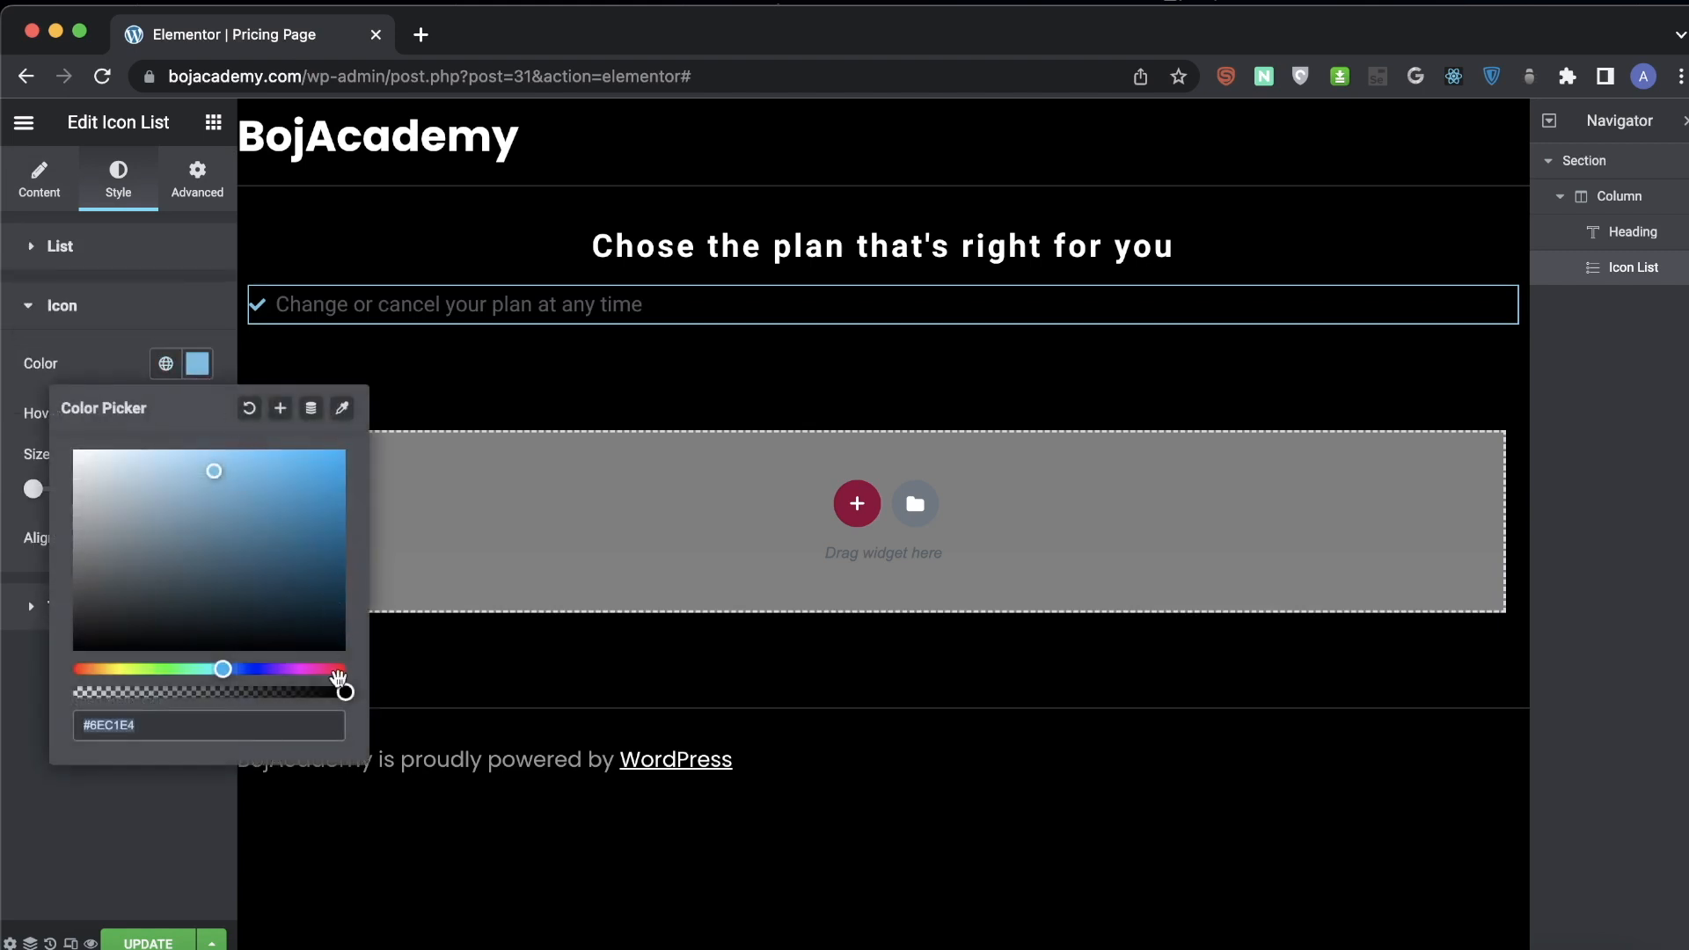
pyautogui.moveTo(326, 669); pyautogui.dragTo(409, 680)
pyautogui.moveTo(319, 568)
pyautogui.mouseDown()
pyautogui.moveTo(306, 558)
pyautogui.moveTo(337, 584)
pyautogui.moveTo(335, 553)
pyautogui.mouseUp()
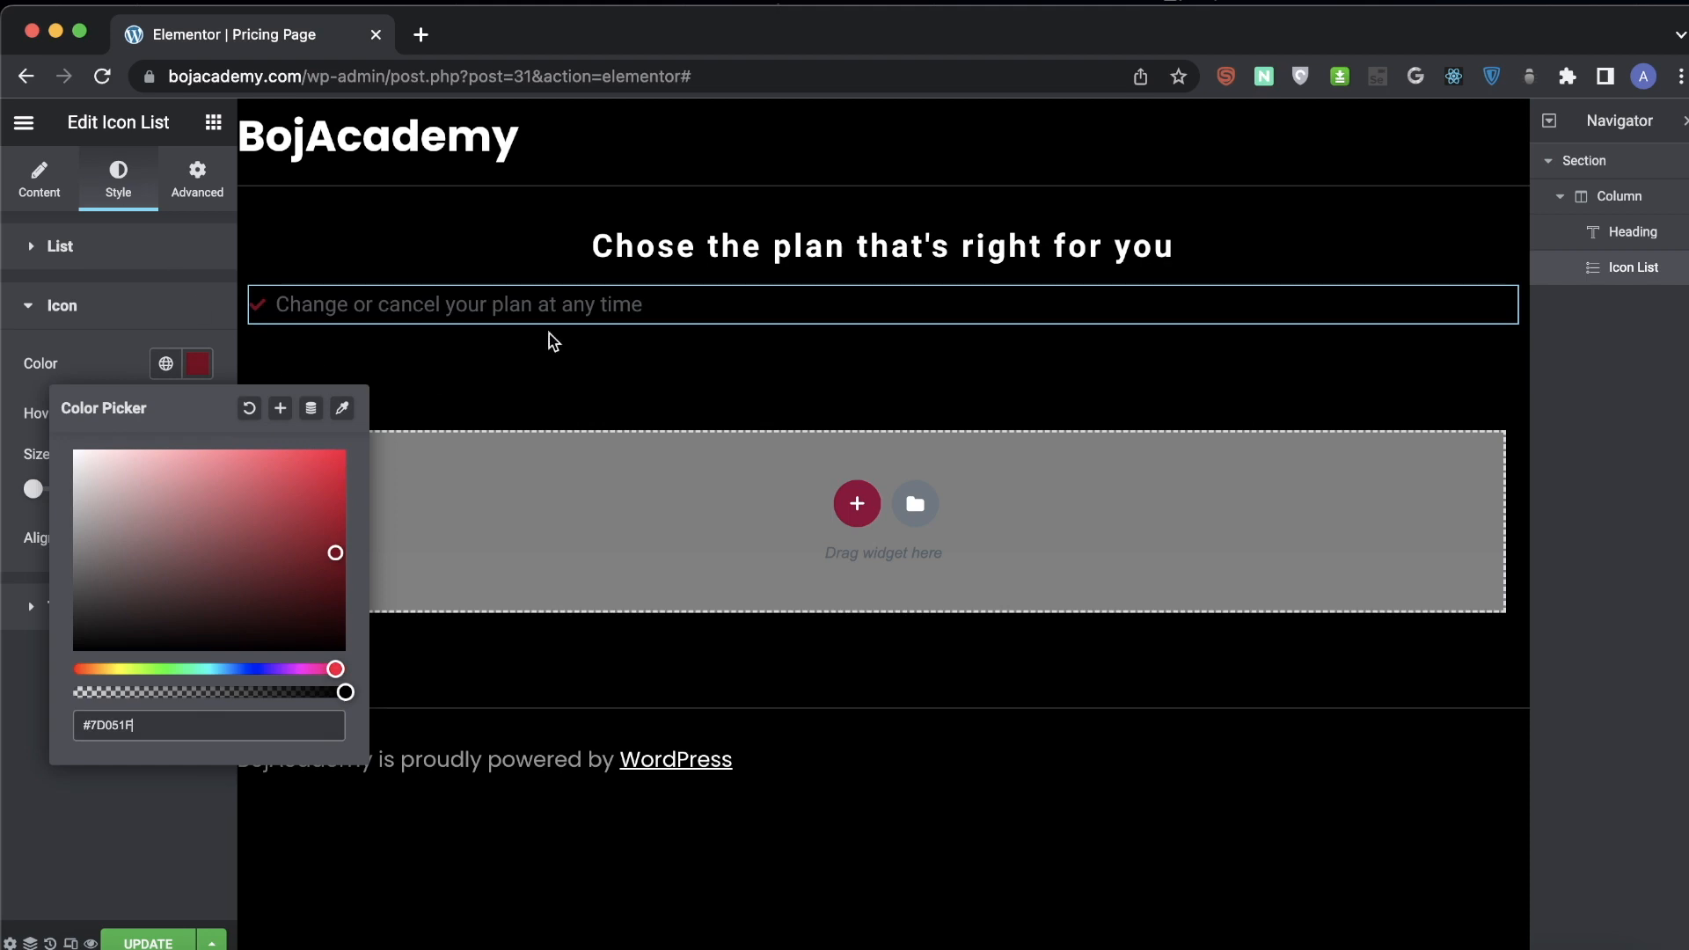
pyautogui.click(136, 315)
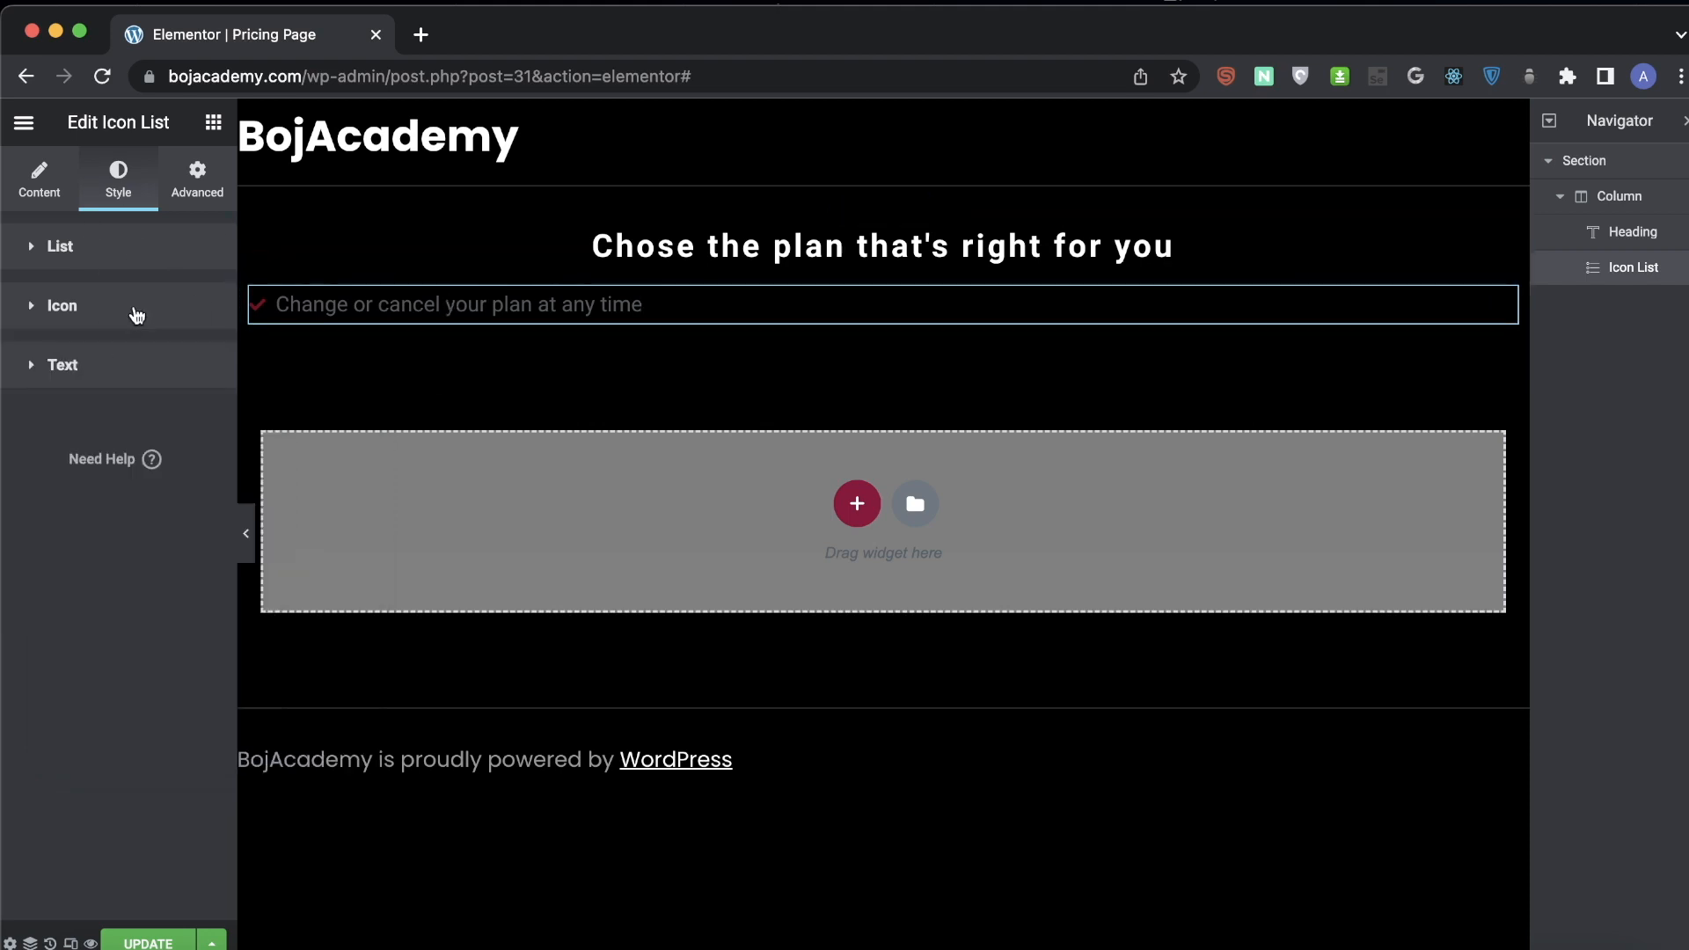
# - Set the icon list's text color to white (#FFFFFF)
pyautogui.click(117, 366)
pyautogui.click(197, 423)
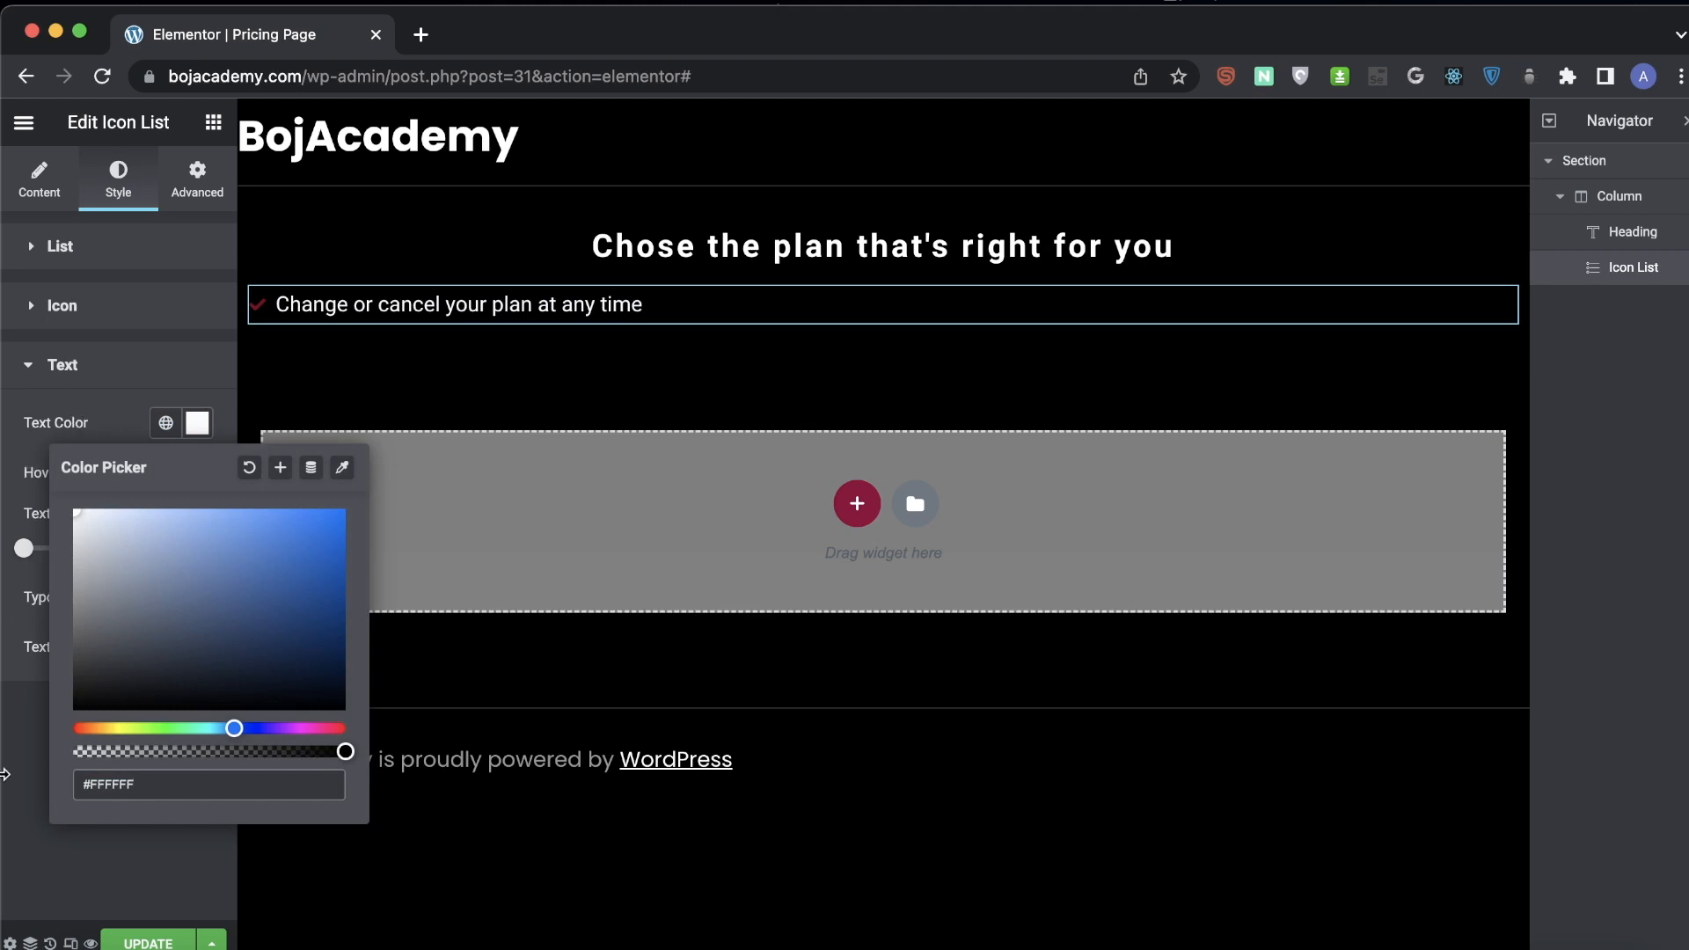
pyautogui.click(35, 697)
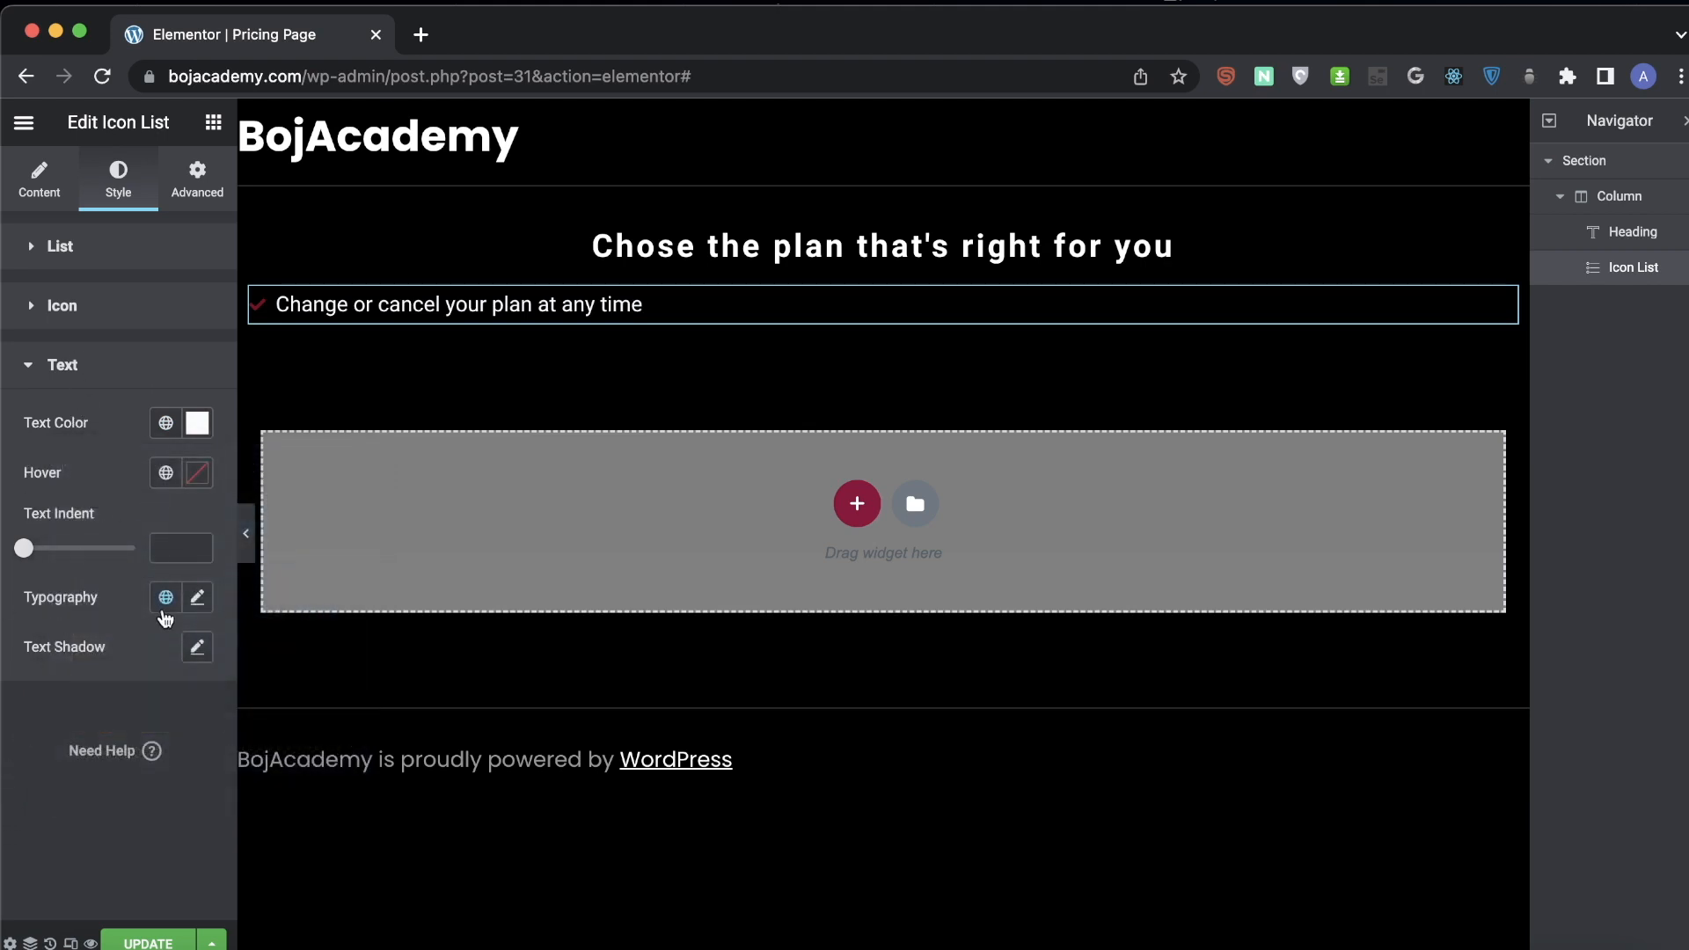
# - Set the letter spacing in the icon list's text typography to 1.2 px and preview the page without the editing panels
pyautogui.click(197, 598)
pyautogui.scroll(-2, 105, 806)
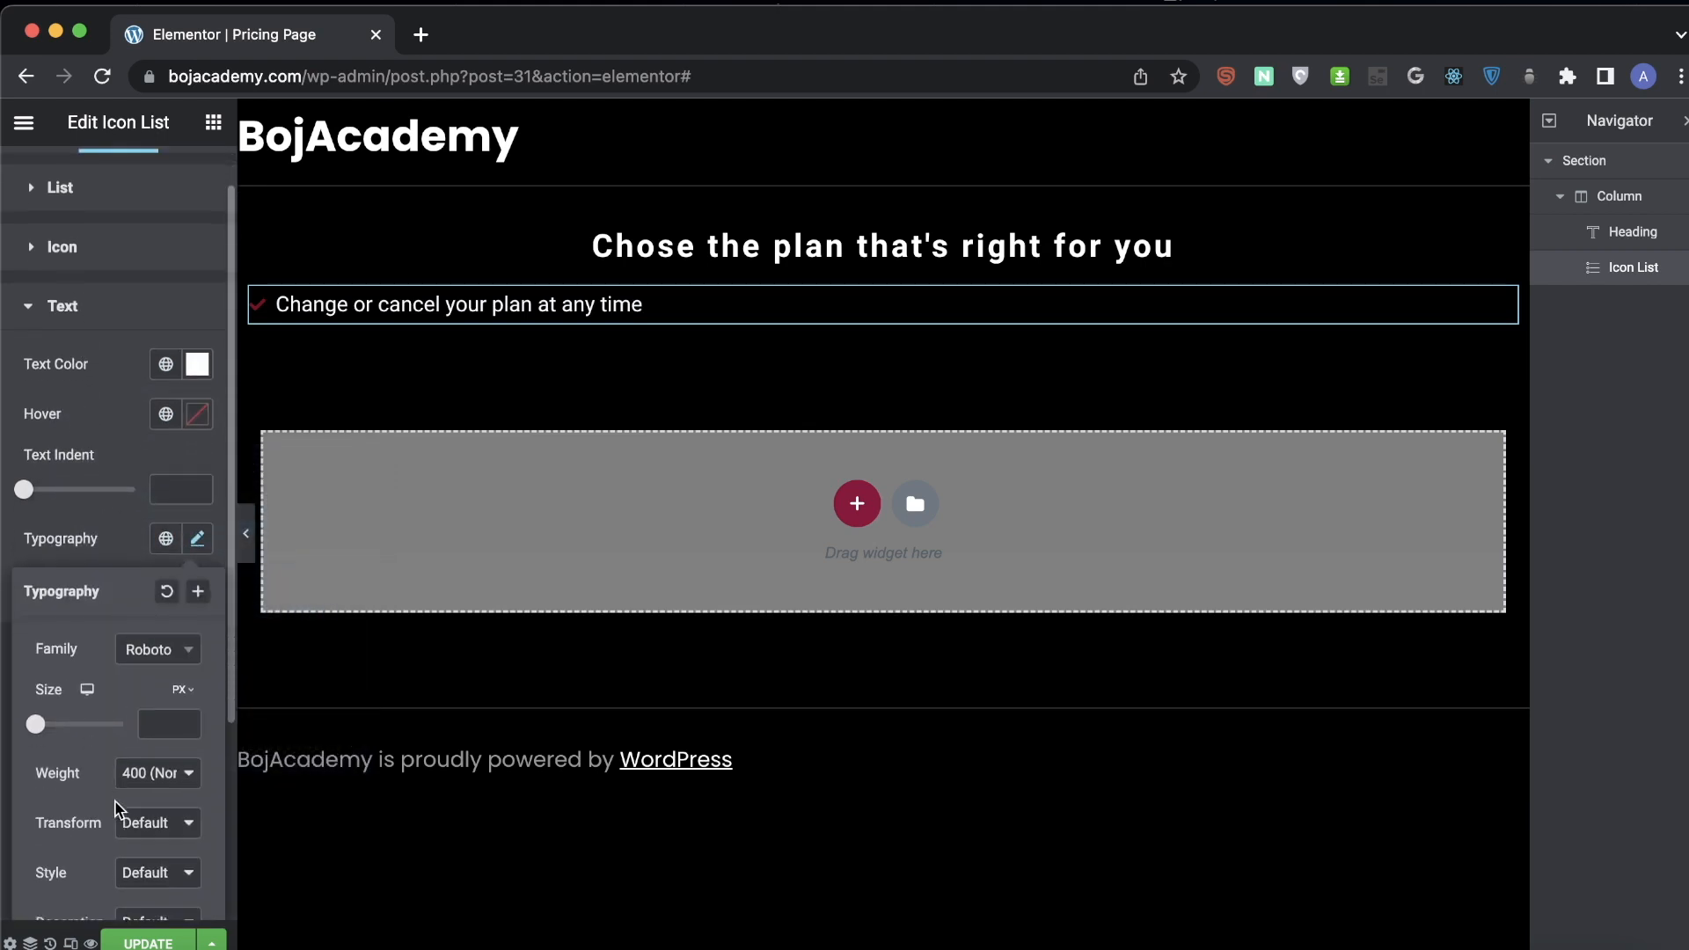
pyautogui.scroll(-5, 132, 822)
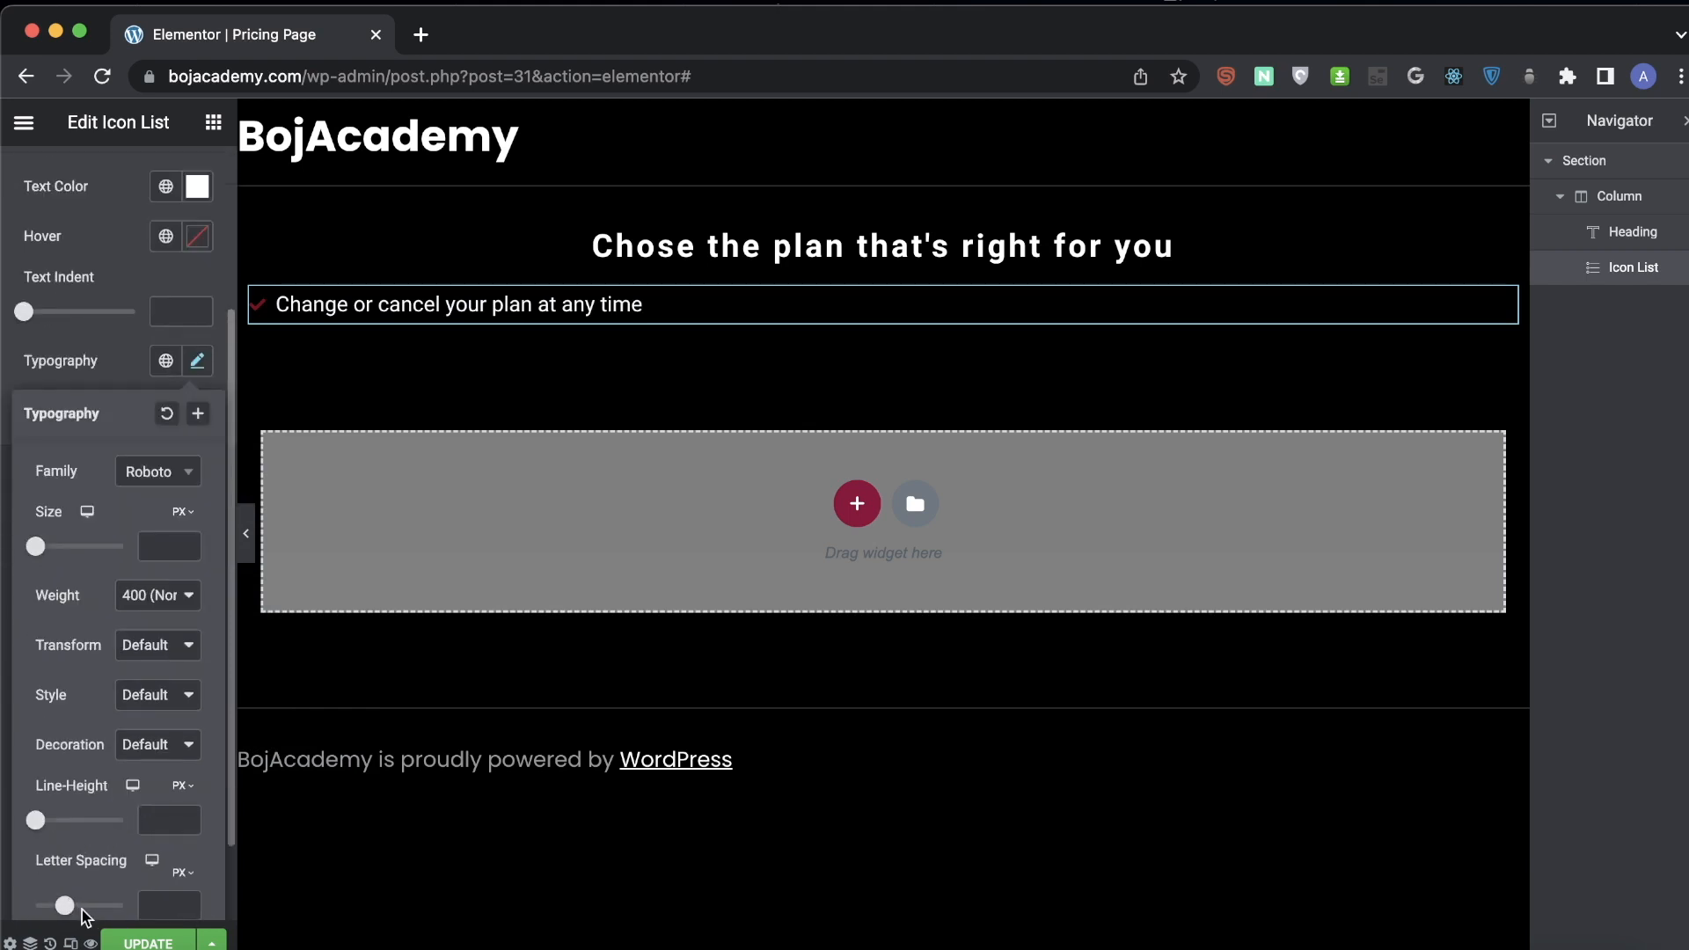
pyautogui.moveTo(72, 913); pyautogui.dragTo(74, 912)
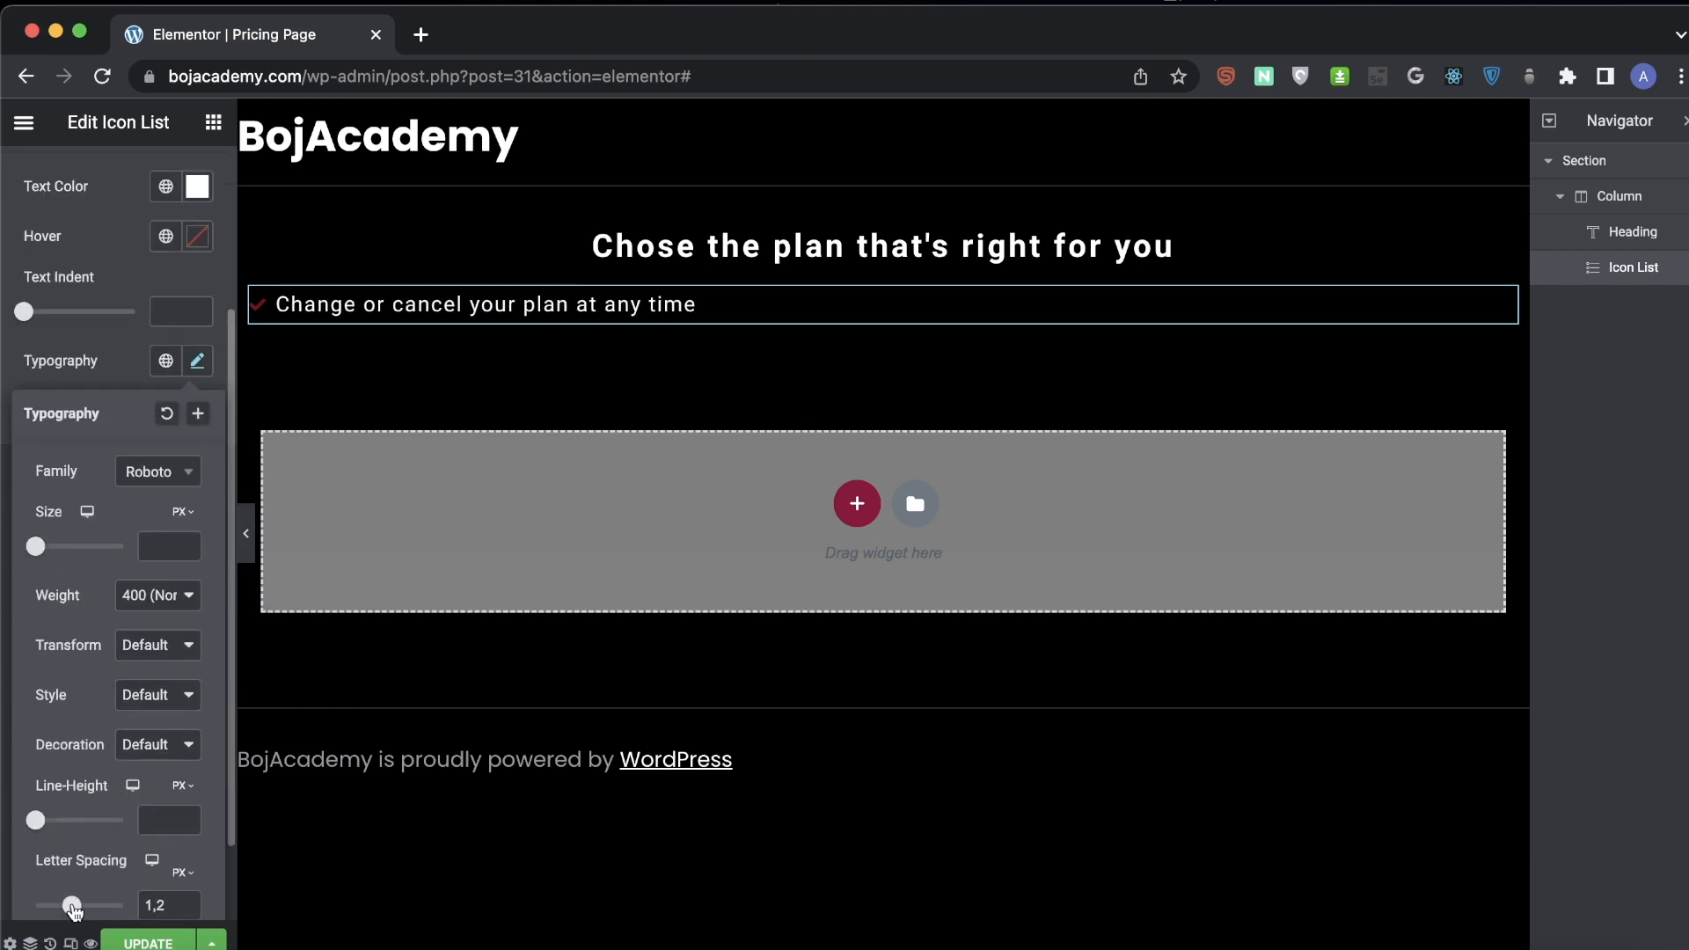
pyautogui.click(245, 524)
pyautogui.click(247, 532)
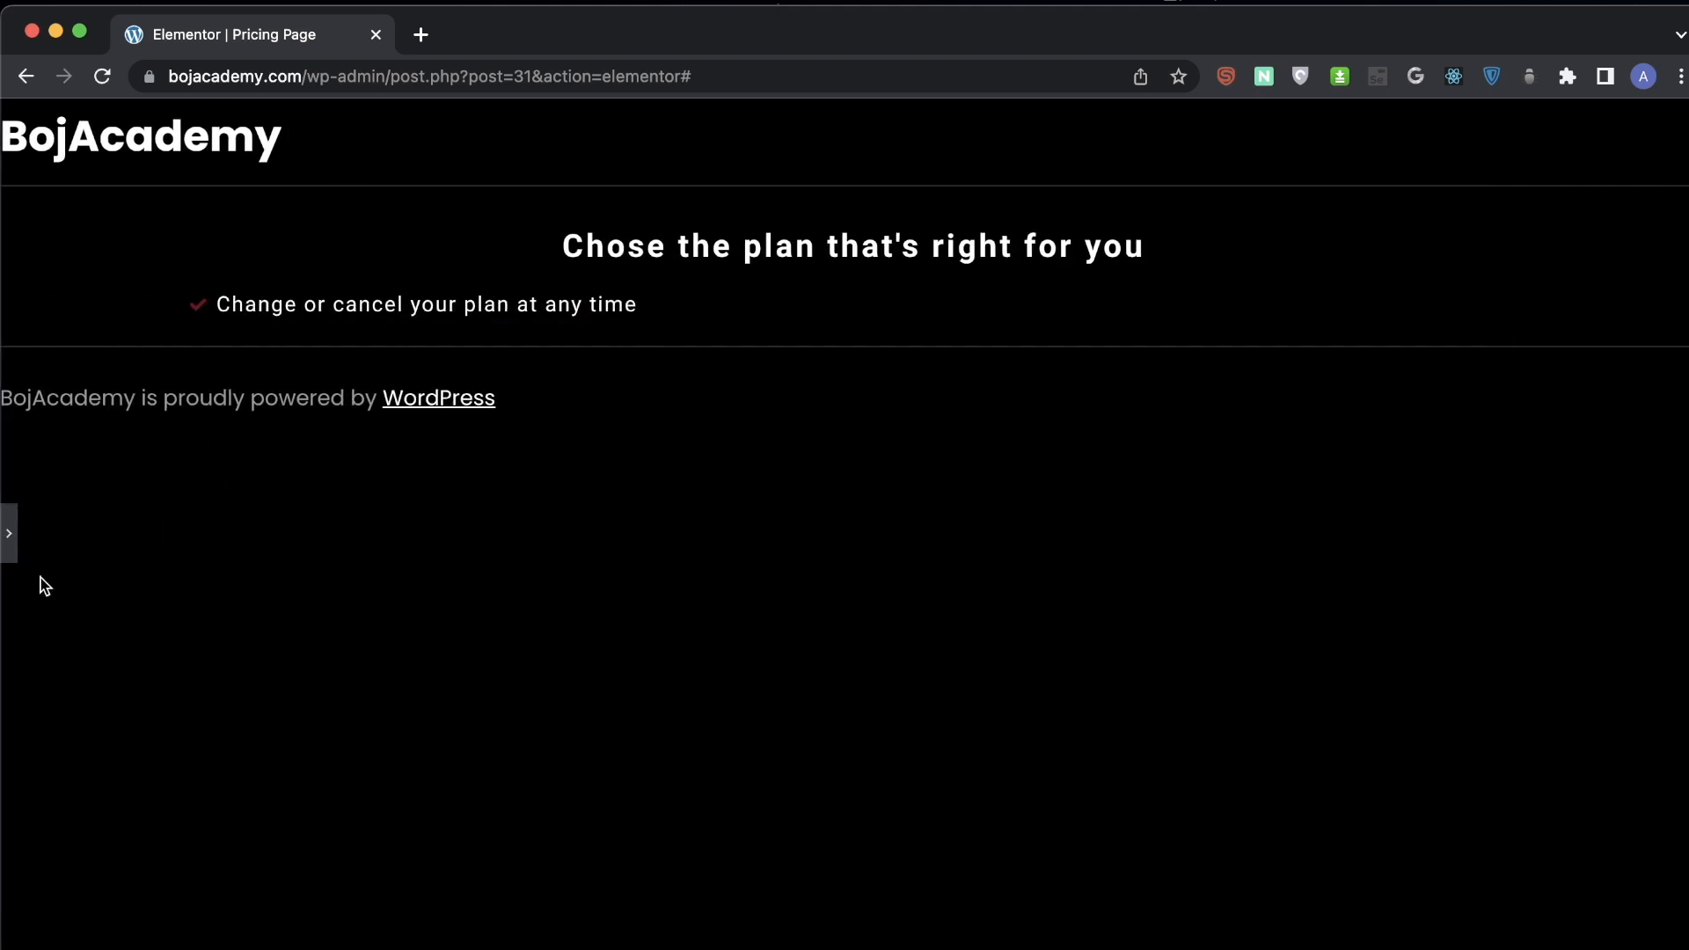
pyautogui.click(9, 533)
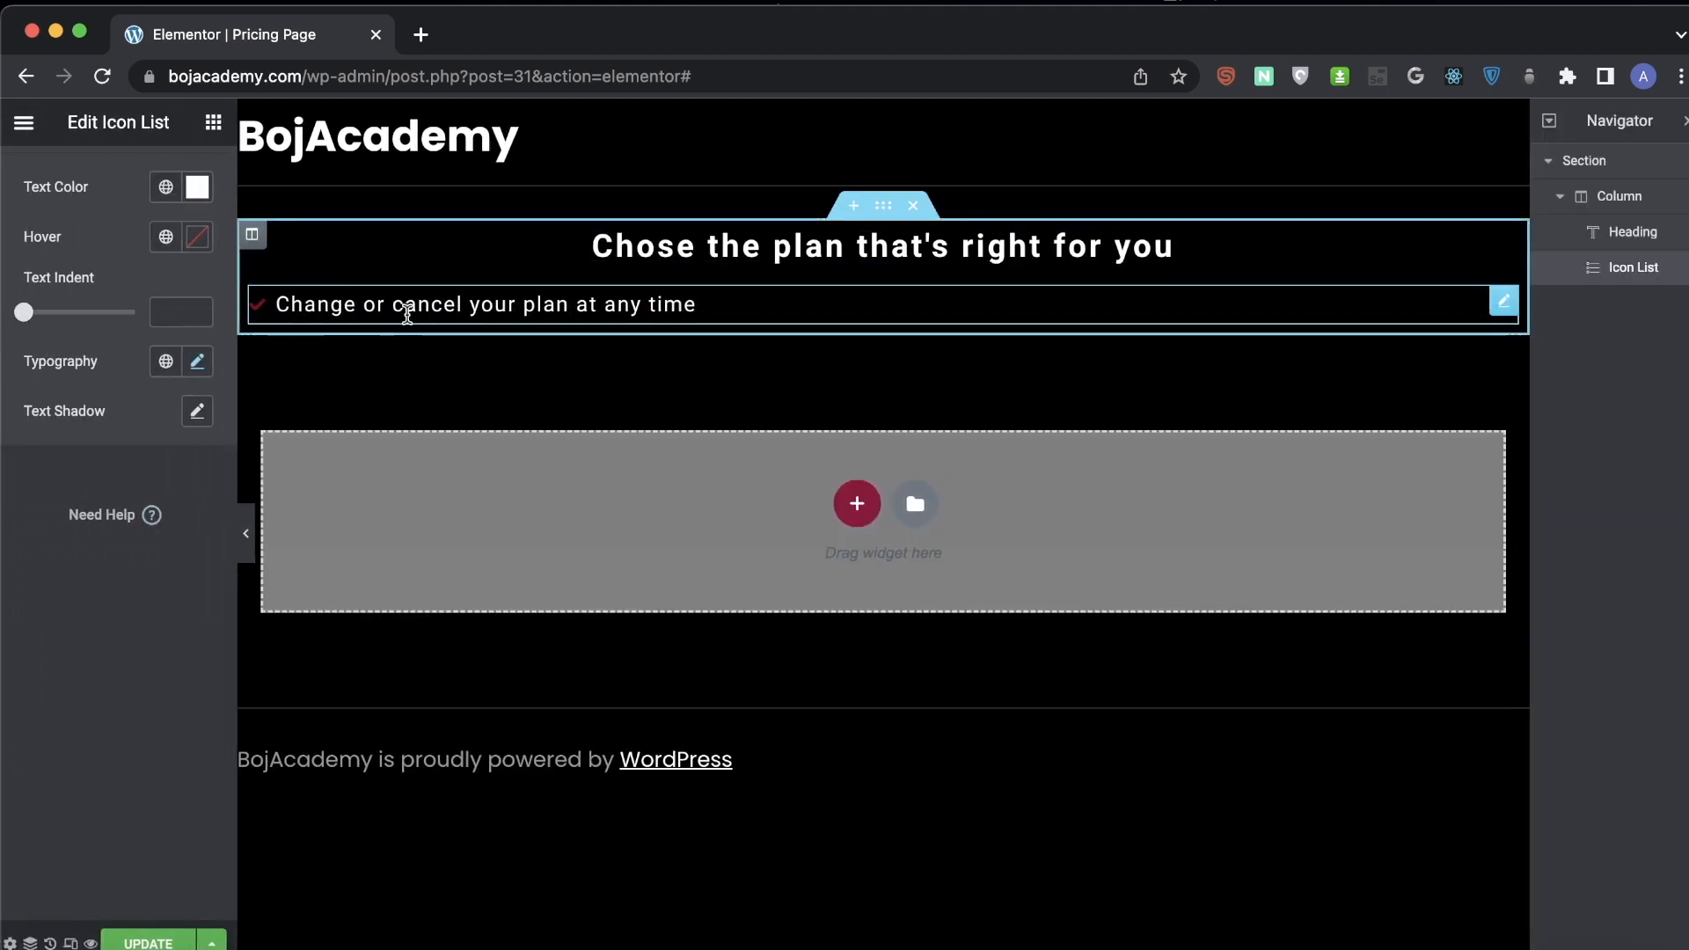
# - Duplicate the "Change or cancel your plan at any time" item until the icon list has four items
pyautogui.scroll(3, 96, 282)
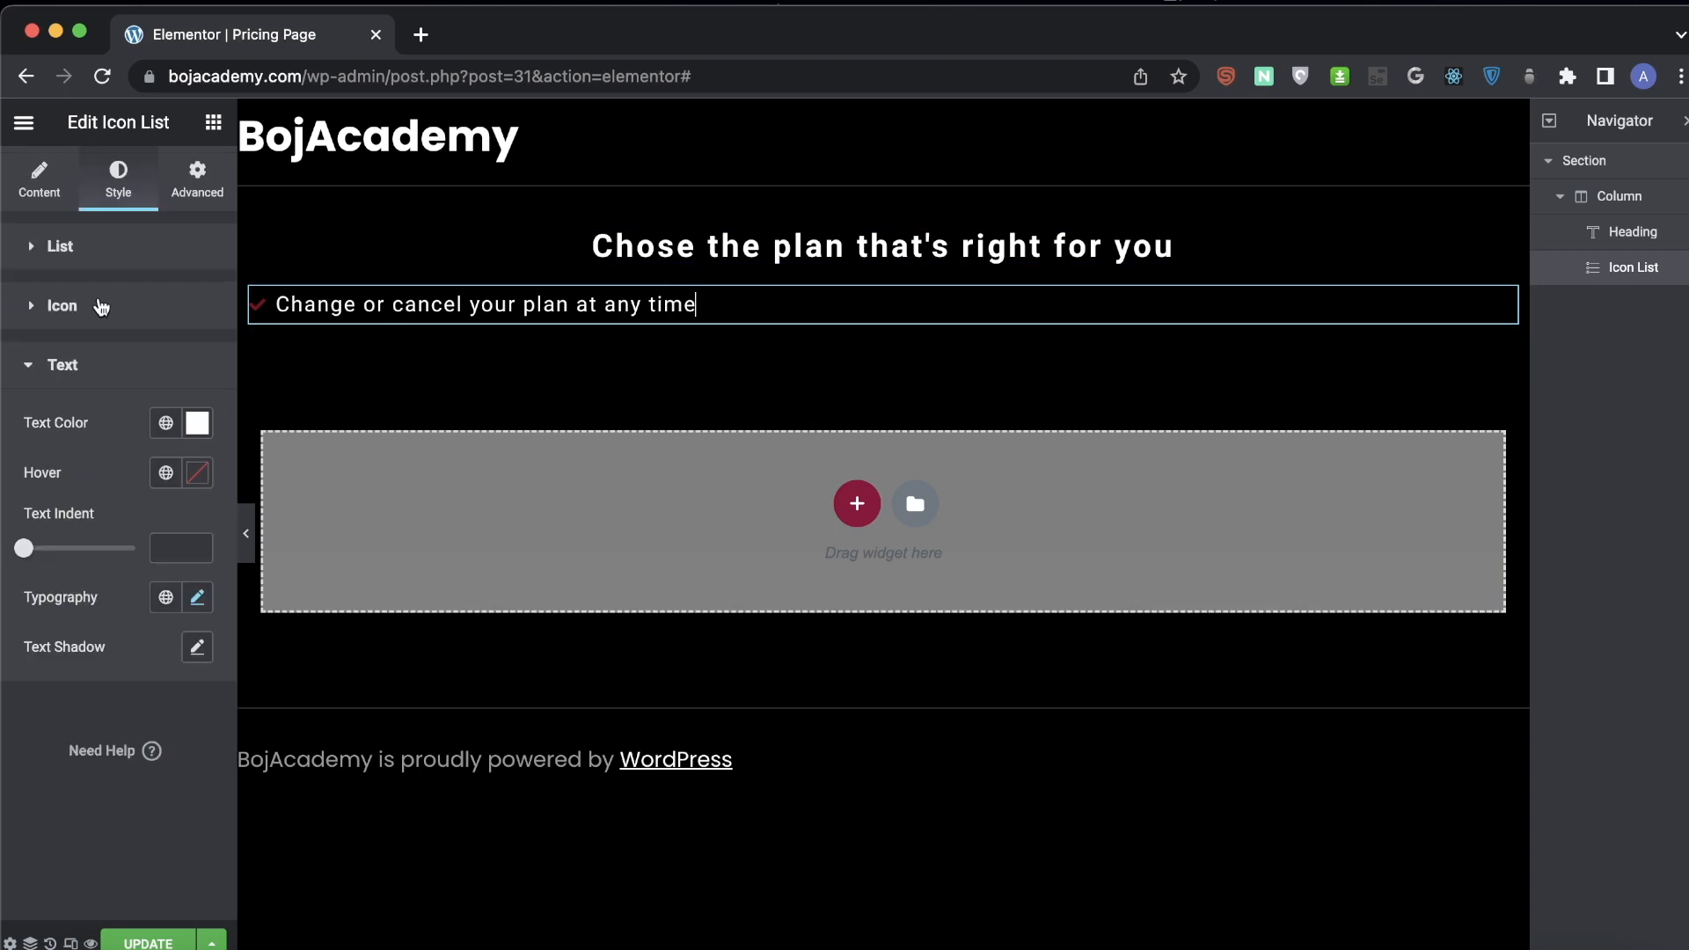
pyautogui.click(39, 180)
pyautogui.click(187, 394)
pyautogui.click(187, 396)
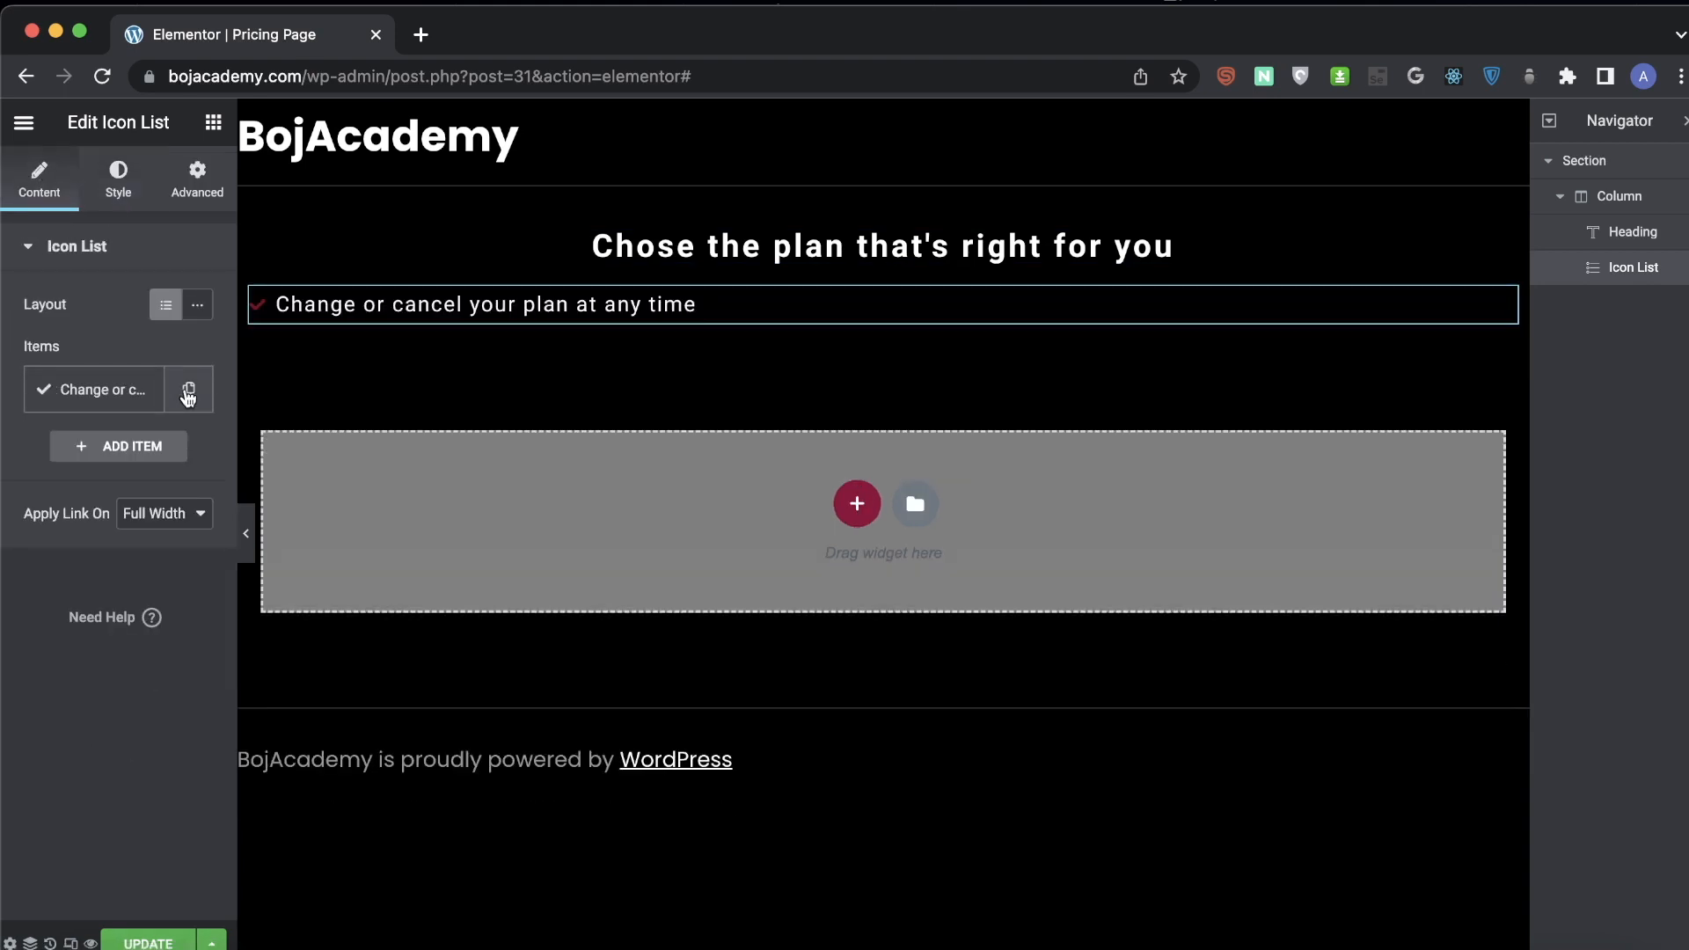
pyautogui.click(188, 396)
pyautogui.click(141, 450)
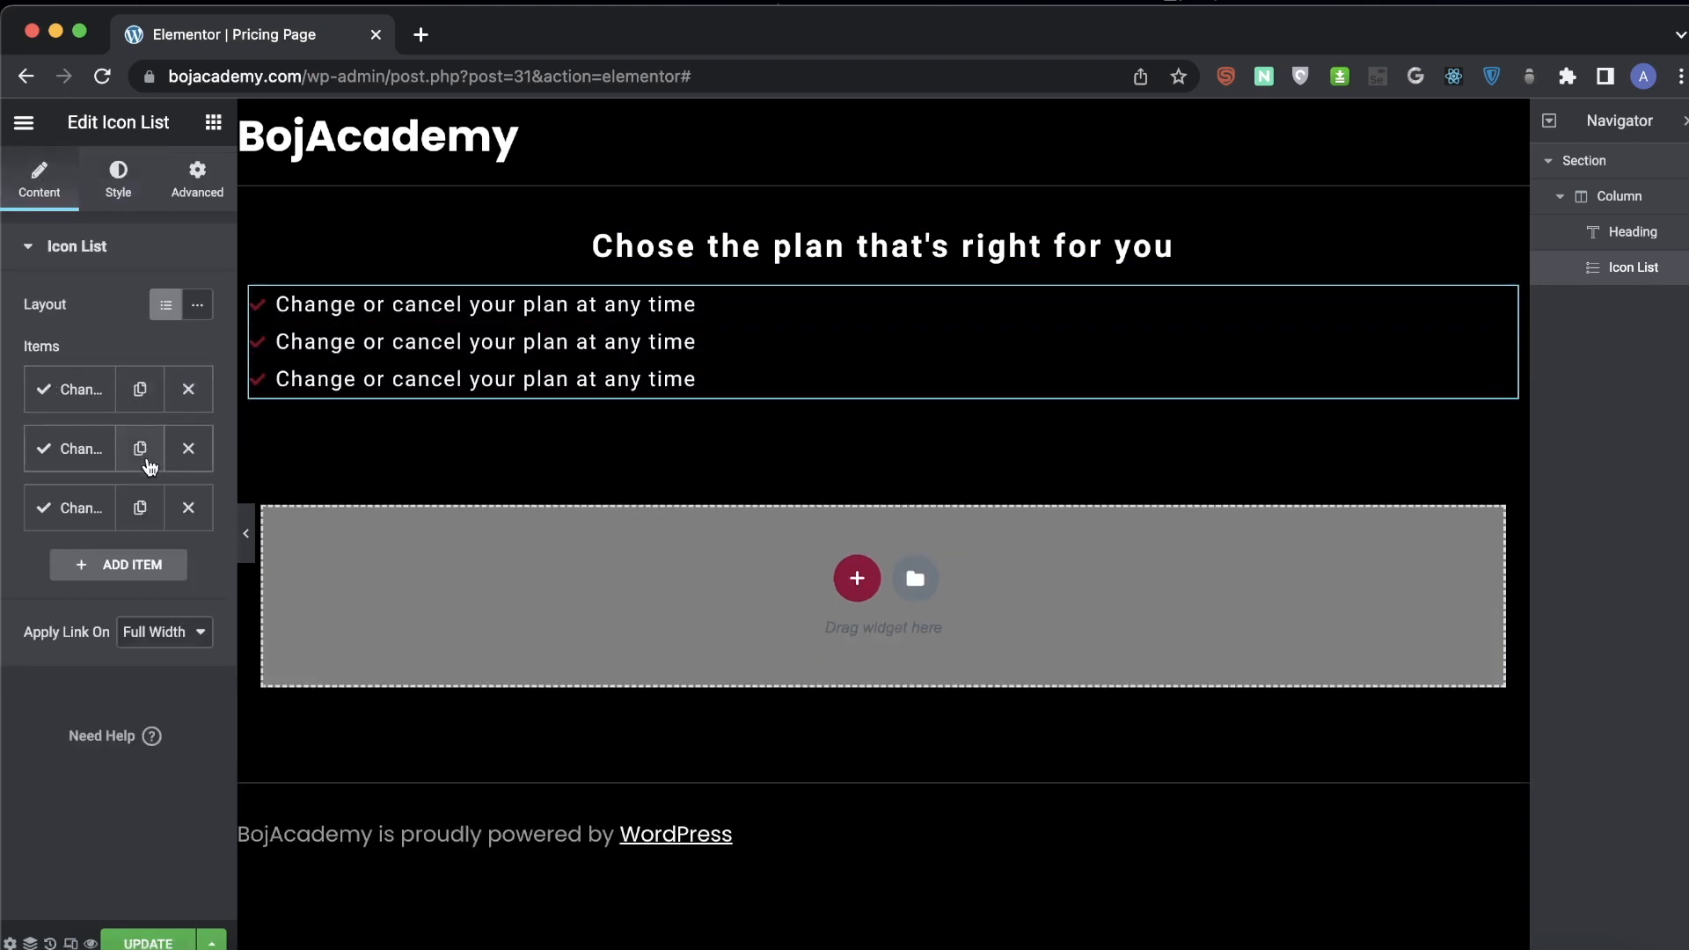
pyautogui.click(141, 511)
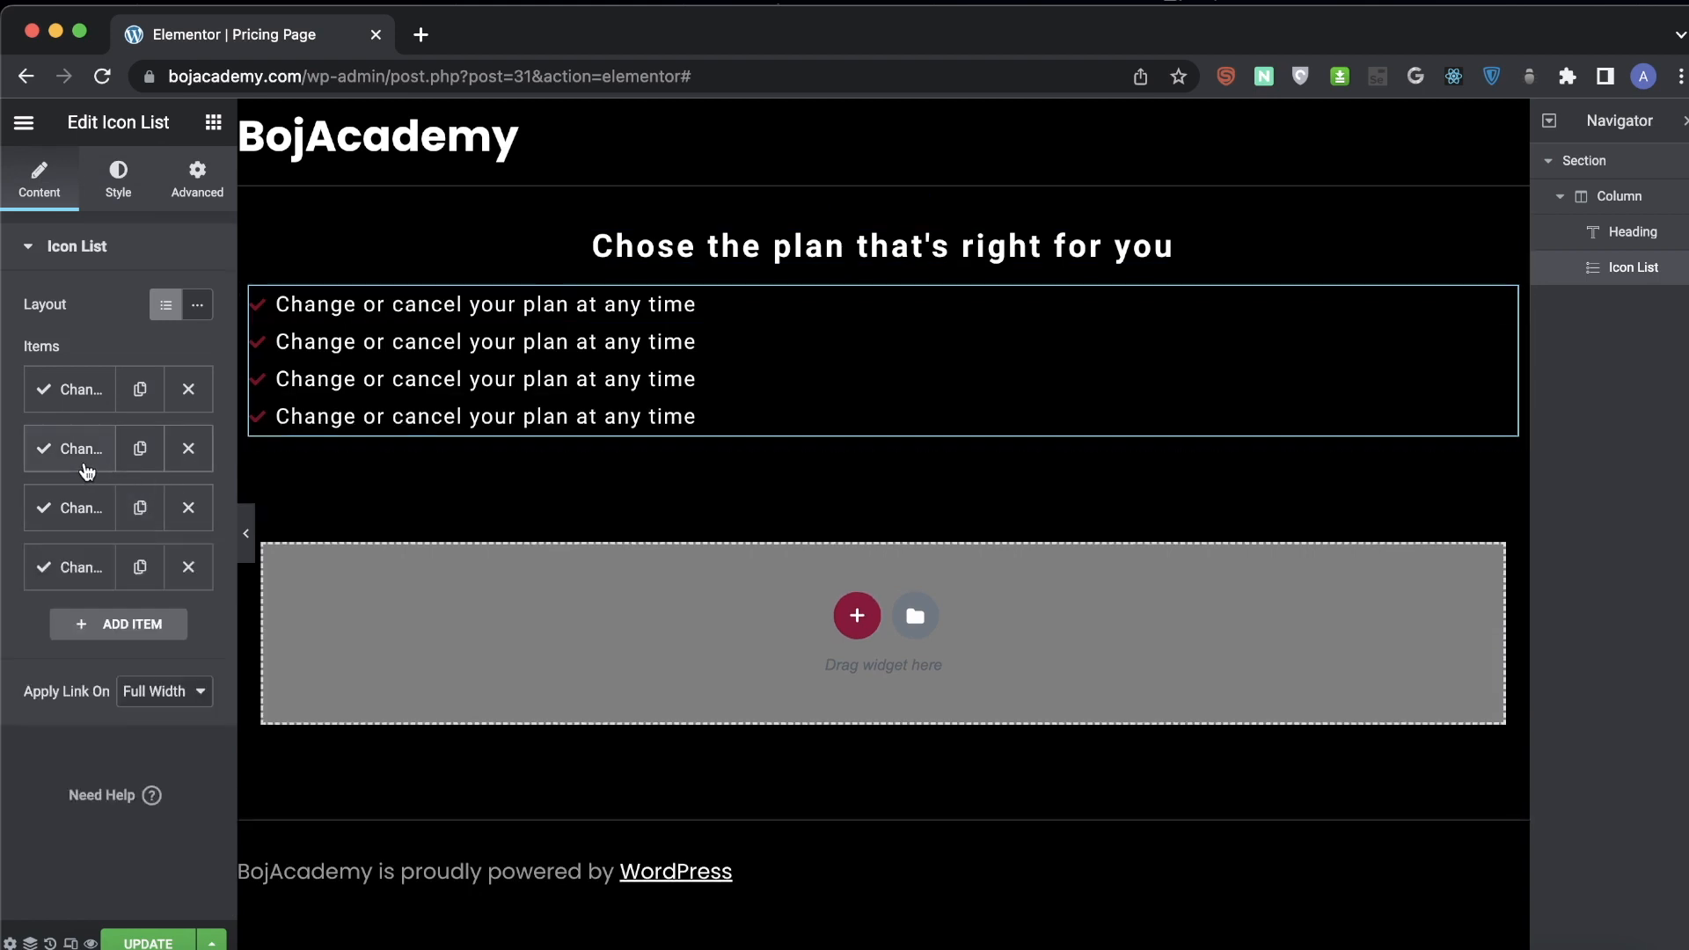
# - Change the second list item's text to "Get access to all courses"
pyautogui.click(89, 448)
pyautogui.tripleClick(142, 531)
pyautogui.write('Gert')
pyautogui.press('BackSpace')
pyautogui.press('BackSpace')
pyautogui.write('t access to all courses')
# - Change the third list item's text to "Download course assets for free"
pyautogui.click(80, 508)
pyautogui.tripleClick(124, 591)
pyautogui.write('Download course assets for free')
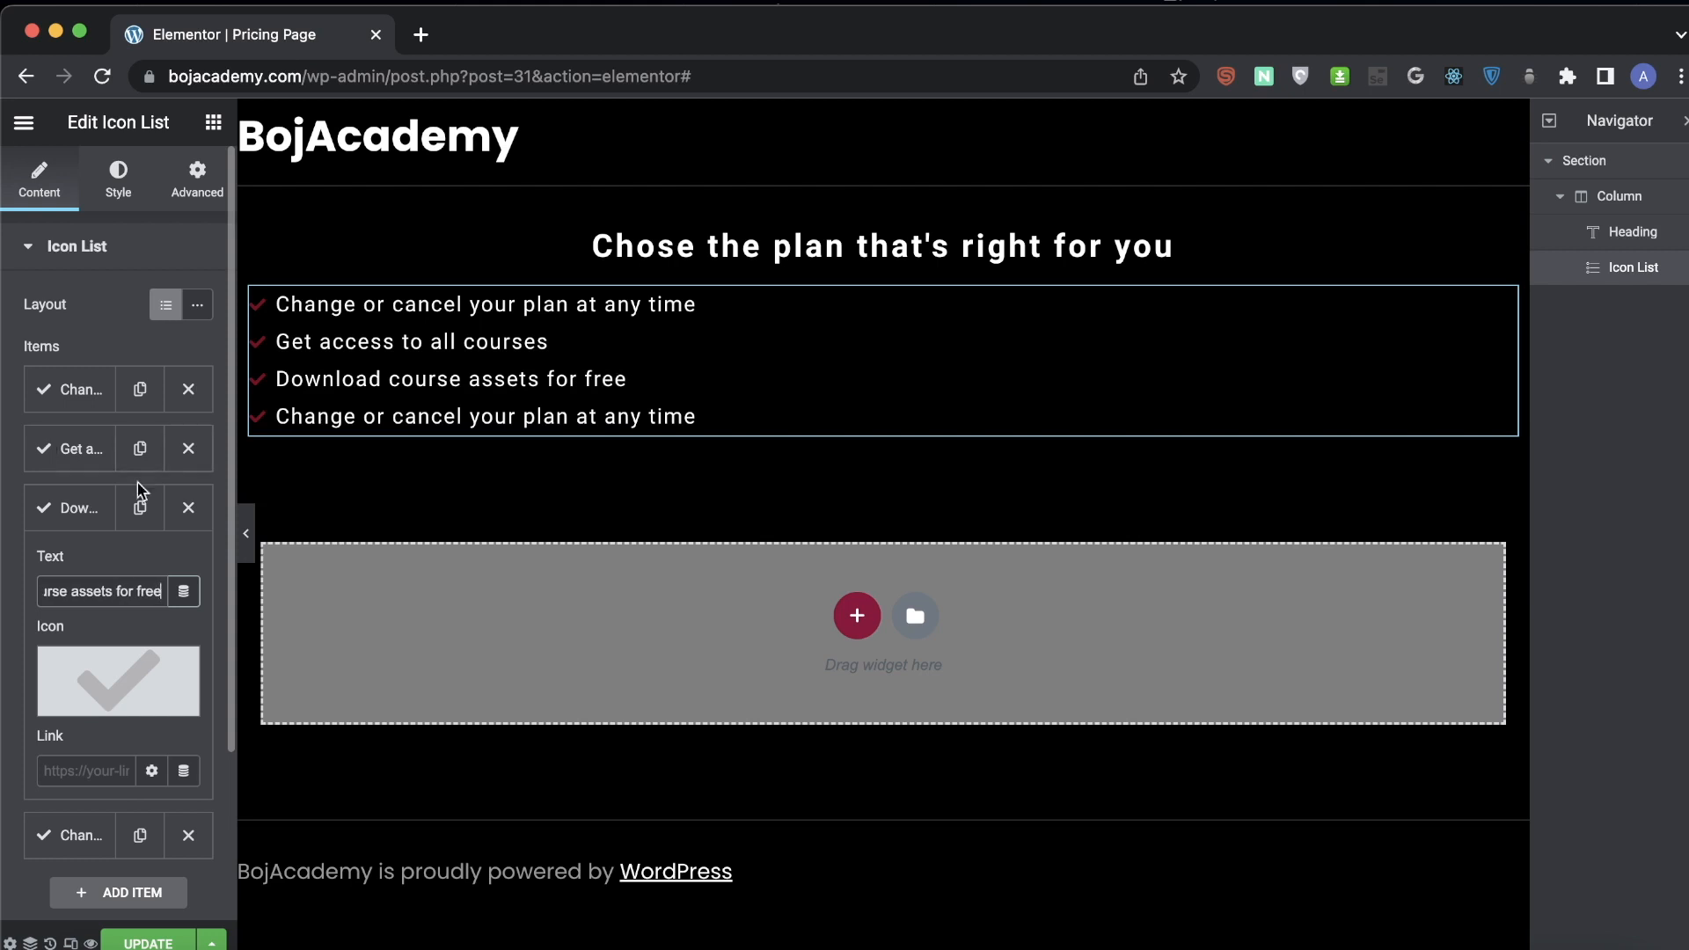
pyautogui.click(72, 507)
# - Change the fourth list item's text to "Annual subscription with up to -20% discount" and preview the page
pyautogui.click(79, 567)
pyautogui.tripleClick(90, 651)
pyautogui.write('Annual subscription with up to -20% discount')
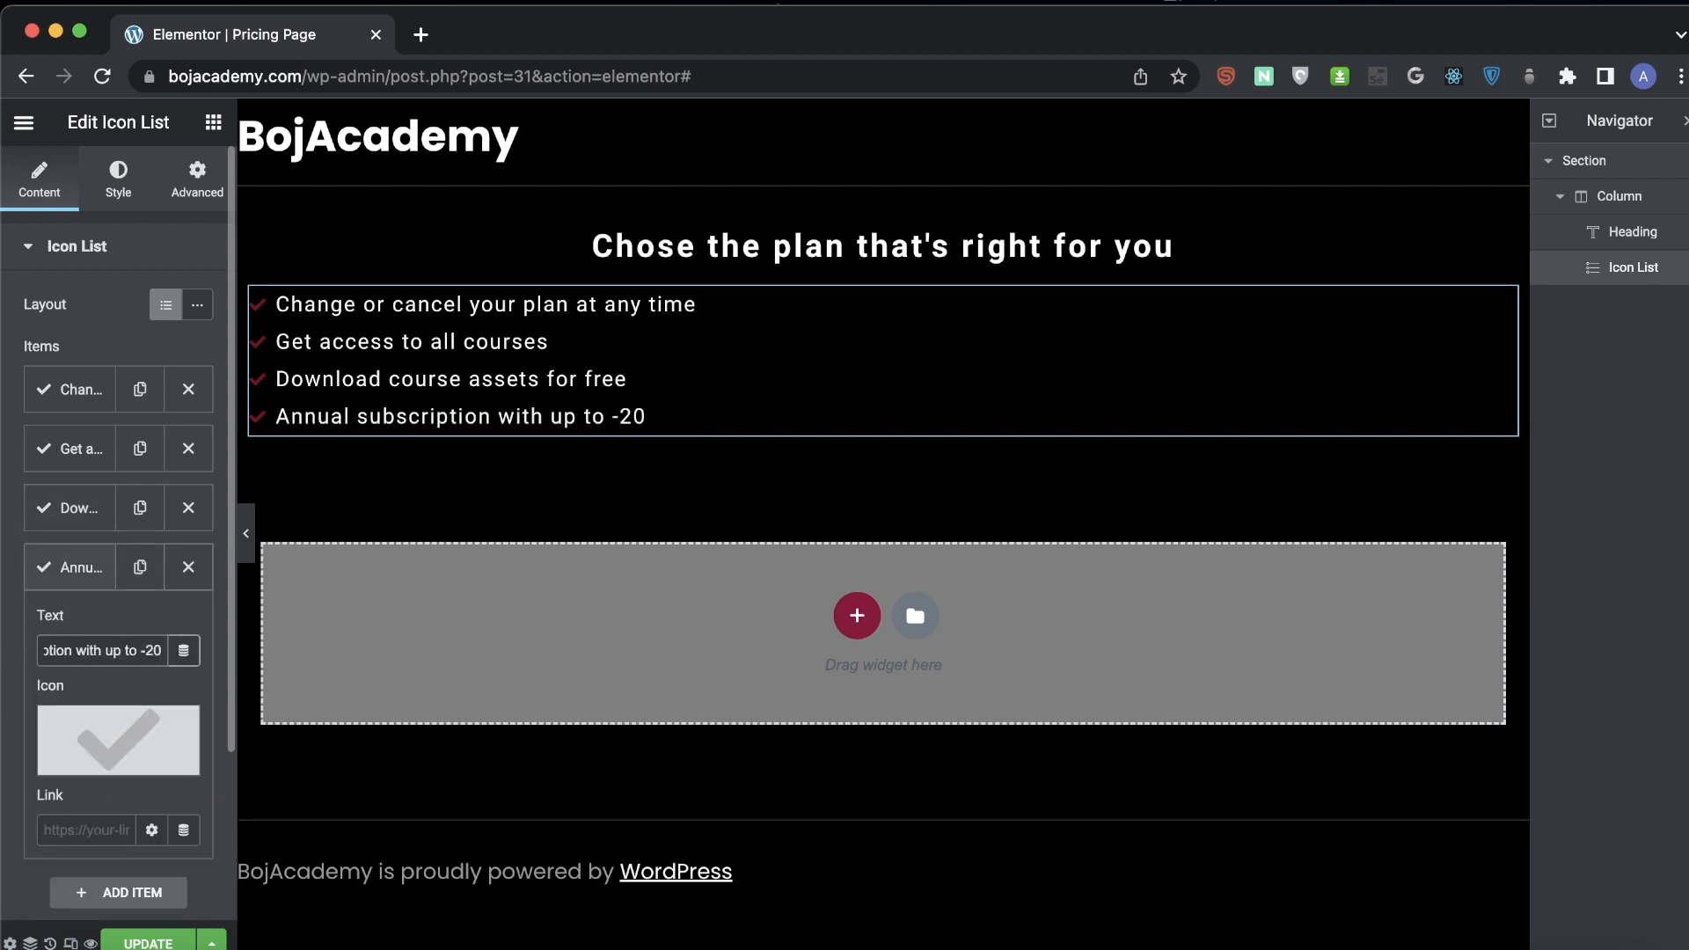
pyautogui.click(245, 534)
pyautogui.click(7, 541)
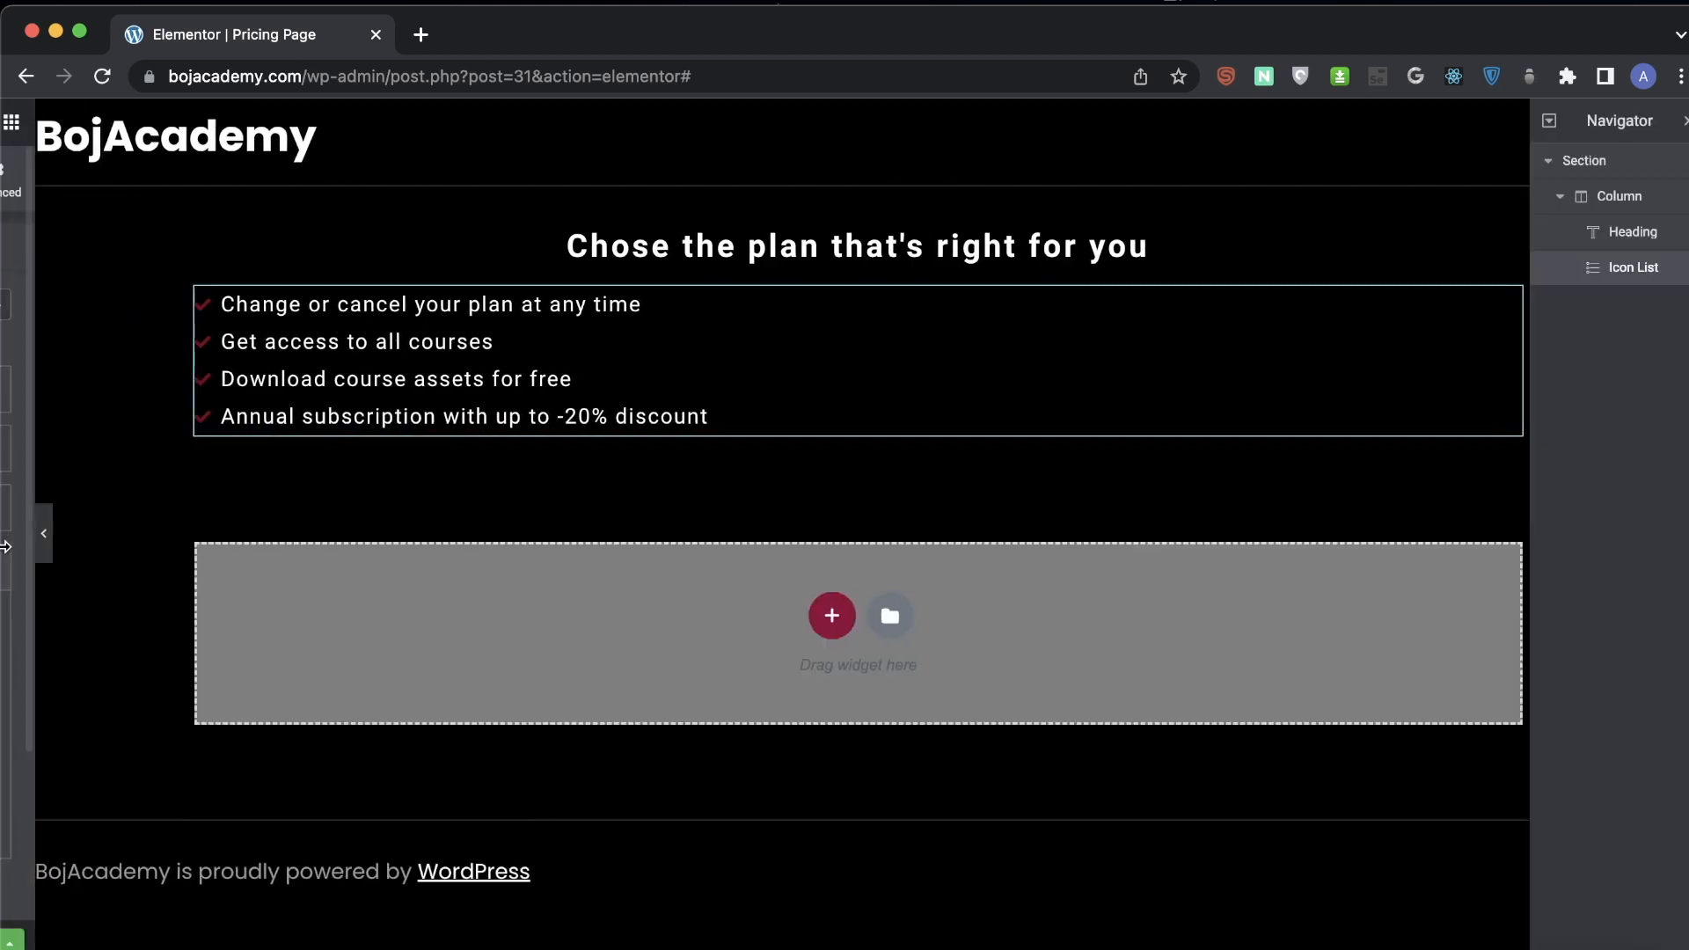
# - Switch the icon list's margin unit to percent, unlink the sides and set the left margin to 30
pyautogui.click(195, 170)
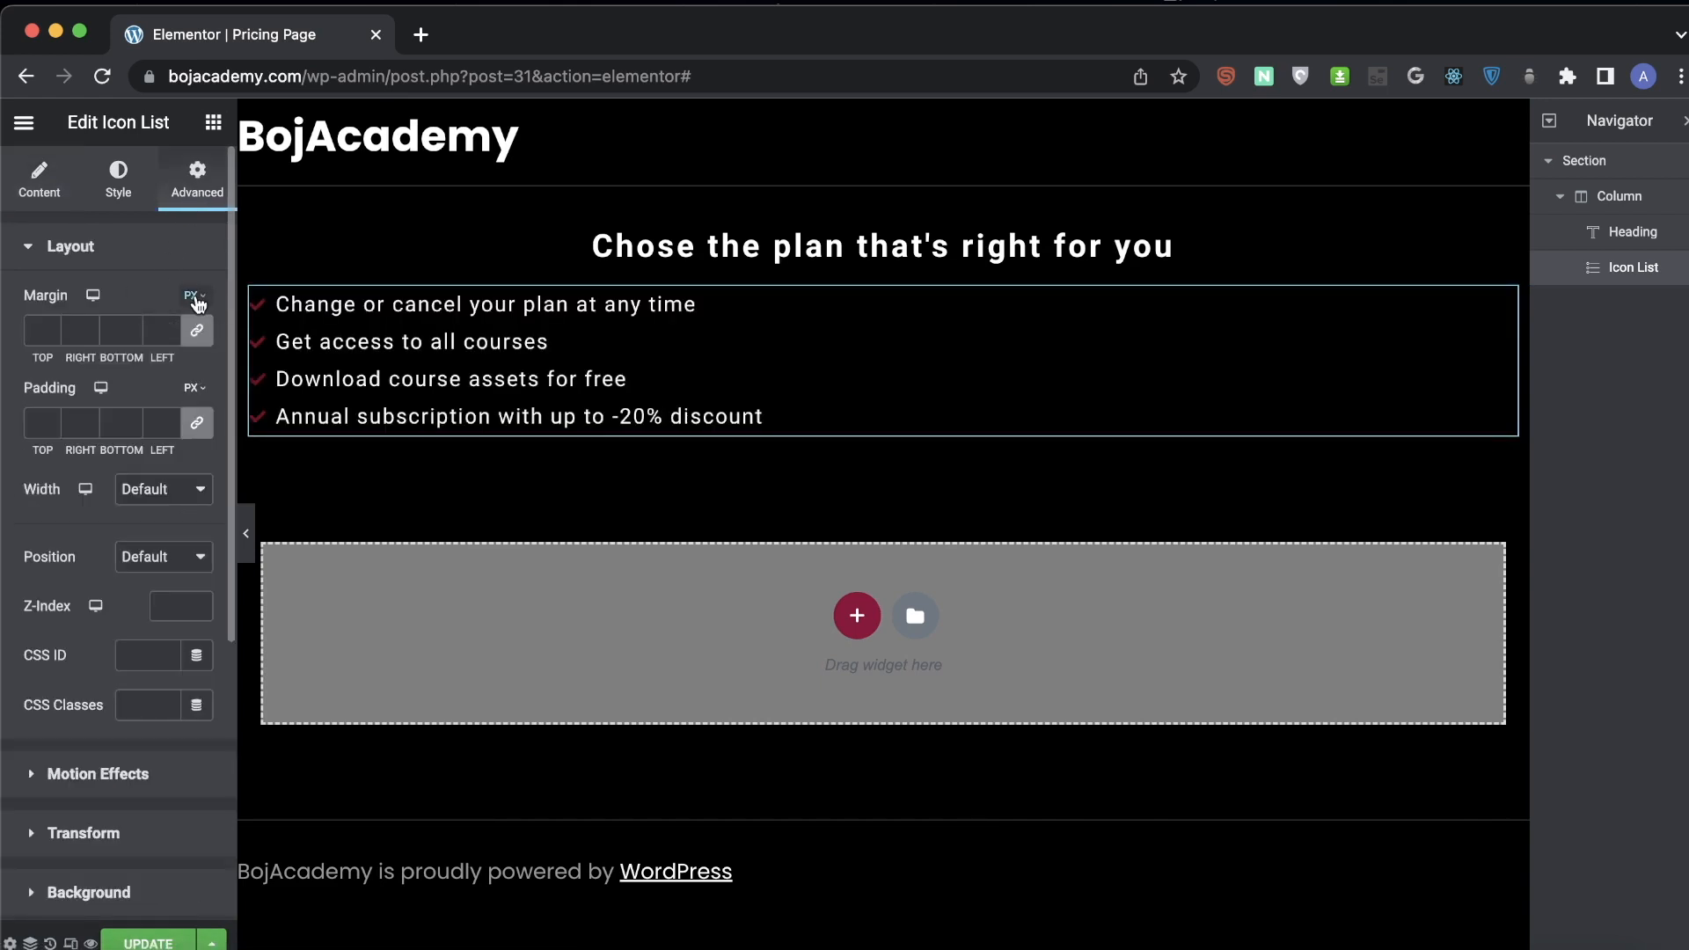
pyautogui.click(197, 327)
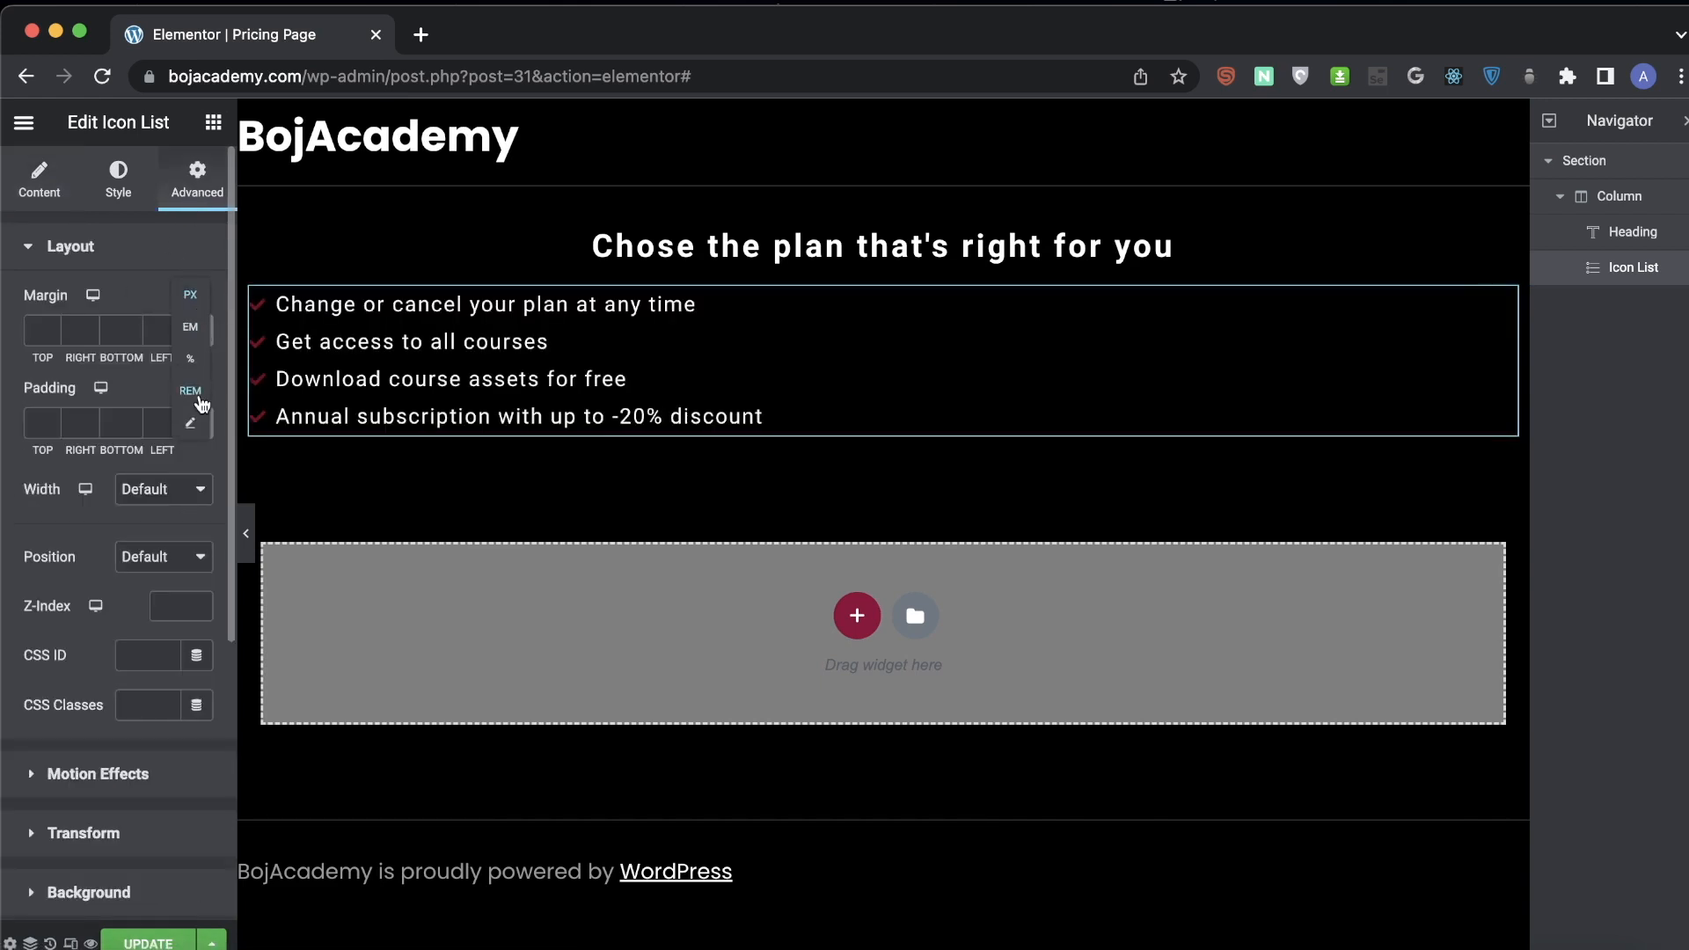
pyautogui.click(198, 338)
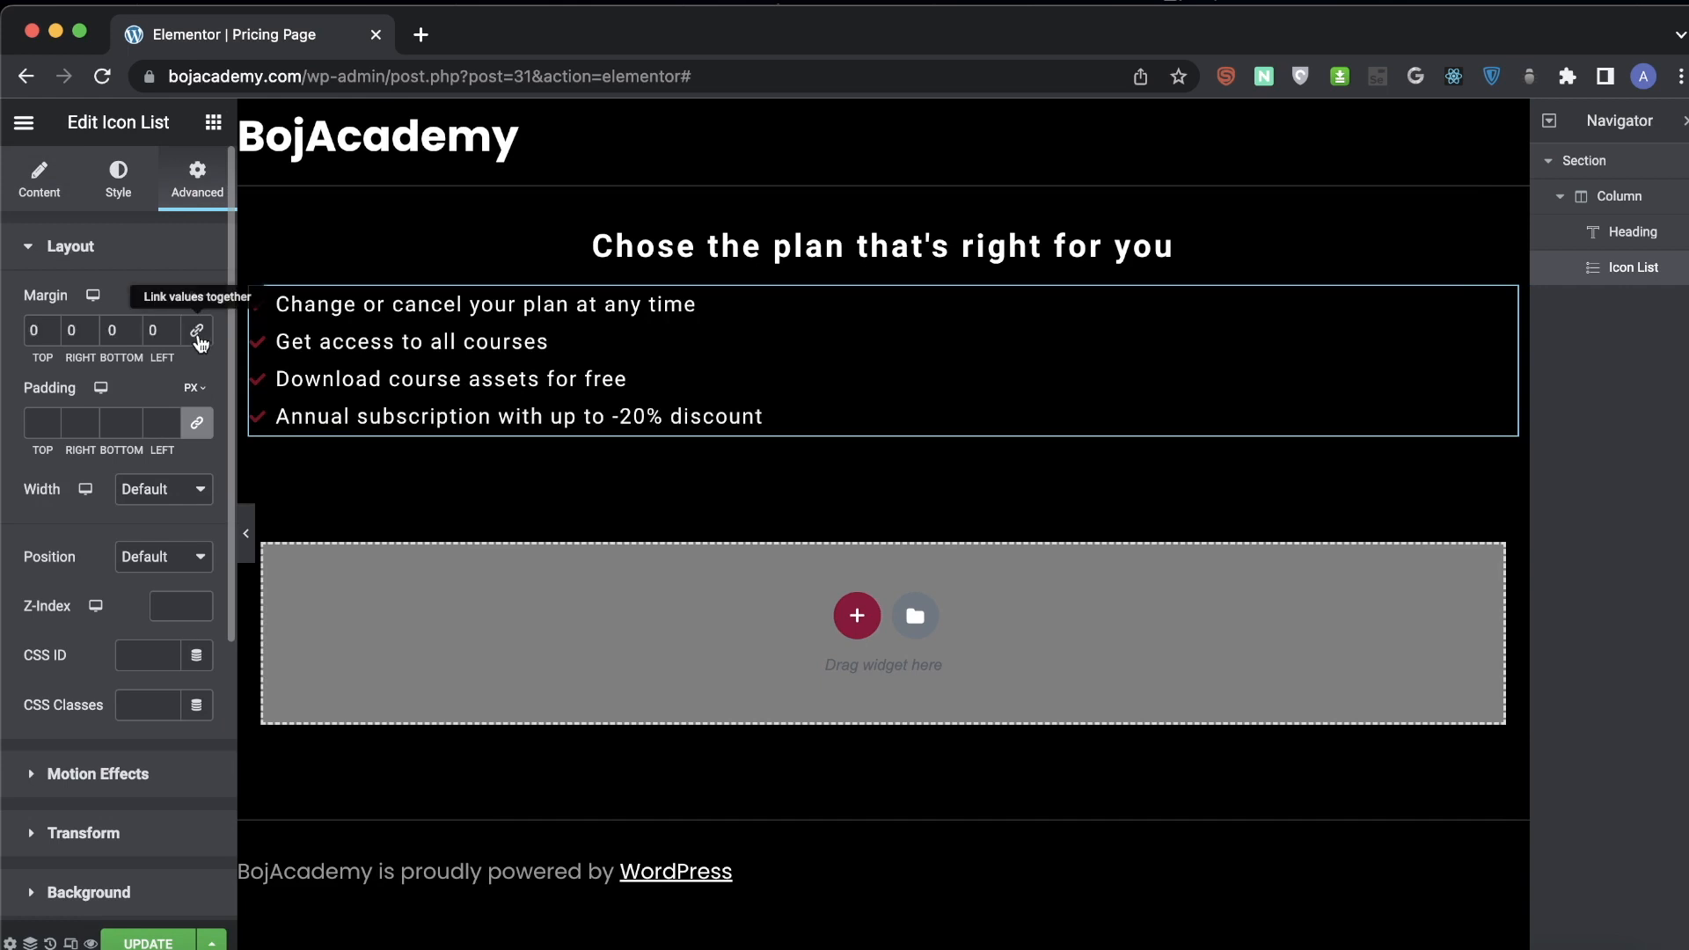
pyautogui.click(151, 330)
pyautogui.write('30')
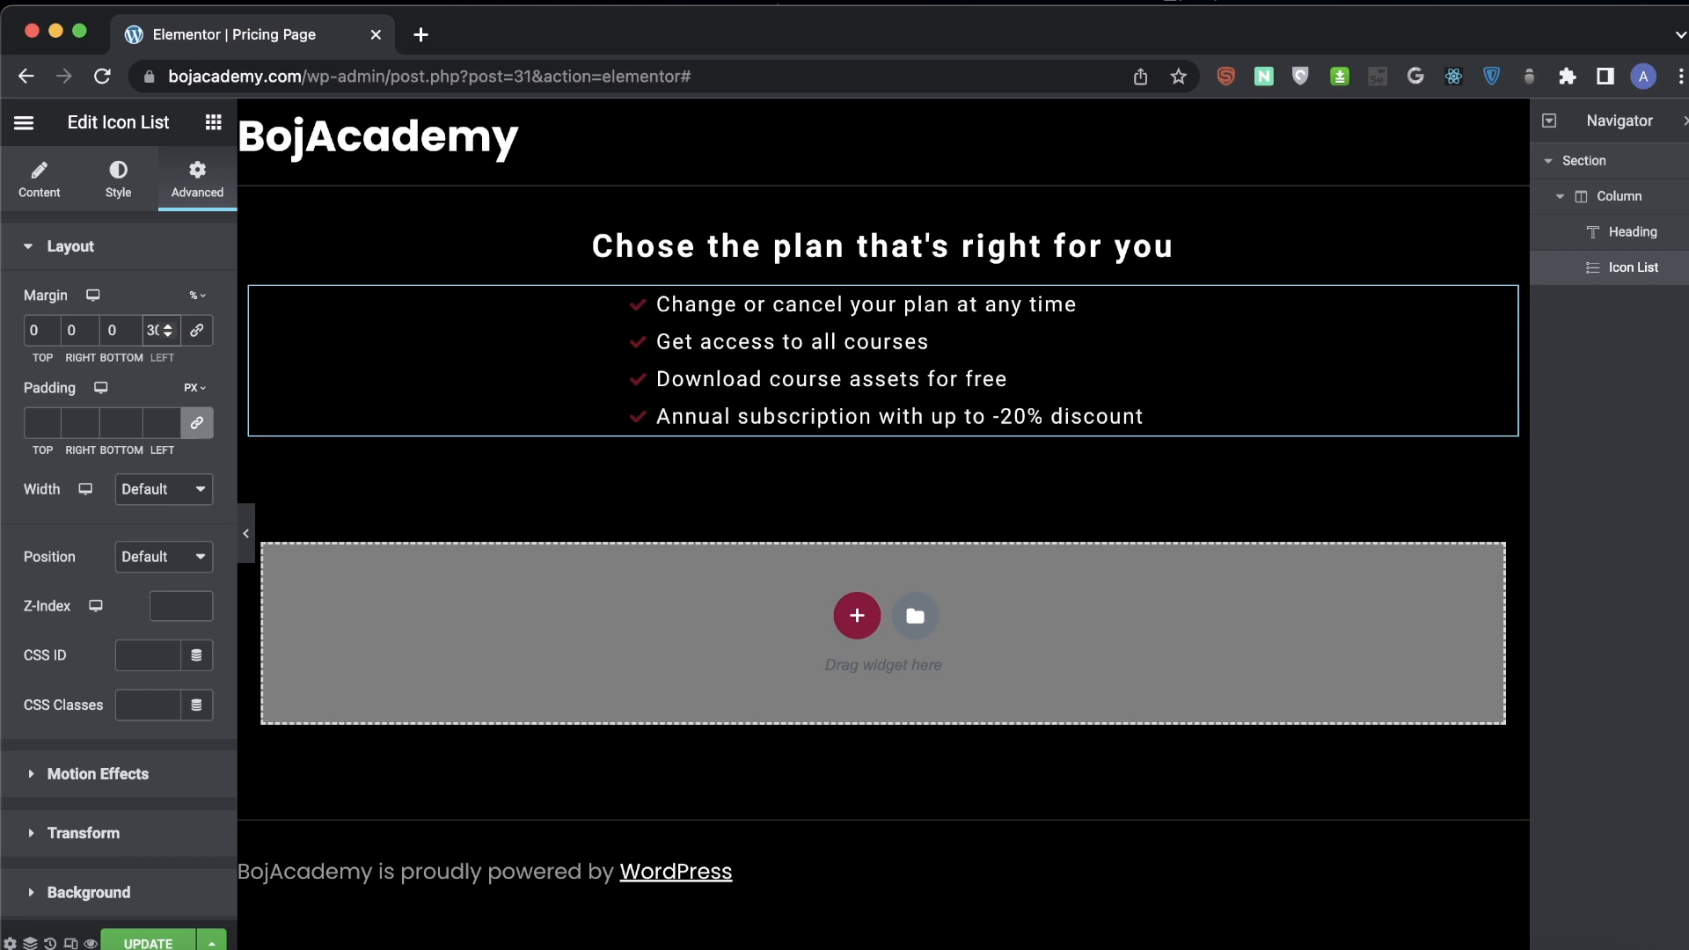
# - Preview the page full width and mark out the Basic plan card in the reference screenshot
pyautogui.click(249, 546)
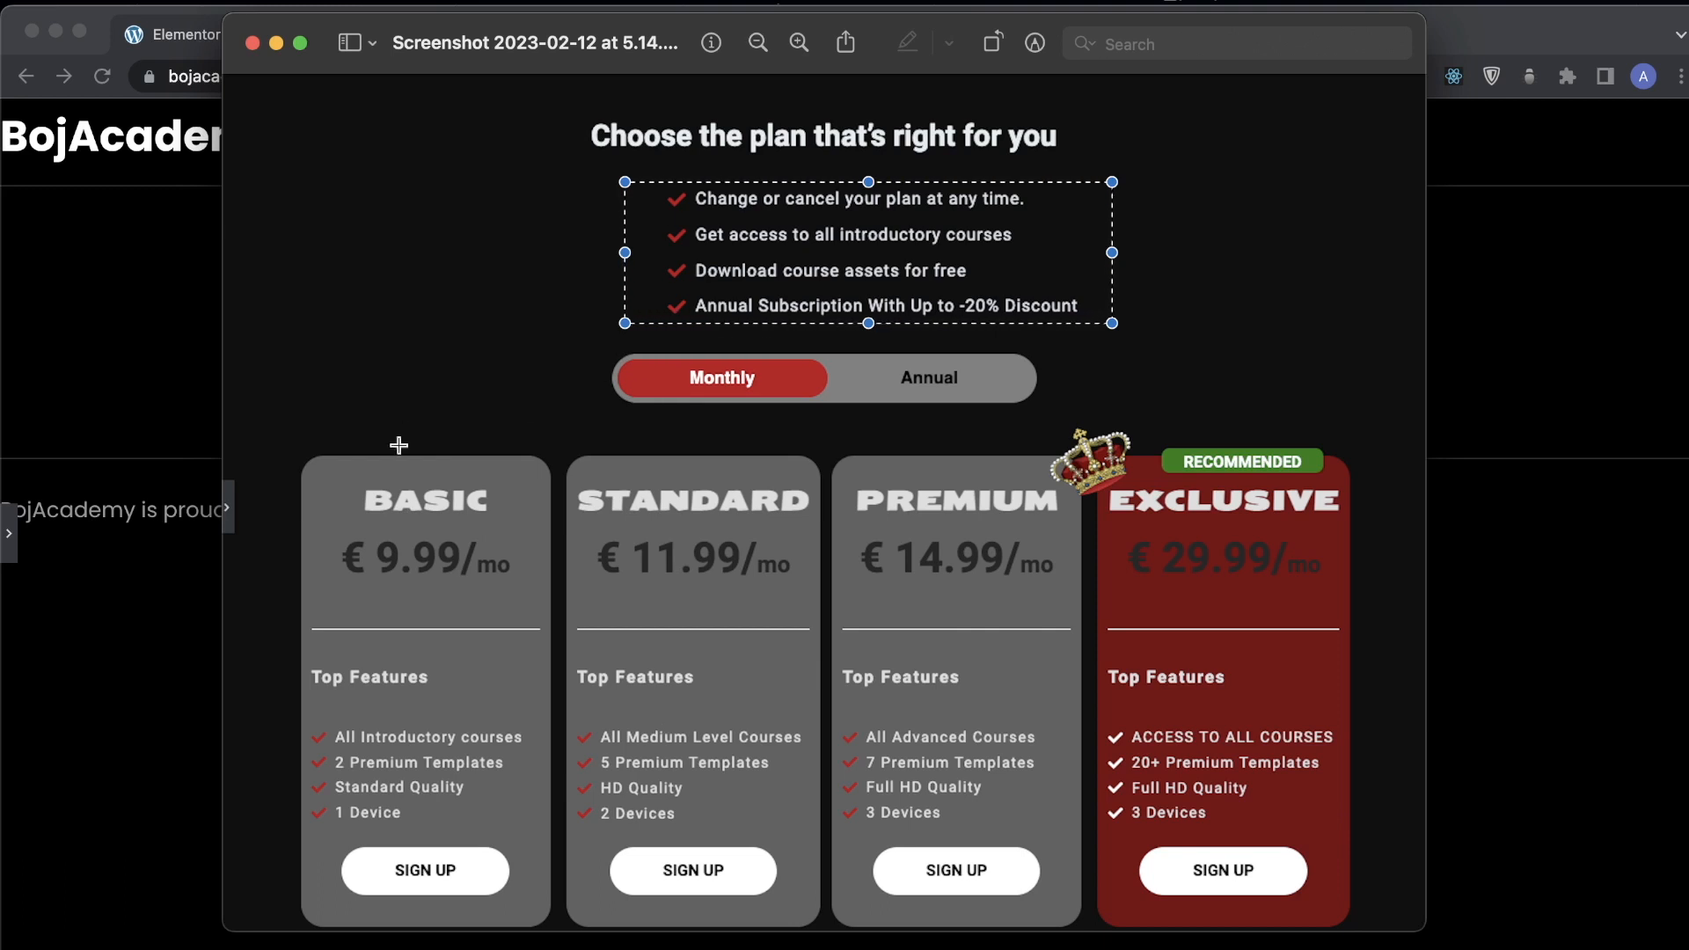
pyautogui.moveTo(279, 410); pyautogui.dragTo(559, 943)
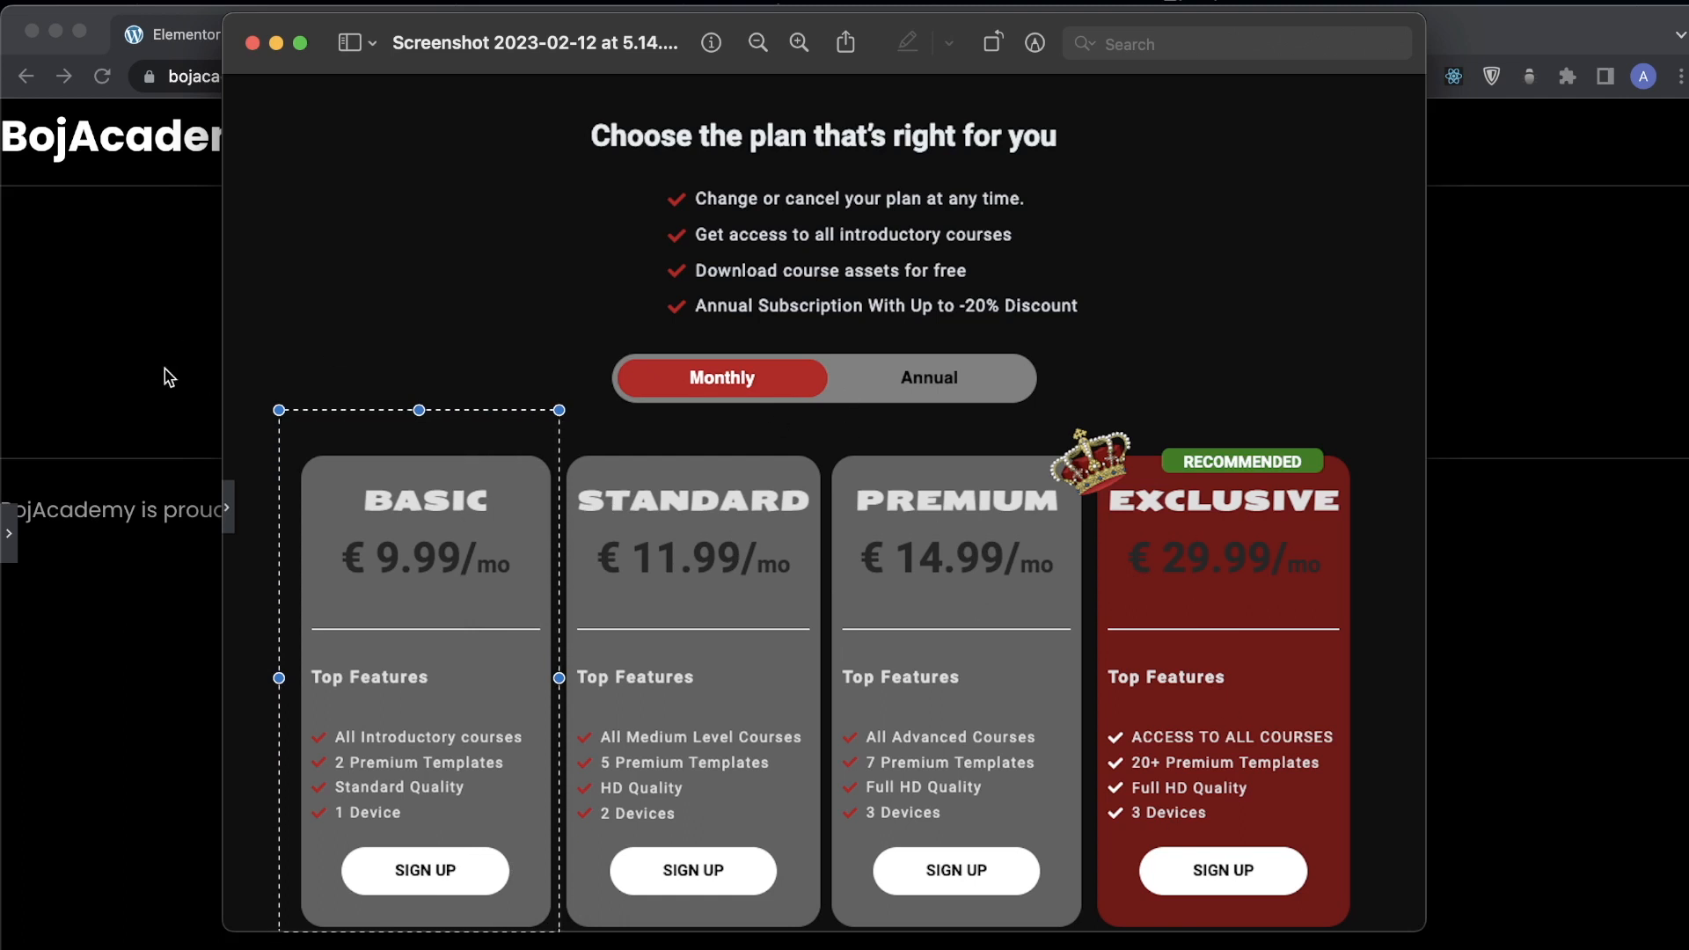
pyautogui.click(124, 356)
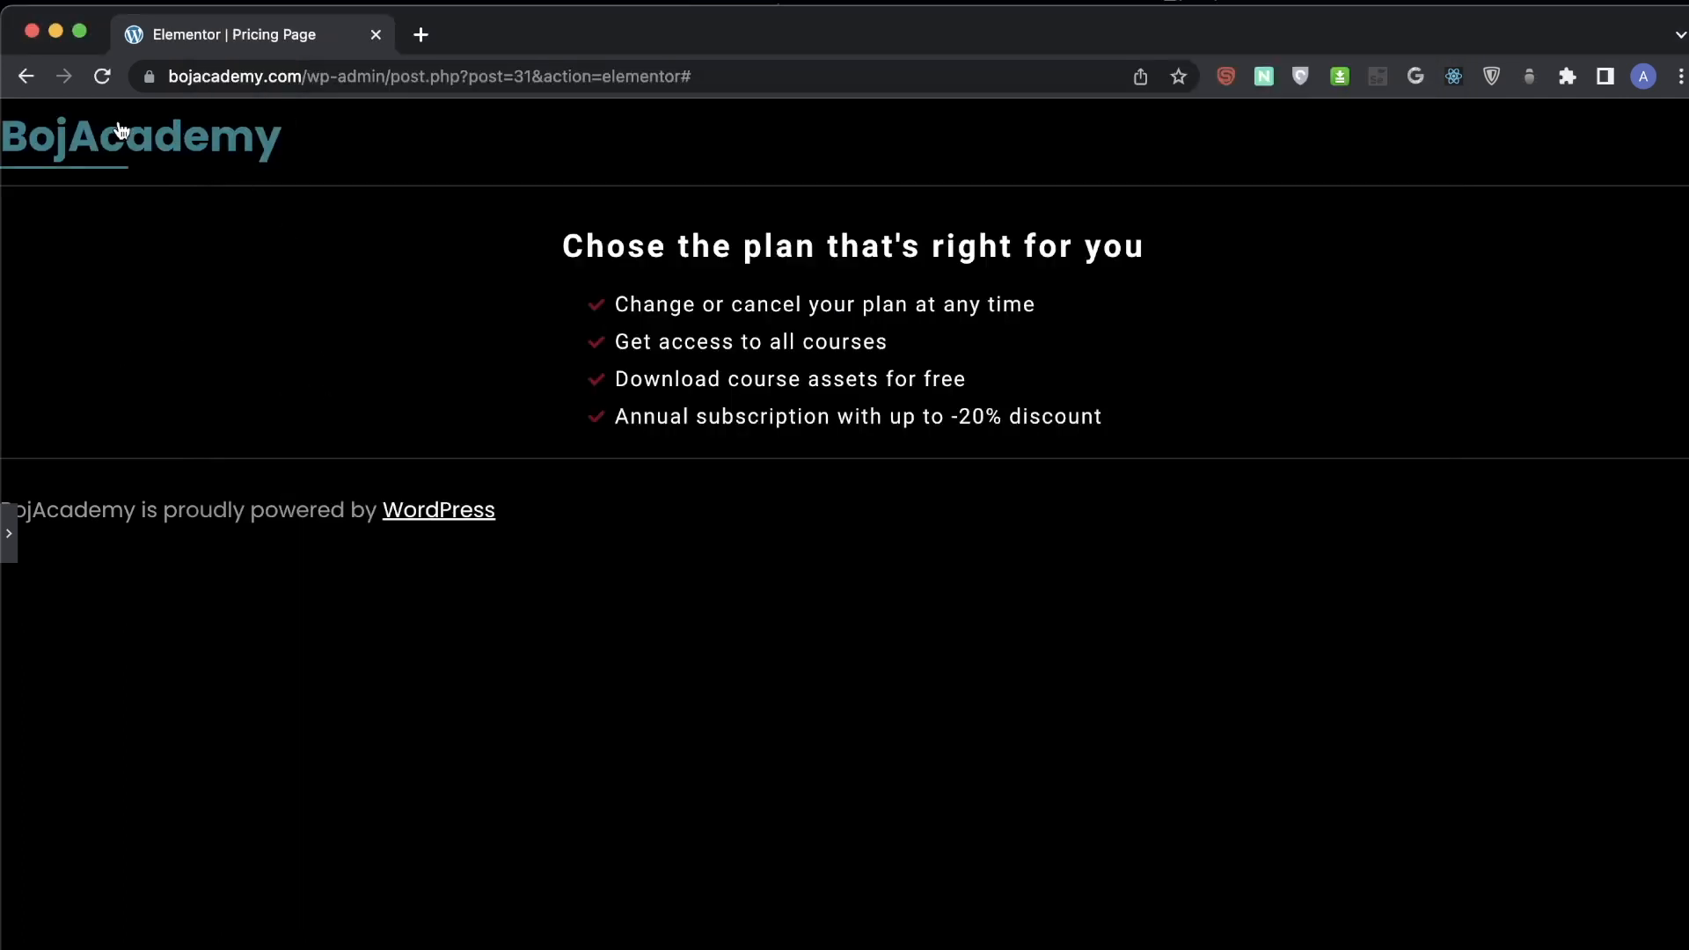
pyautogui.click(8, 533)
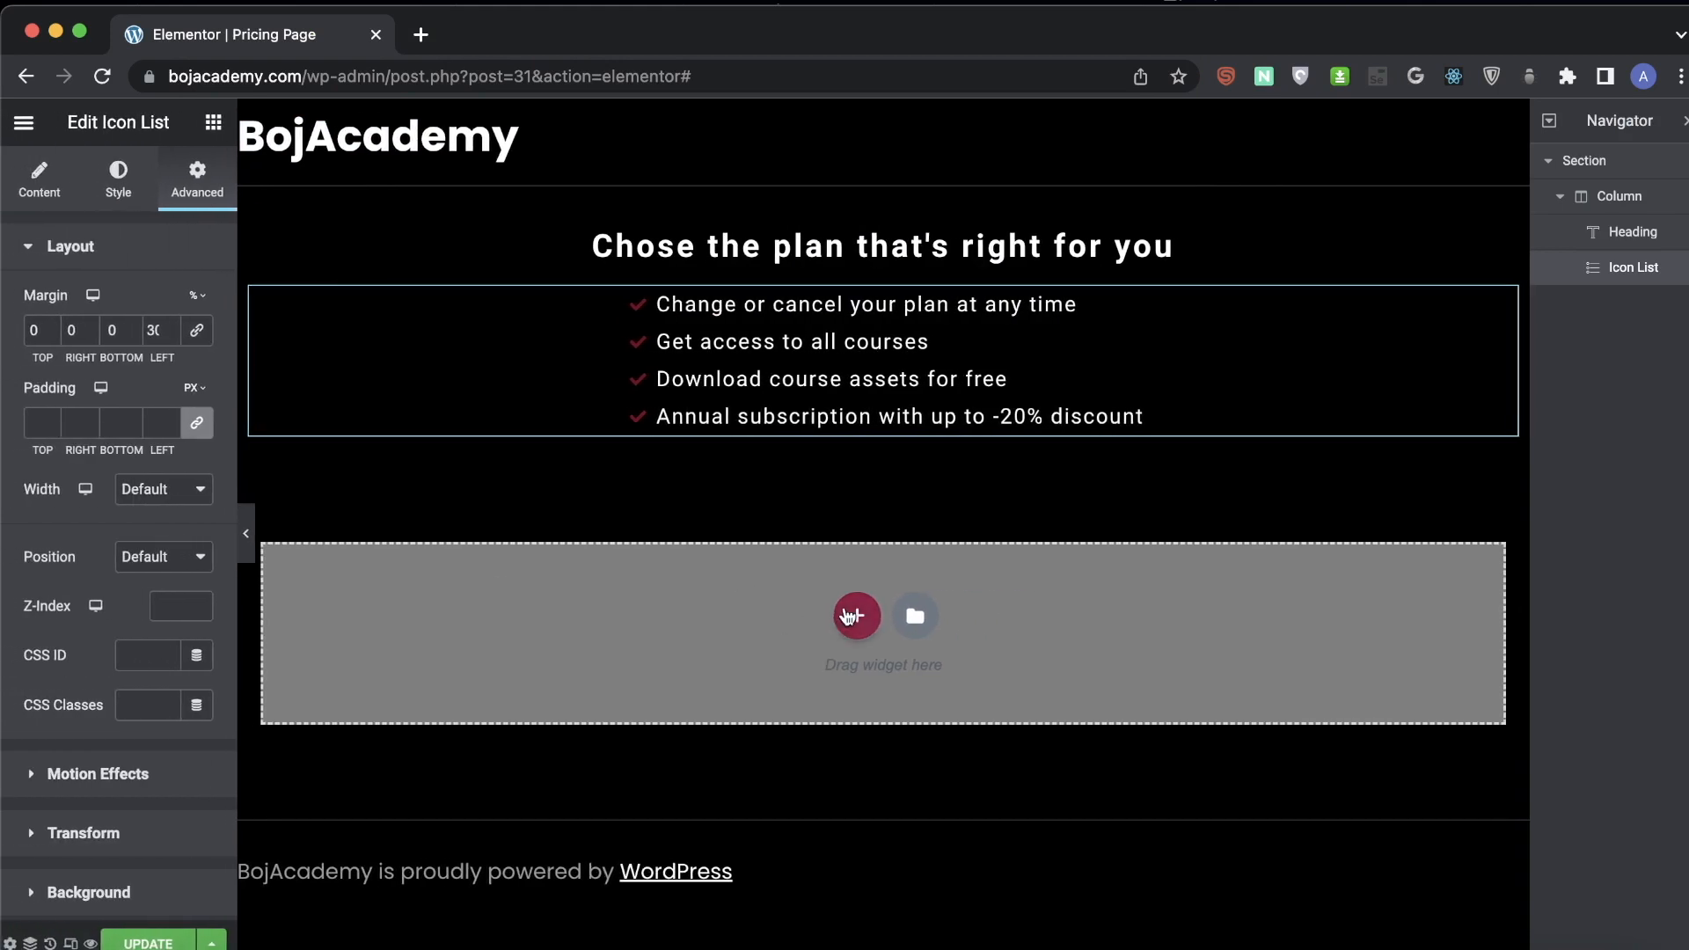
# - Add a section with four equal columns below the feature list and place a Heading widget in its first column
pyautogui.click(857, 616)
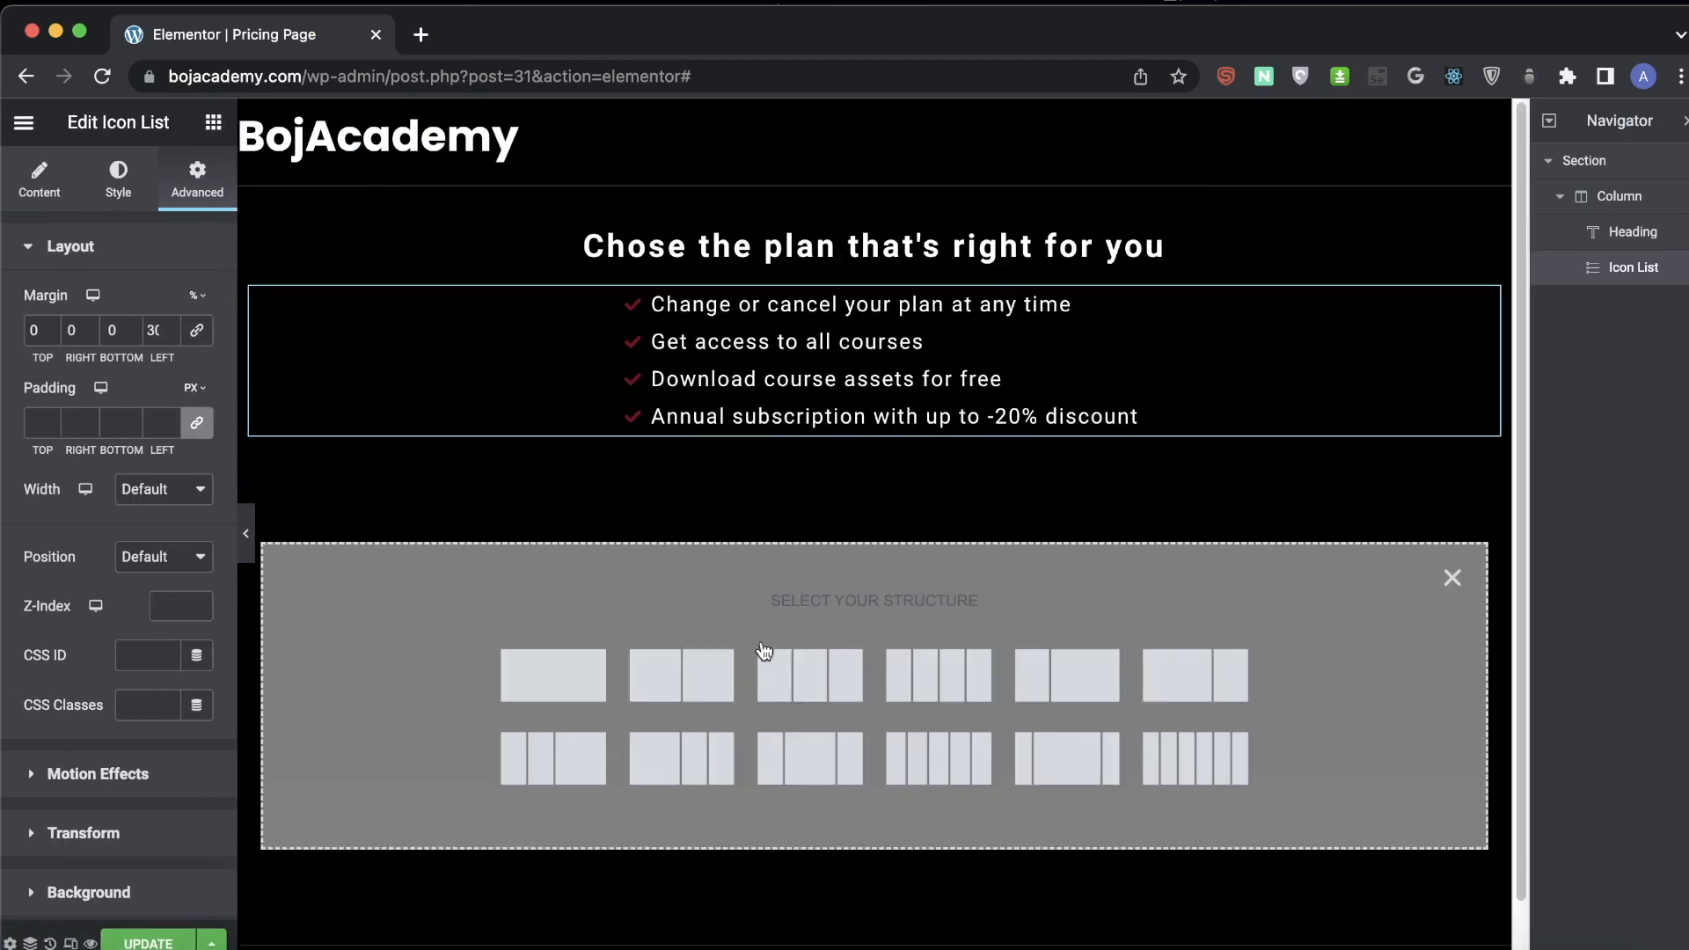
pyautogui.click(934, 683)
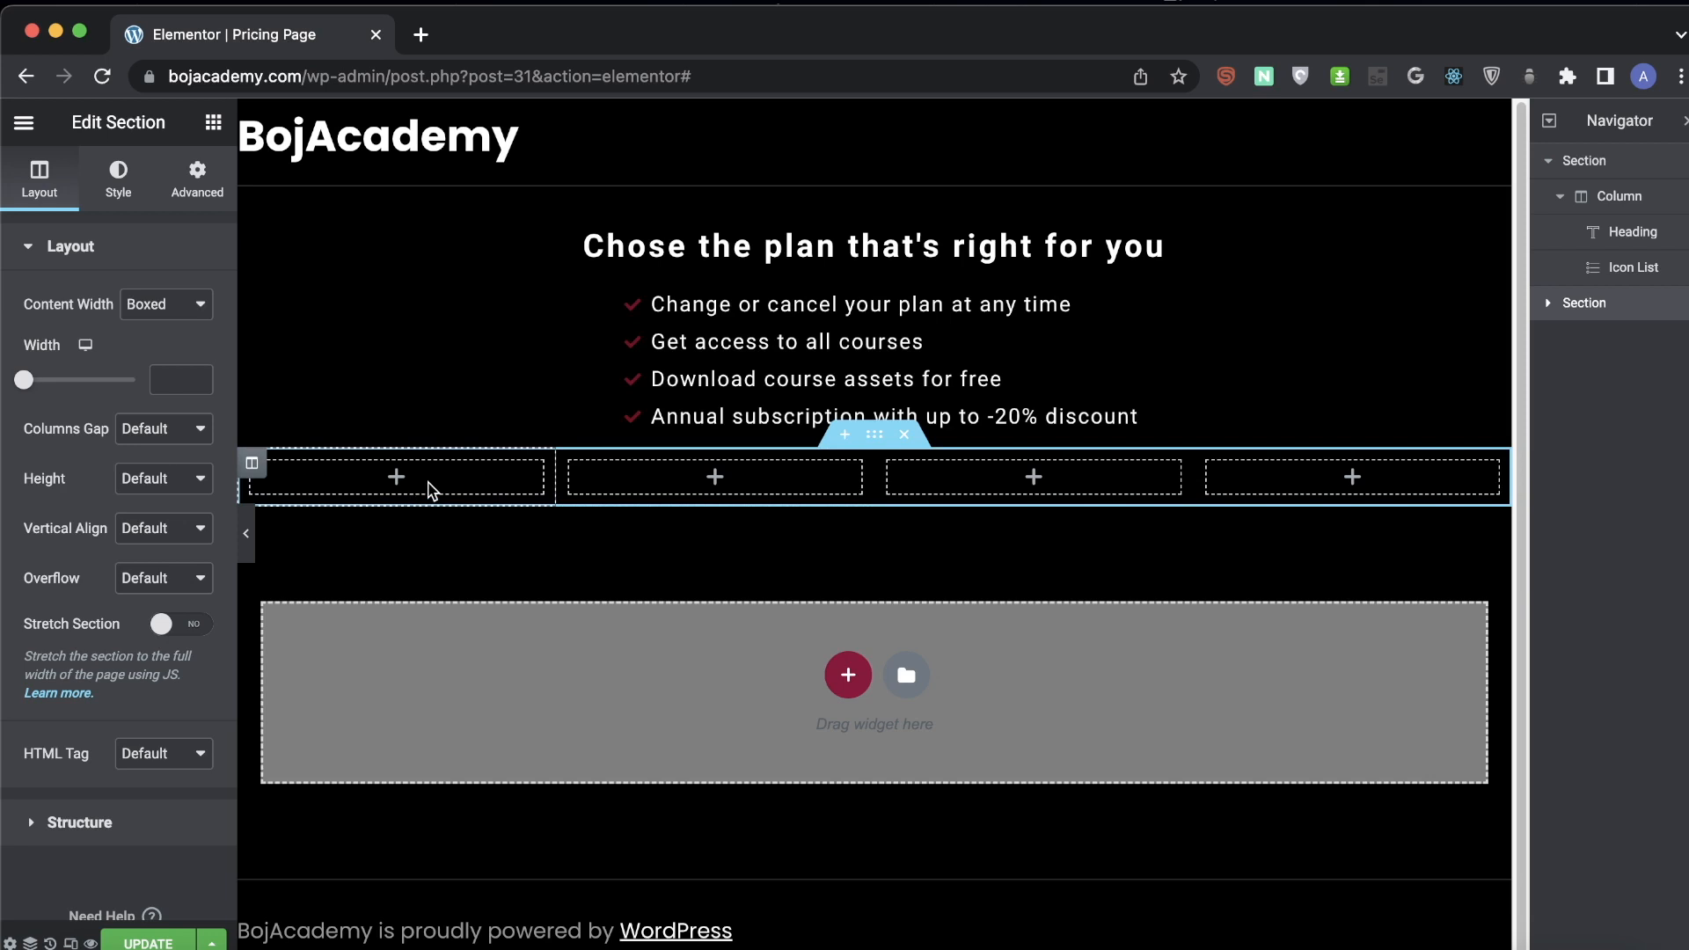
pyautogui.click(431, 491)
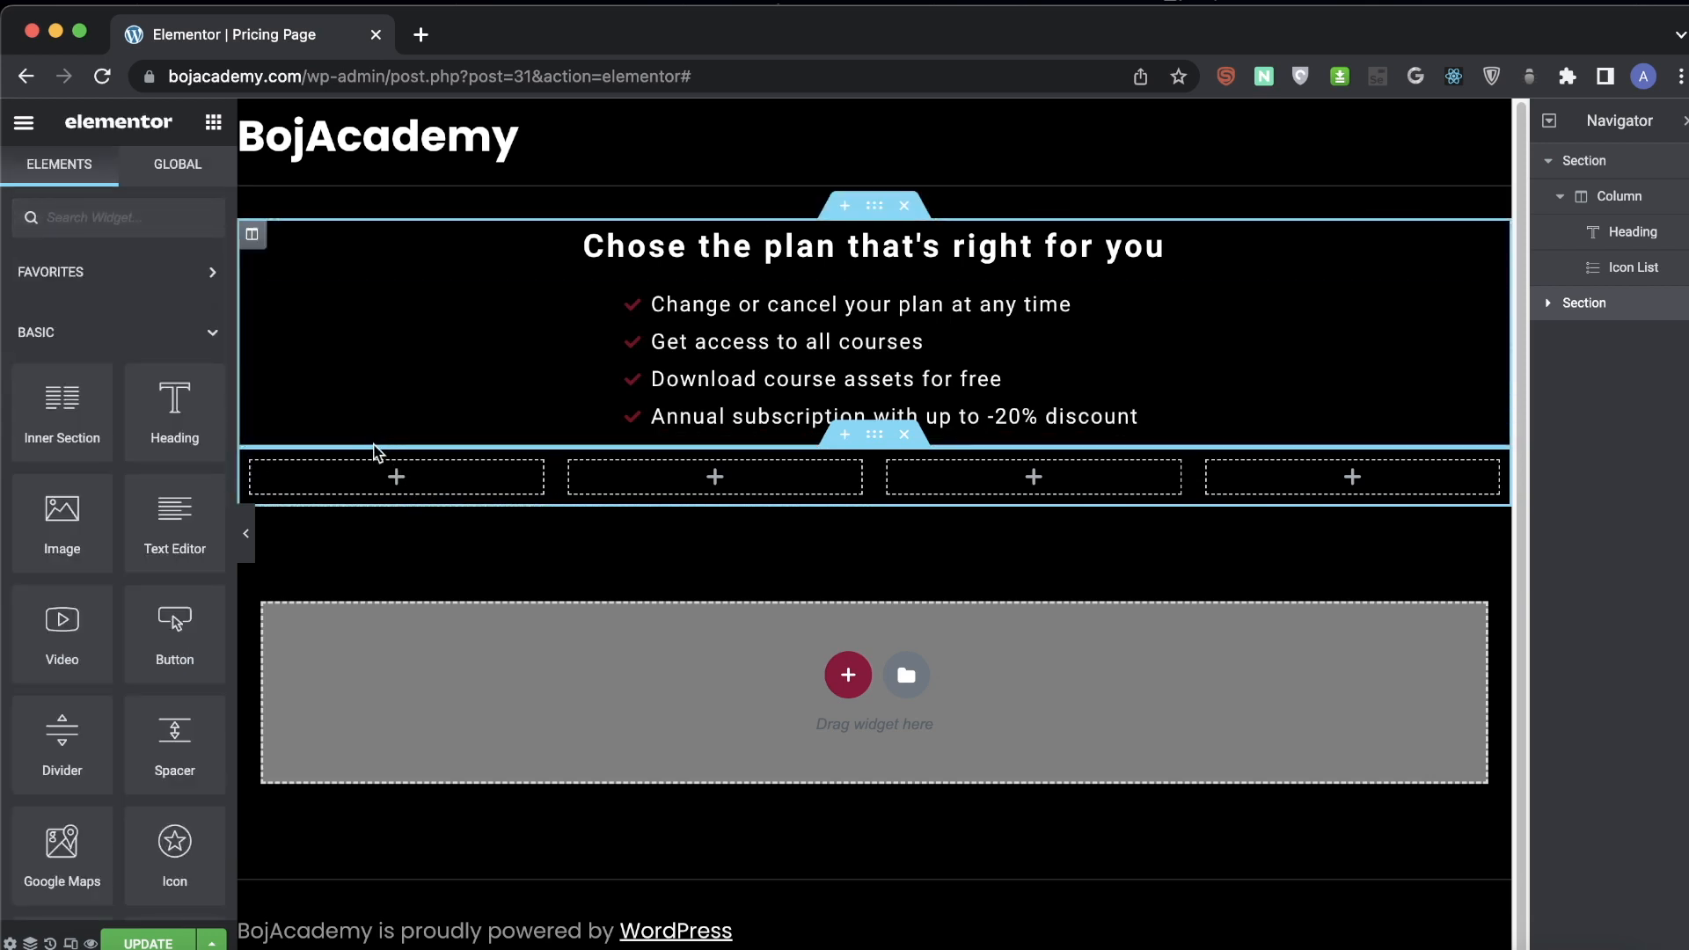
pyautogui.moveTo(174, 407); pyautogui.dragTo(427, 490)
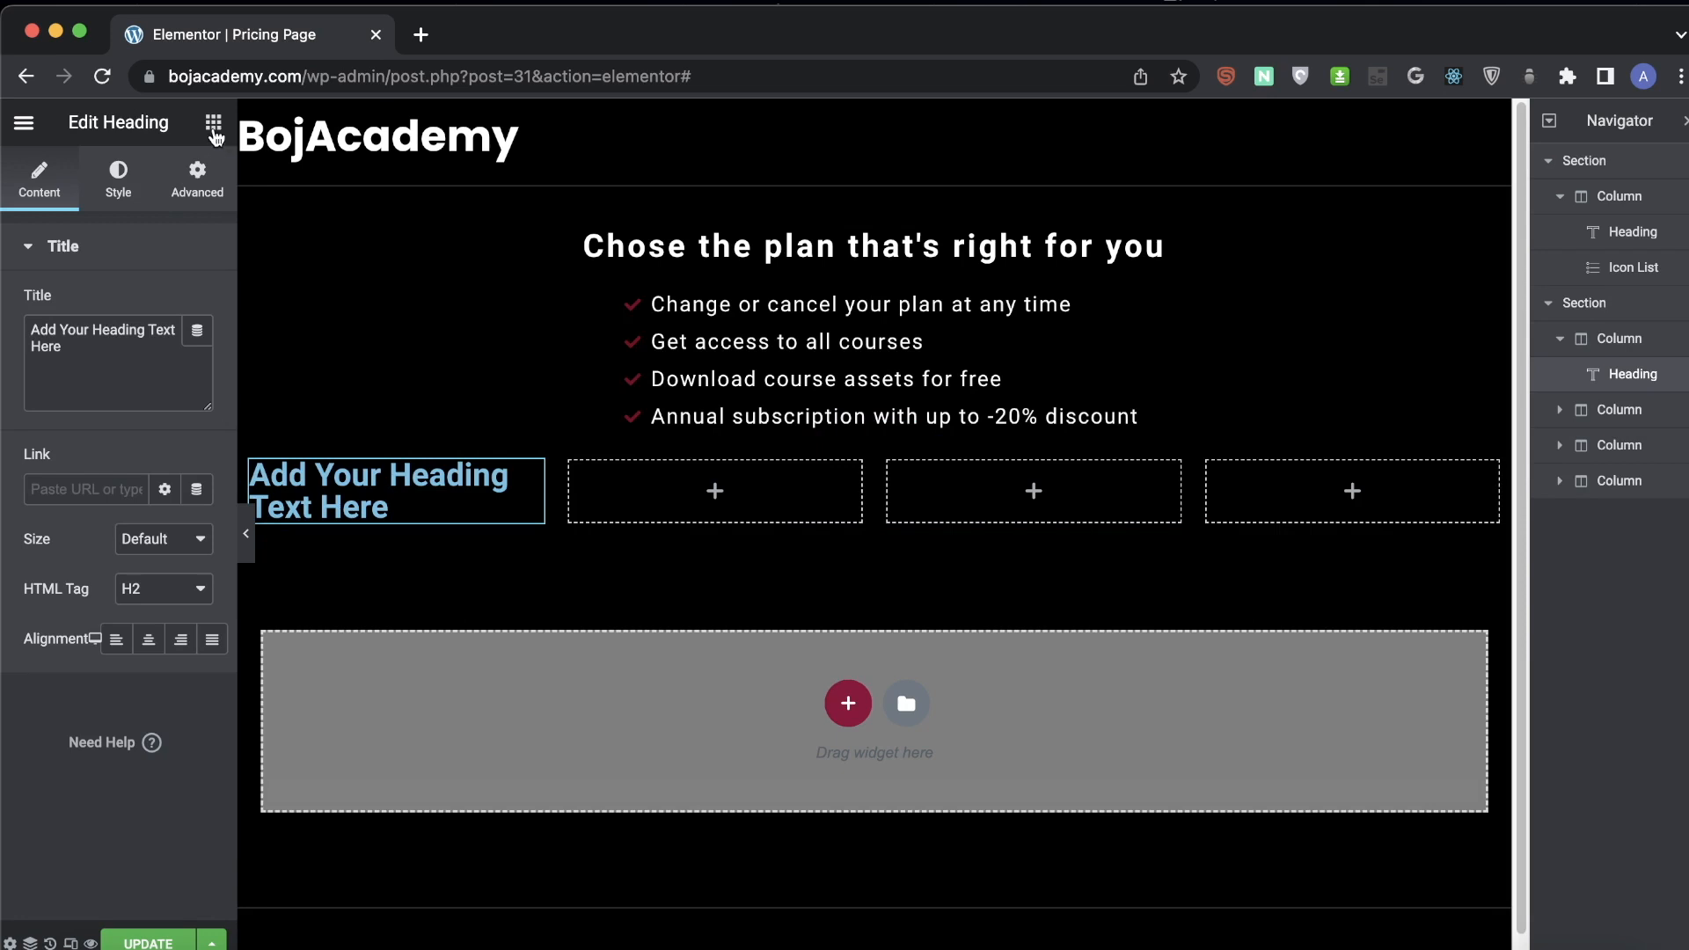
# - Add a second Heading widget and a Divider widget below the existing heading in the first column
pyautogui.click(214, 123)
pyautogui.moveTo(219, 440); pyautogui.dragTo(403, 528)
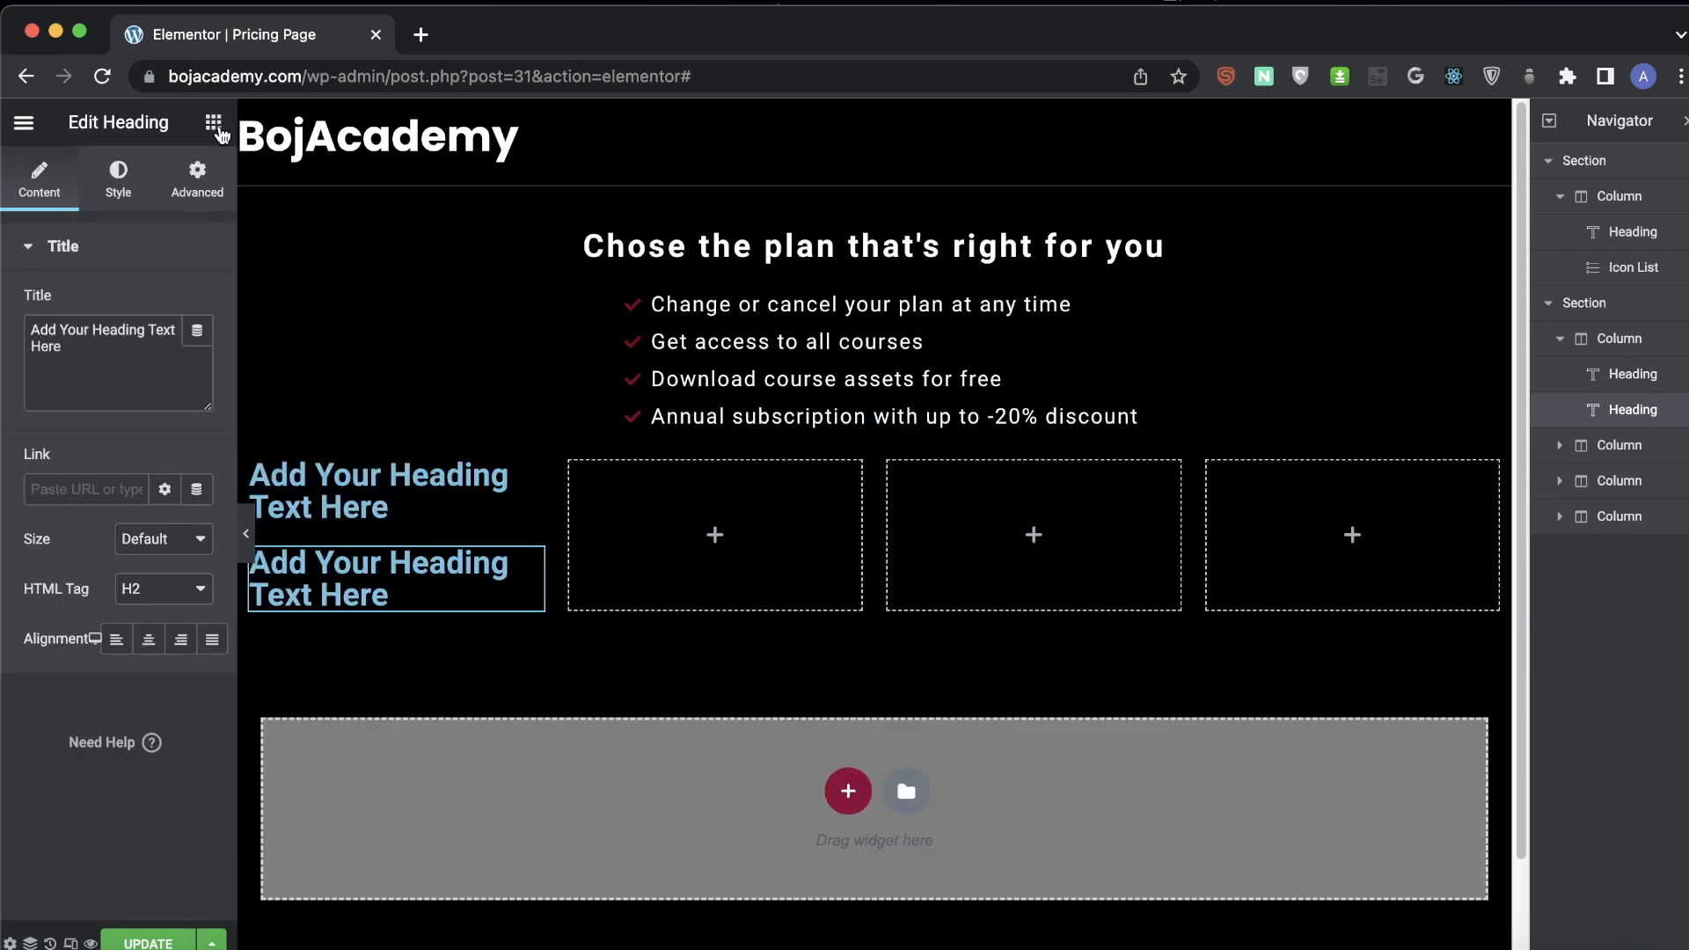
pyautogui.click(214, 124)
pyautogui.write('divider')
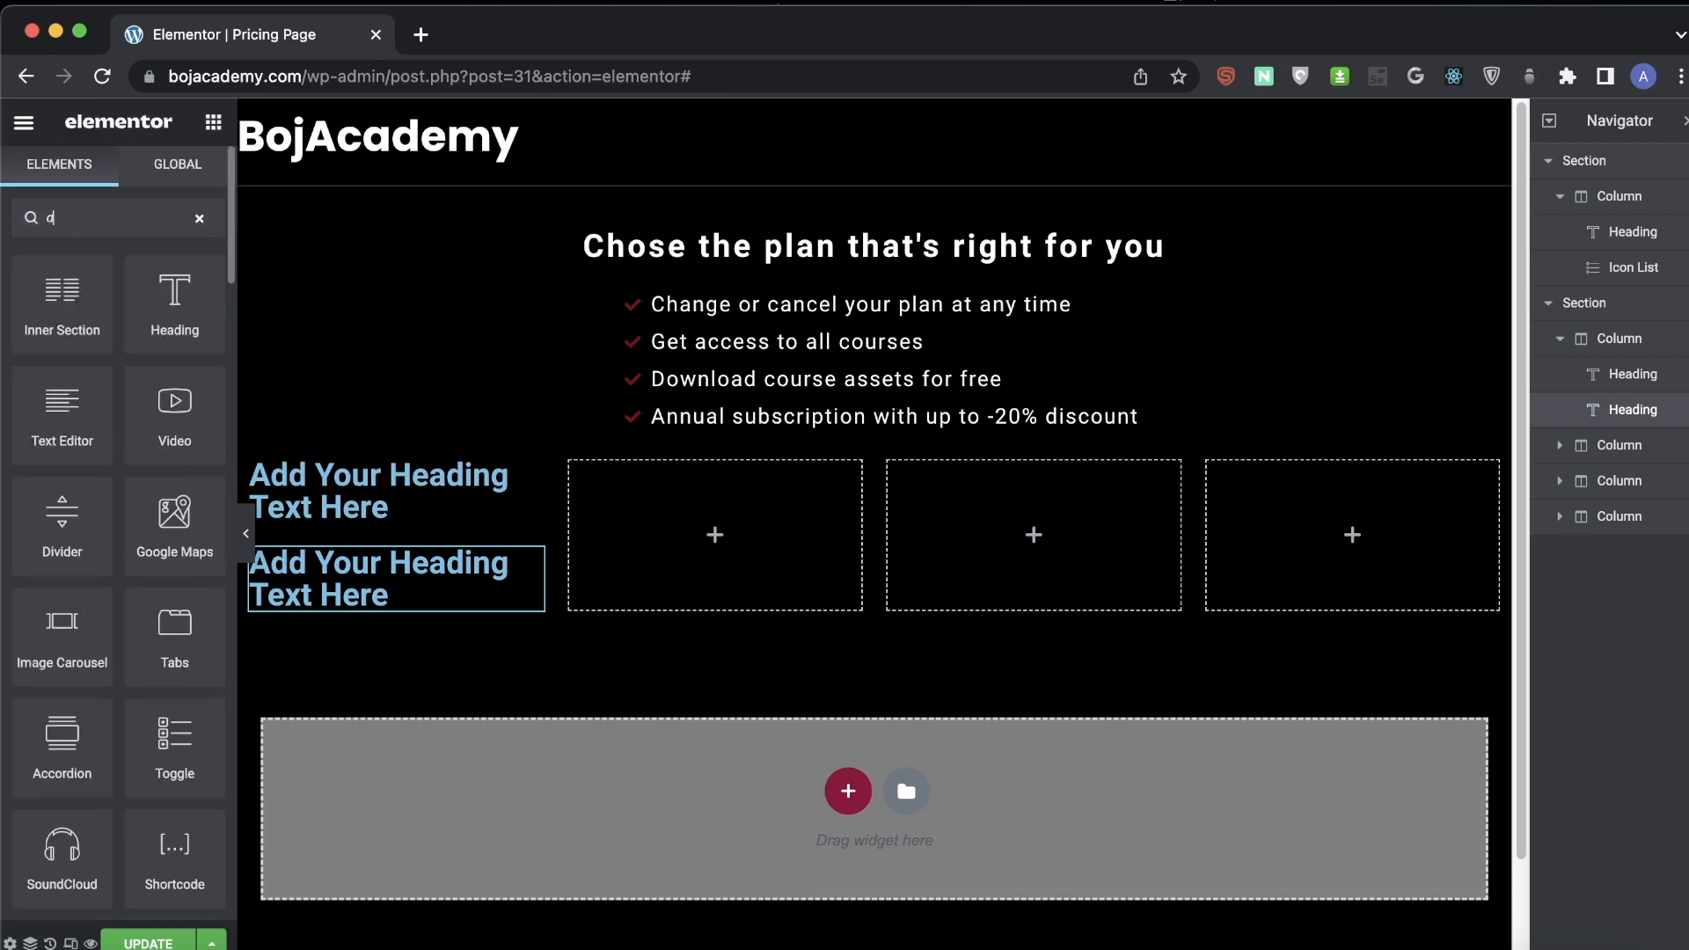
pyautogui.moveTo(87, 298); pyautogui.dragTo(296, 449)
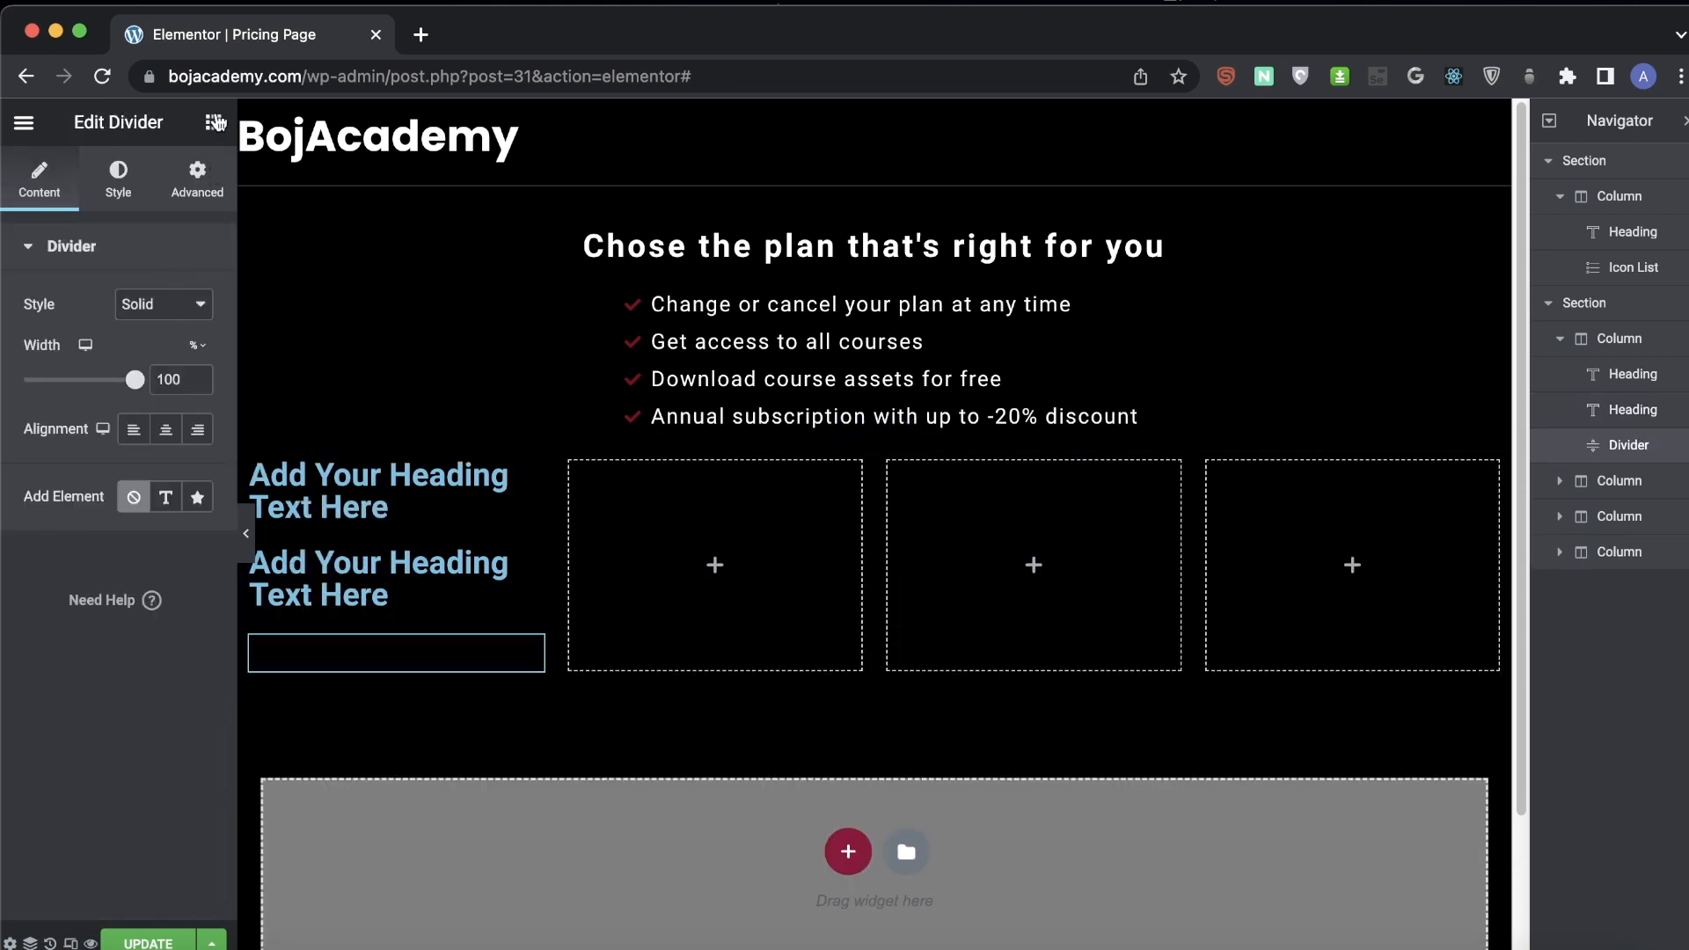
# - Add another Heading widget and an Icon List widget below the divider in the first column
pyautogui.click(213, 122)
pyautogui.moveTo(175, 409); pyautogui.dragTo(320, 683)
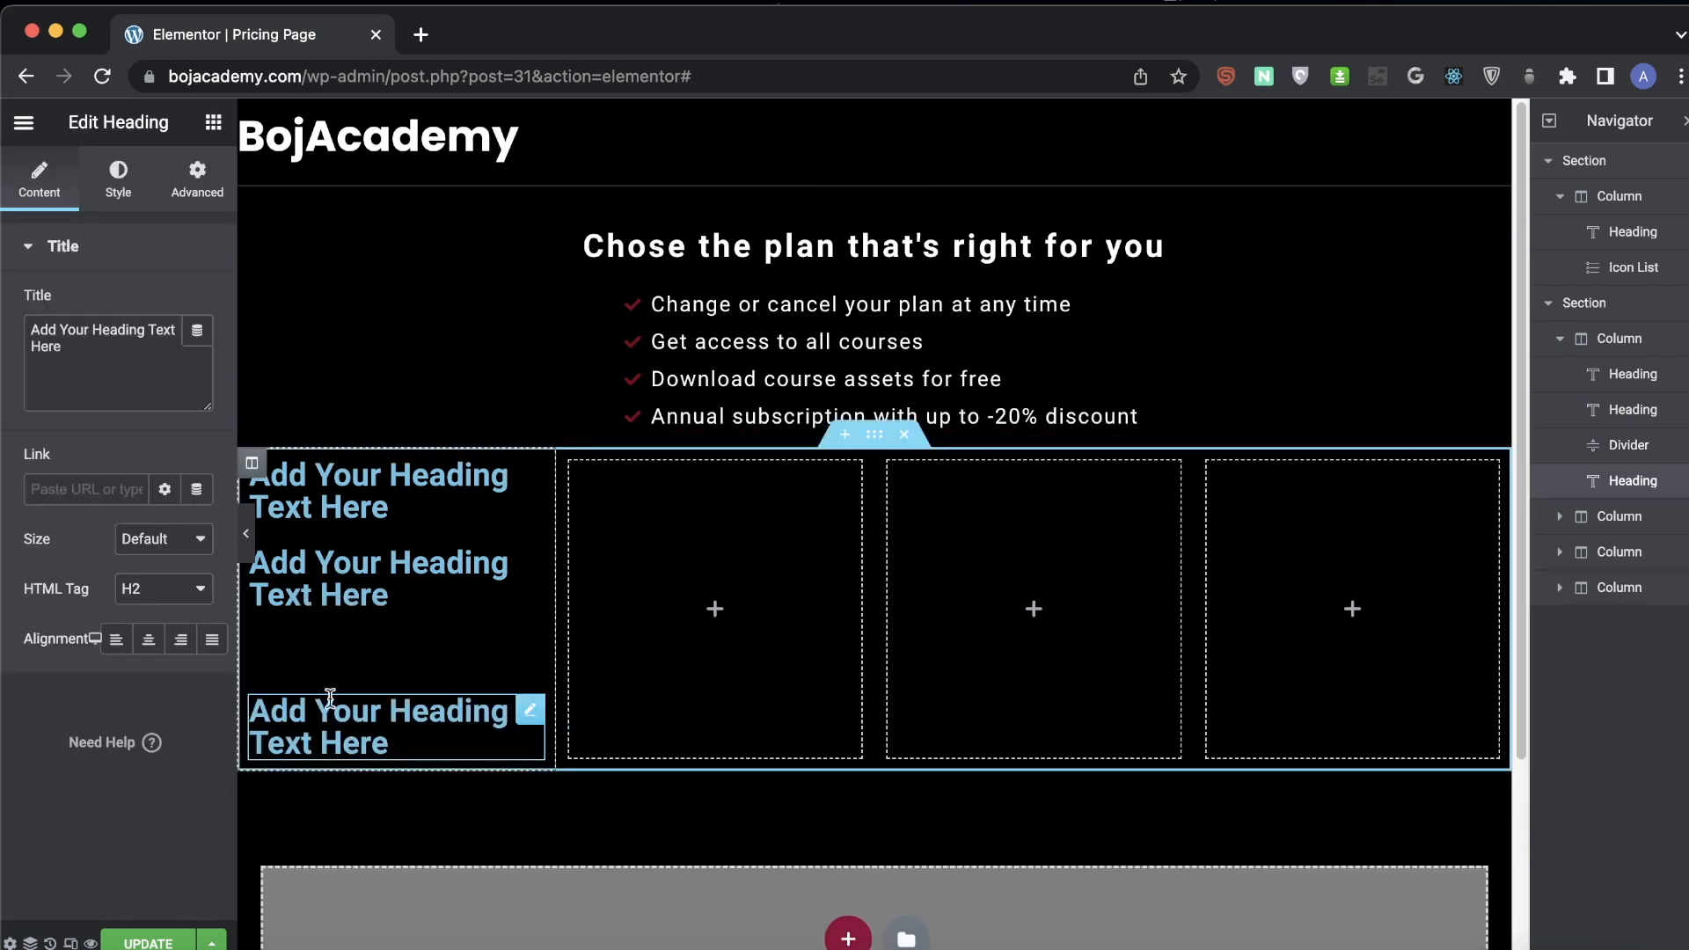
pyautogui.click(213, 122)
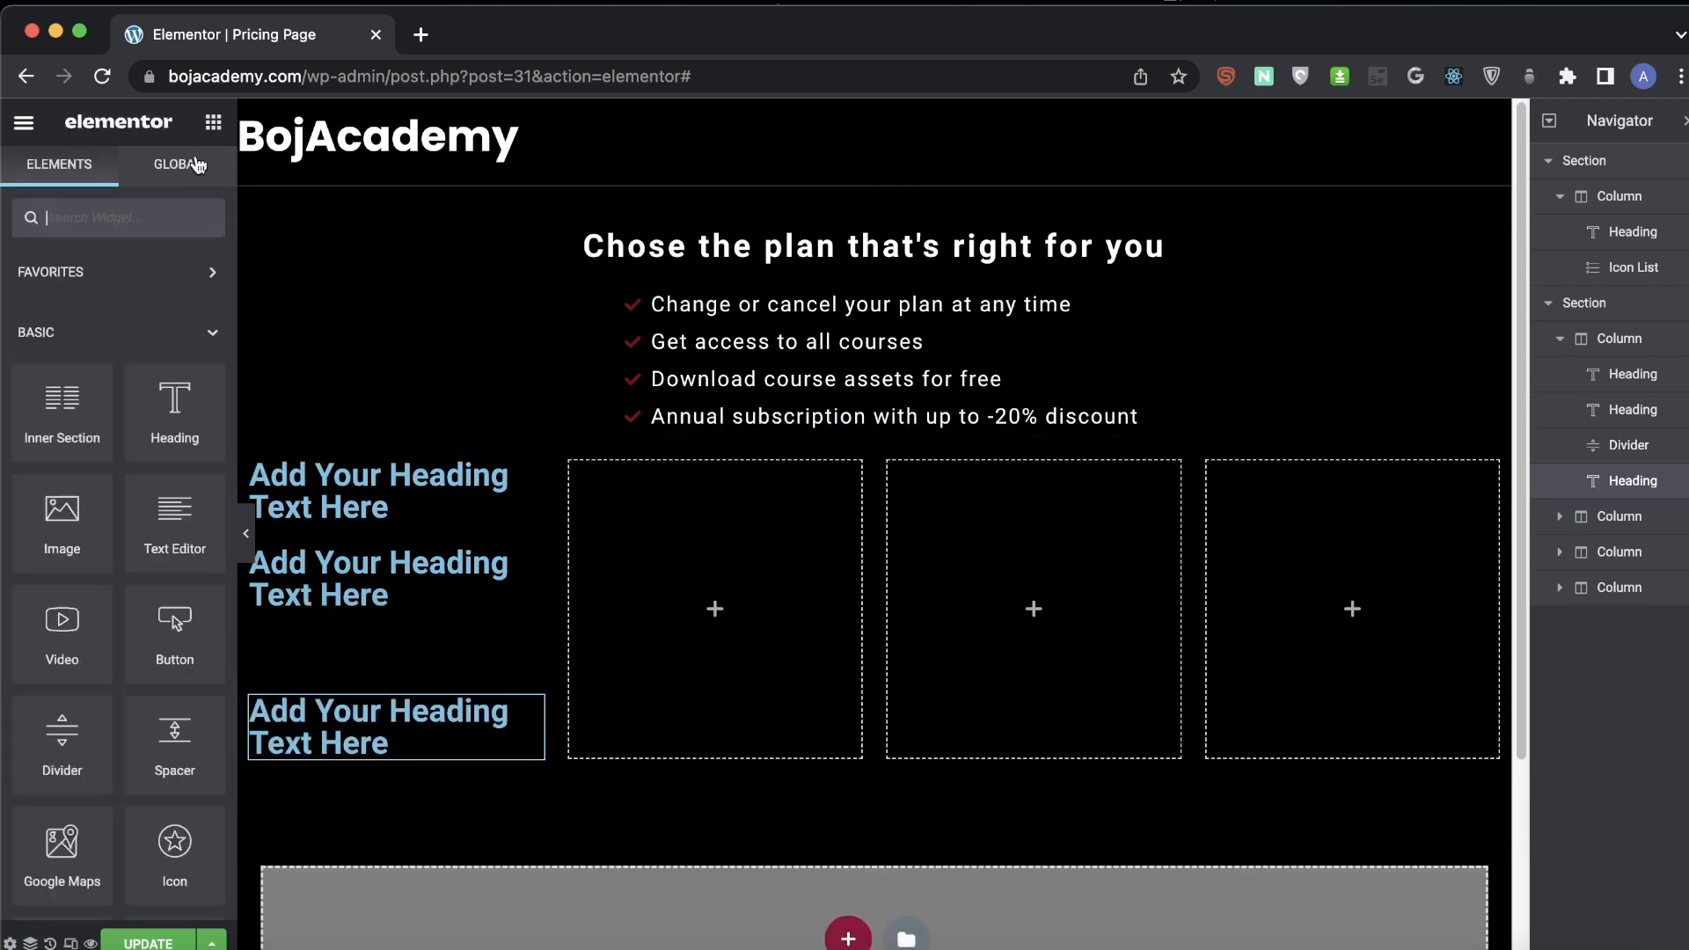
pyautogui.write('icon')
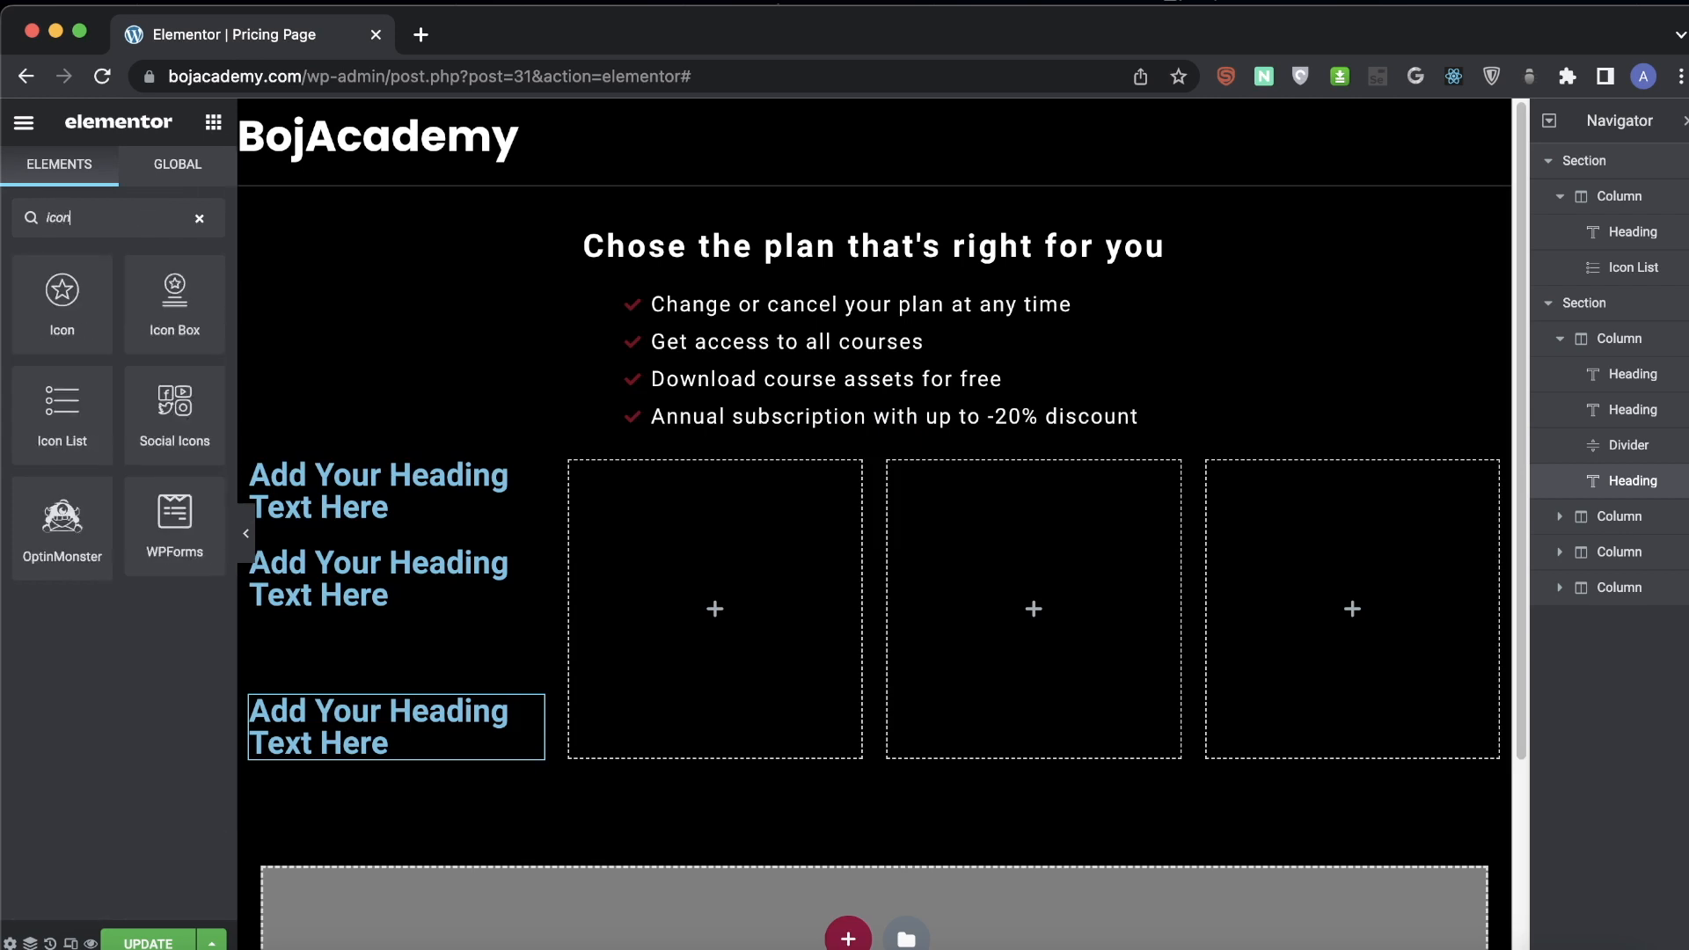
pyautogui.moveTo(48, 422); pyautogui.dragTo(345, 762)
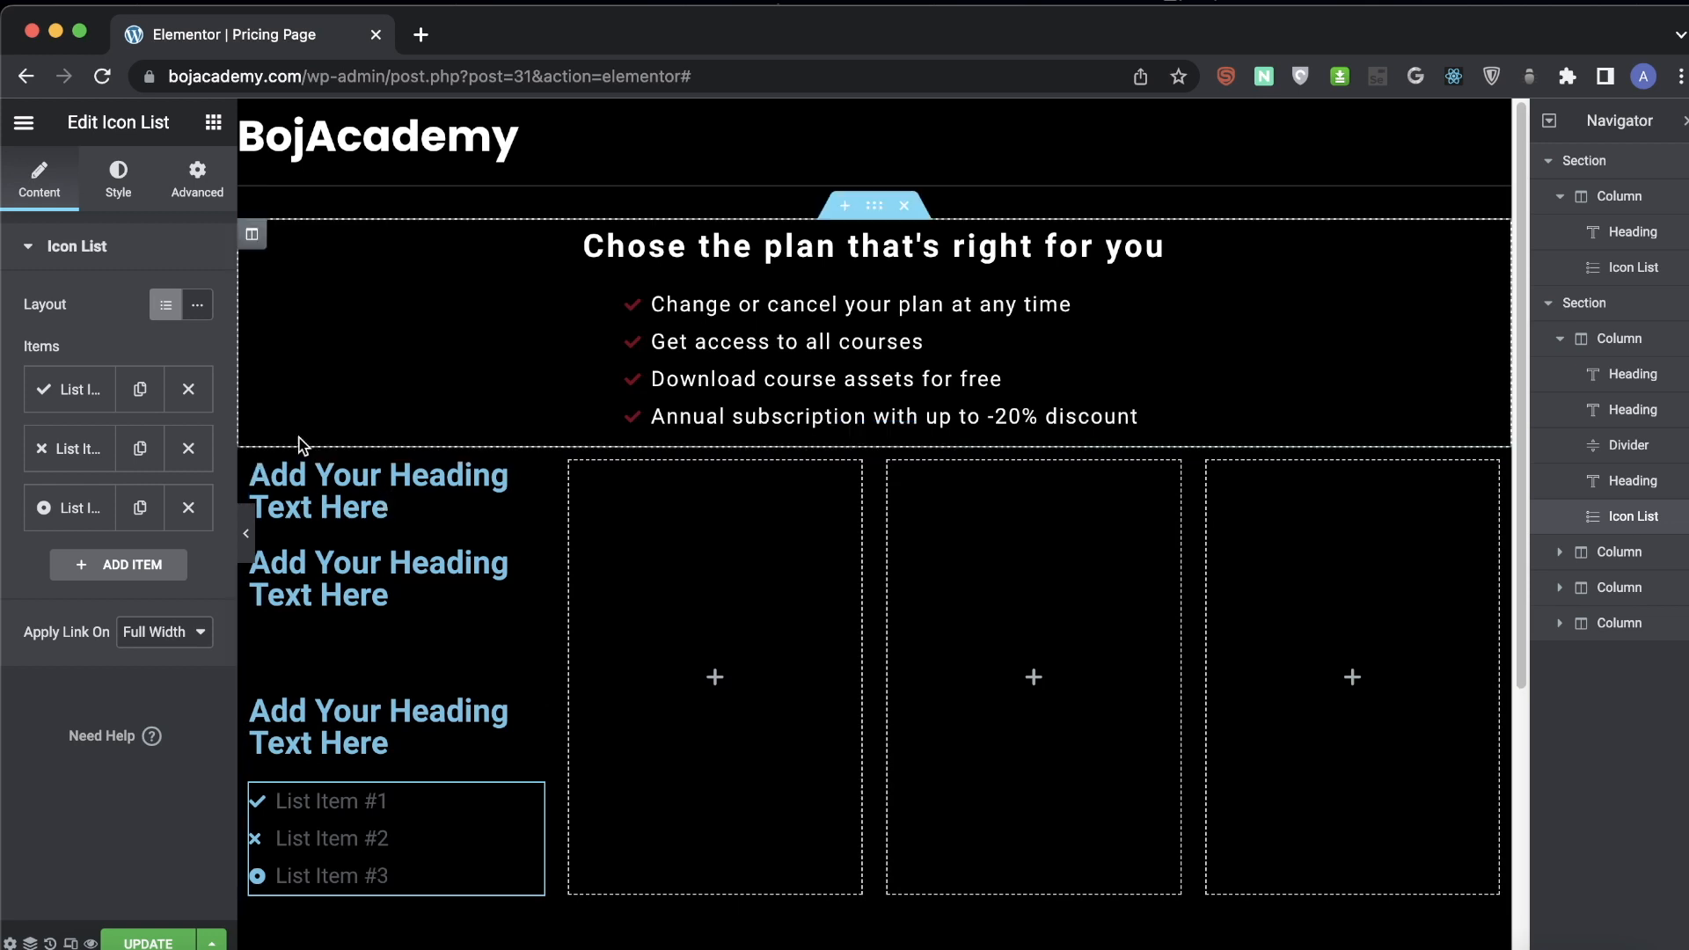
# - Change the first column's top heading to "Basic" and the second heading to "9.99 $/mo"
pyautogui.click(353, 489)
pyautogui.moveTo(121, 348); pyautogui.dragTo(2, 308)
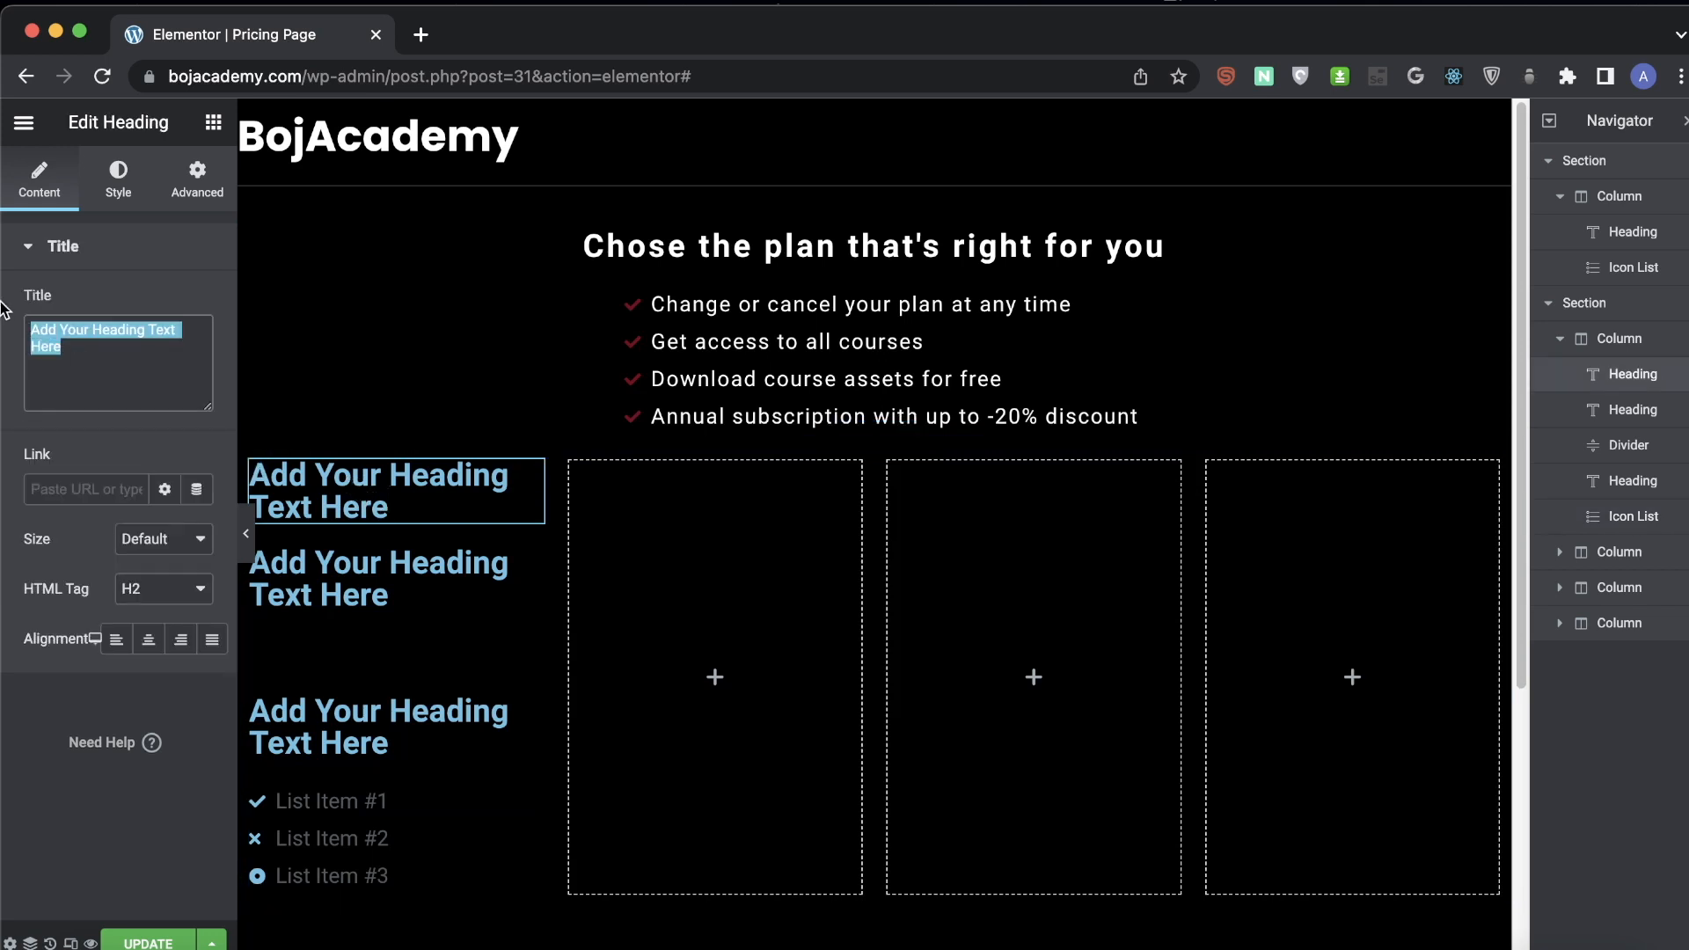
pyautogui.write('Basic')
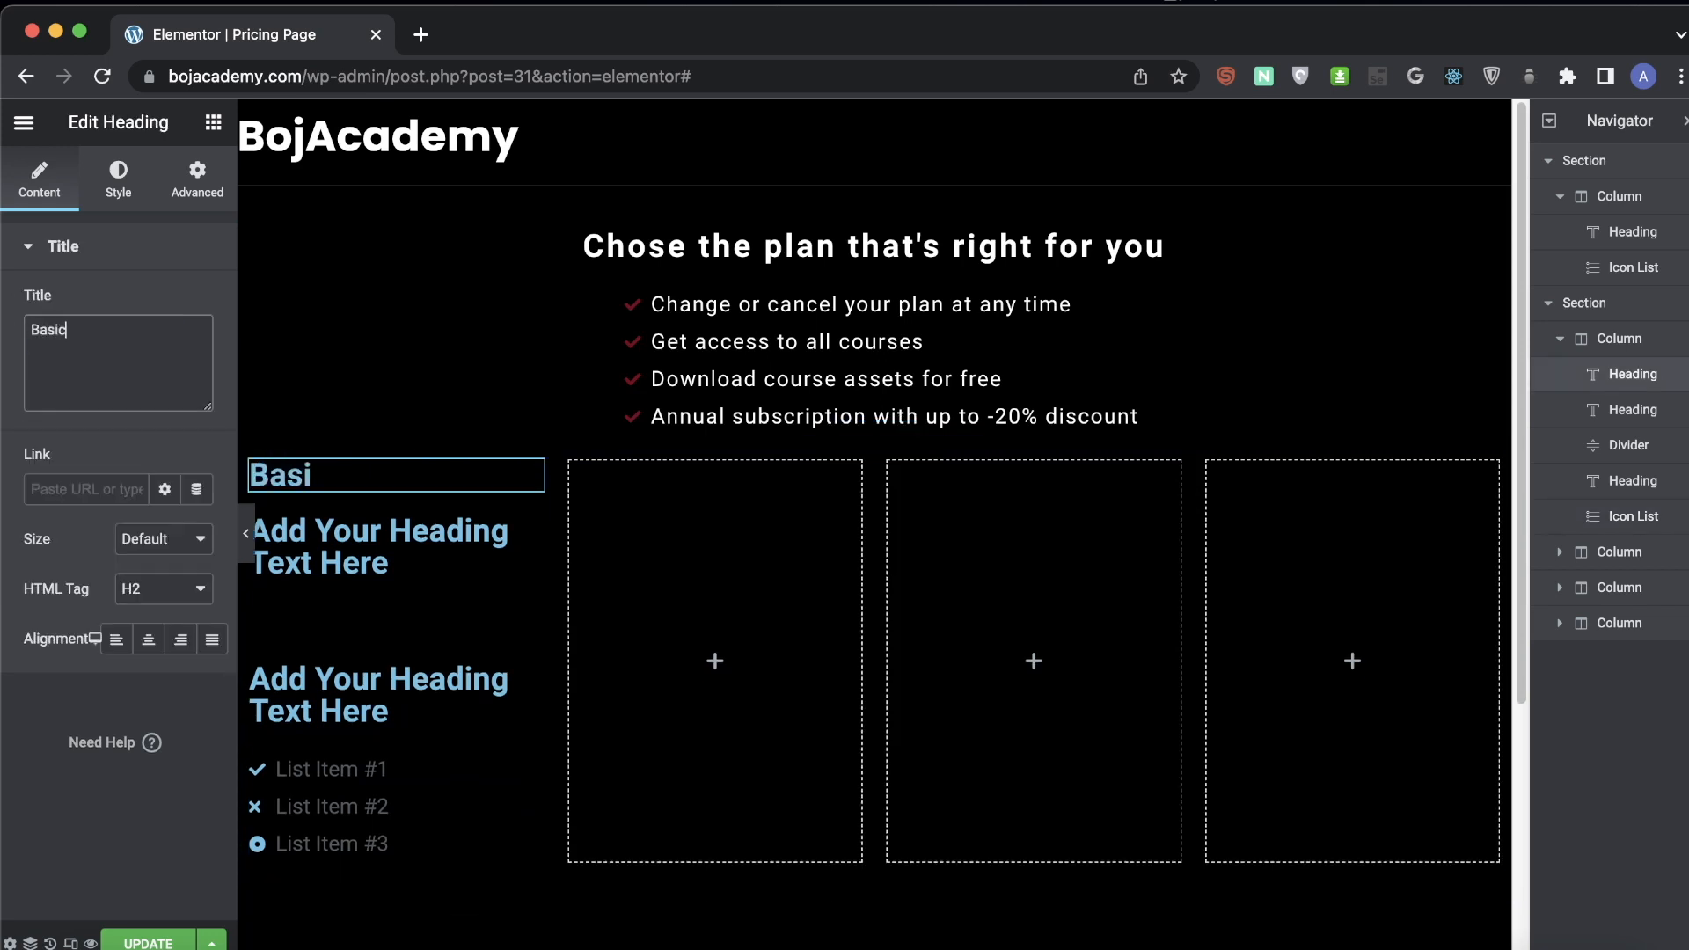
pyautogui.click(387, 547)
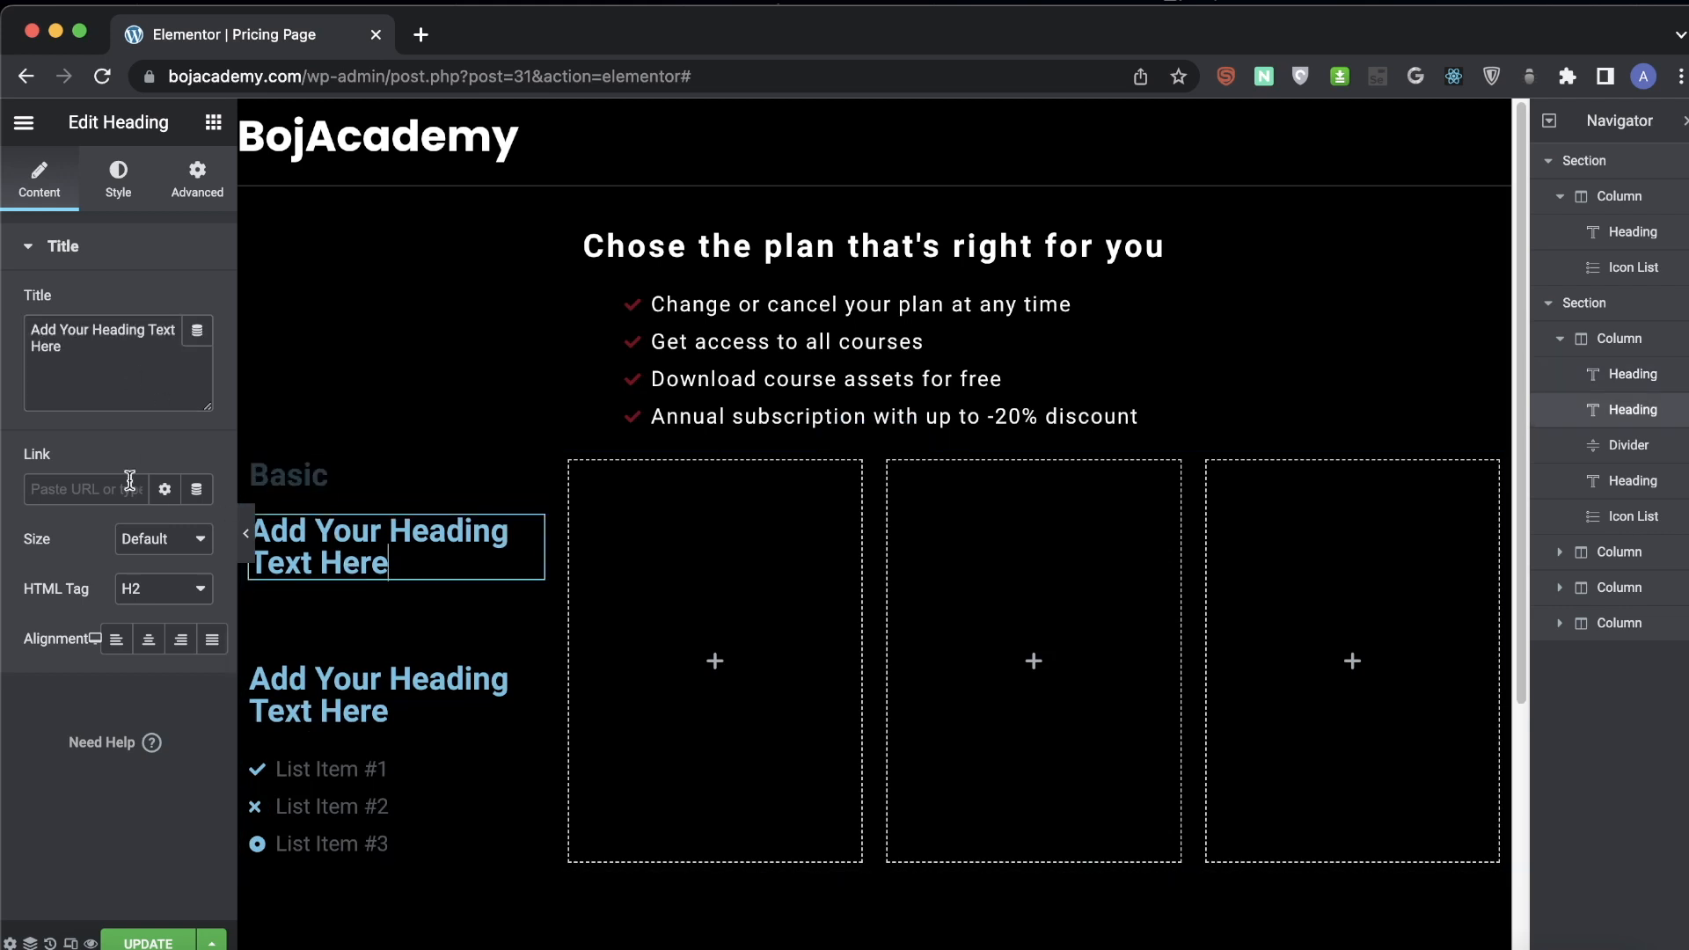
pyautogui.moveTo(117, 380); pyautogui.dragTo(2, 291)
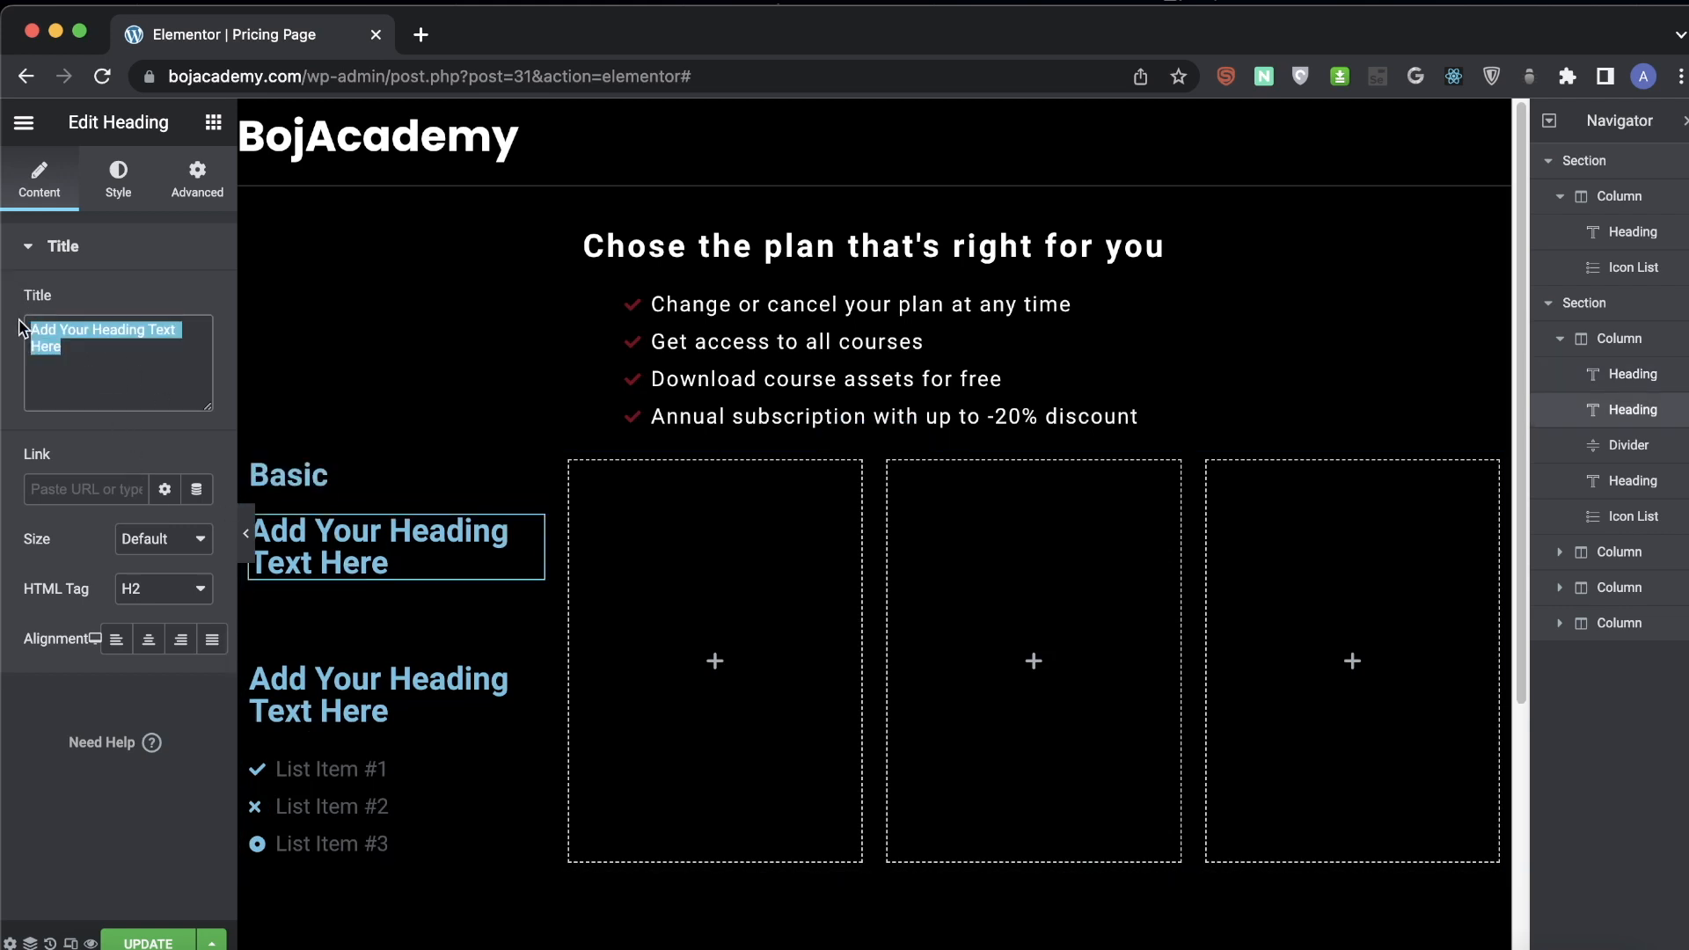
pyautogui.write('9.99')
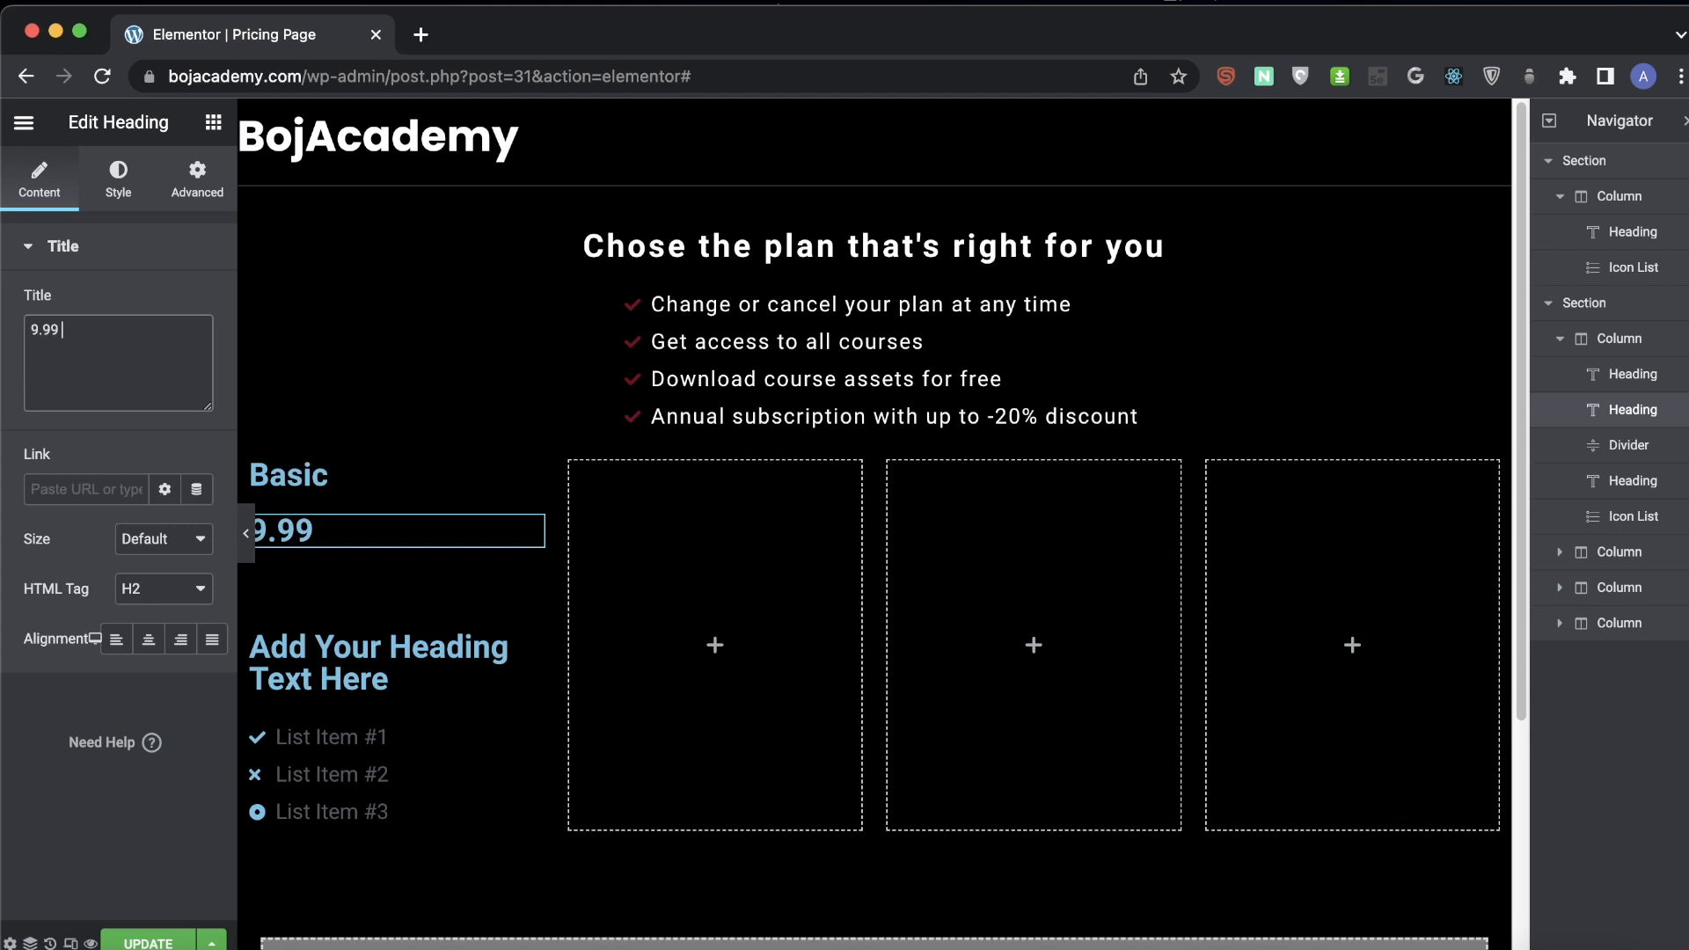
pyautogui.write(' $/mo')
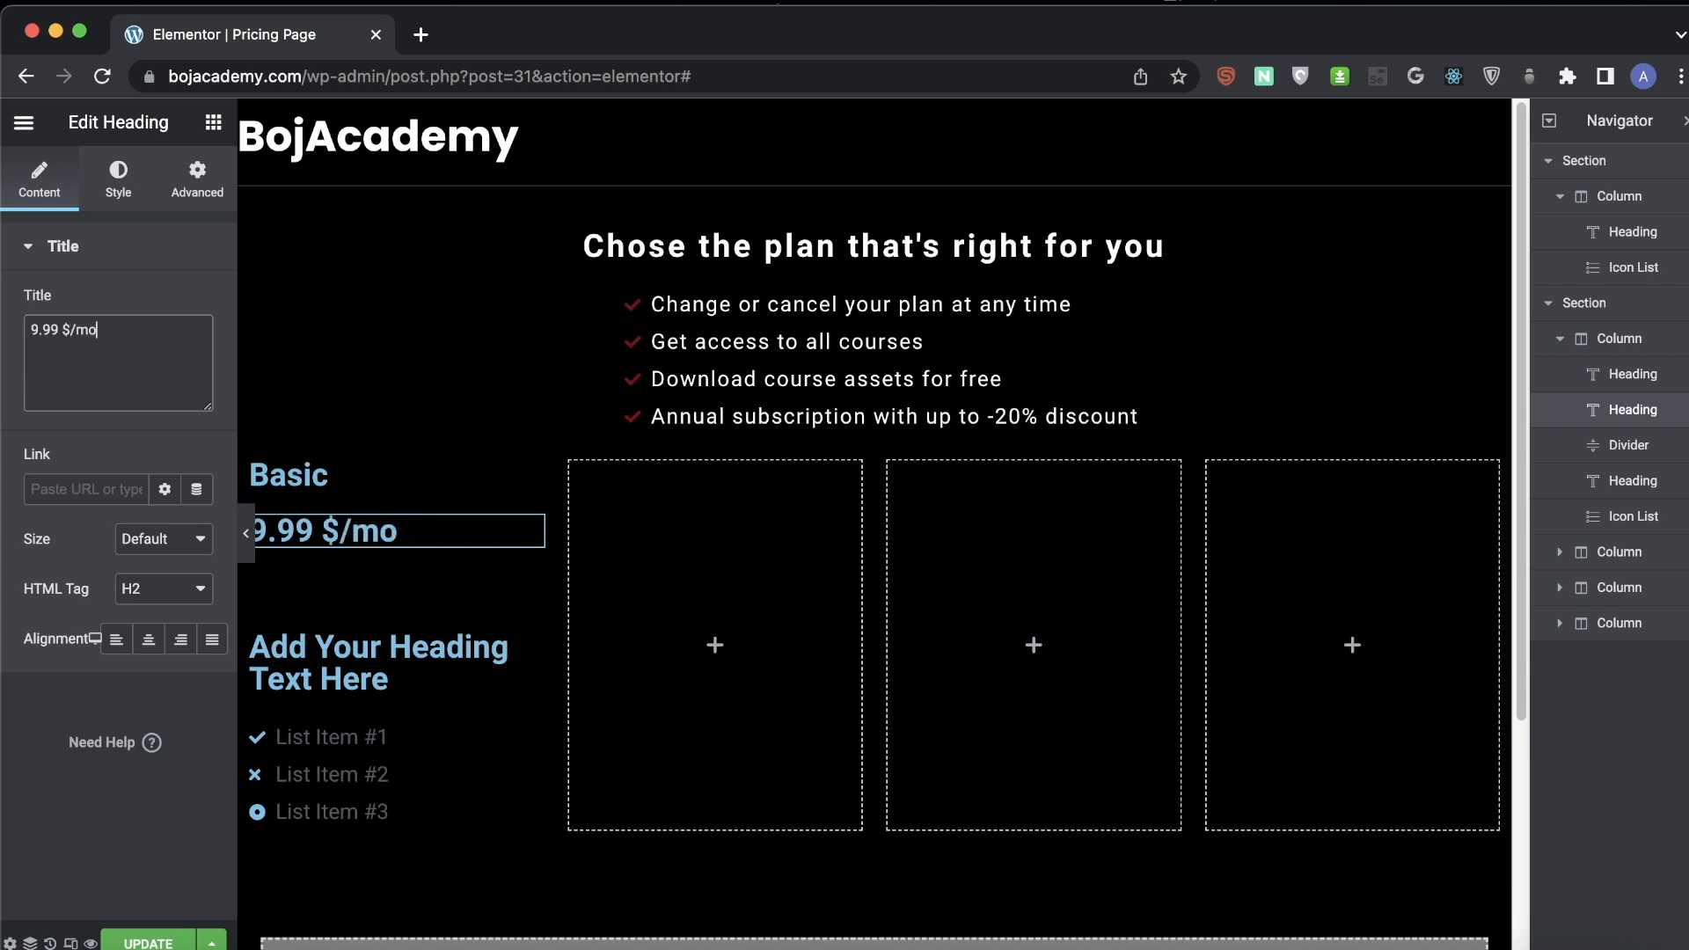
# - Change the heading below the divider to "Top Features"
pyautogui.click(327, 586)
pyautogui.click(325, 647)
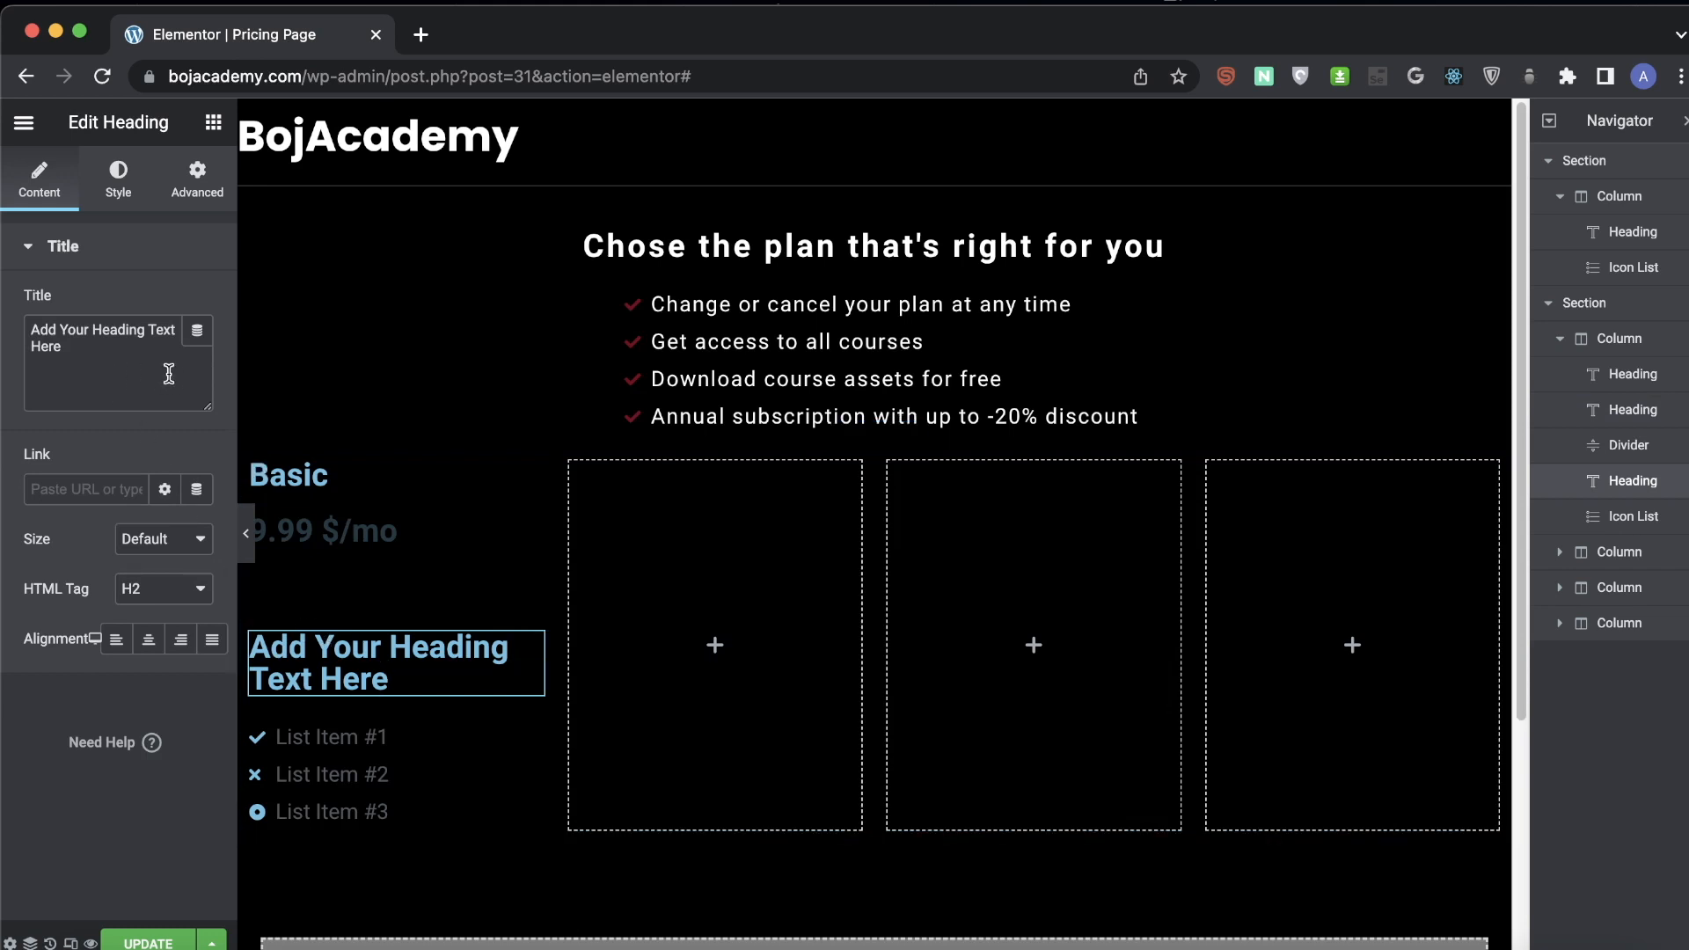
pyautogui.moveTo(175, 377); pyautogui.dragTo(5, 286)
pyautogui.write('Top')
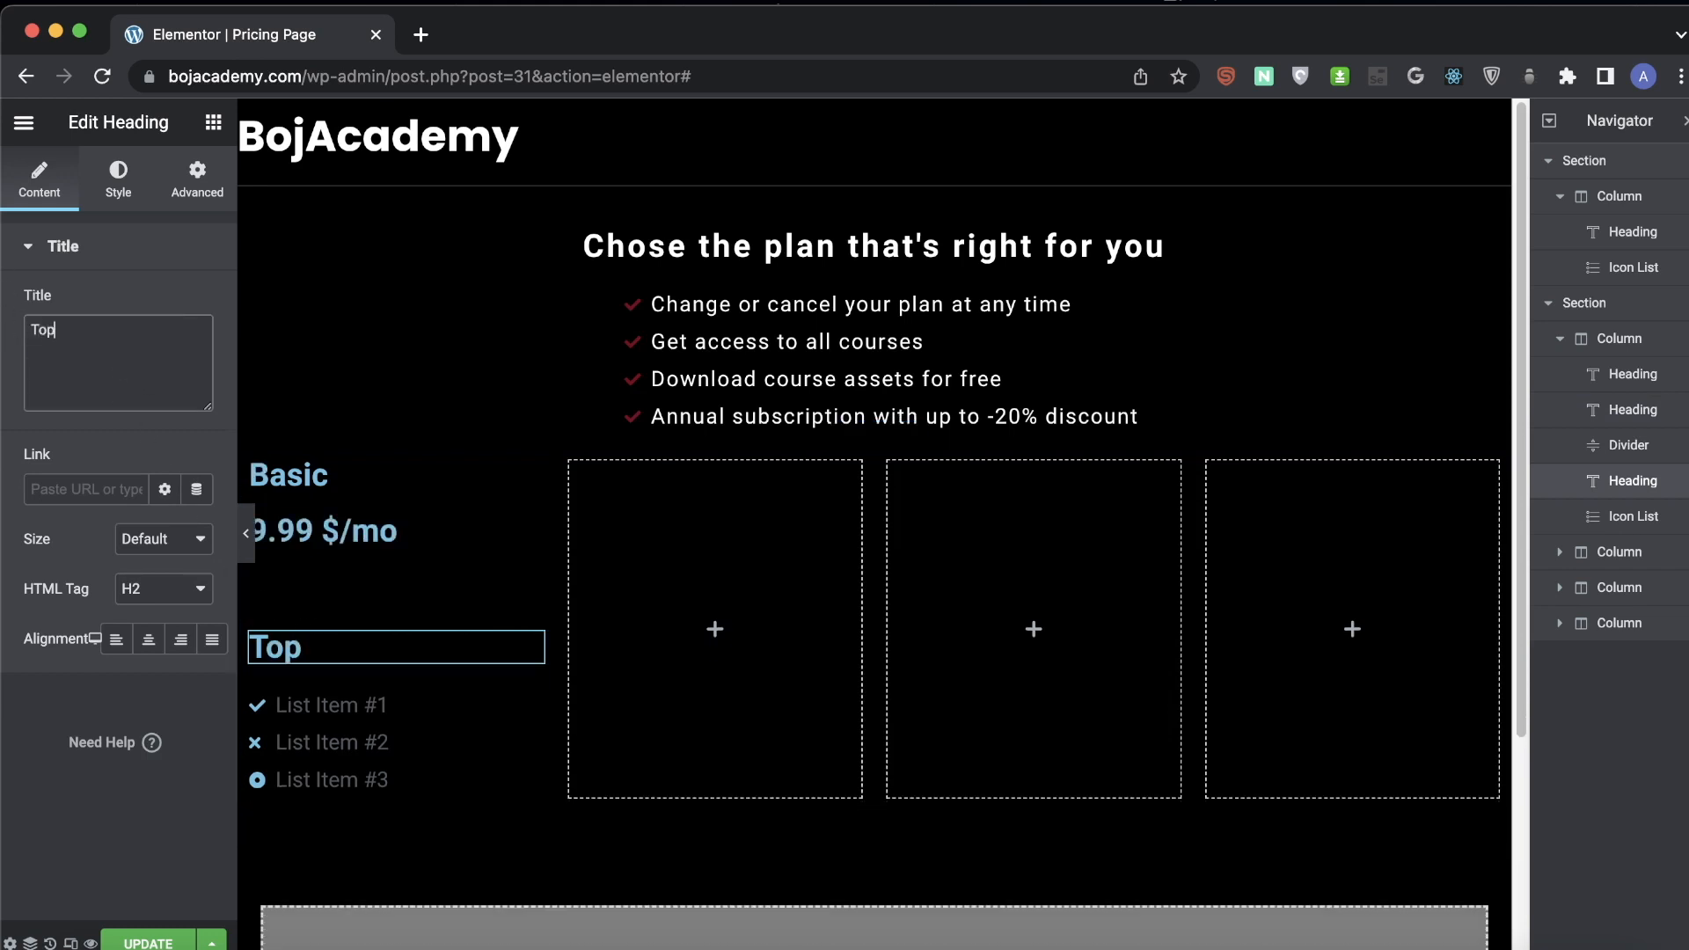
pyautogui.write(' Features')
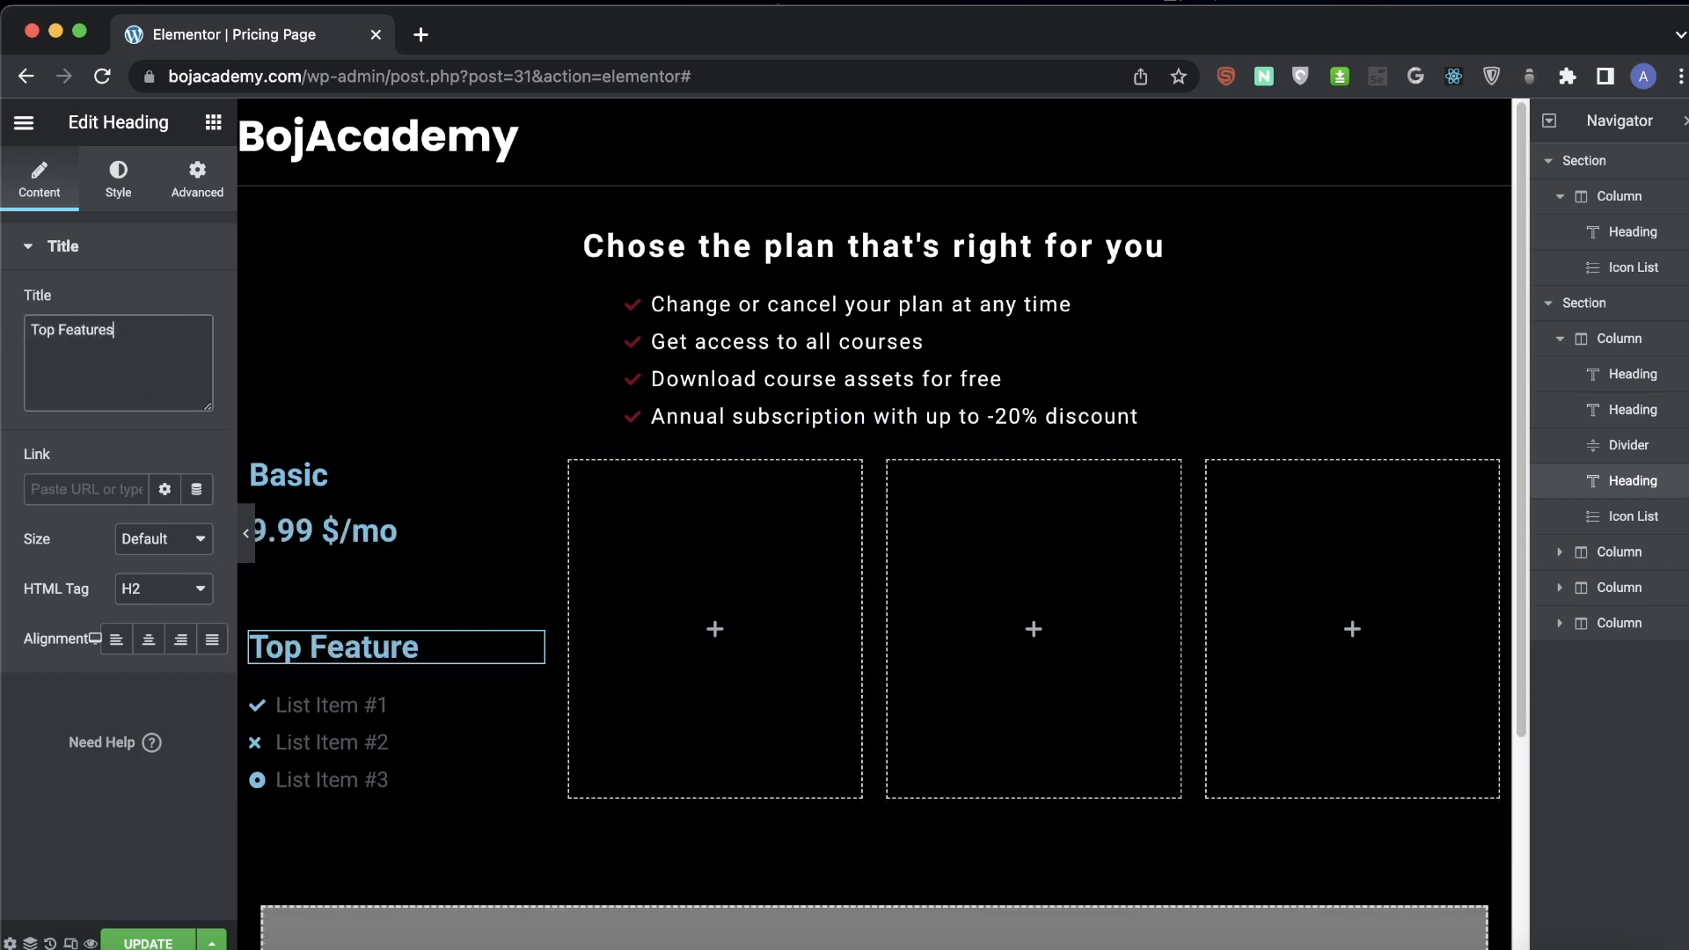
# - Remove the last two items of the first column's icon list and set the remaining item's text to "All Introductory Courses"
pyautogui.click(387, 743)
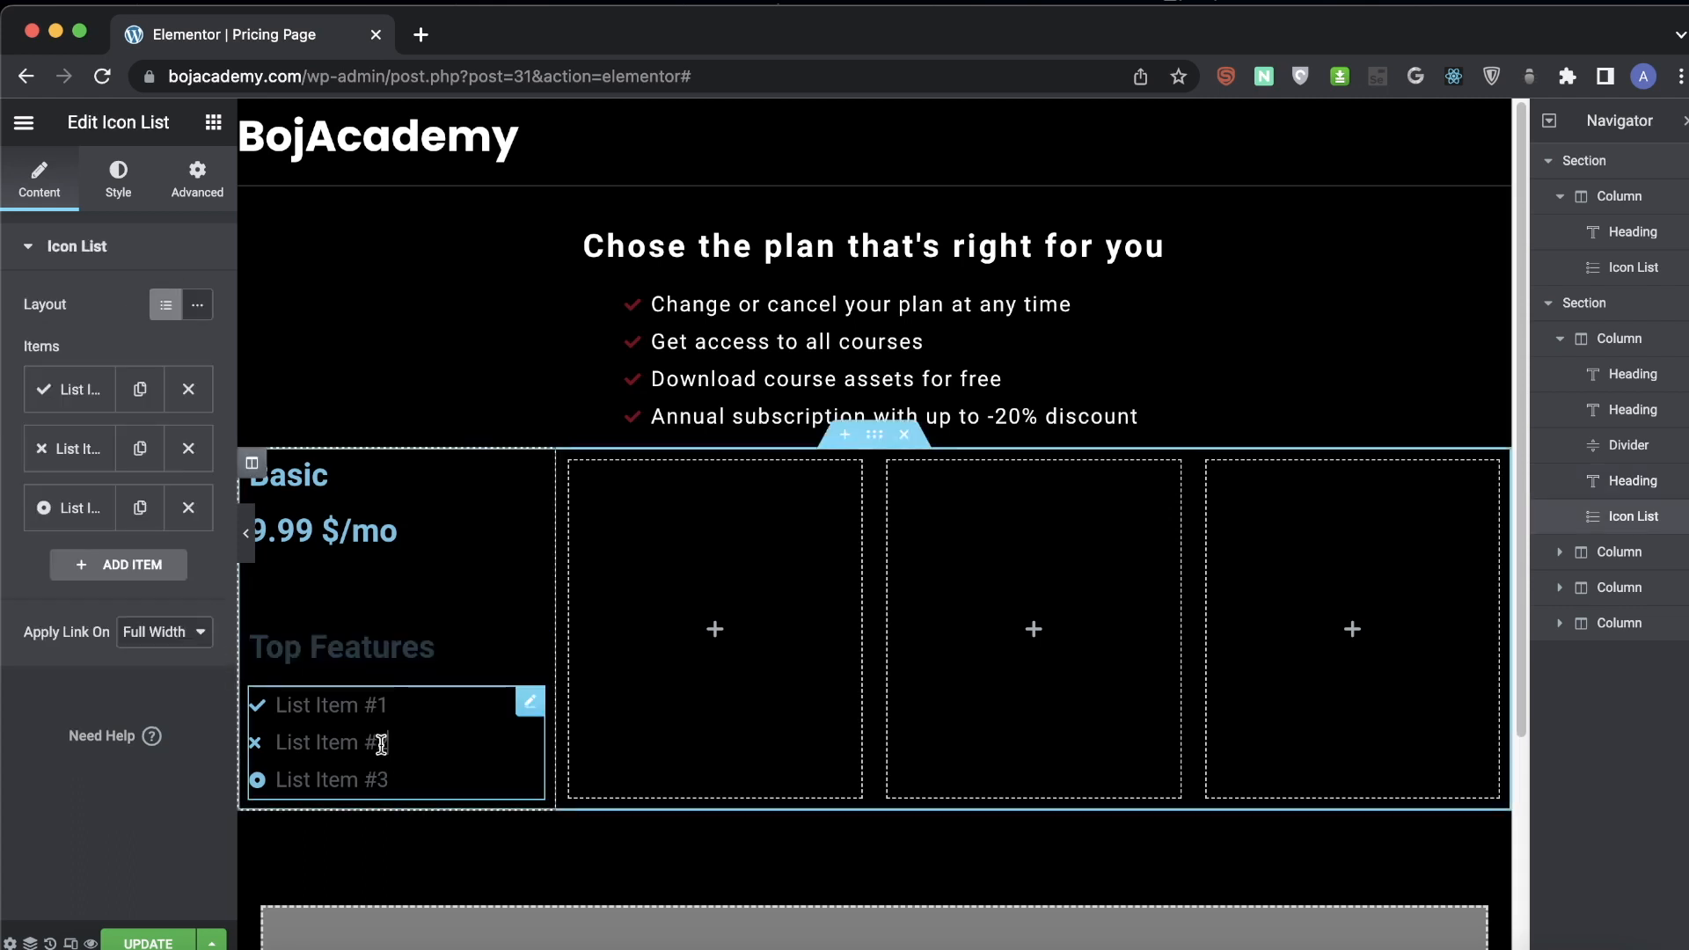
pyautogui.click(188, 450)
pyautogui.click(188, 450)
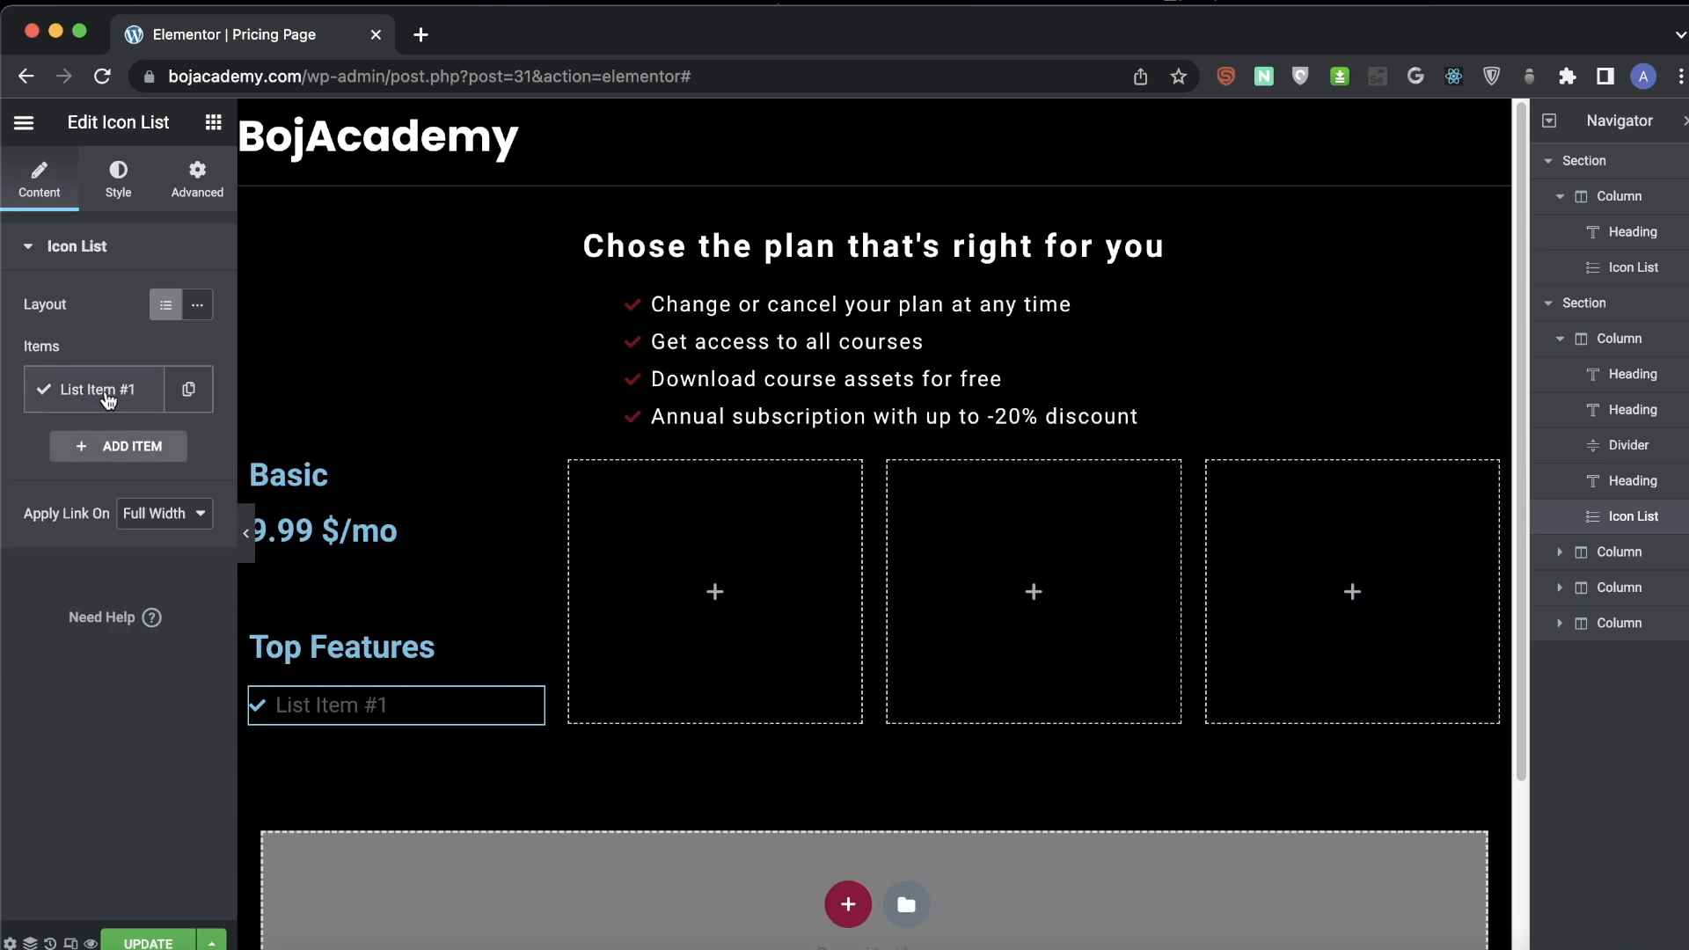
pyautogui.click(107, 398)
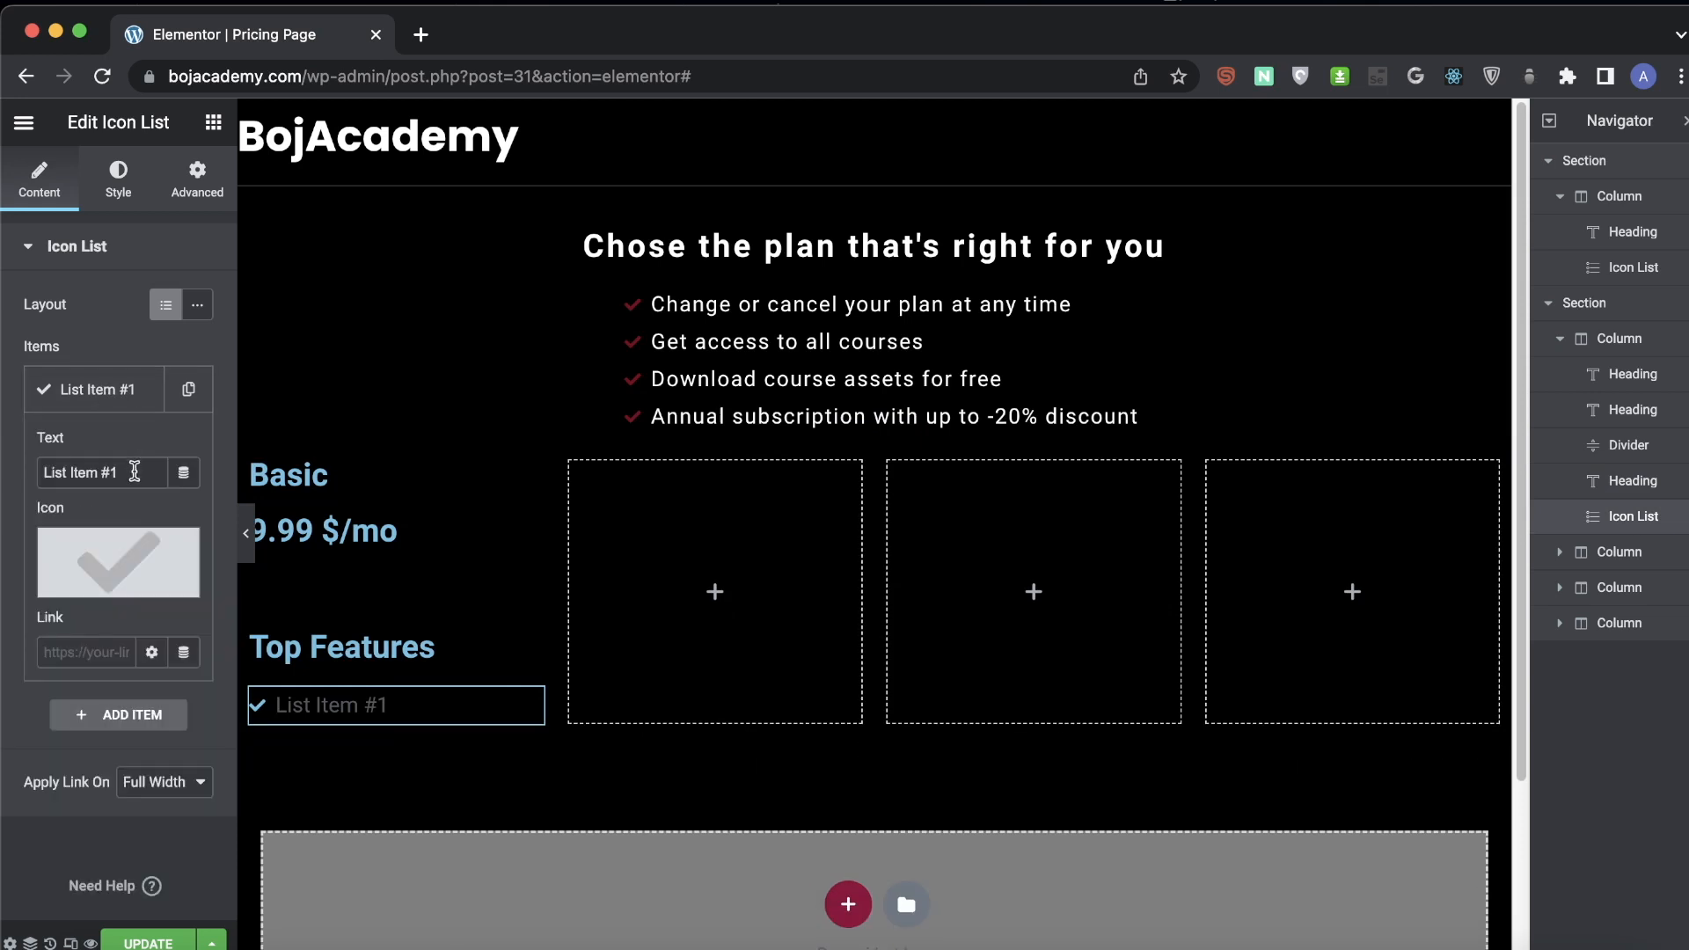
pyautogui.moveTo(137, 473); pyautogui.dragTo(66, 455)
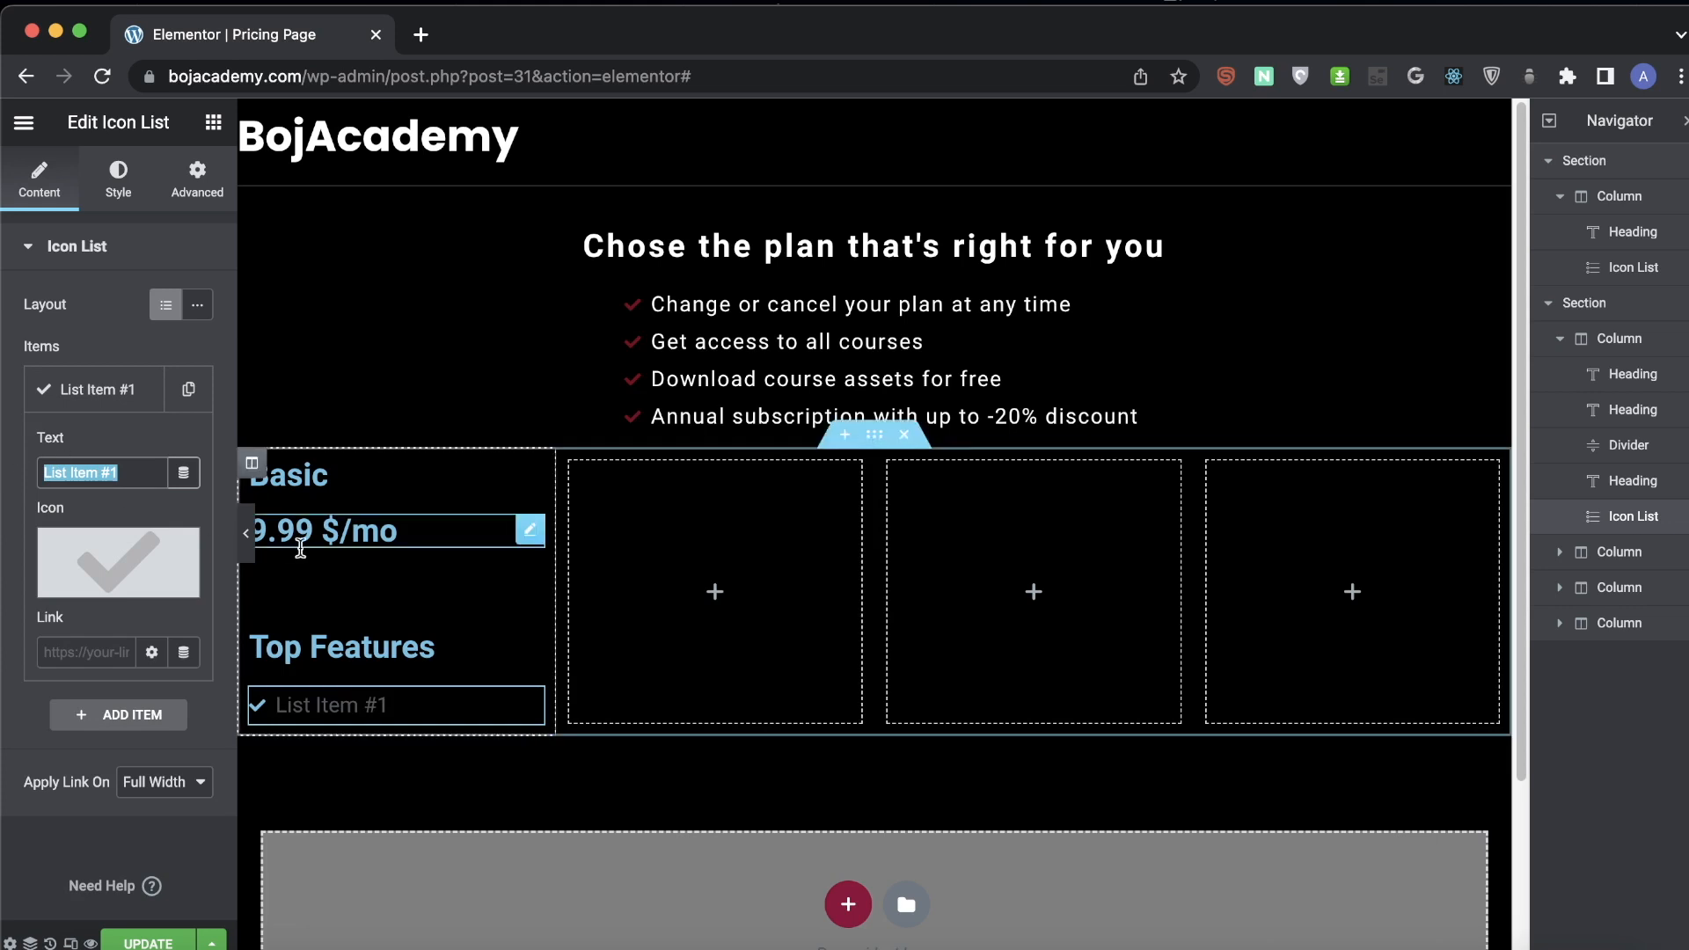
pyautogui.write('All Introducto')
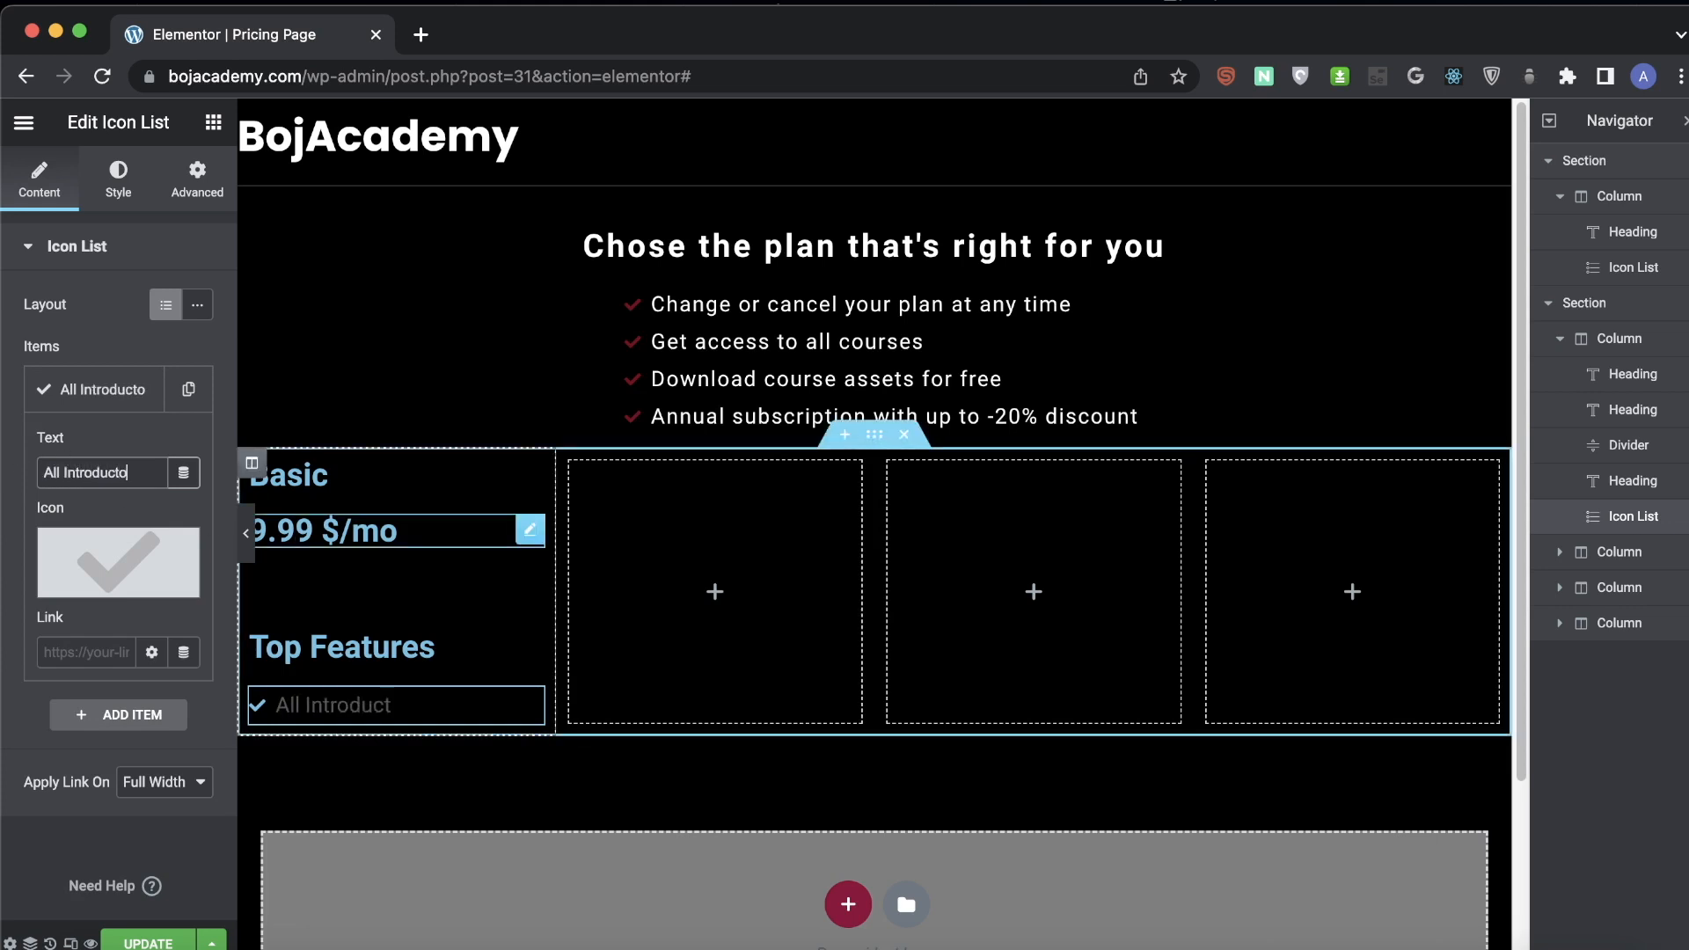
pyautogui.write('ry Courses')
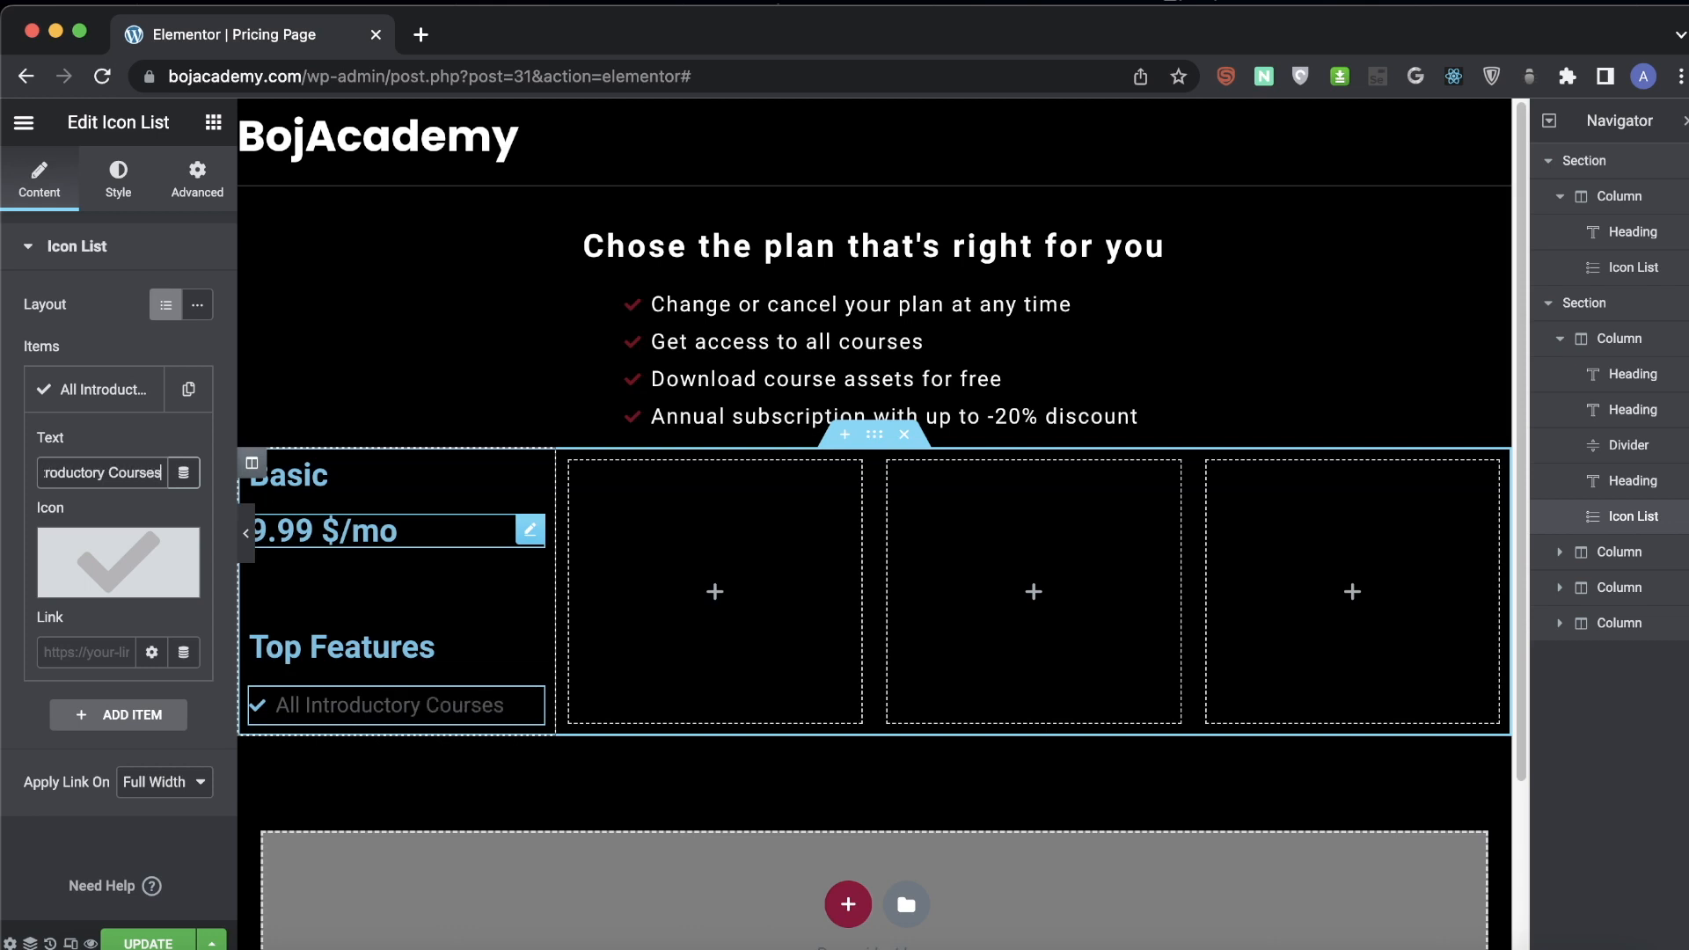
# - Center the "Basic" heading and set its text color to white
pyautogui.click(375, 476)
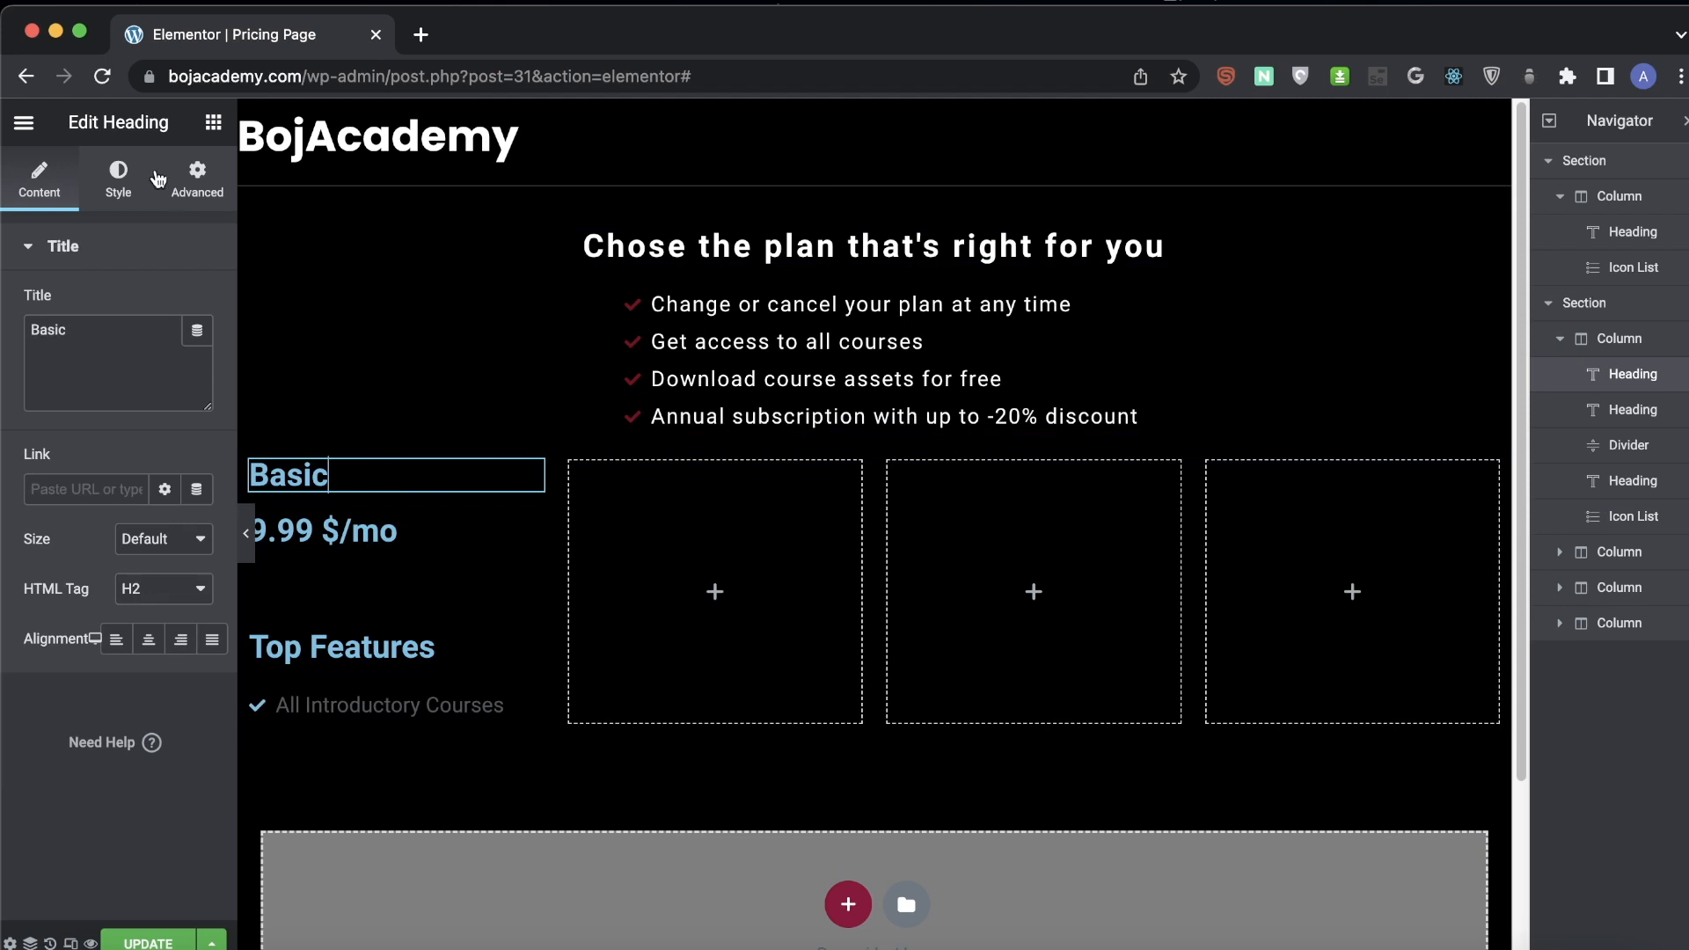
pyautogui.click(147, 642)
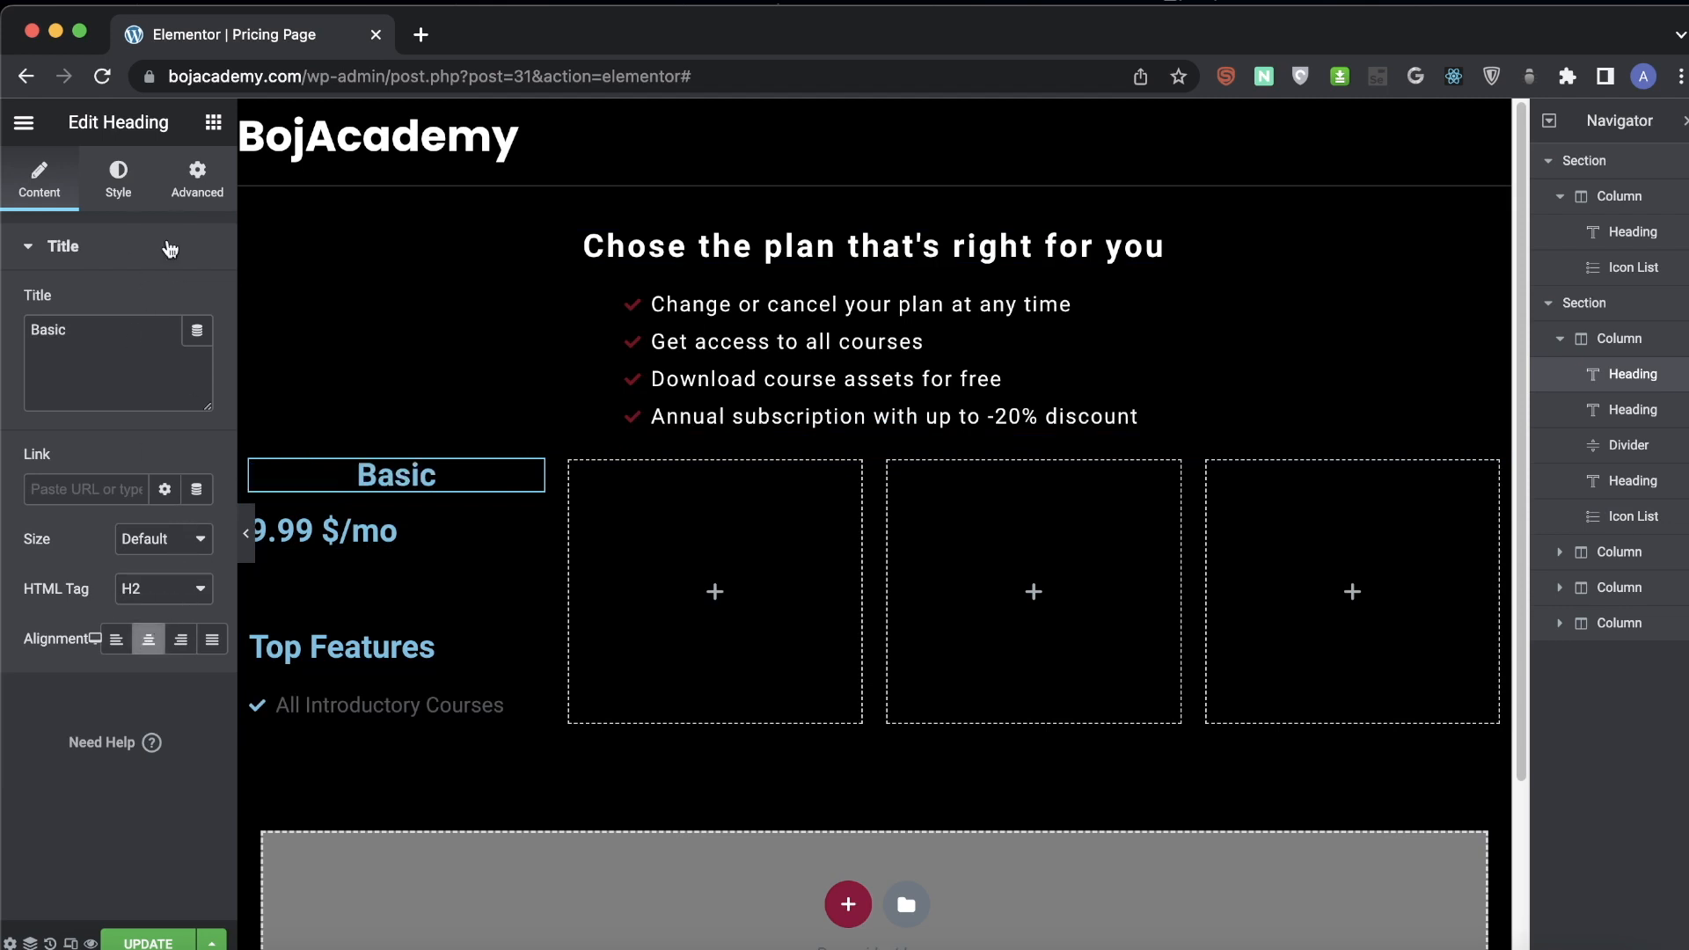
pyautogui.click(119, 181)
pyautogui.click(198, 305)
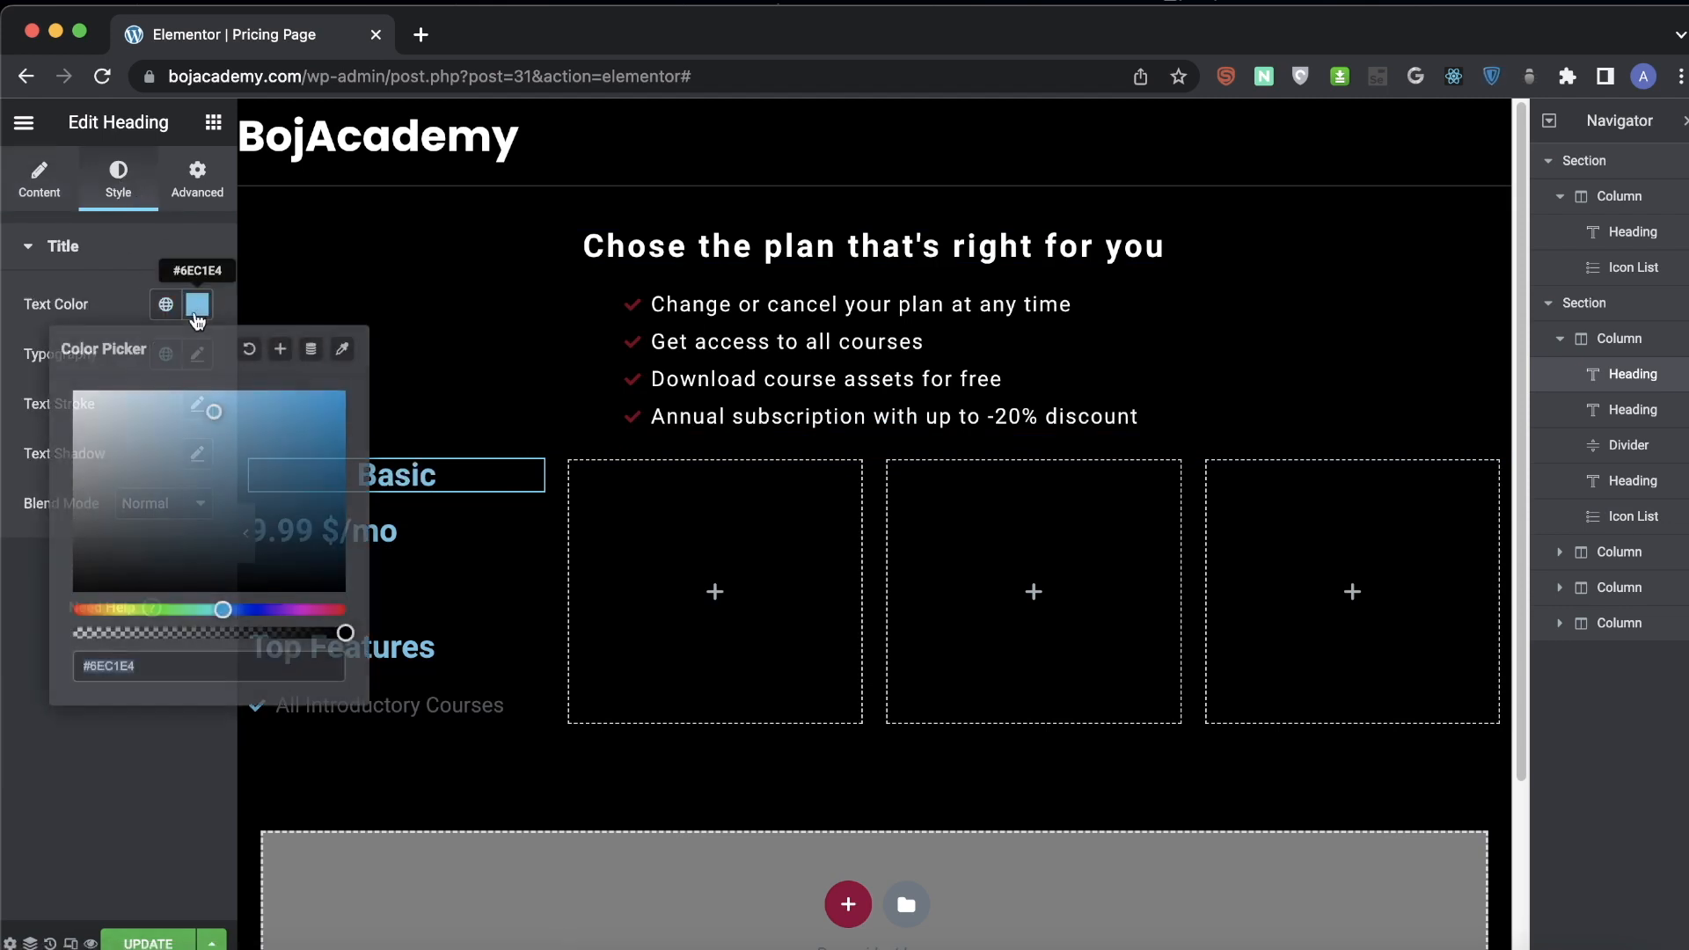
pyautogui.moveTo(126, 417); pyautogui.dragTo(4, 359)
pyautogui.click(35, 587)
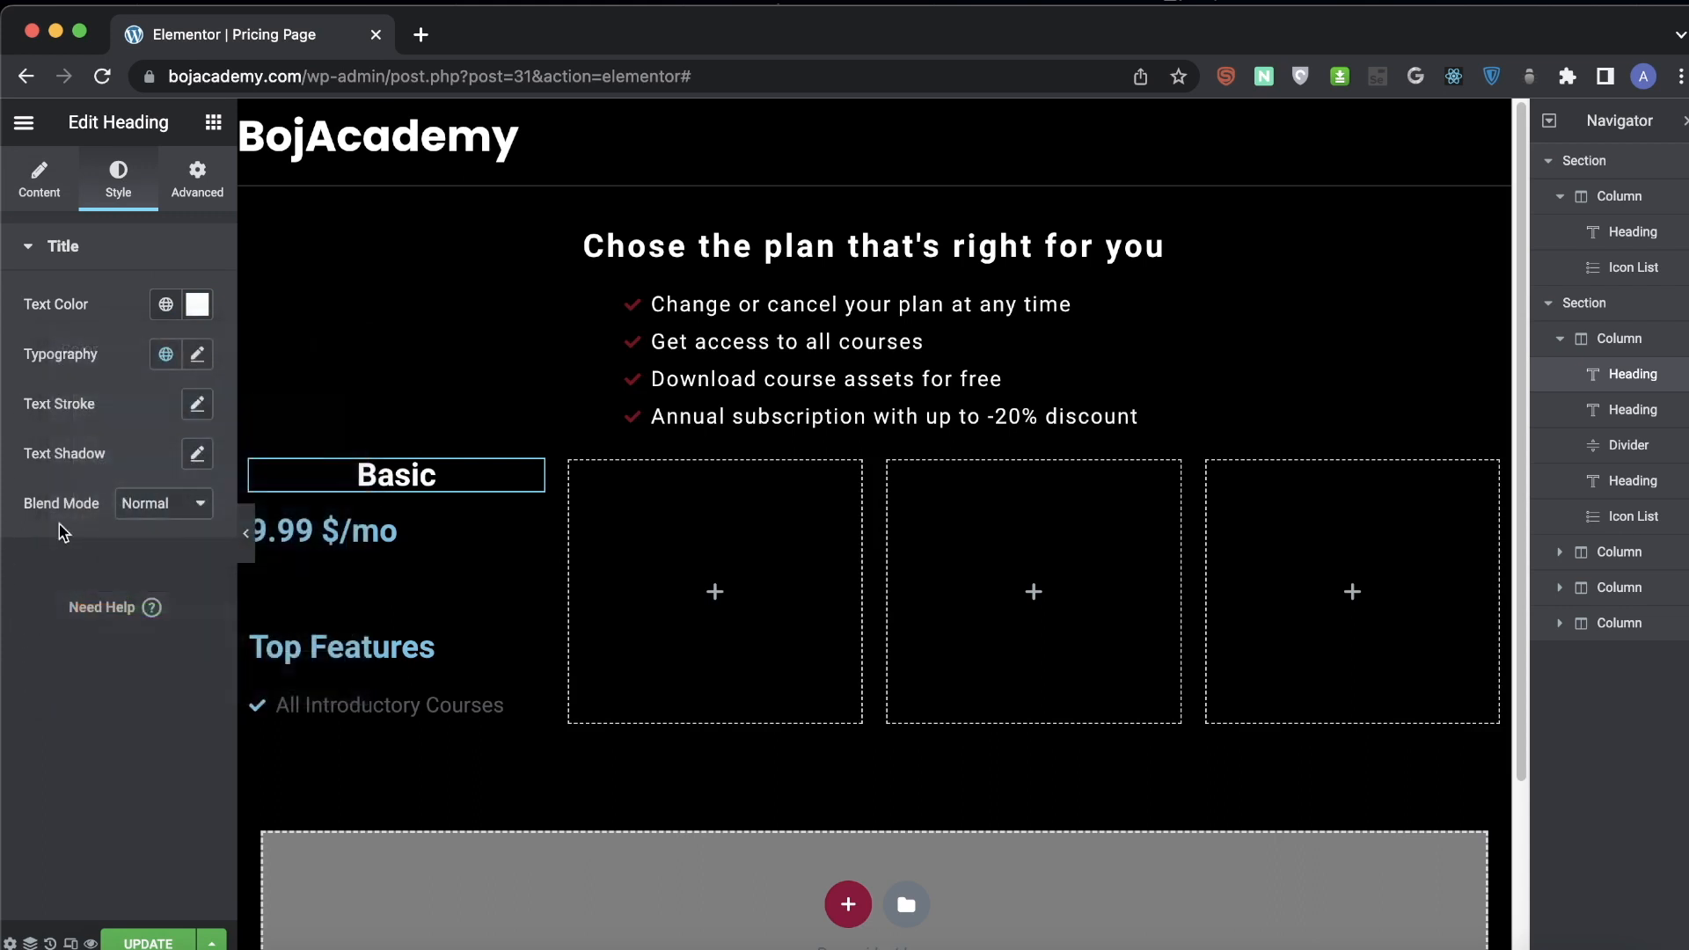
# - Set the "Basic" heading's typography to Uppercase and its font family to Seymour One
pyautogui.click(198, 355)
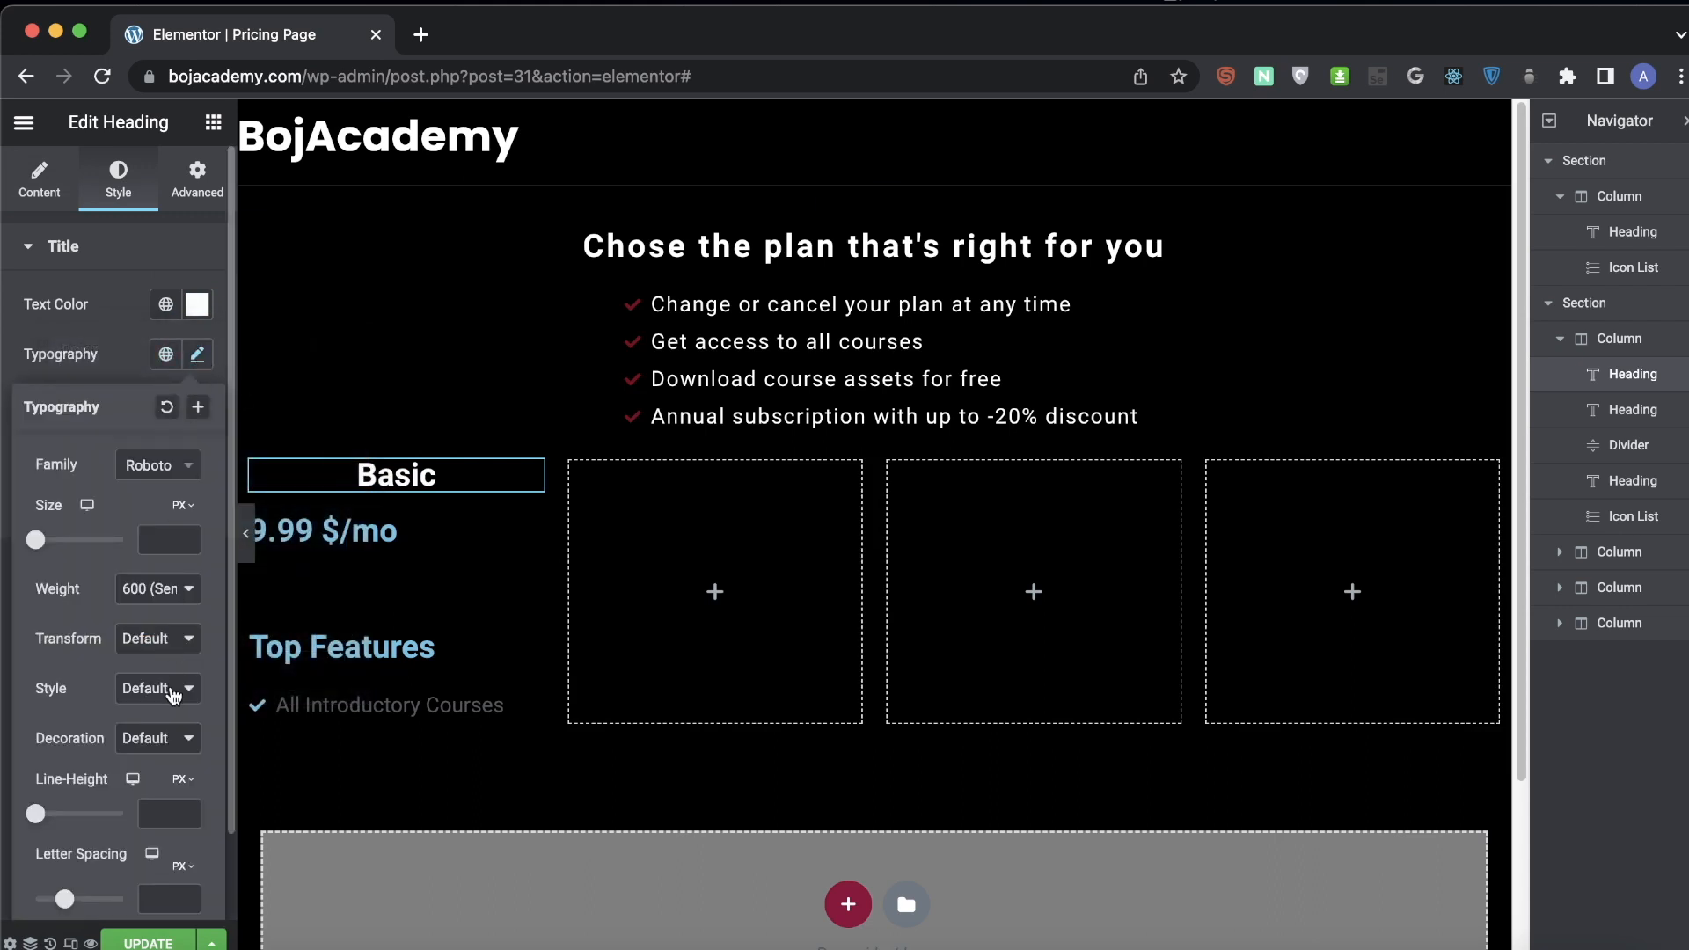
pyautogui.click(165, 652)
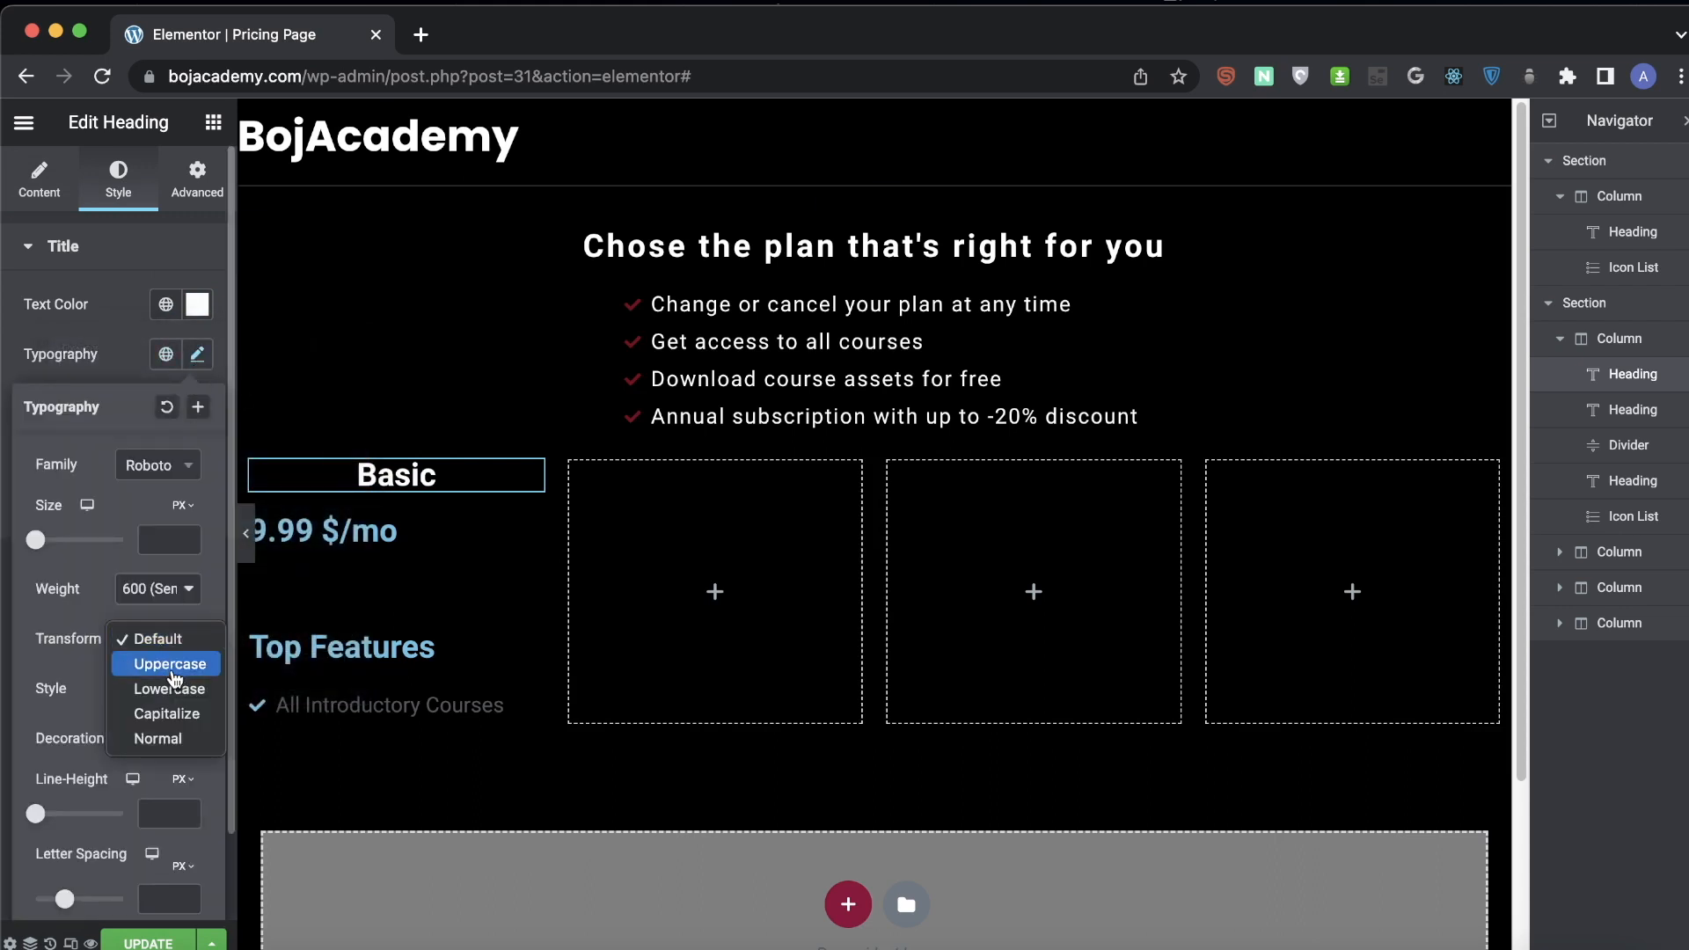
pyautogui.click(172, 675)
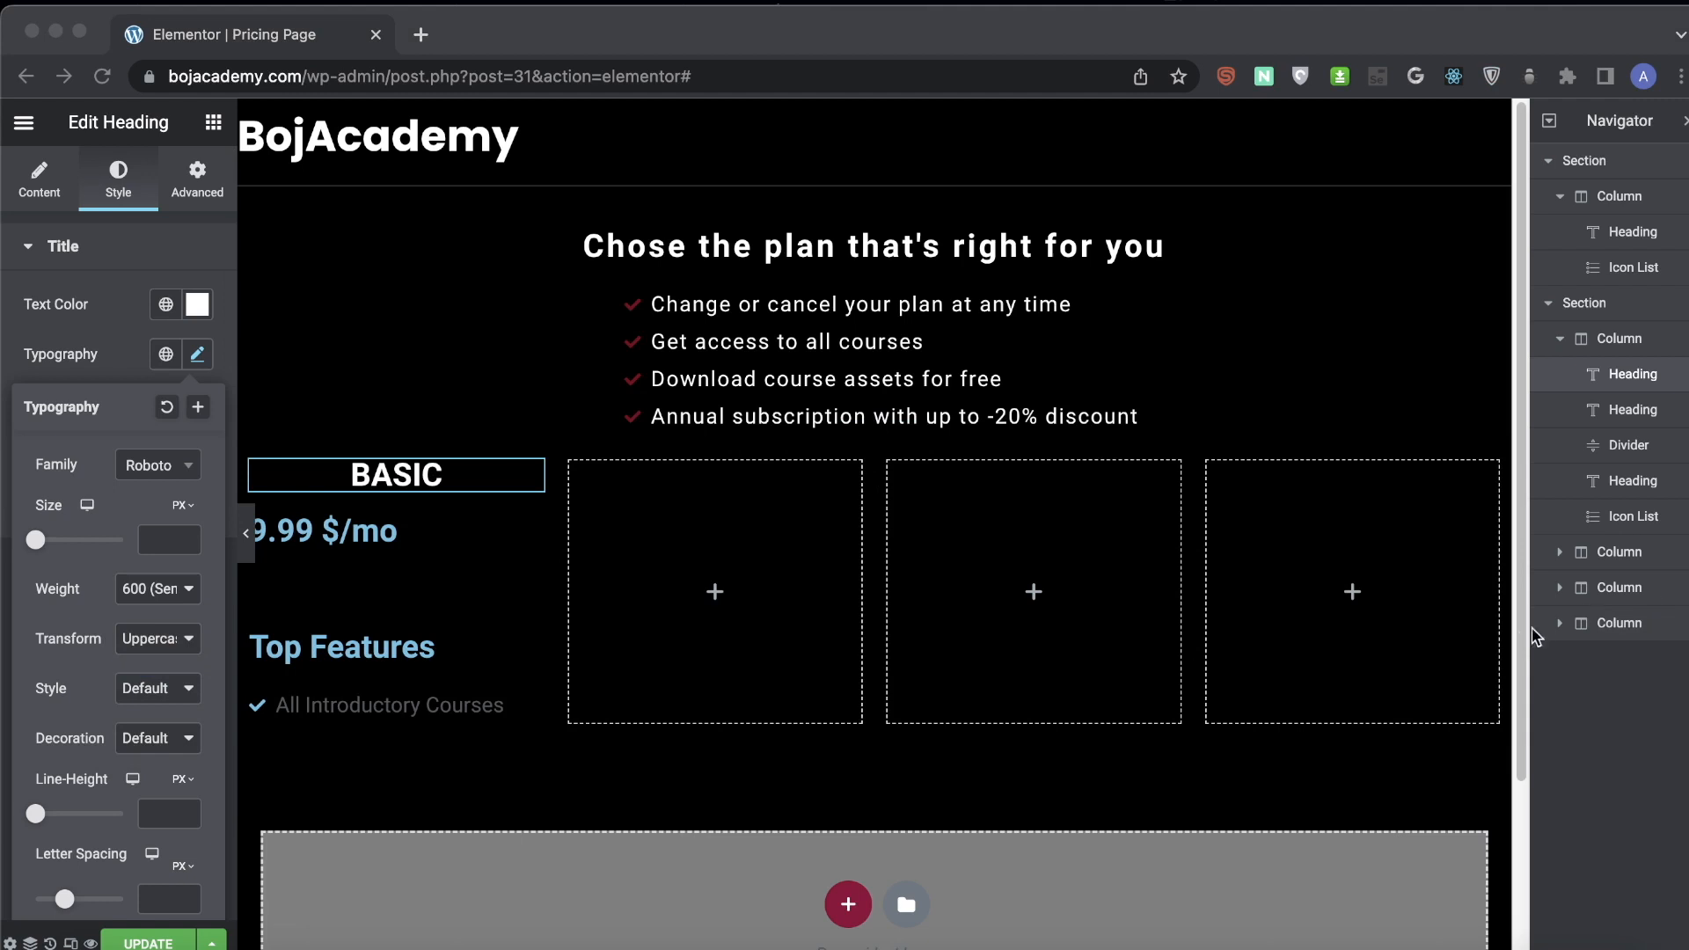
pyautogui.click(143, 472)
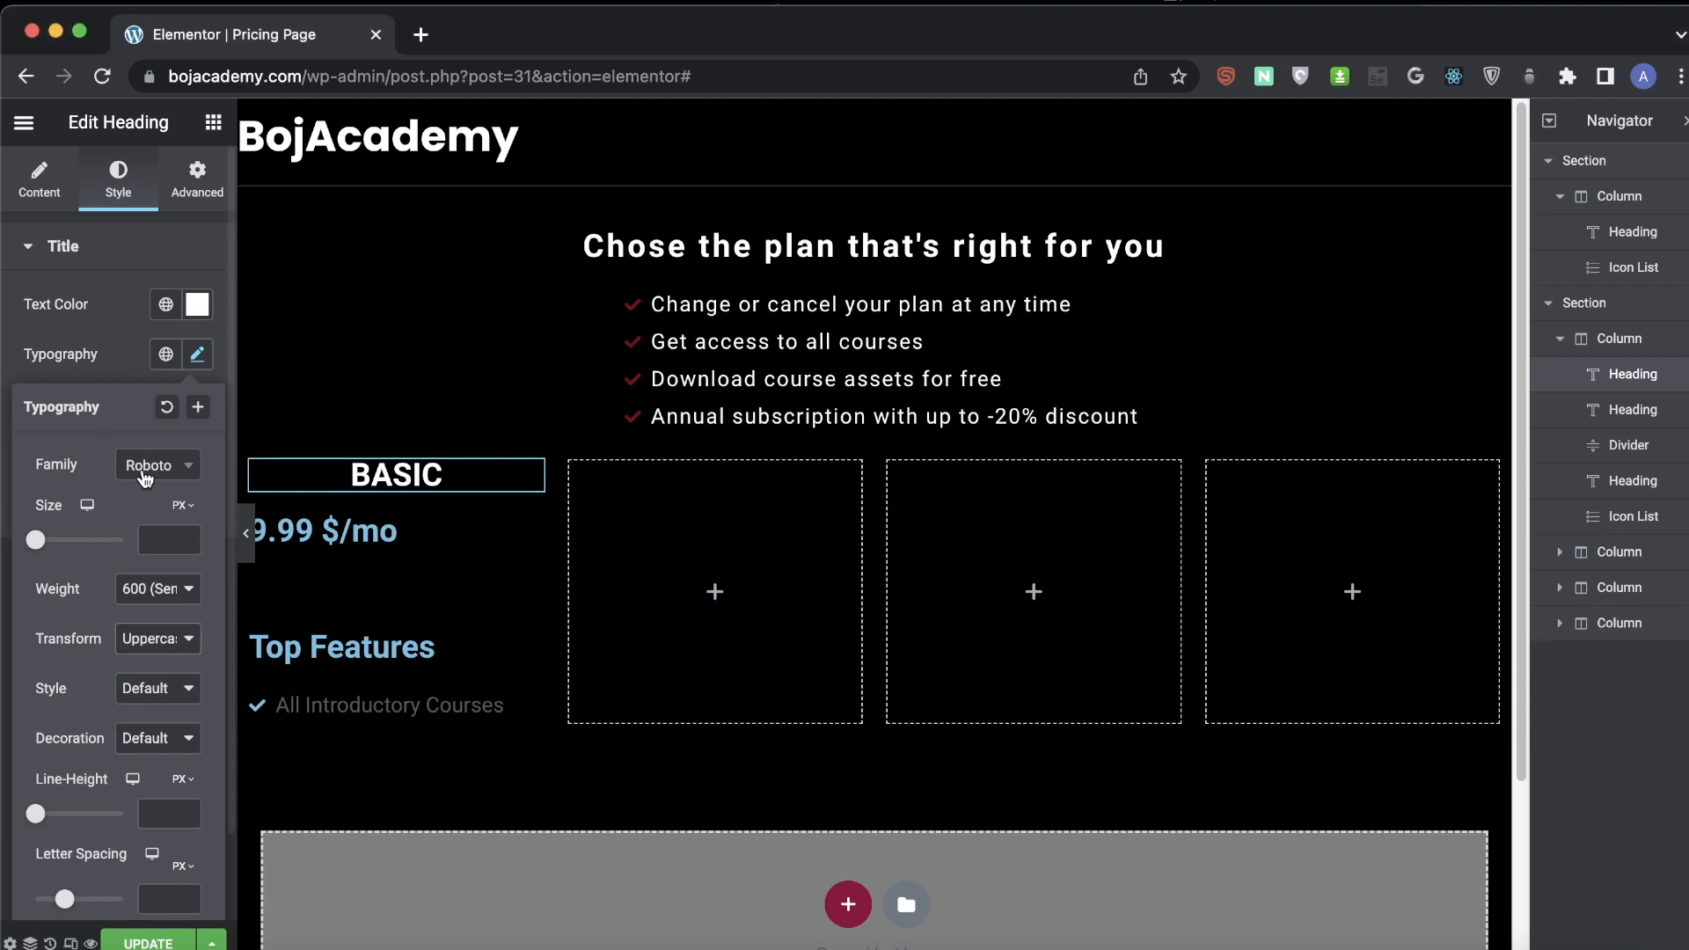
pyautogui.click(148, 472)
pyautogui.click(151, 472)
pyautogui.click(151, 472)
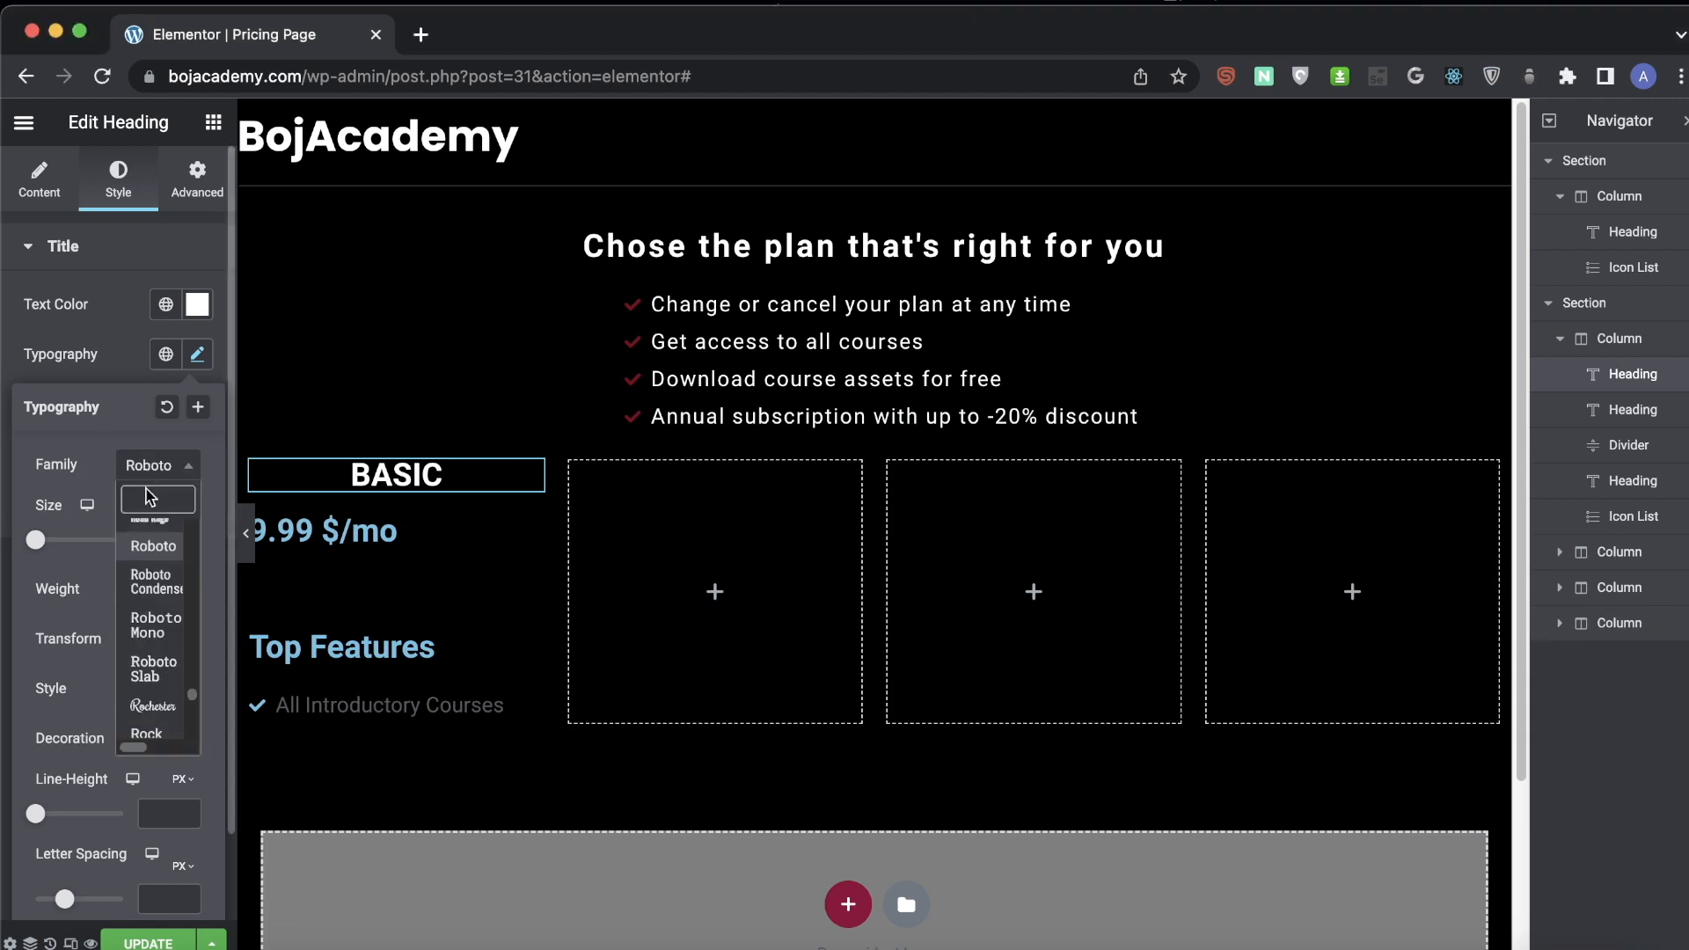
pyautogui.write('sey')
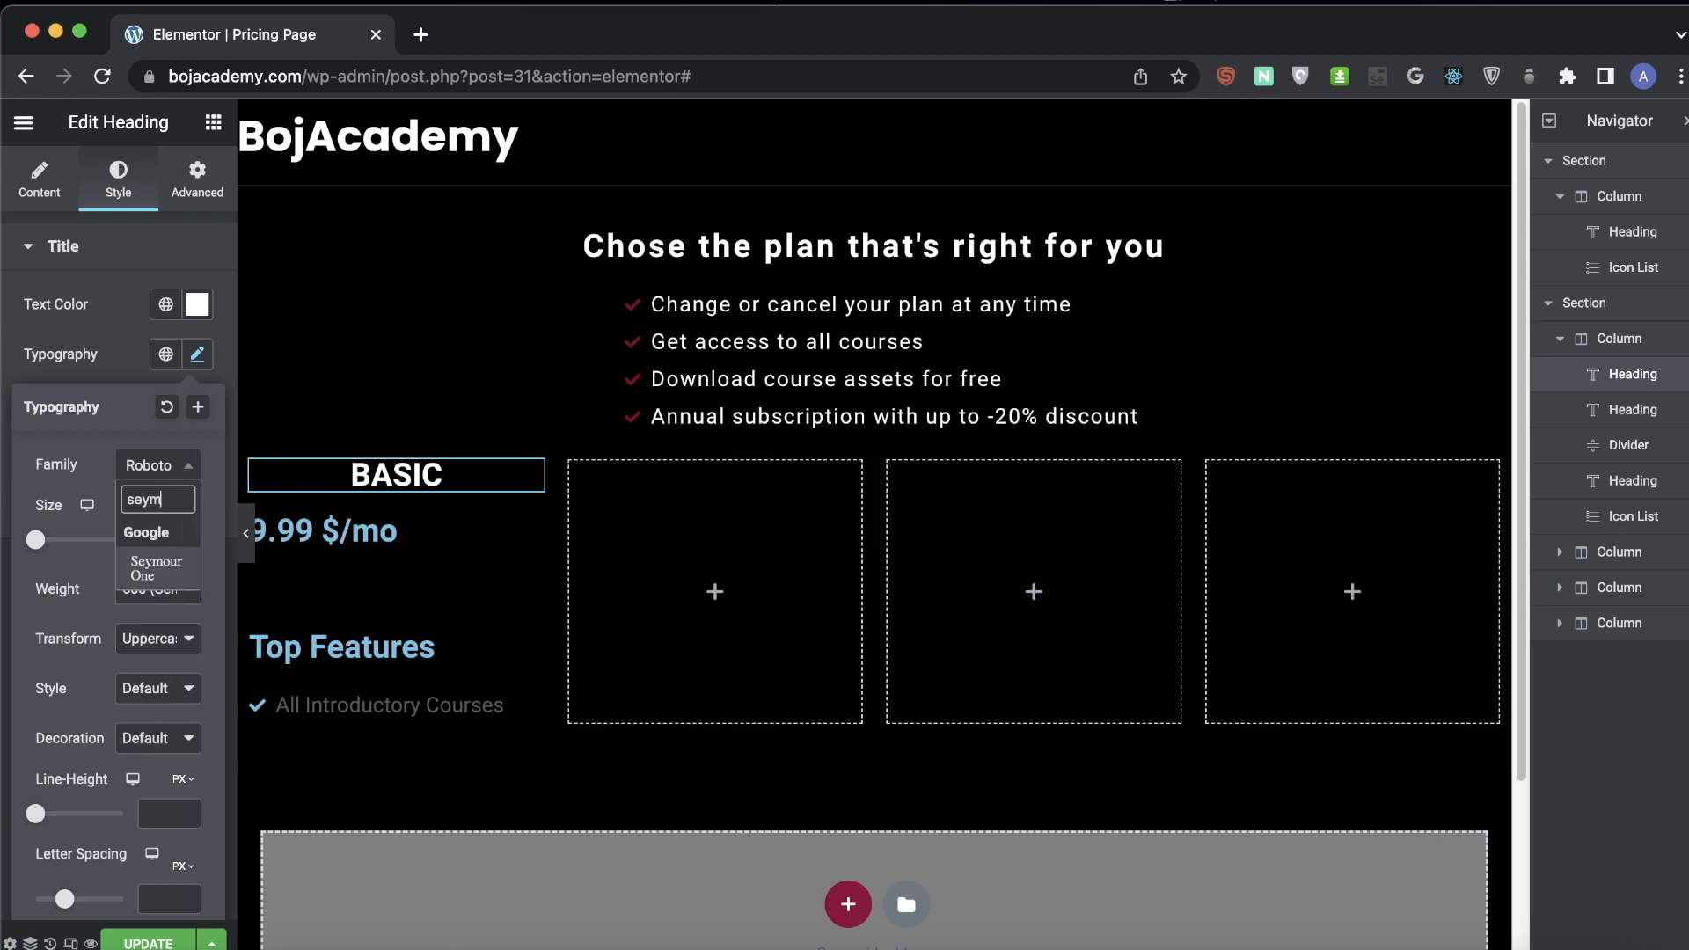
pyautogui.write('m')
pyautogui.click(150, 569)
# - Set the text color of the "9.99 $/mo" heading to light gray #CFCFCF
pyautogui.click(379, 531)
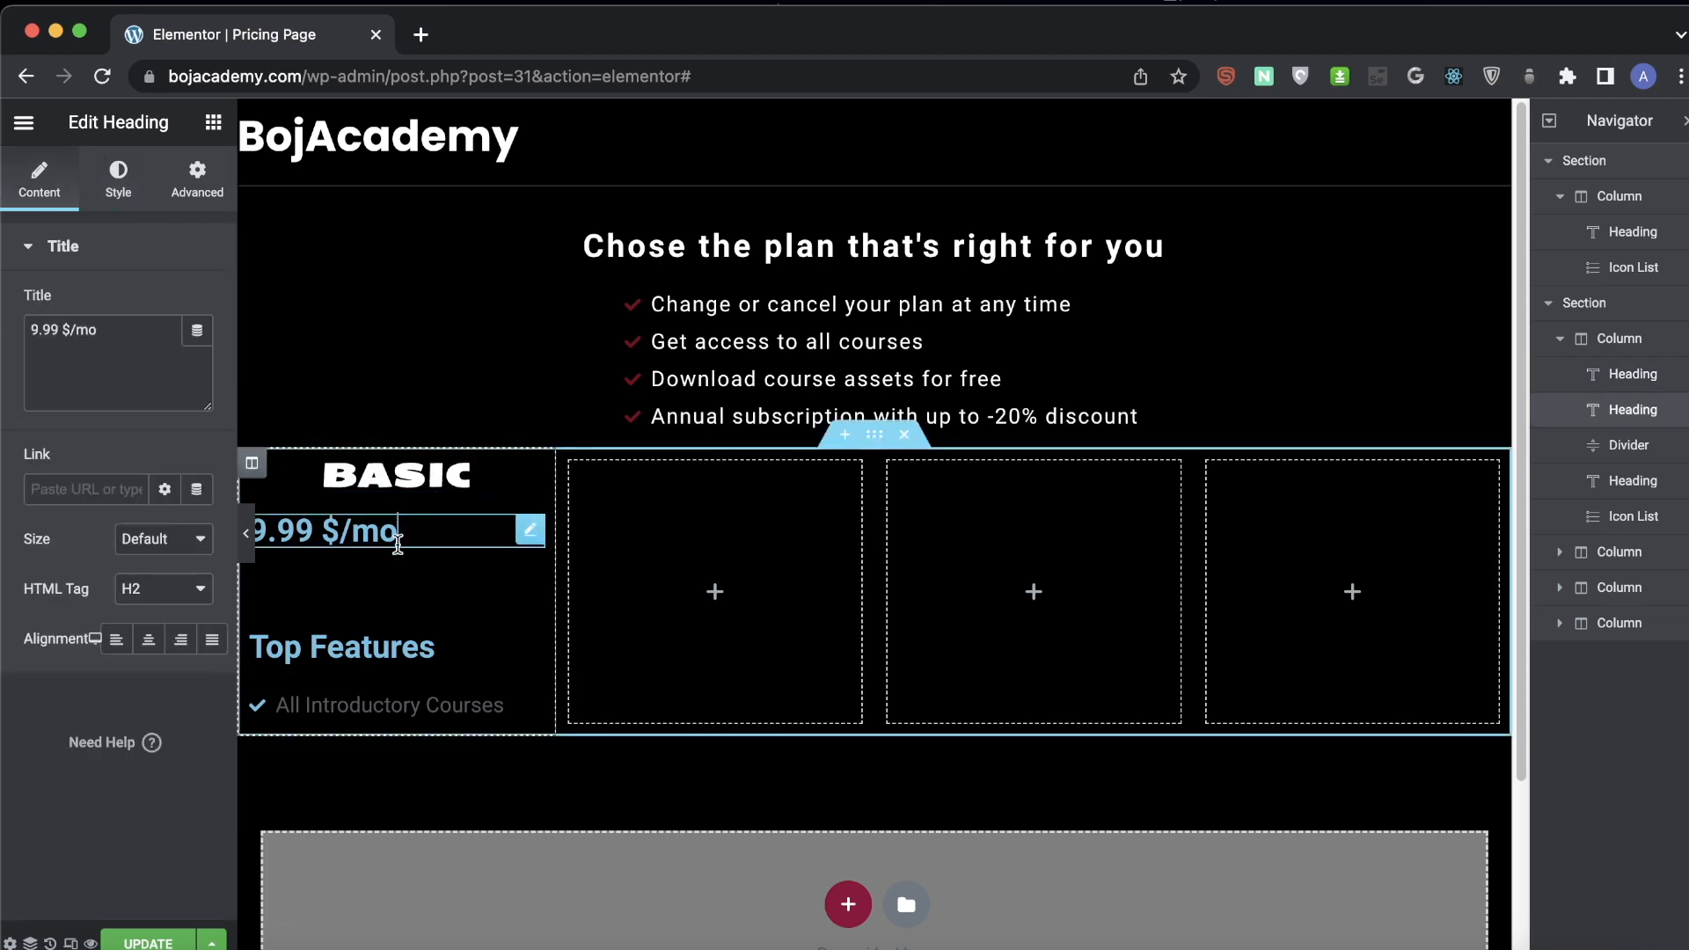
pyautogui.click(118, 177)
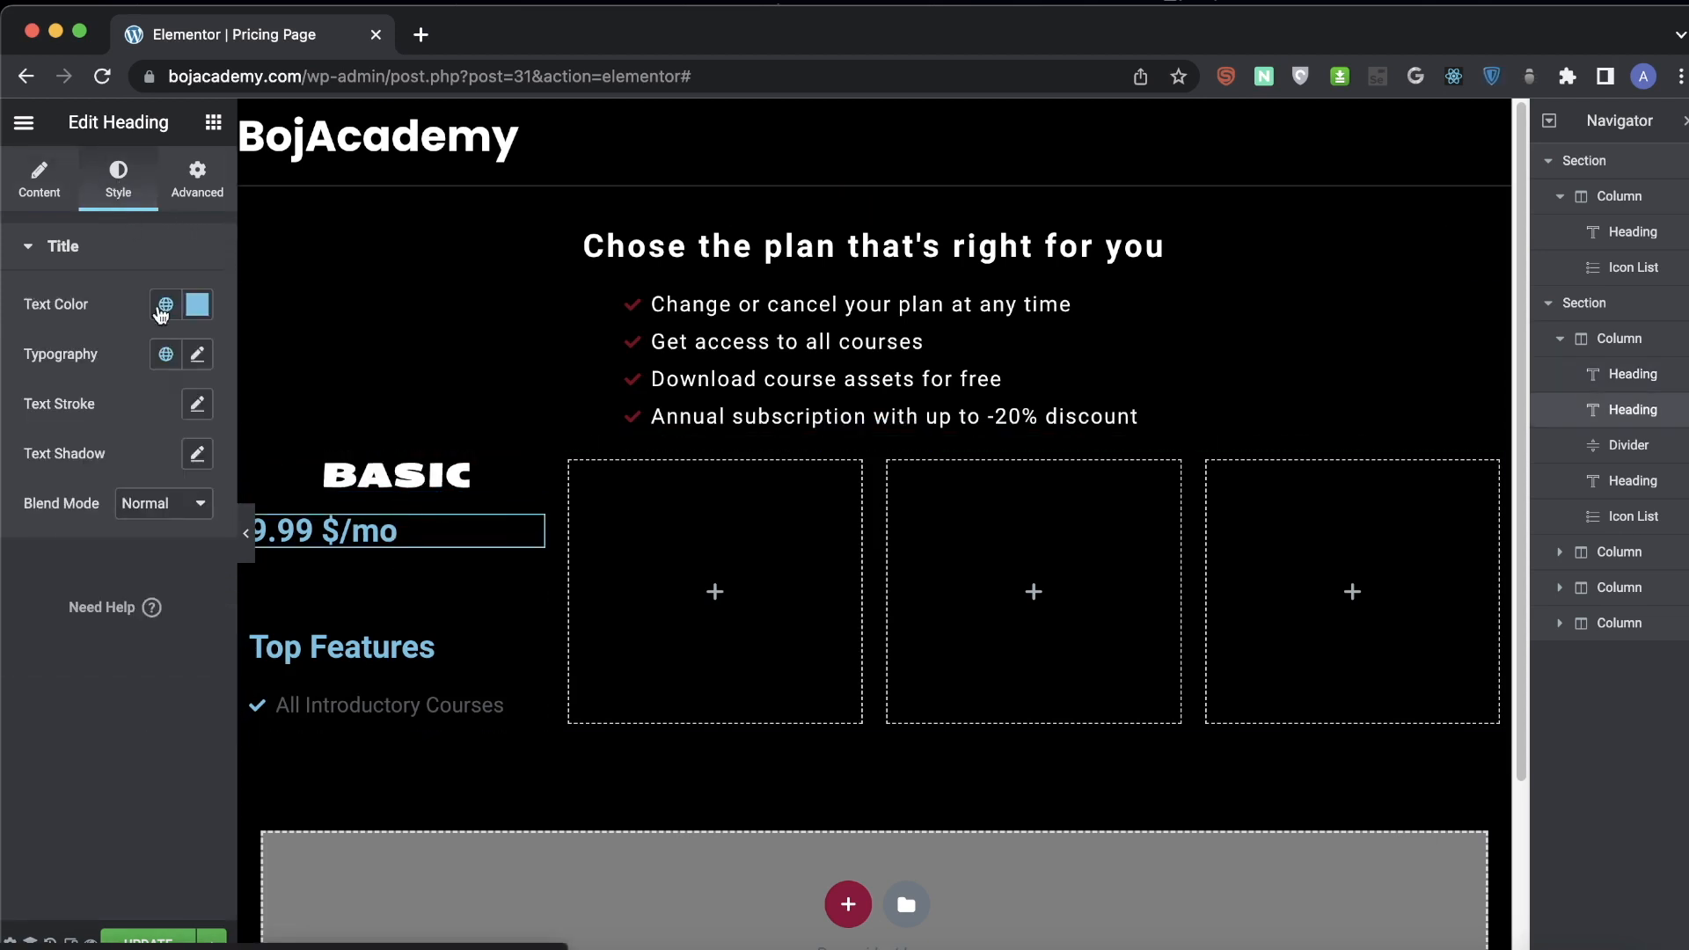
pyautogui.click(198, 306)
pyautogui.moveTo(110, 409)
pyautogui.mouseDown()
pyautogui.moveTo(68, 400)
pyautogui.moveTo(49, 434)
pyautogui.mouseUp()
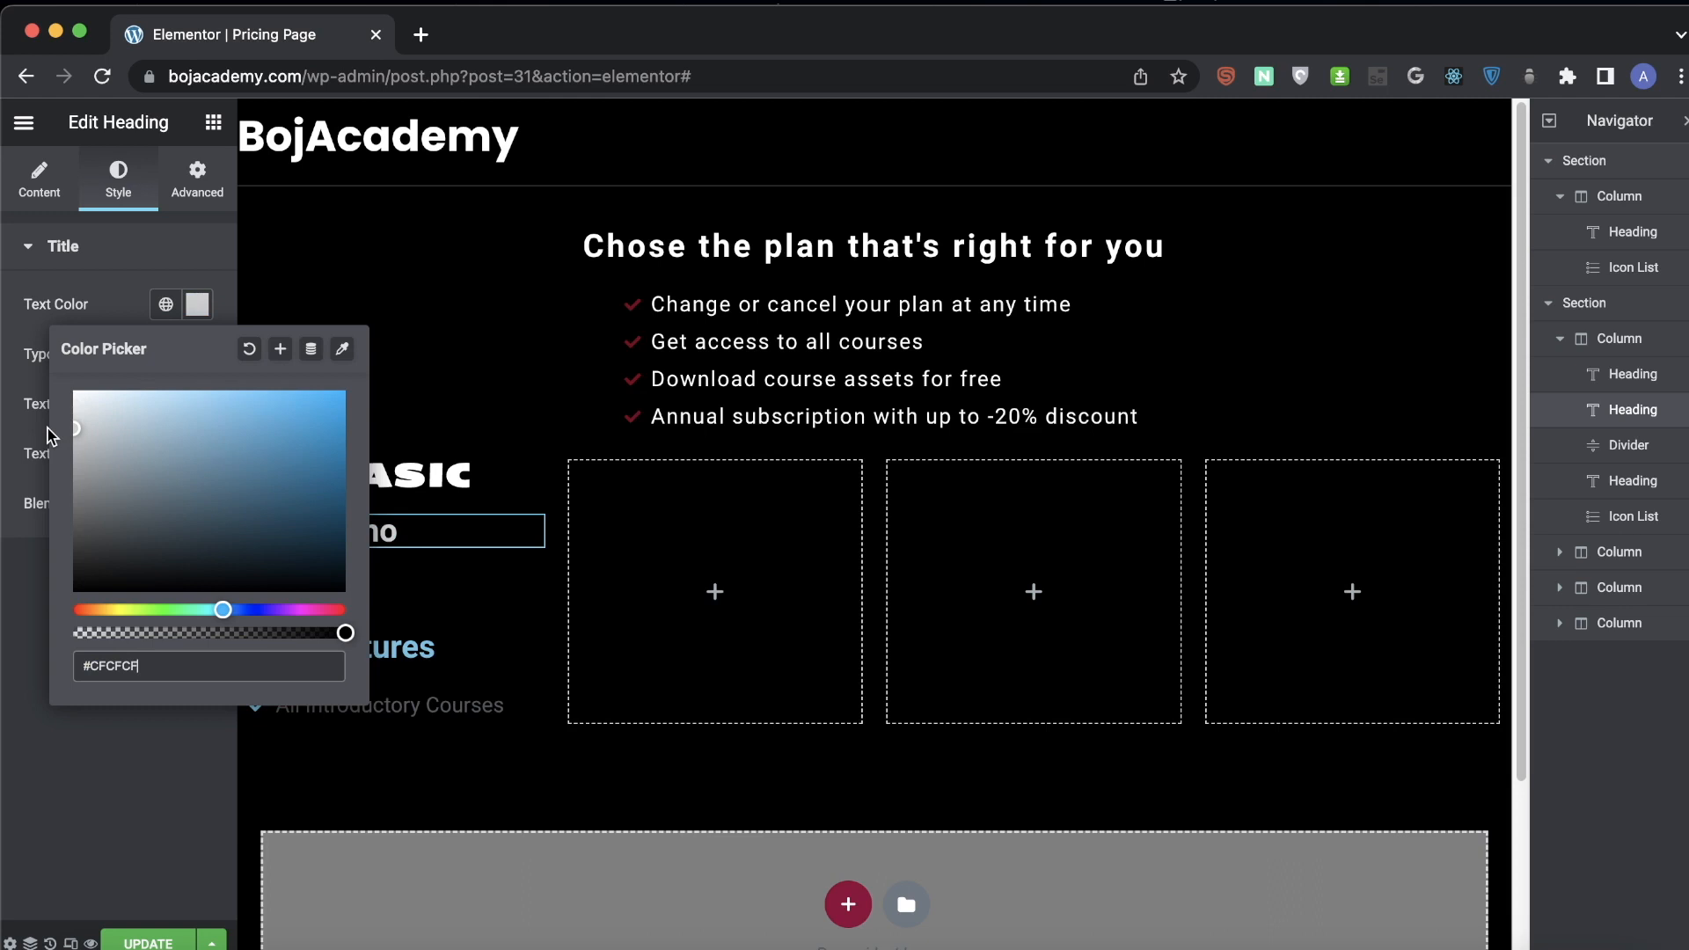
# - Center the "9.99 $/mo" price heading in the first column
pyautogui.click(138, 739)
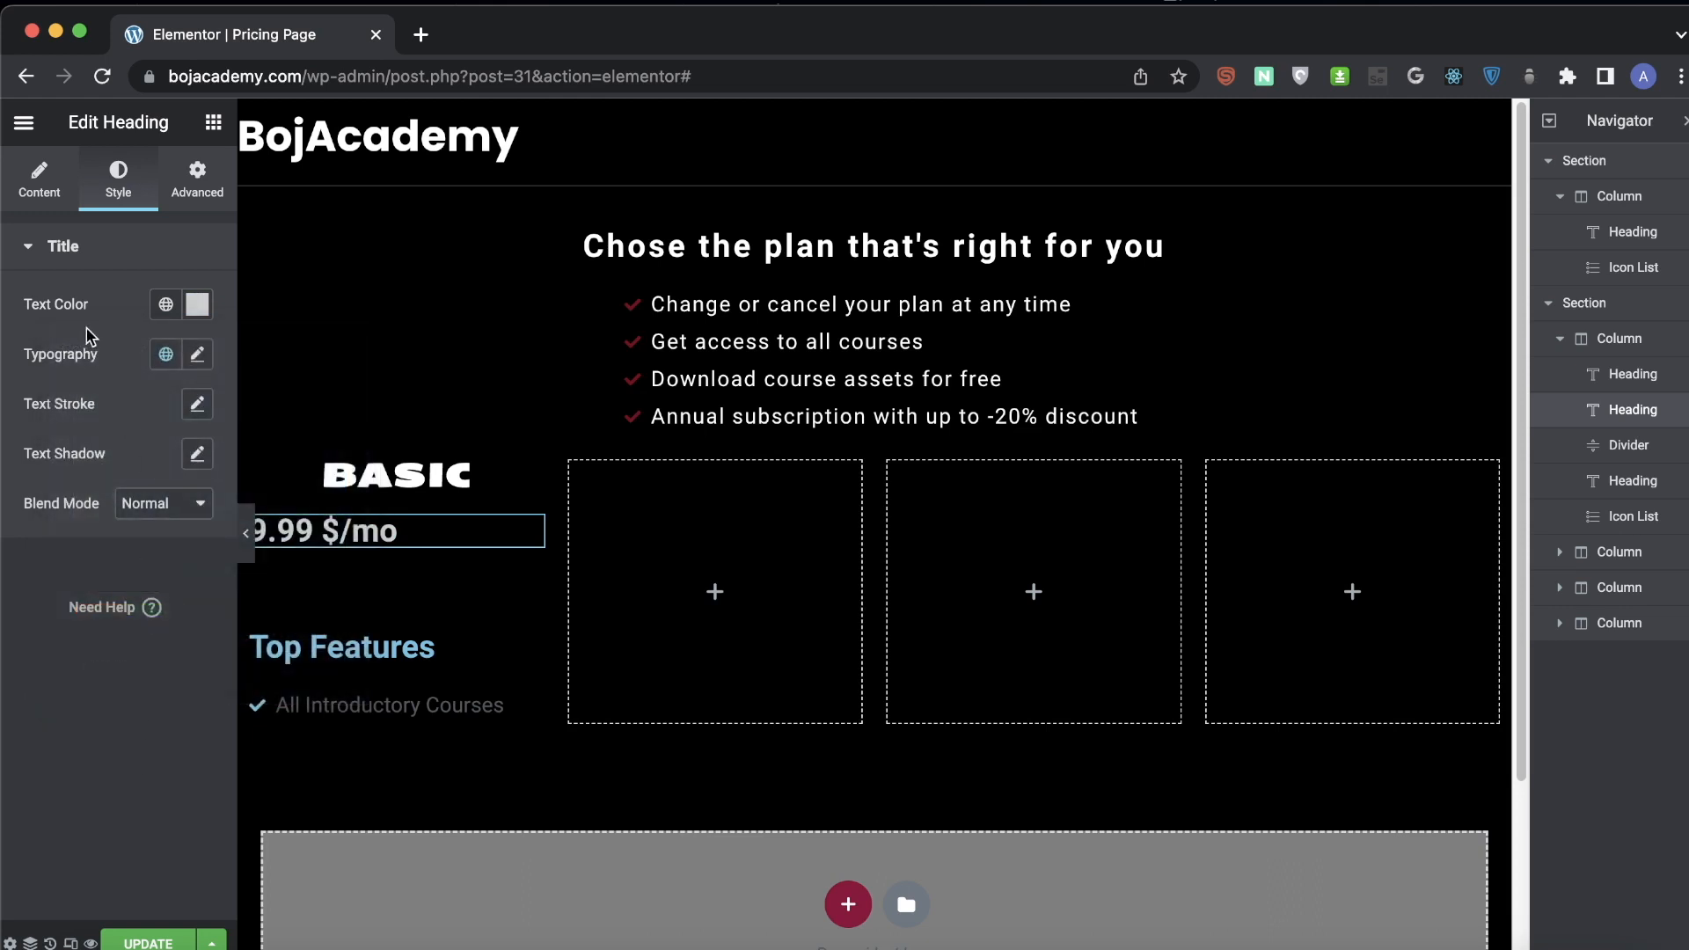
pyautogui.click(19, 179)
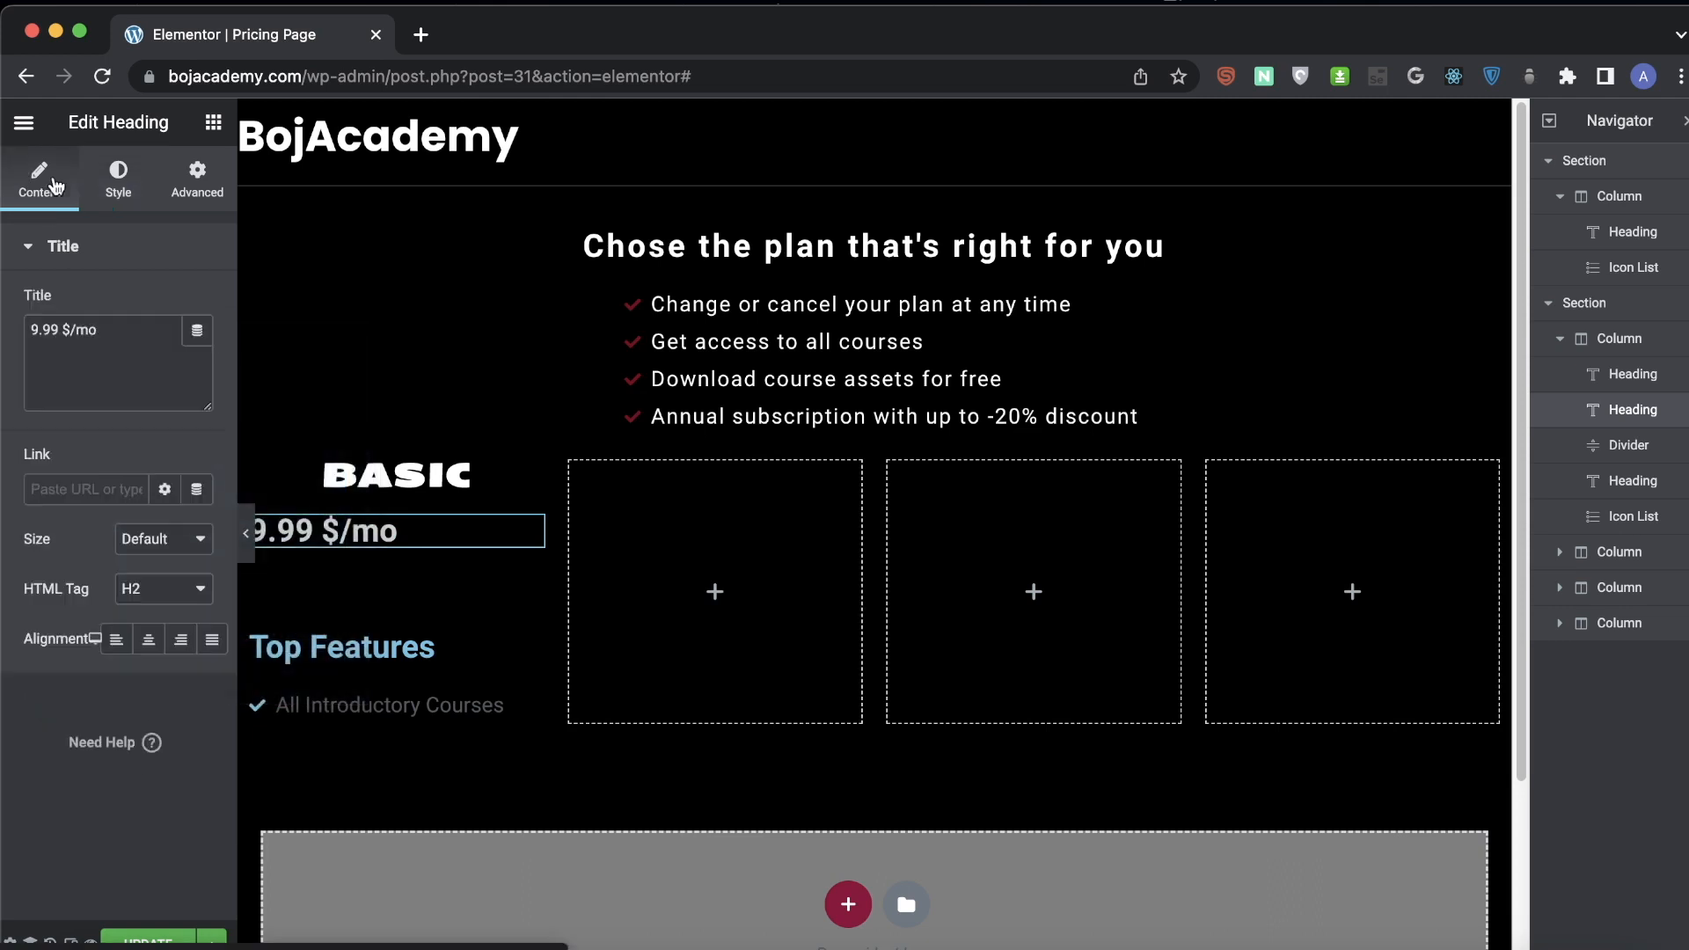
pyautogui.click(151, 642)
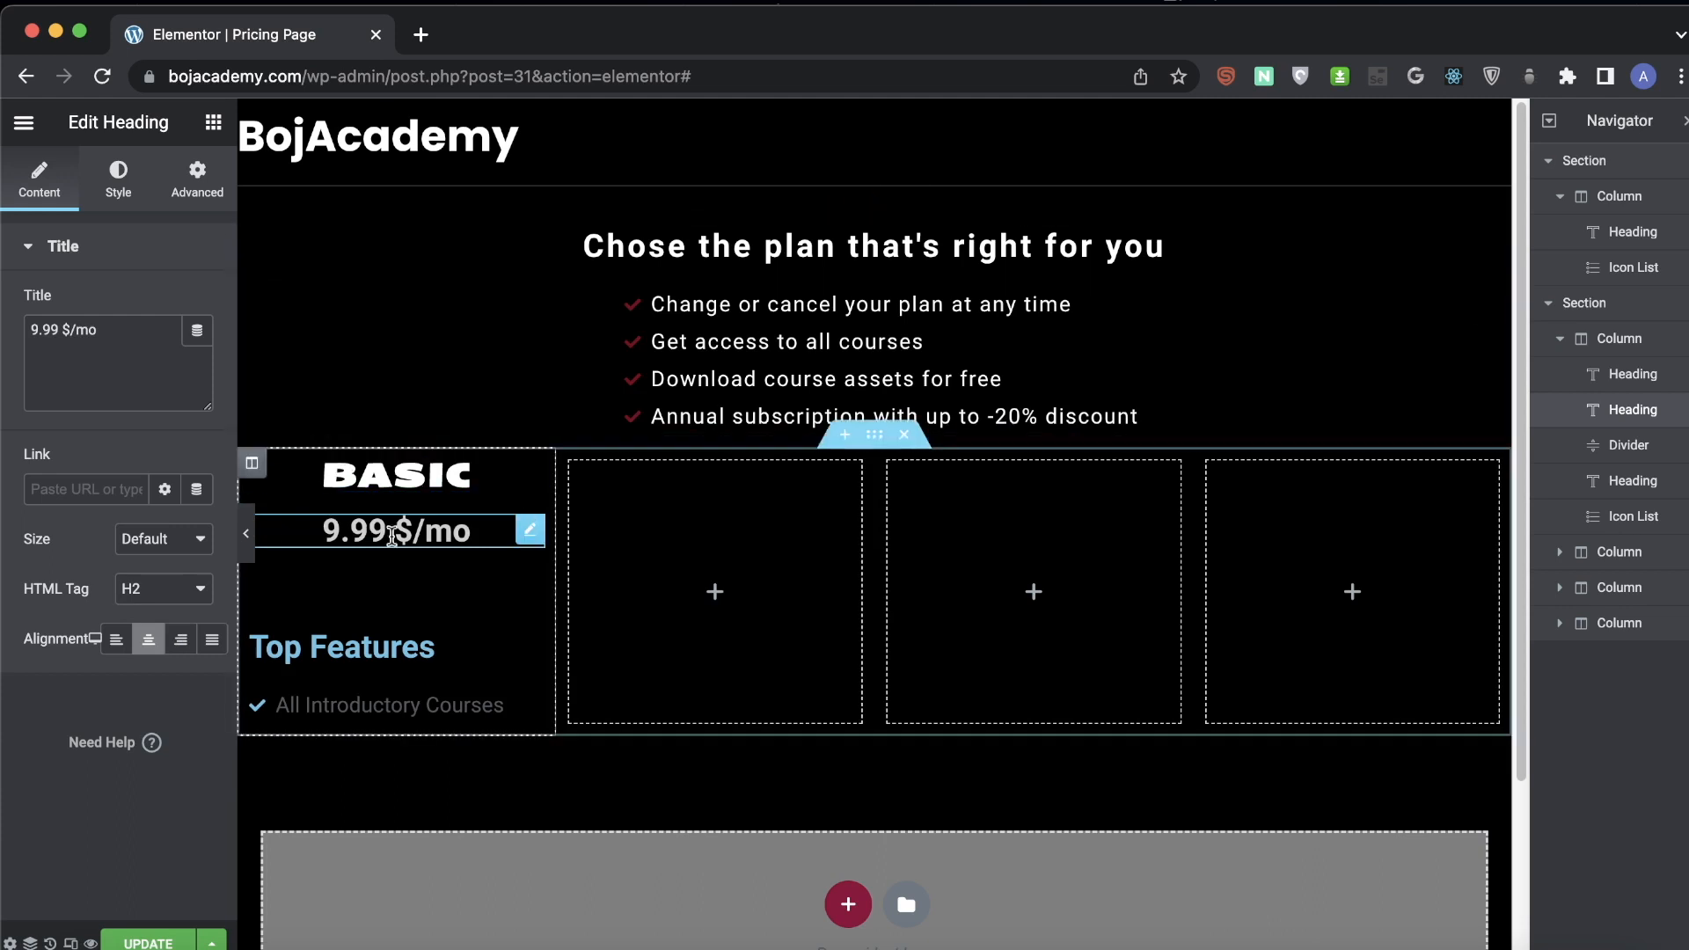
# - Move the dollar sign to the front of the price heading so its text is "$ 9.99/mo"
pyautogui.click(72, 333)
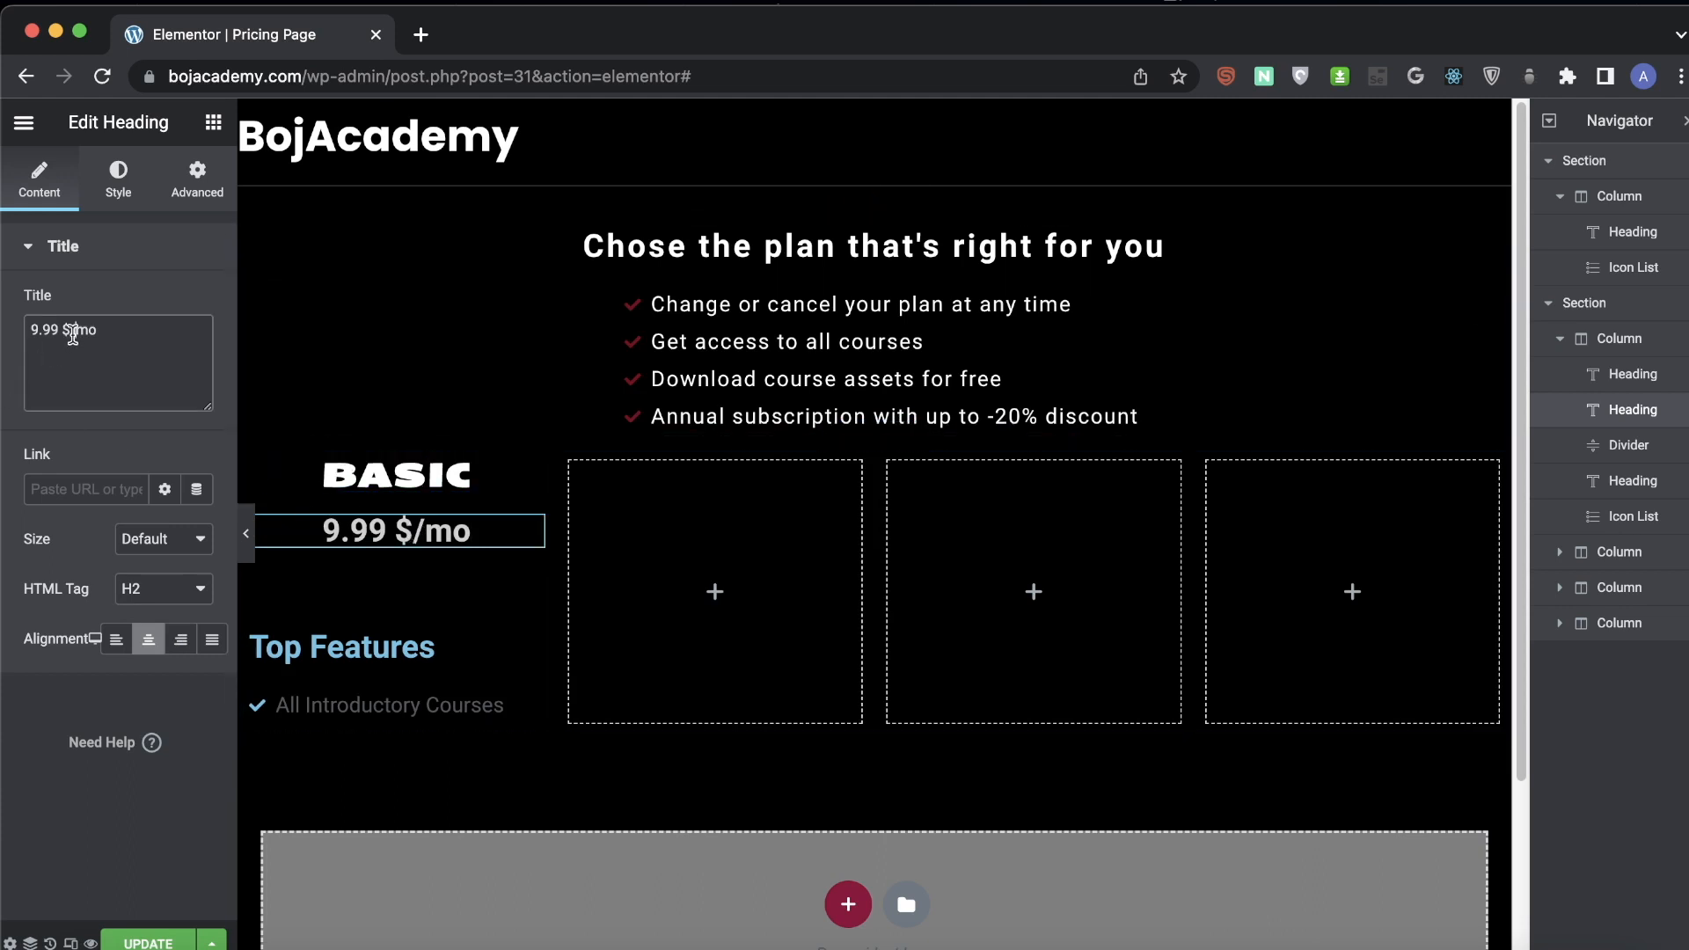
pyautogui.press('BackSpace')
pyautogui.press('BackSpace')
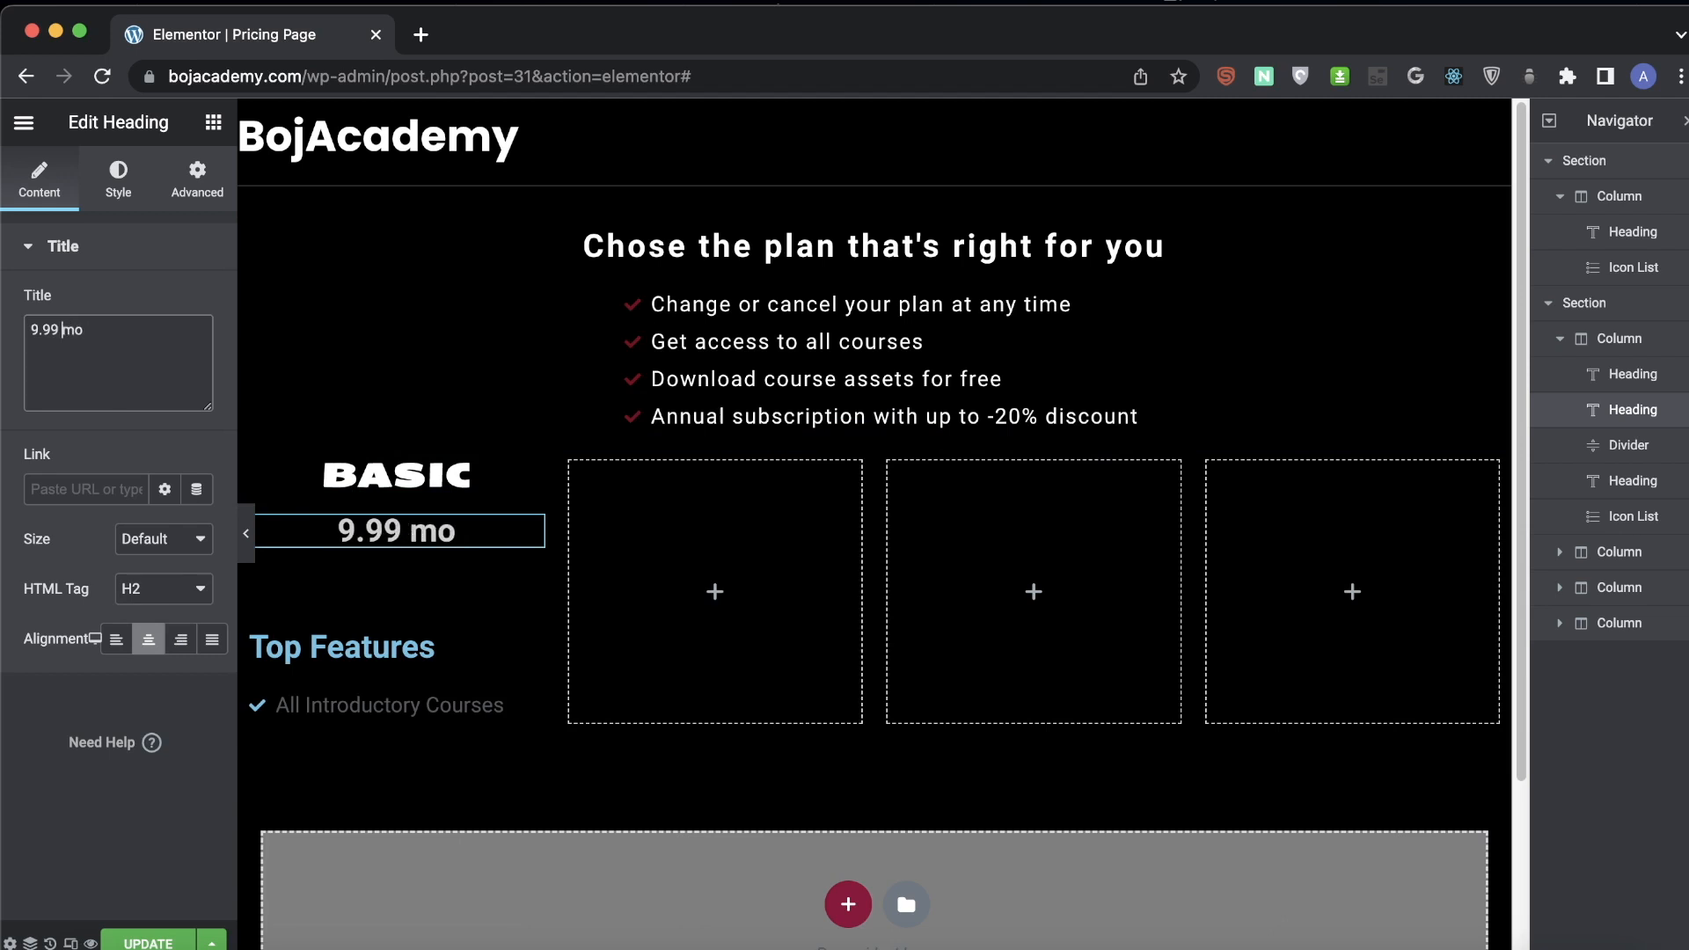
pyautogui.click(31, 330)
pyautogui.write('$')
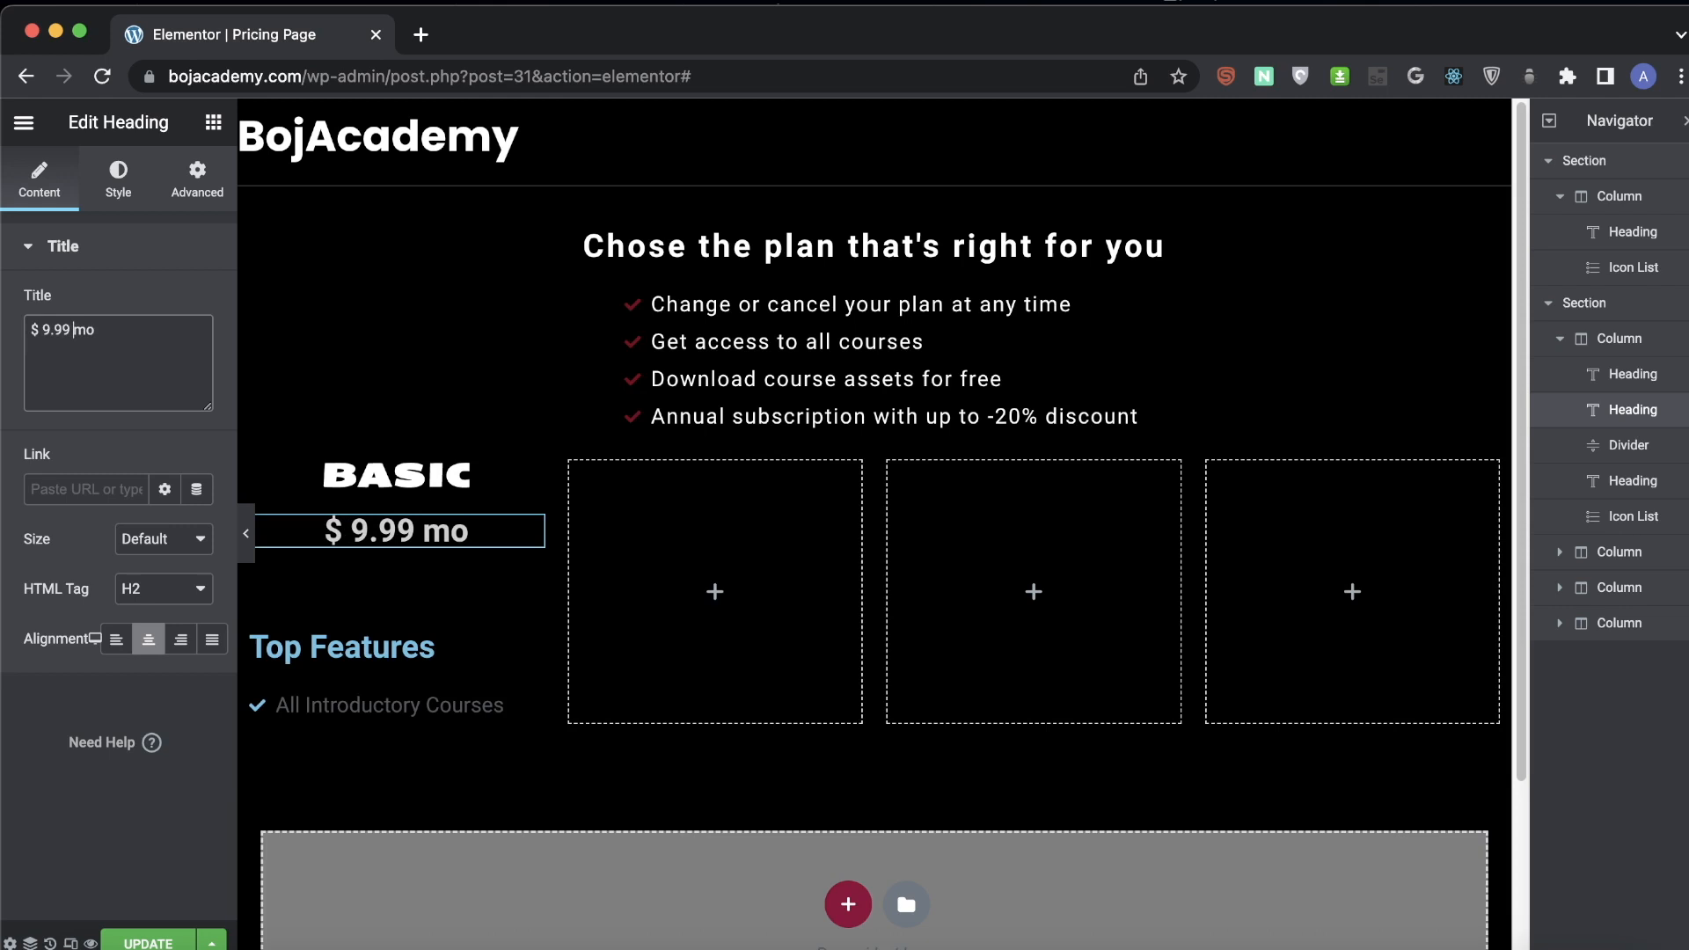
pyautogui.press('BackSpace')
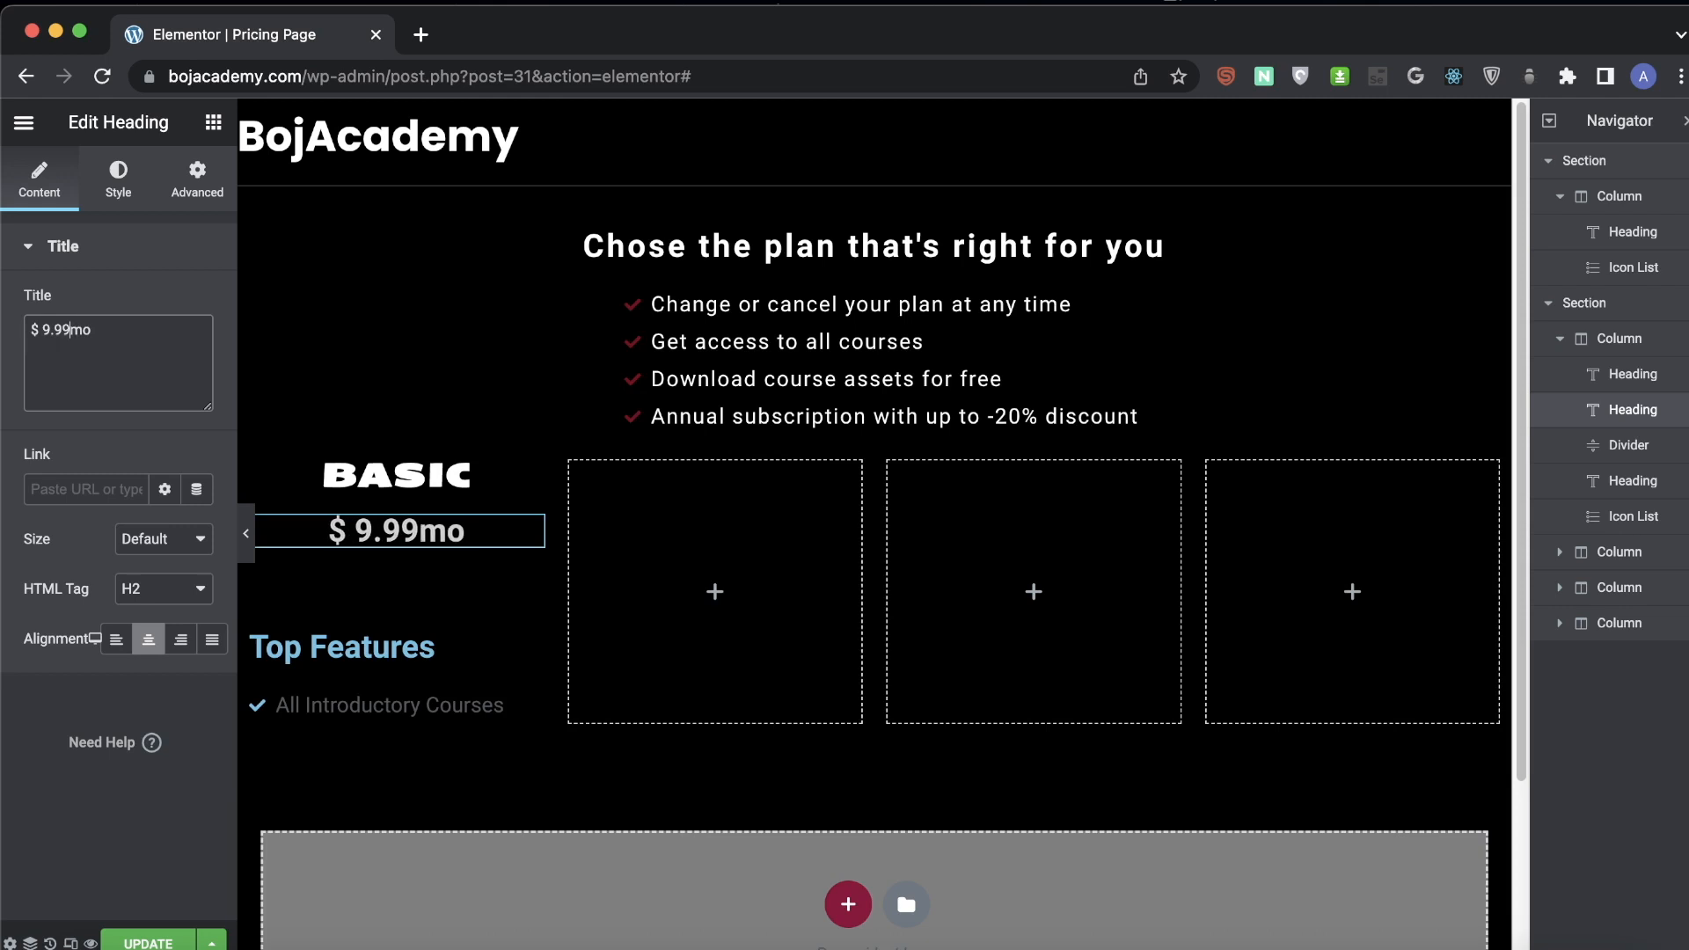
pyautogui.write('/')
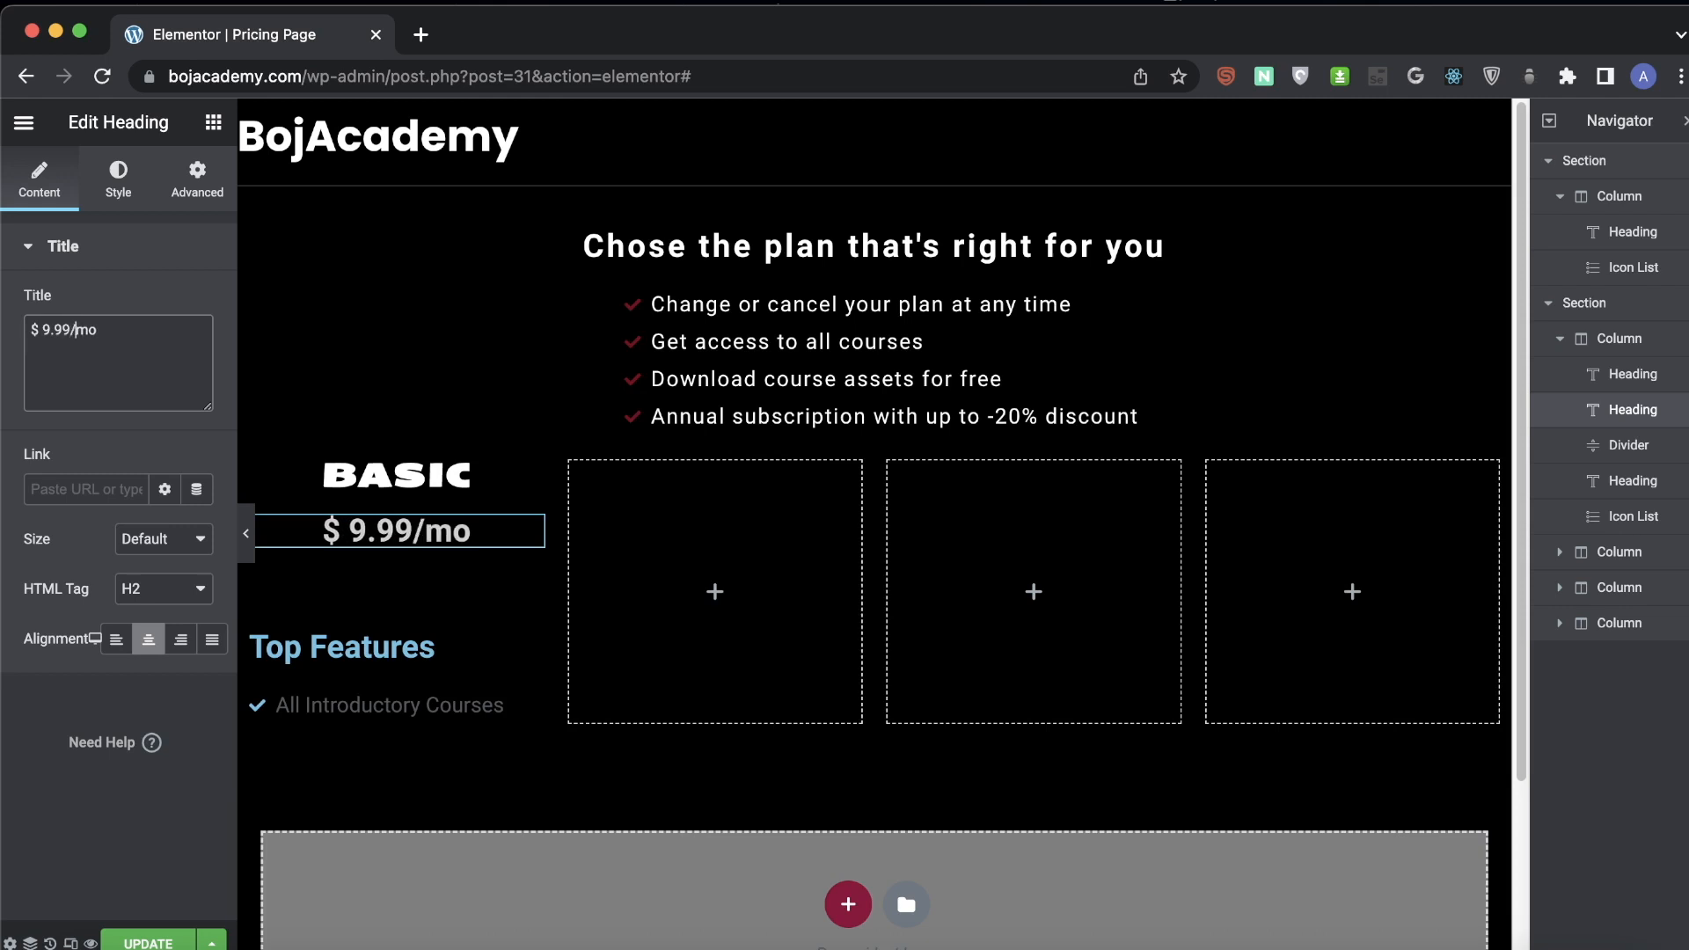
# - Set the color of the divider below the Basic price to white #FFFFFF
pyautogui.click(331, 601)
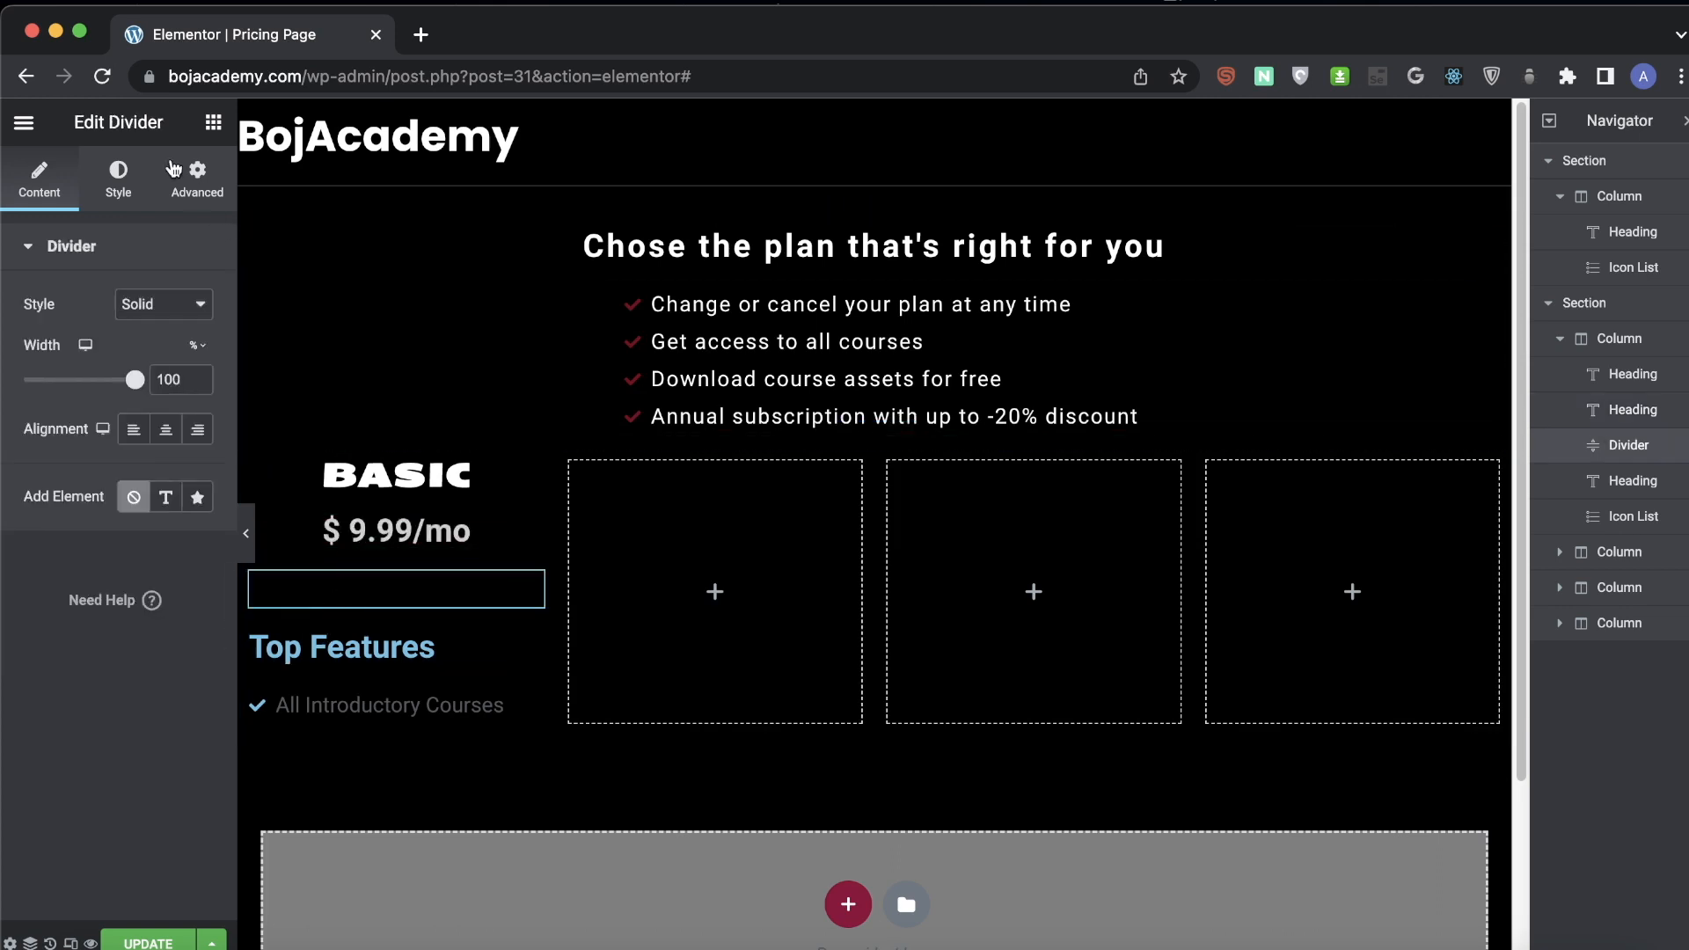
pyautogui.click(116, 192)
pyautogui.click(197, 304)
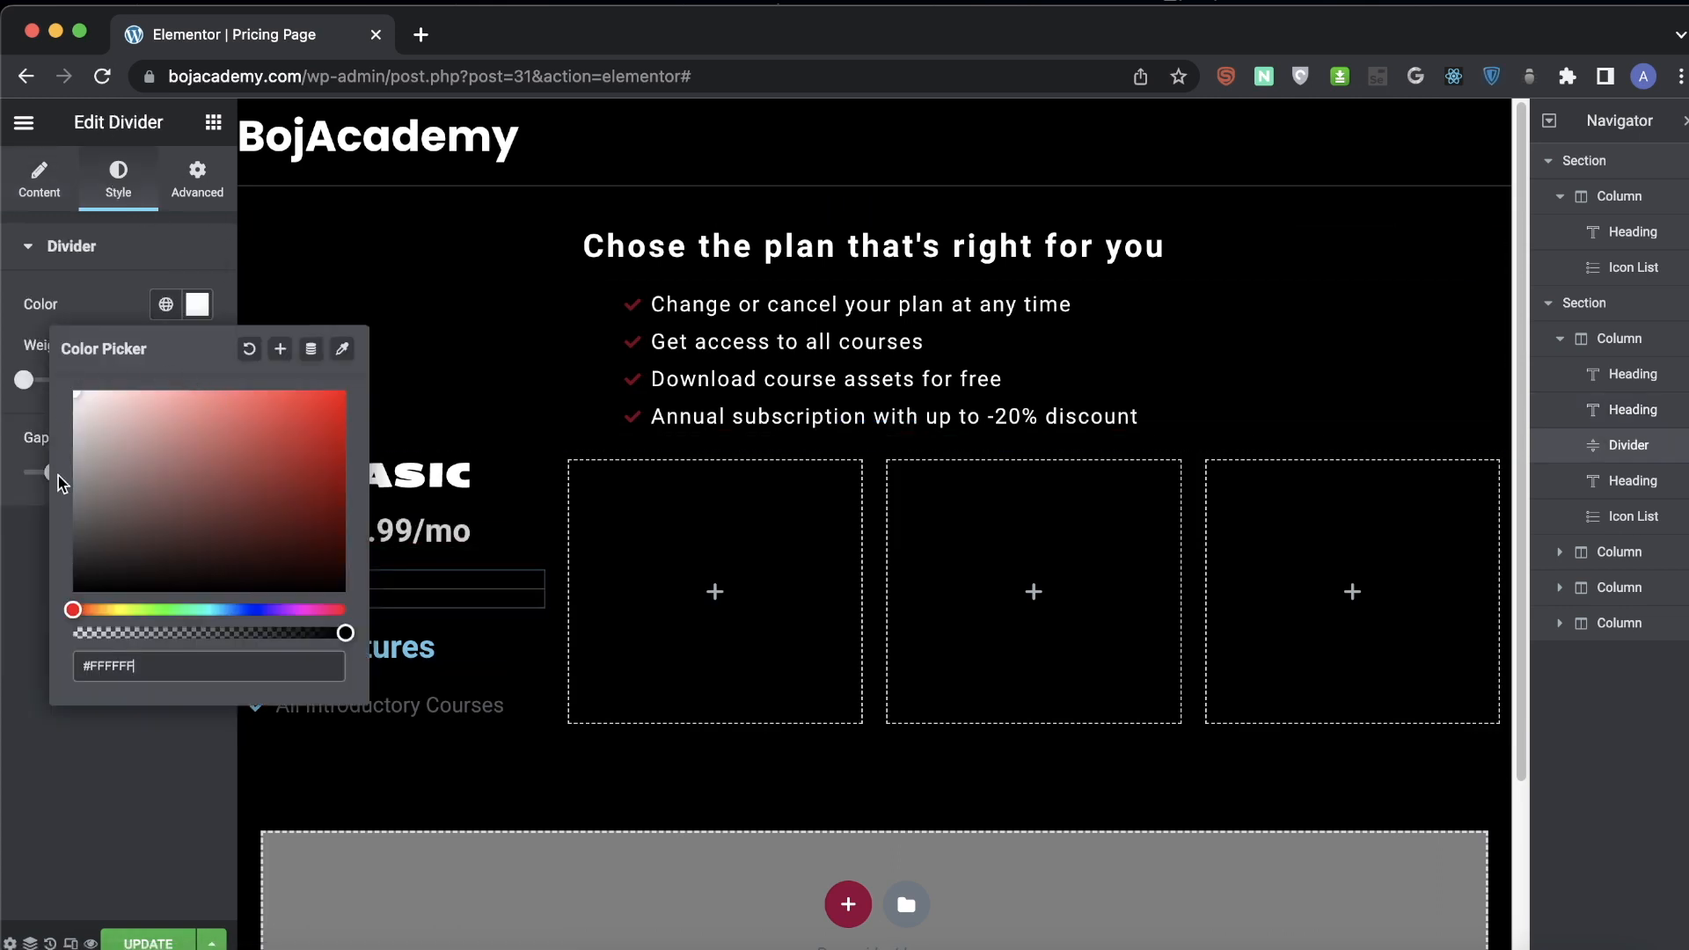
pyautogui.click(24, 594)
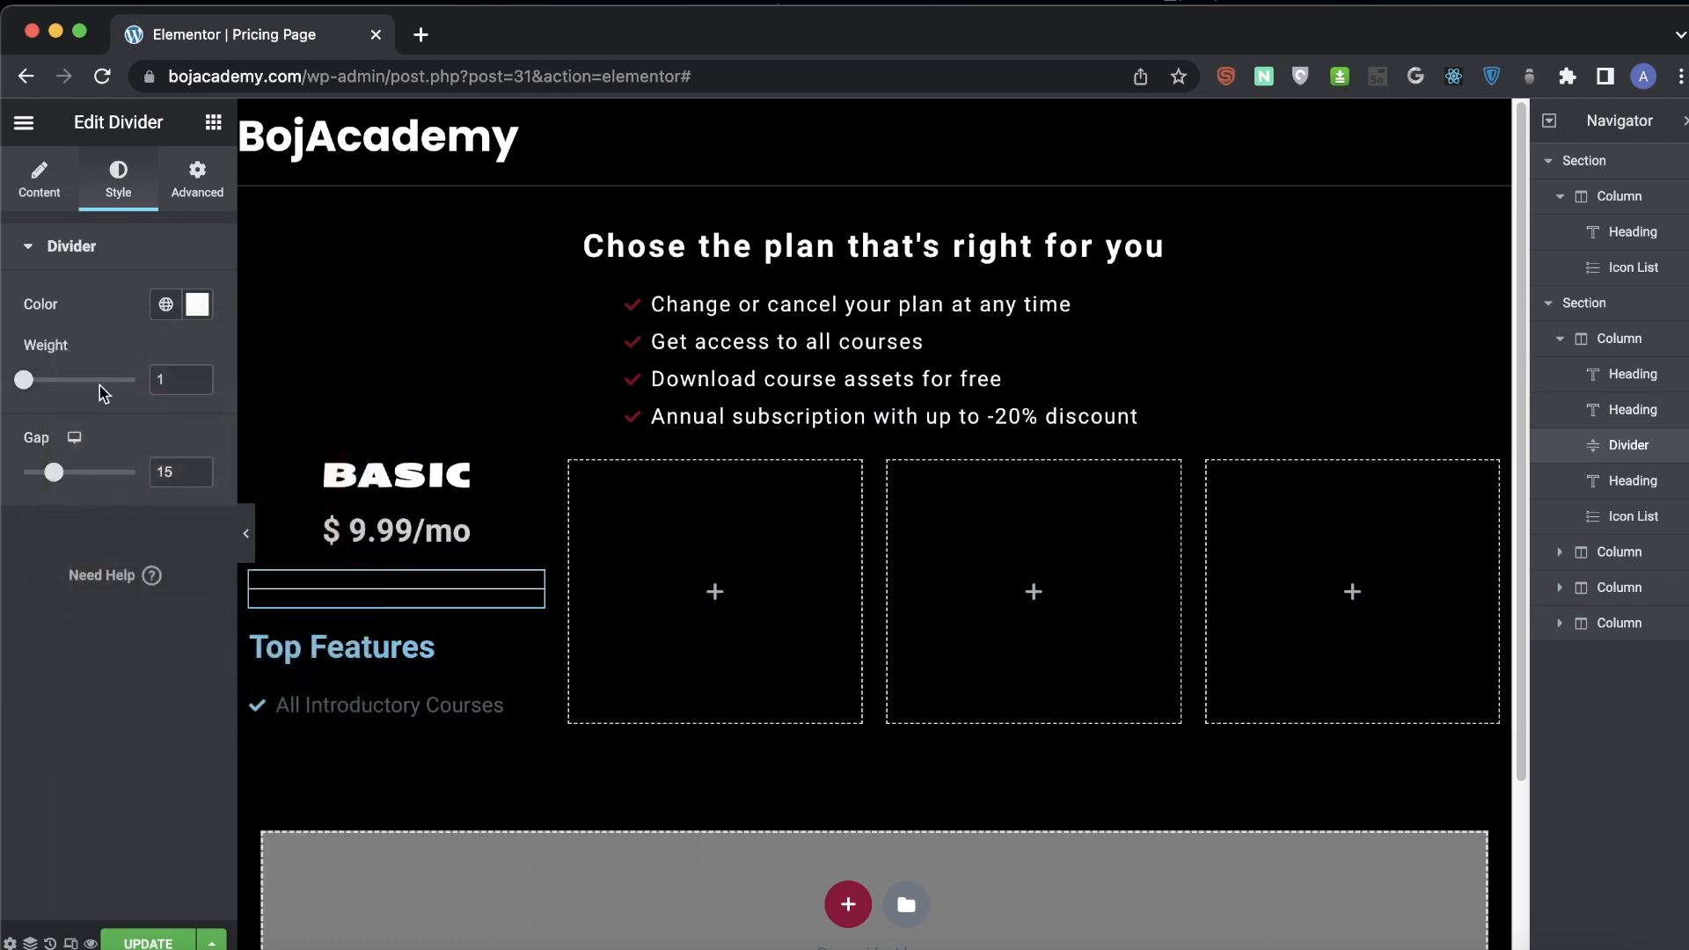
# - Increase the weight of the divider below the Basic price to 1,8
pyautogui.click(180, 379)
pyautogui.write(',1')
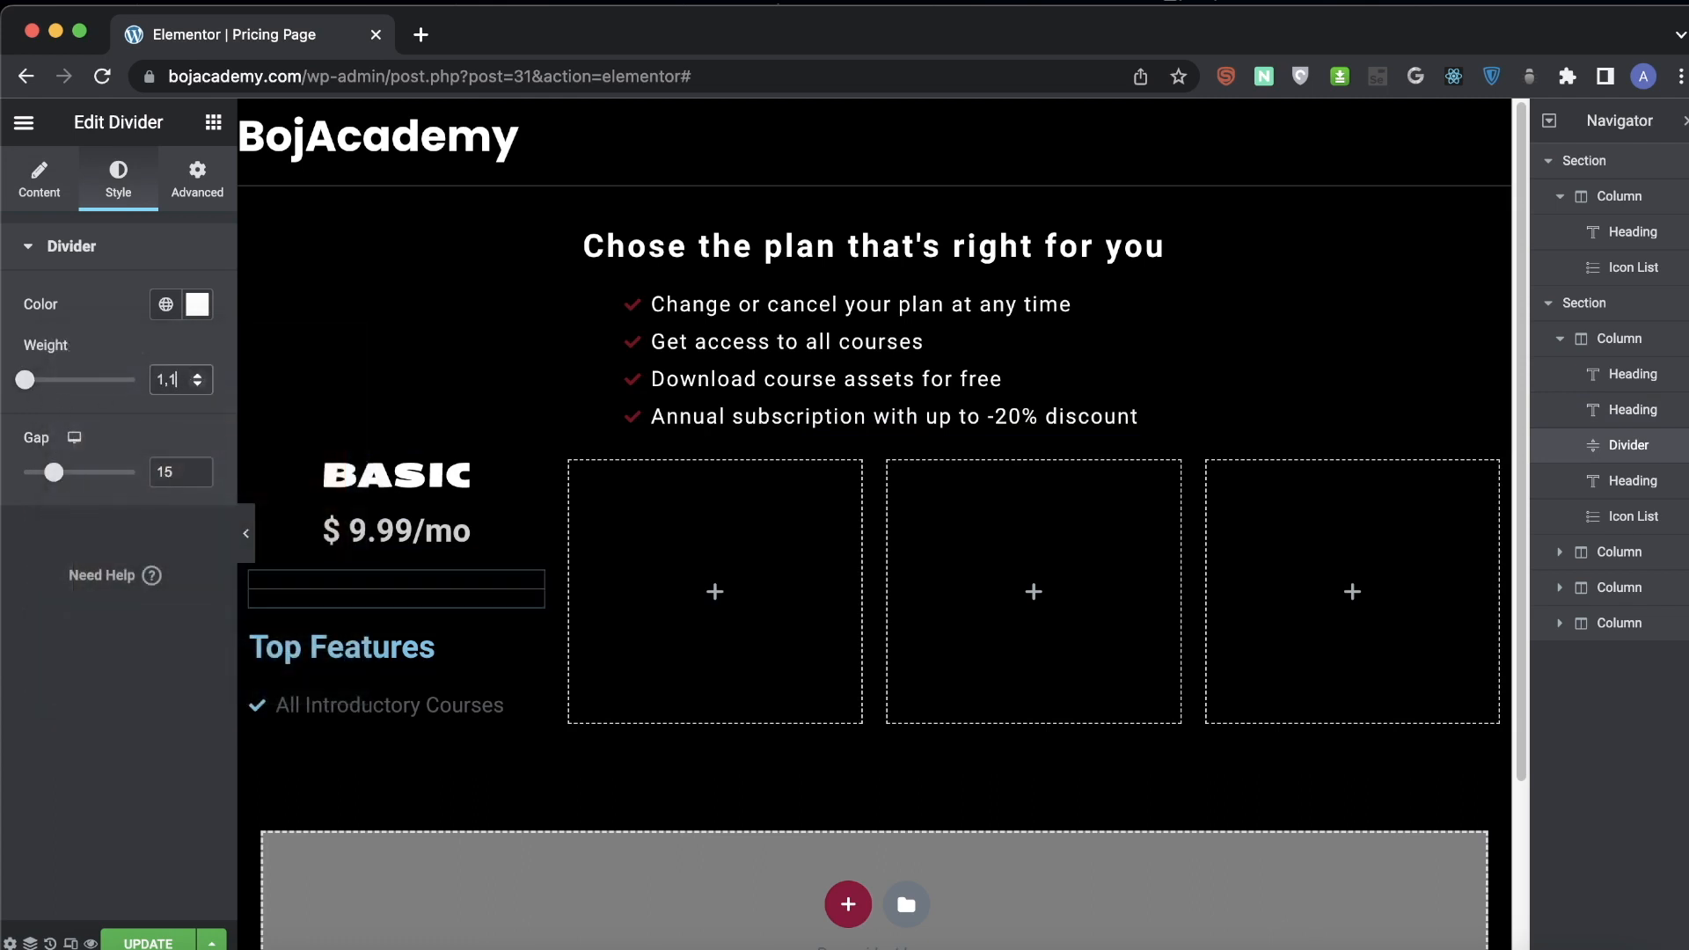
pyautogui.press('Up')
pyautogui.press('Up')
pyautogui.press('Up')
pyautogui.press('Up')
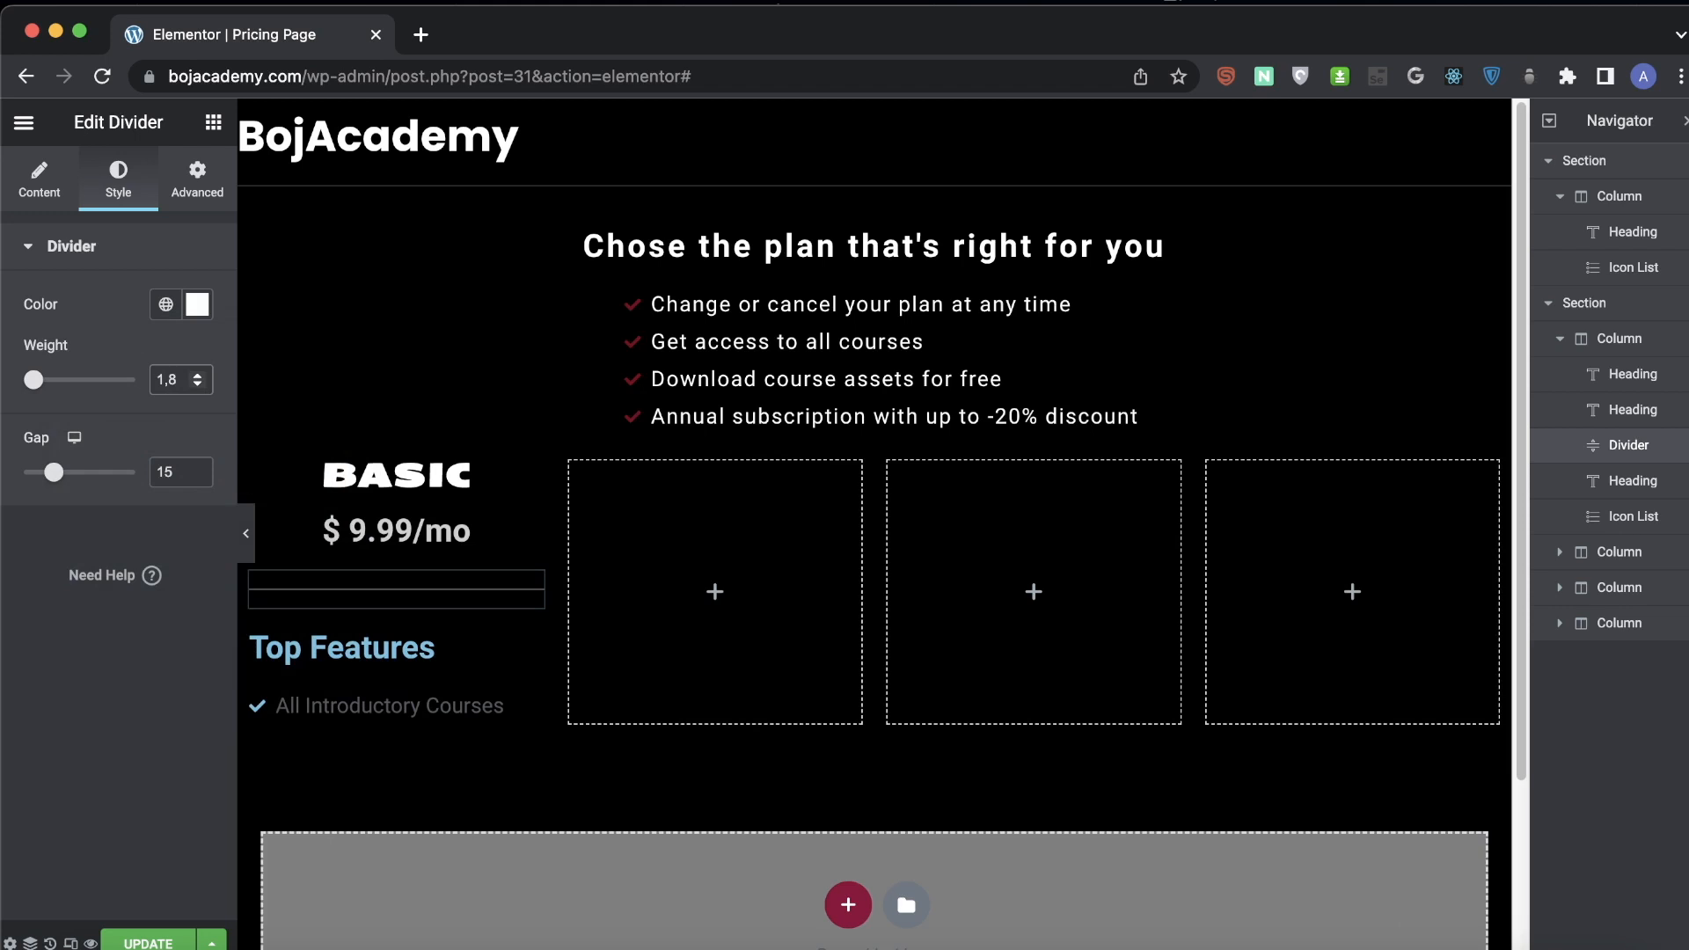
# - Set the text color of the "Top Features" heading to white #FFFFFF
pyautogui.click(378, 649)
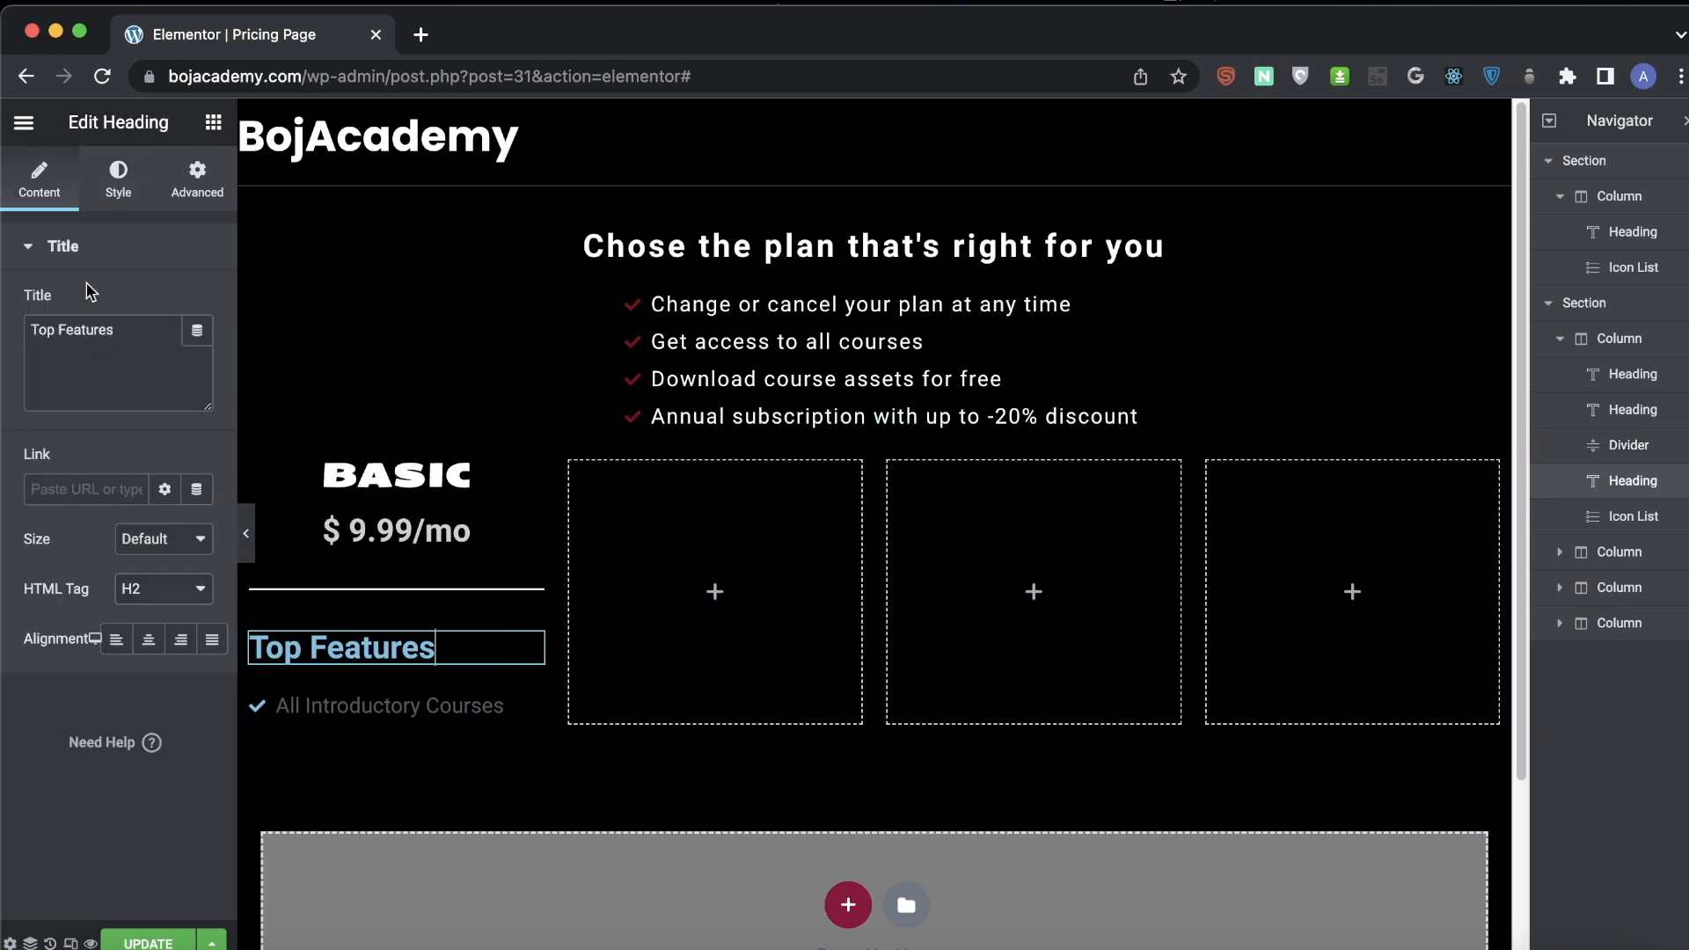
pyautogui.click(121, 173)
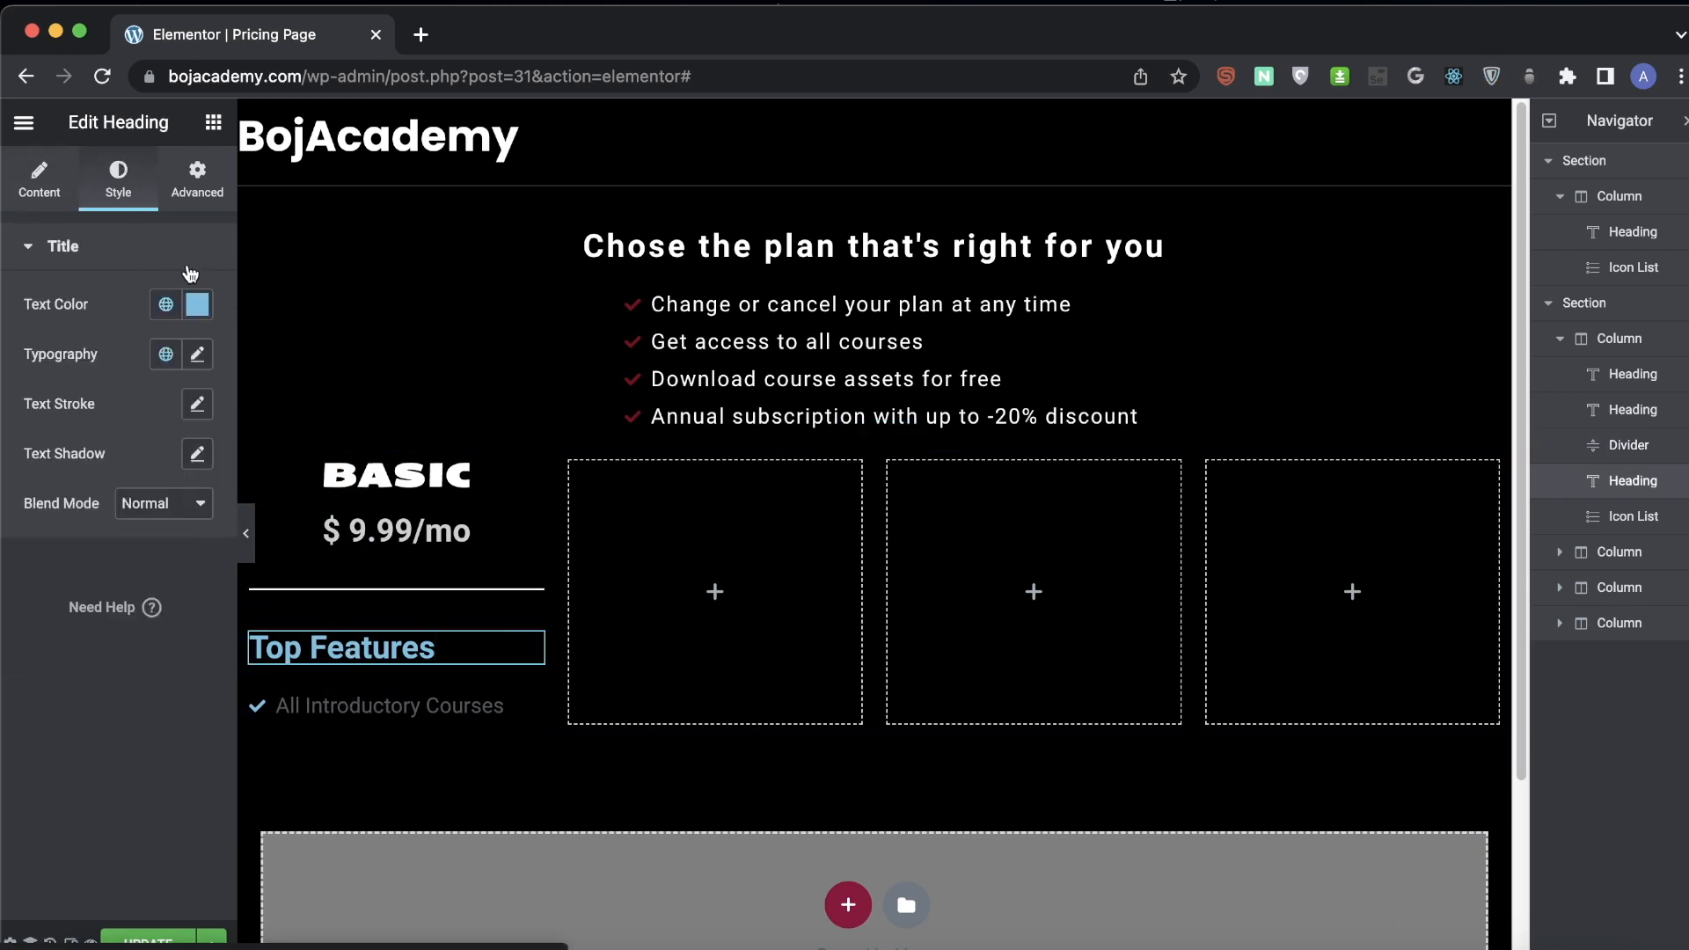
pyautogui.click(198, 305)
pyautogui.moveTo(92, 403); pyautogui.dragTo(64, 383)
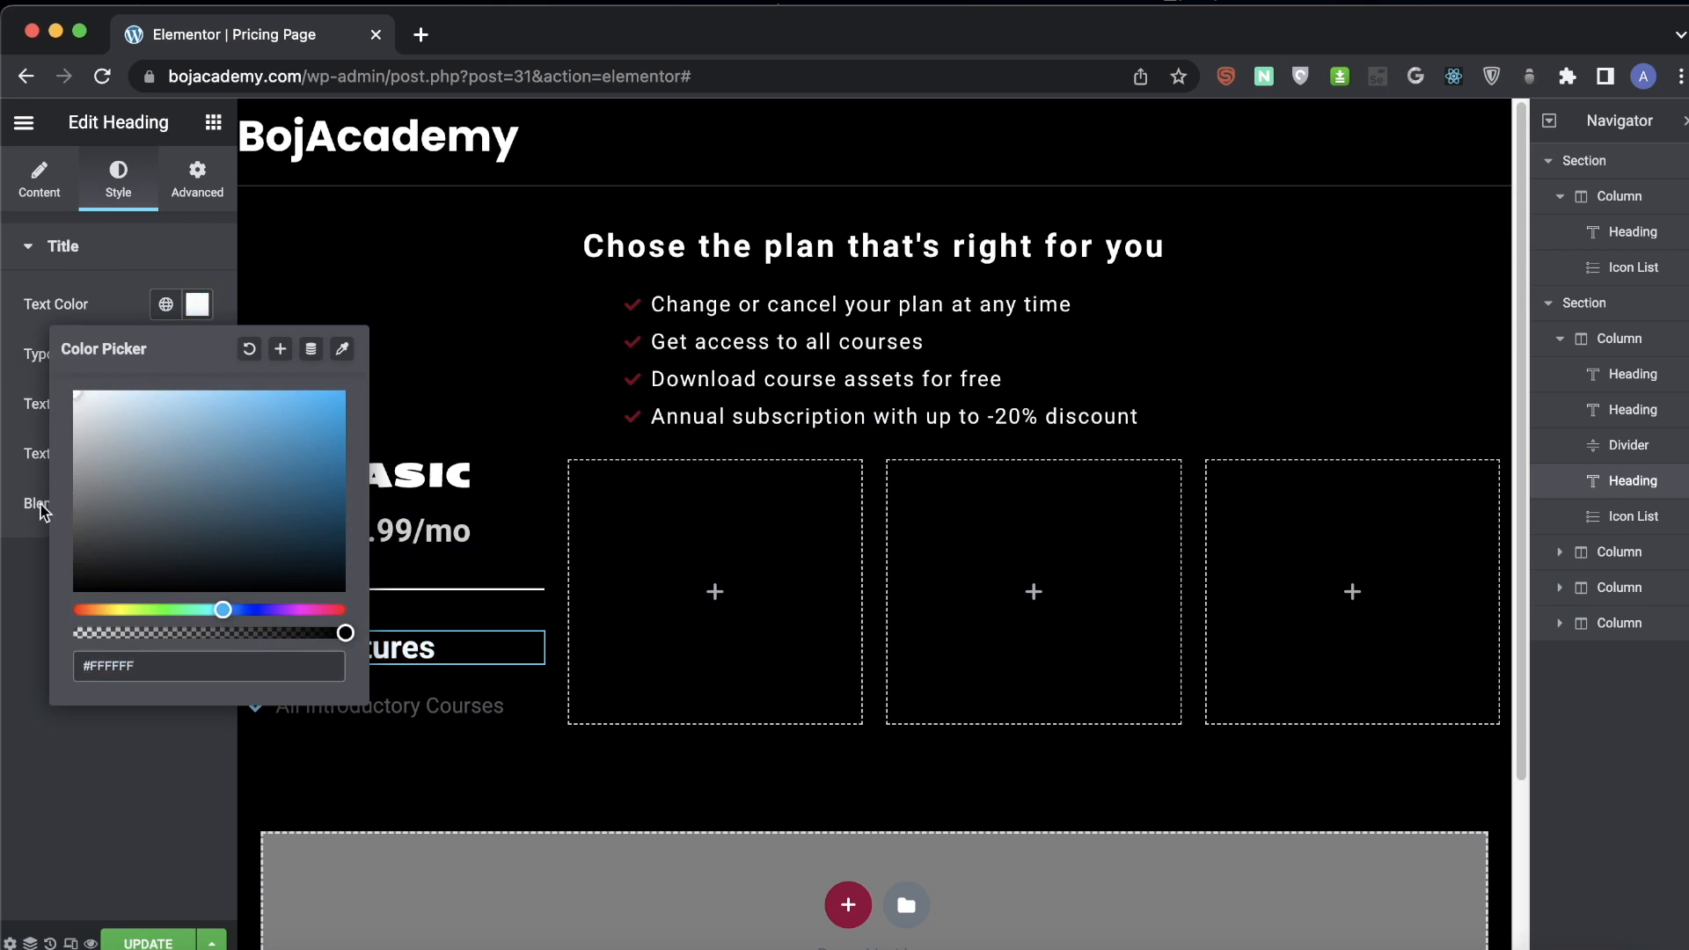
pyautogui.click(22, 632)
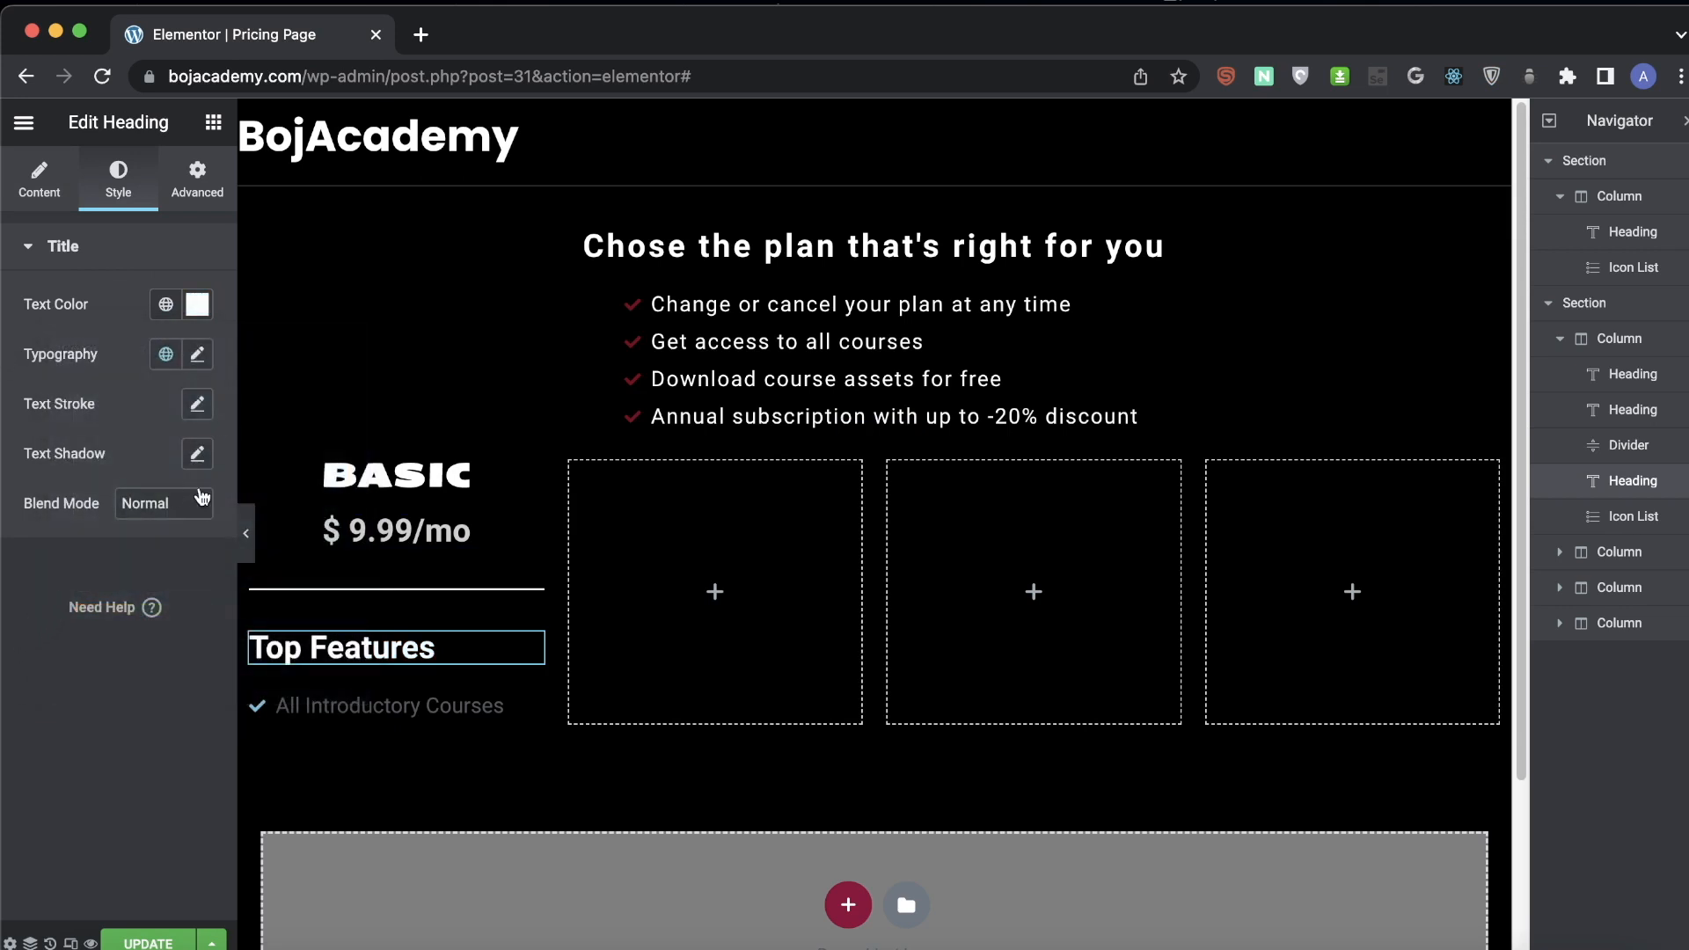
# - Set the font size of the "Top Features" heading to 18 px
pyautogui.click(197, 355)
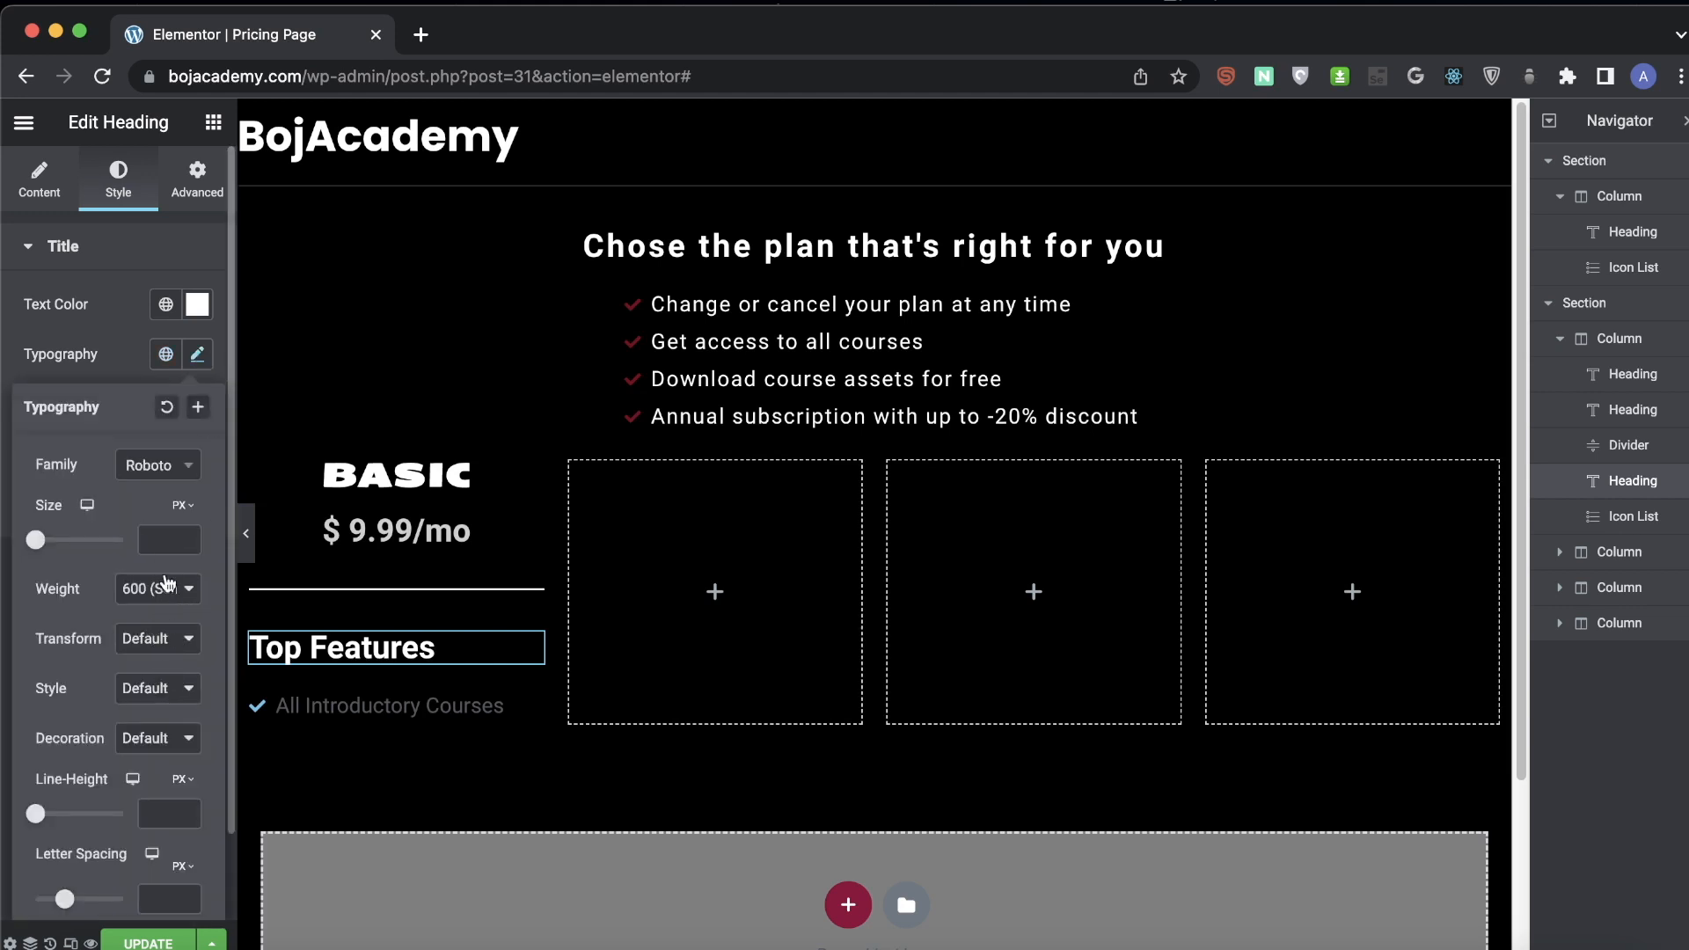
pyautogui.moveTo(40, 545); pyautogui.dragTo(47, 549)
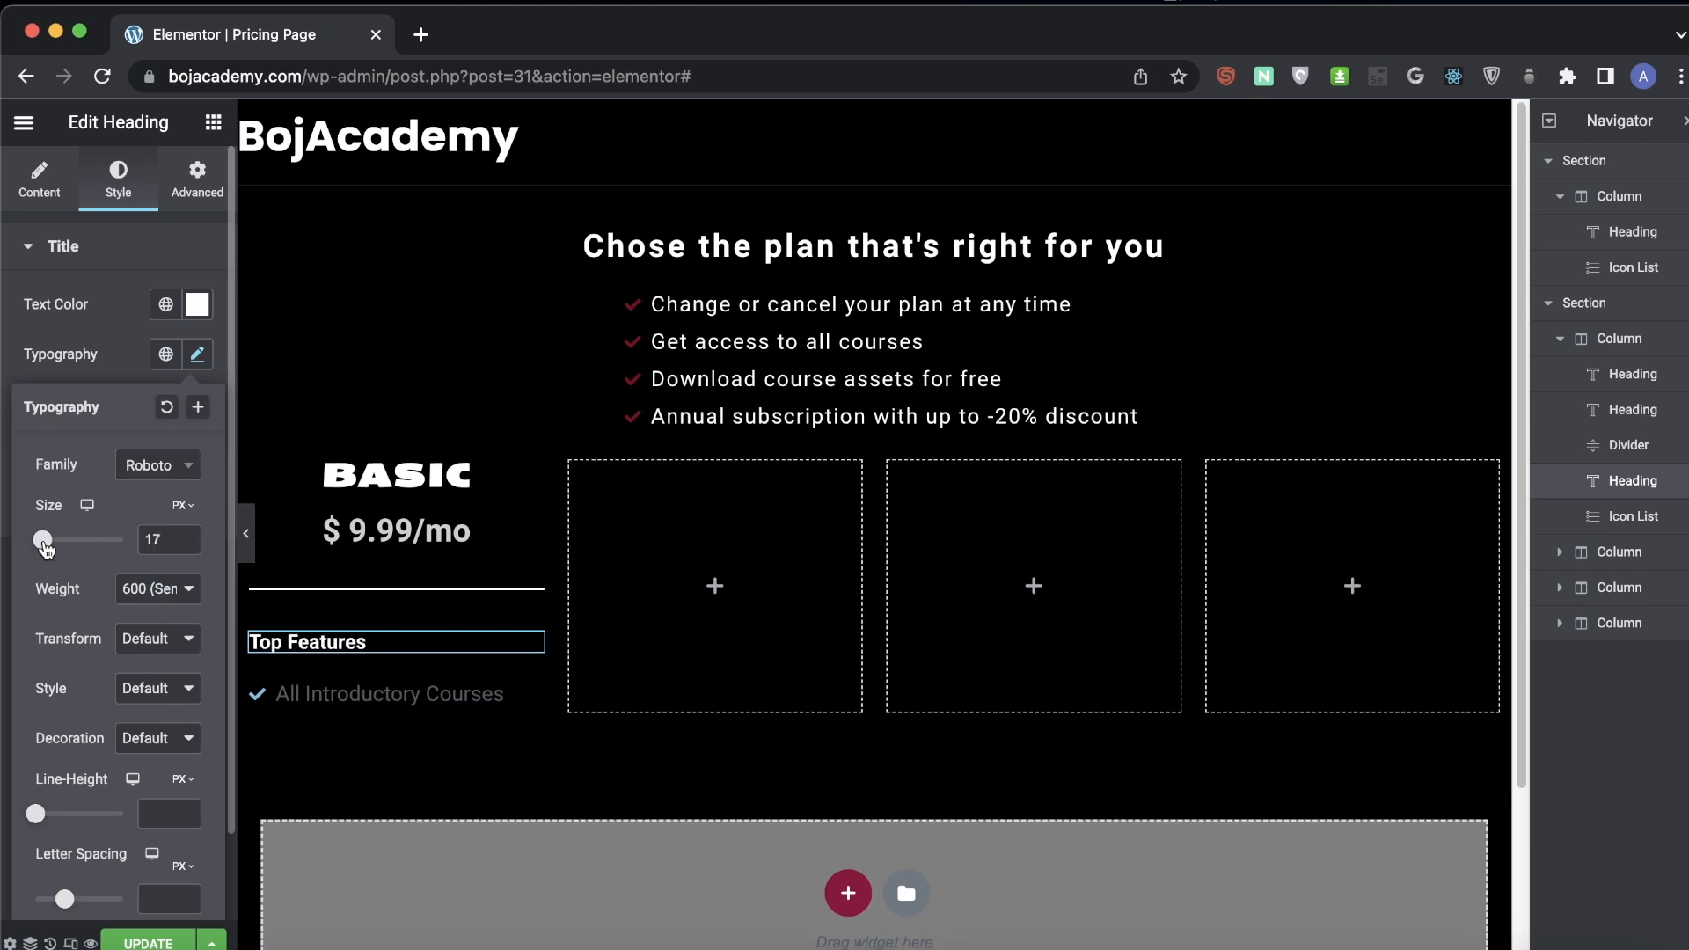
pyautogui.press('Up')
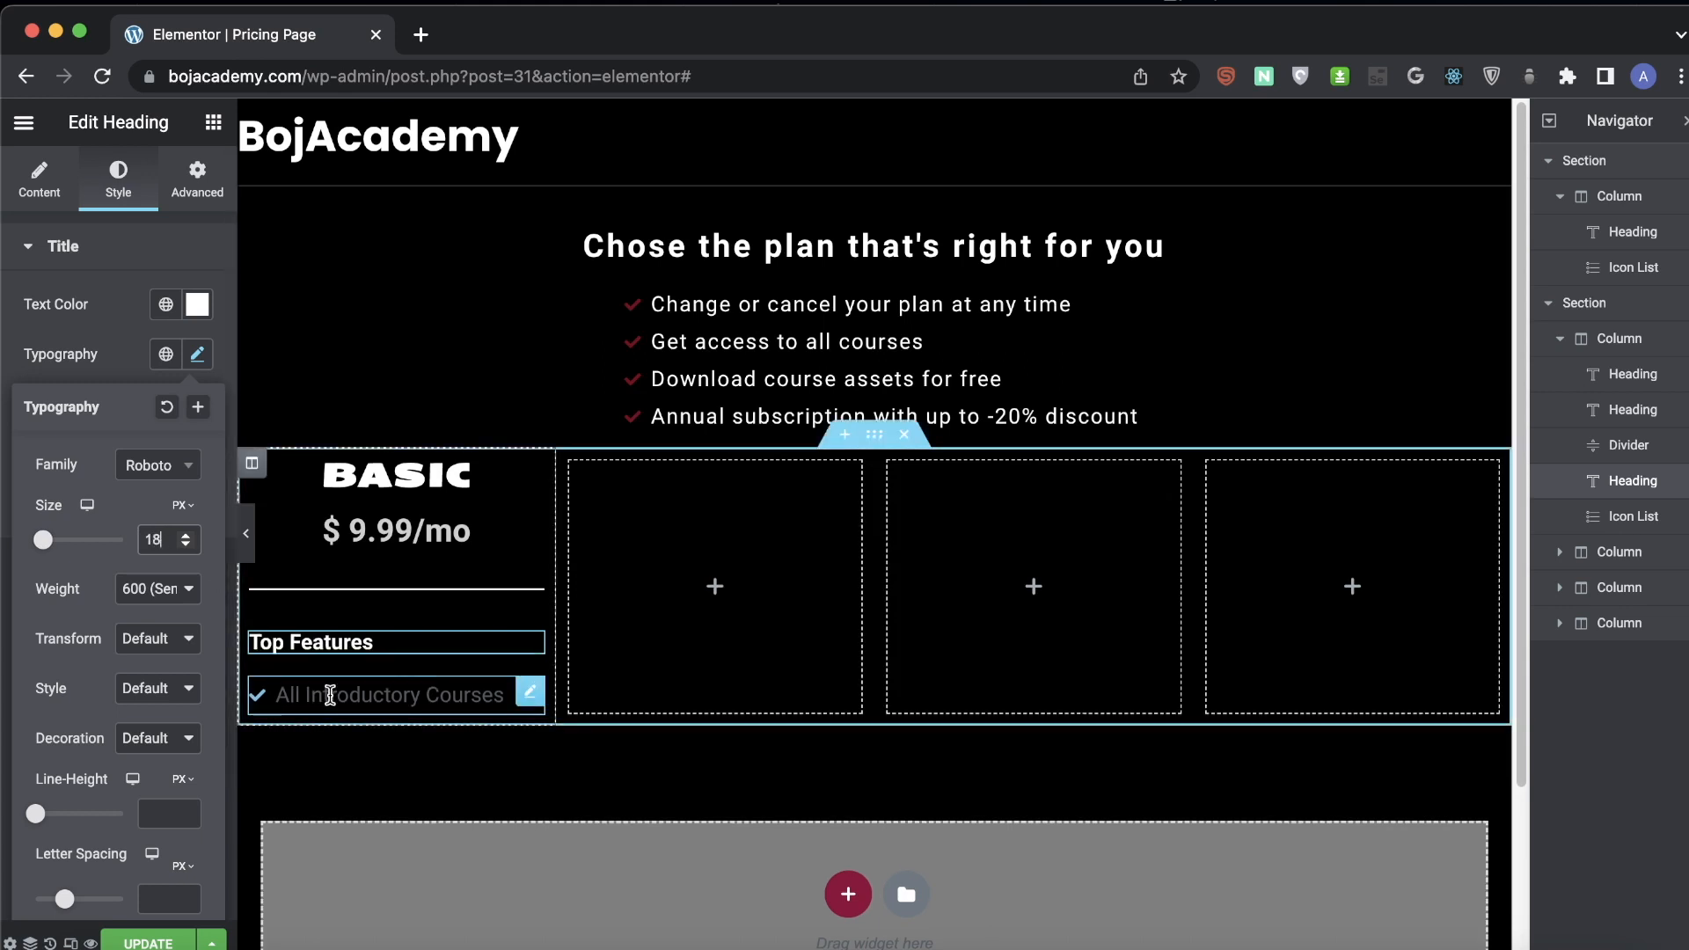
# - Copy the icon color code #7D051F from the icon list under the "Chose the plan that's right for you" heading
pyautogui.click(330, 696)
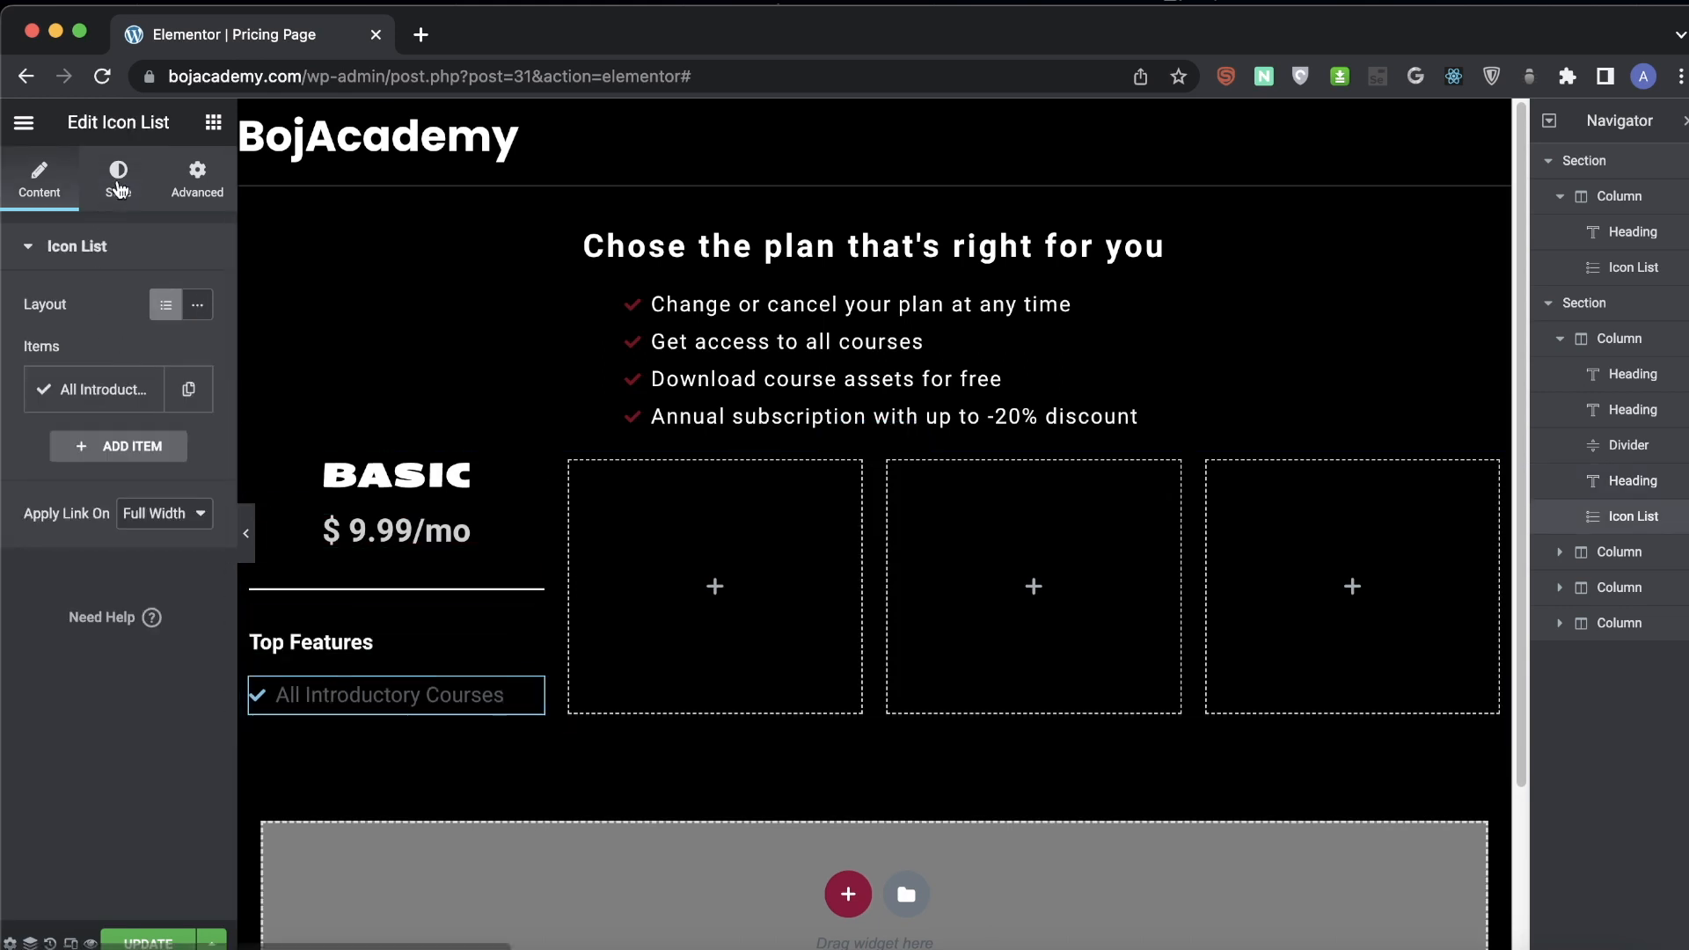
pyautogui.click(632, 307)
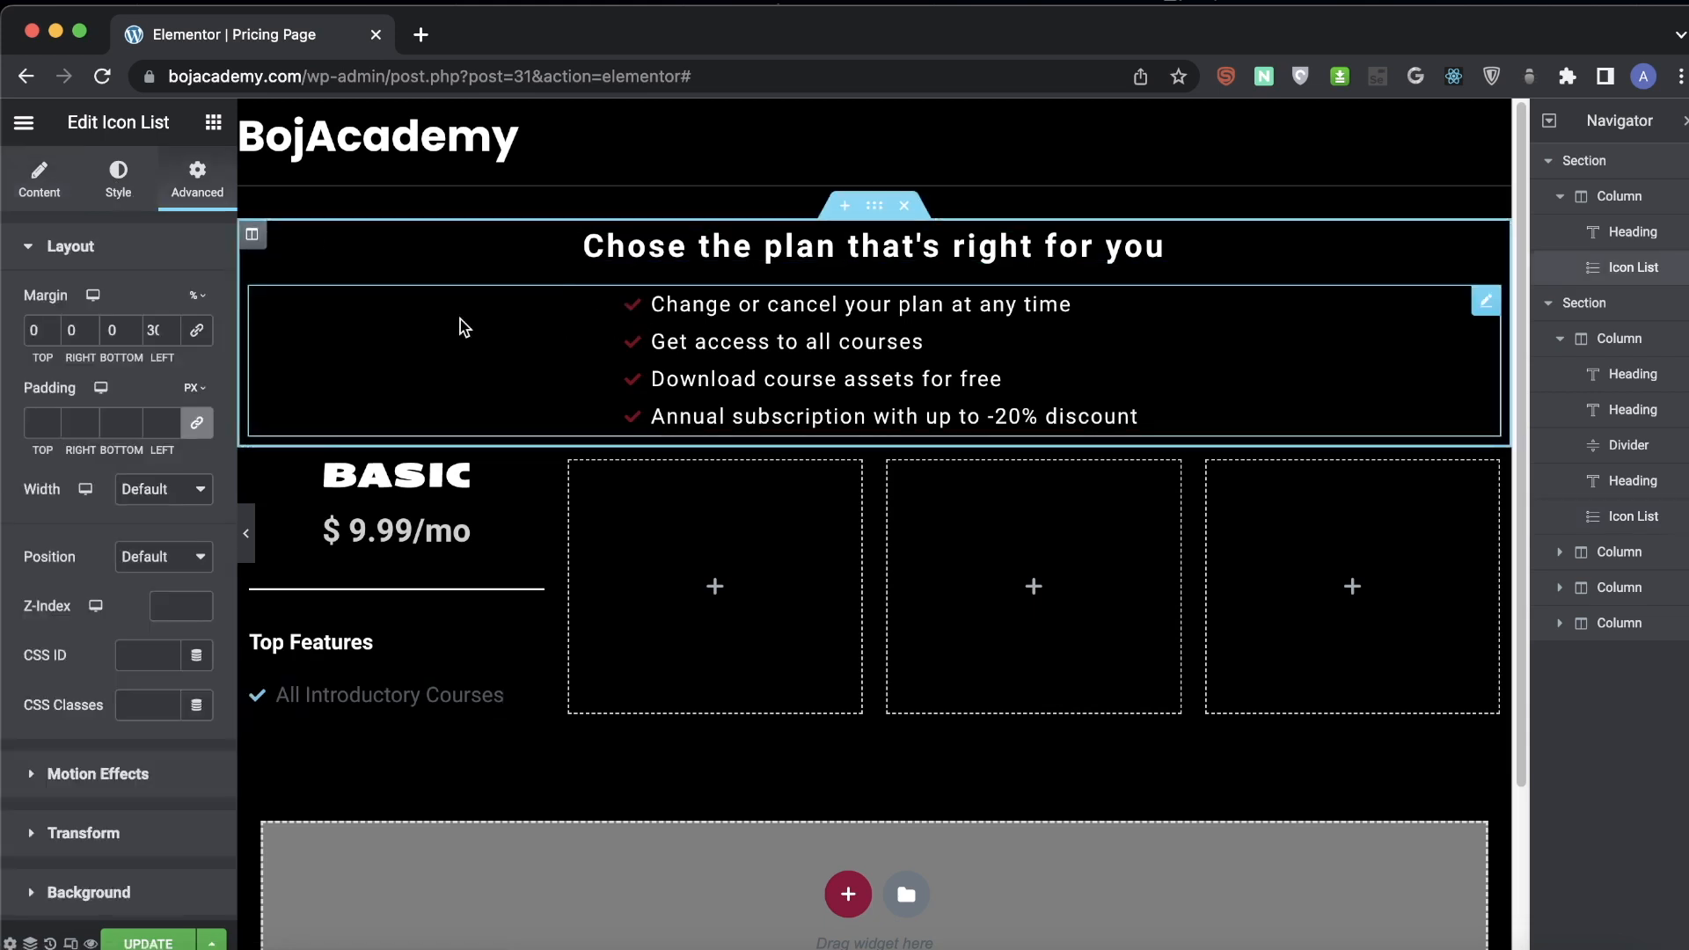
pyautogui.click(118, 178)
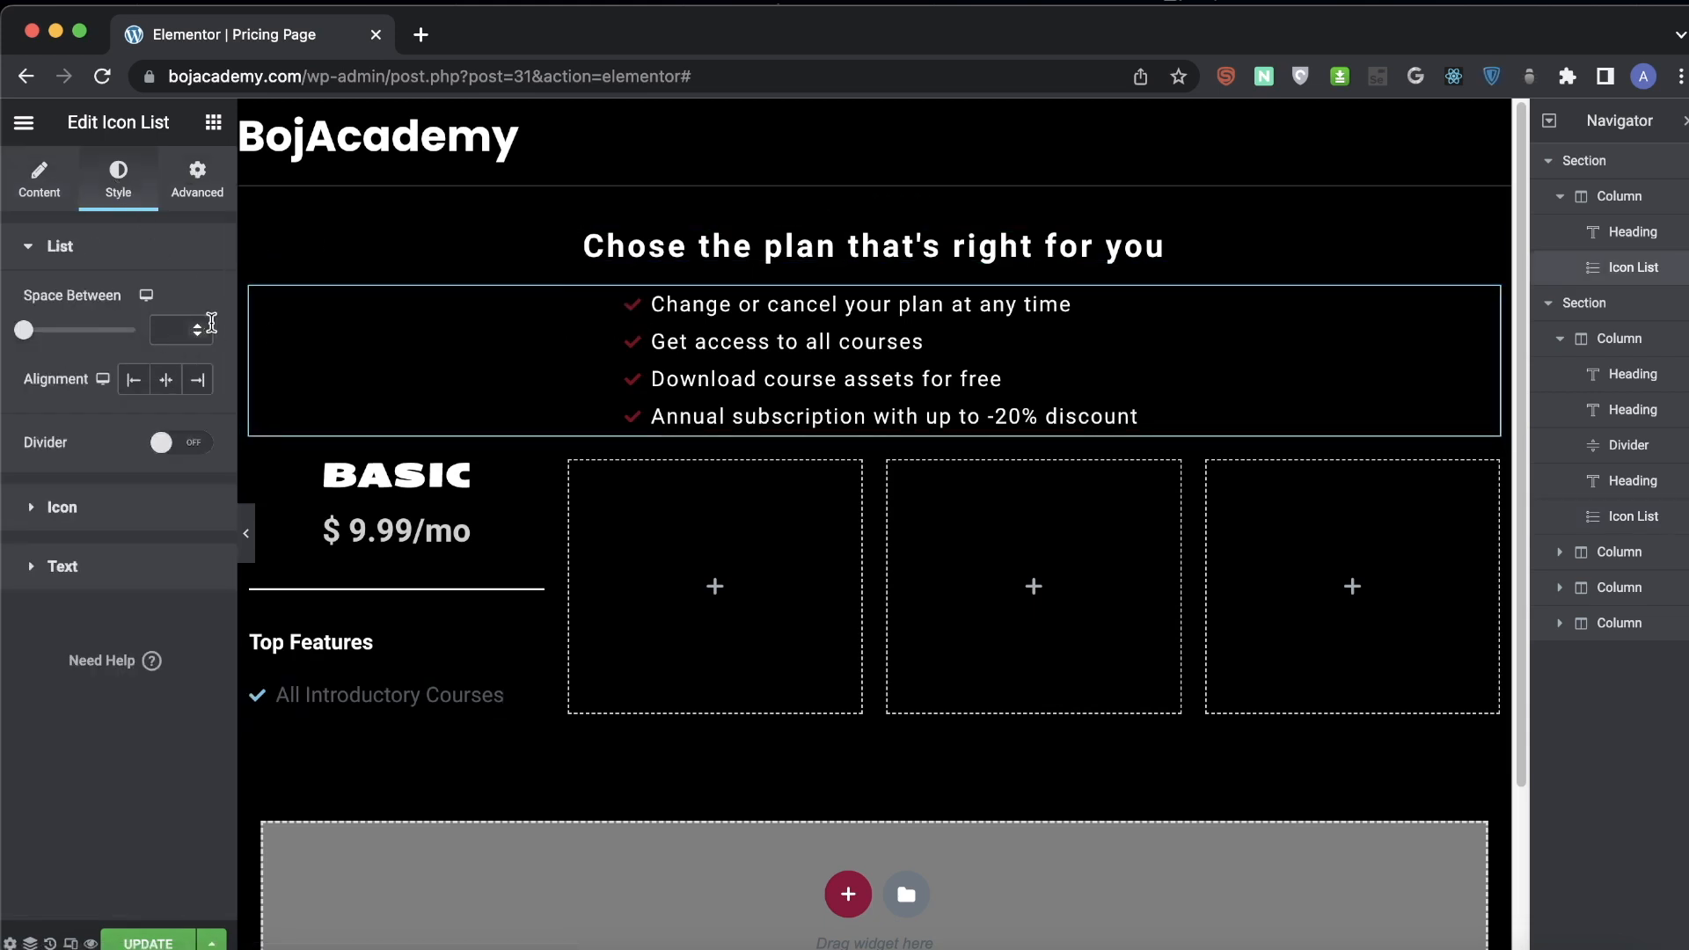
pyautogui.click(93, 524)
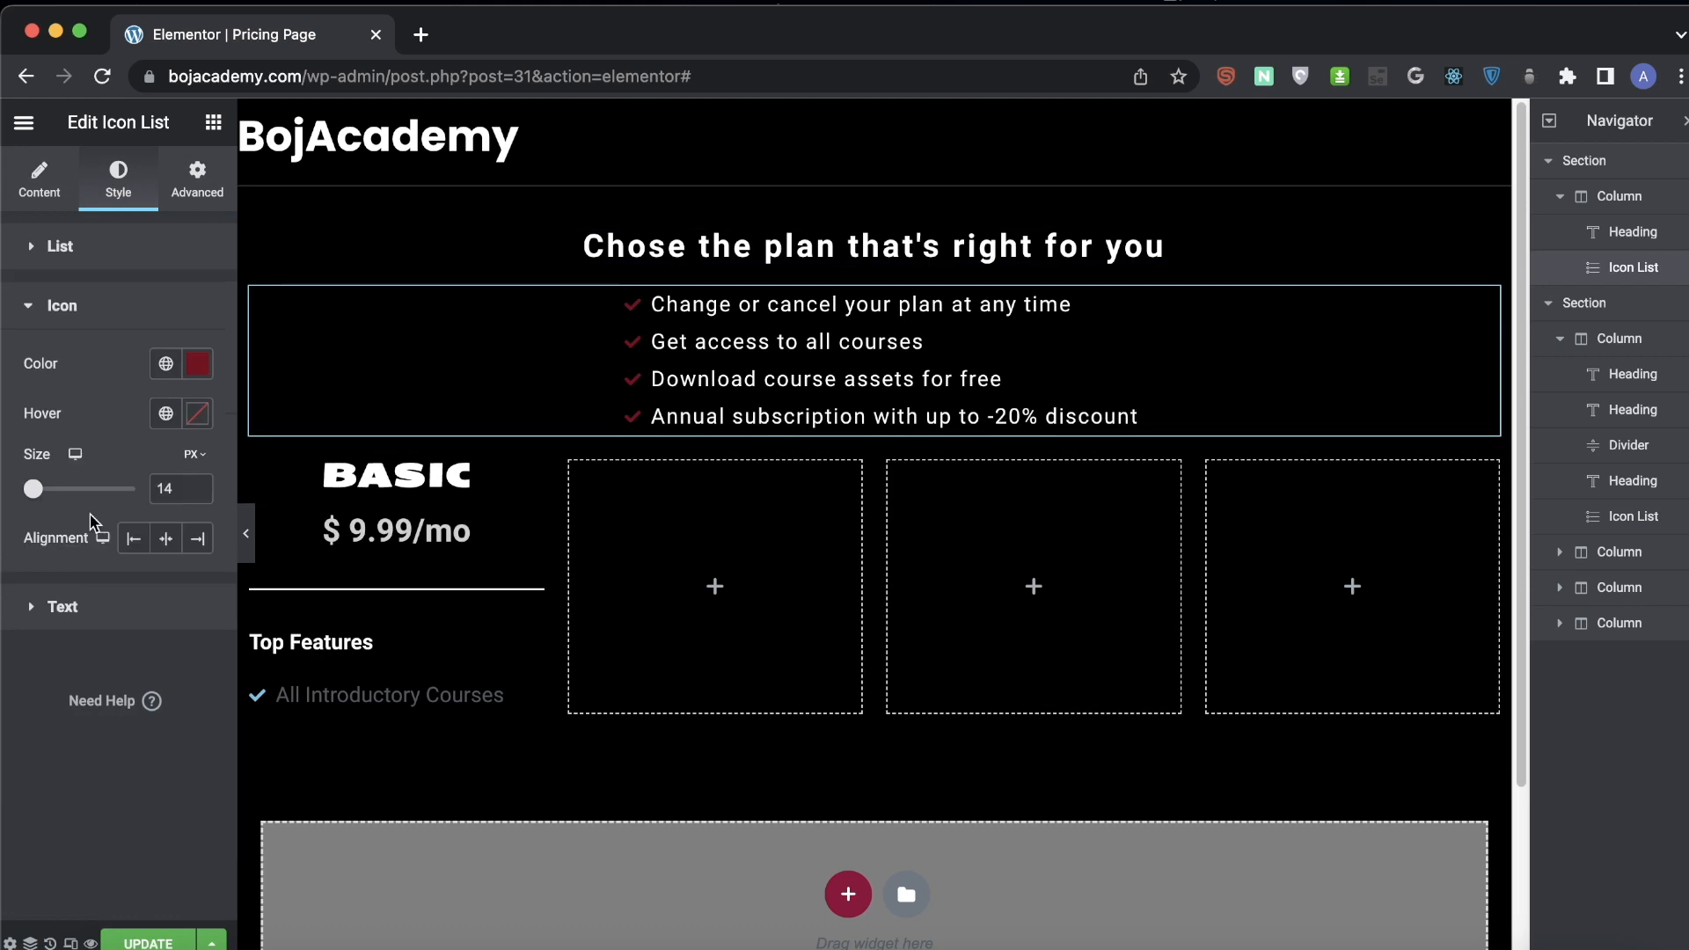
pyautogui.click(198, 363)
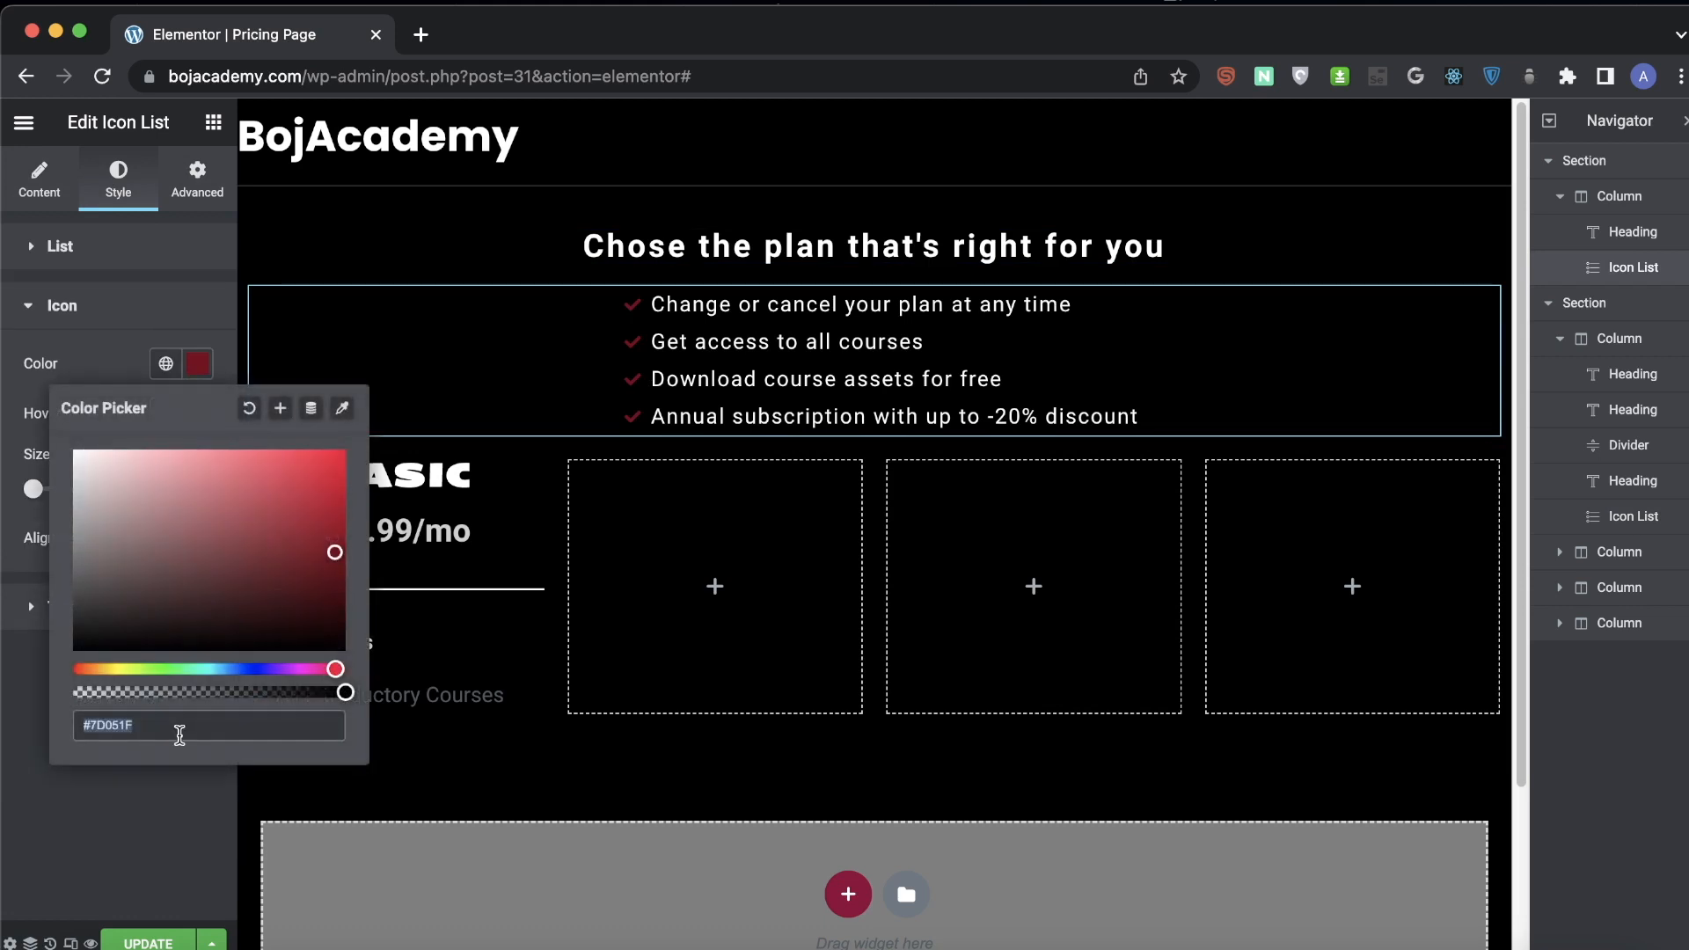
pyautogui.click(479, 642)
# - Set the icon color of the "All Introductory Courses" list to the copied #7D051F
pyautogui.click(445, 694)
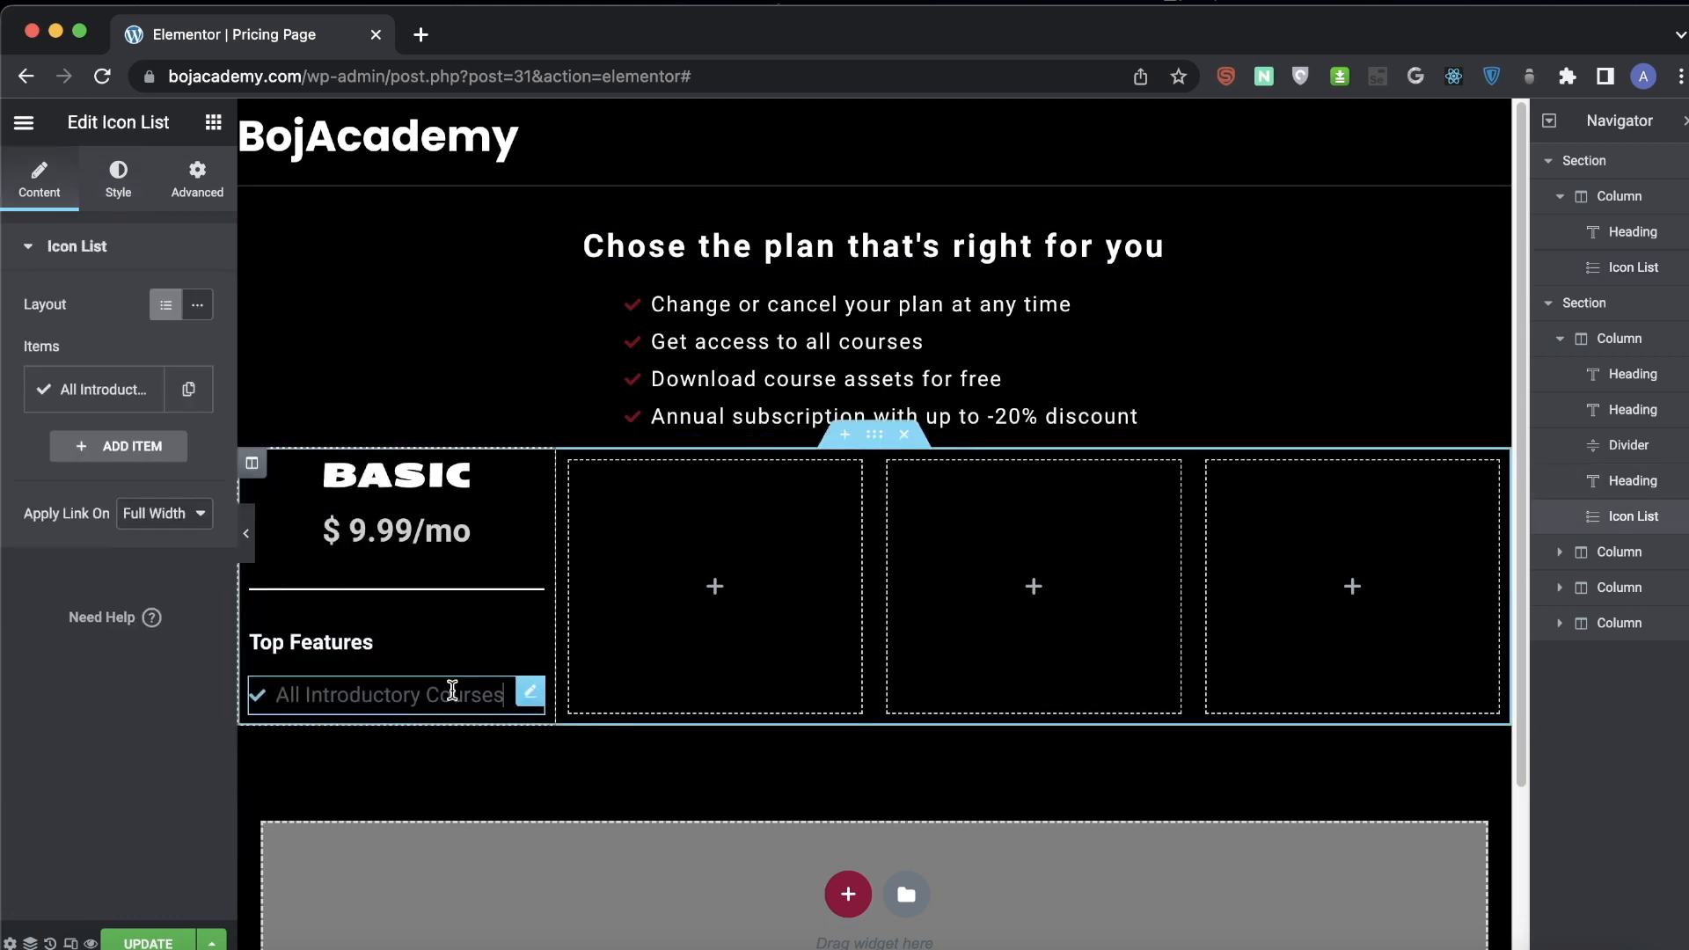
pyautogui.click(118, 176)
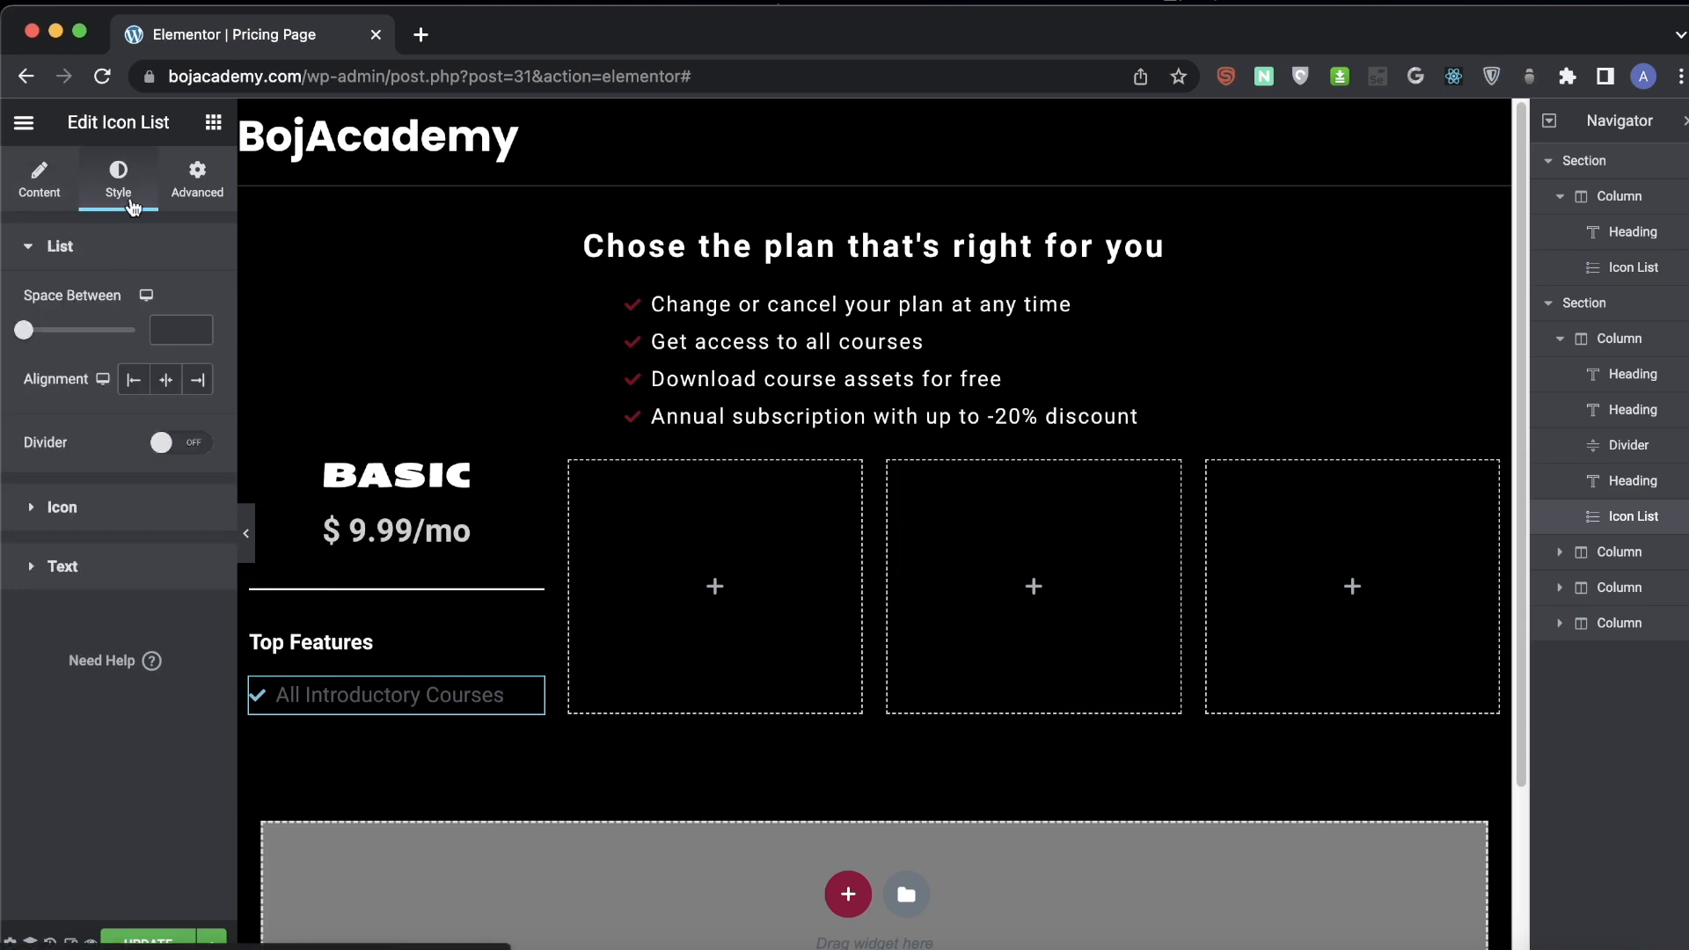
pyautogui.click(134, 498)
pyautogui.click(198, 363)
pyautogui.press('super+v')
pyautogui.press('Return')
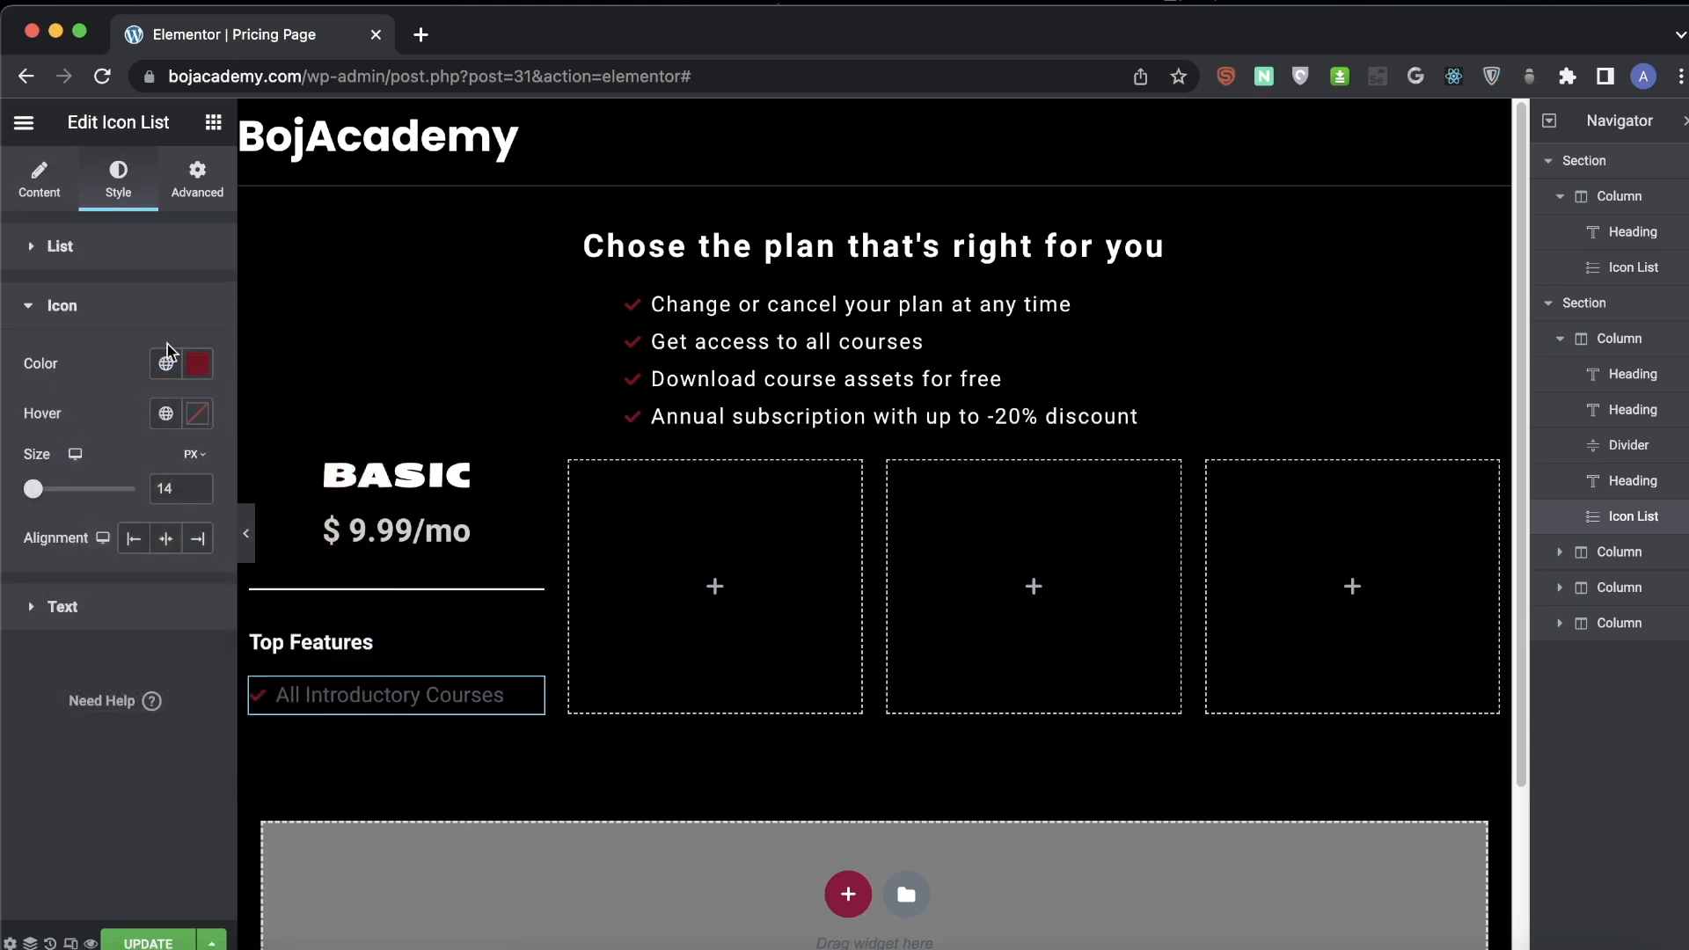
# - Set the text color of the "All Introductory Courses" list to white #FFFFFF
pyautogui.click(134, 613)
pyautogui.click(198, 422)
pyautogui.write('#FFFFFF')
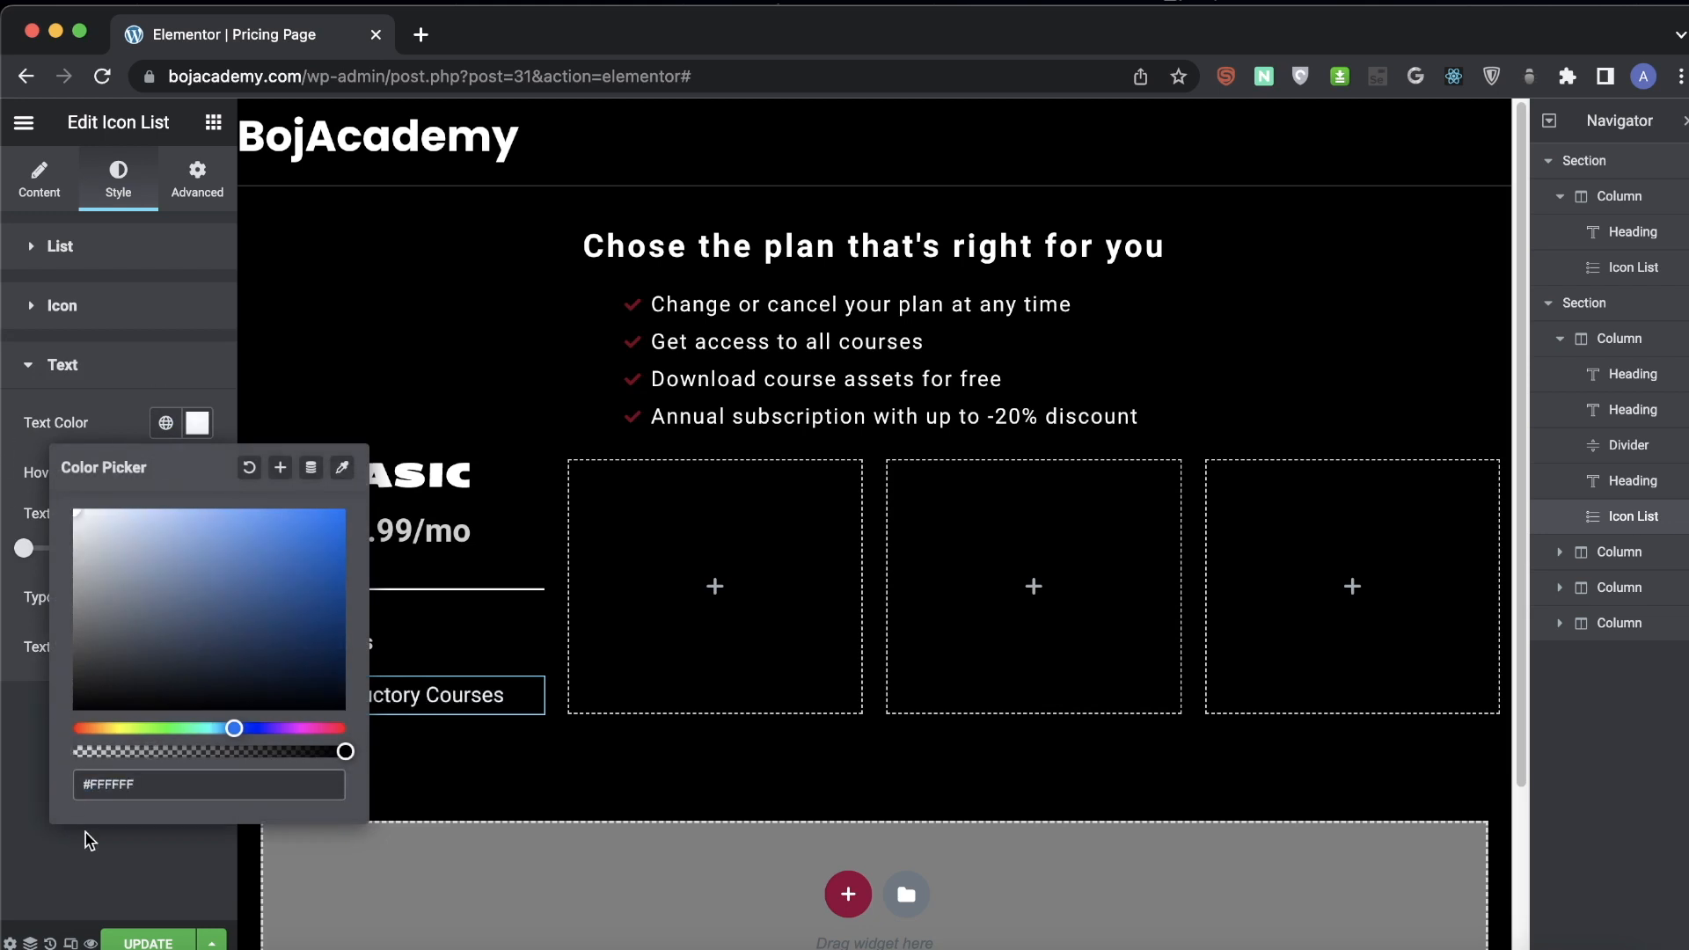
pyautogui.press('Return')
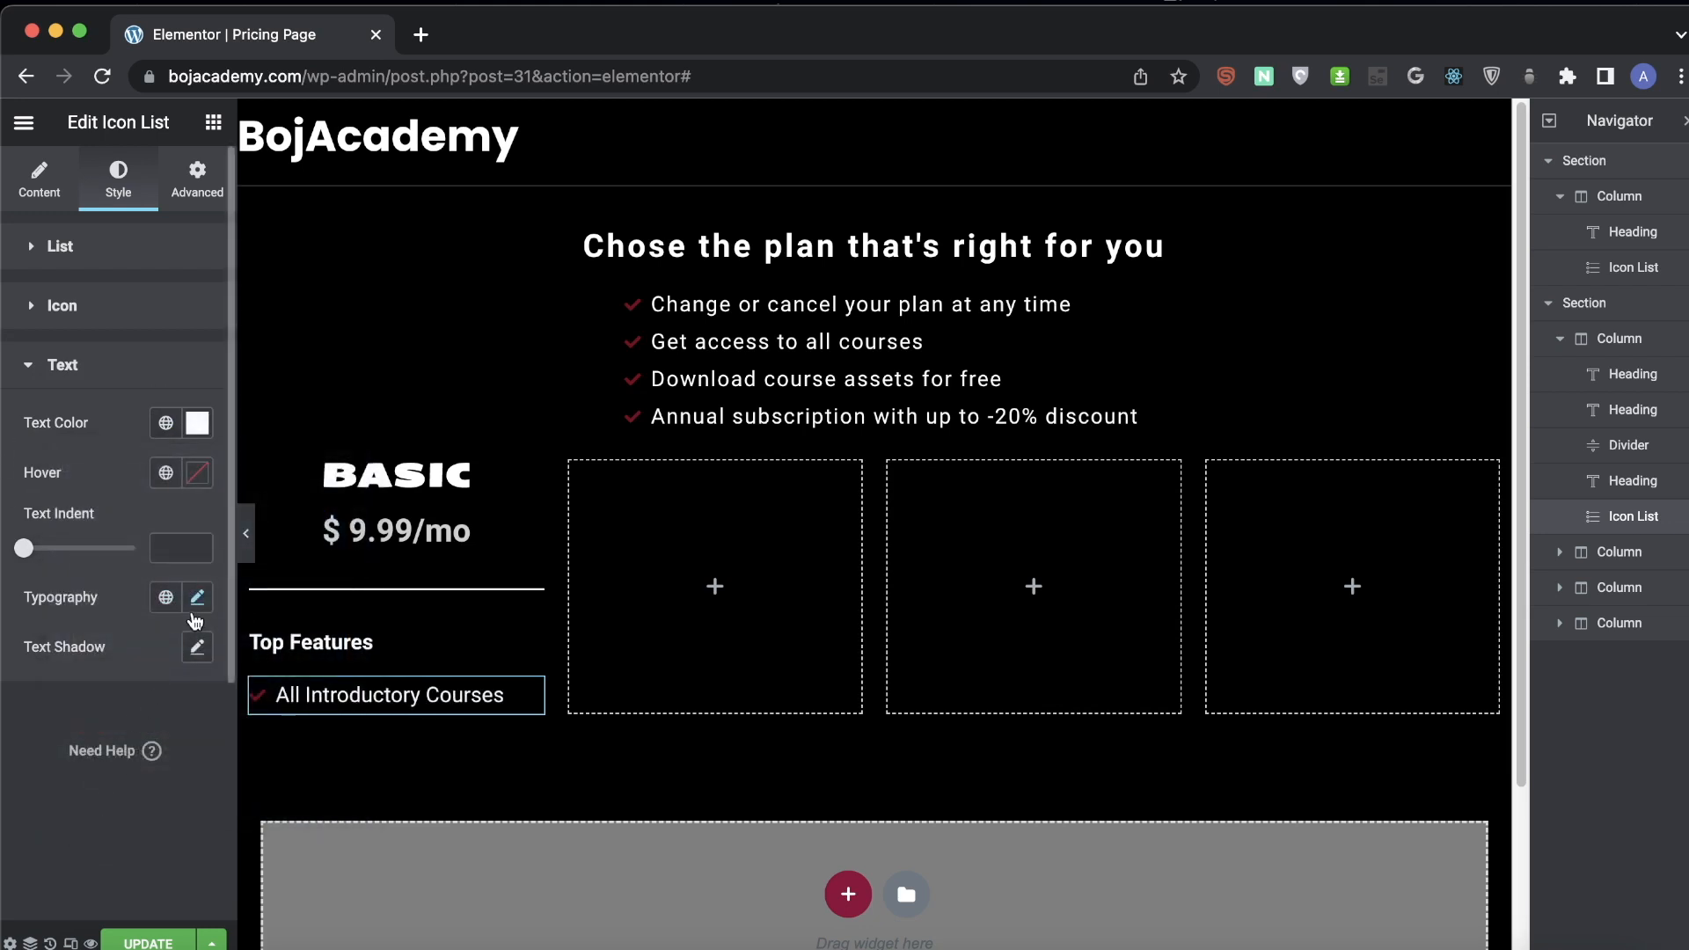
# - Set the "All Introductory Courses" list text to 1.7 px line height and 1.2 px letter spacing, and preview the page without the editing panels
pyautogui.click(195, 600)
pyautogui.scroll(-5, 157, 774)
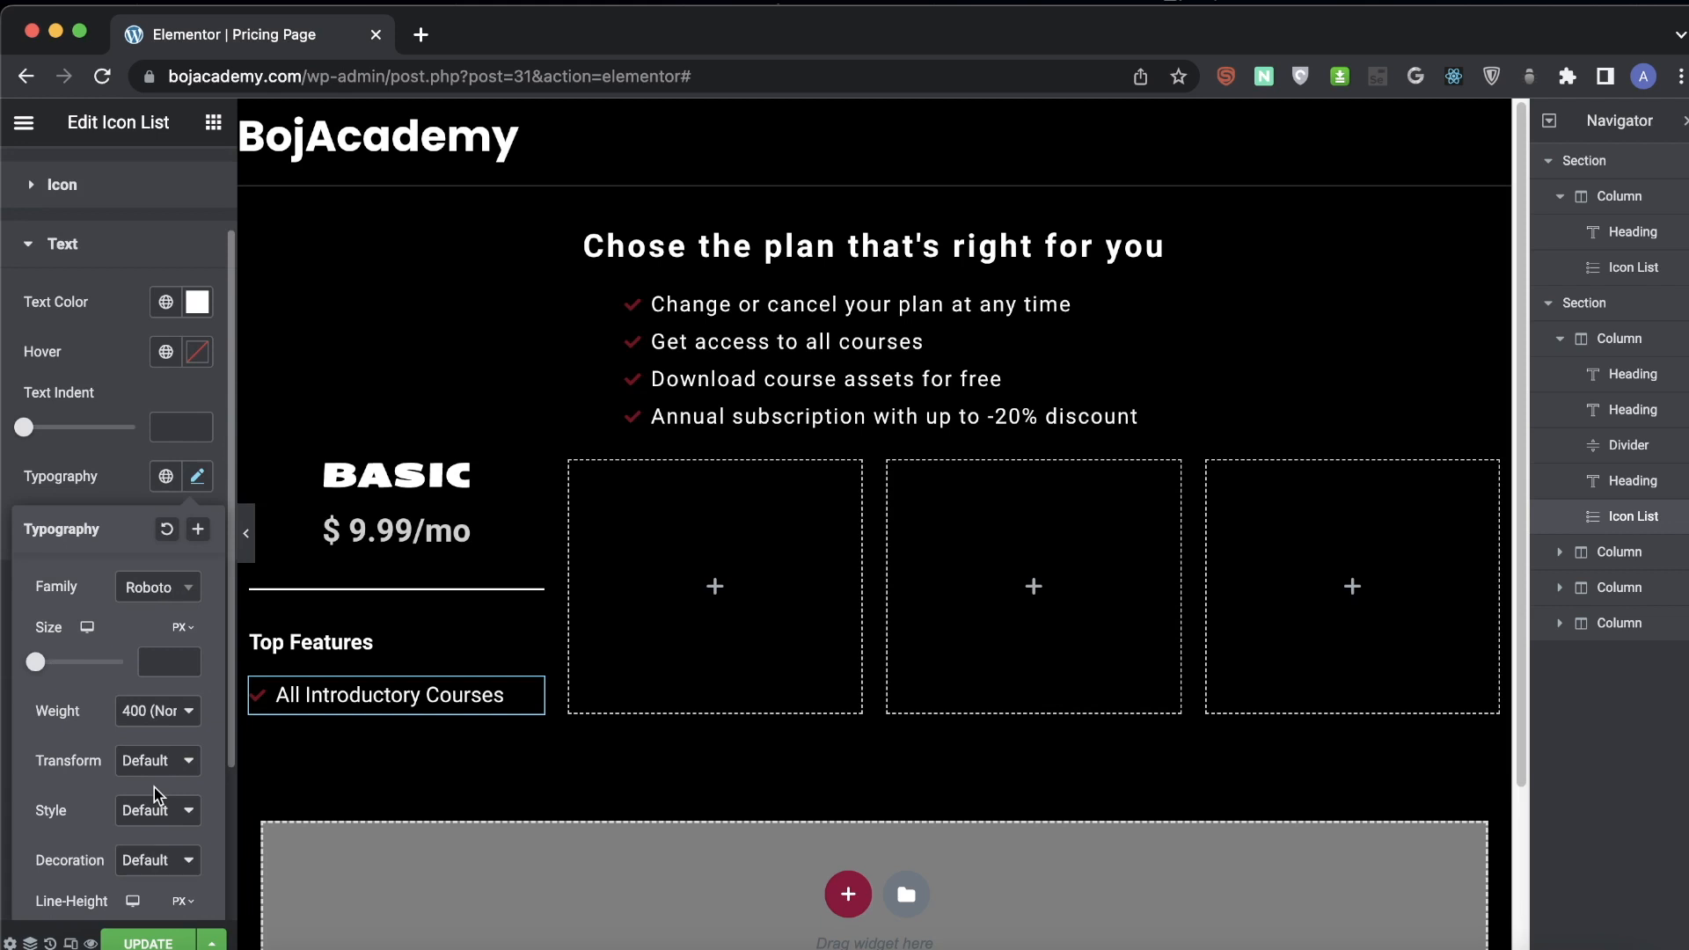
pyautogui.click(167, 769)
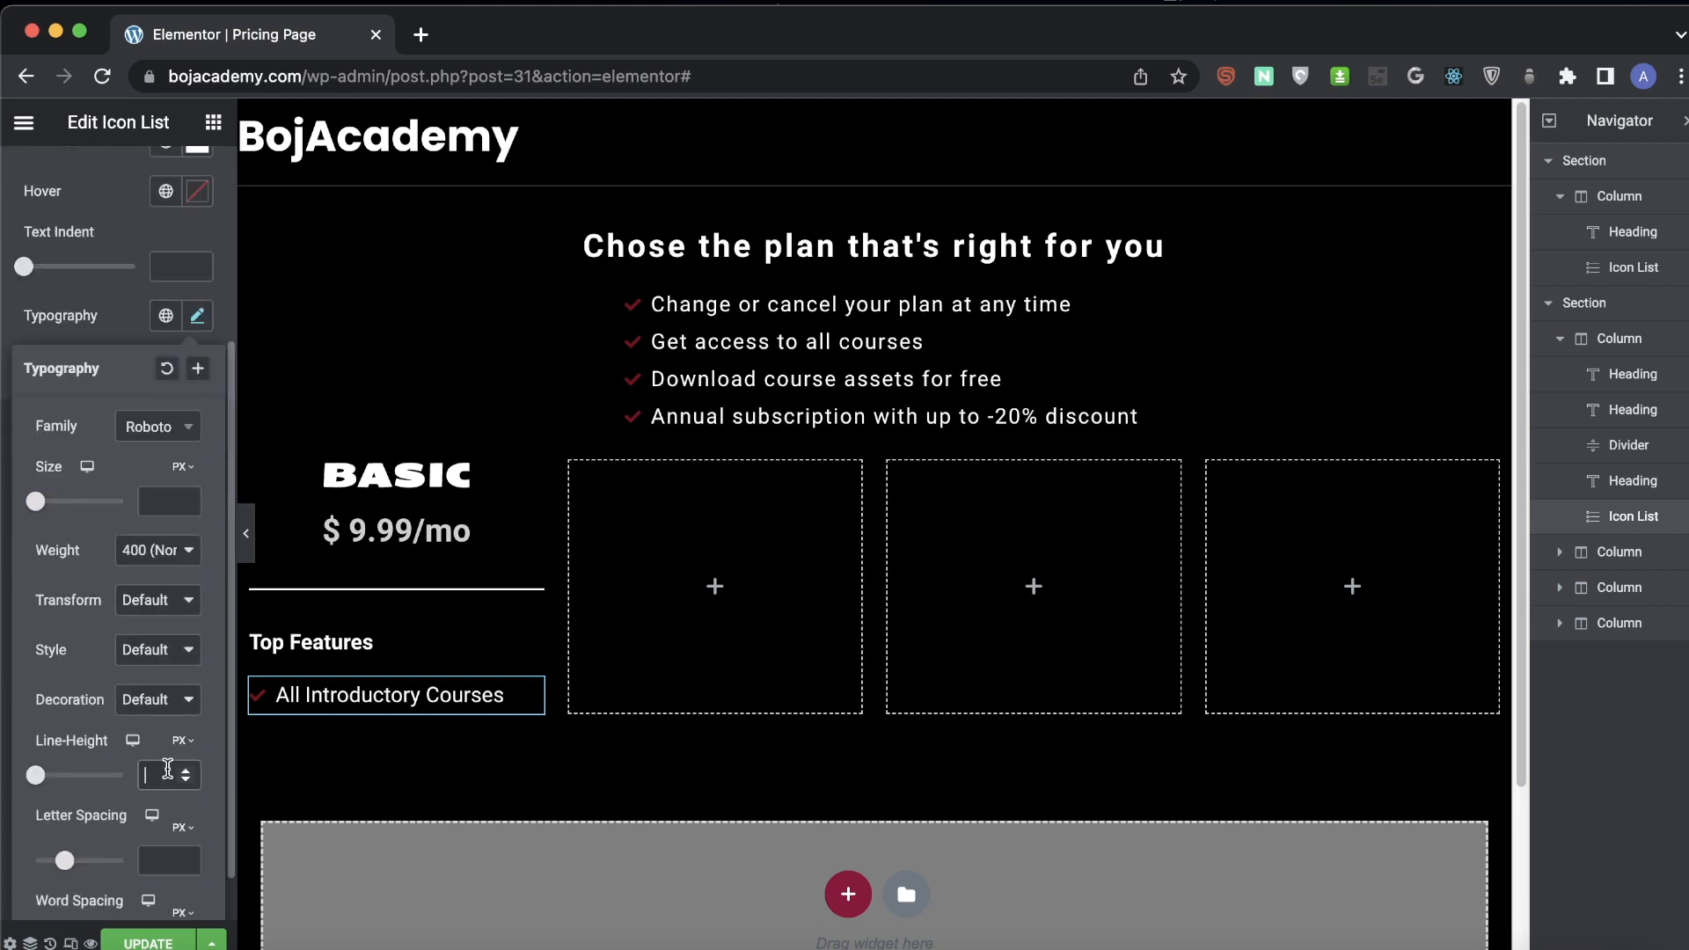
pyautogui.write('1.7')
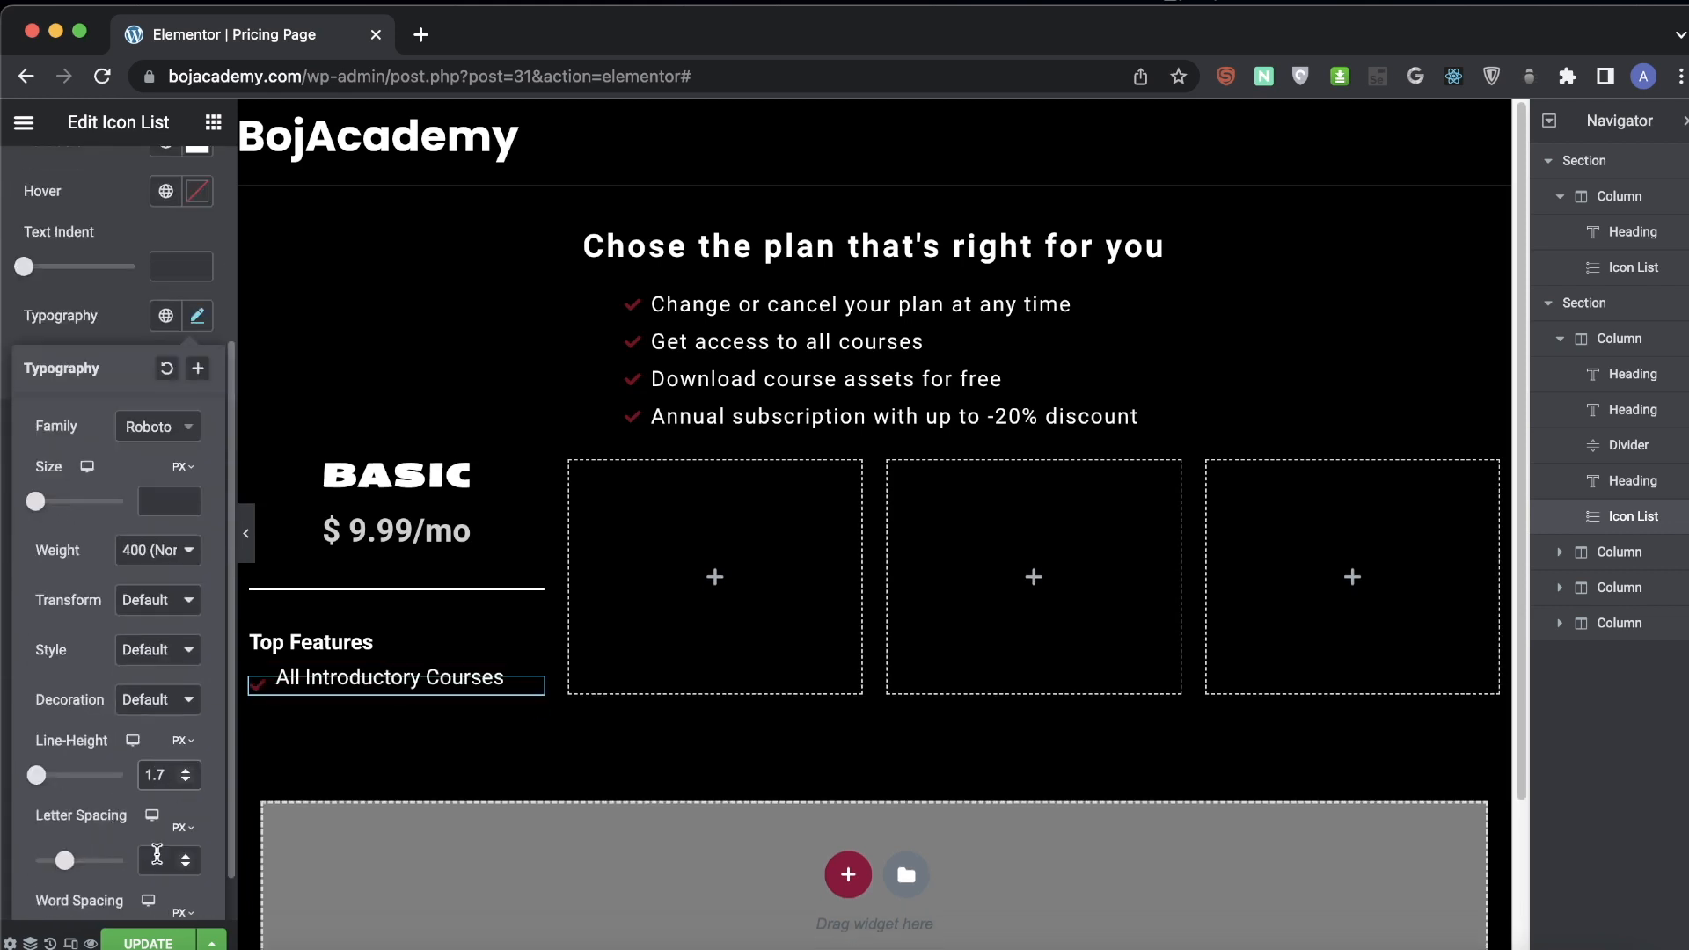
pyautogui.click(165, 861)
pyautogui.write('1.2')
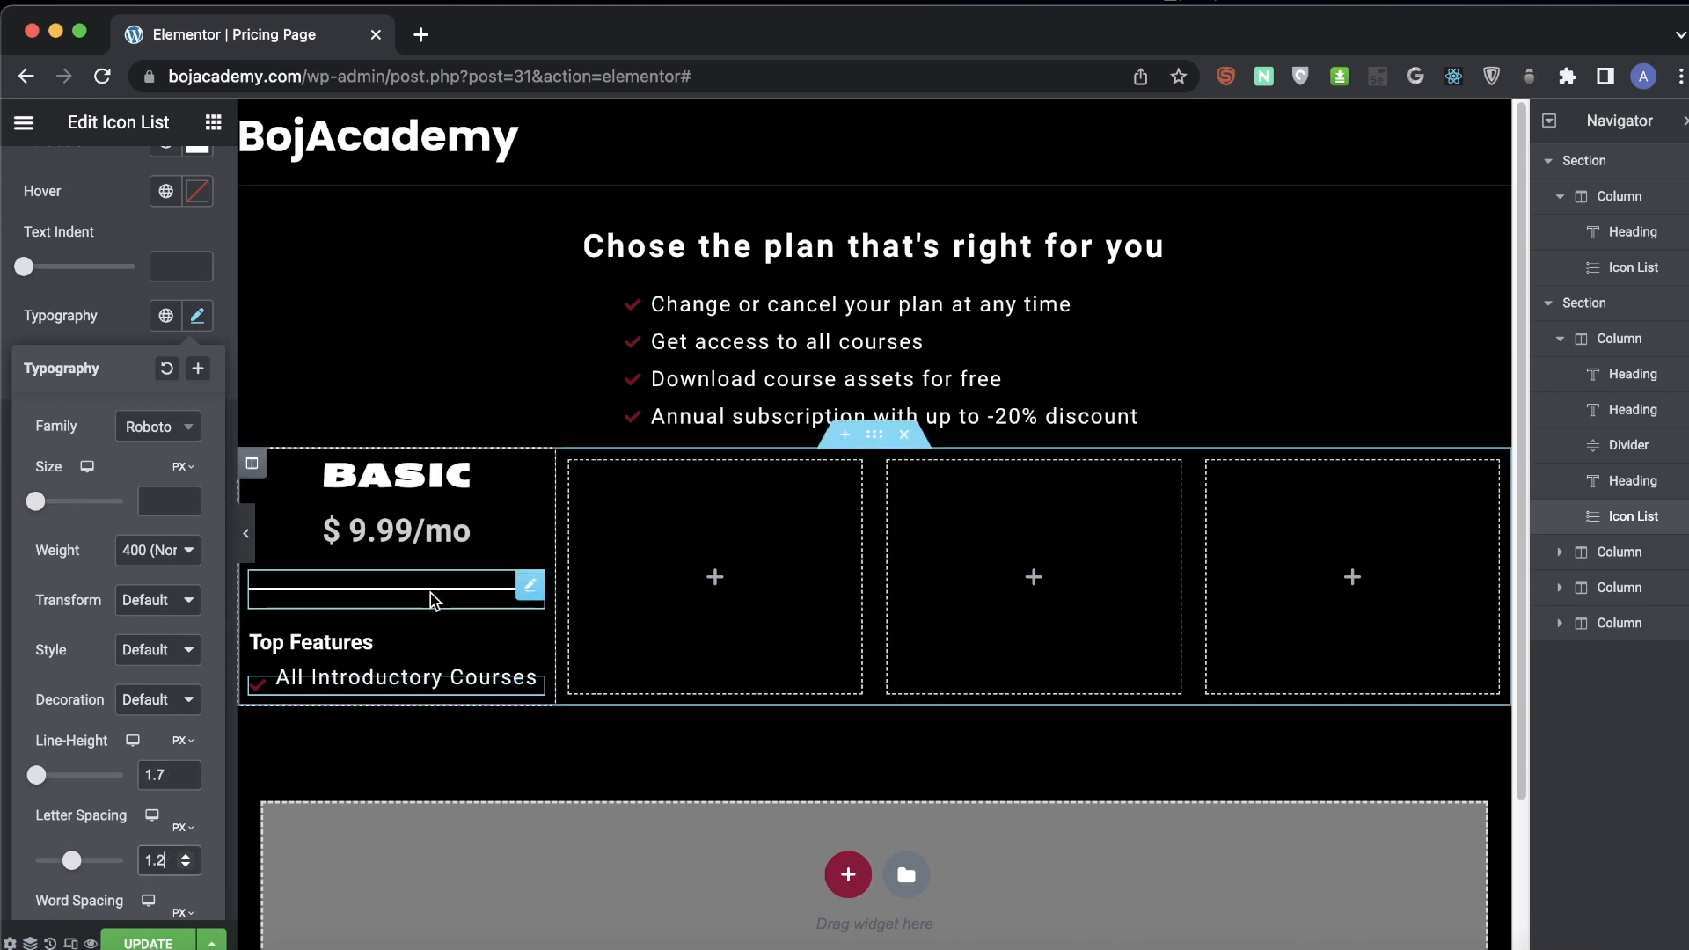
pyautogui.click(246, 533)
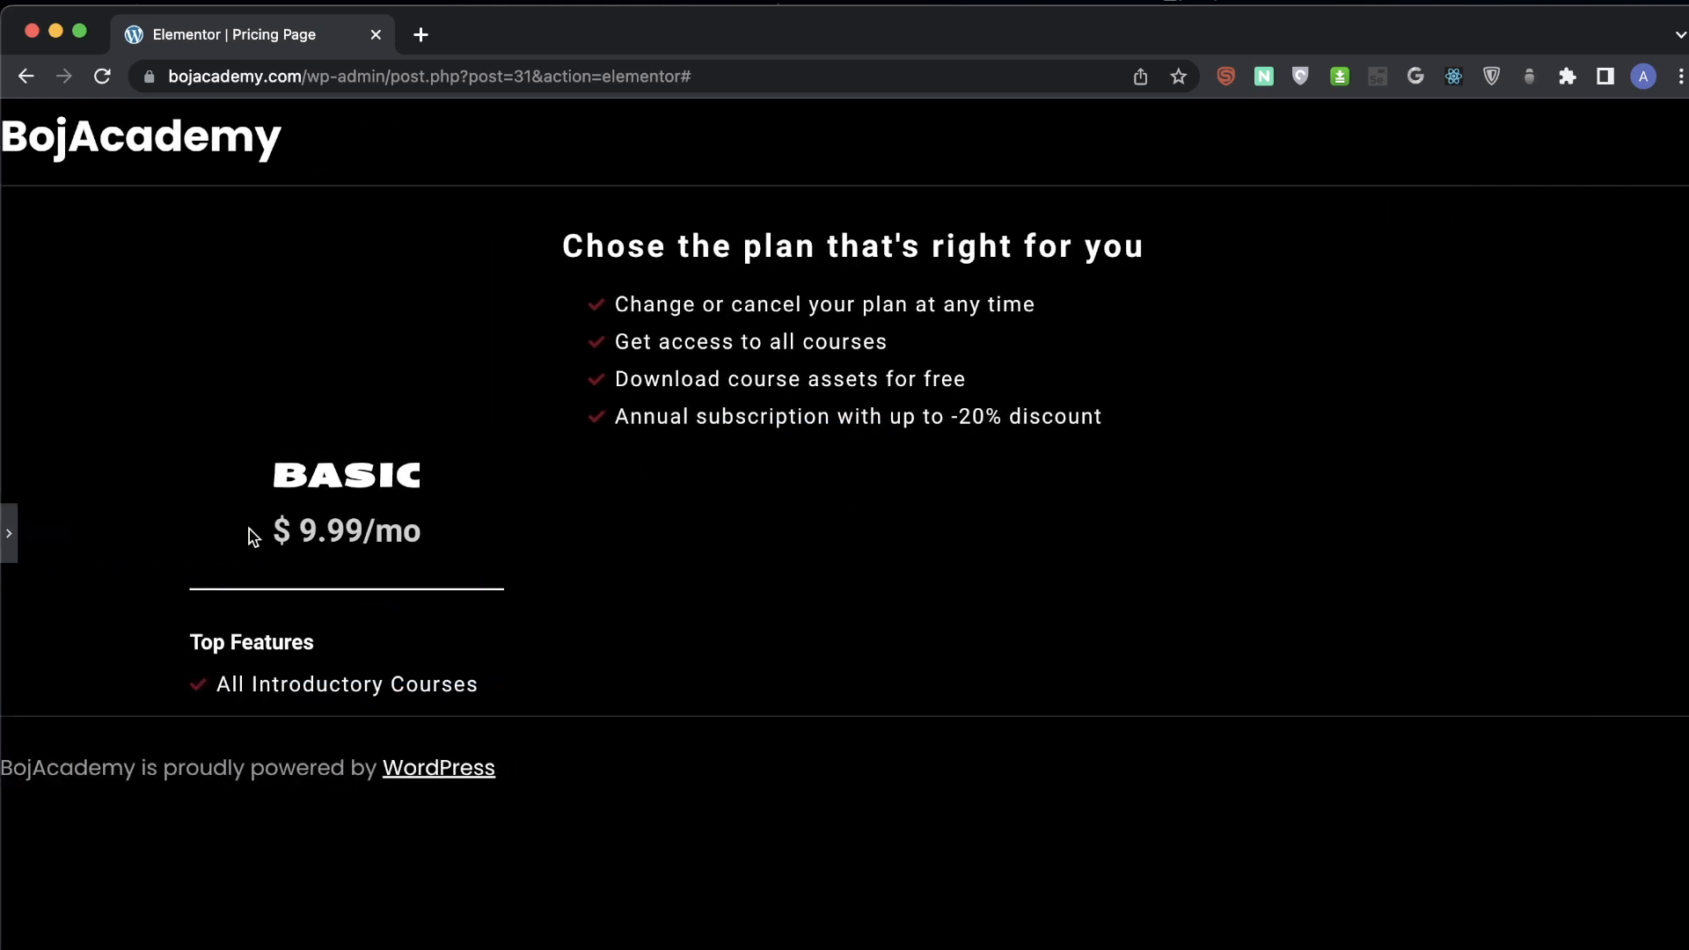
# - Duplicate the "All Introductory Courses" list item three times to get four features in the Basic card
pyautogui.click(12, 535)
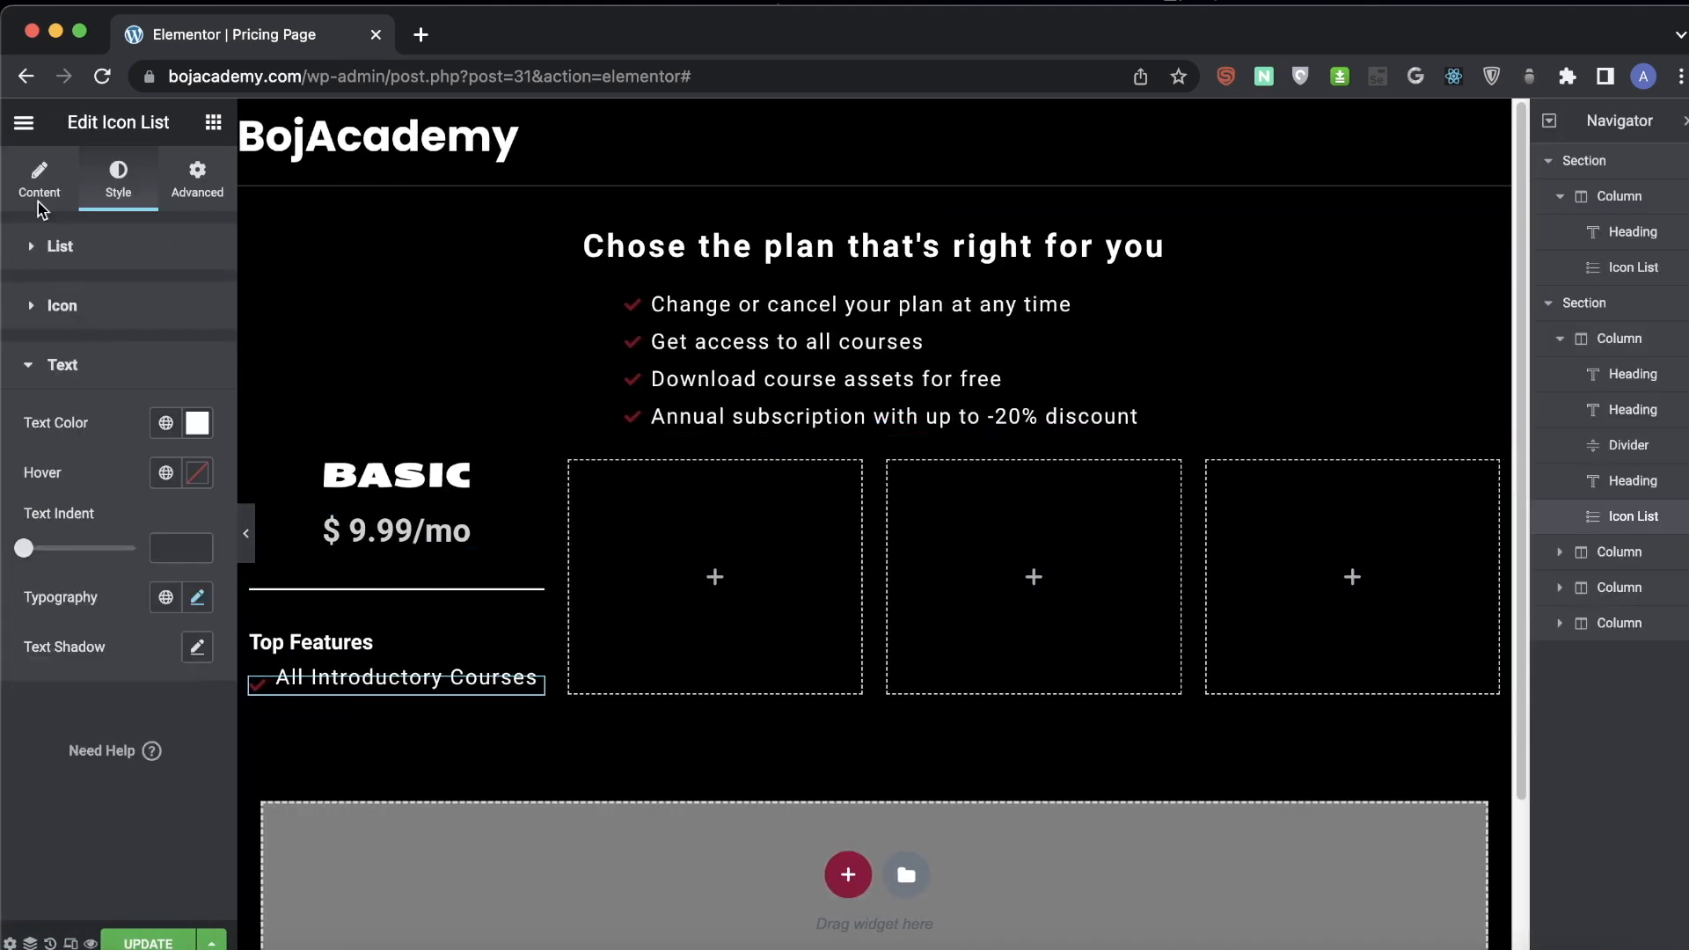
pyautogui.click(39, 204)
pyautogui.click(139, 389)
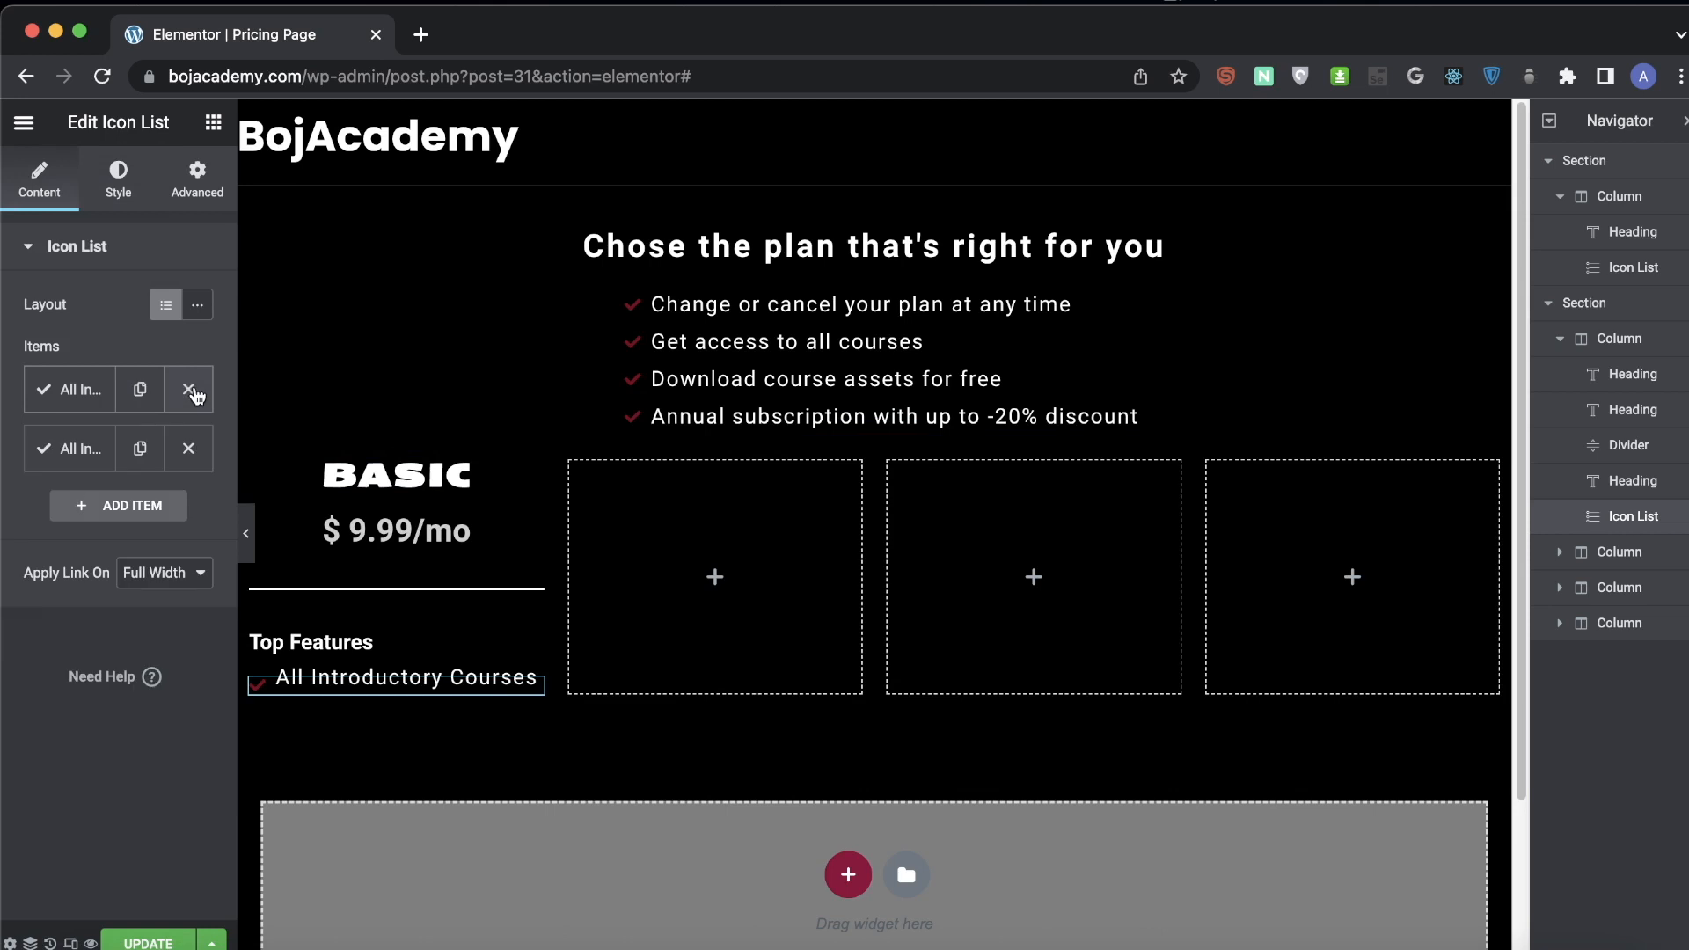
pyautogui.click(139, 449)
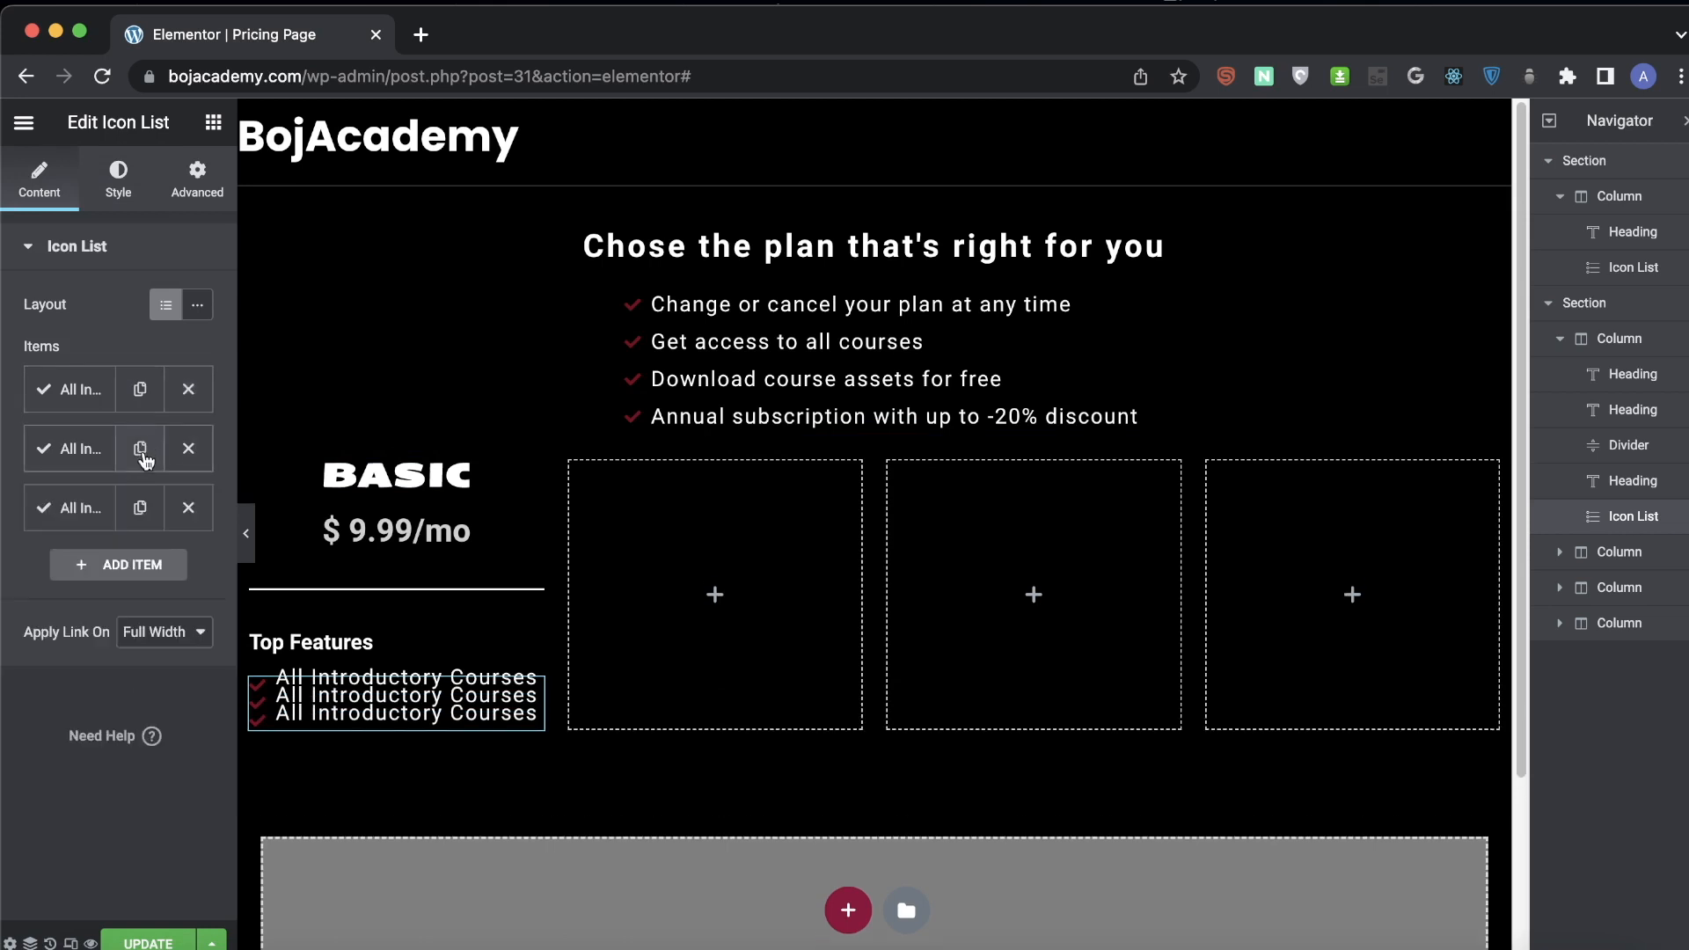
pyautogui.click(140, 509)
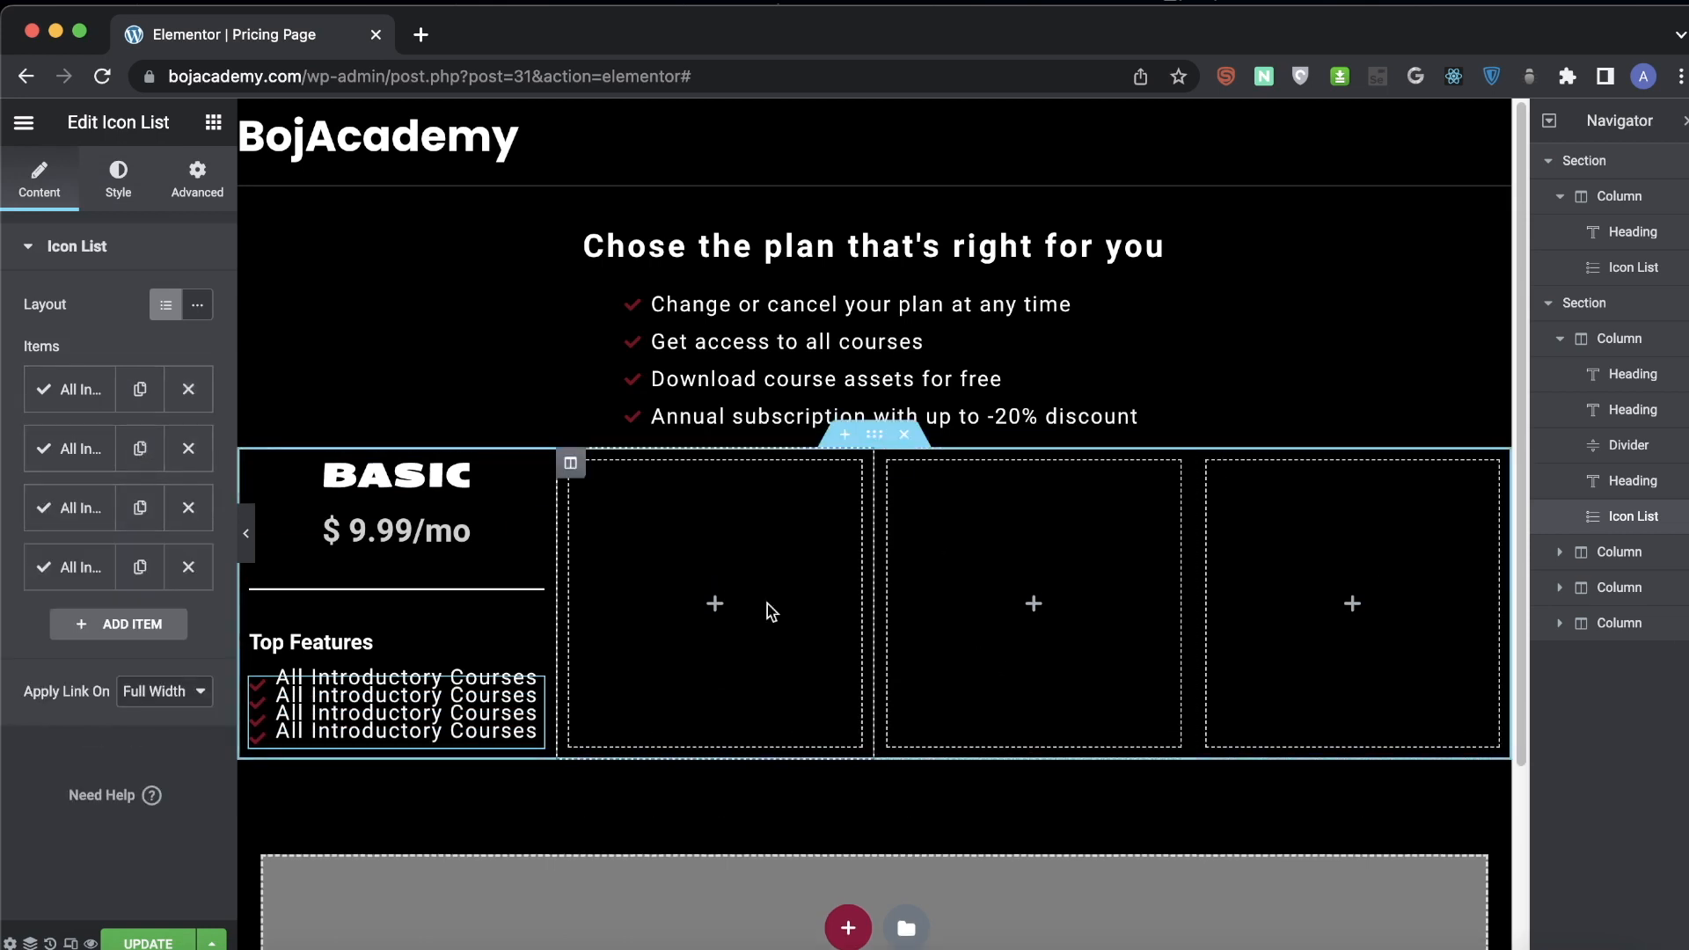
# - Rename the second, third and fourth Basic list items as "2 Premium Templates", "Standard Quality" and "1 Device", and preview the page
pyautogui.click(121, 451)
pyautogui.click(88, 542)
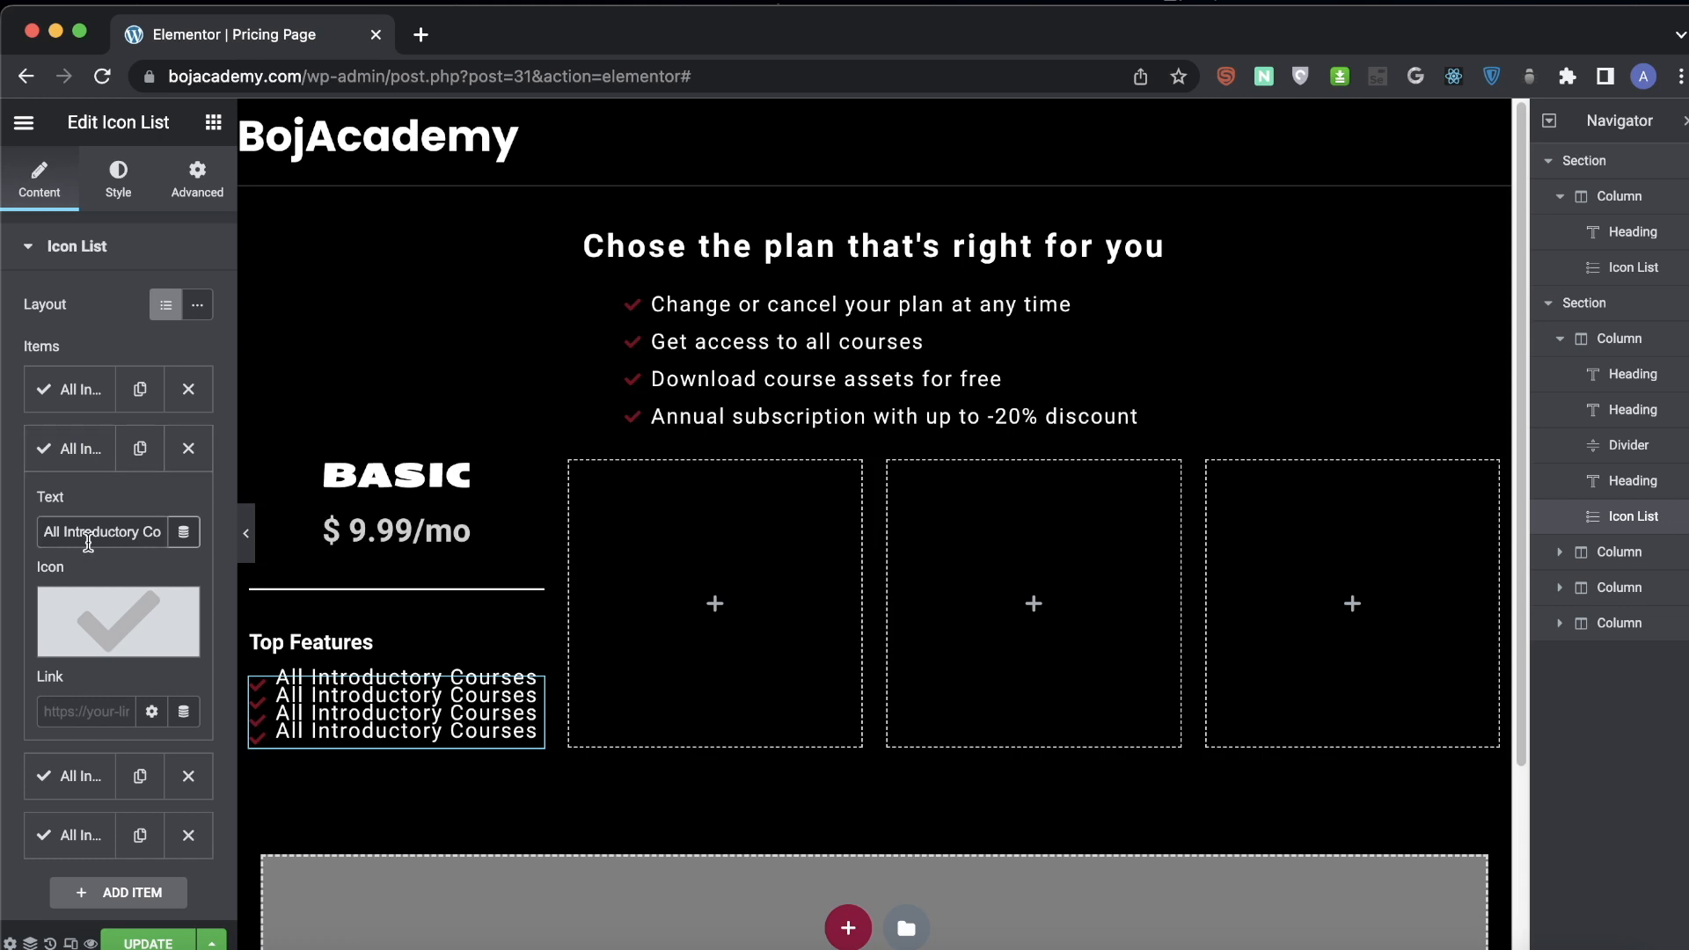
pyautogui.press('super+a')
pyautogui.write('2 Premium Templates ')
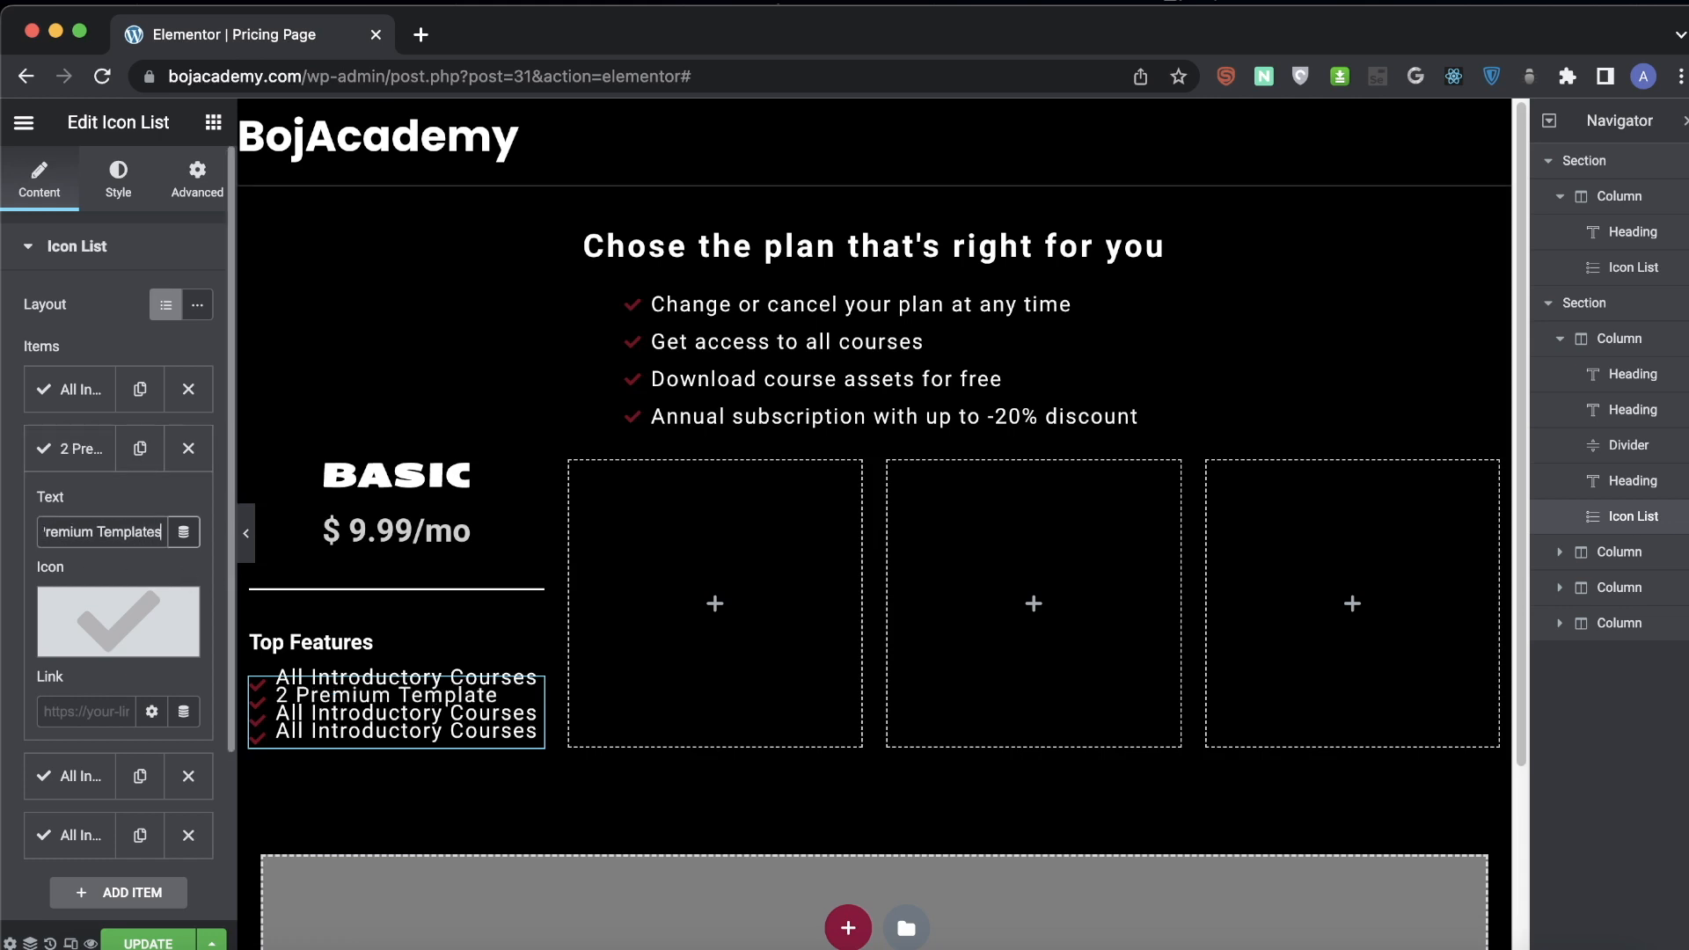
pyautogui.write('Standard Quality')
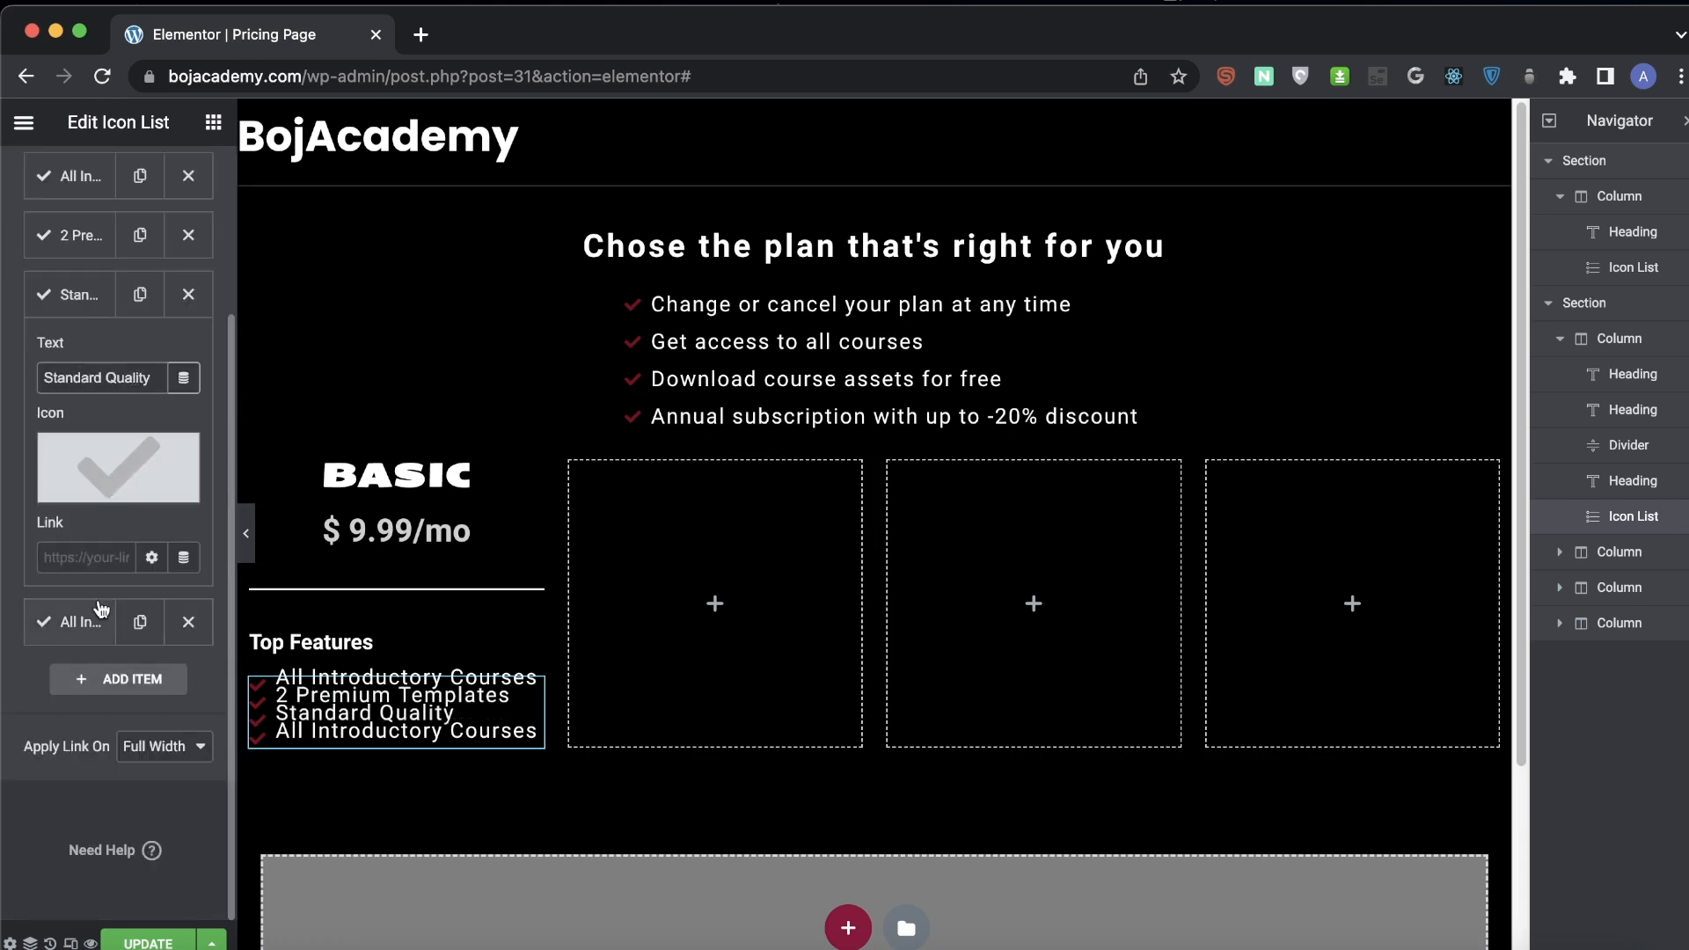
pyautogui.click(75, 622)
pyautogui.click(101, 443)
pyautogui.press('super+a')
pyautogui.write('1 Device')
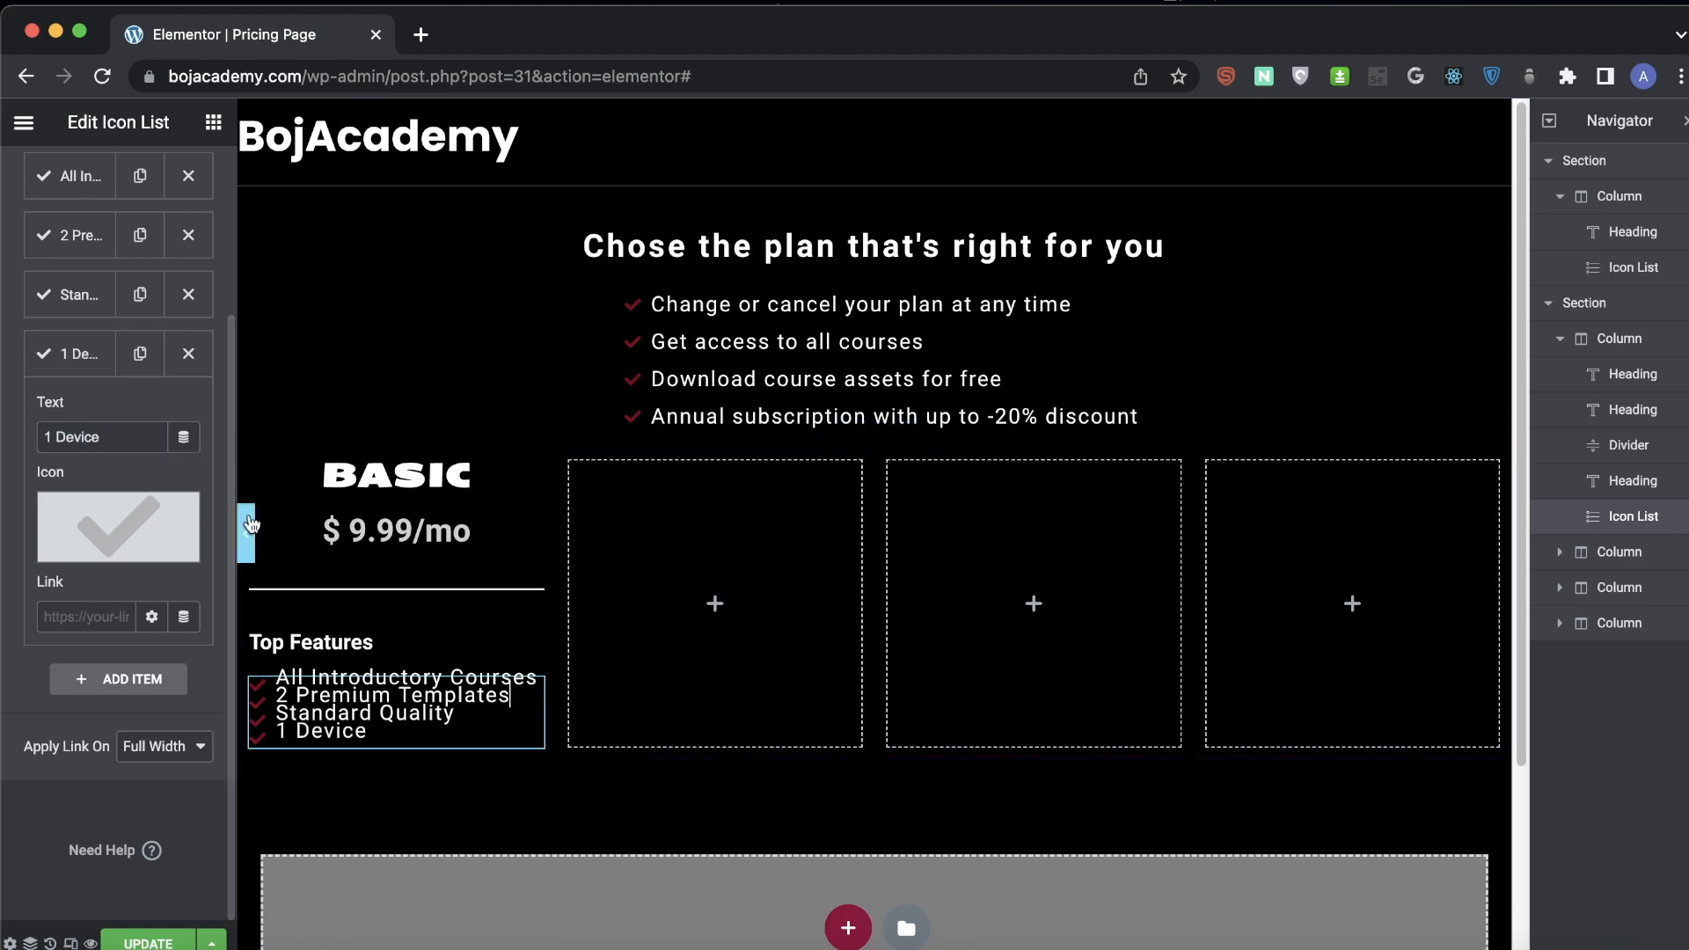
pyautogui.press('super+p')
# - Switch the line height unit of the Basic feature list's text to EM and preview the page without the editing panels
pyautogui.click(9, 533)
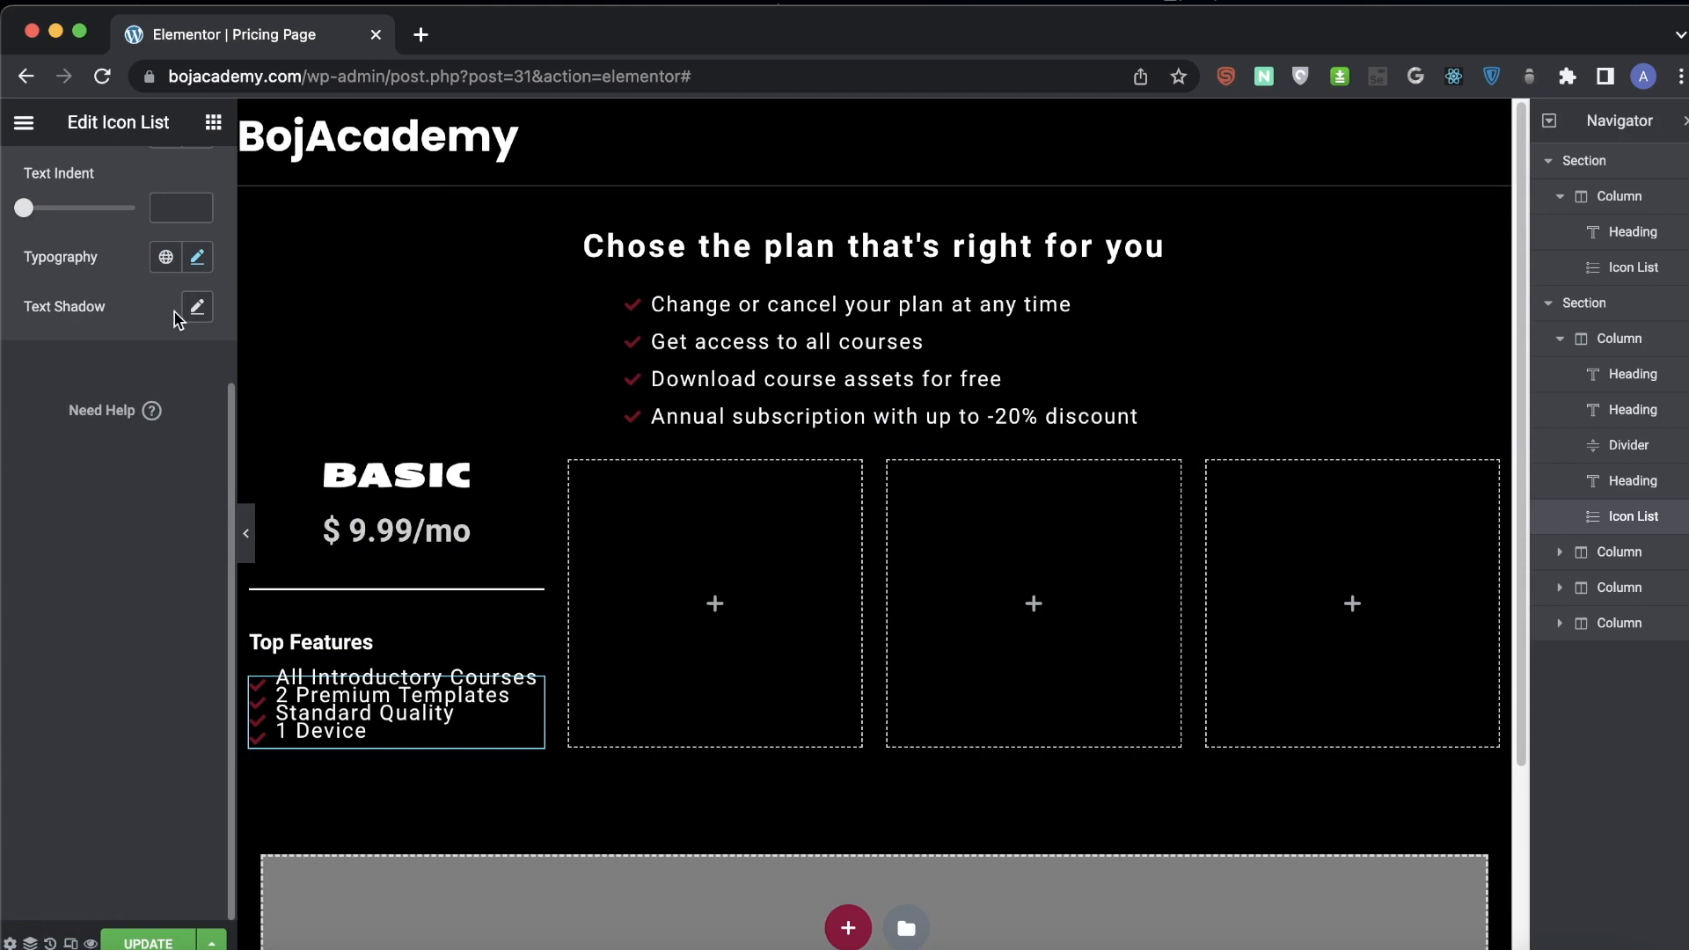
pyautogui.scroll(5, 188, 302)
pyautogui.click(198, 599)
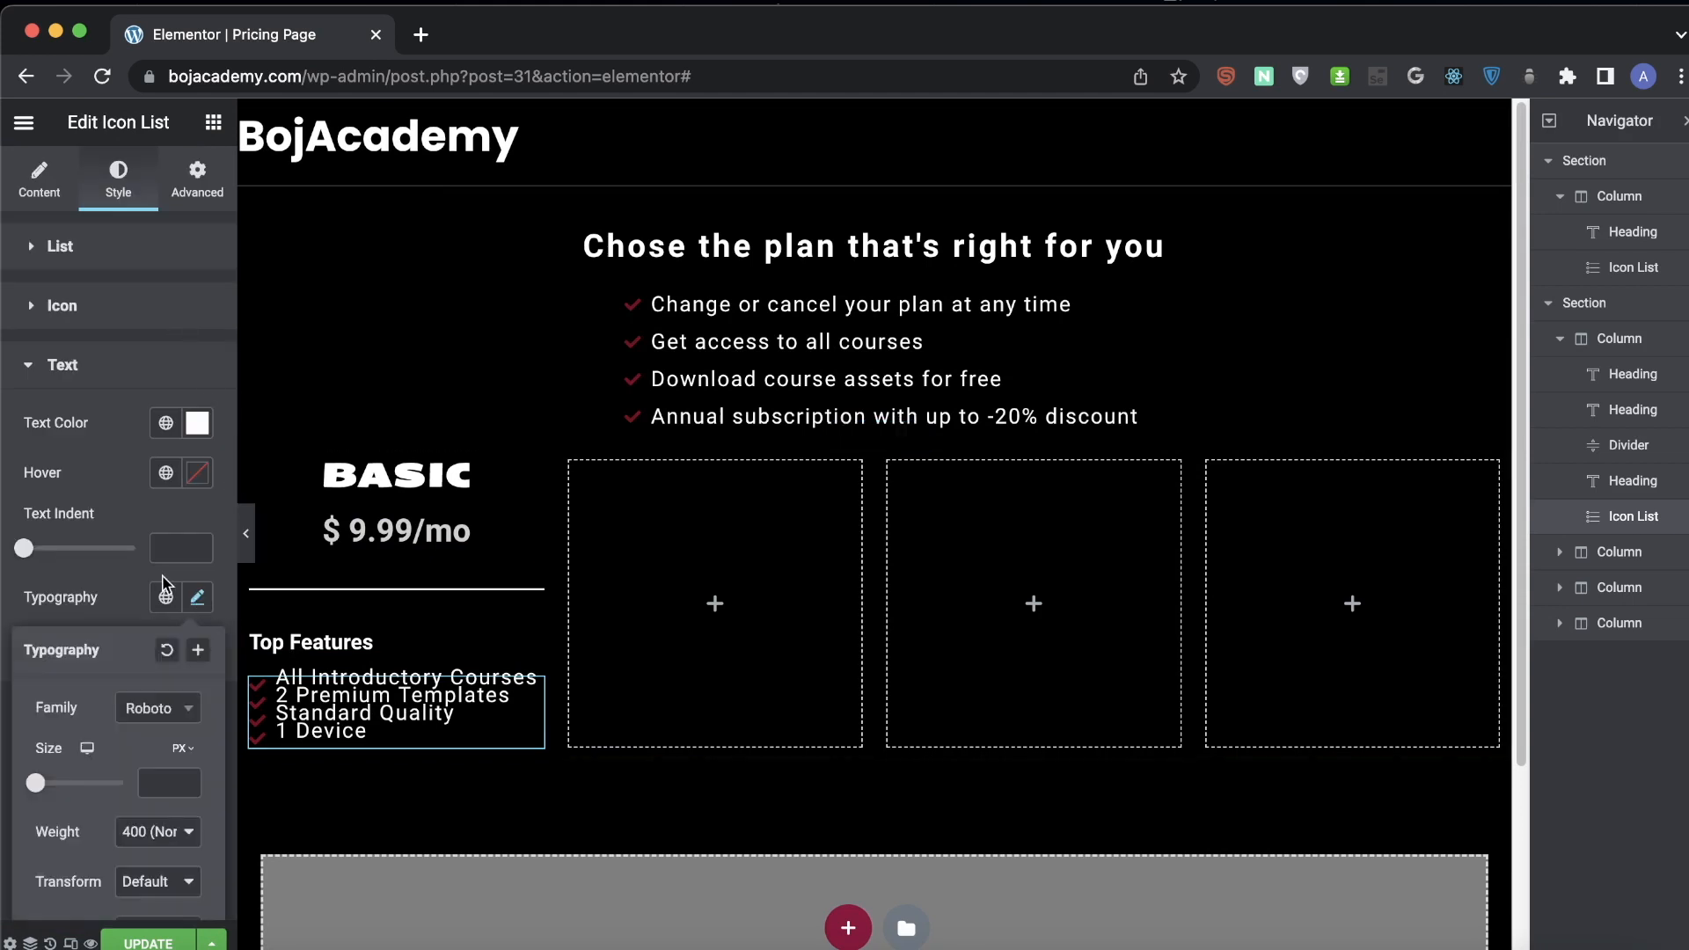
pyautogui.scroll(-3, 163, 582)
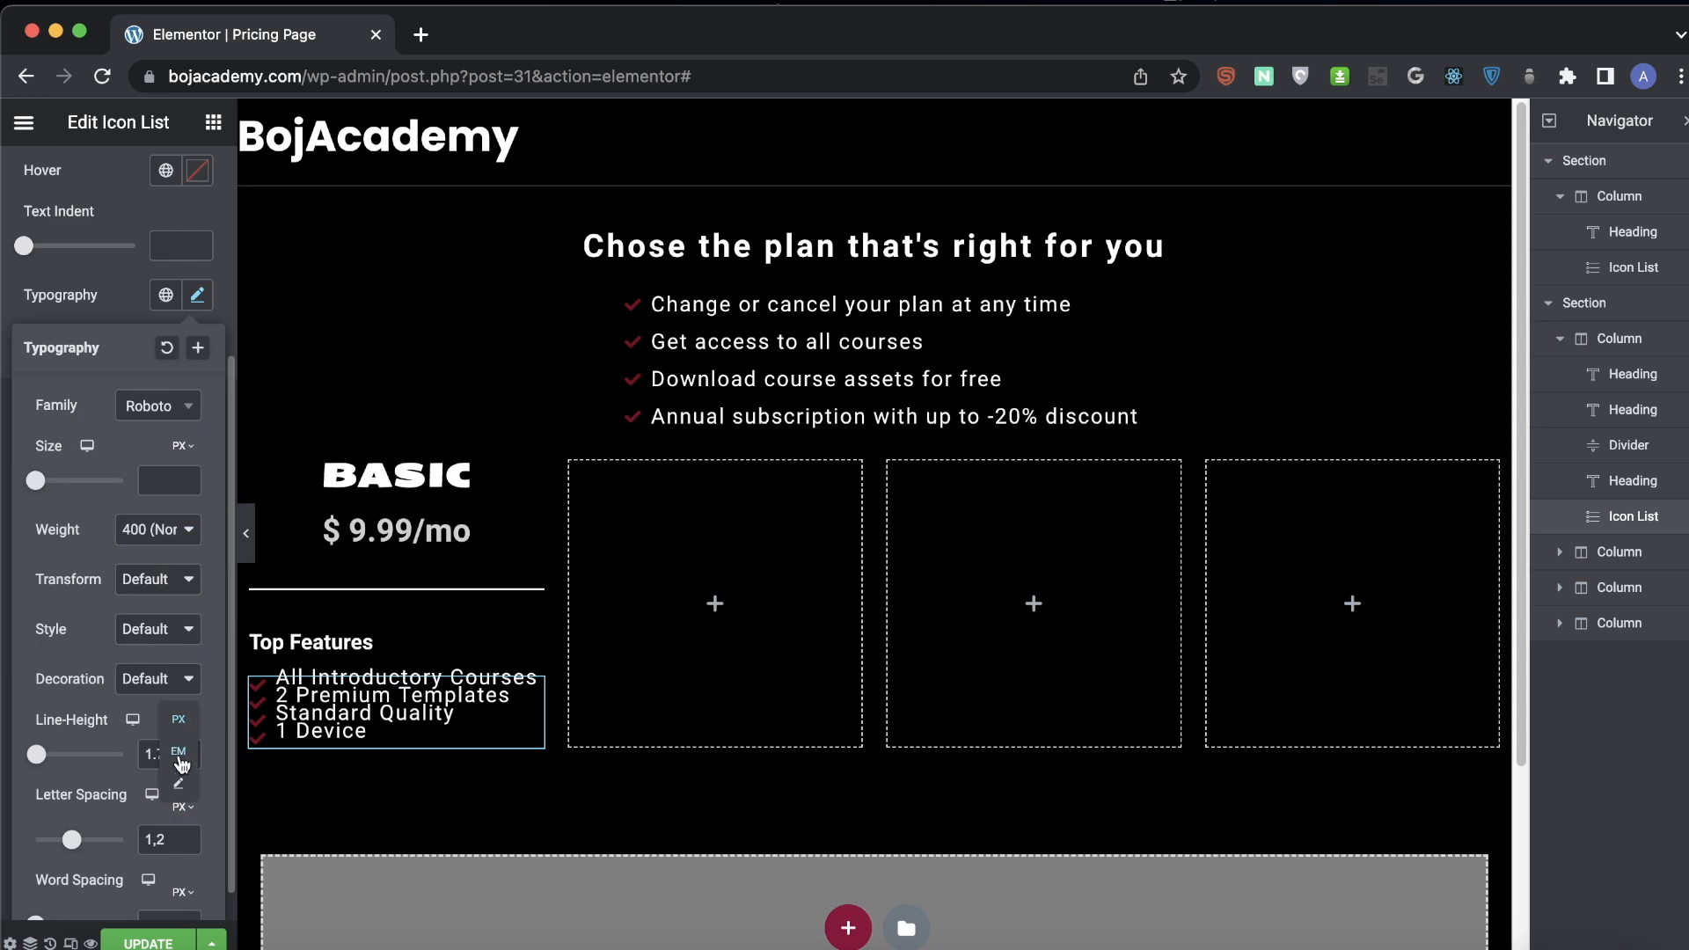
pyautogui.click(181, 753)
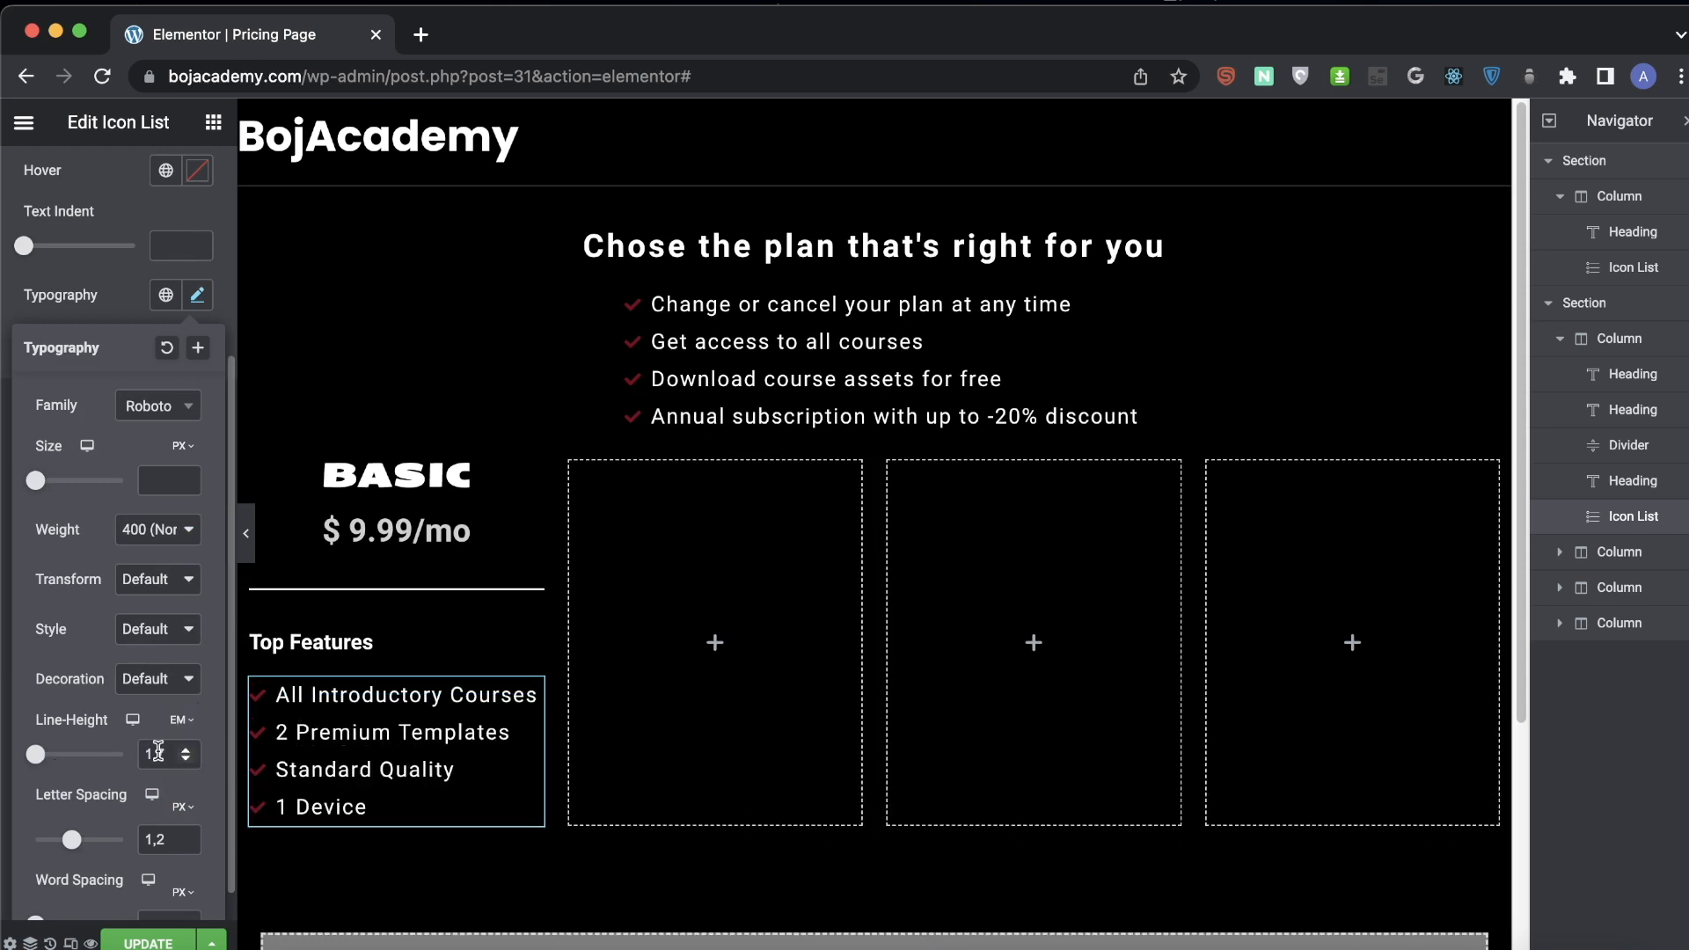
pyautogui.click(250, 531)
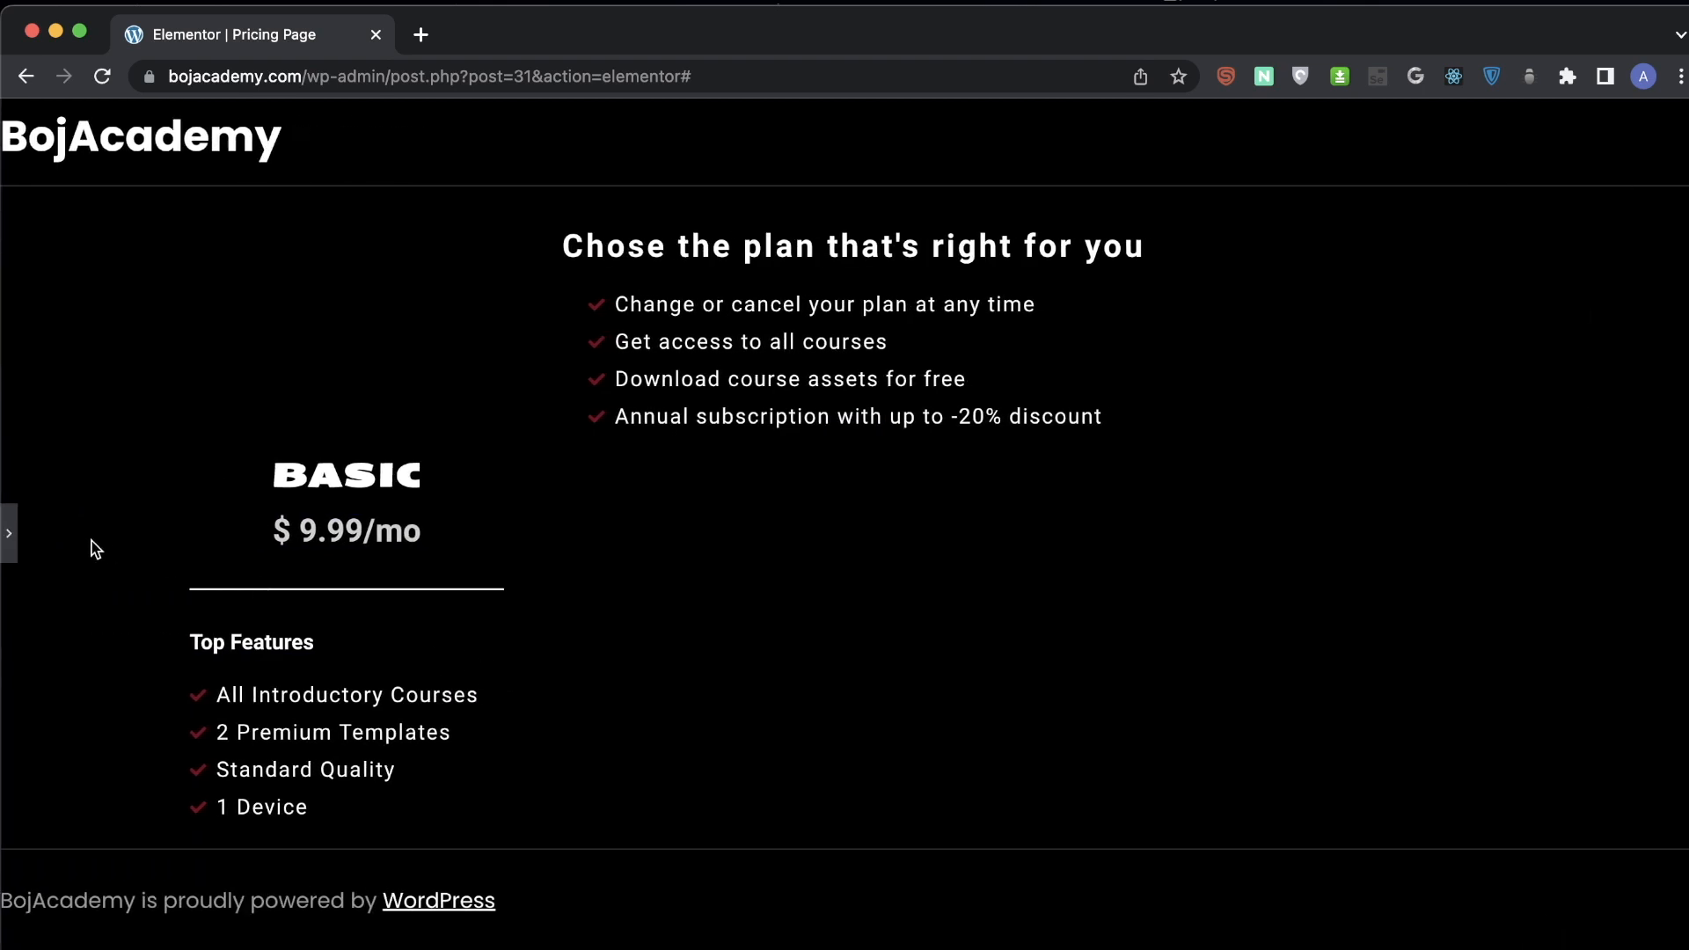
# - Give the Basic card's column a solid background color of #484848
pyautogui.click(11, 532)
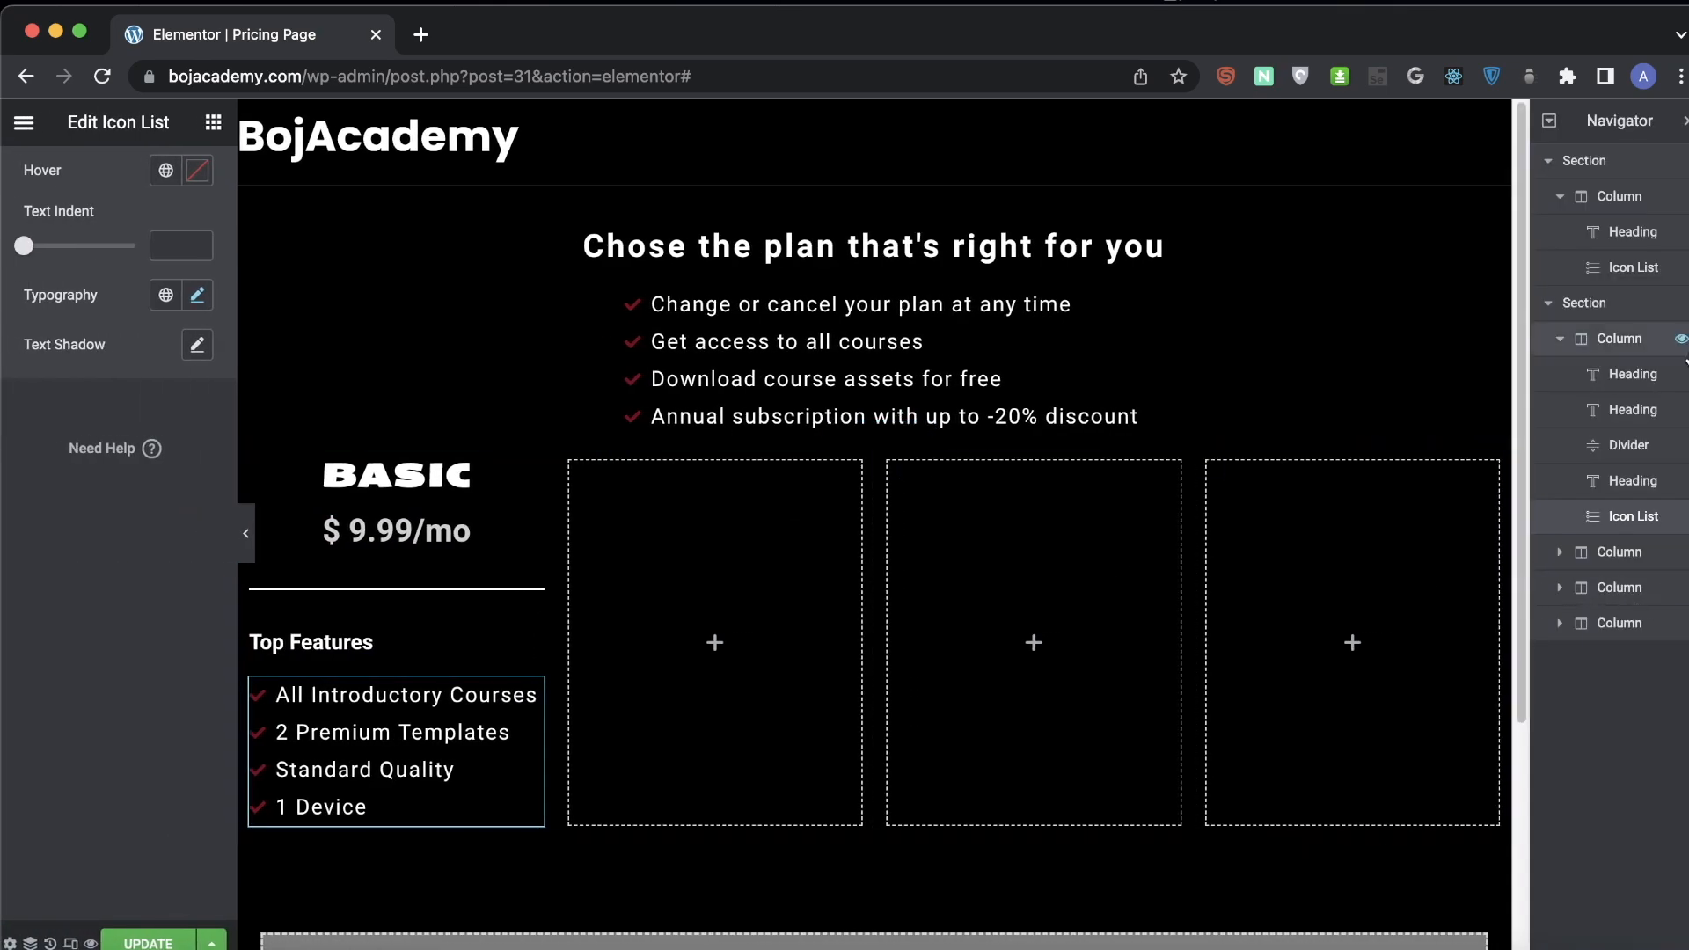
pyautogui.click(1607, 343)
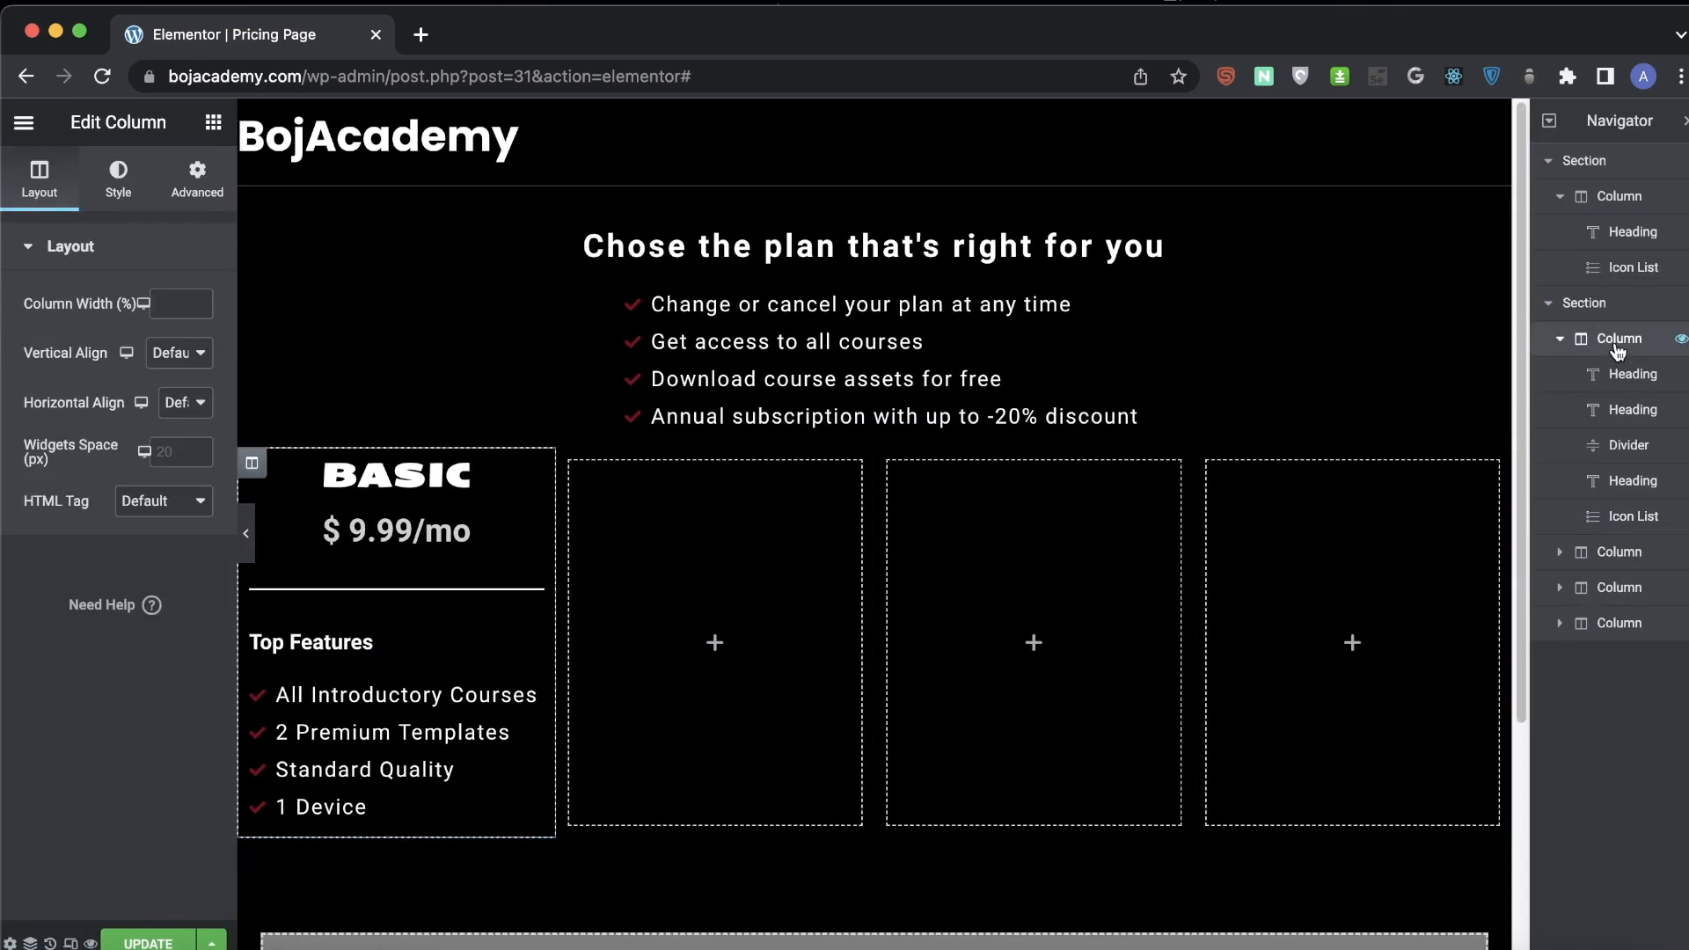
pyautogui.click(113, 176)
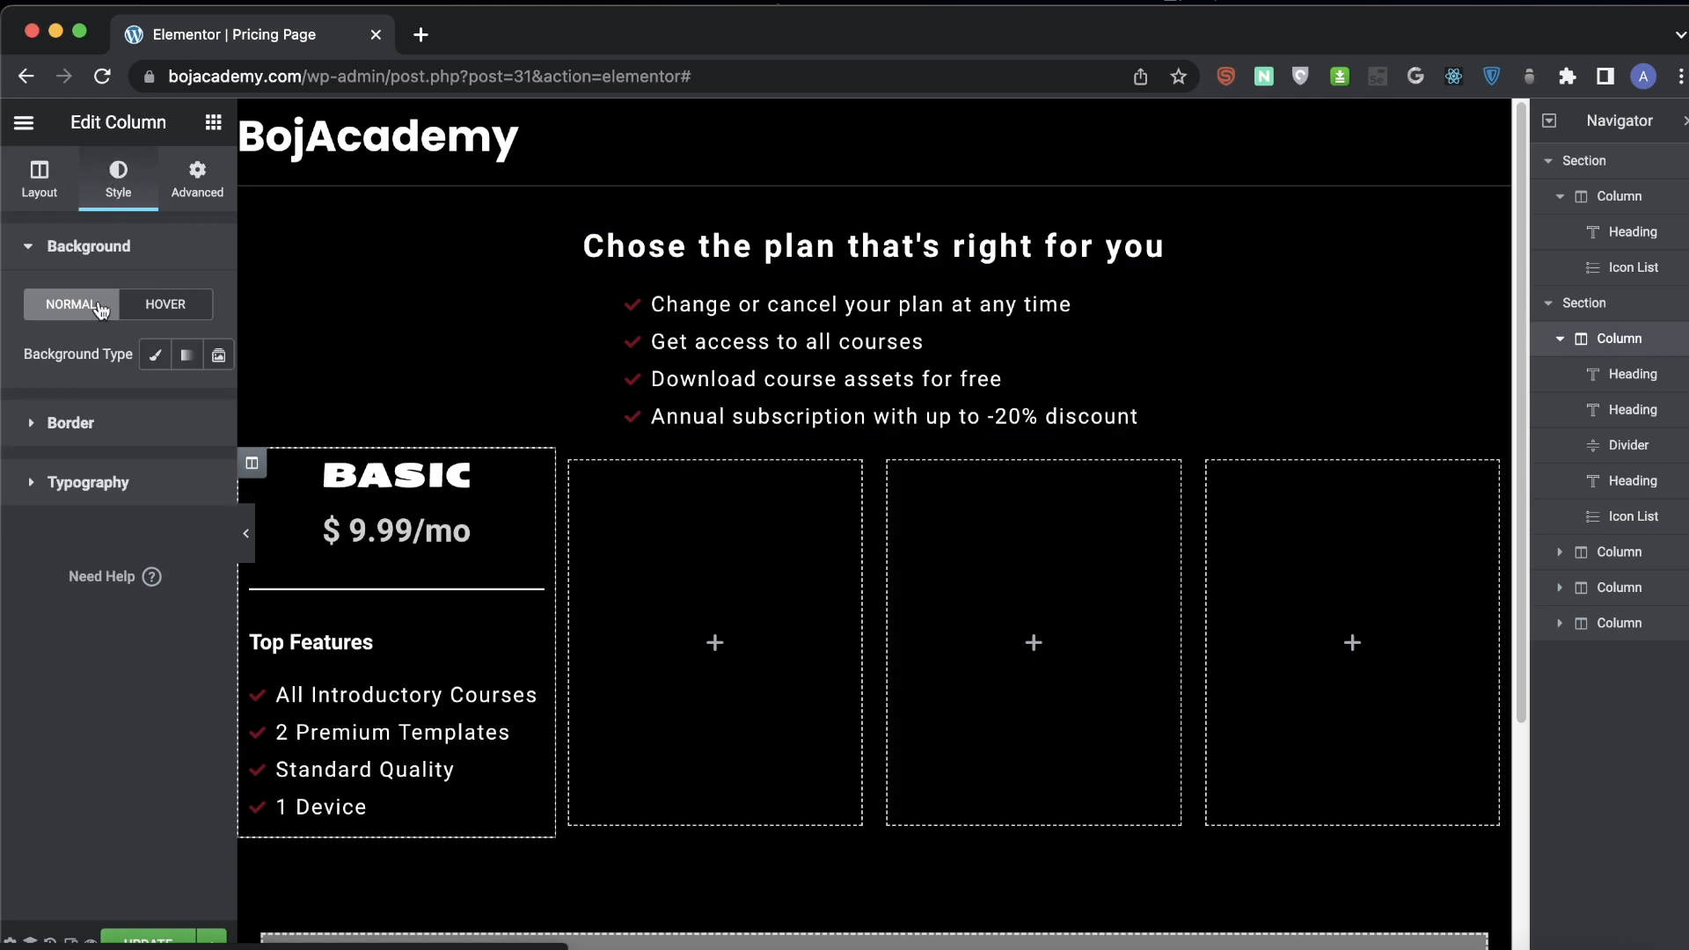
pyautogui.click(155, 357)
pyautogui.click(197, 404)
pyautogui.moveTo(103, 548); pyautogui.dragTo(31, 642)
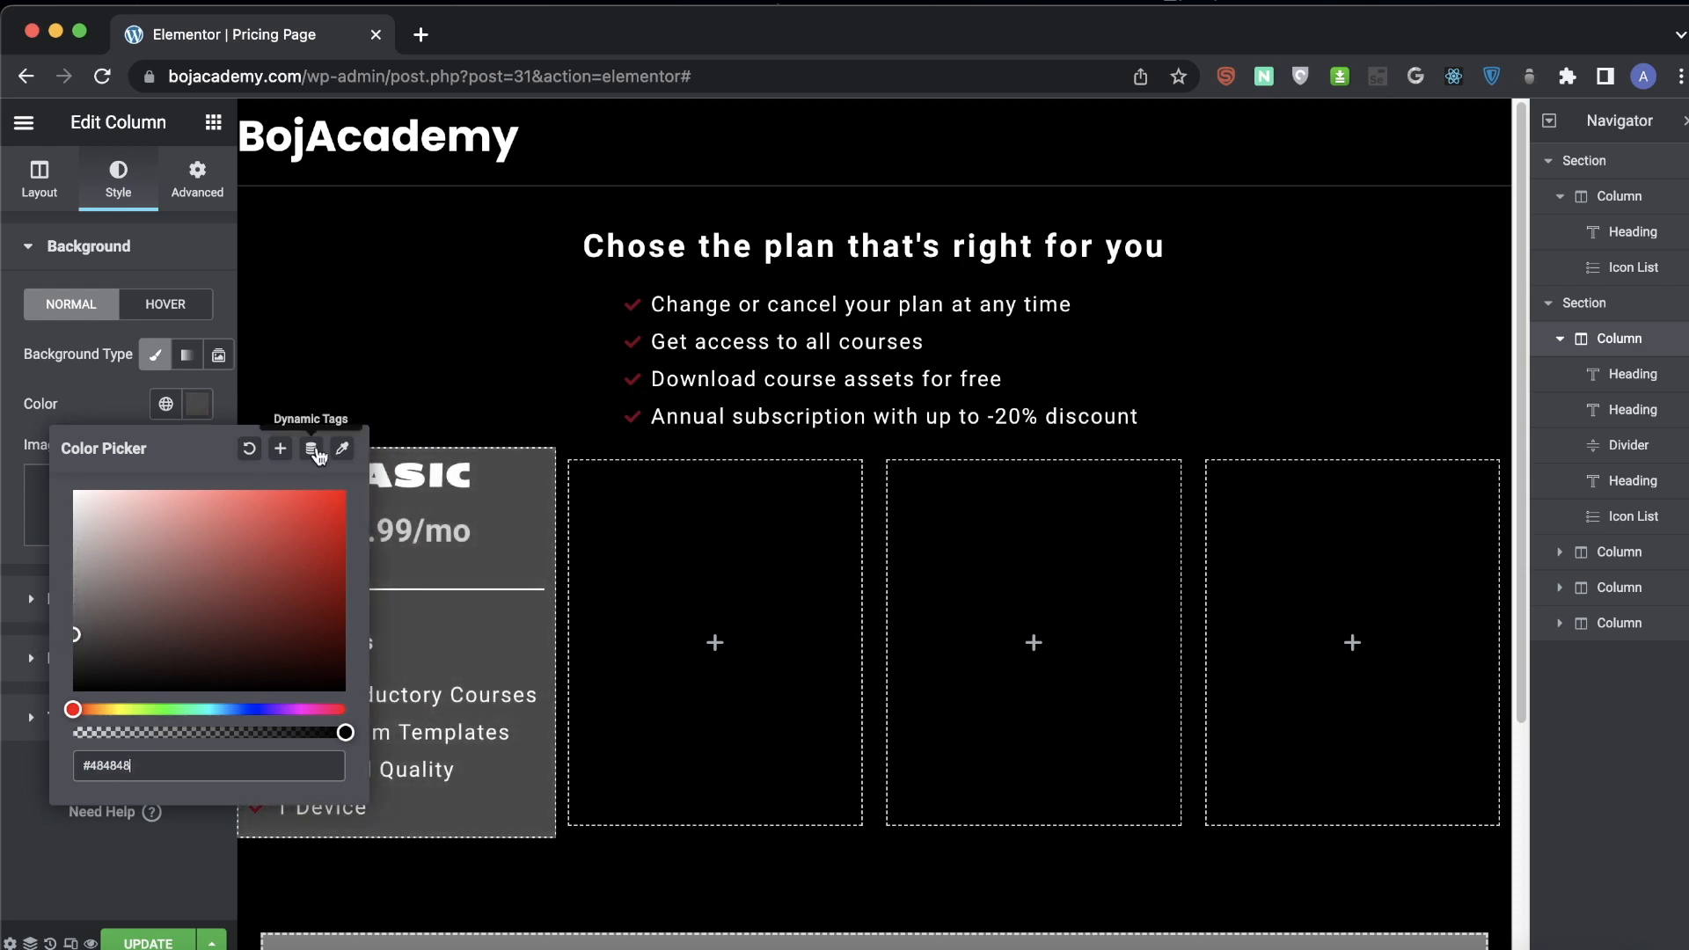
pyautogui.click(5, 794)
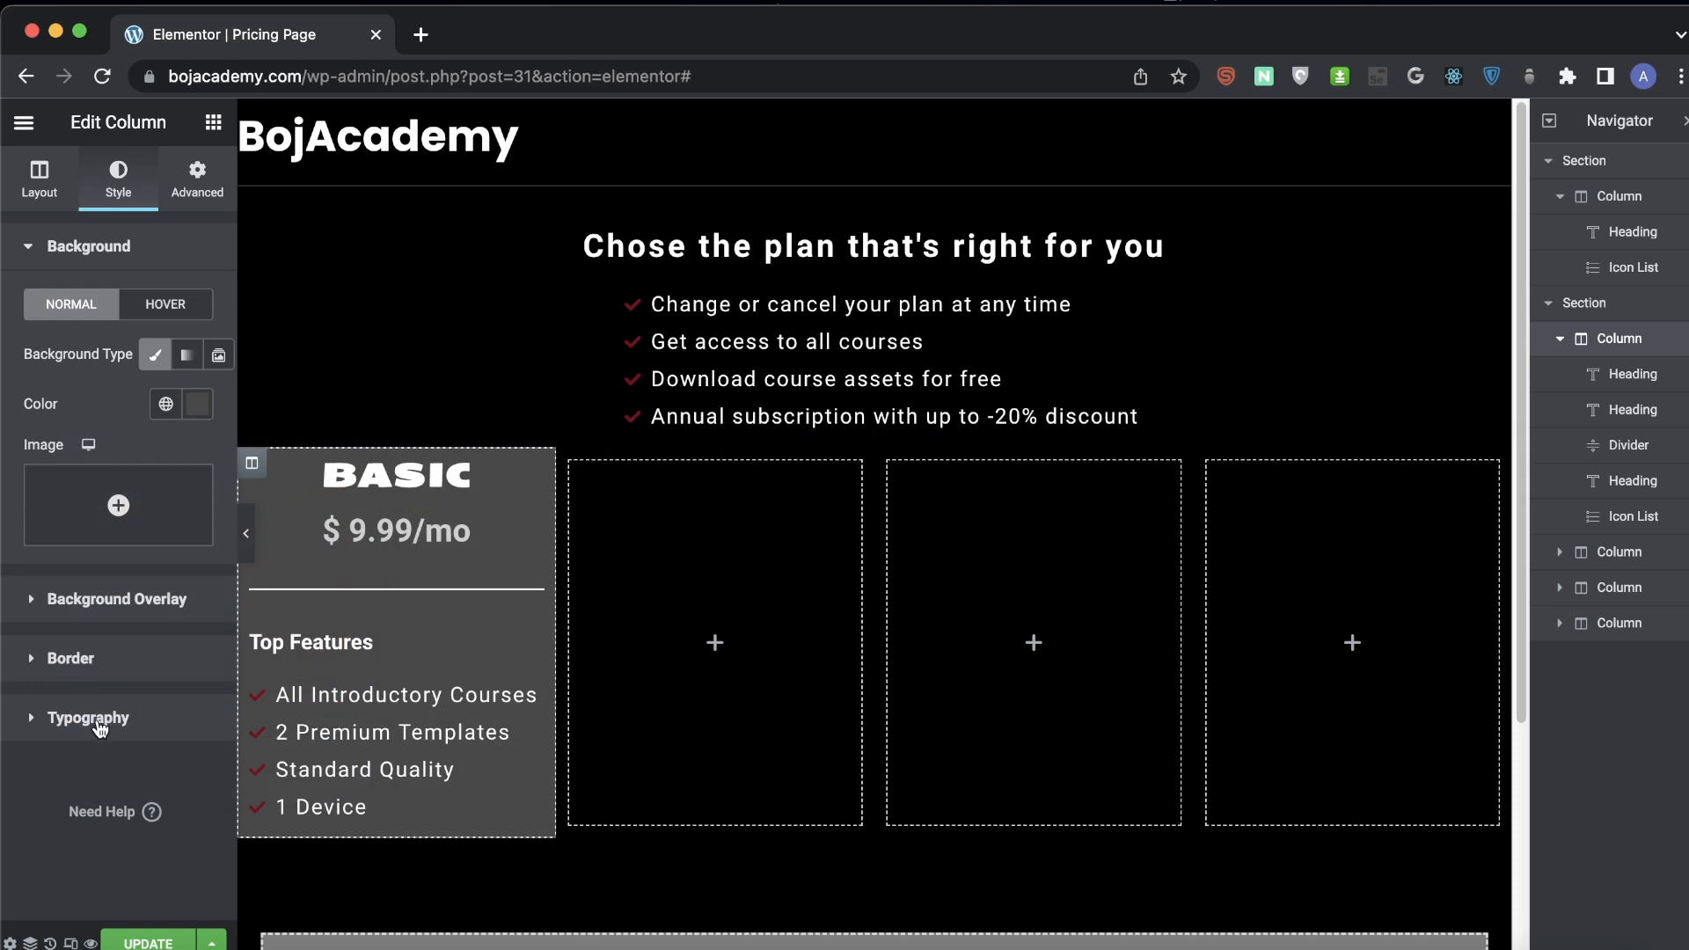
# - Round the Basic column's corners with a 15 px border radius on all sides and preview the page
pyautogui.click(75, 677)
pyautogui.click(44, 550)
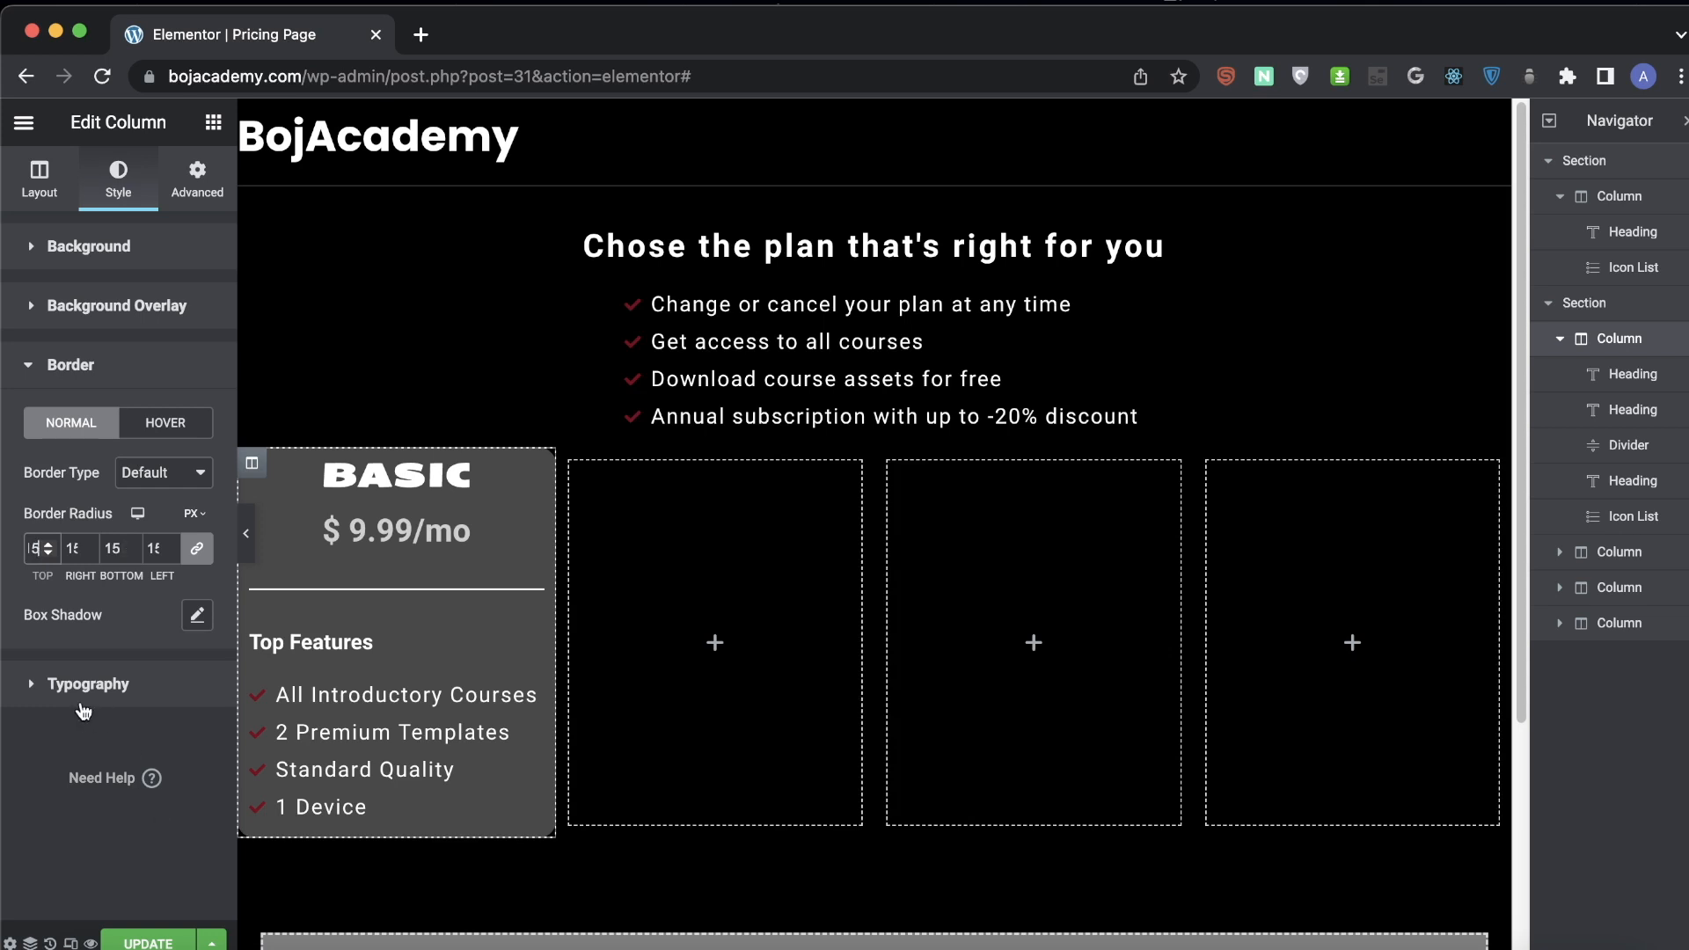
pyautogui.click(76, 734)
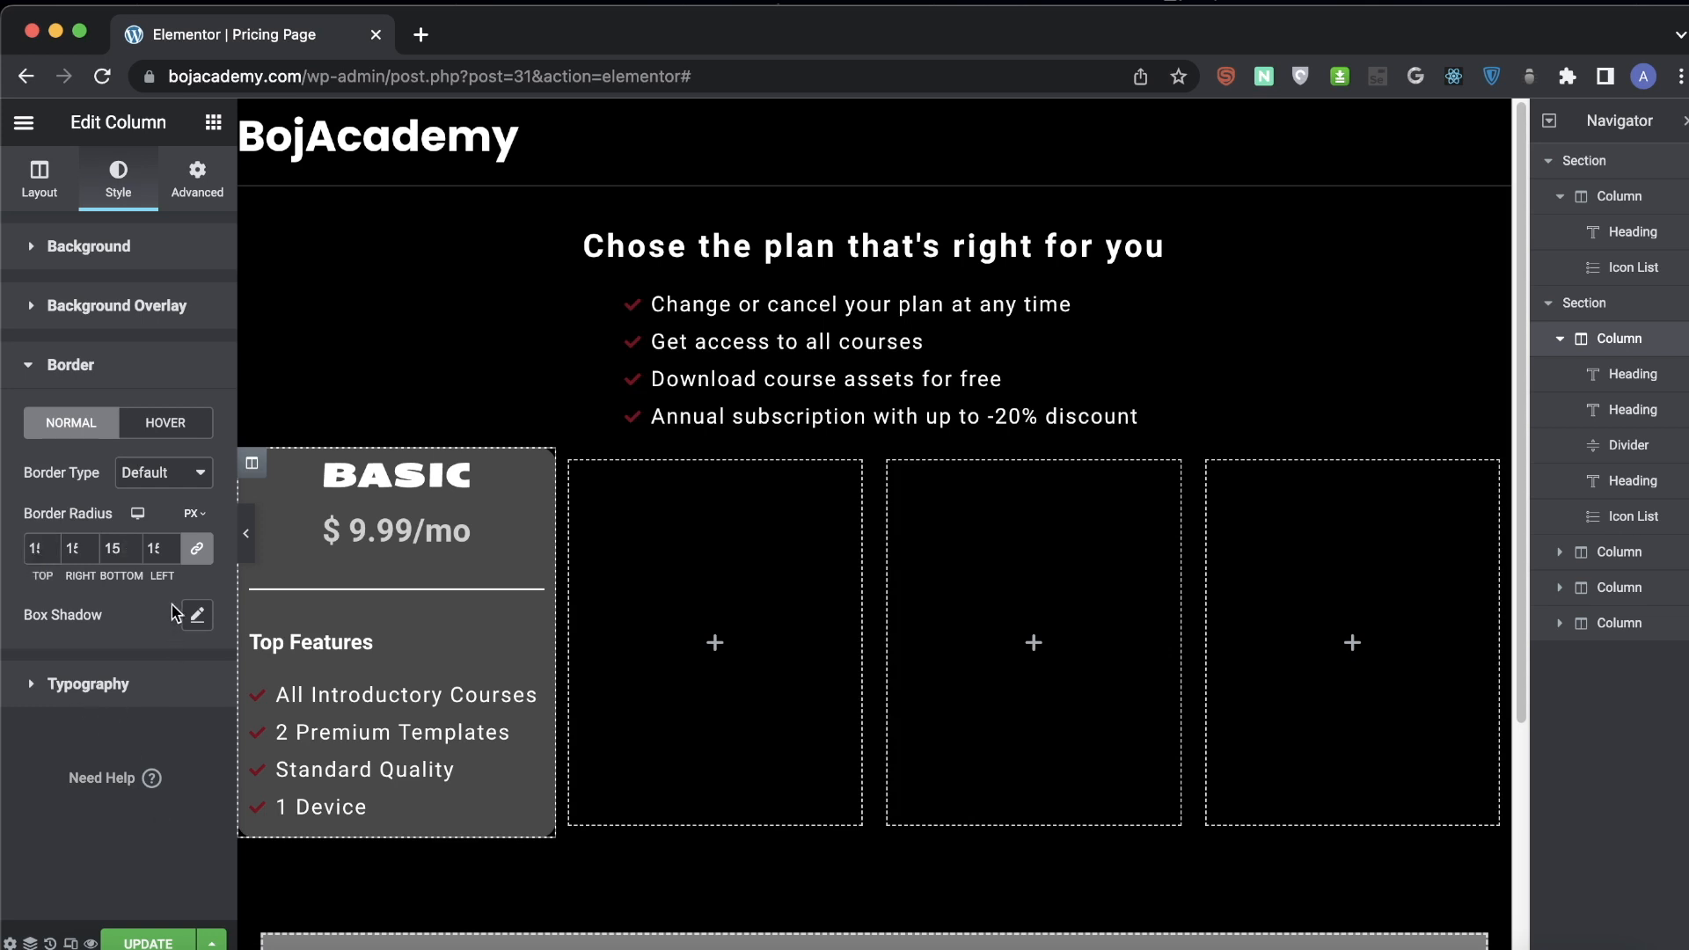
pyautogui.click(242, 535)
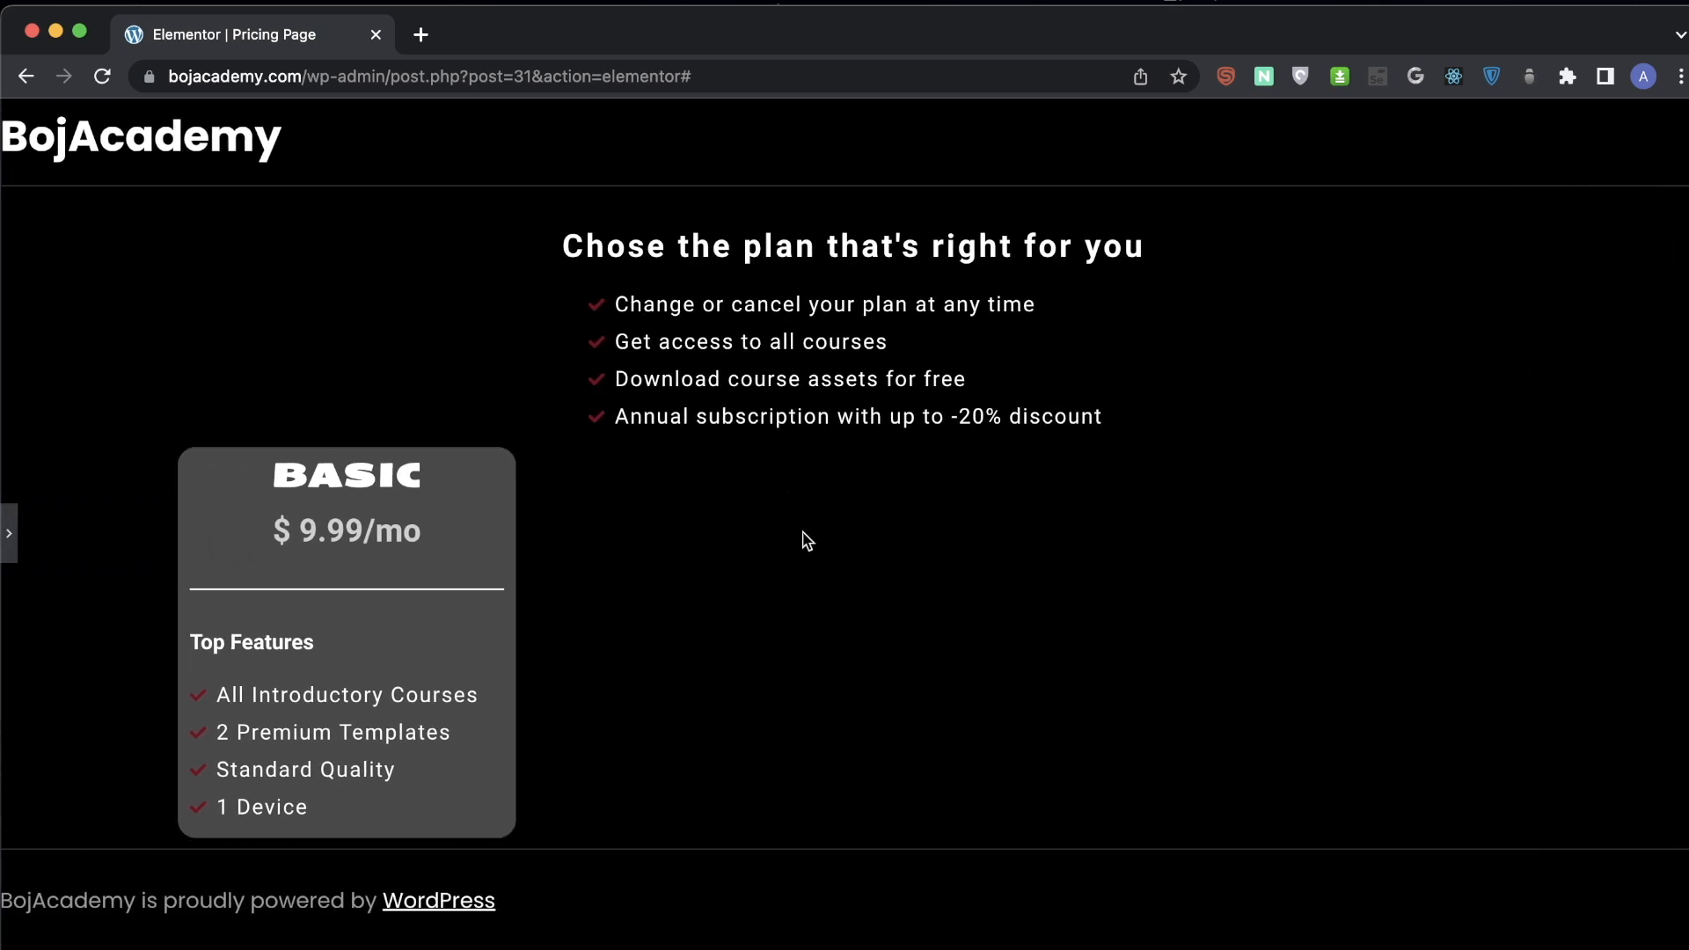
# - Unlink the Basic column's margins, set the right and left margins to 3%, and preview the page
pyautogui.click(8, 533)
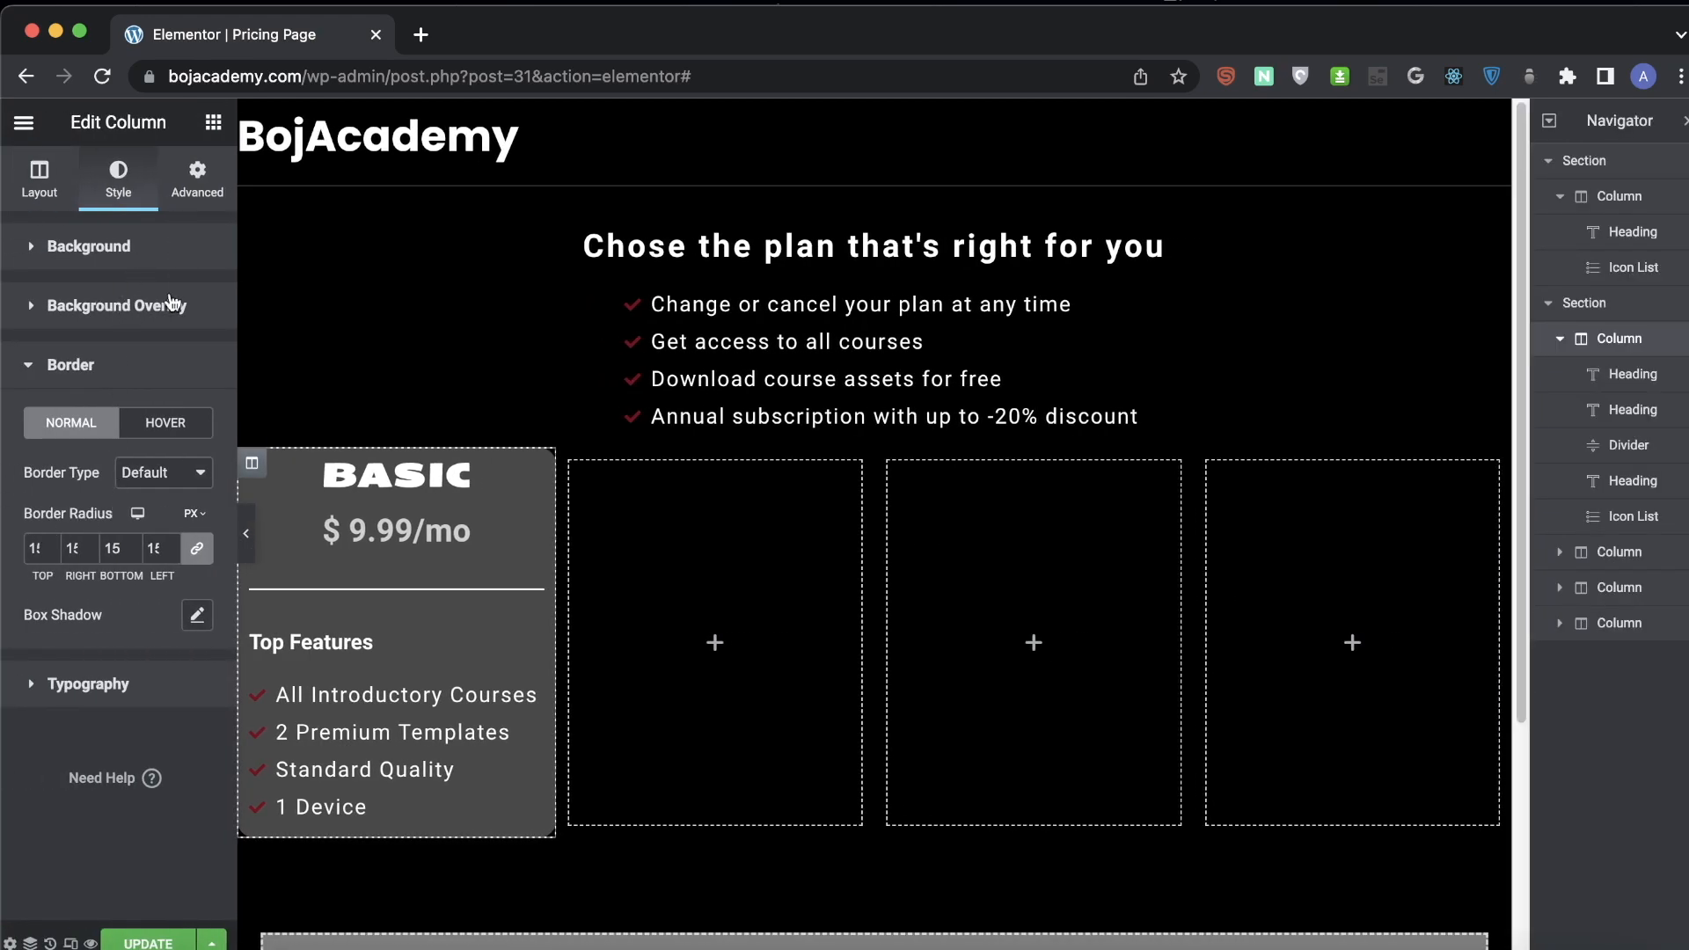
pyautogui.click(197, 181)
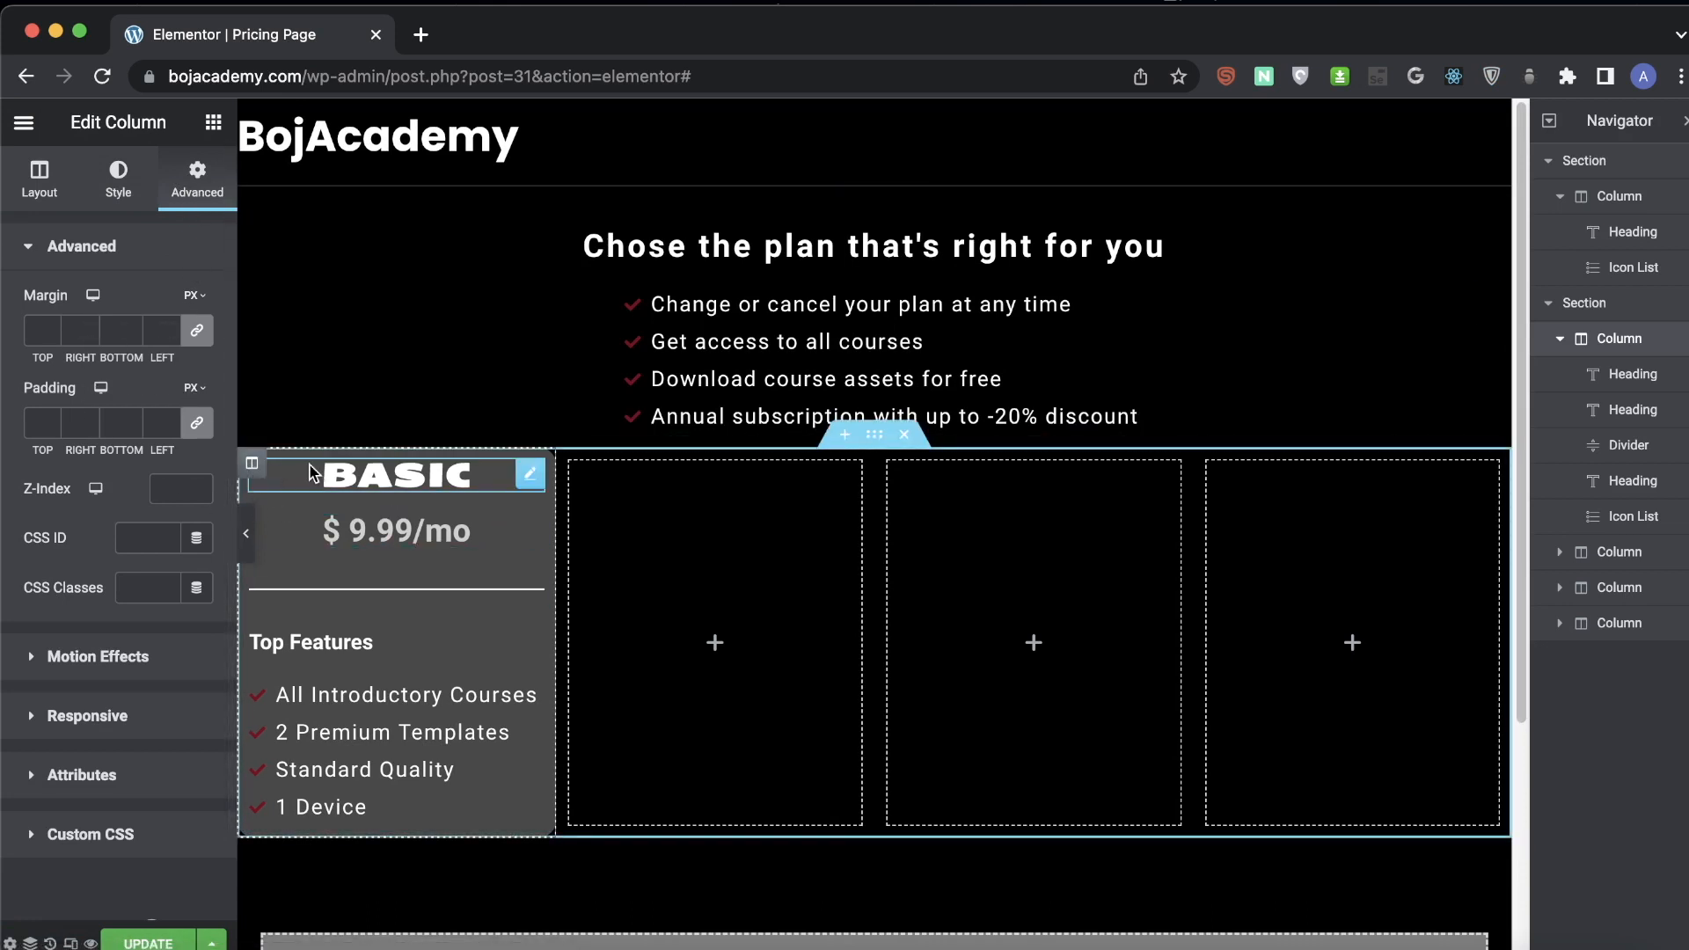
pyautogui.click(201, 335)
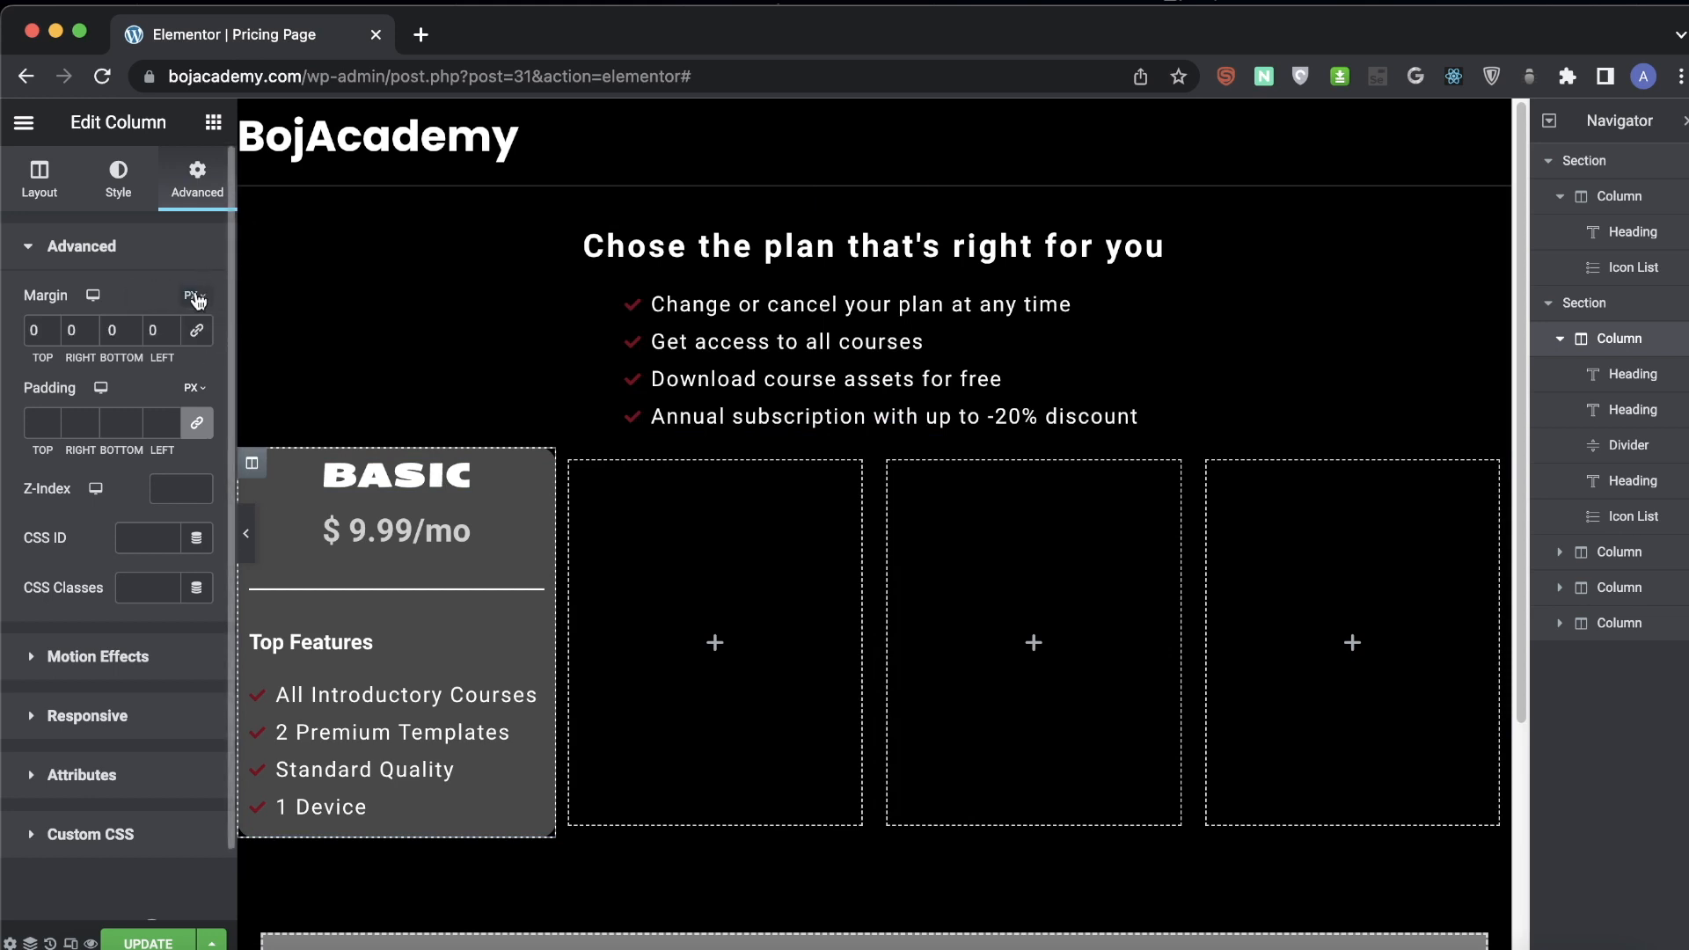
pyautogui.click(199, 304)
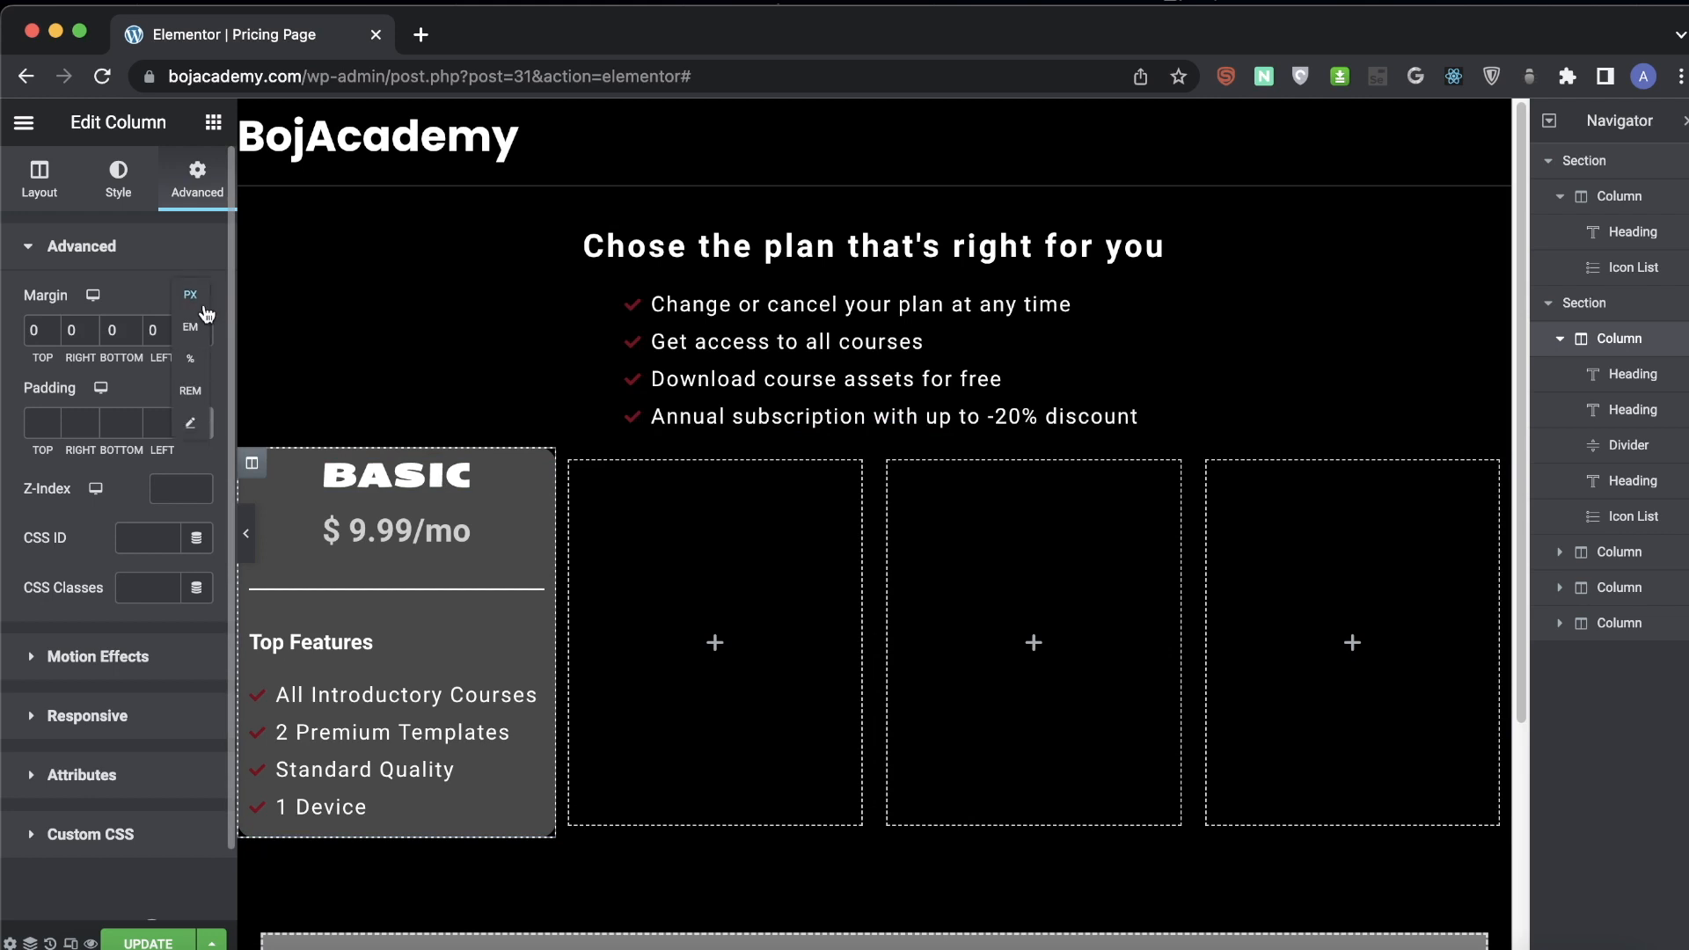
pyautogui.click(198, 368)
pyautogui.click(74, 330)
pyautogui.write('3')
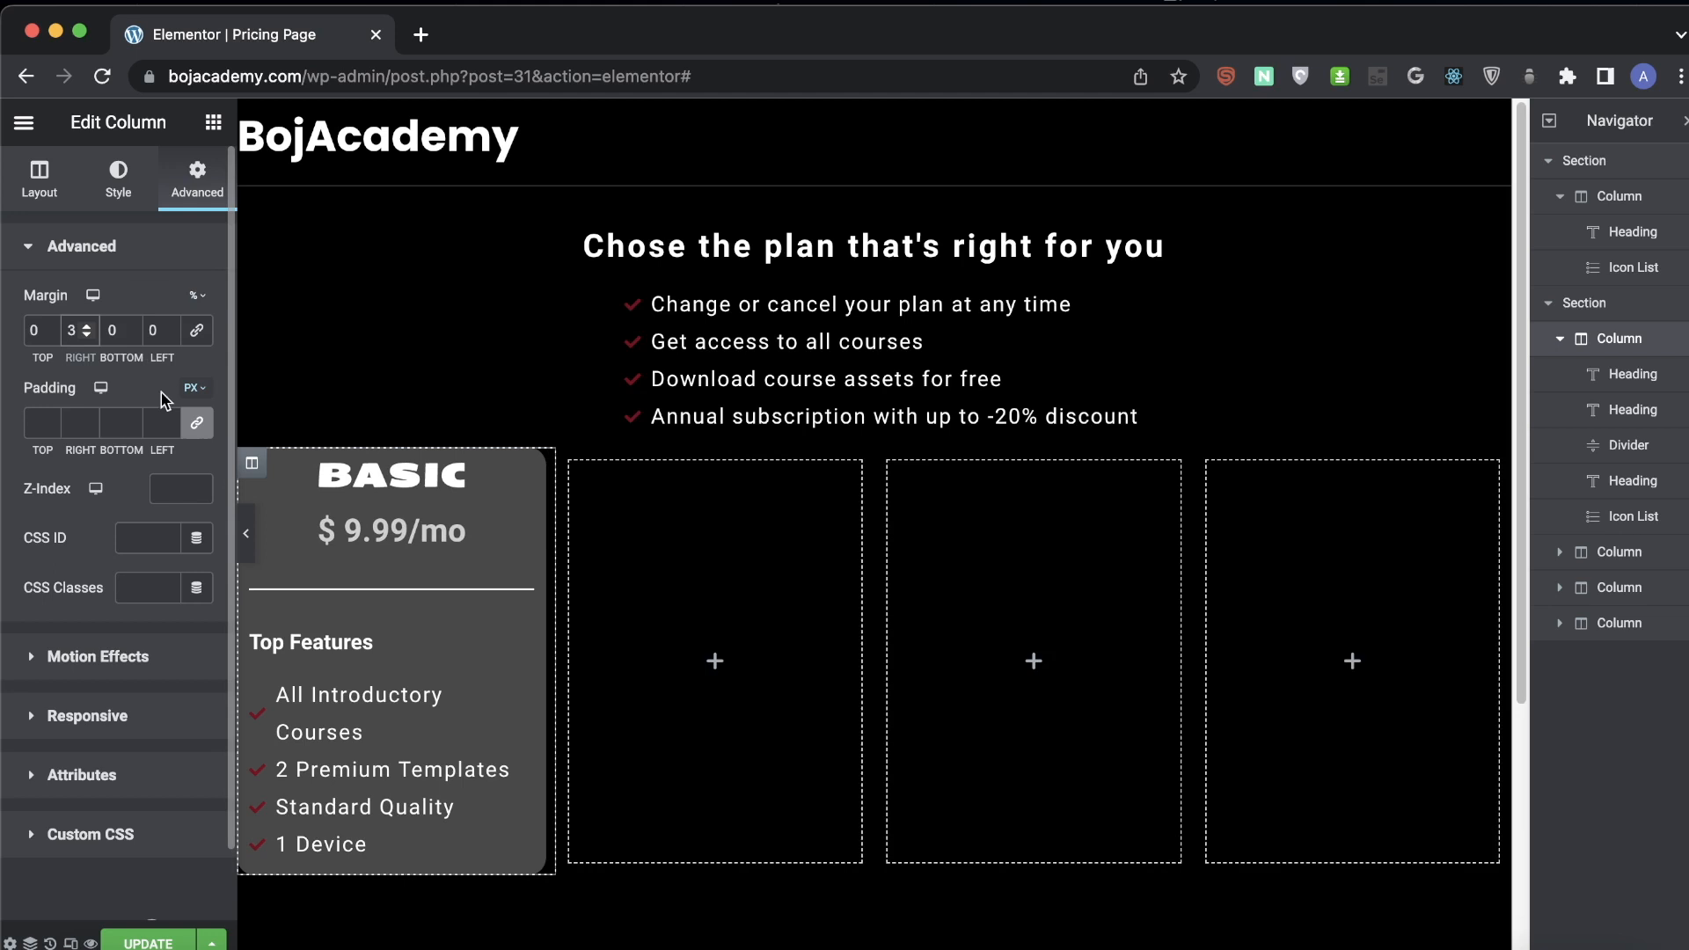
pyautogui.click(149, 332)
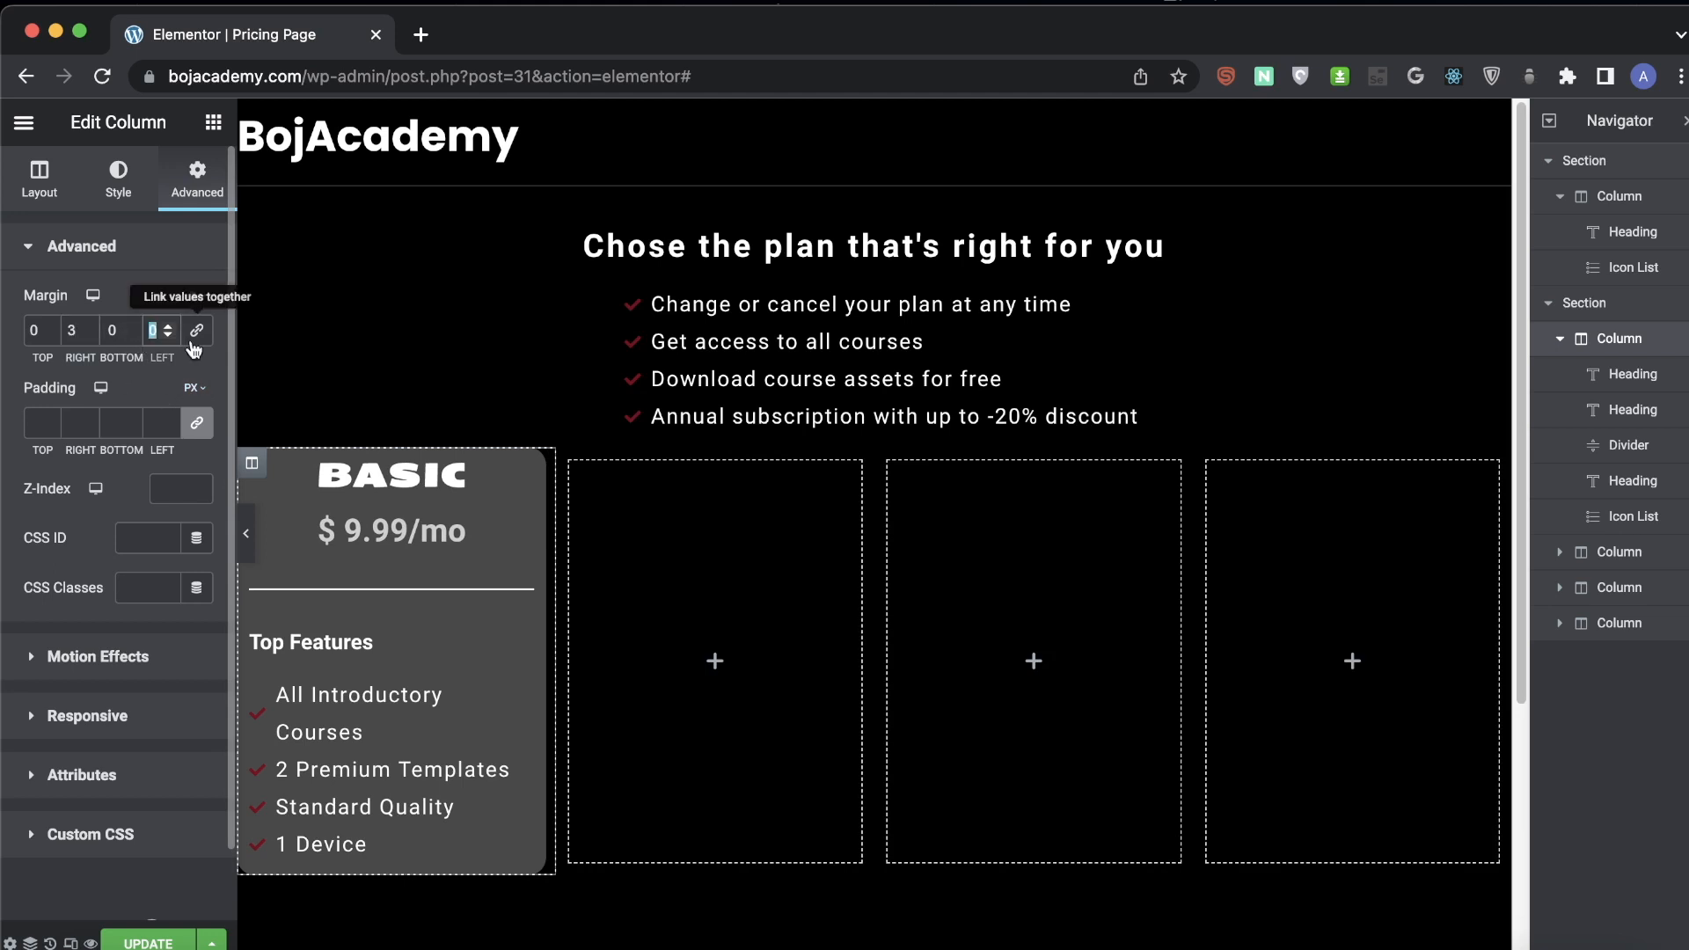
pyautogui.write('3')
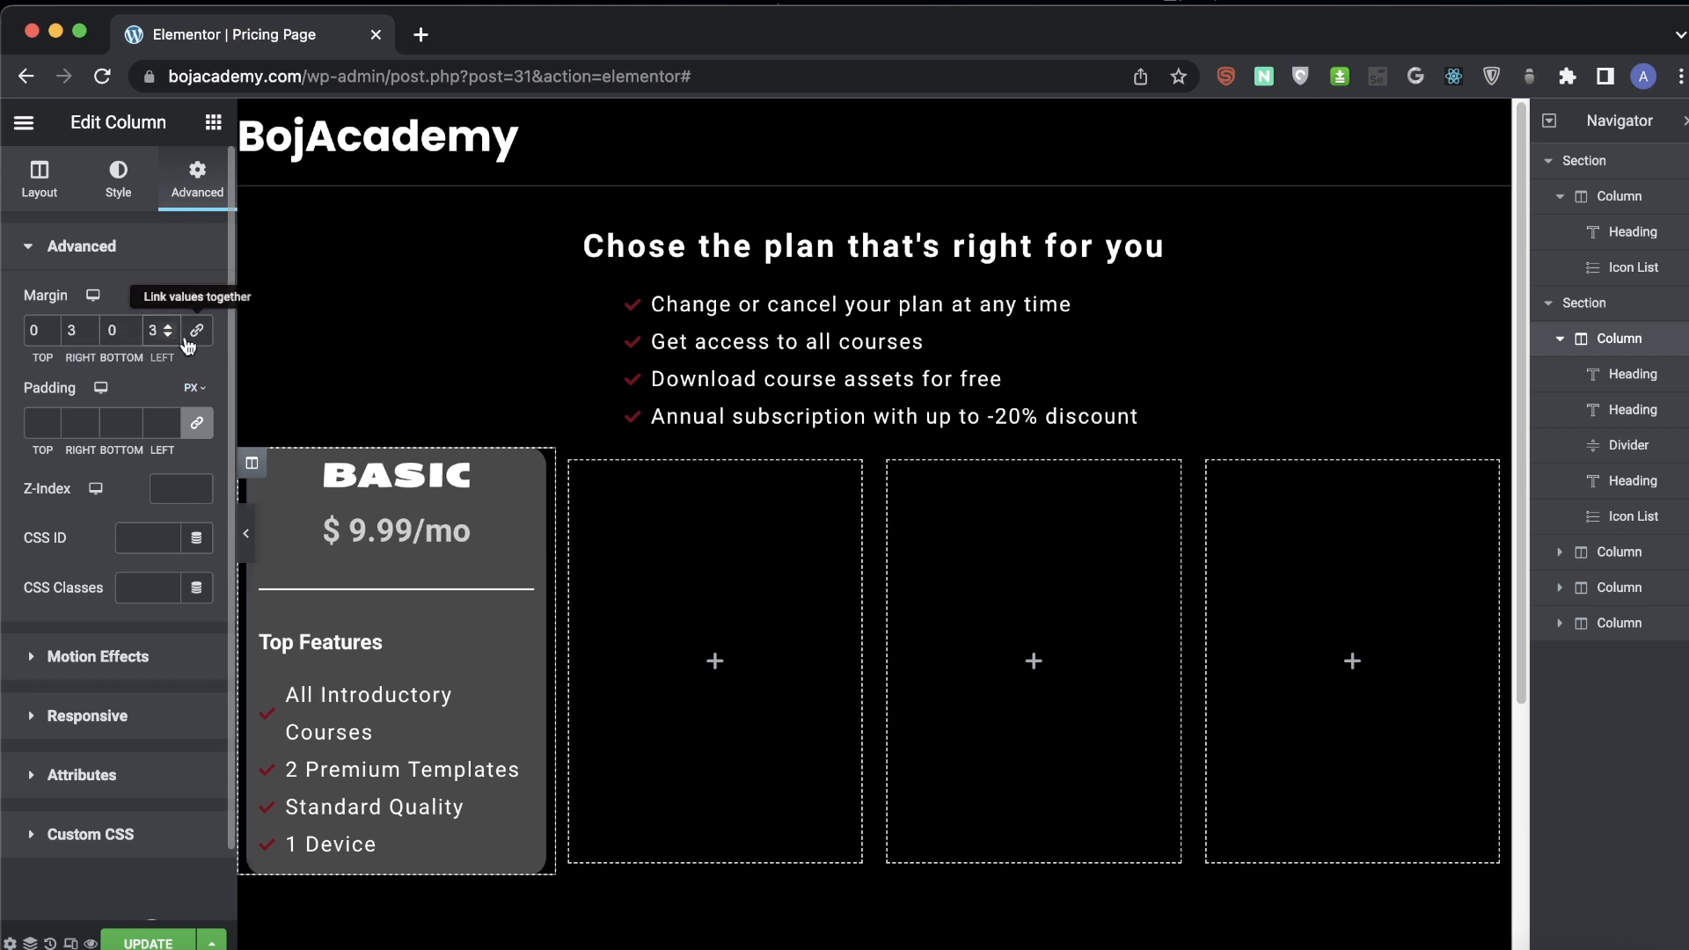
pyautogui.click(245, 534)
# - Add a Button widget below the feature list in the Basic card
pyautogui.click(9, 533)
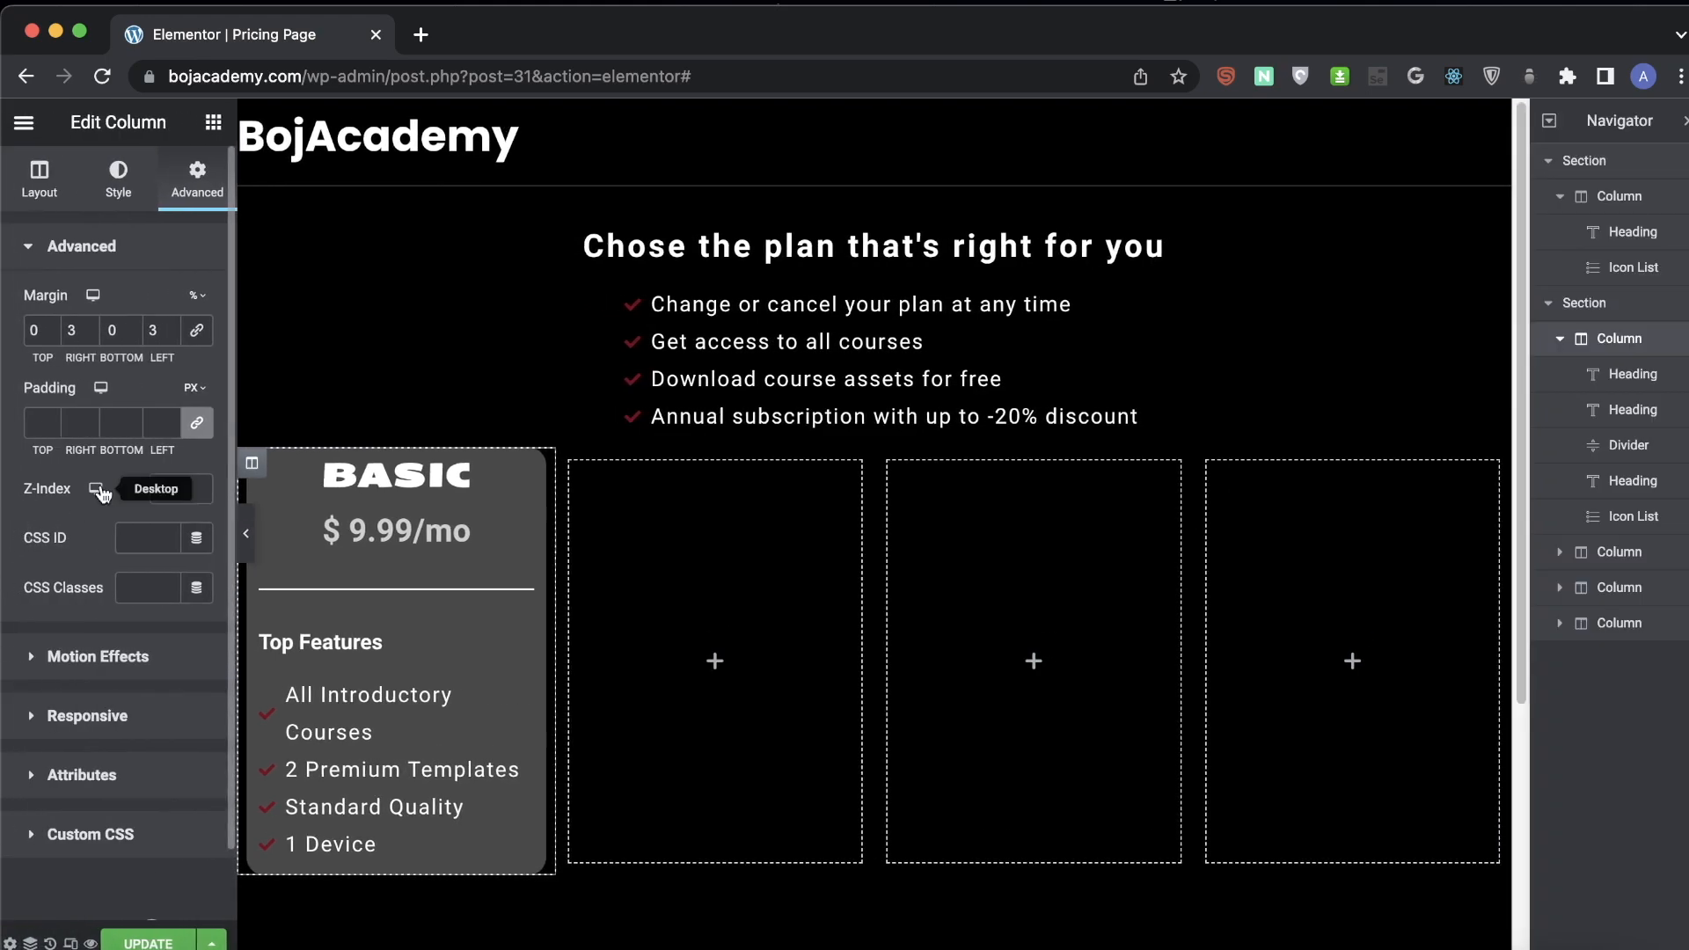
pyautogui.click(213, 121)
pyautogui.write('bu')
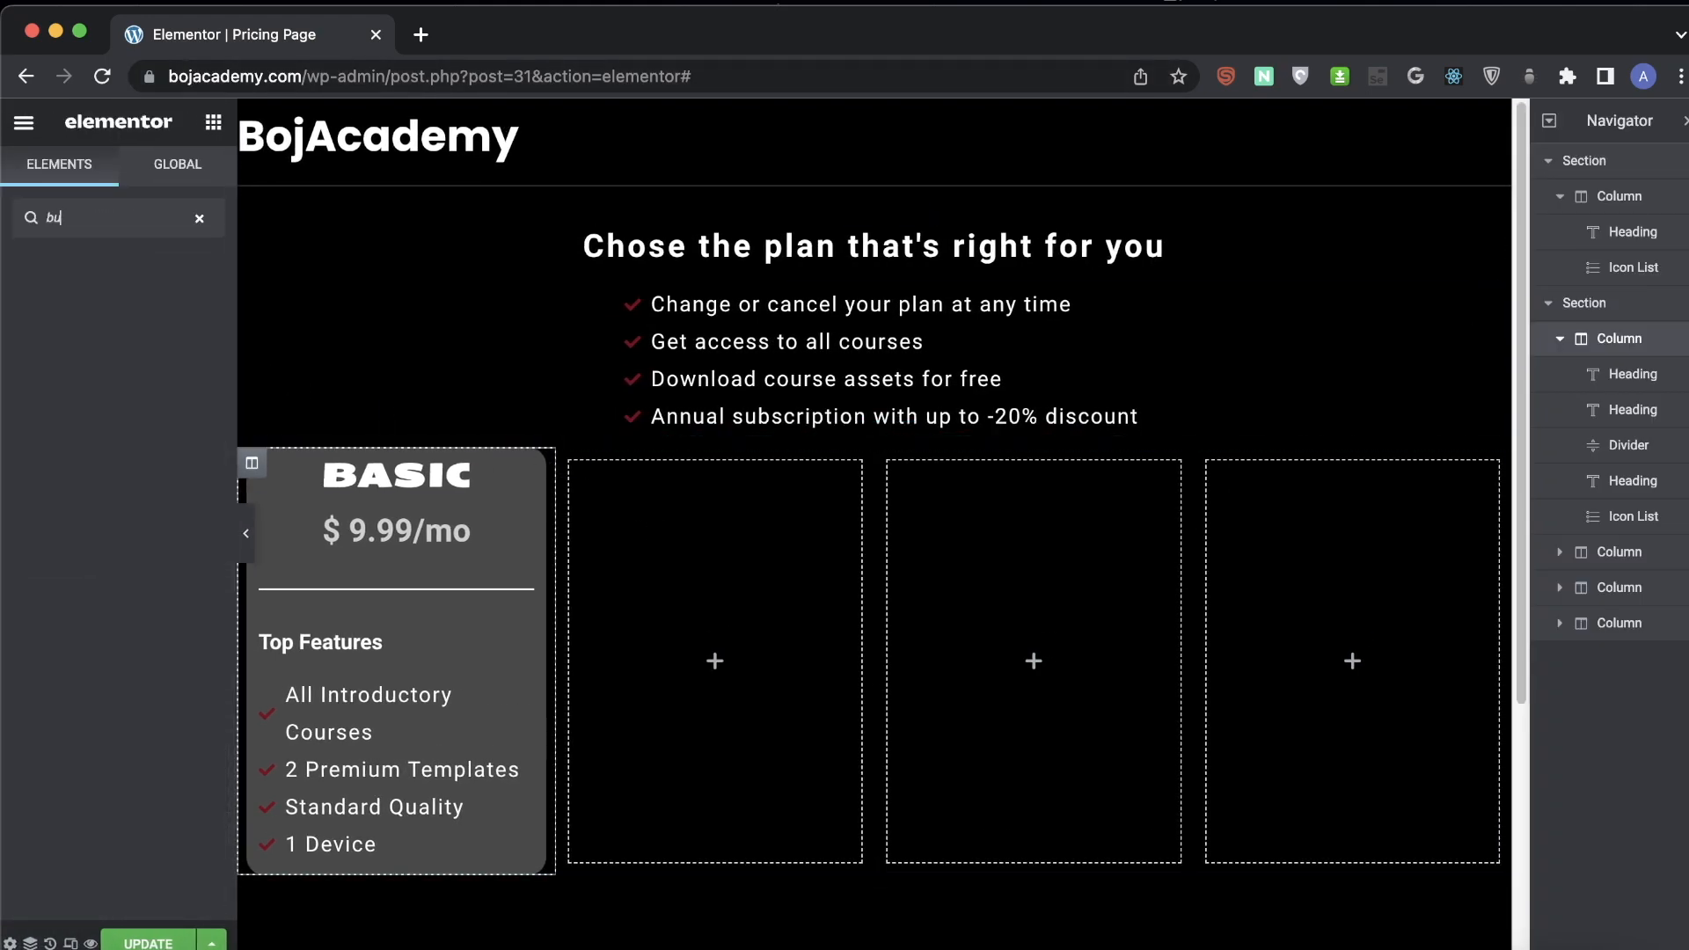
pyautogui.write('tout')
pyautogui.moveTo(60, 313); pyautogui.dragTo(356, 863)
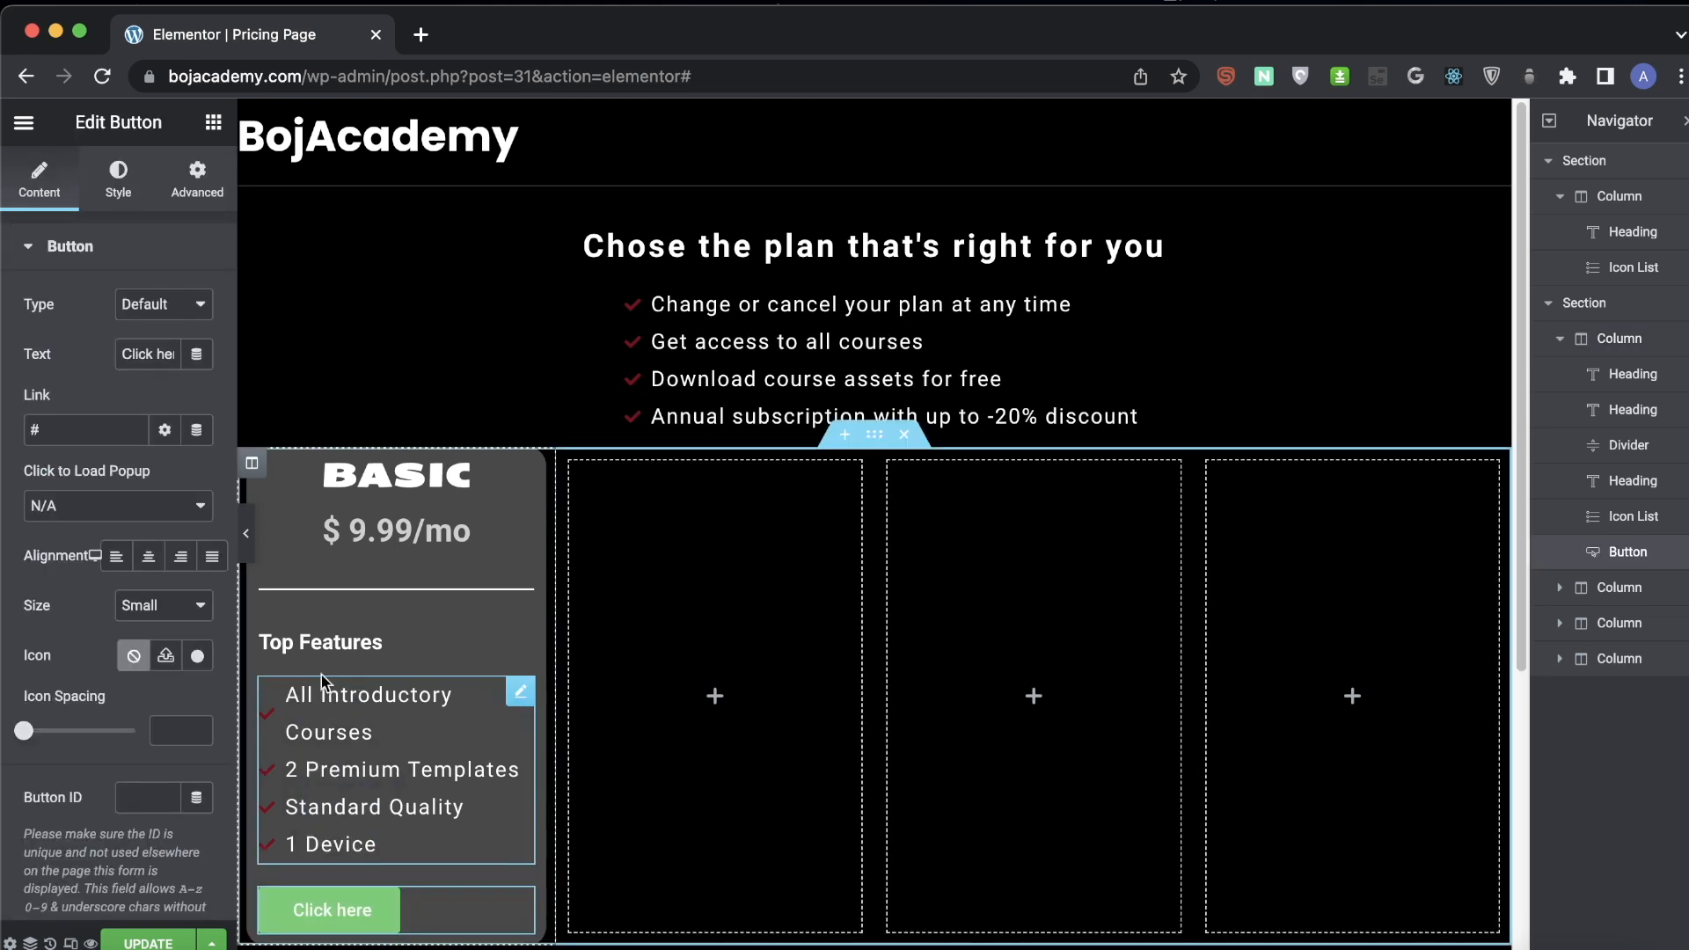
# - Center the Basic card's button and set its text to "Sign Up"
pyautogui.click(149, 556)
pyautogui.click(153, 353)
pyautogui.write('S')
pyautogui.hotkey('ctrl', 'a')
pyautogui.write('Sign Up')
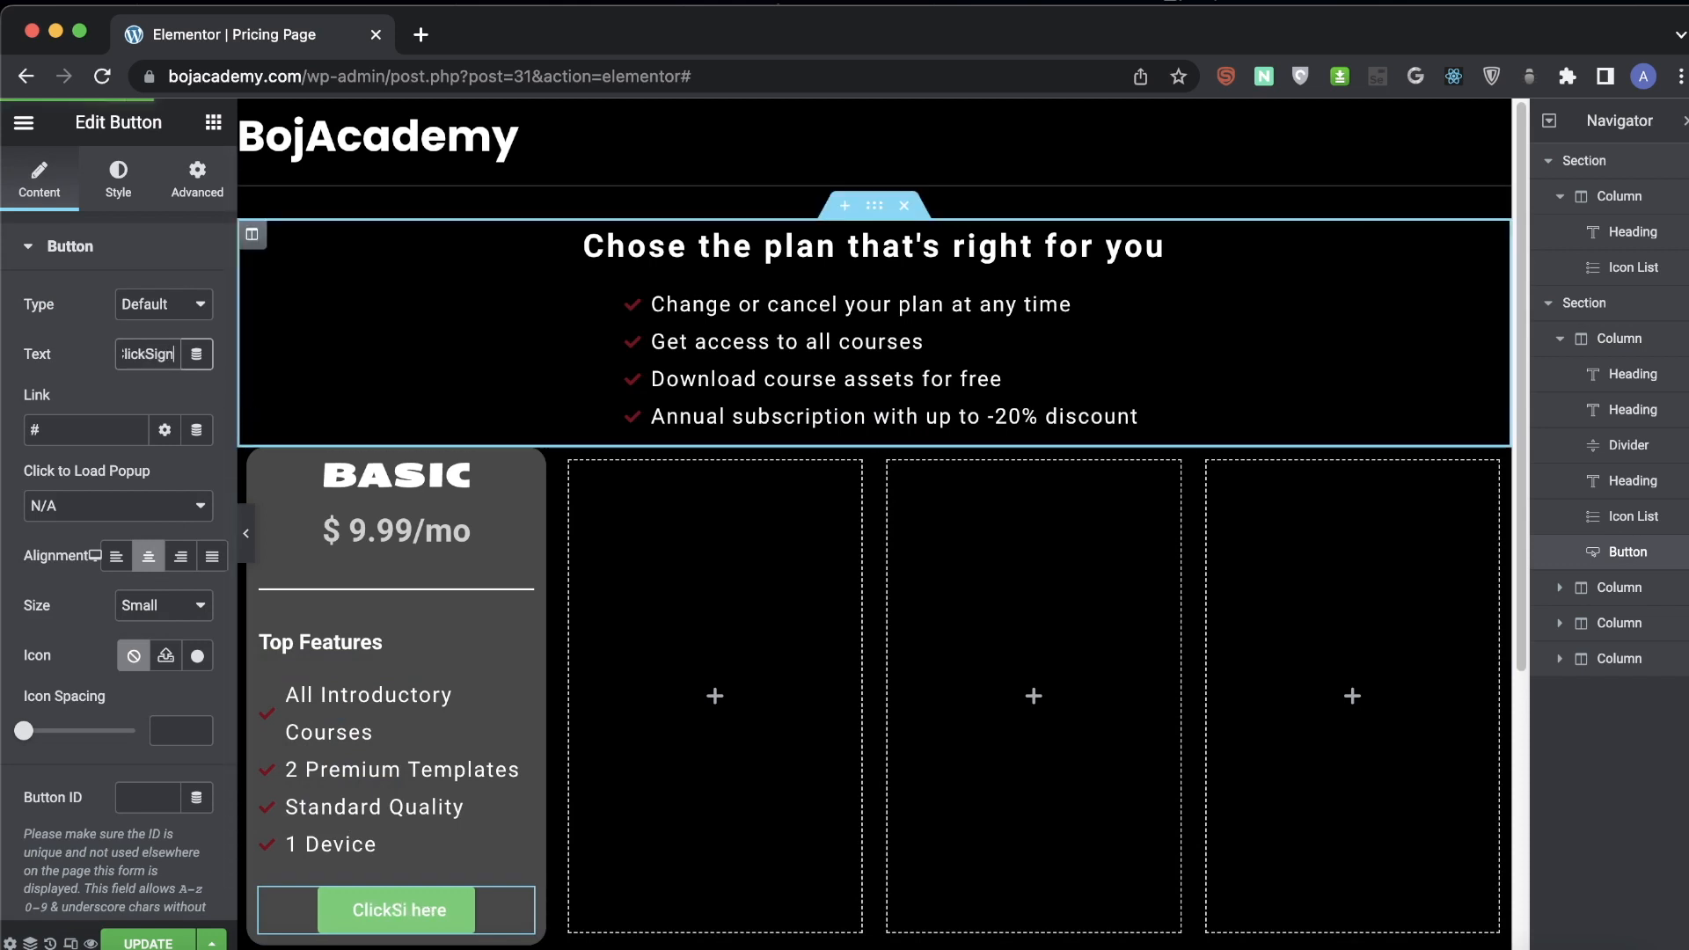
# - Set the background color of the "Sign Up" button to white #FFFFFF
pyautogui.click(120, 181)
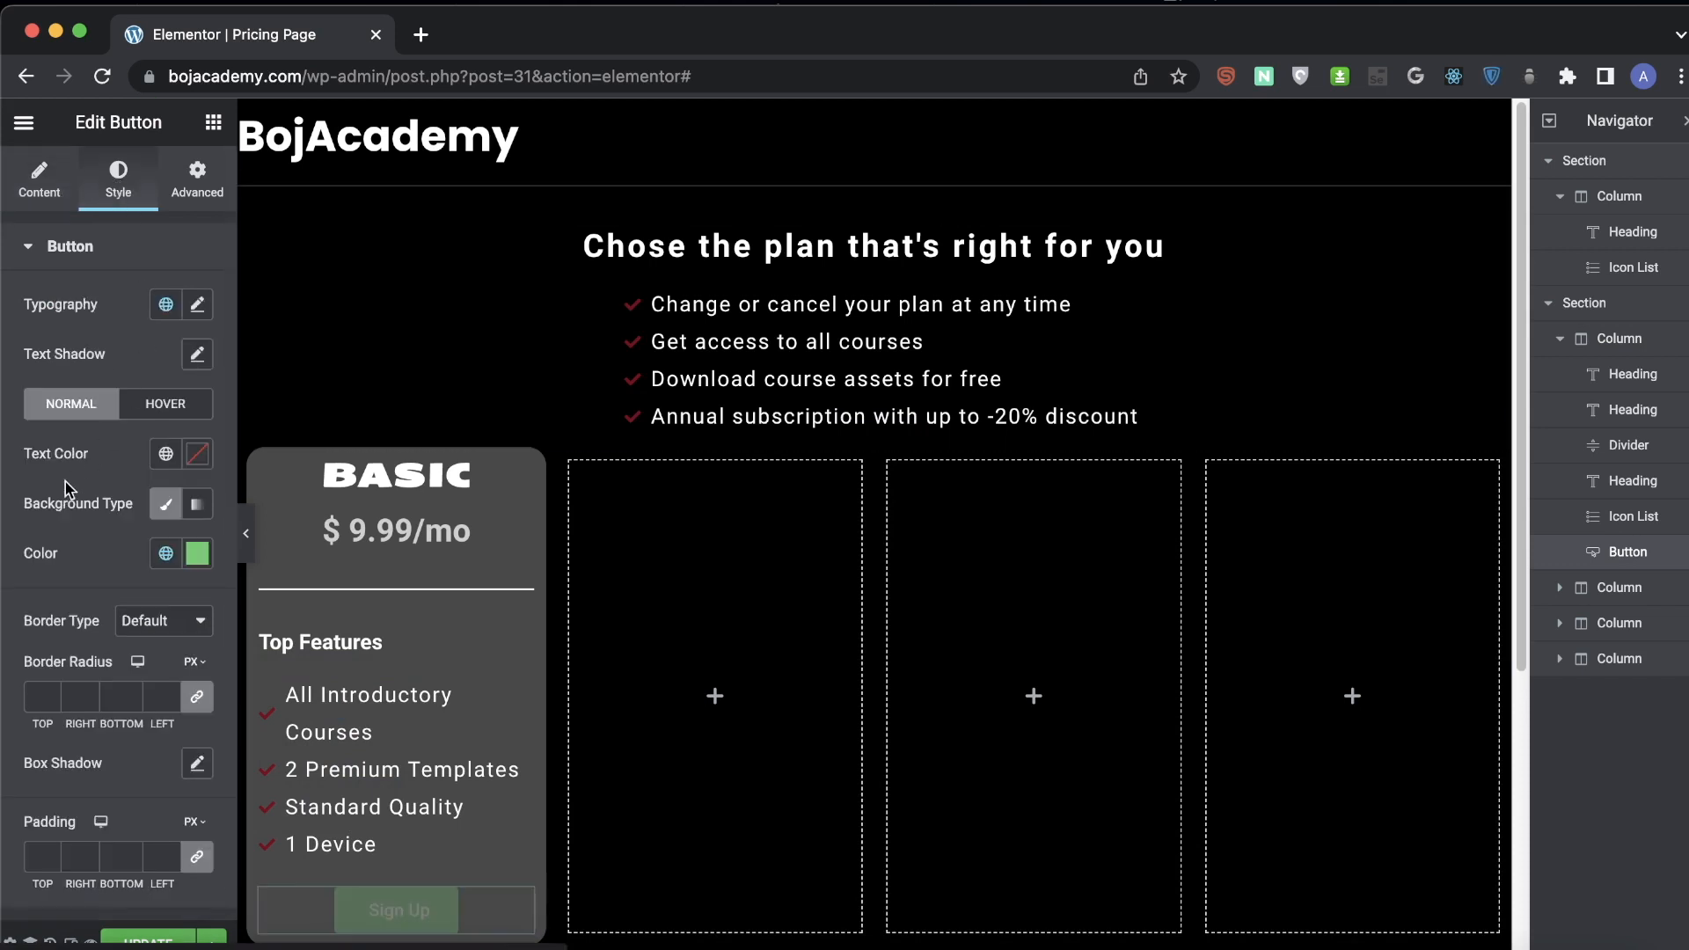
pyautogui.click(197, 554)
pyautogui.moveTo(116, 657); pyautogui.dragTo(31, 607)
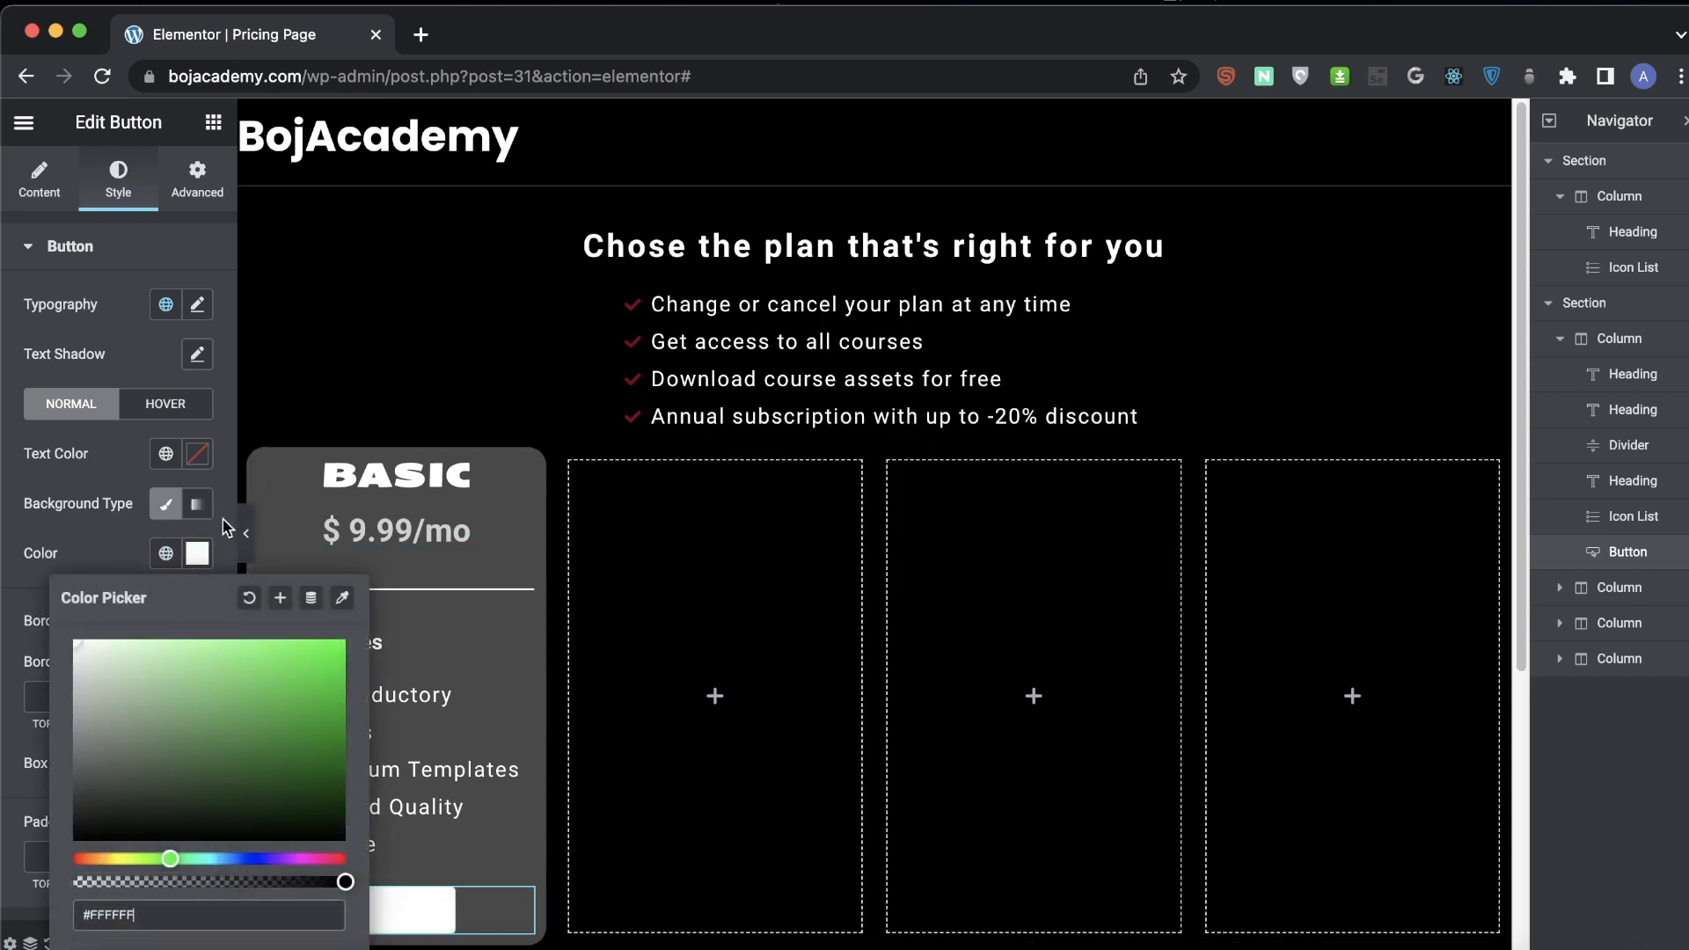
# - Set the text color of the "Sign Up" button to black and preview the page
pyautogui.click(204, 463)
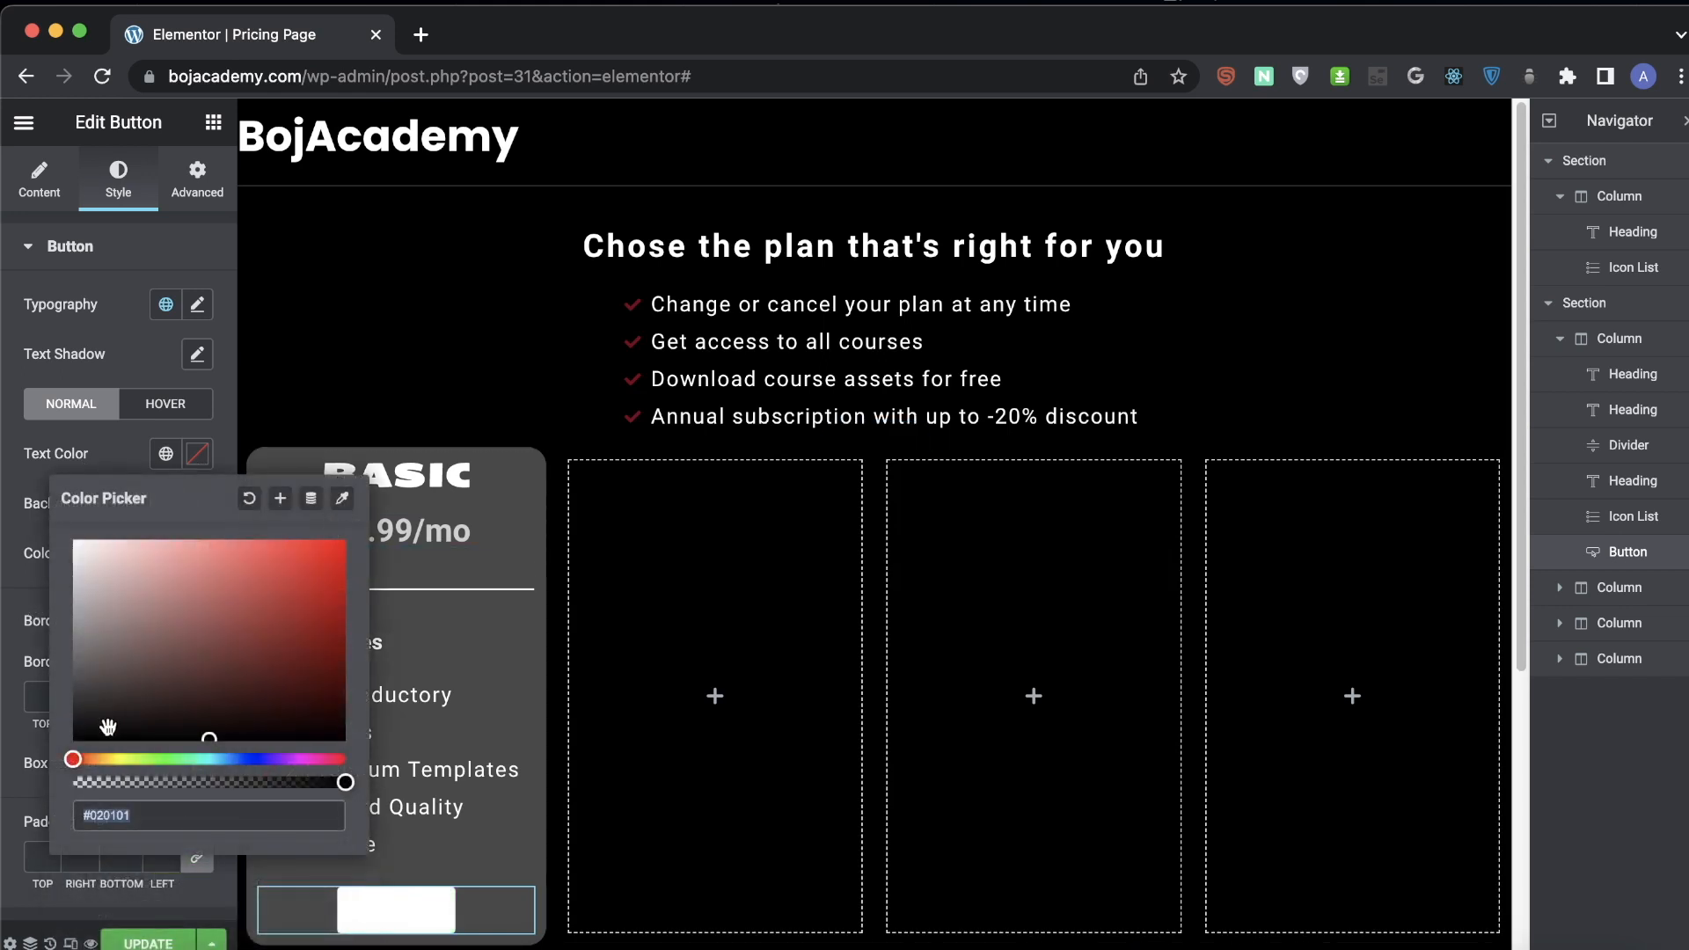
pyautogui.moveTo(109, 722); pyautogui.dragTo(32, 750)
pyautogui.click(219, 416)
pyautogui.click(249, 547)
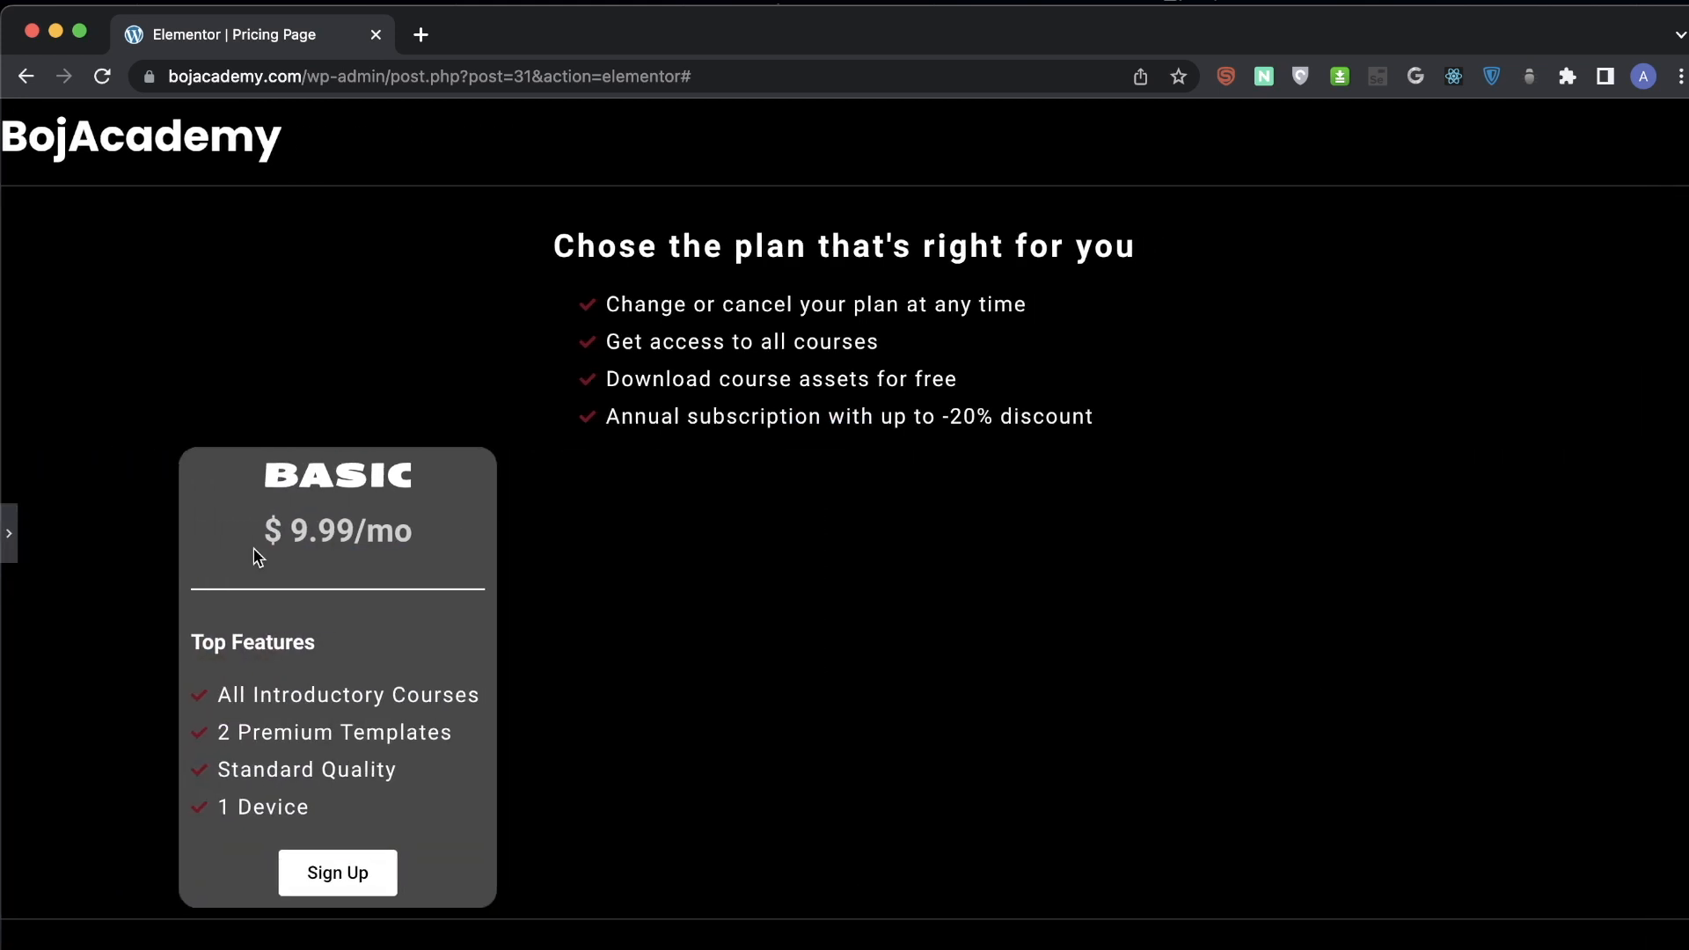
pyautogui.click(9, 537)
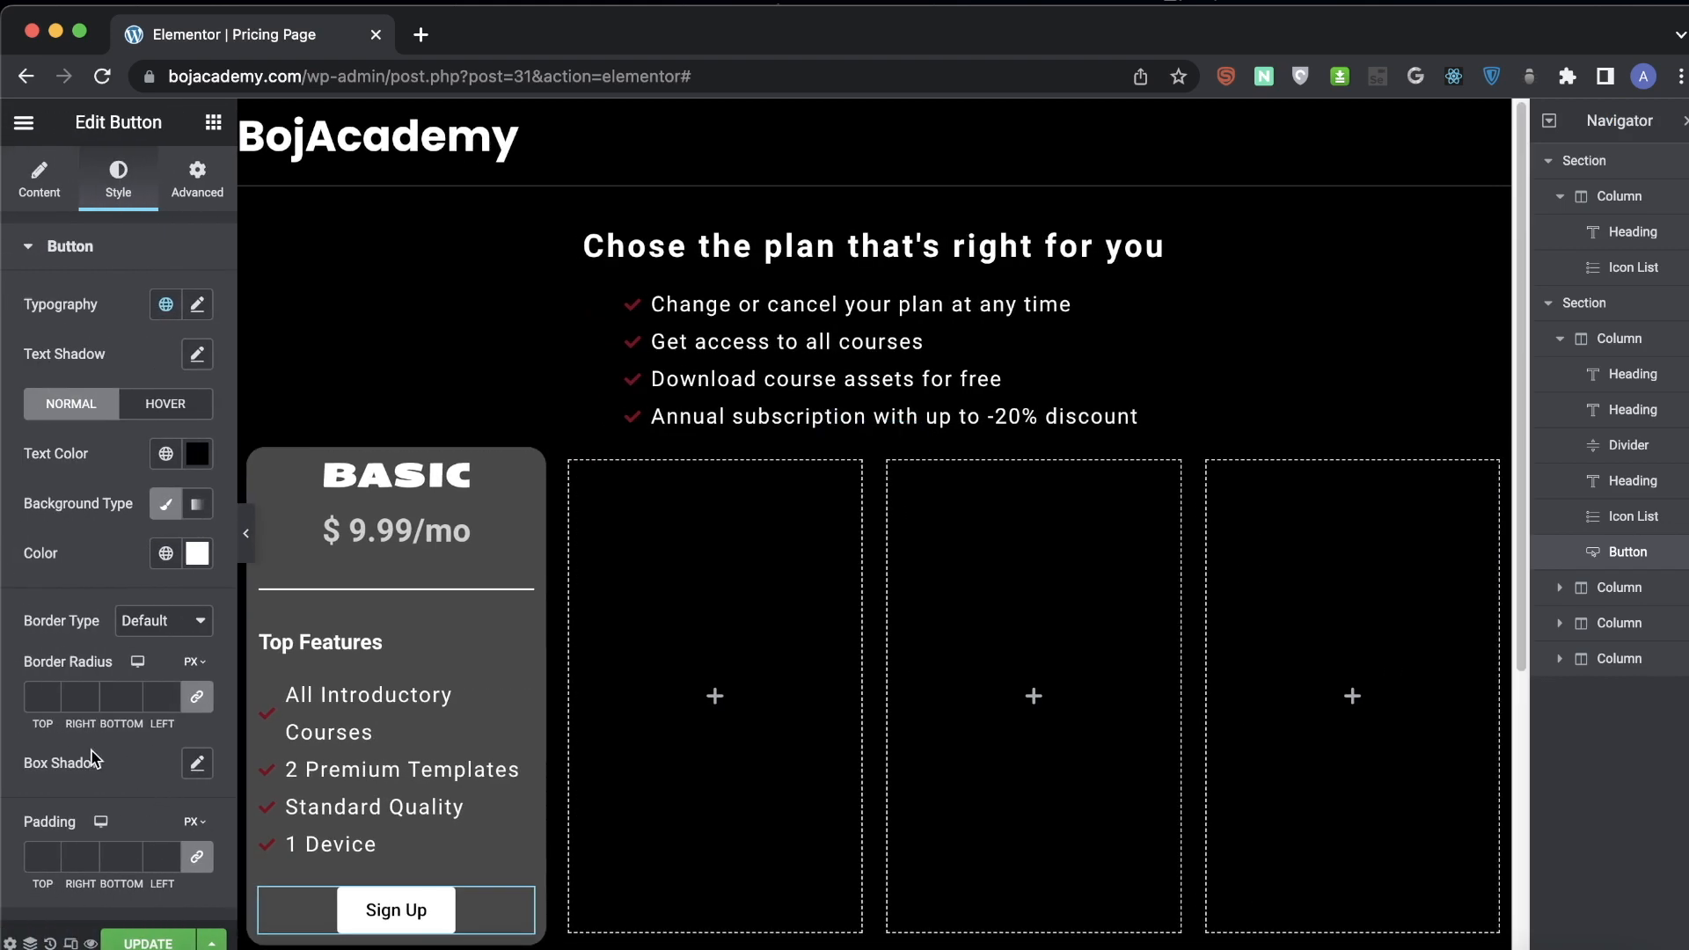
# - Set all corners of the "Sign Up" button's border radius to 28 px and preview the page
pyautogui.click(41, 701)
pyautogui.write('27')
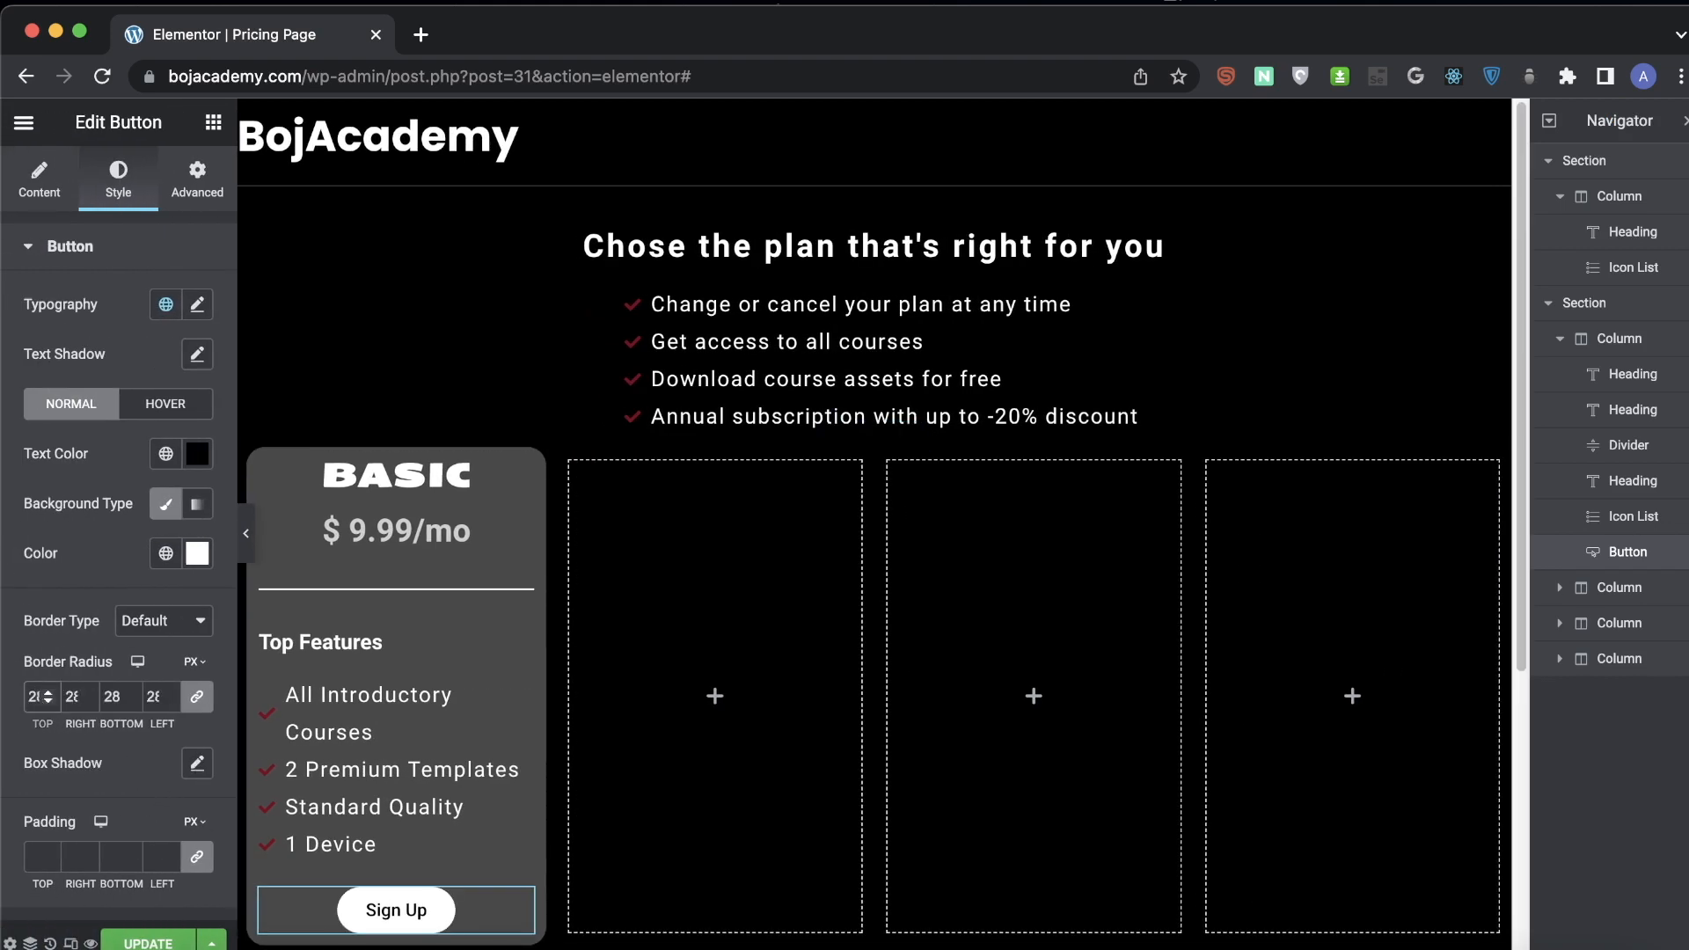
pyautogui.click(245, 533)
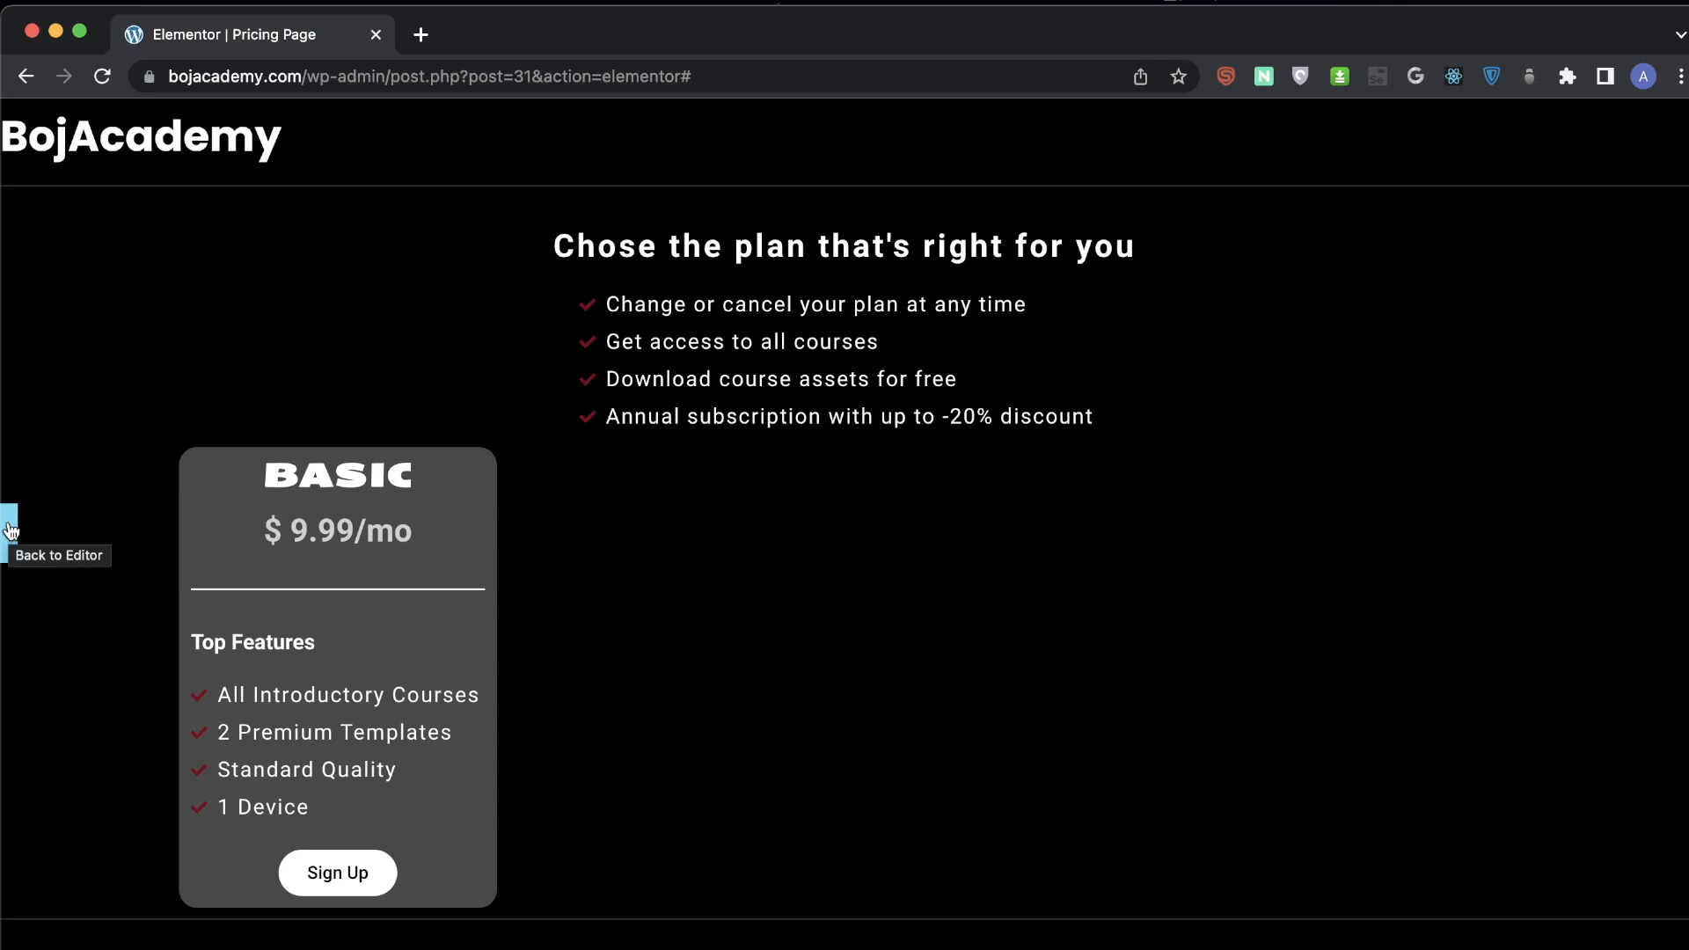
pyautogui.click(11, 531)
# - Delete the three empty columns beside the Basic column
pyautogui.click(1560, 341)
pyautogui.rightClick(1615, 377)
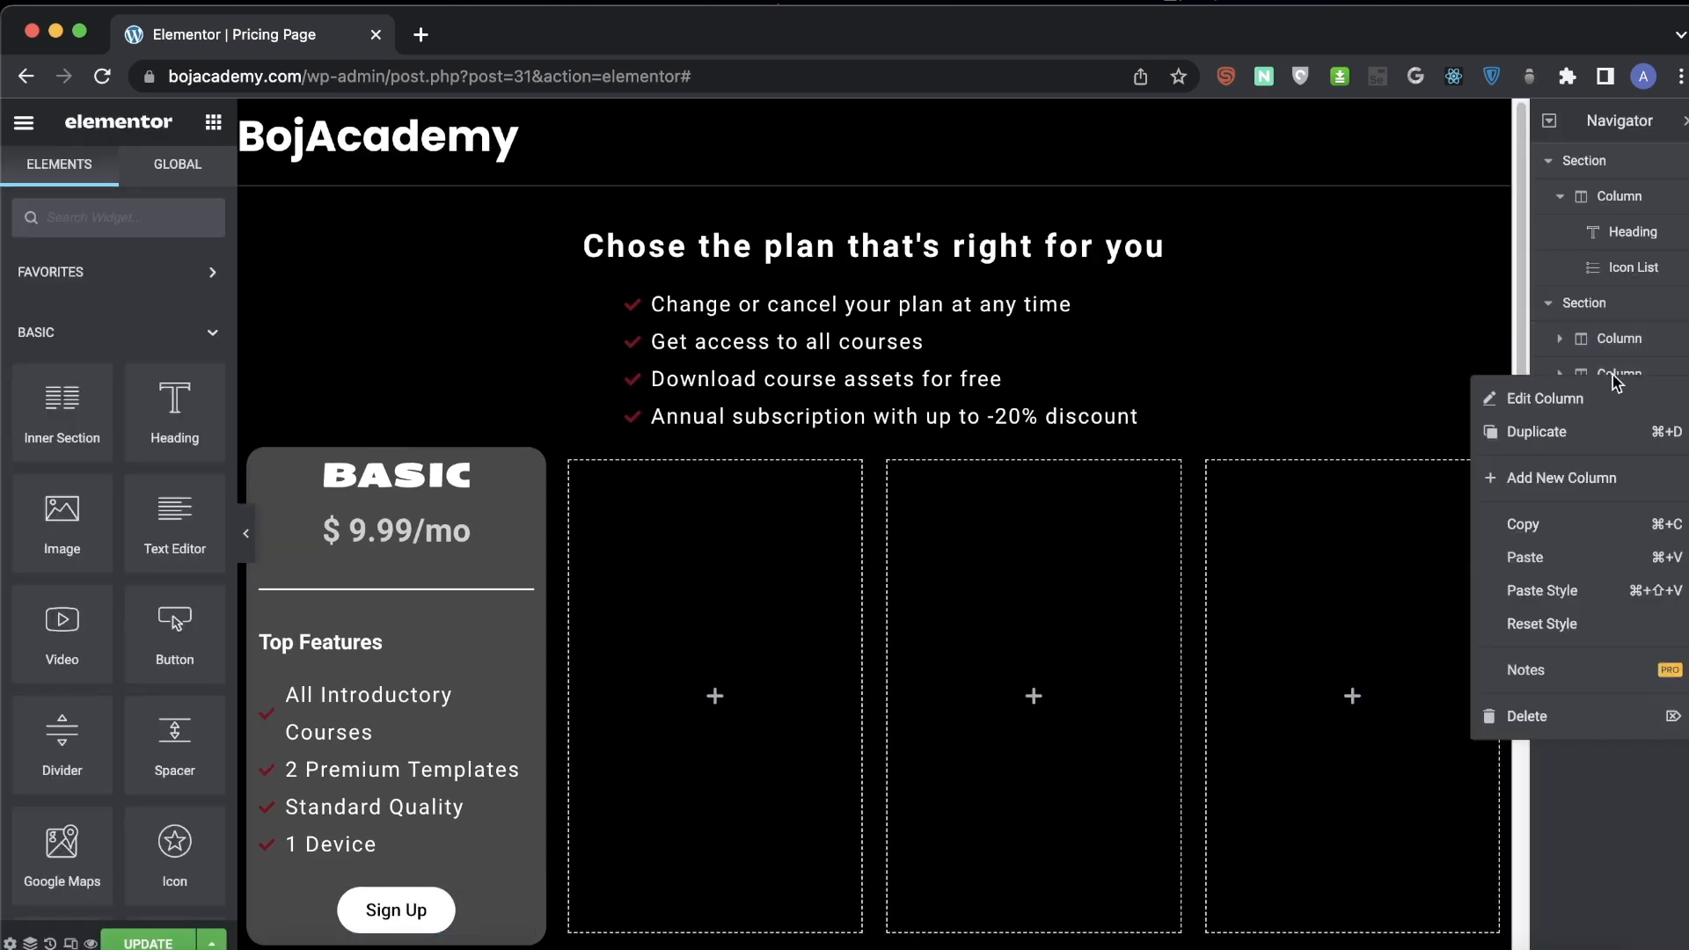
pyautogui.click(1526, 716)
pyautogui.rightClick(1615, 375)
pyautogui.click(1527, 716)
pyautogui.rightClick(1616, 375)
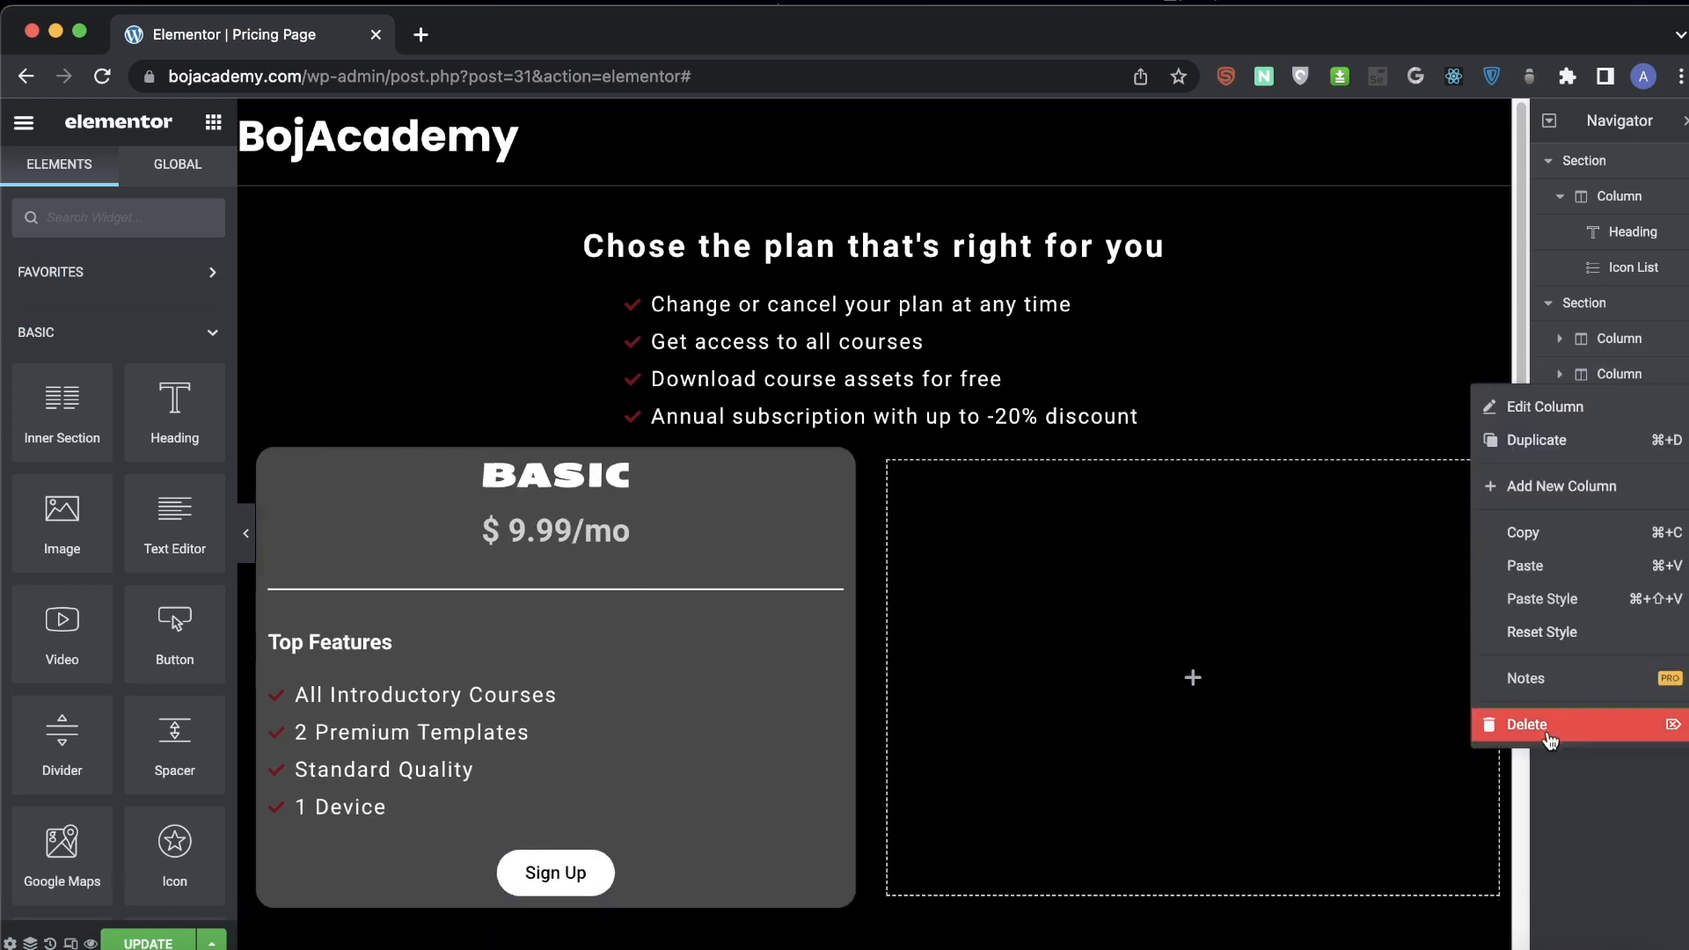
pyautogui.click(1527, 716)
# - Duplicate the Basic column until the section has four identical cards, and preview the page
pyautogui.rightClick(1615, 341)
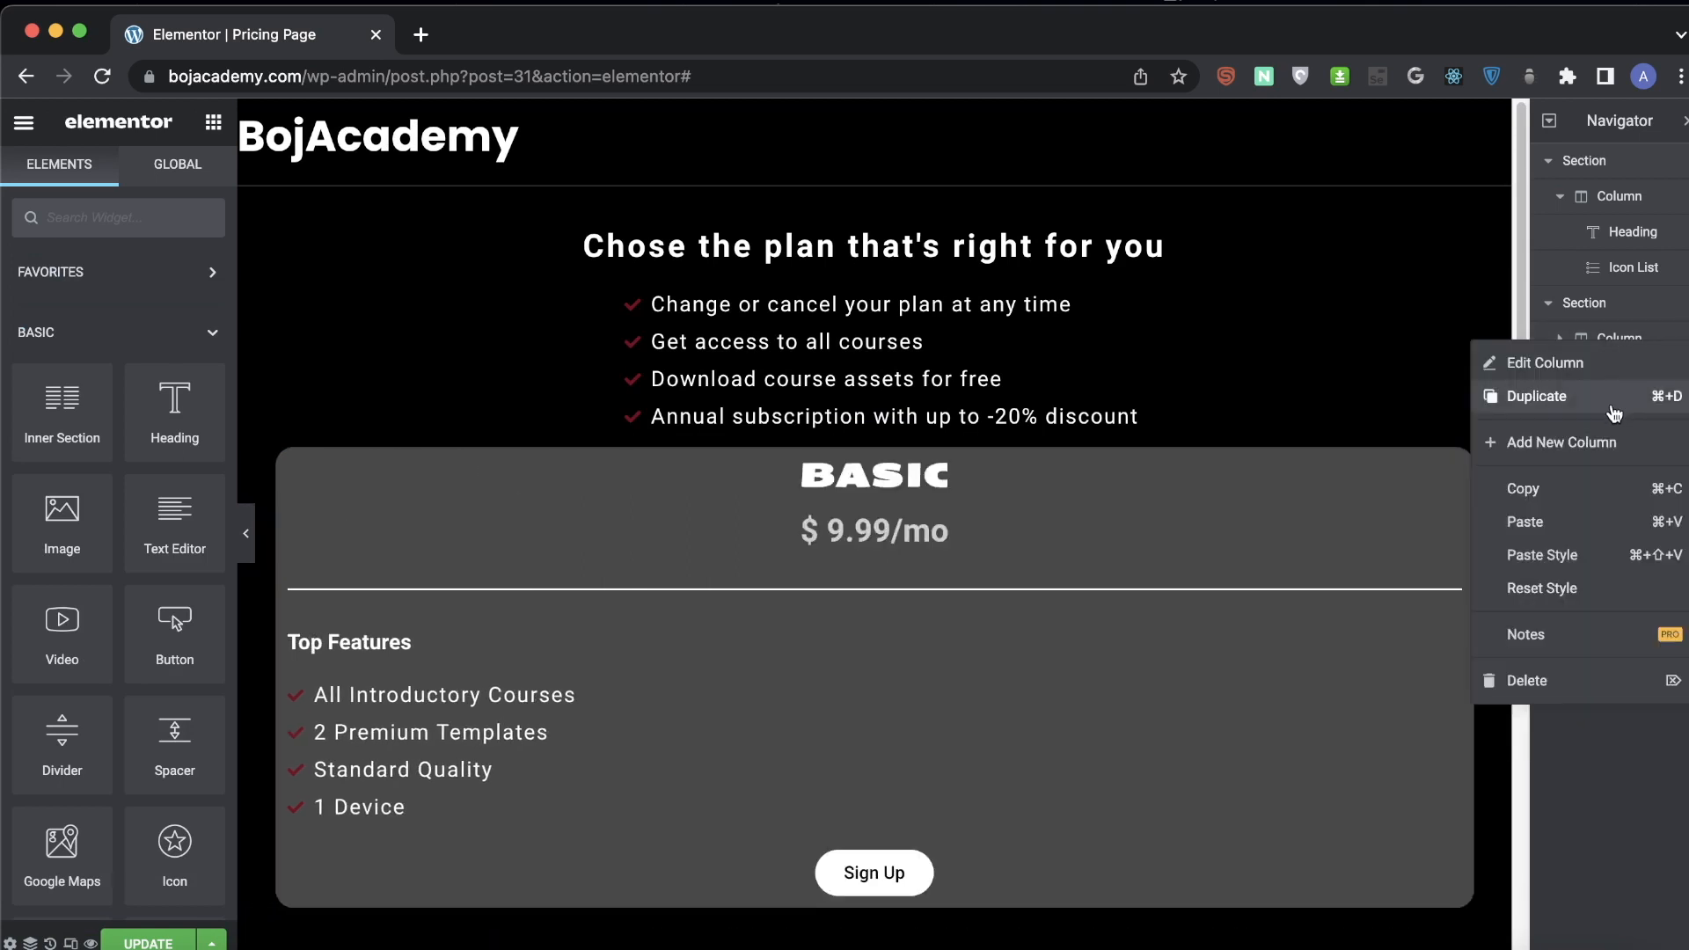
pyautogui.click(1613, 406)
pyautogui.rightClick(1624, 378)
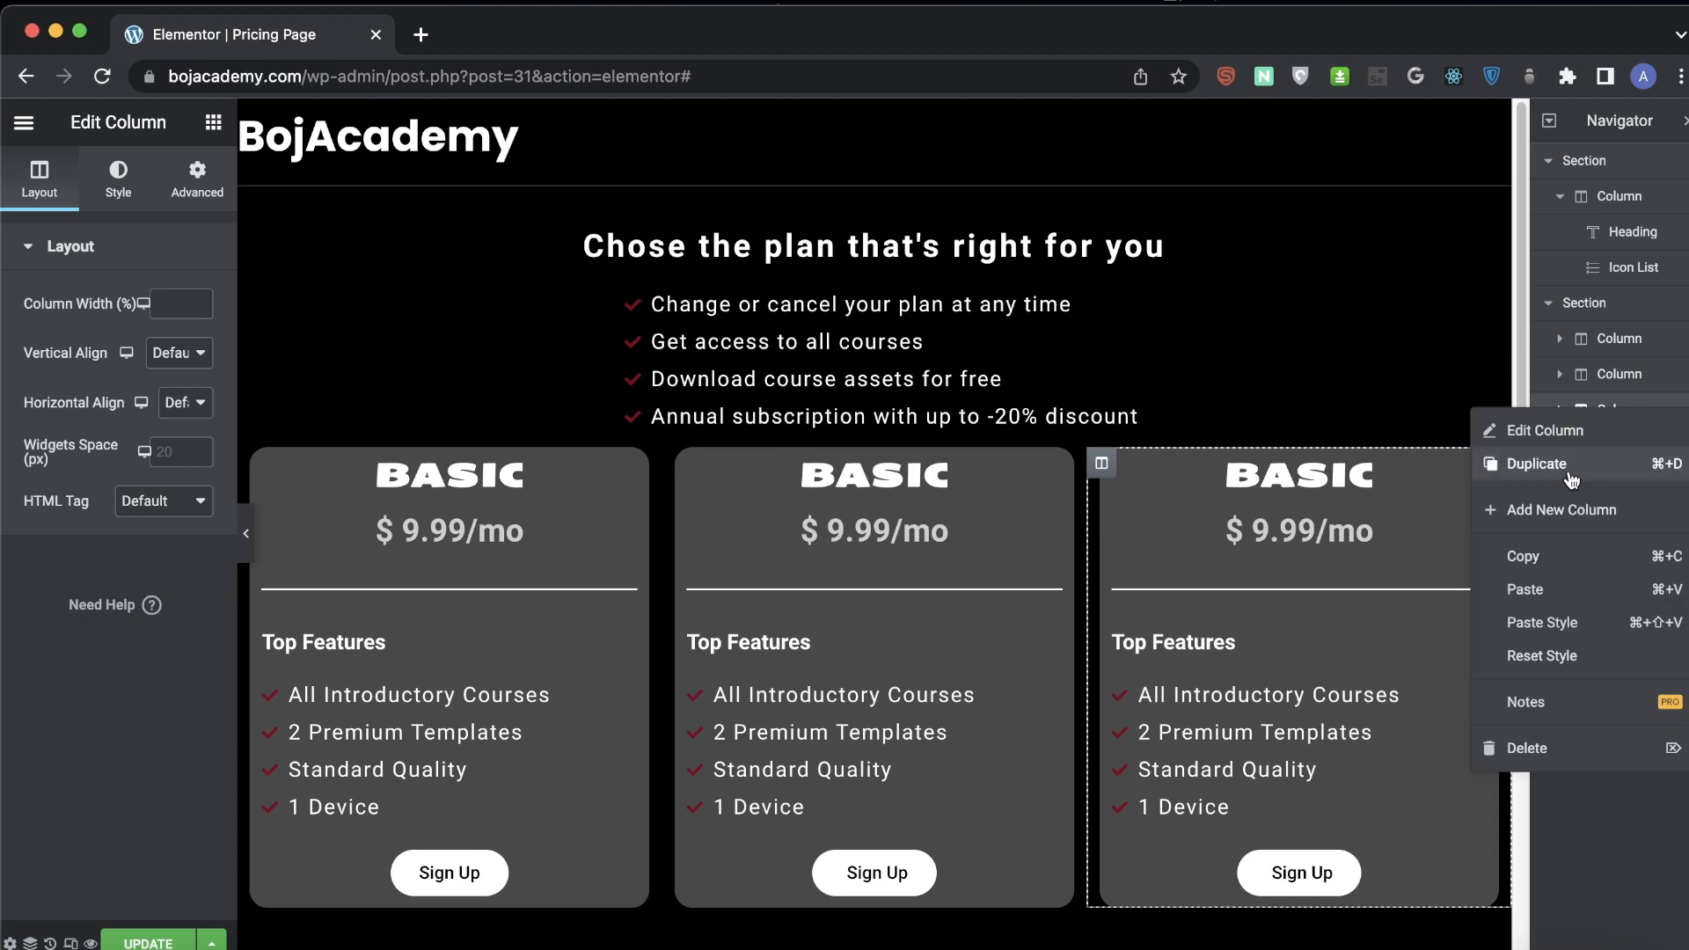
pyautogui.click(1531, 457)
pyautogui.click(247, 539)
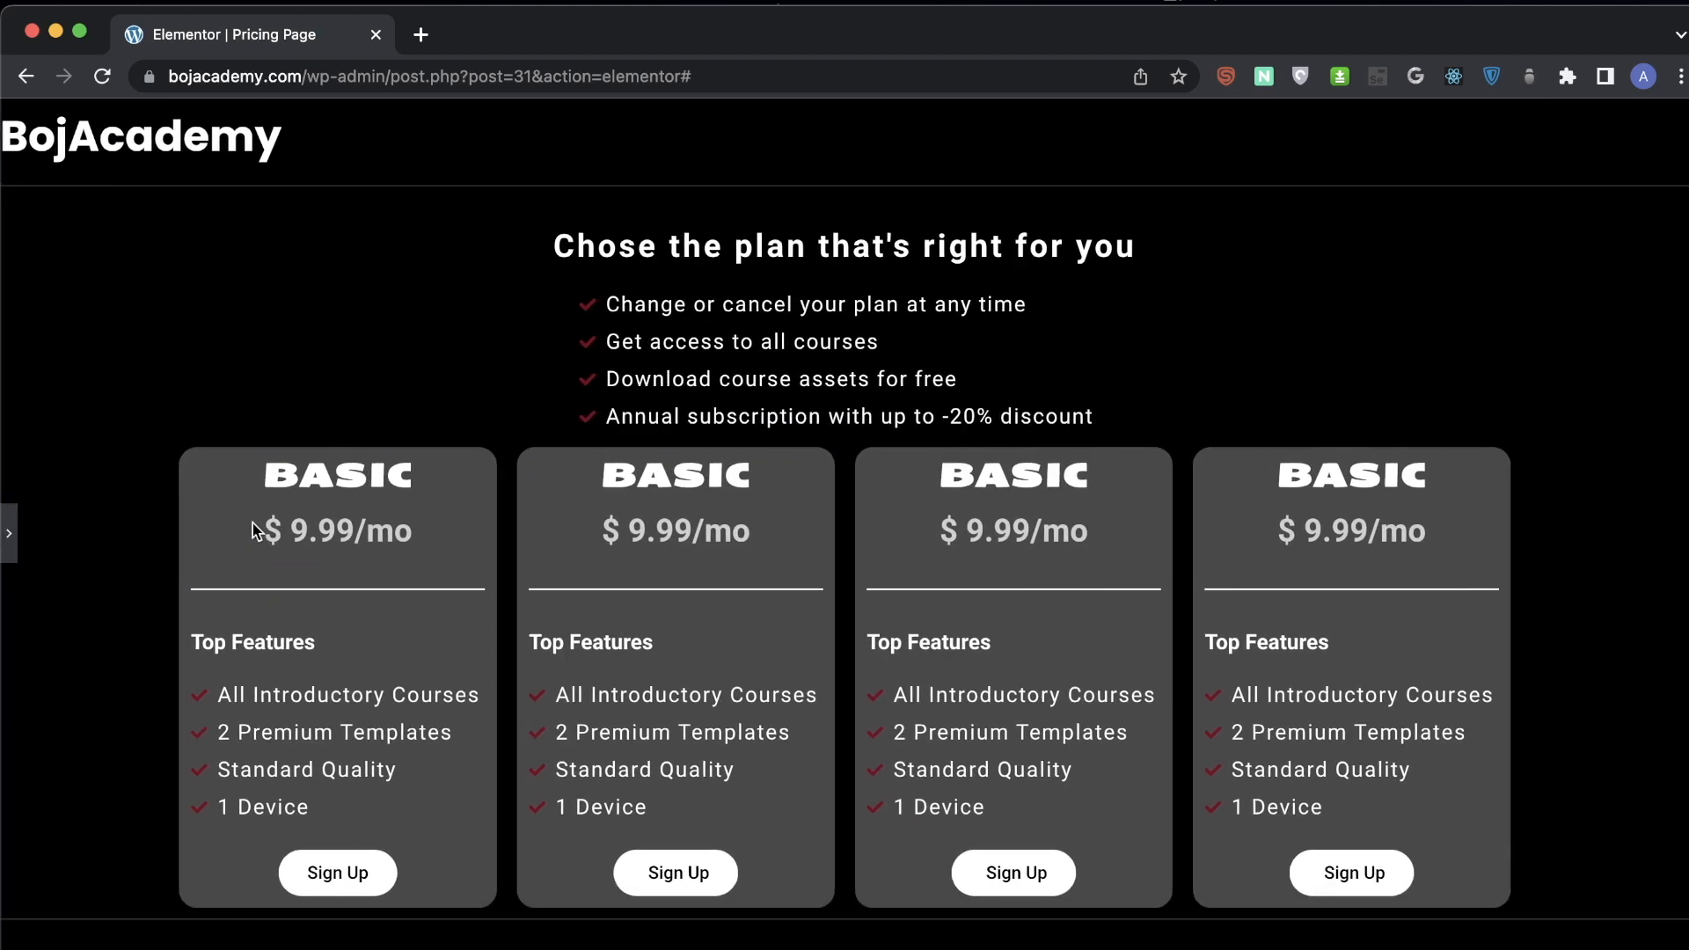
pyautogui.scroll(-2, 777, 605)
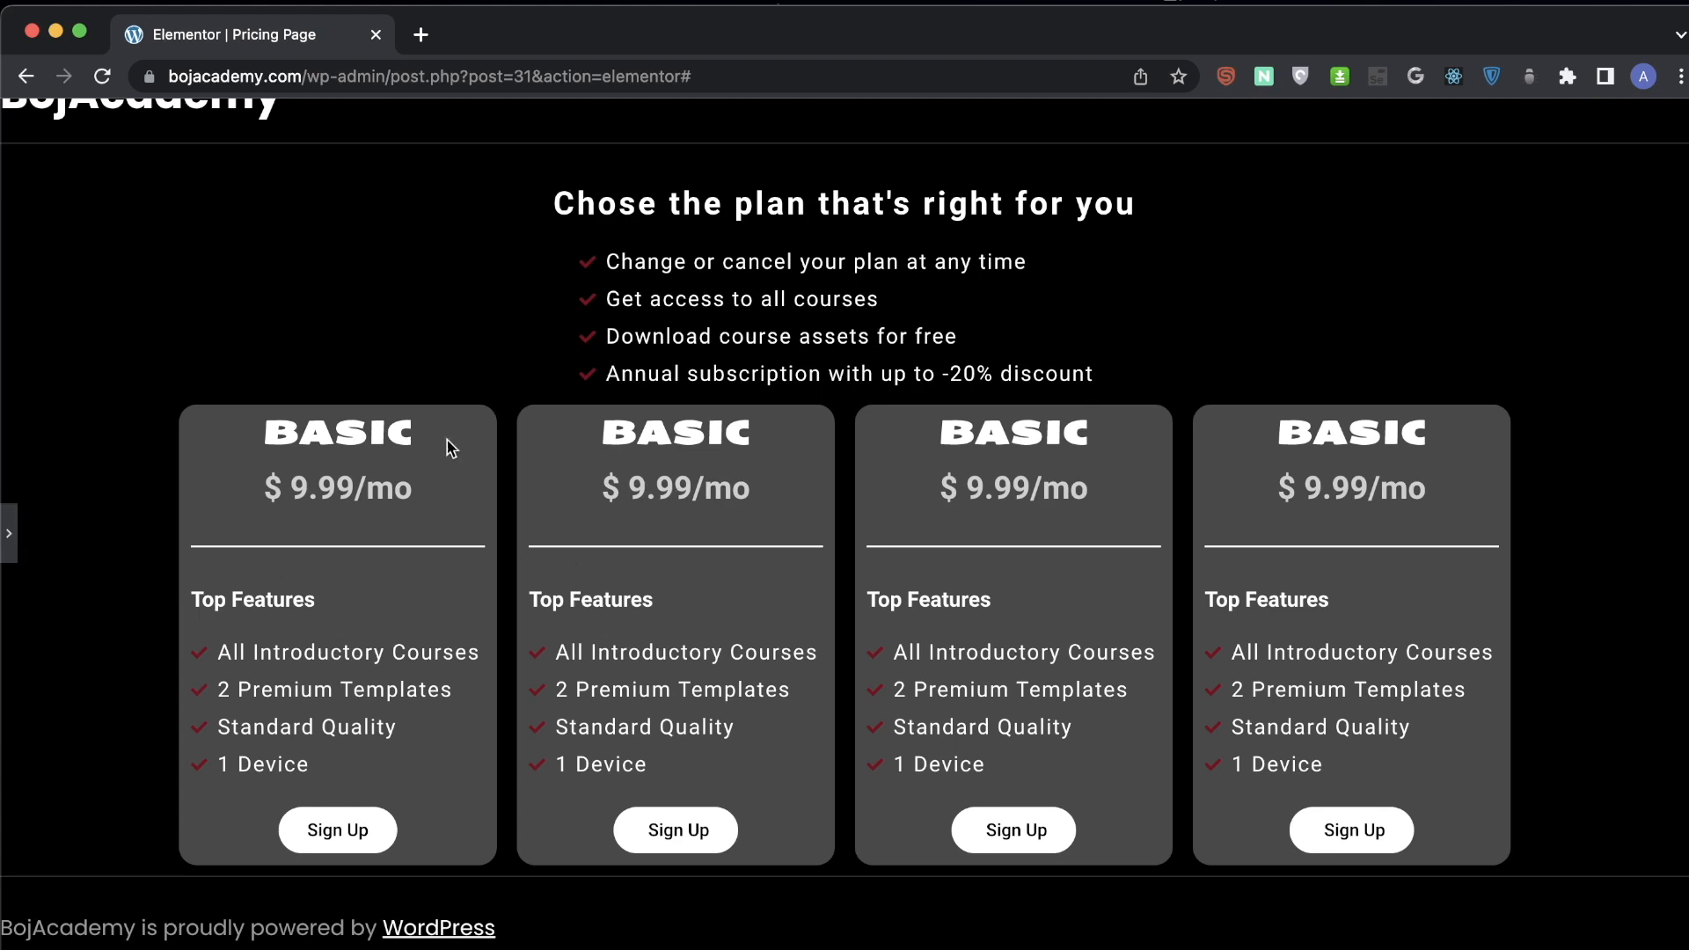
# - Title the three copied cards Standard, Premium and Exclusive, with prices $ 11.99/mo, $ 19.99/mo and $ 29.99/mo
pyautogui.click(9, 533)
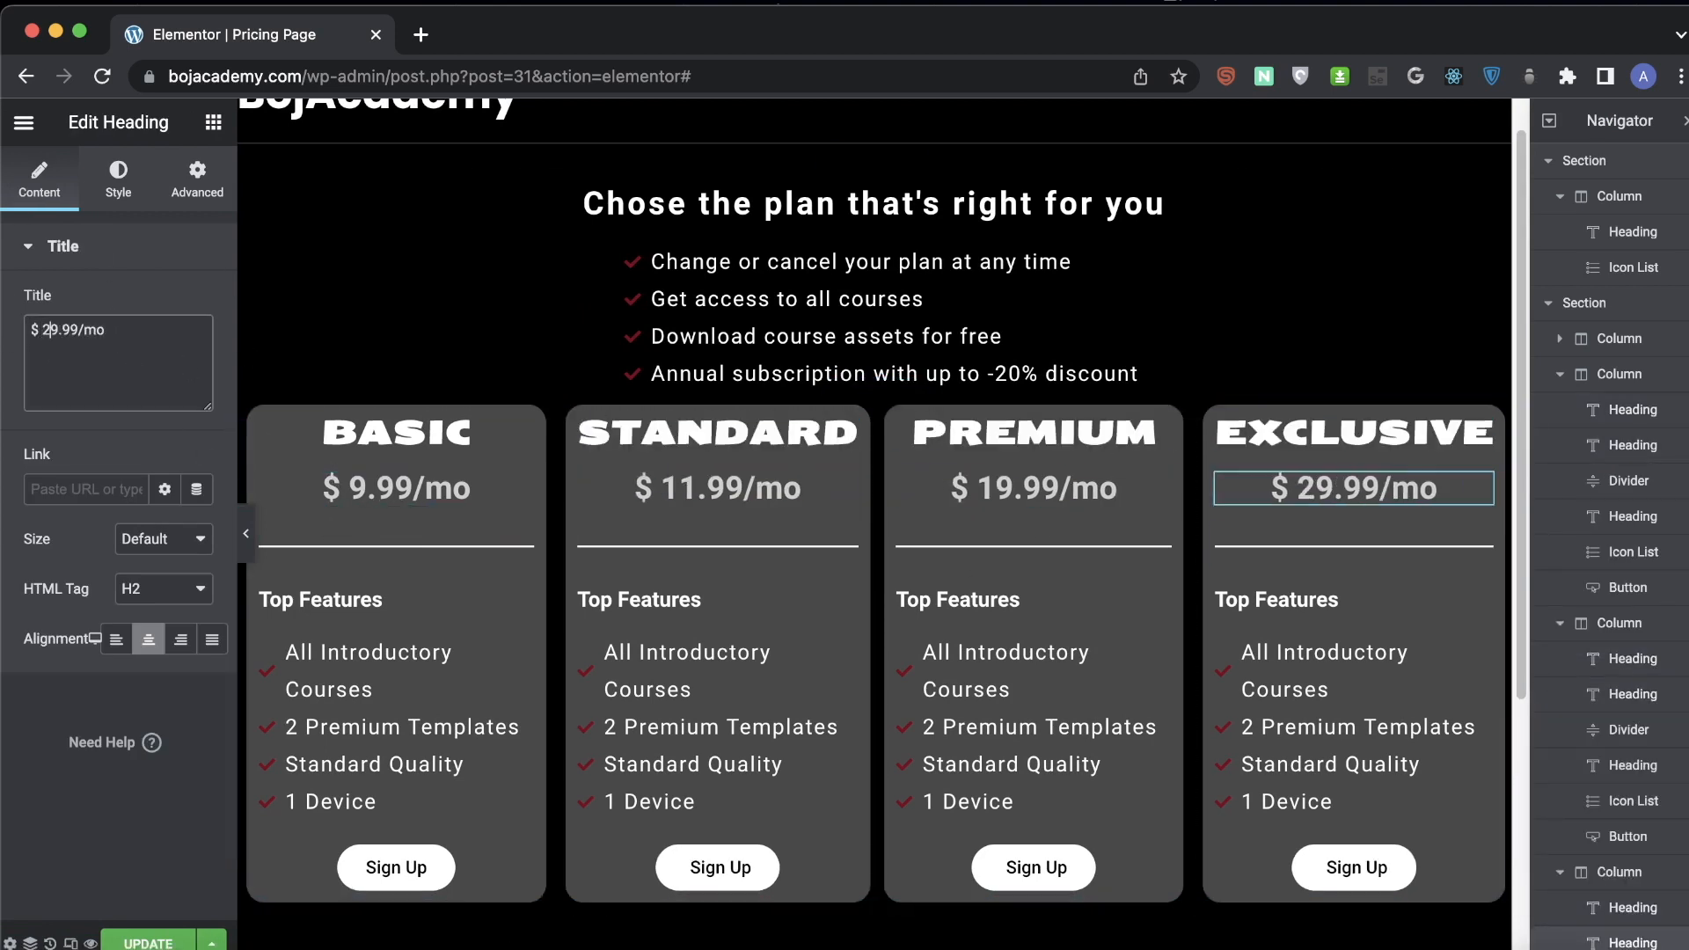
# - List All Medium Level Courses, 5 Premium Templates, High Quality, 2 Device under Standard and All Advanced Courses, 7 Premium Templates, Full HD Quality, 3 Device under Premium
pyautogui.click(792, 669)
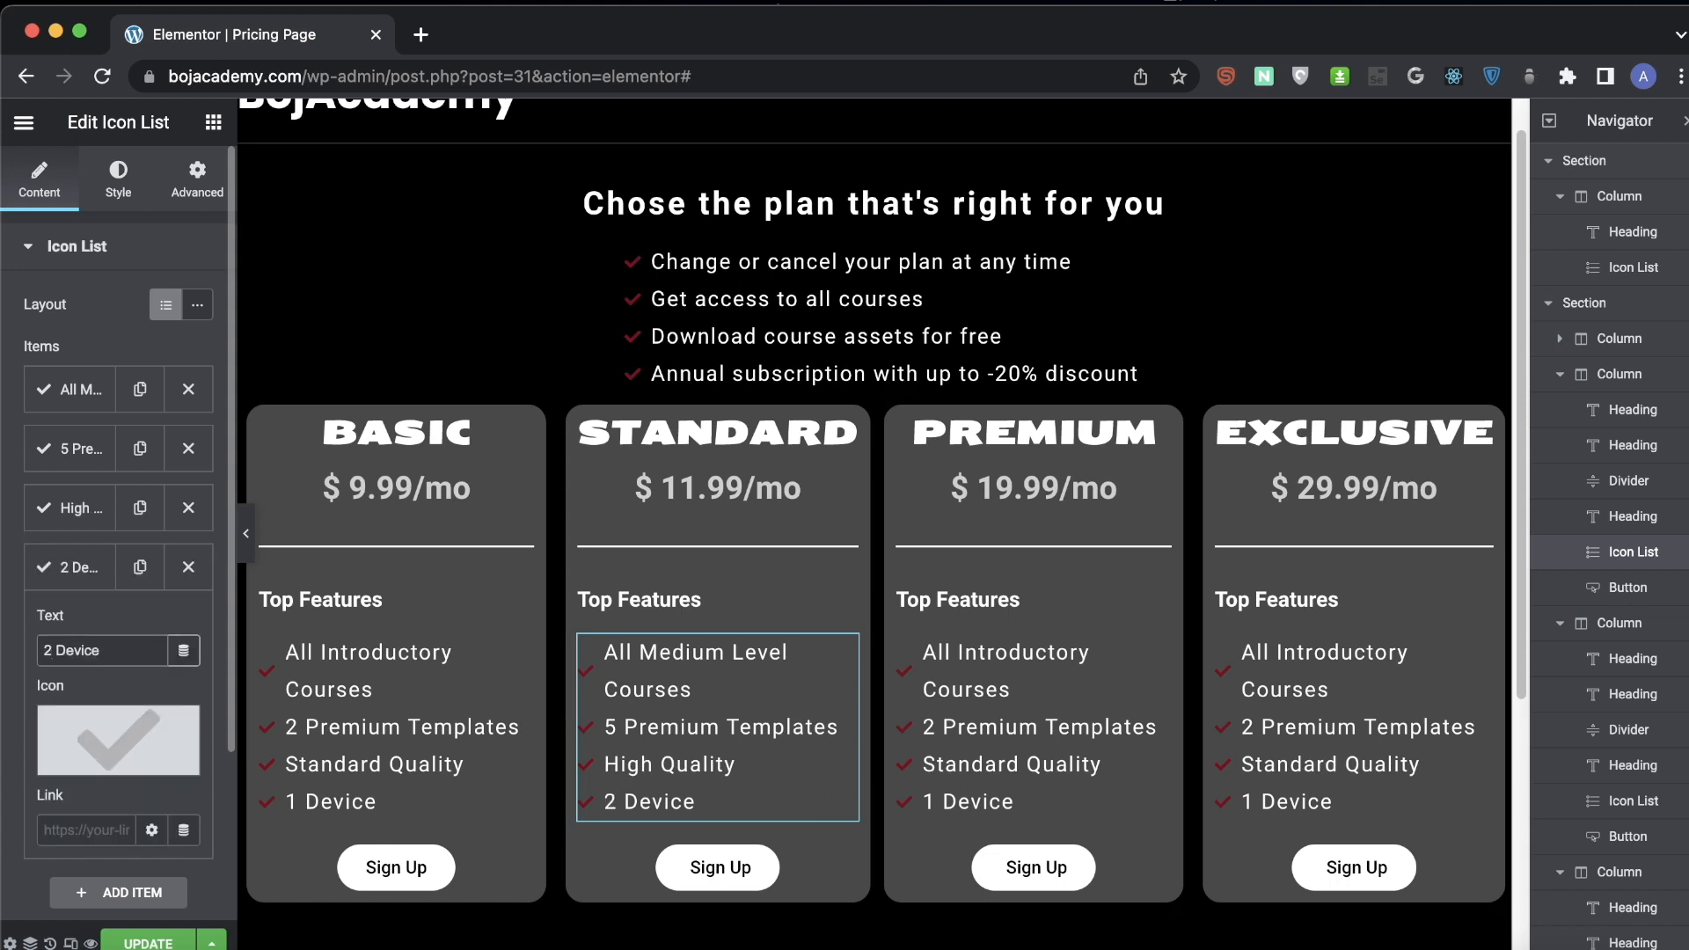
pyautogui.click(1078, 695)
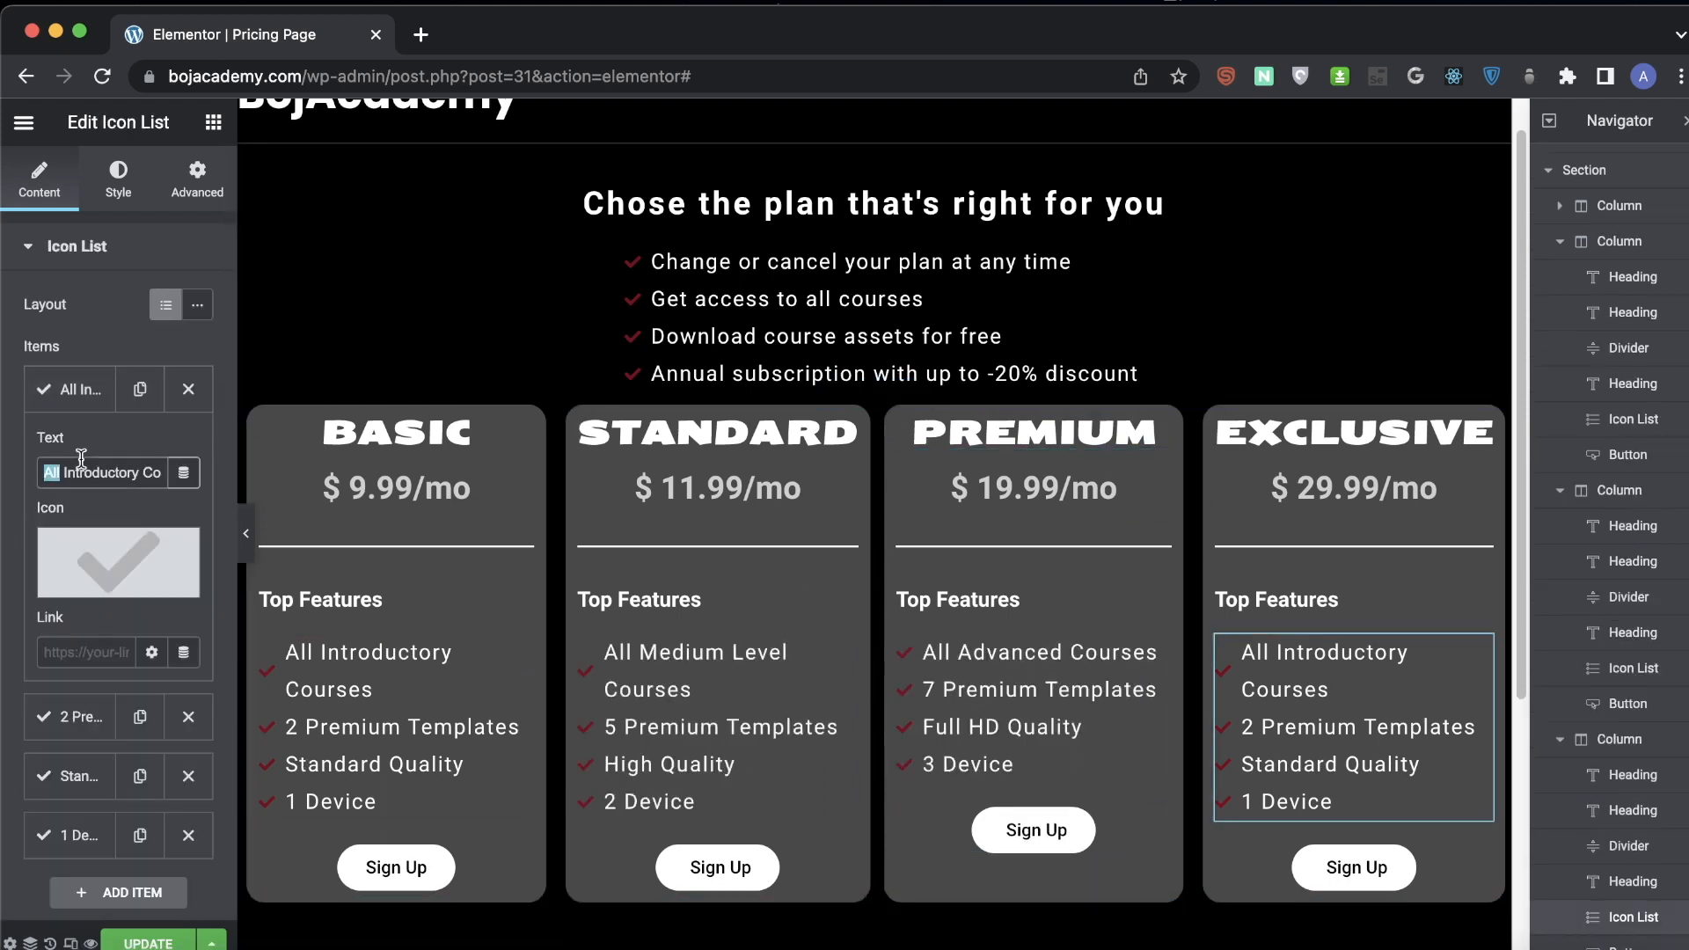
# - Change the Exclusive card's features to ACCESS TO ALL COURSES, 20+ Premium Templates, 4K Quality and 5 Device, and preview the page
pyautogui.write('ACCESS TO')
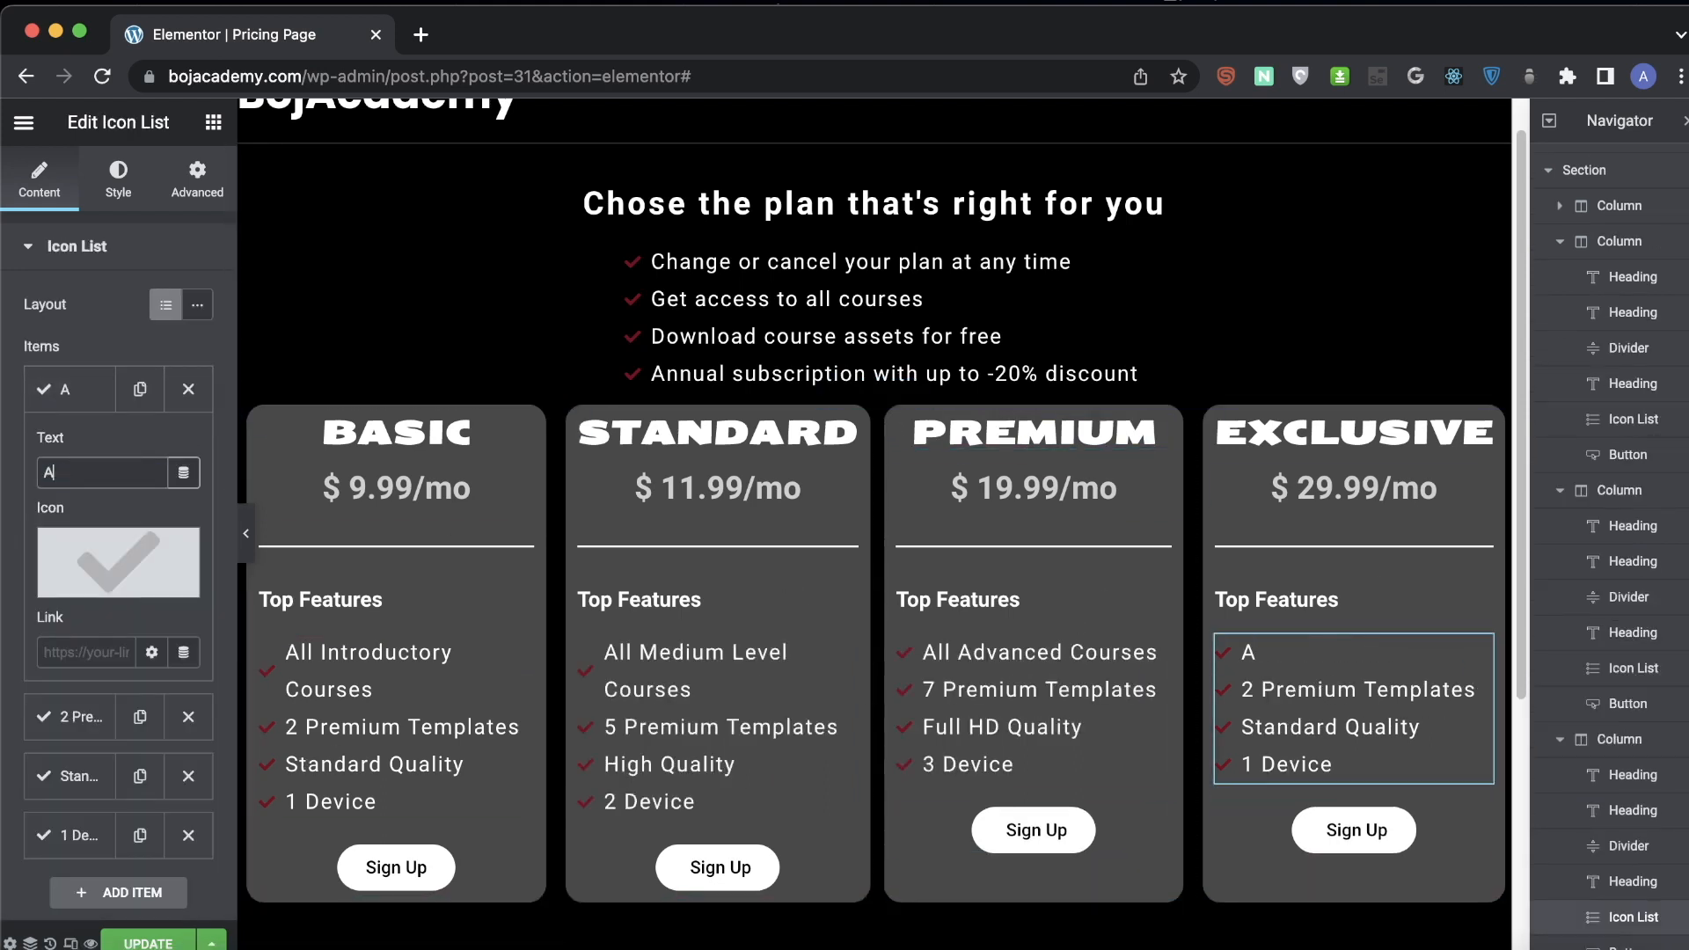
pyautogui.write(' ALL COURSES')
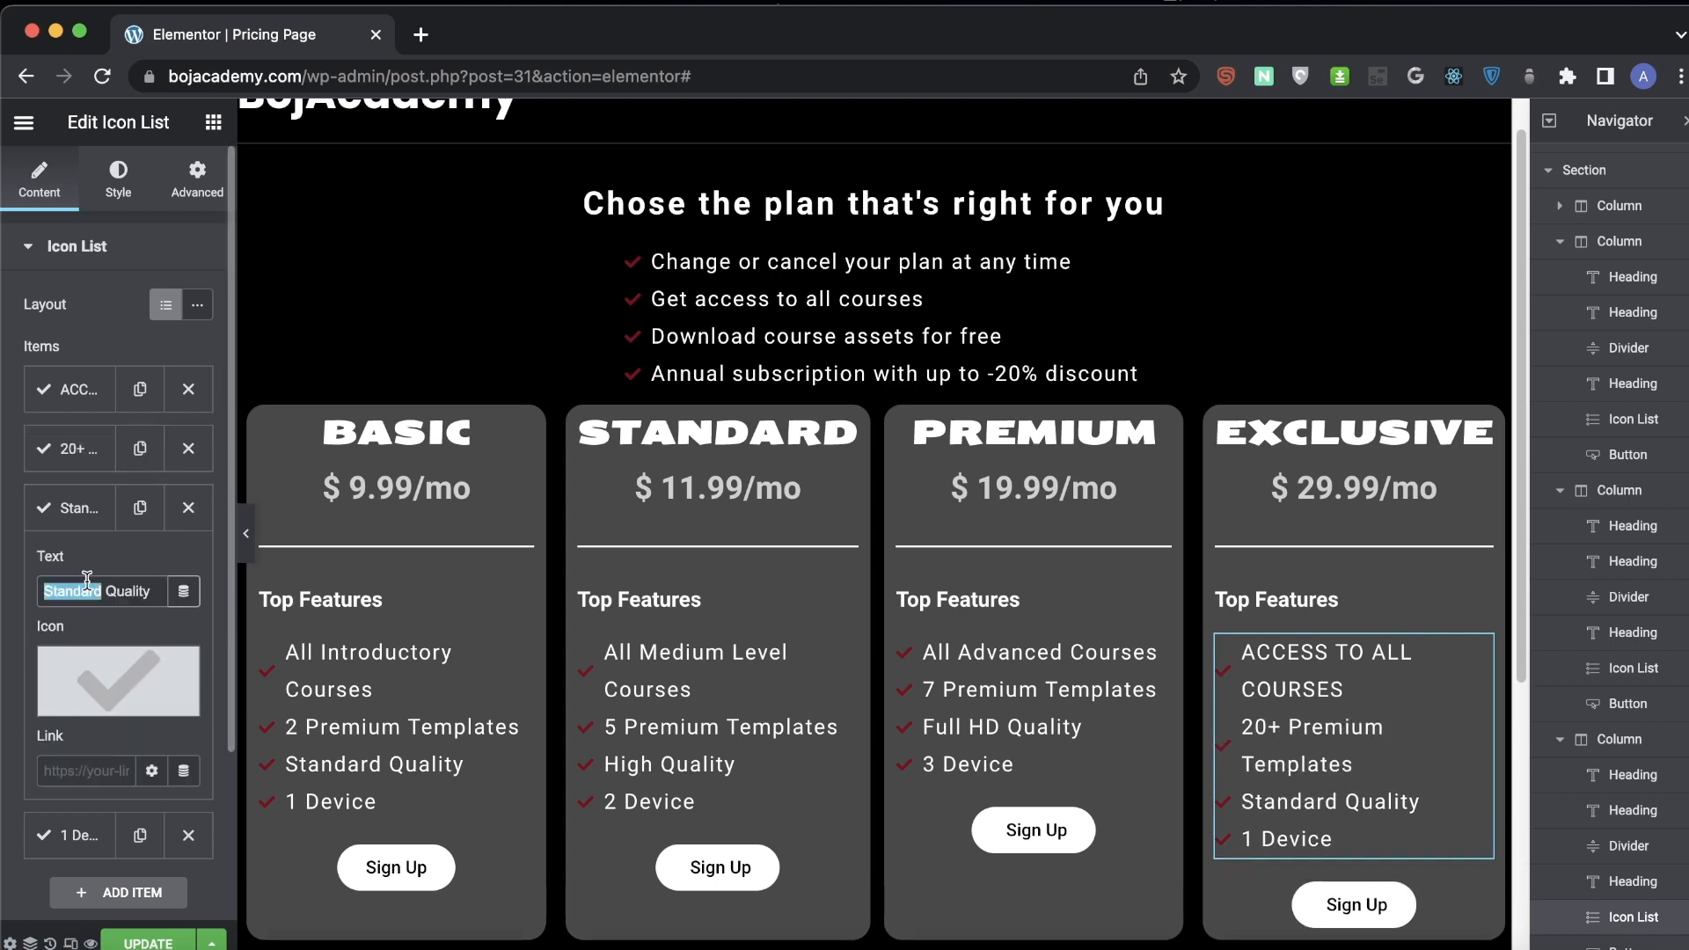
pyautogui.write('5')
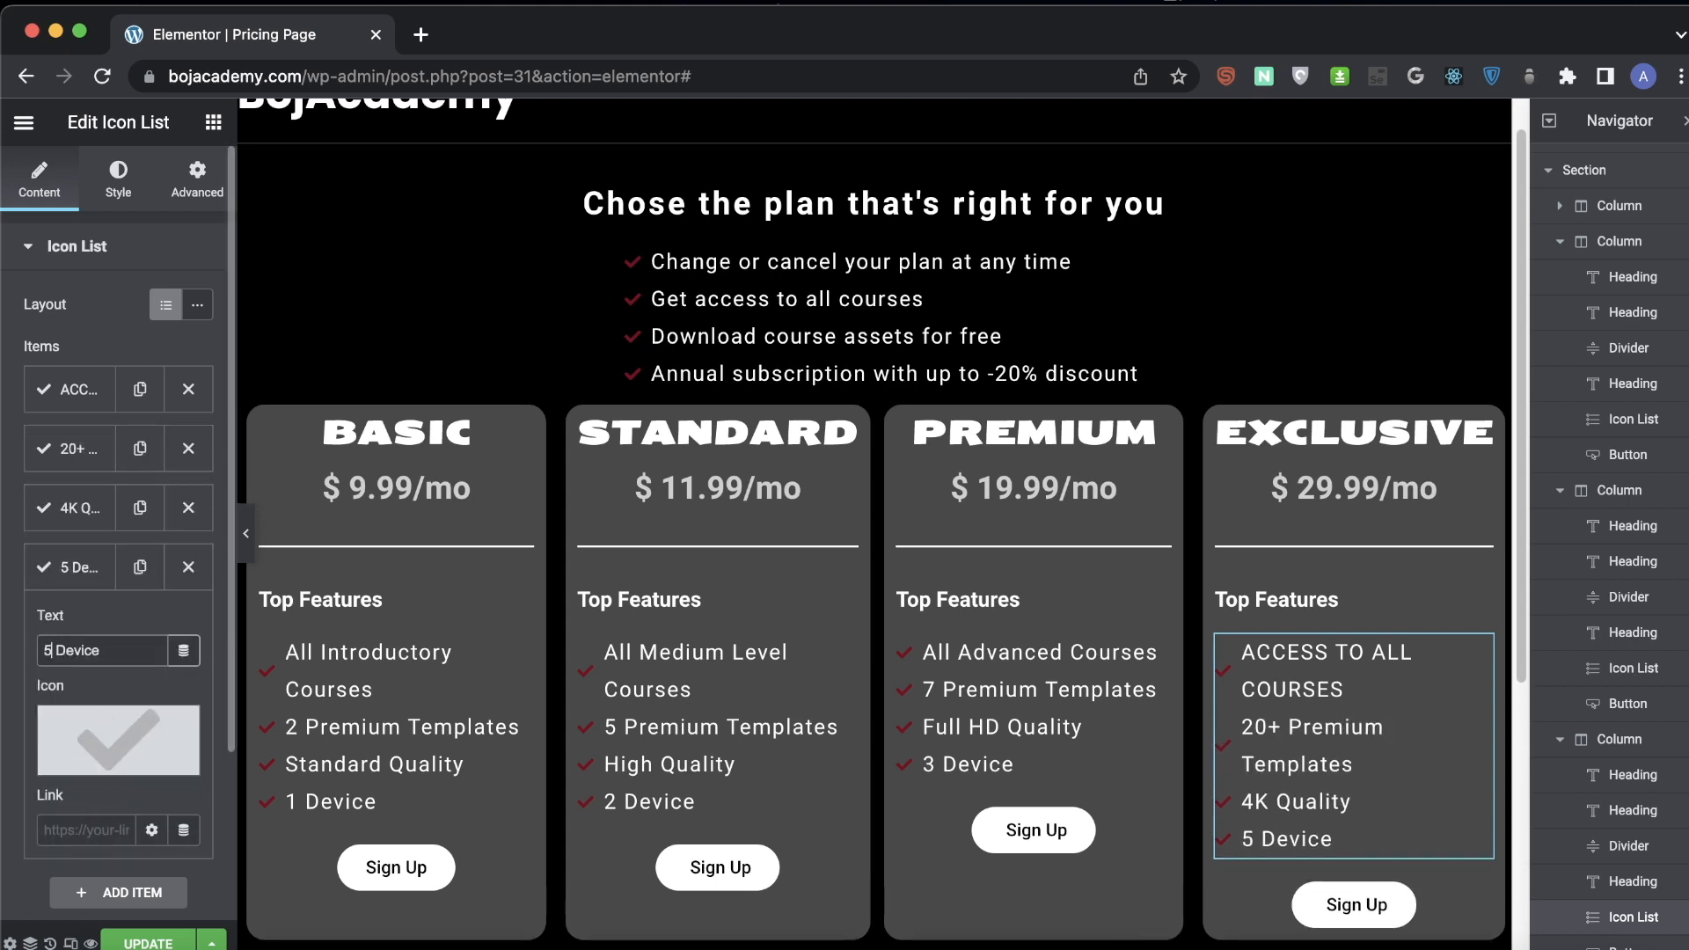
pyautogui.click(245, 533)
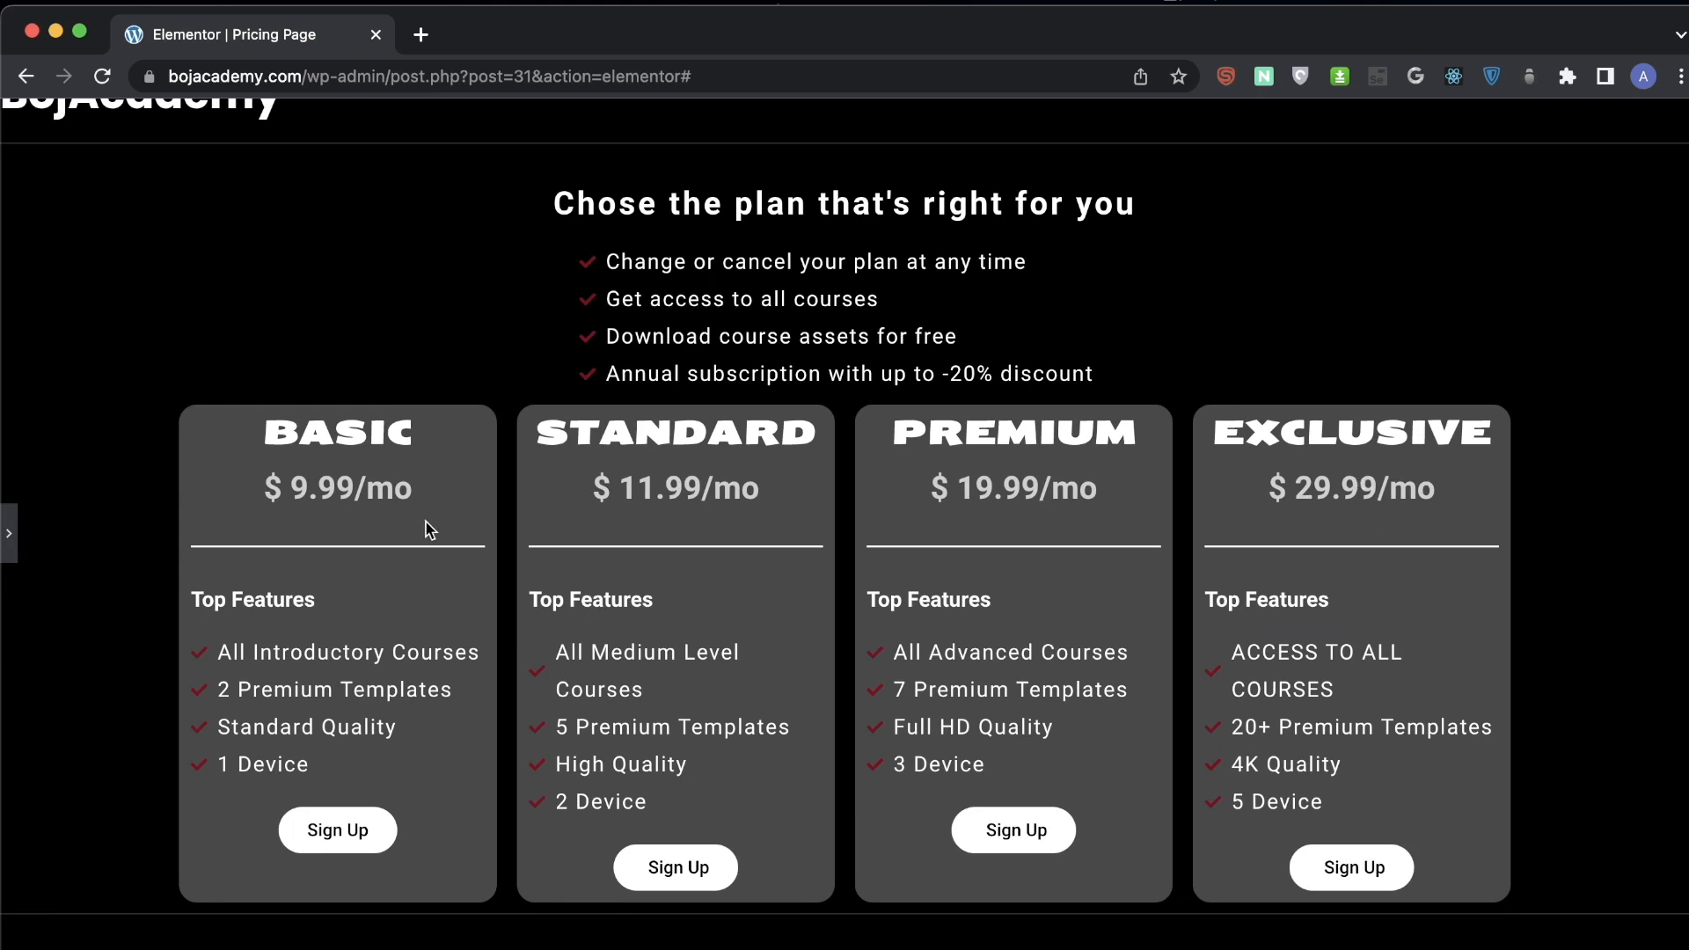
pyautogui.click(9, 533)
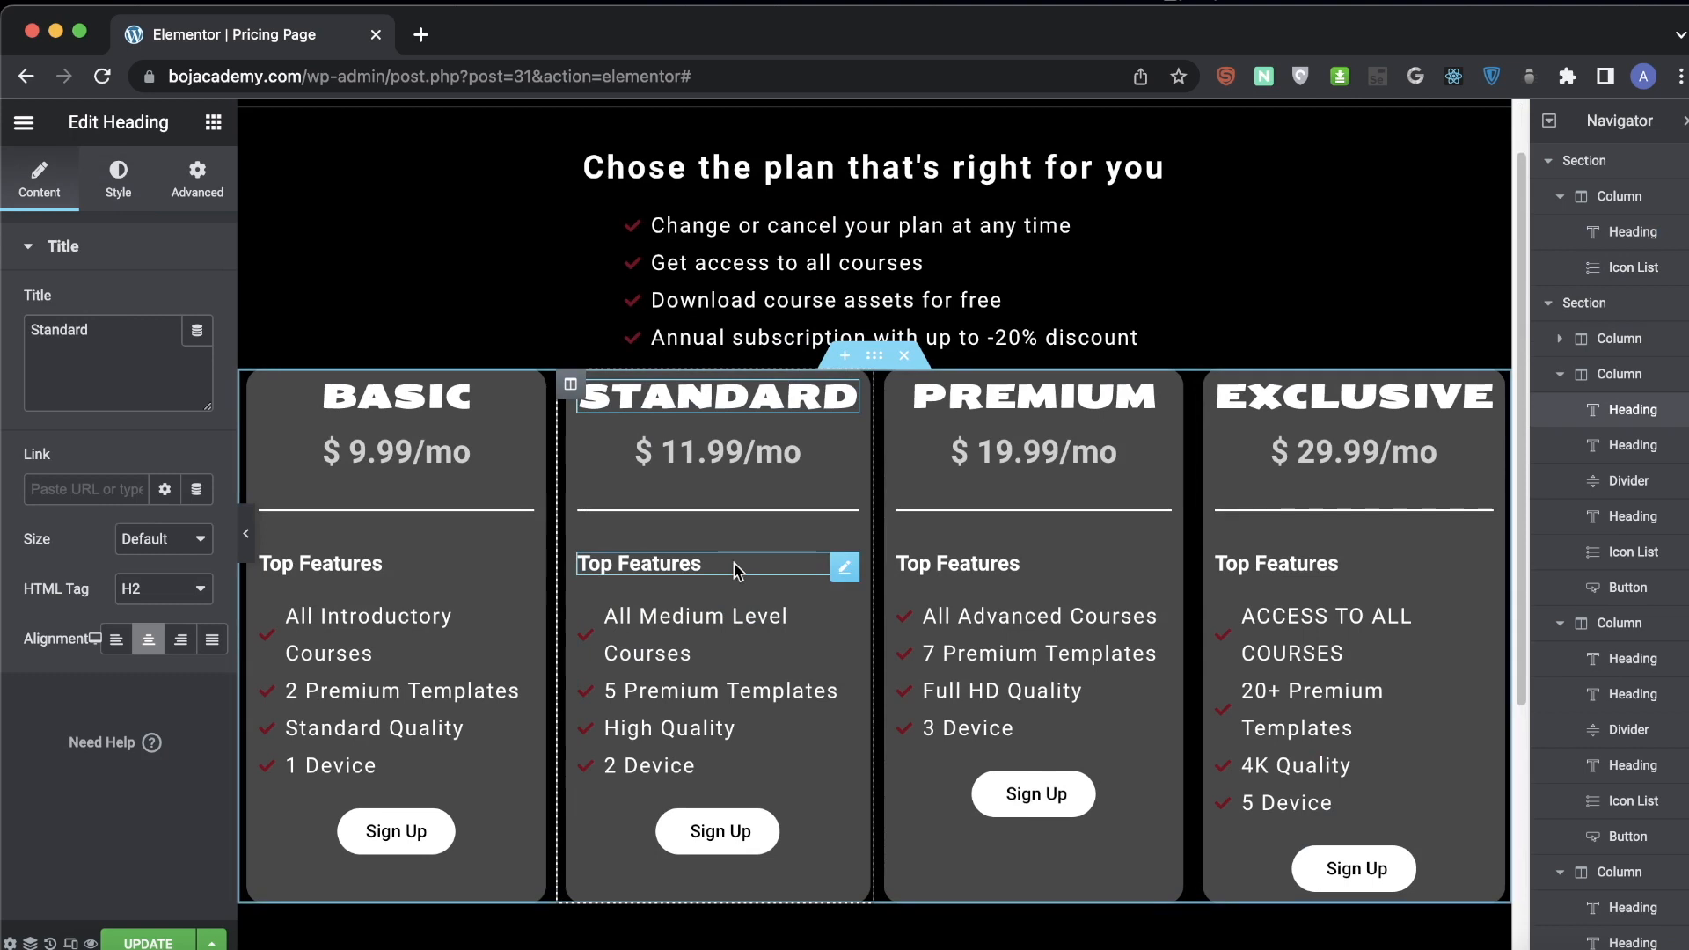
# - Copy the icon color code #7D051F from the icon list under the page heading
pyautogui.click(702, 256)
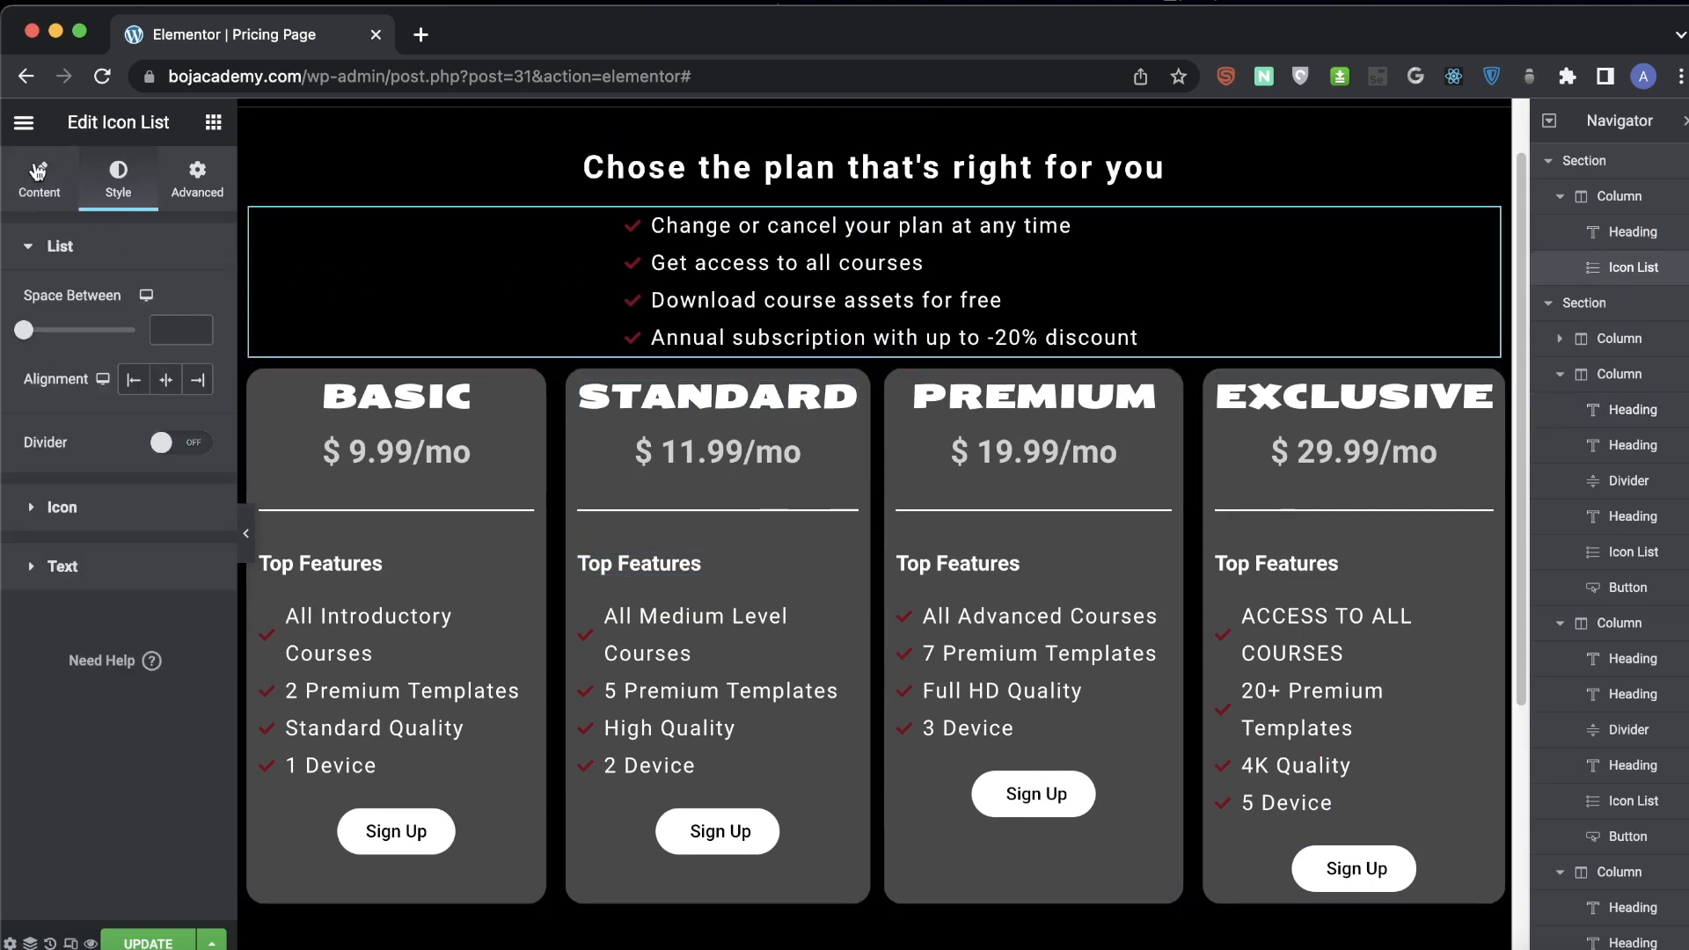
pyautogui.click(104, 509)
pyautogui.click(198, 363)
pyautogui.press('super+c')
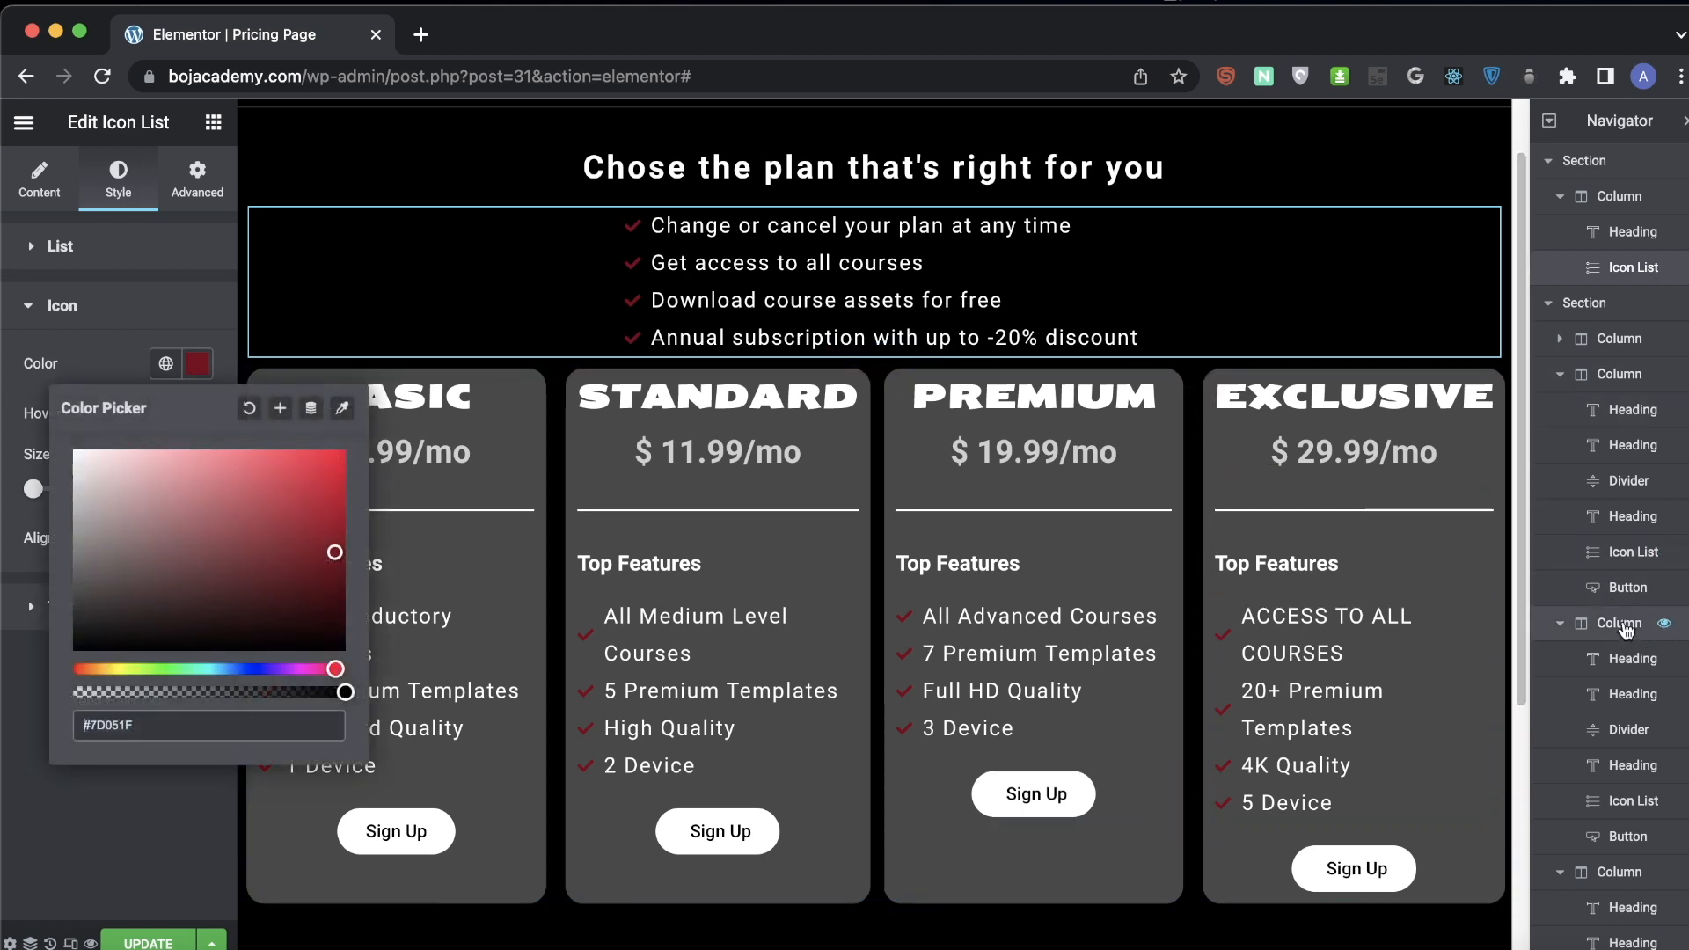
# - Set the Exclusive column's background color to #7D051F and preview the page
pyautogui.click(1619, 872)
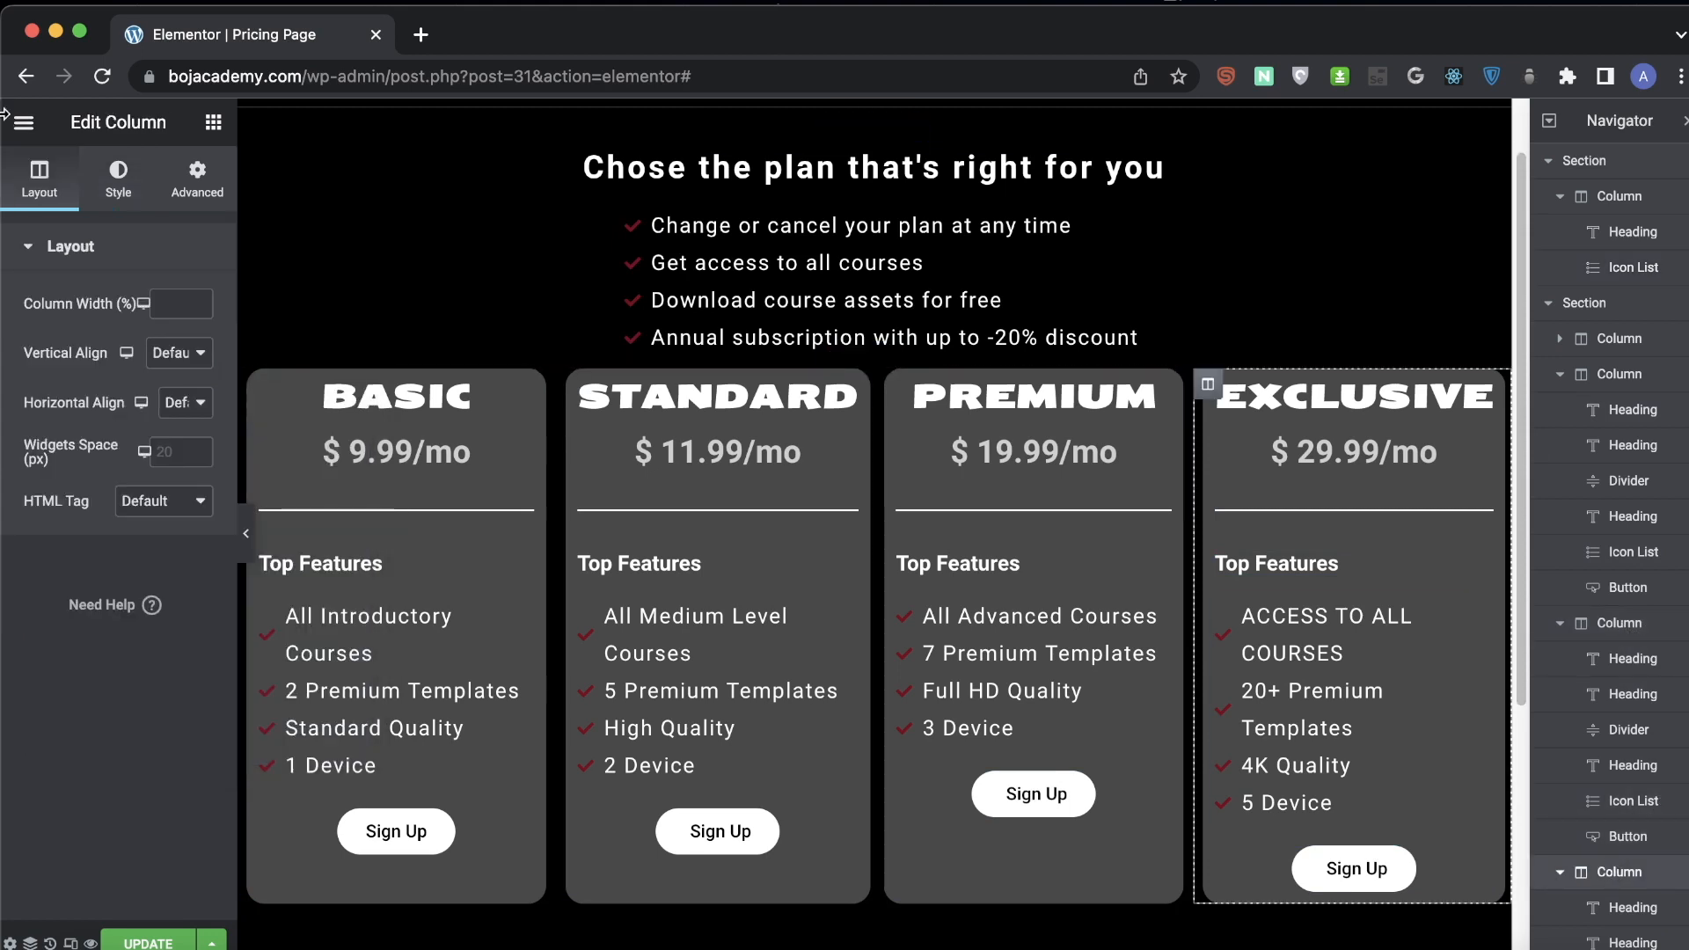
pyautogui.click(124, 181)
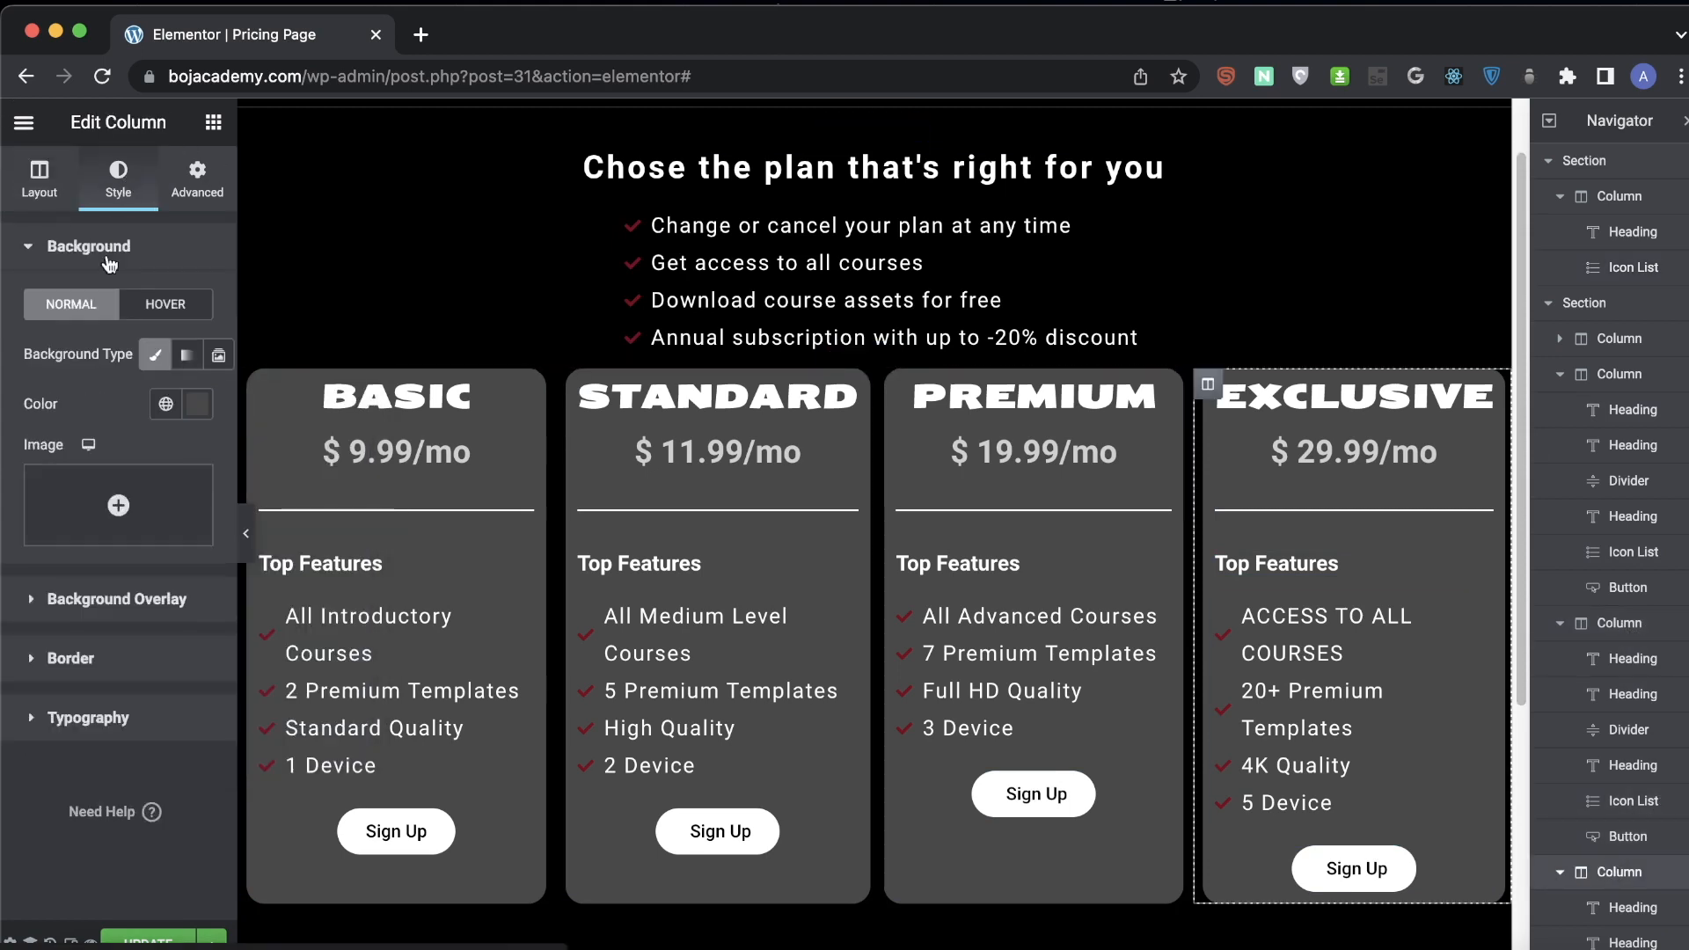
pyautogui.click(192, 406)
pyautogui.press('super+v')
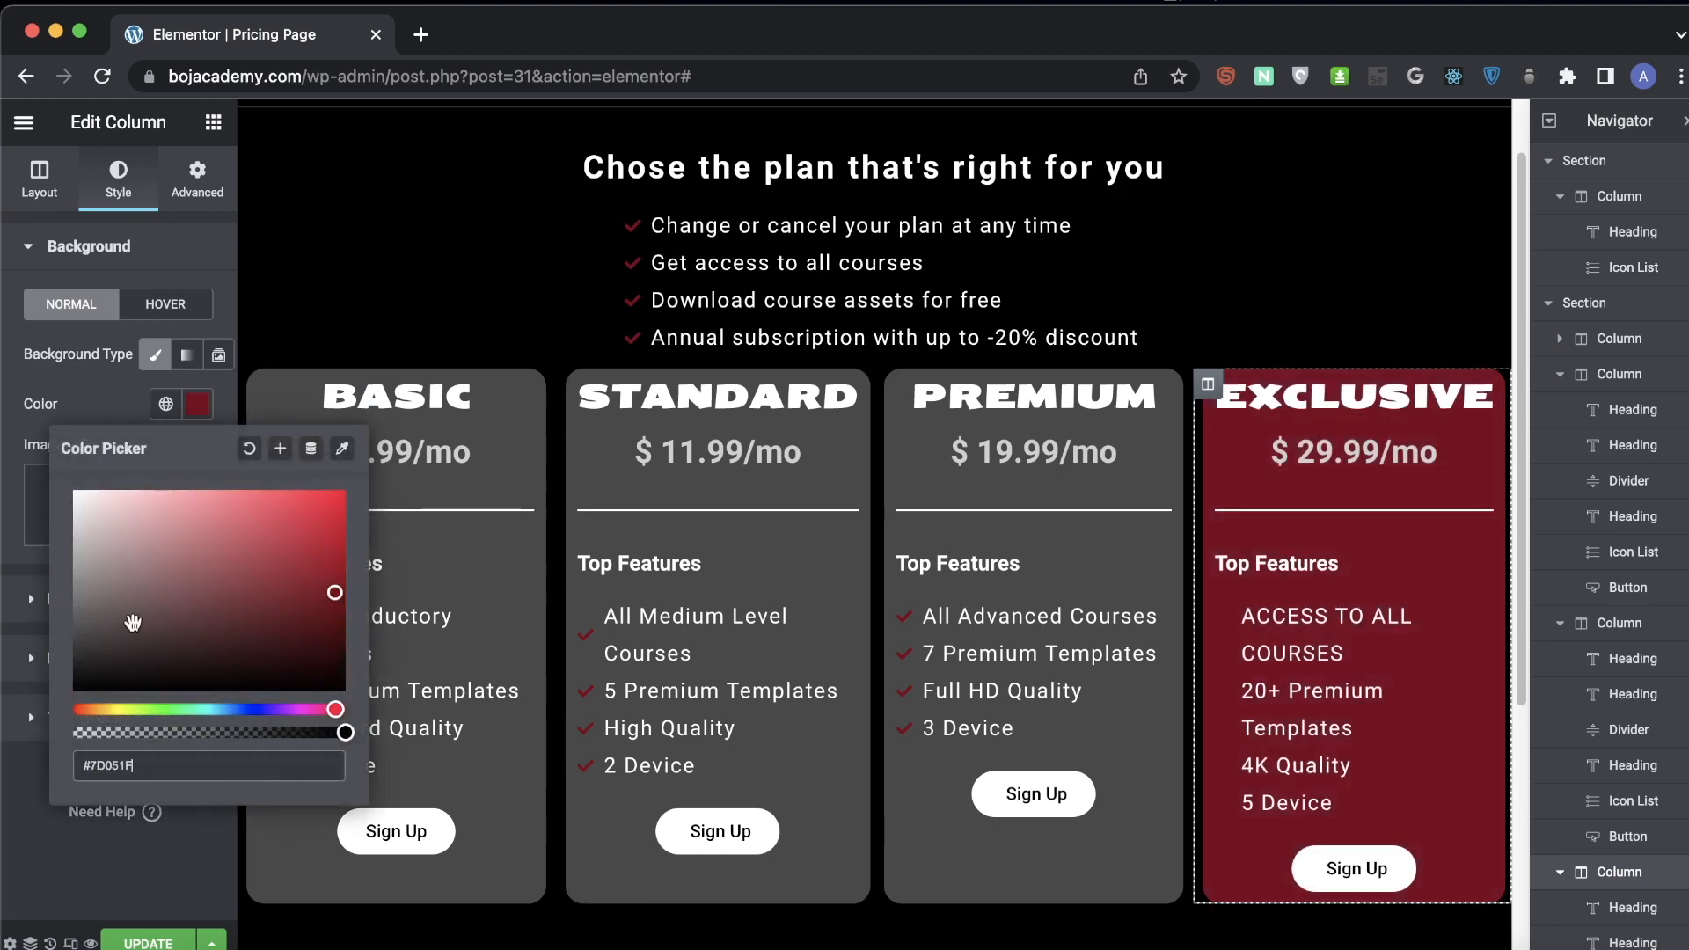
pyautogui.click(99, 884)
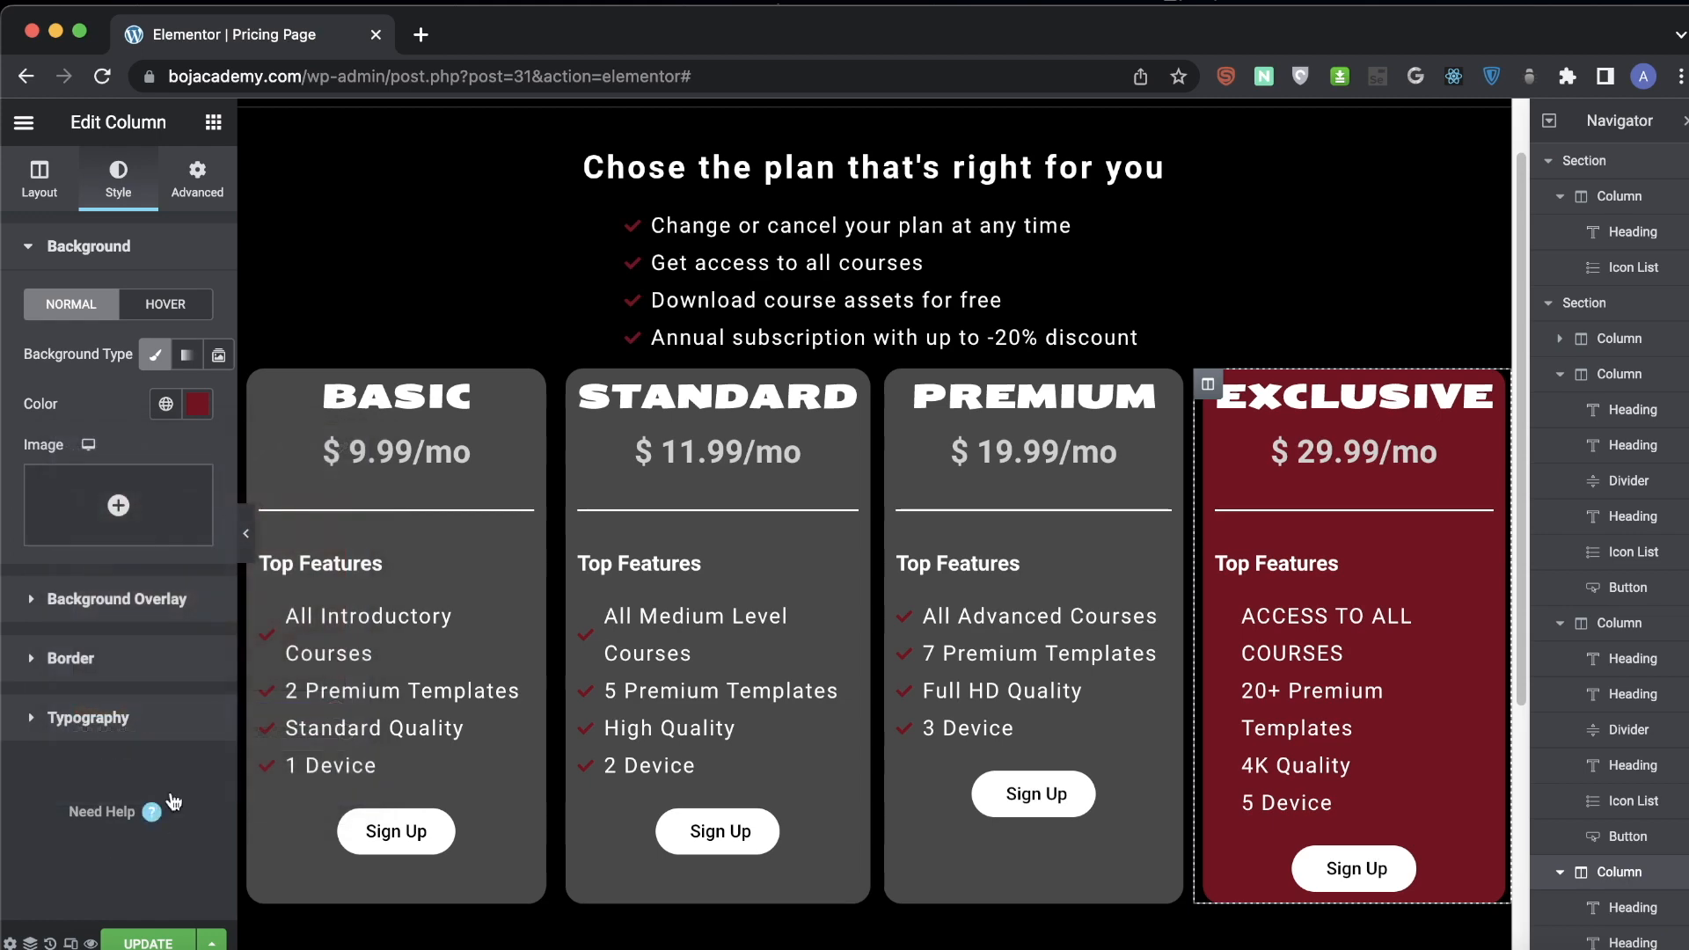
pyautogui.click(247, 538)
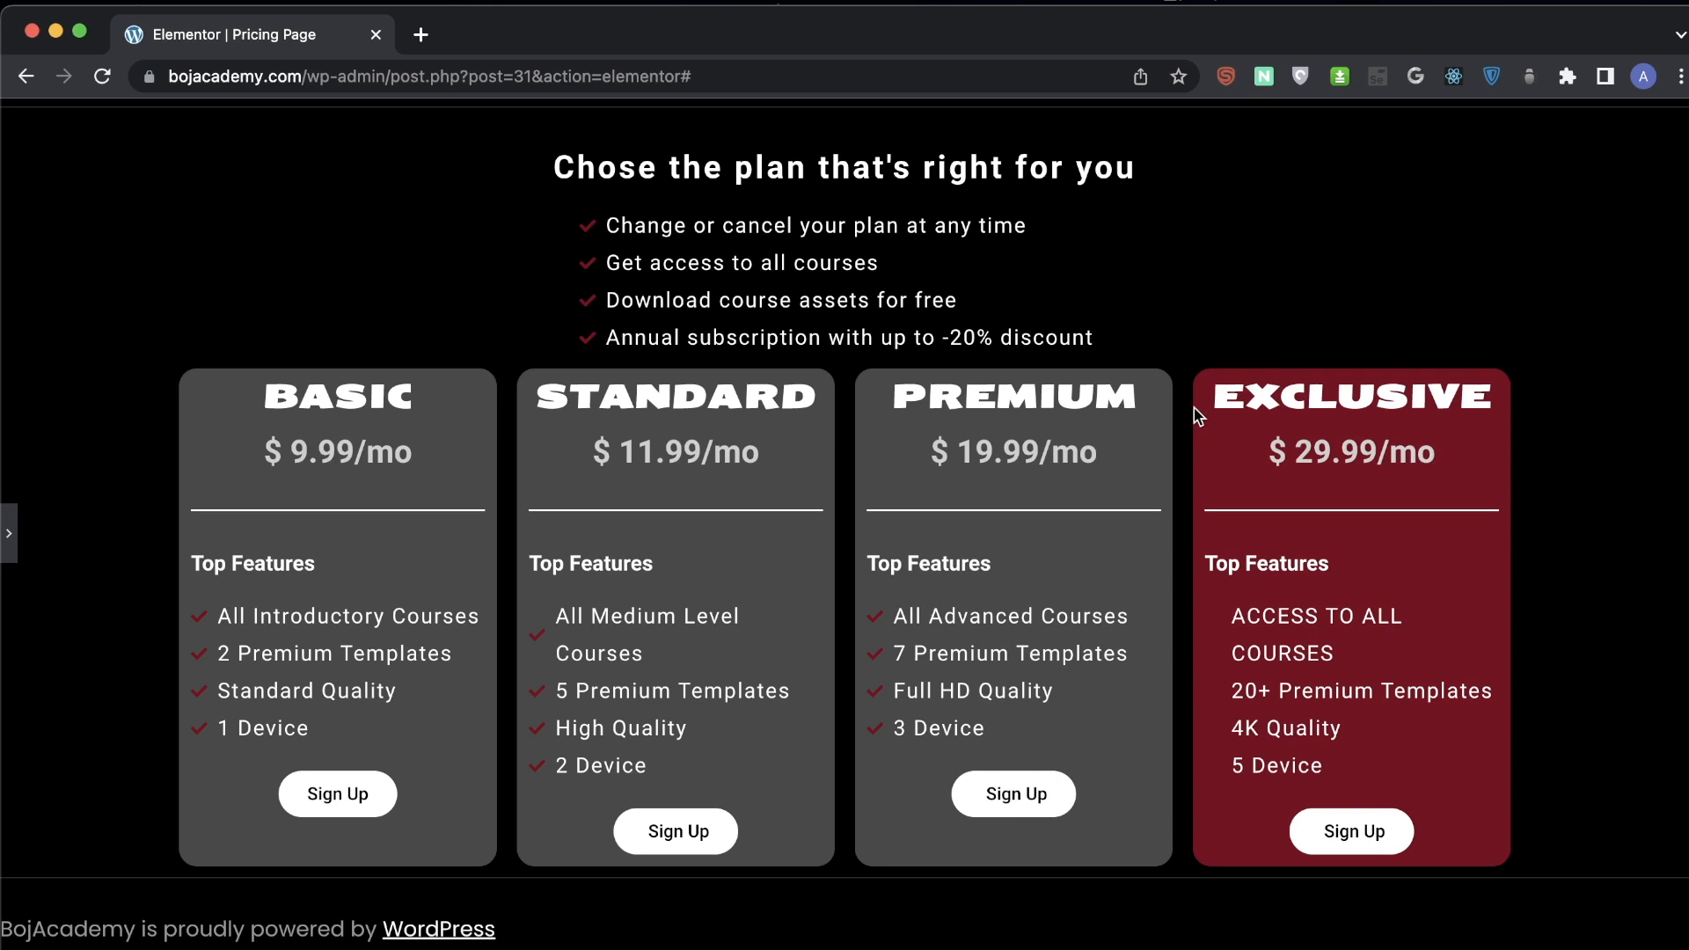
pyautogui.click(13, 533)
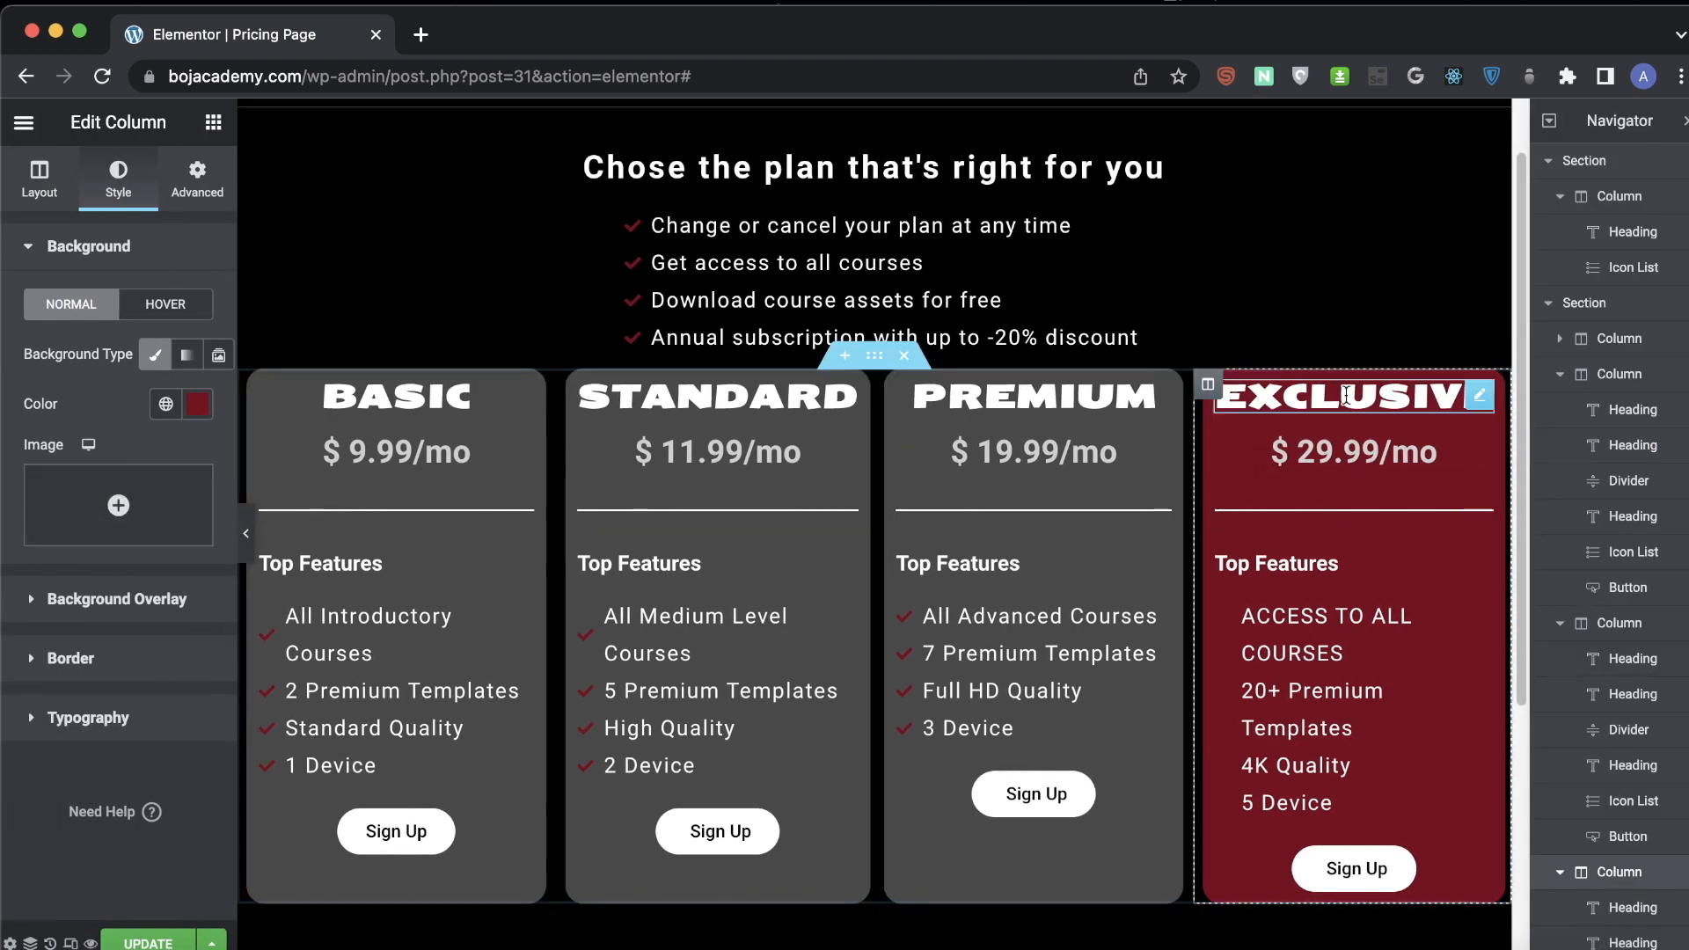
# - Add a Heading widget above the Exclusive title with the text "Recommended"
pyautogui.click(213, 121)
pyautogui.moveTo(174, 412); pyautogui.dragTo(1368, 396)
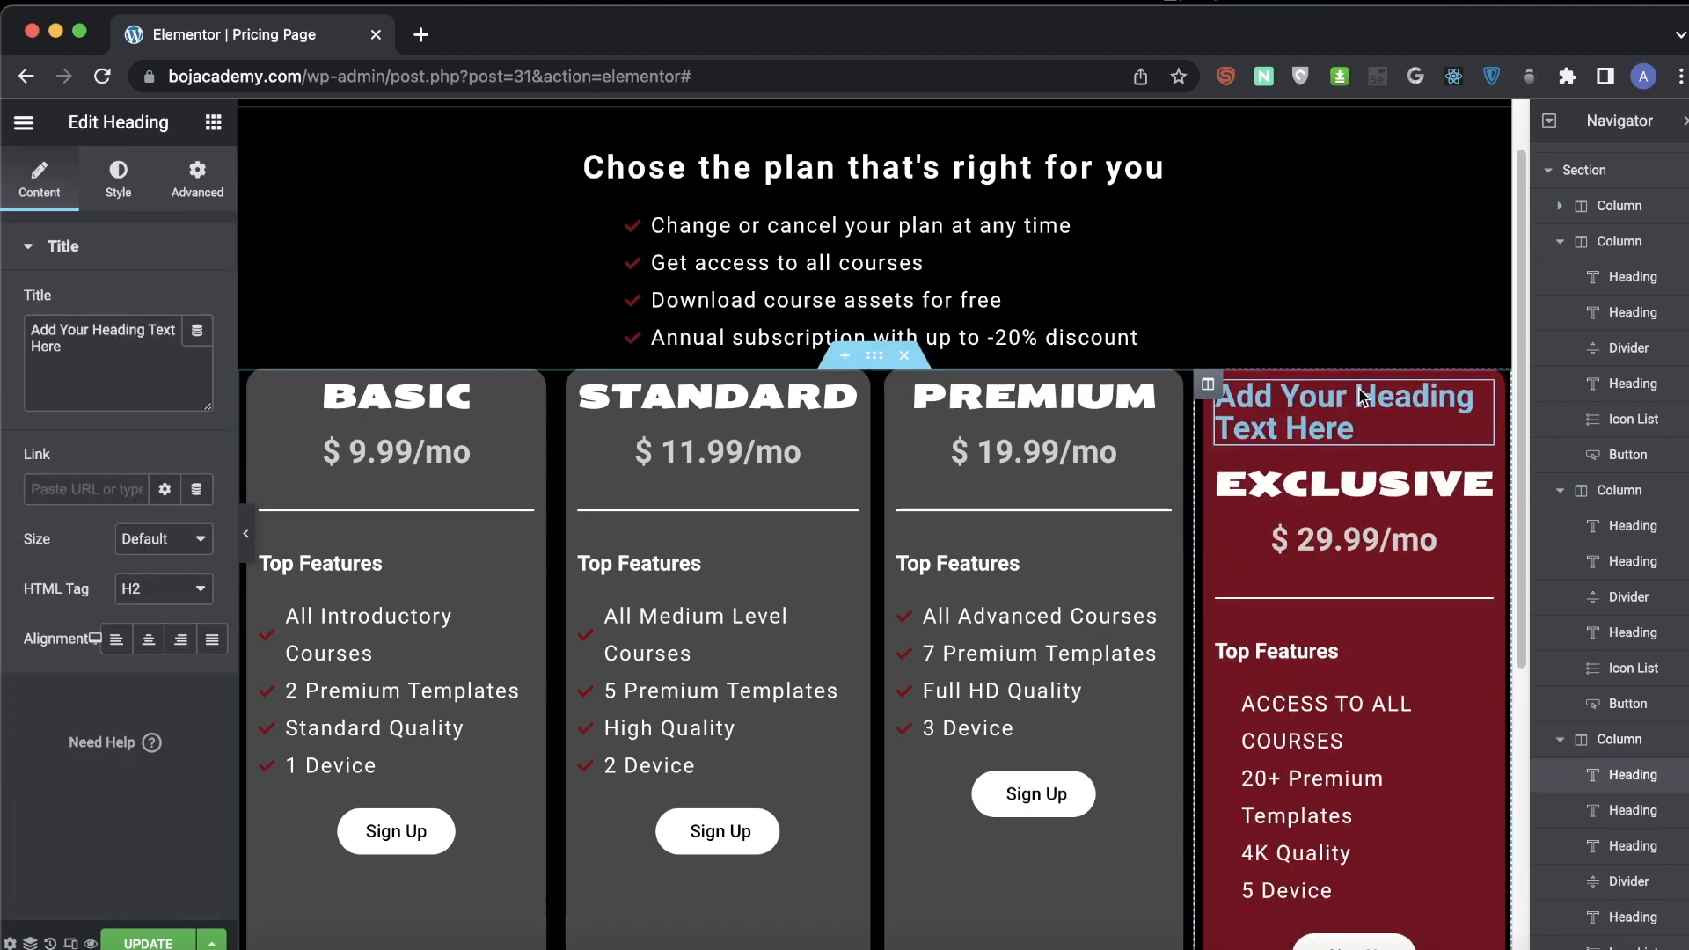
pyautogui.hotkey('ctrl', 'a')
pyautogui.write('Recommended')
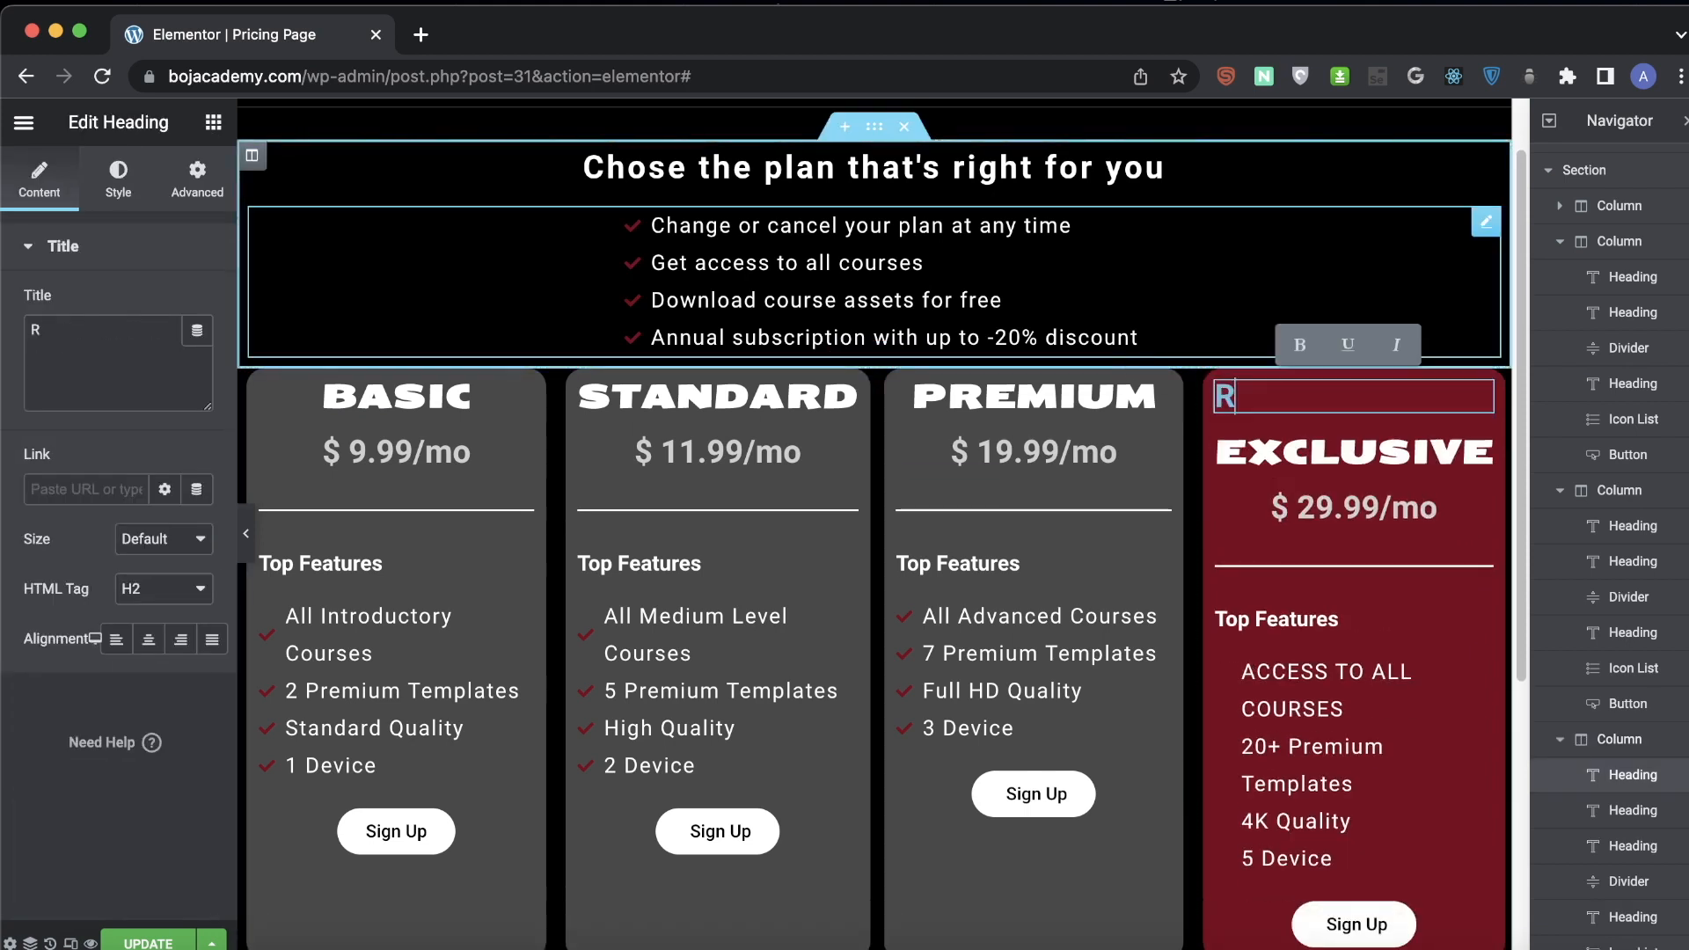
# - Set the "Recommended" heading's text color to #7D051F and its text transform to Uppercase
pyautogui.click(139, 186)
pyautogui.click(198, 304)
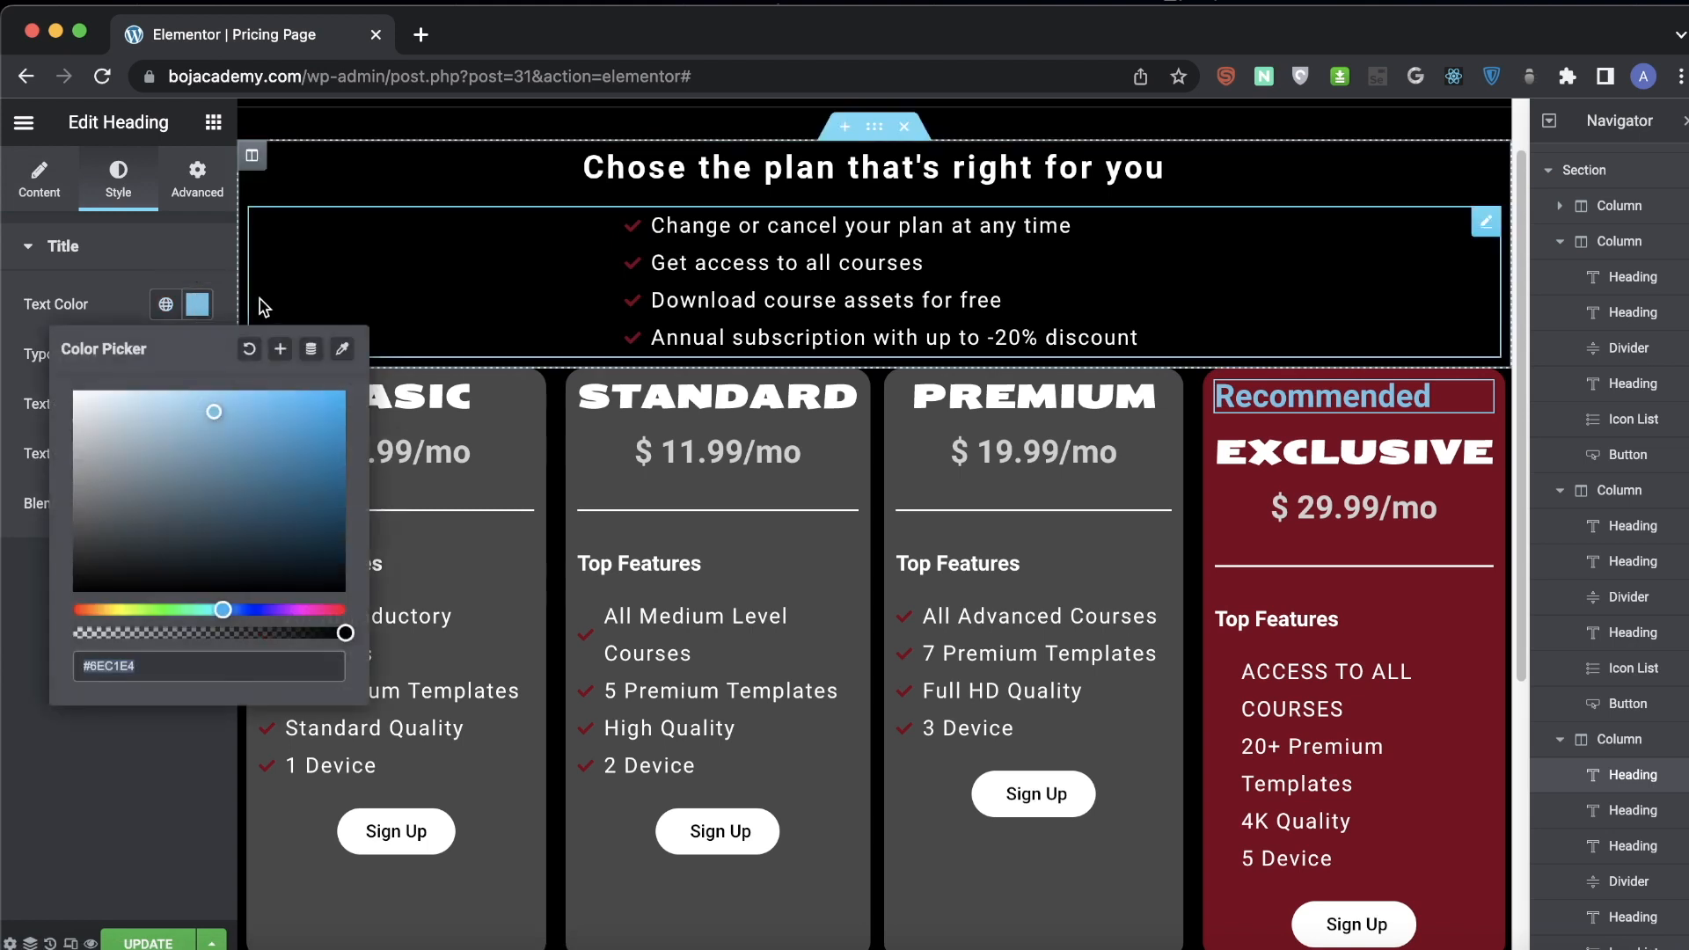
pyautogui.press('super+v')
pyautogui.click(21, 614)
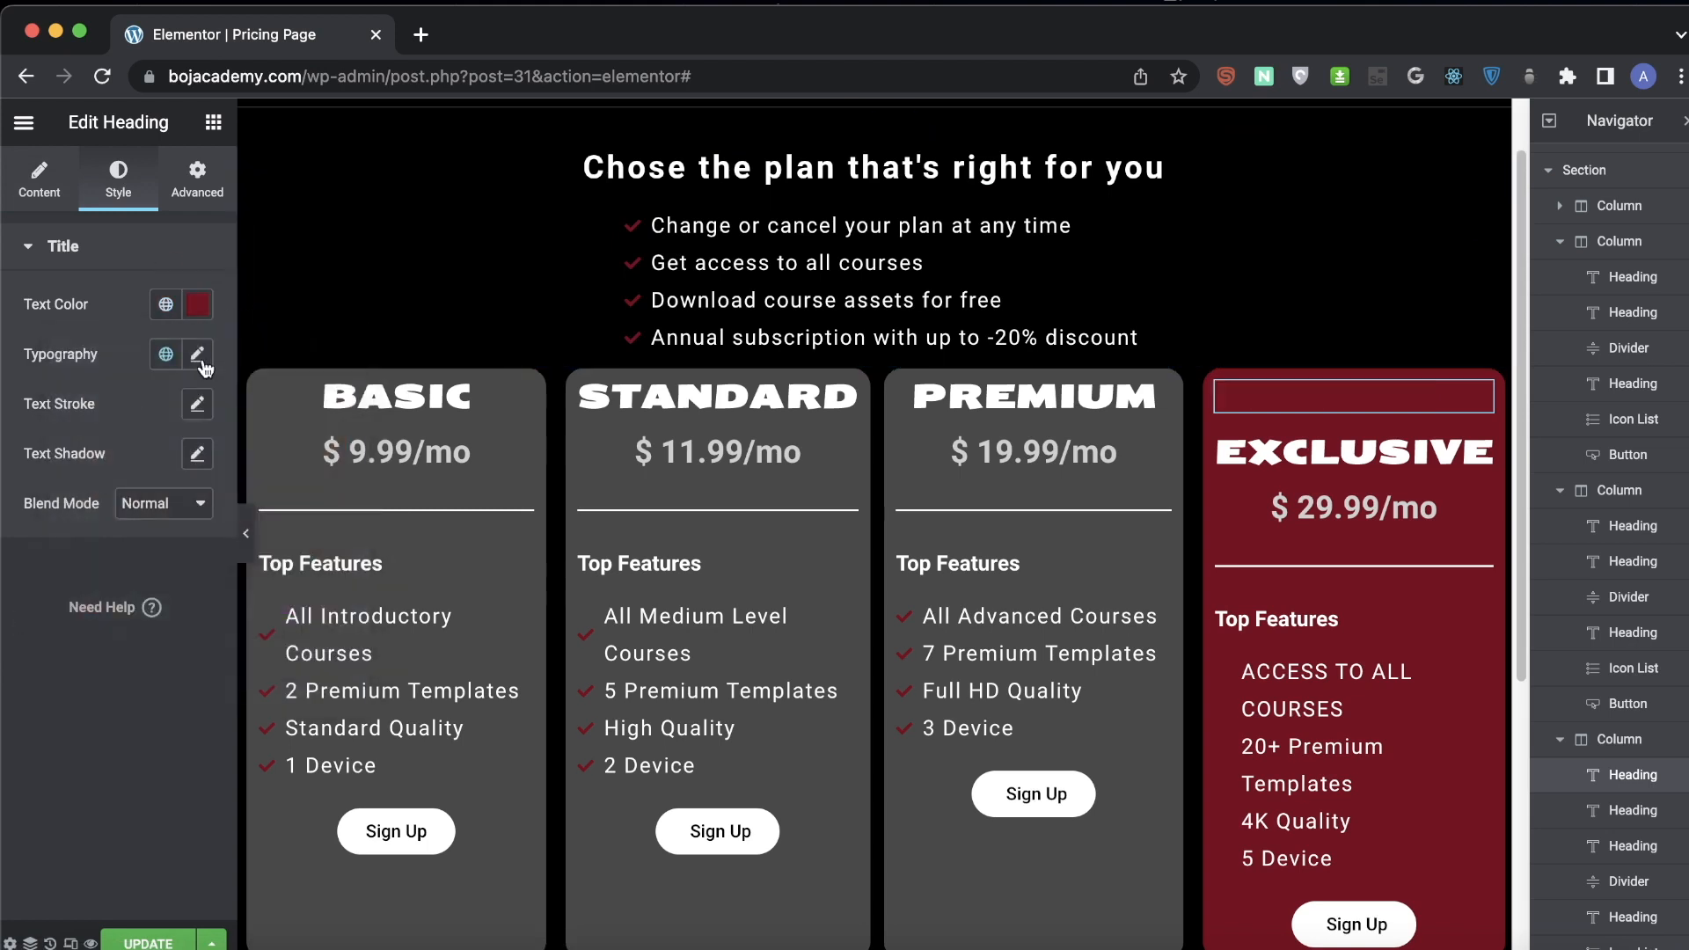
pyautogui.click(197, 354)
pyautogui.click(168, 638)
pyautogui.click(158, 666)
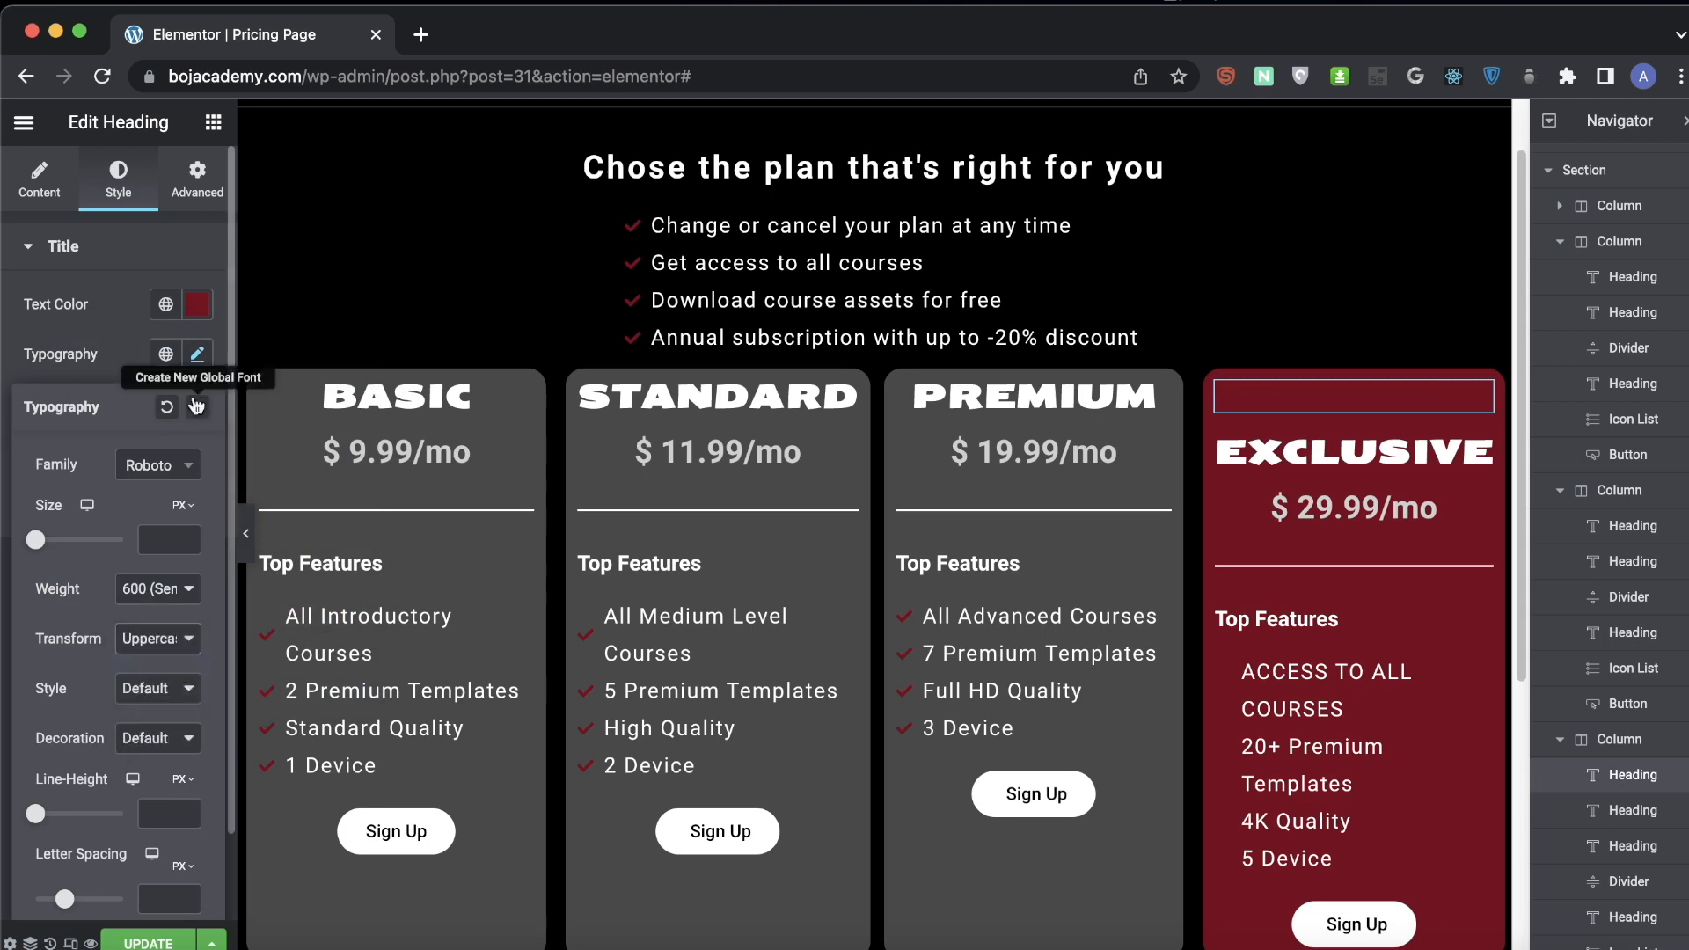
pyautogui.click(195, 353)
# - Give the "Recommended" heading a classic background in white #FFFFFF
pyautogui.click(187, 187)
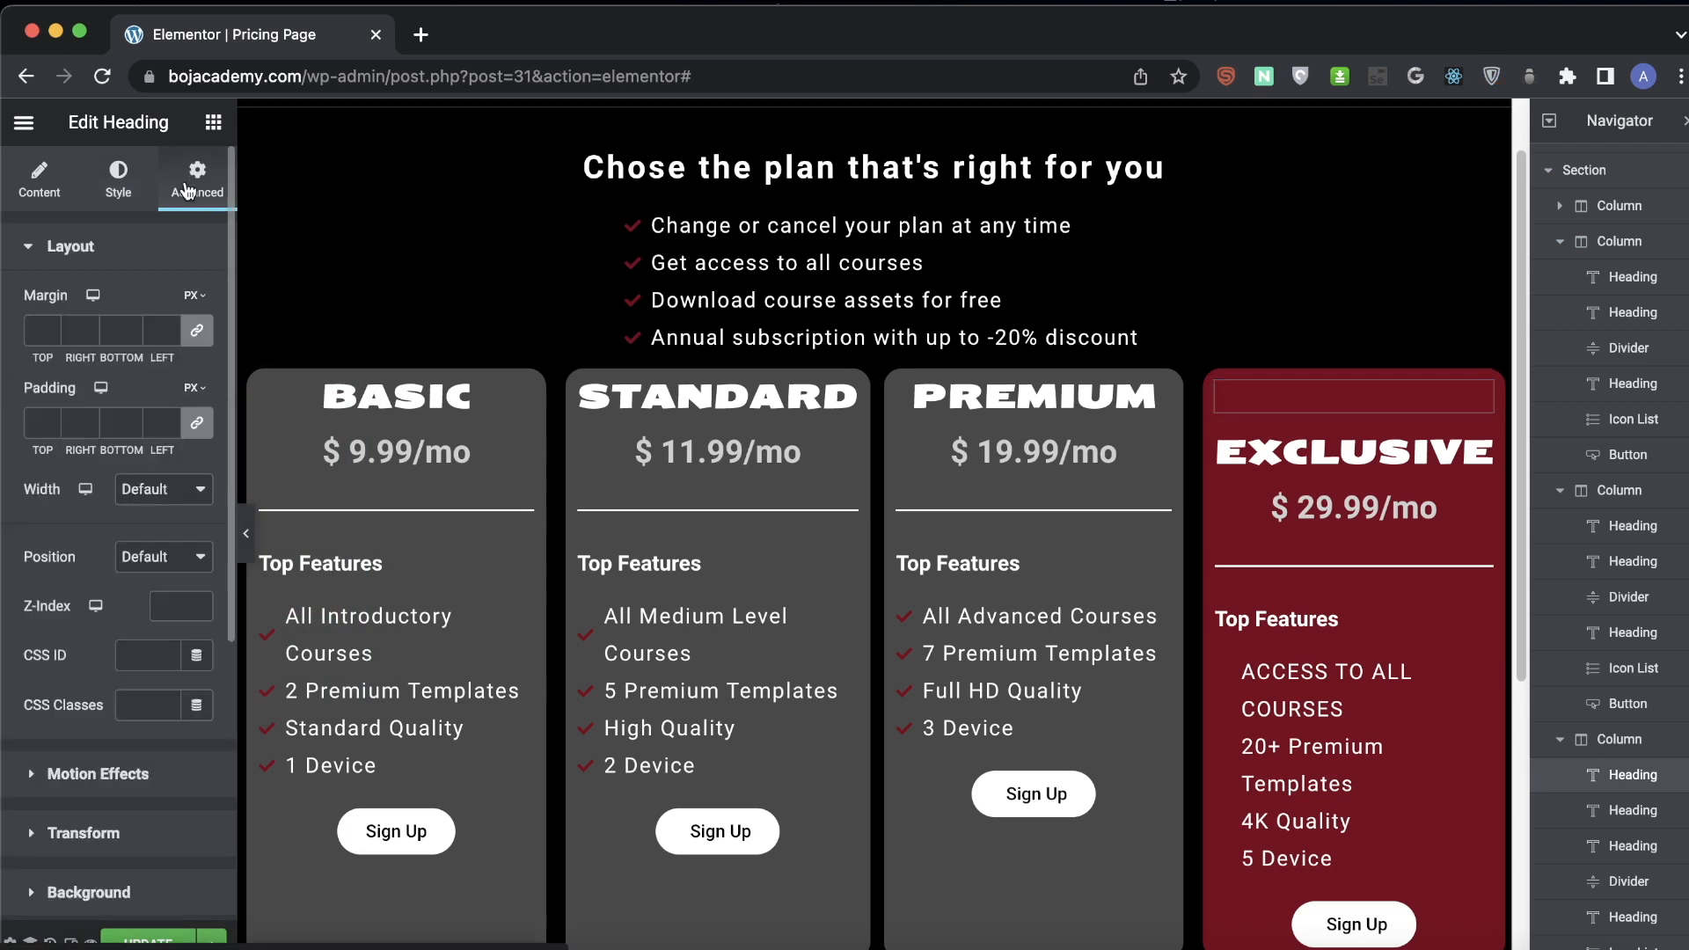
pyautogui.scroll(-2, 124, 660)
pyautogui.click(119, 809)
pyautogui.click(169, 454)
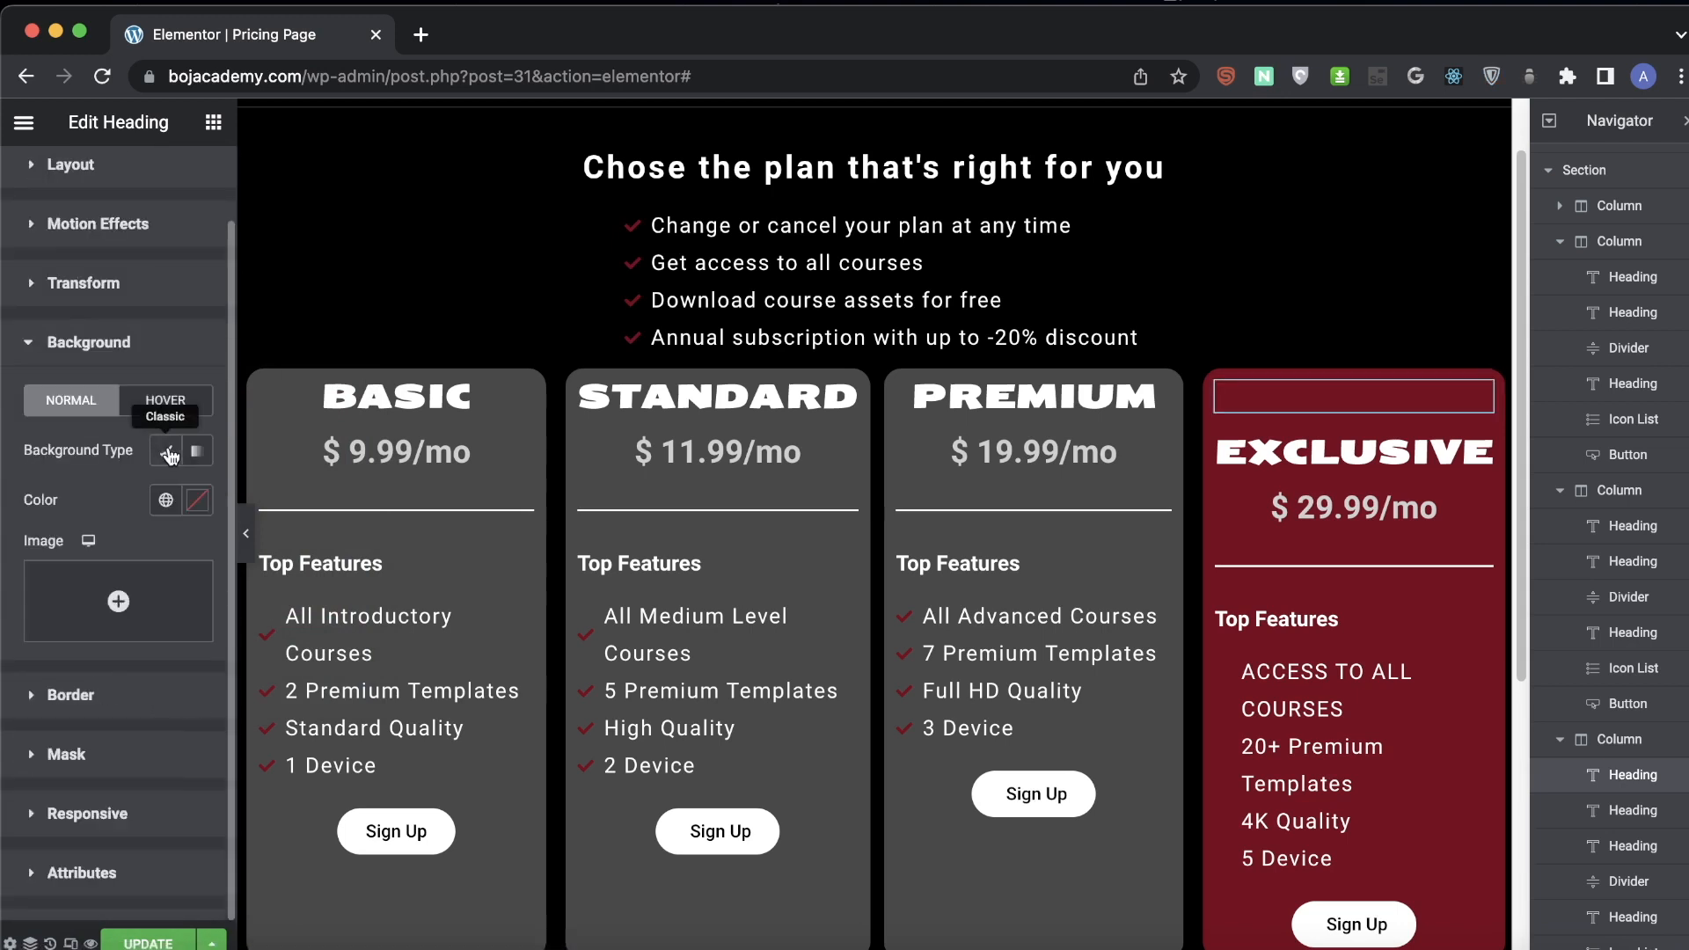
pyautogui.click(197, 499)
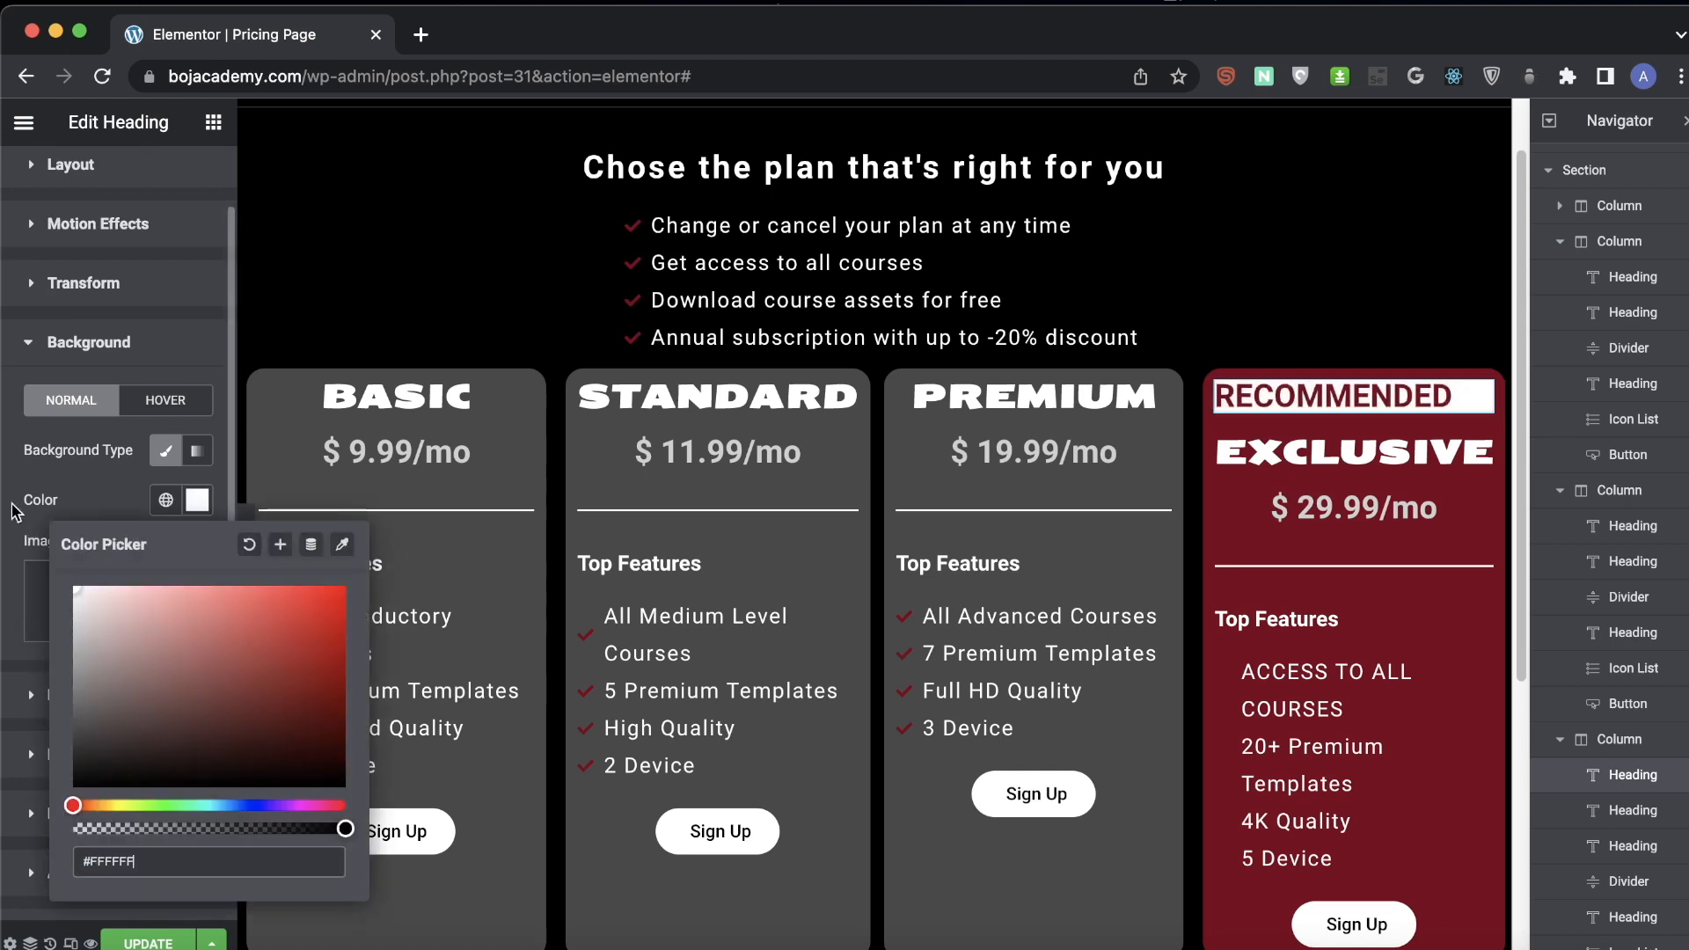
# - Center the "Recommended" heading and set its border radius to 13 px on all corners
pyautogui.scroll(2, 103, 227)
pyautogui.click(39, 180)
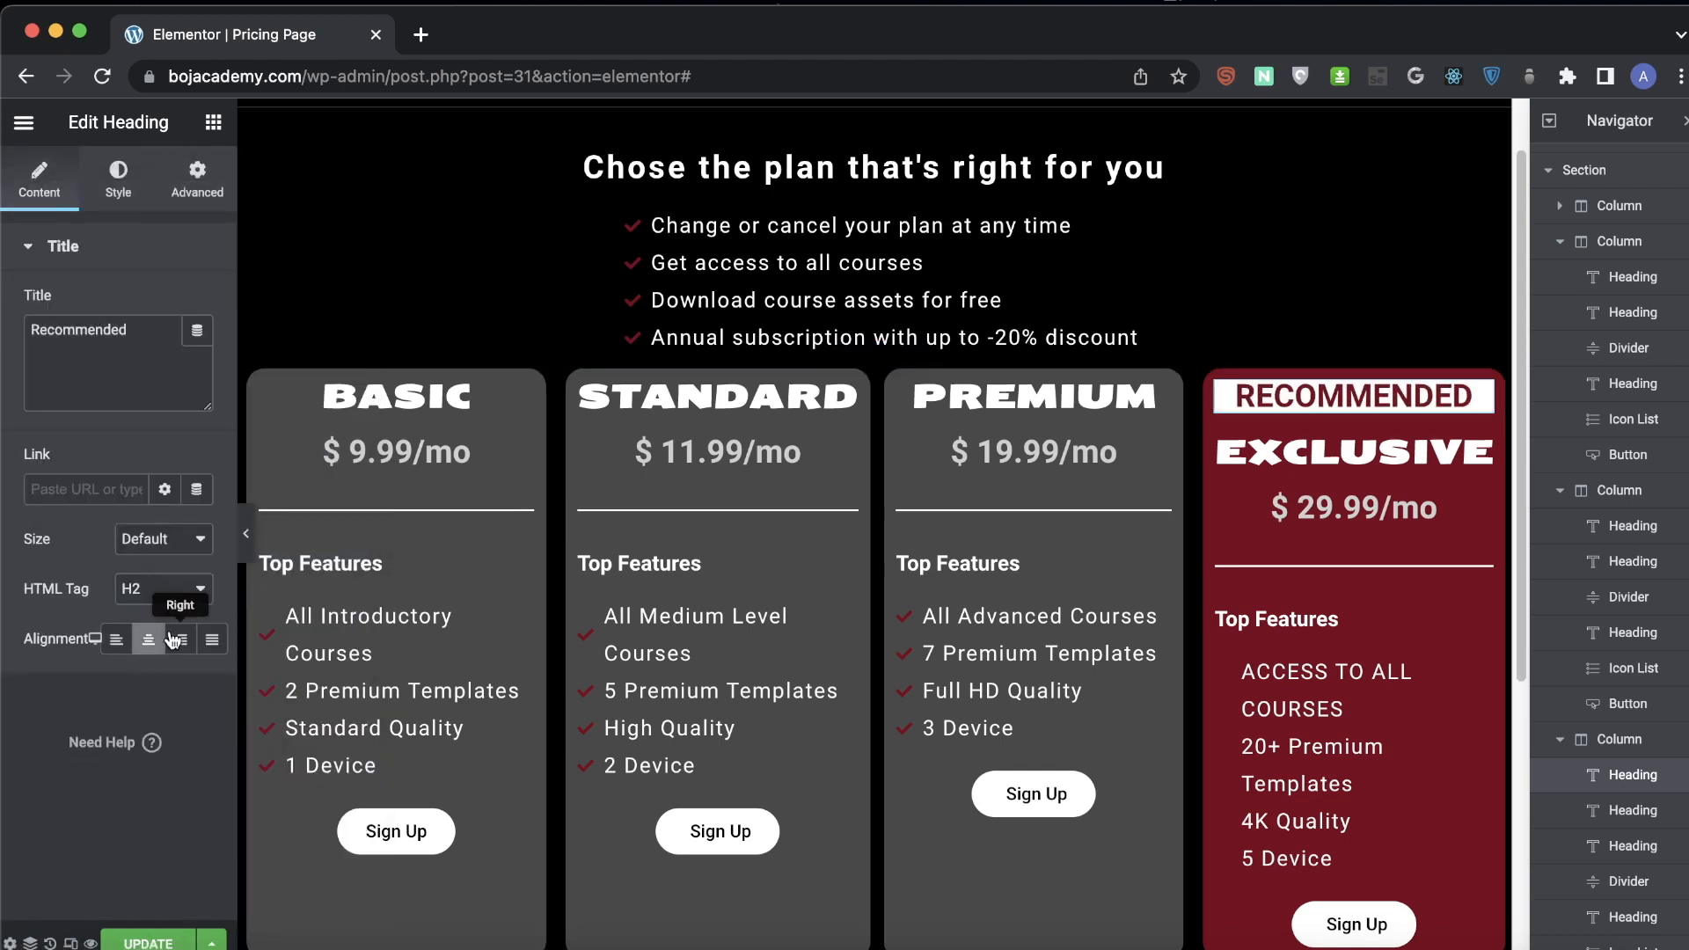
pyautogui.click(197, 180)
pyautogui.click(114, 636)
pyautogui.click(41, 668)
pyautogui.press('BackSpace')
pyautogui.write('13')
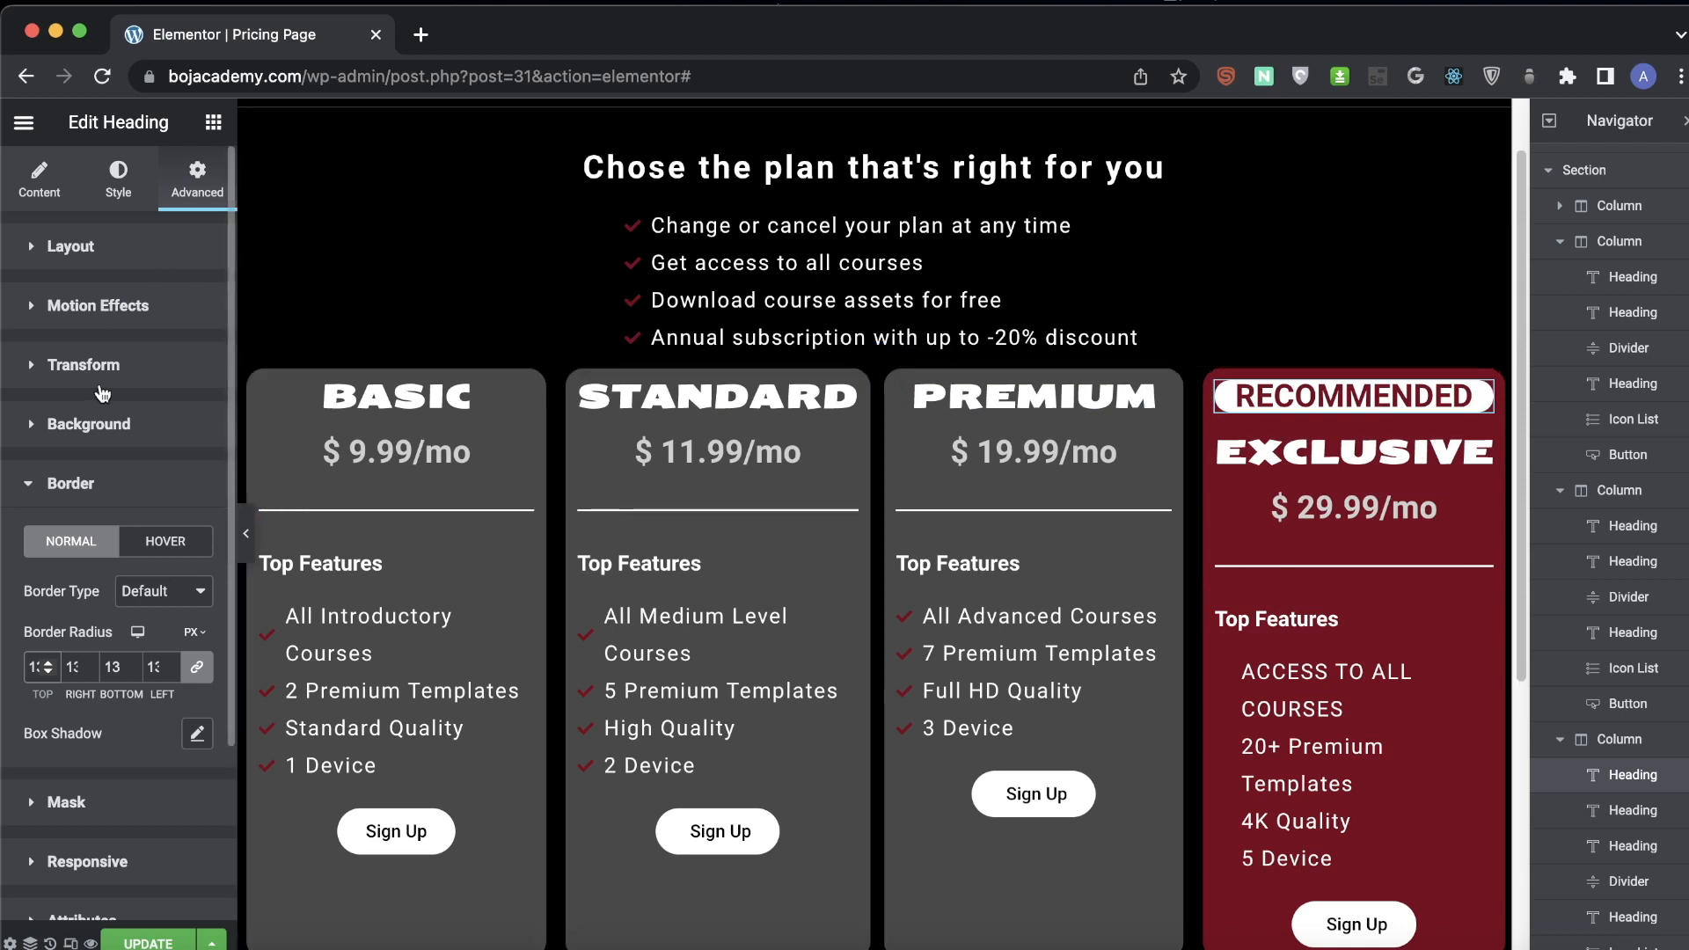
# - Set the "Recommended" heading's position to Absolute
pyautogui.click(70, 247)
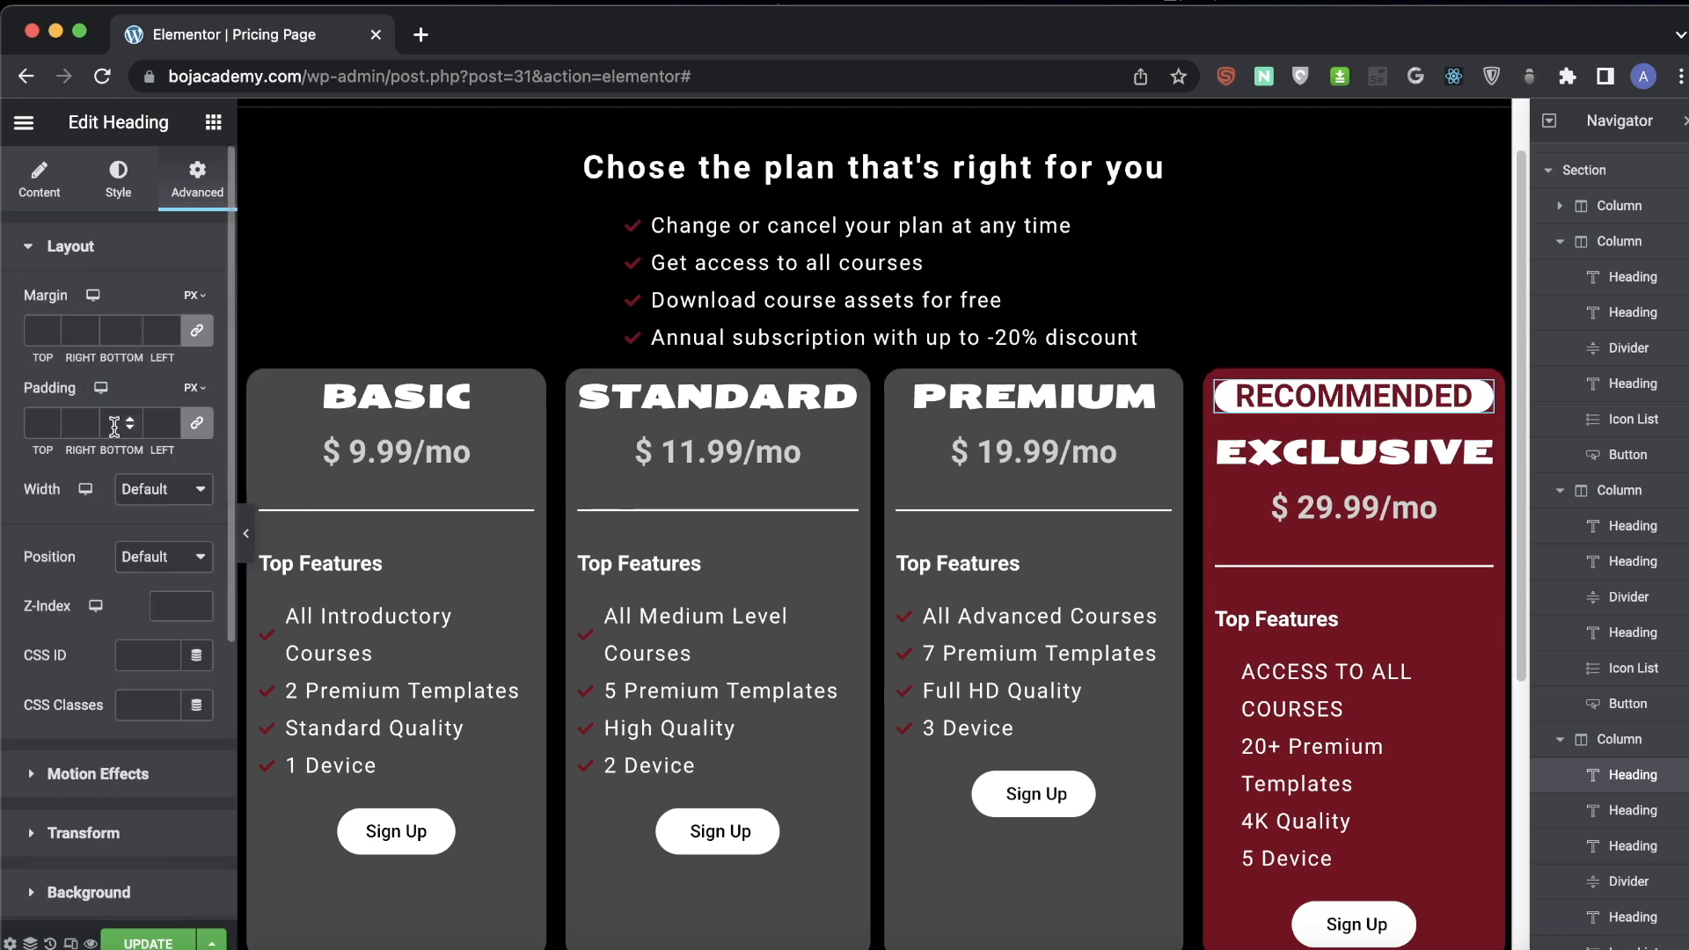
pyautogui.click(170, 574)
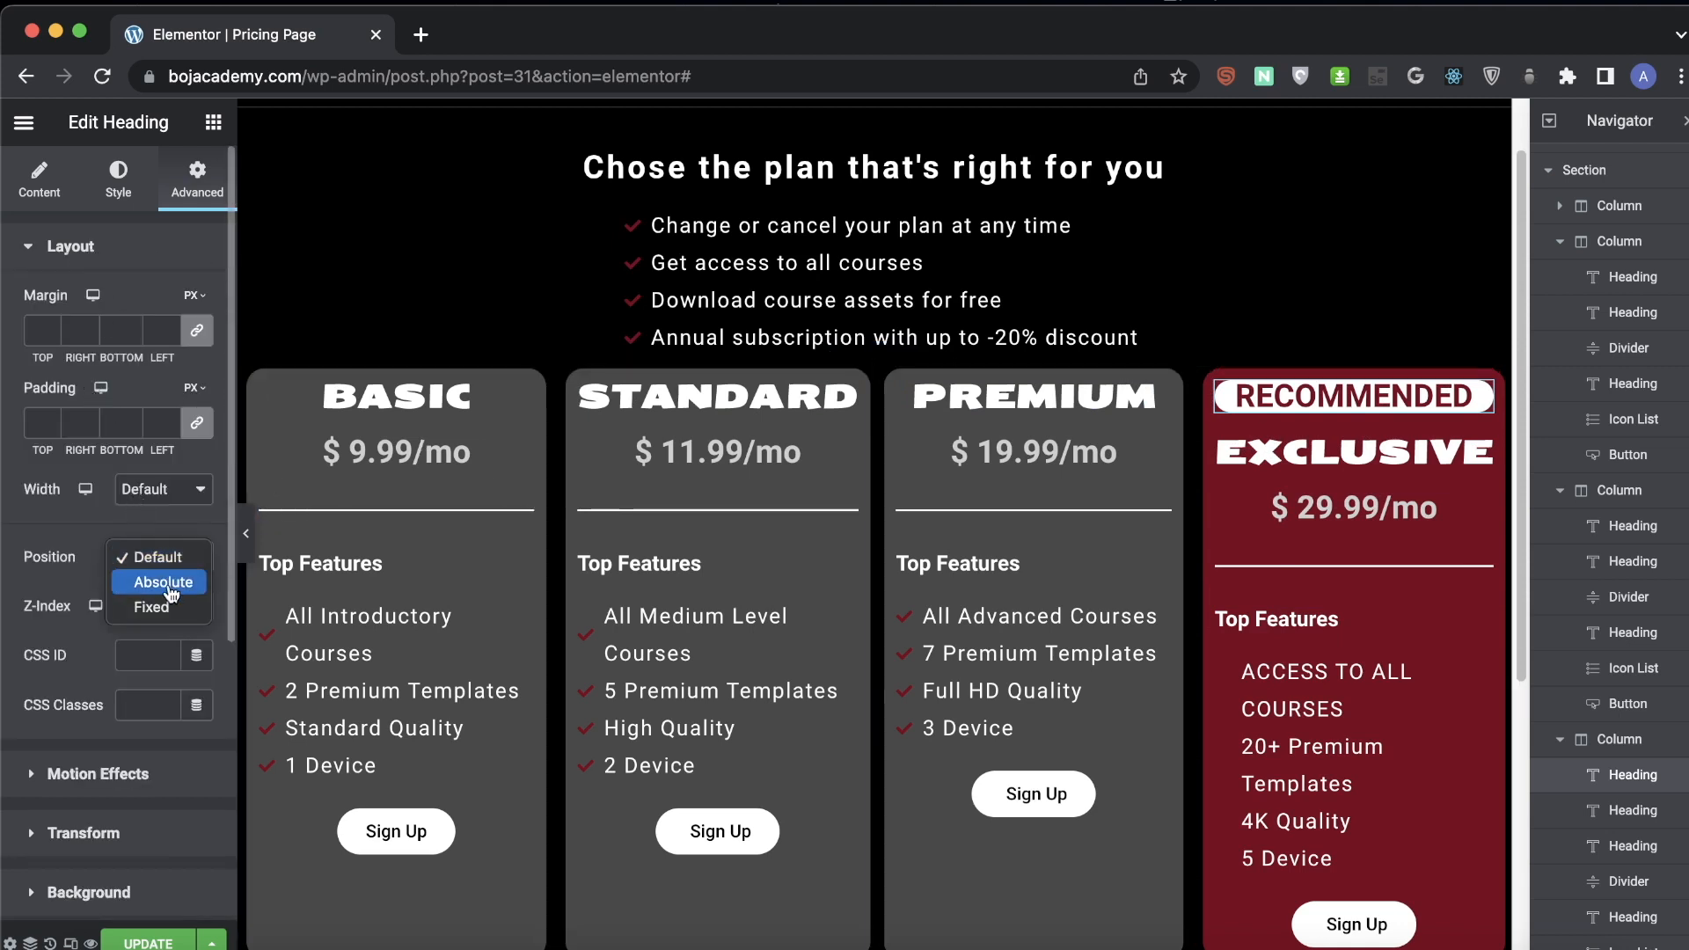
# - Set the RECOMMENDED heading's position to Absolute with a vertical offset of about -21 px, raising it above the EXCLUSIVE card
pyautogui.click(170, 585)
pyautogui.scroll(-5, 159, 578)
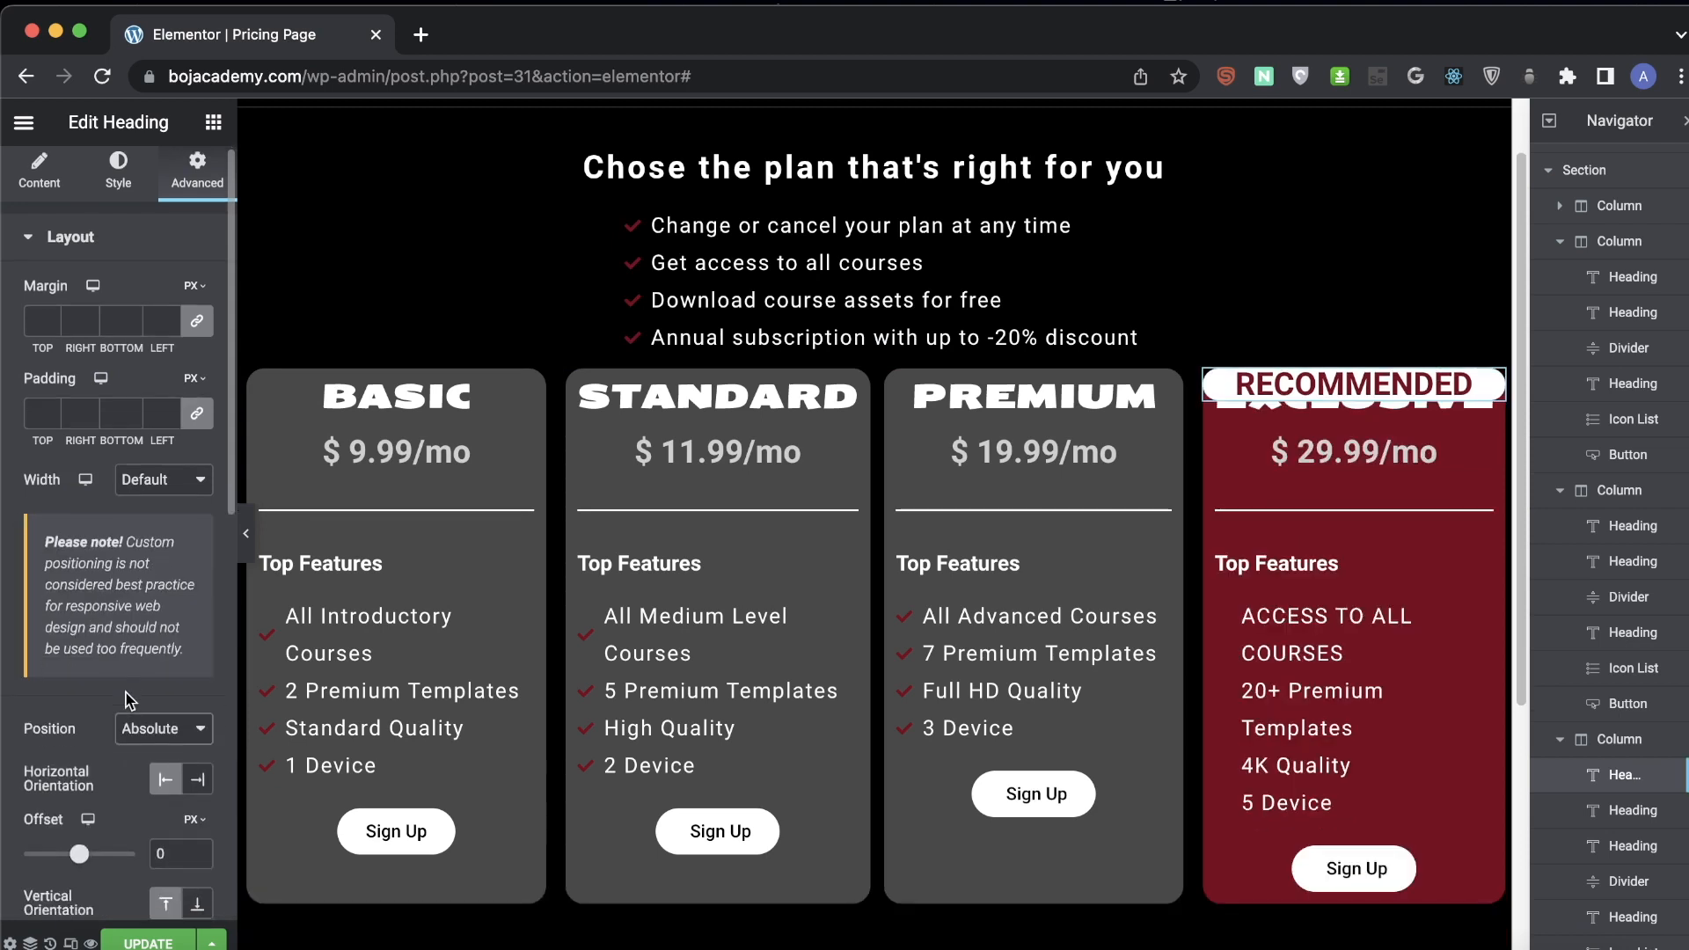
pyautogui.moveTo(78, 555); pyautogui.dragTo(77, 554)
pyautogui.scroll(5, 77, 554)
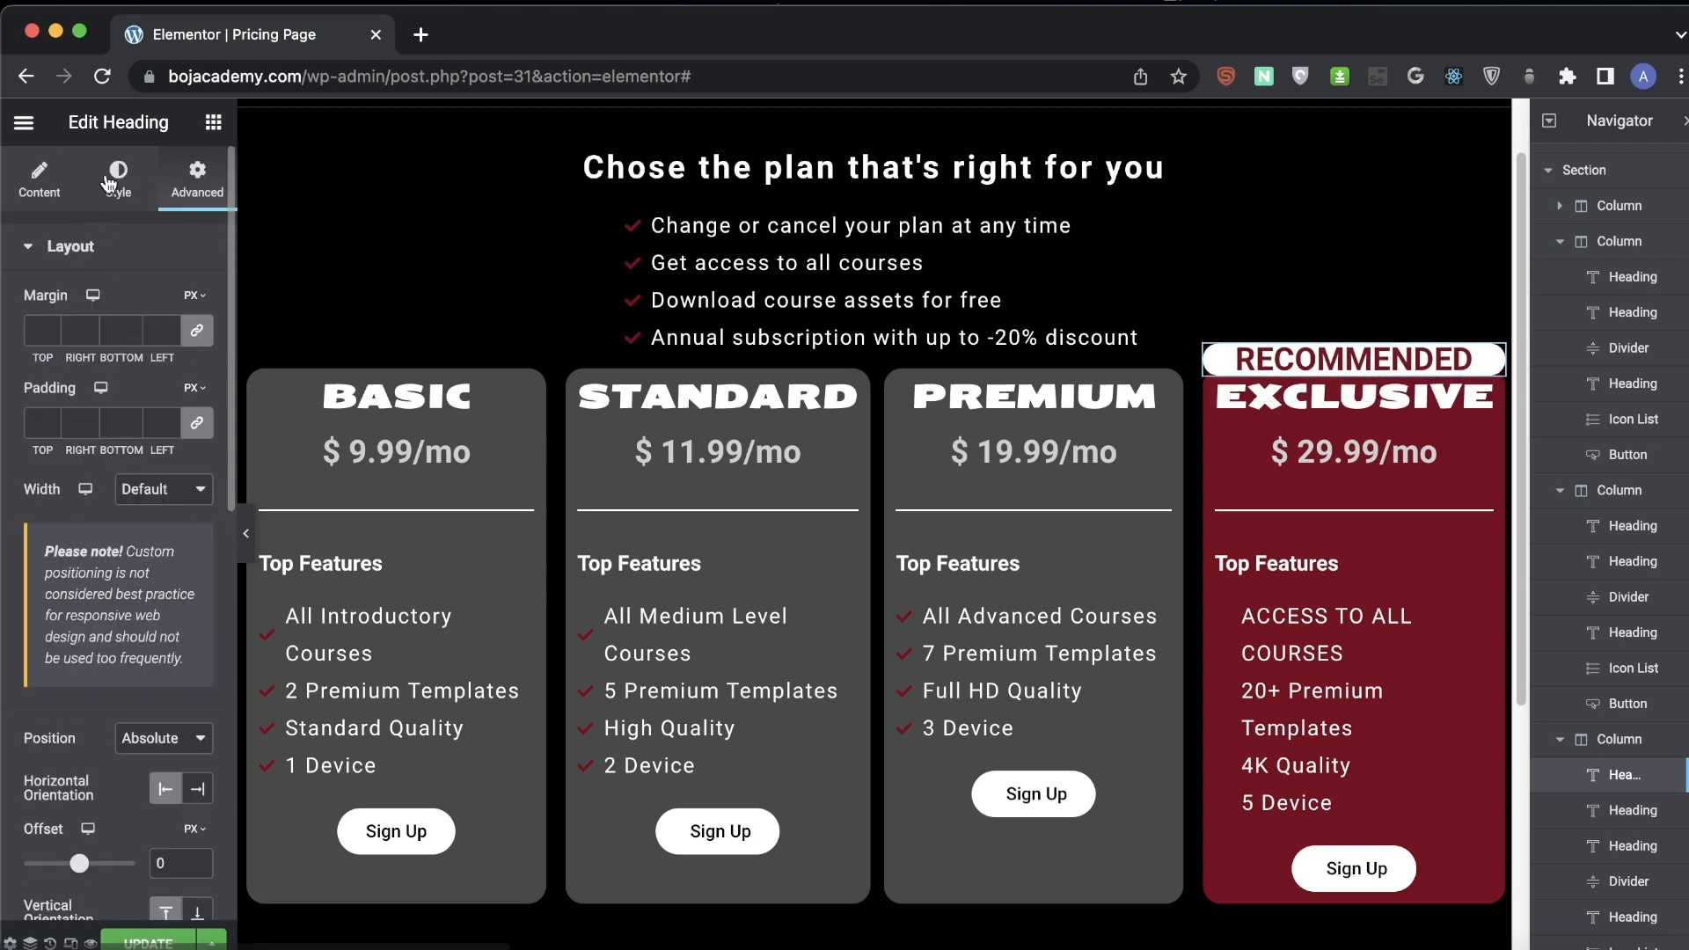
# - Set the RECOMMENDED heading's font size to 14 px
pyautogui.click(110, 187)
pyautogui.click(197, 353)
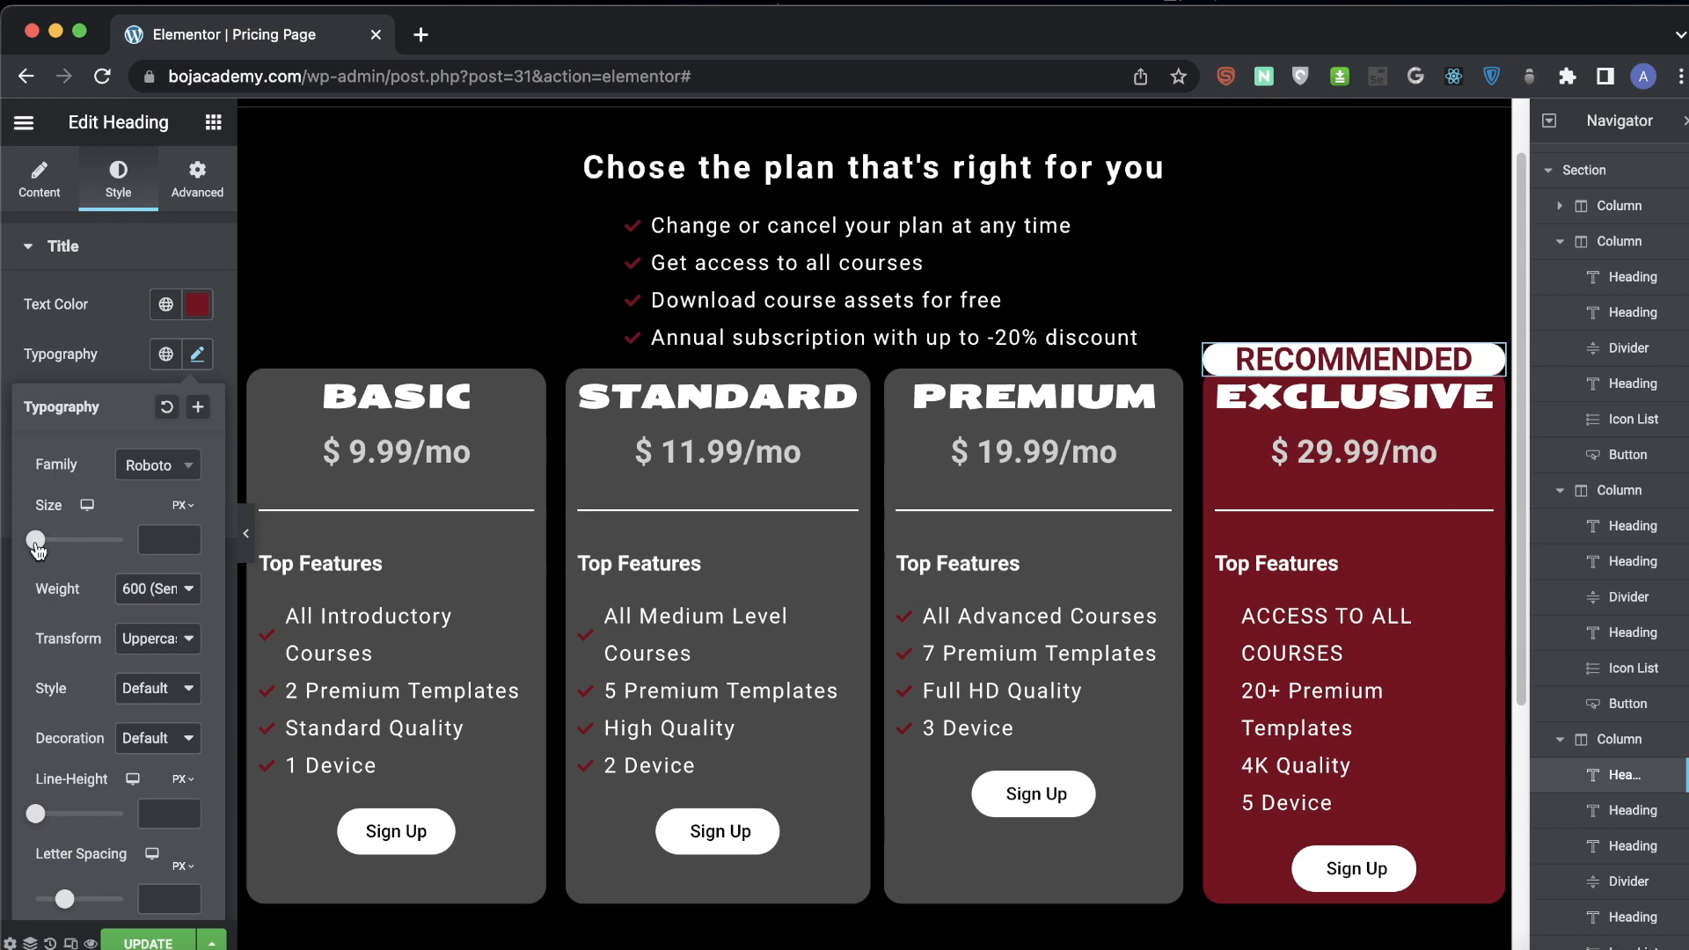
pyautogui.moveTo(39, 541); pyautogui.dragTo(41, 544)
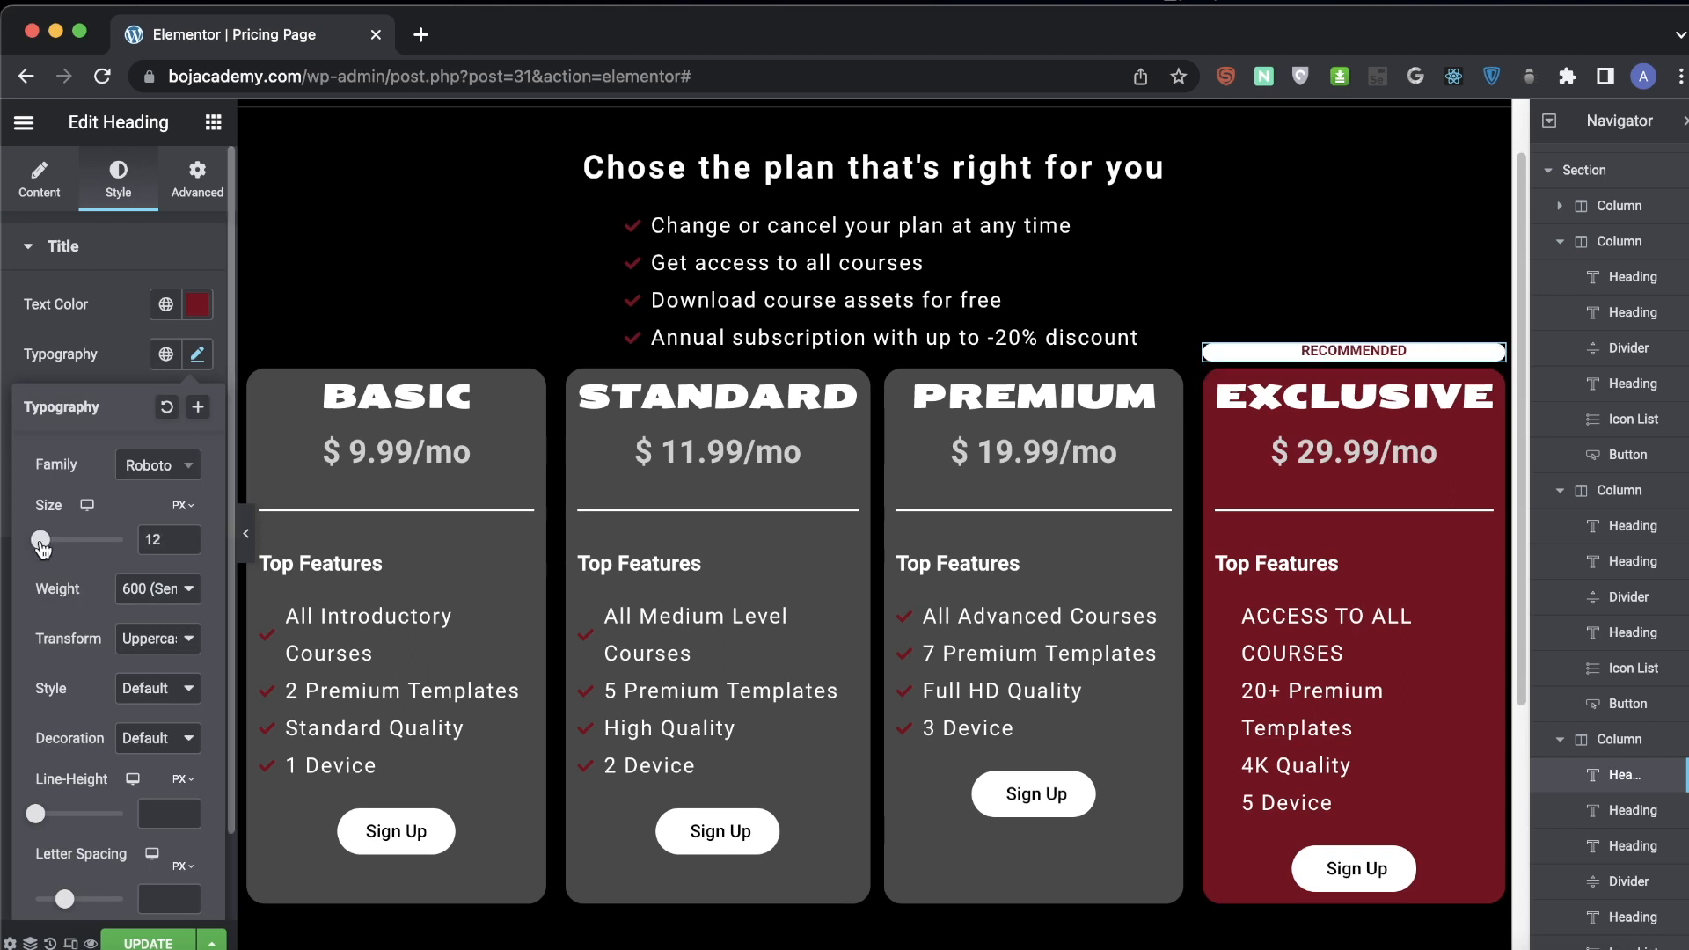
pyautogui.moveTo(42, 545); pyautogui.dragTo(45, 540)
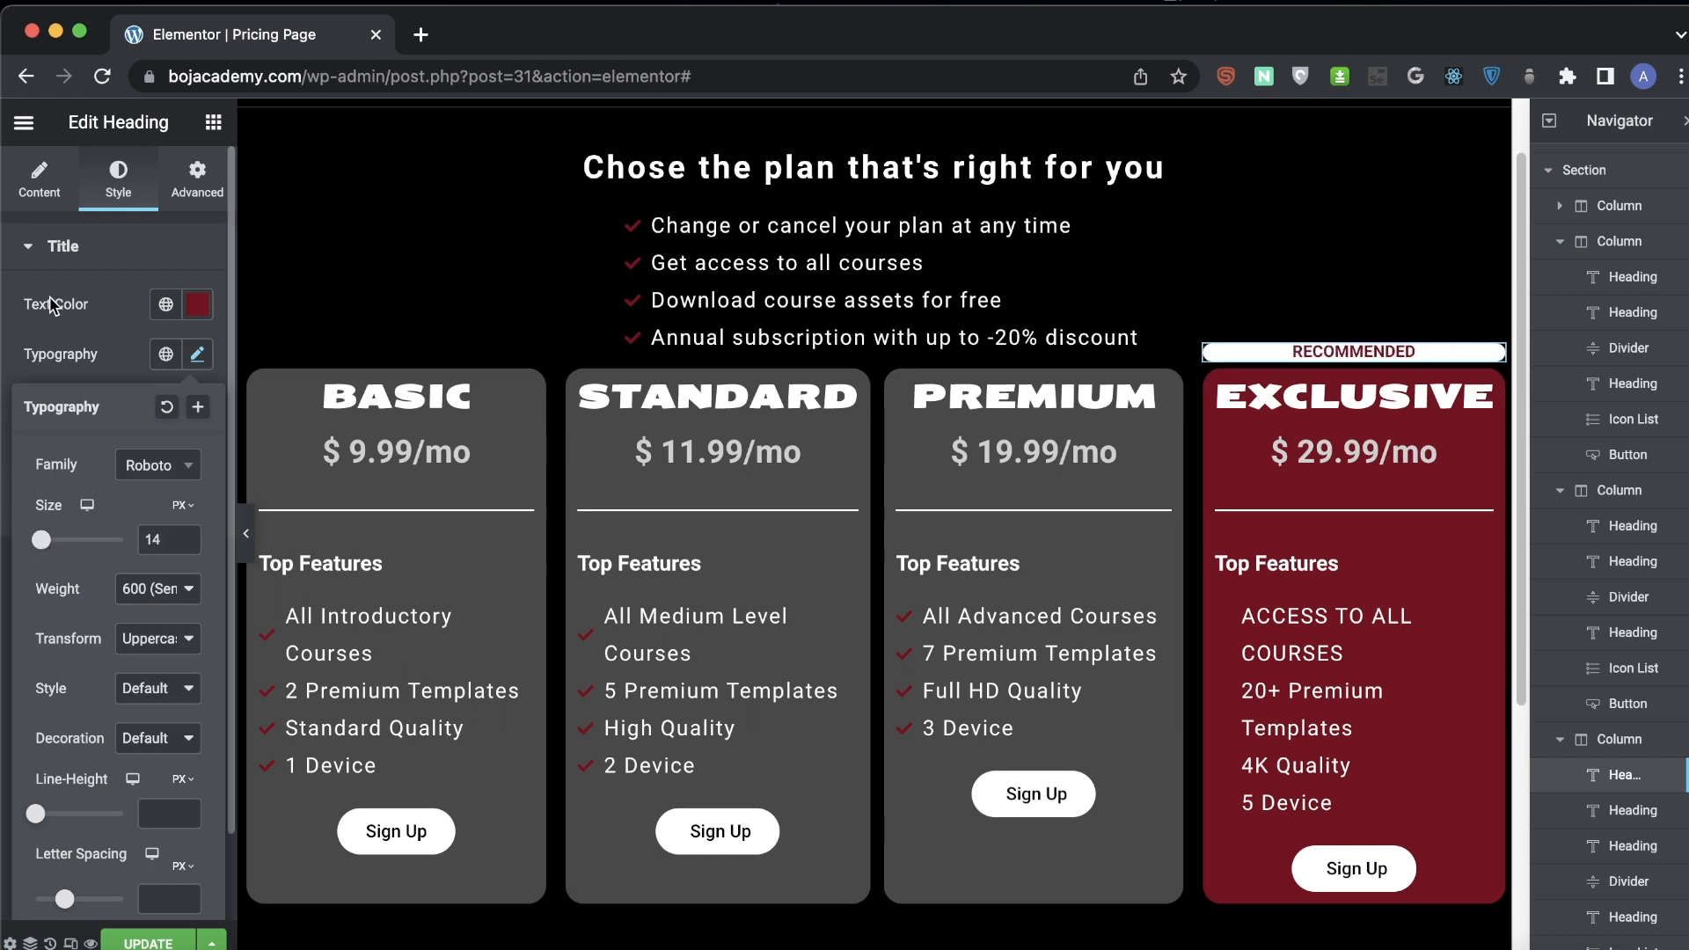
# - Unlink the RECOMMENDED heading's margins and set them in percent, with 25% on the right and 25% on the left
pyautogui.click(194, 185)
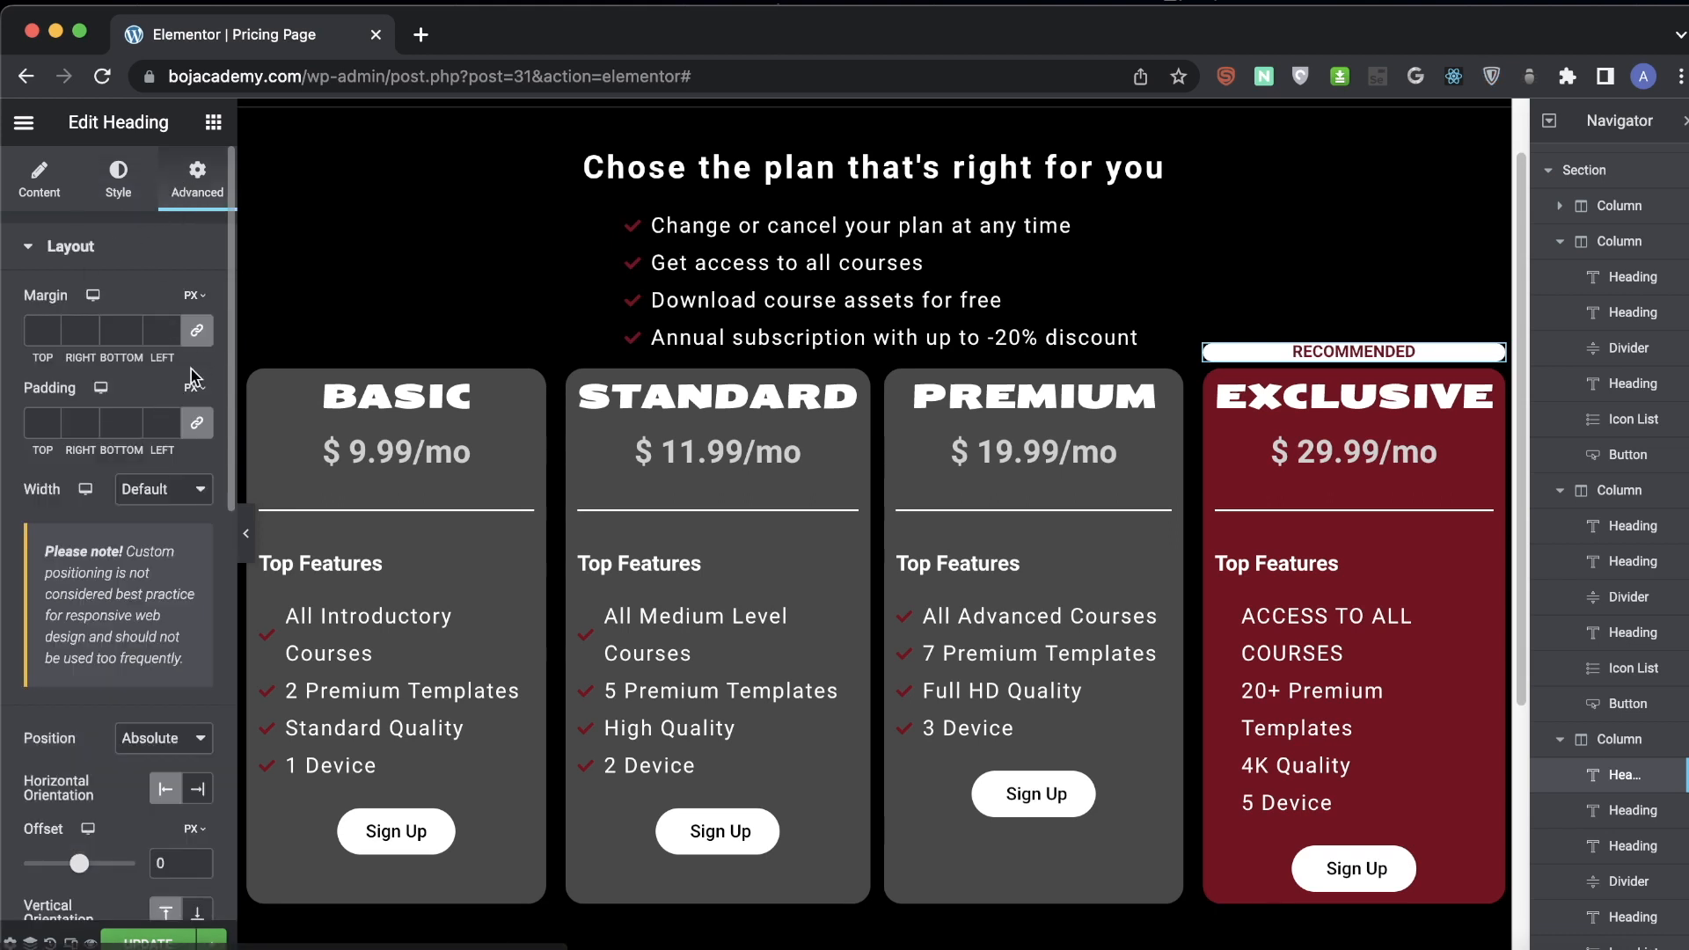
pyautogui.click(197, 333)
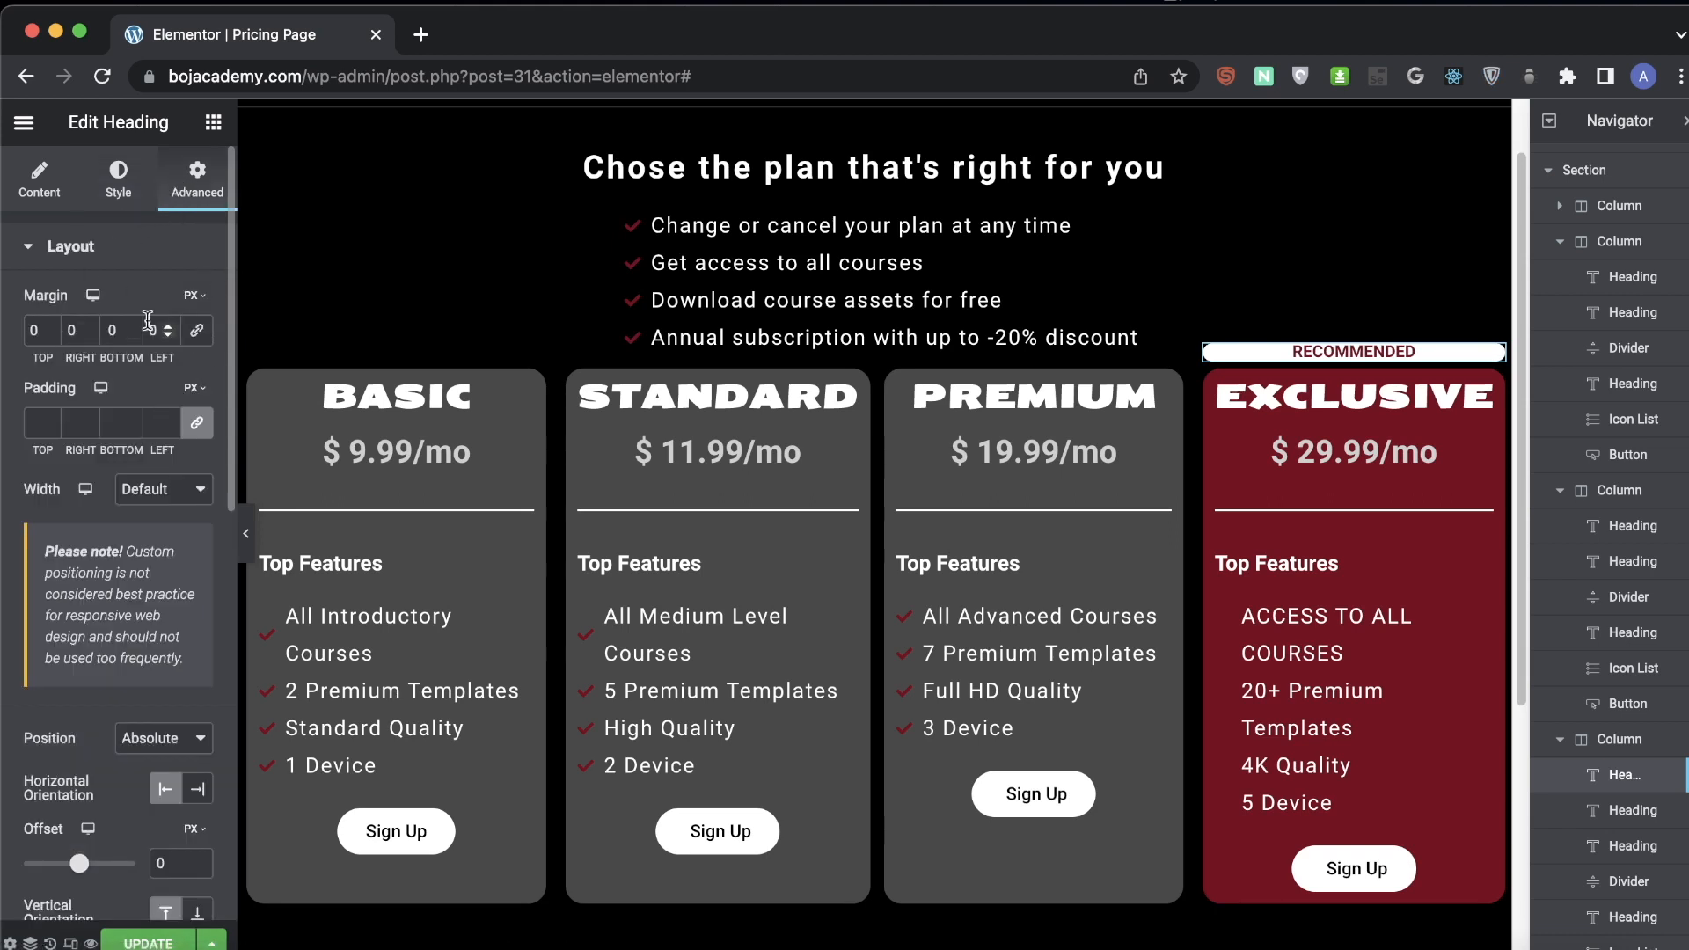
pyautogui.click(192, 296)
pyautogui.click(191, 360)
pyautogui.click(77, 330)
pyautogui.write('31')
pyautogui.press('Down')
pyautogui.press('Down')
pyautogui.press('Down')
pyautogui.press('Down')
pyautogui.press('Down')
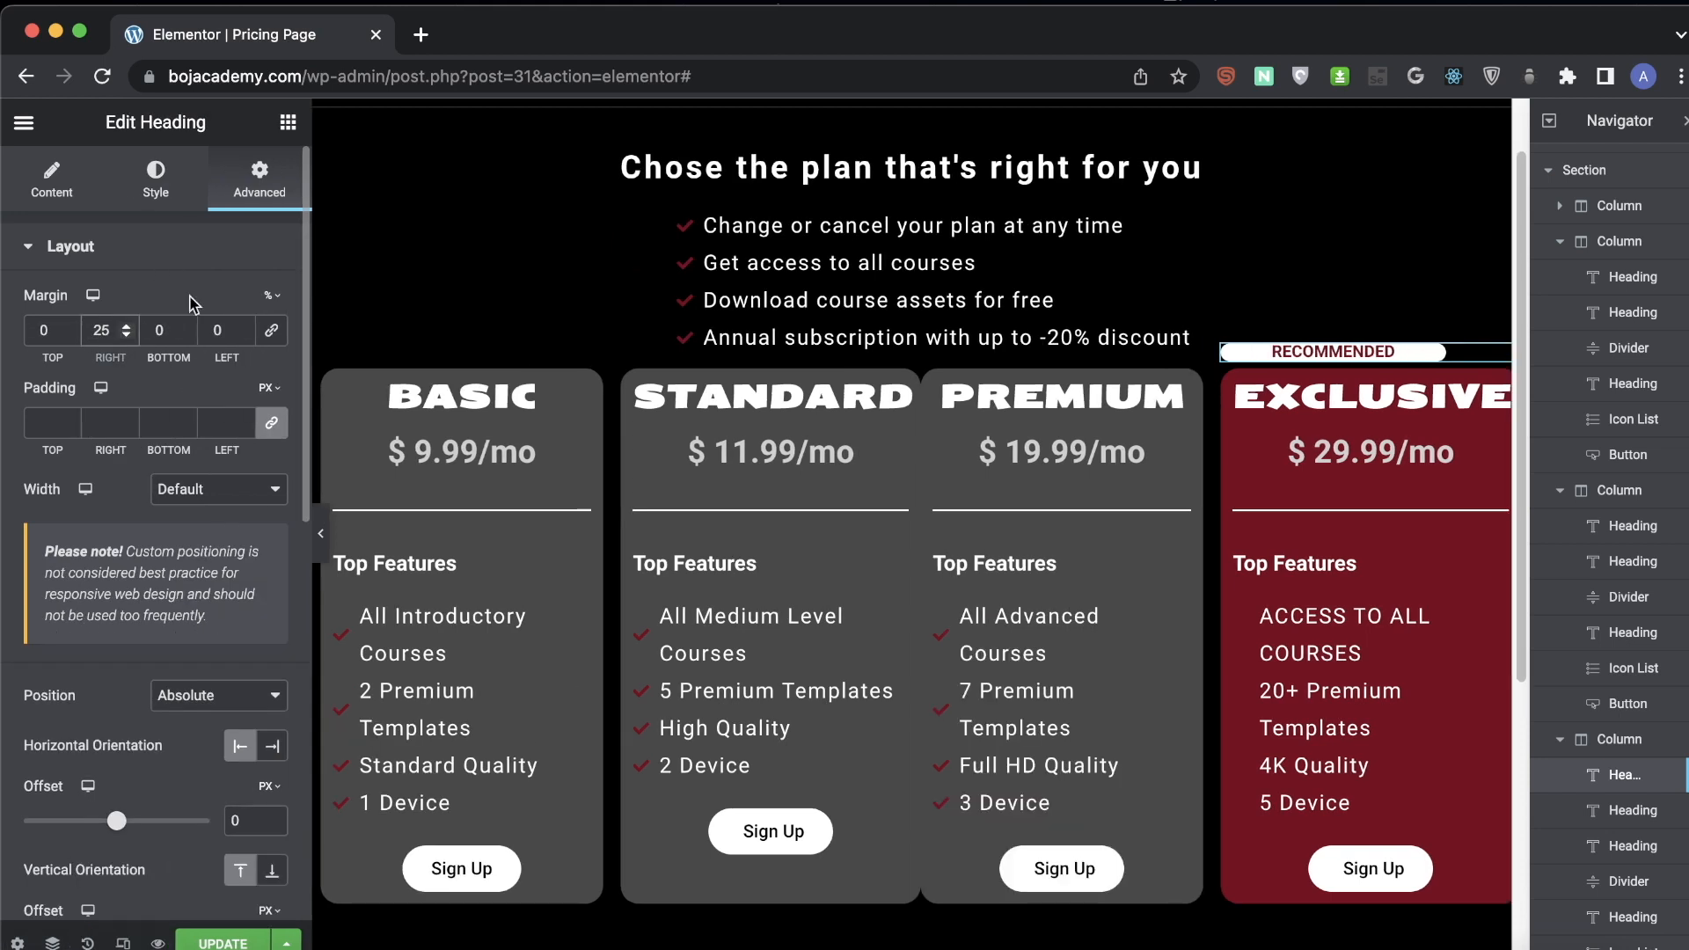
pyautogui.click(239, 330)
pyautogui.write('25')
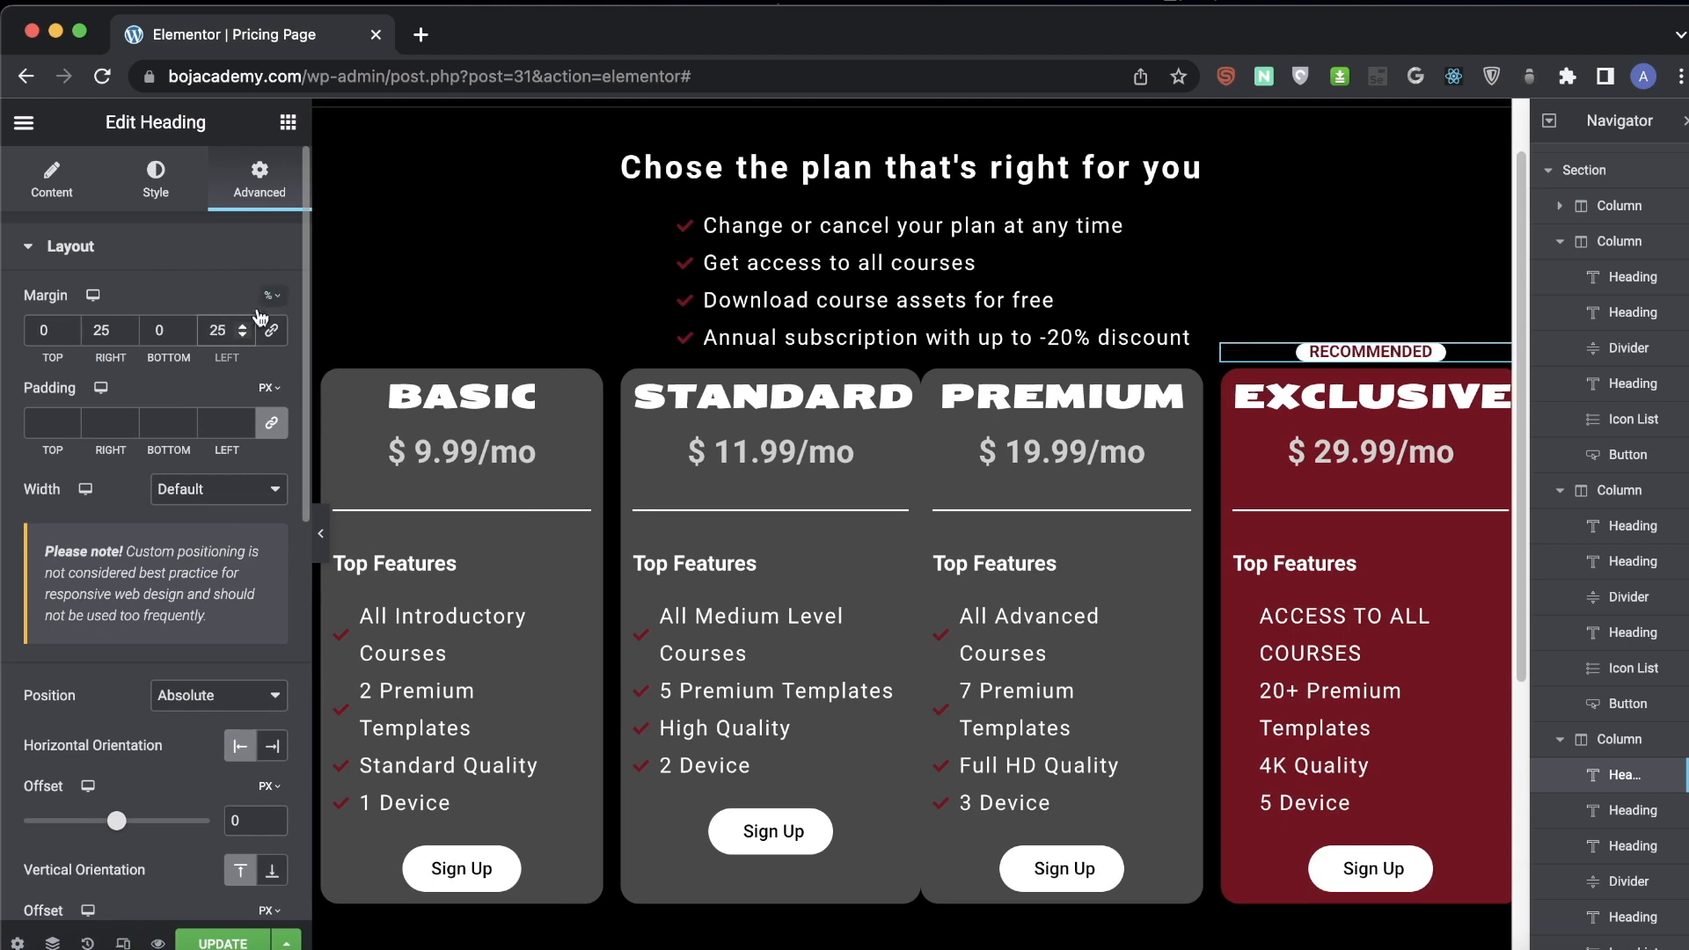
# - Set the RECOMMENDED heading's vertical offset to -10 px and check the pricing cards in full-width preview
pyautogui.scroll(-1, 304, 443)
pyautogui.scroll(-5, 303, 443)
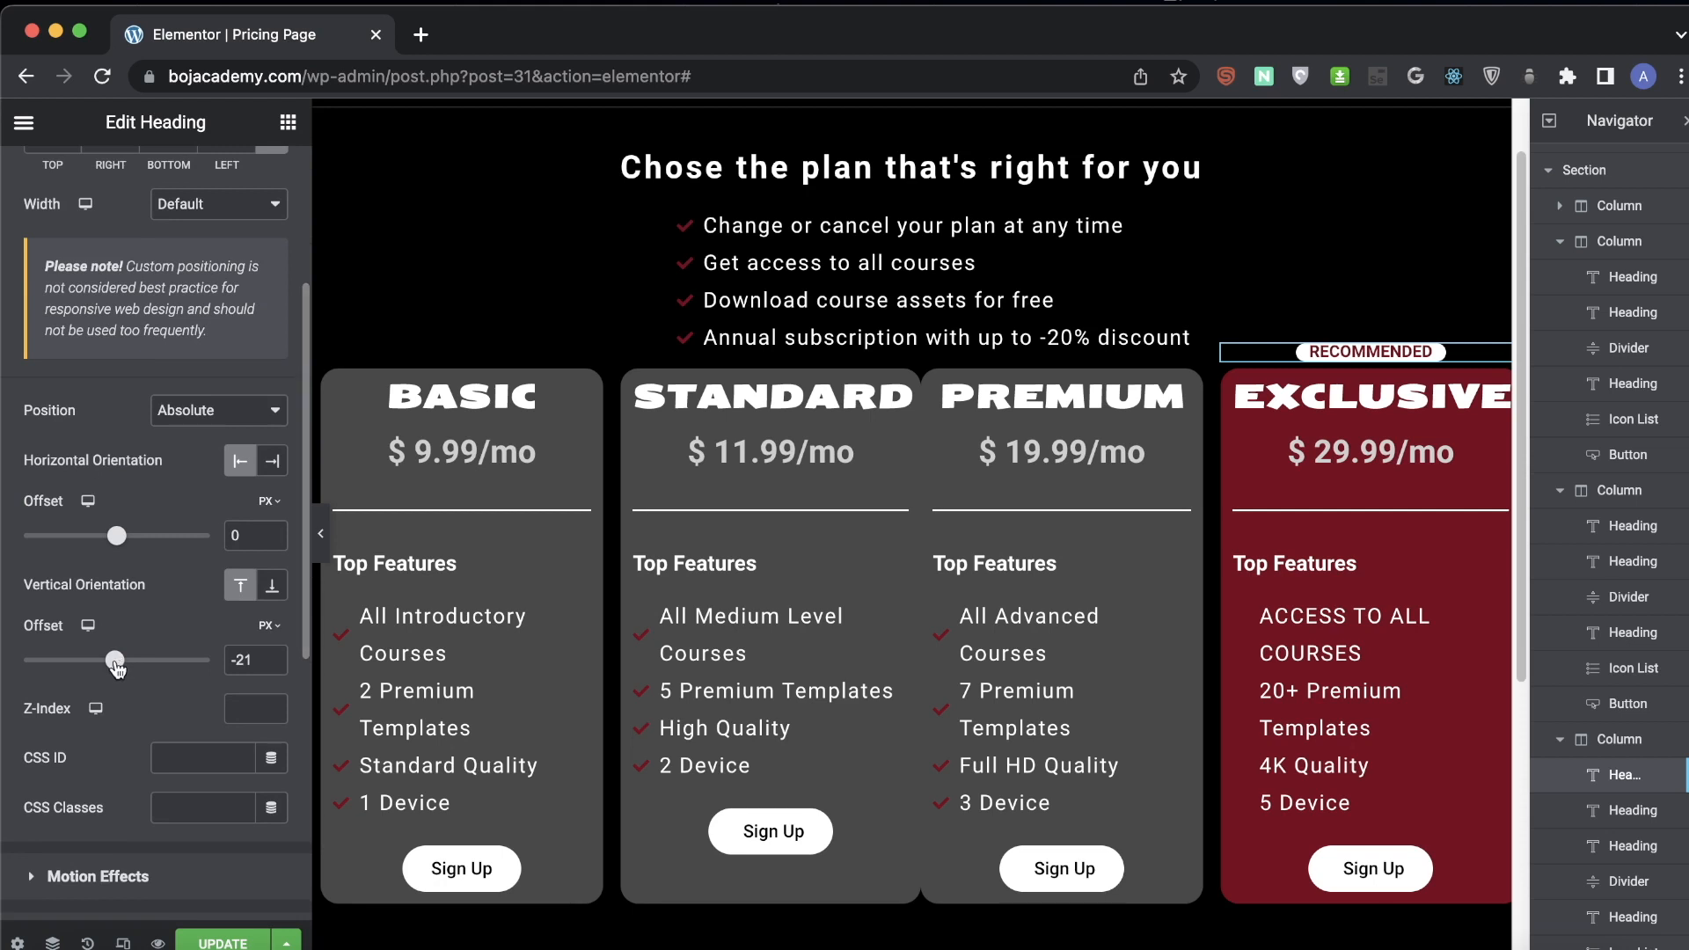
pyautogui.moveTo(115, 665); pyautogui.dragTo(115, 665)
pyautogui.click(280, 661)
pyautogui.press('Up')
pyautogui.press('Up')
pyautogui.press('Up')
pyautogui.press('Up')
pyautogui.press('Up')
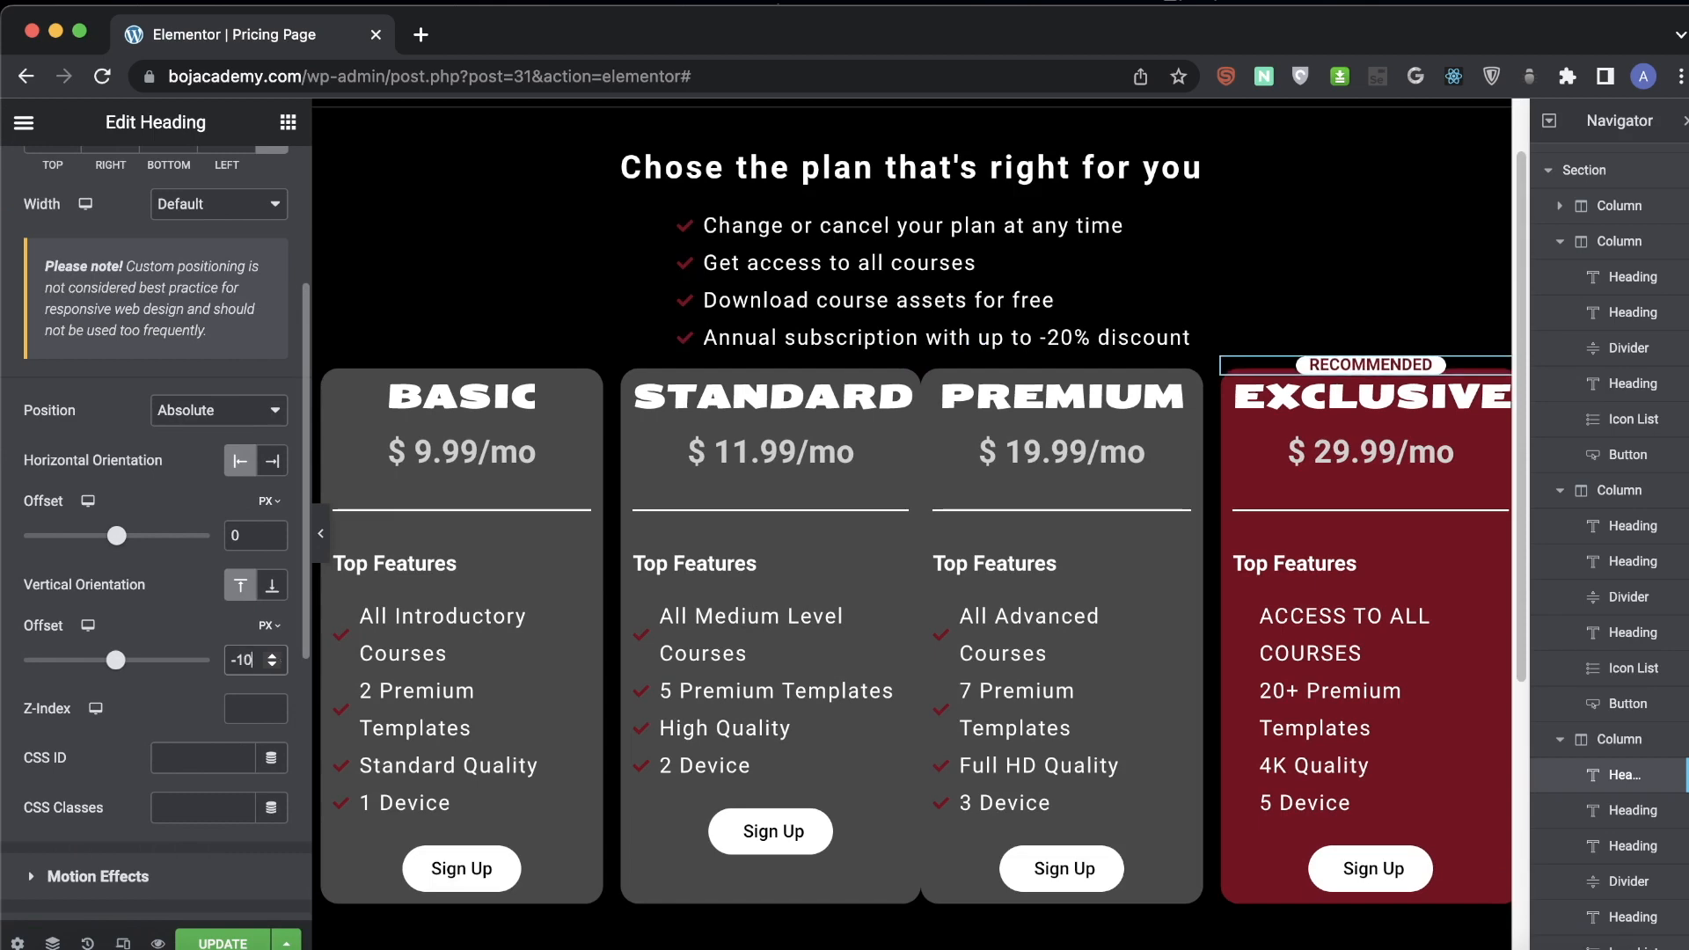
pyautogui.click(321, 534)
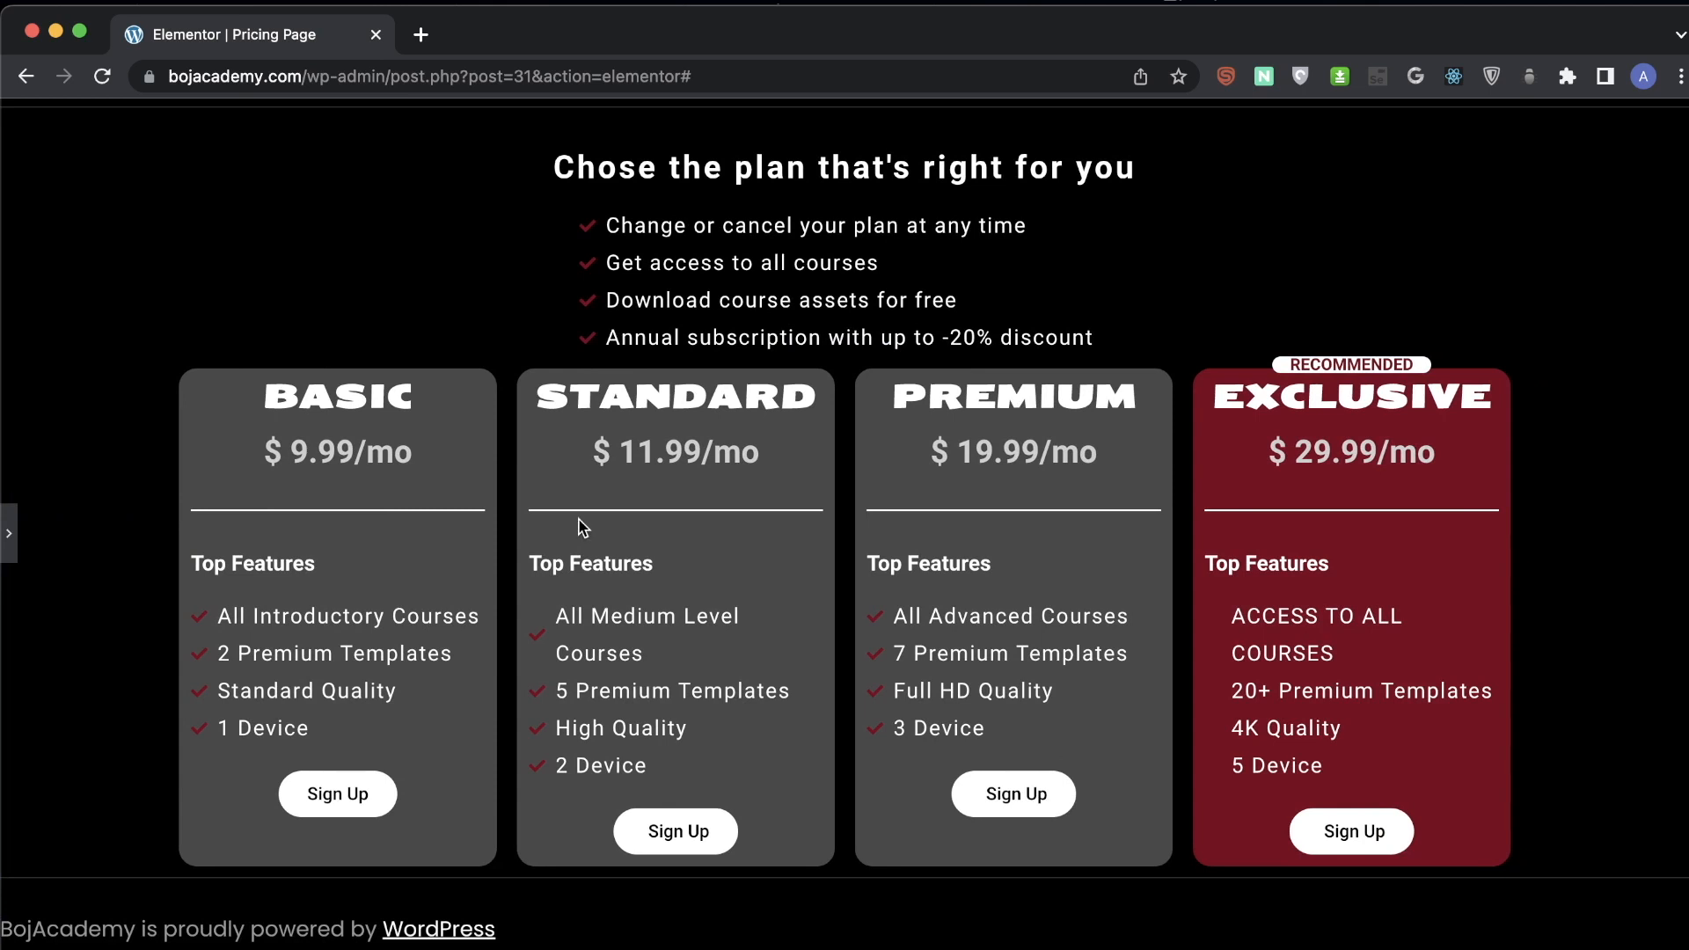
pyautogui.click(8, 533)
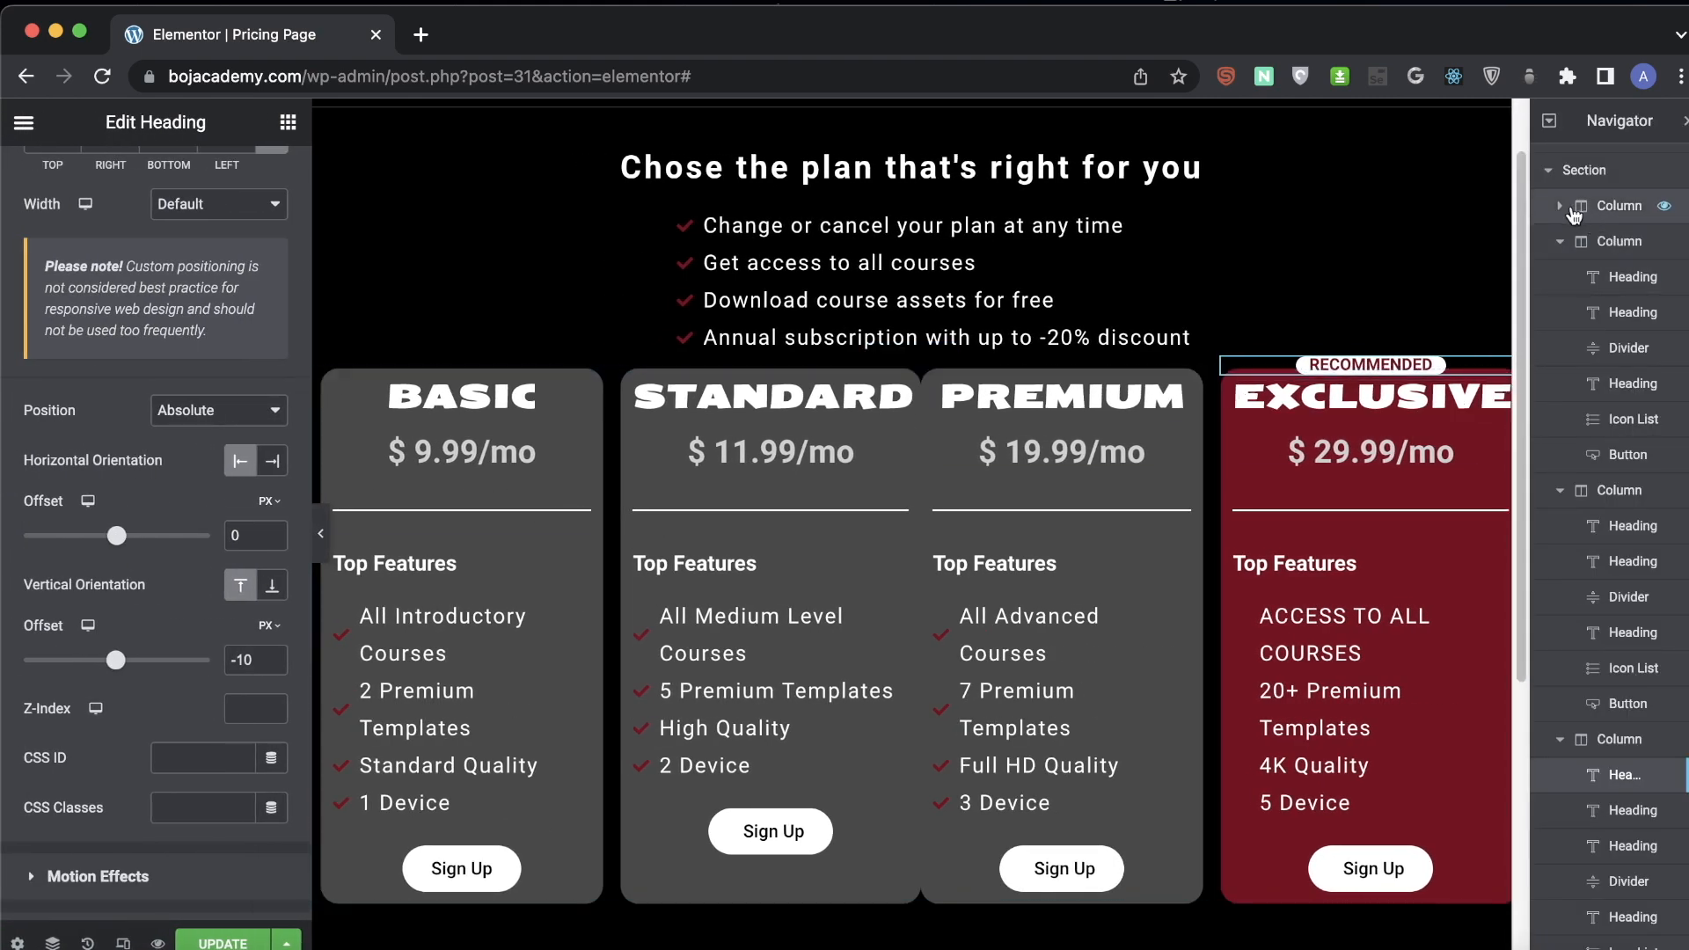
# - Collapse both sections in the Navigator and add a new single-column section below the pricing cards
pyautogui.scroll(3, 1562, 264)
pyautogui.click(1558, 306)
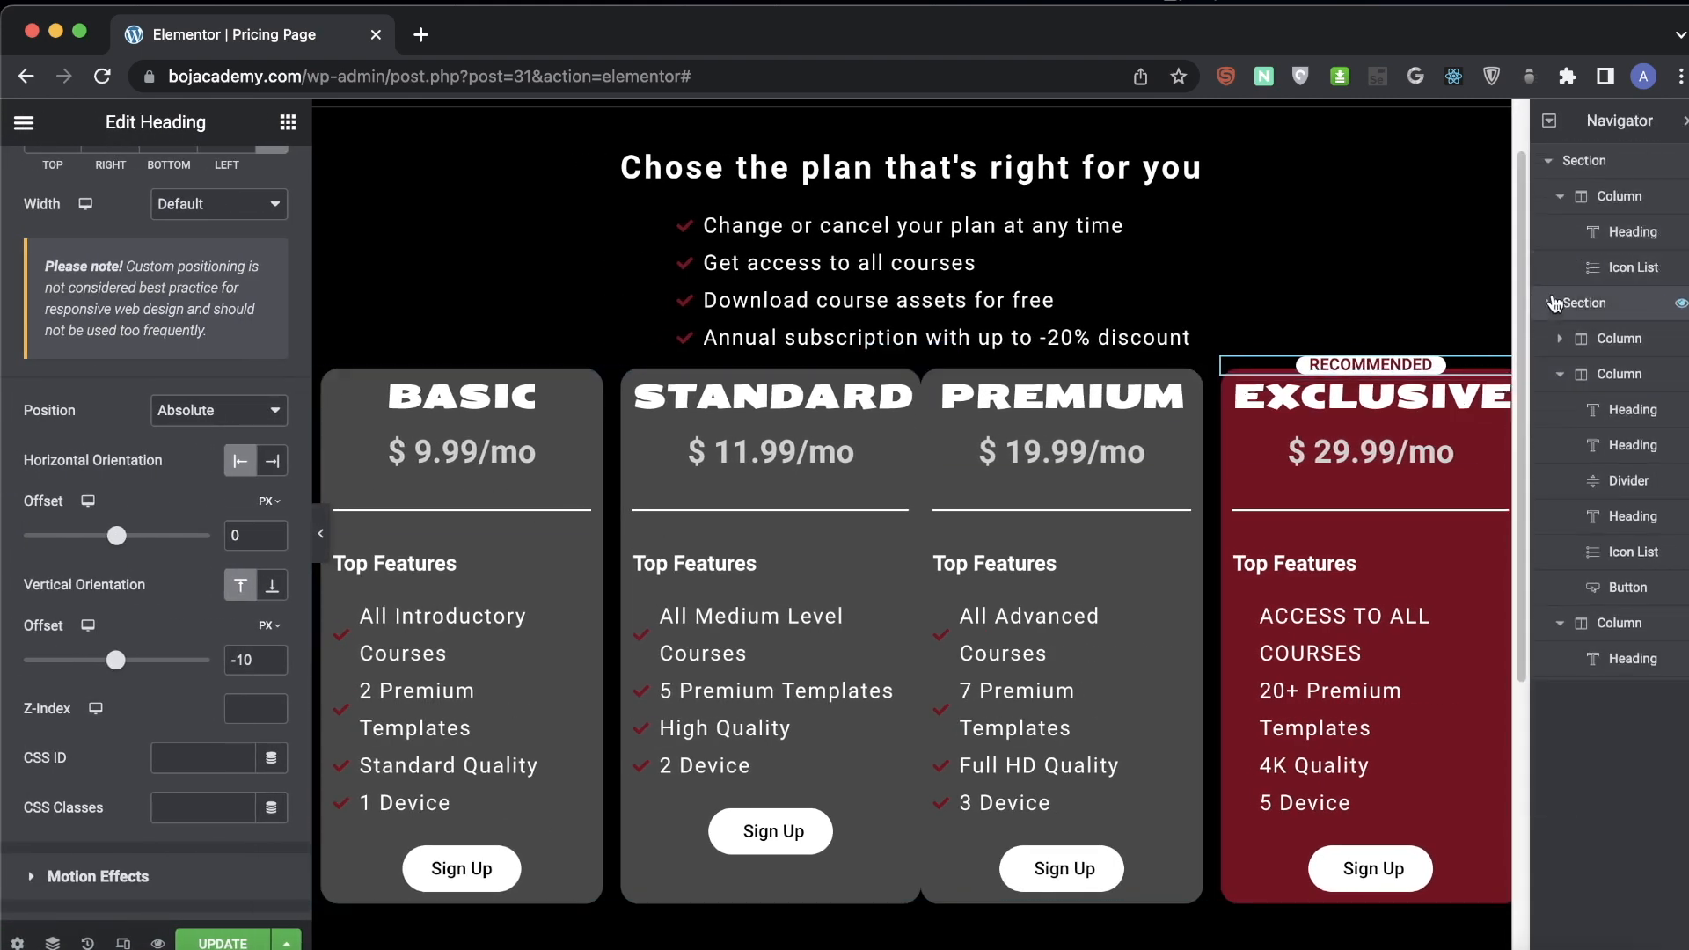
pyautogui.click(1549, 160)
pyautogui.scroll(-5, 1026, 515)
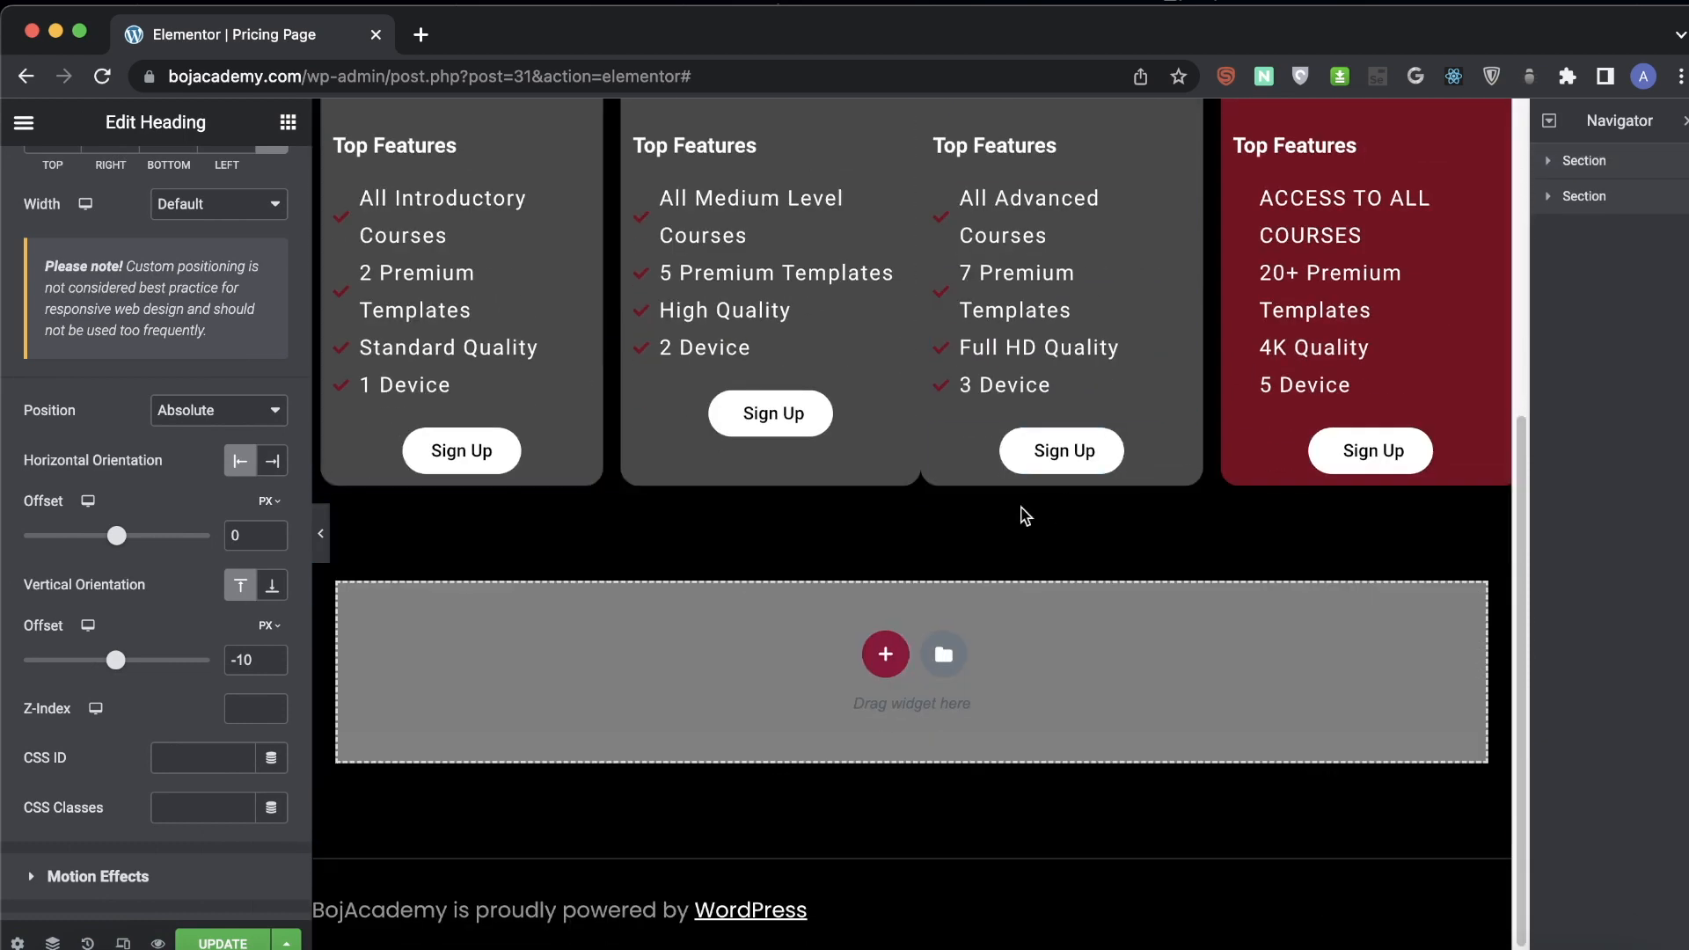
pyautogui.click(884, 655)
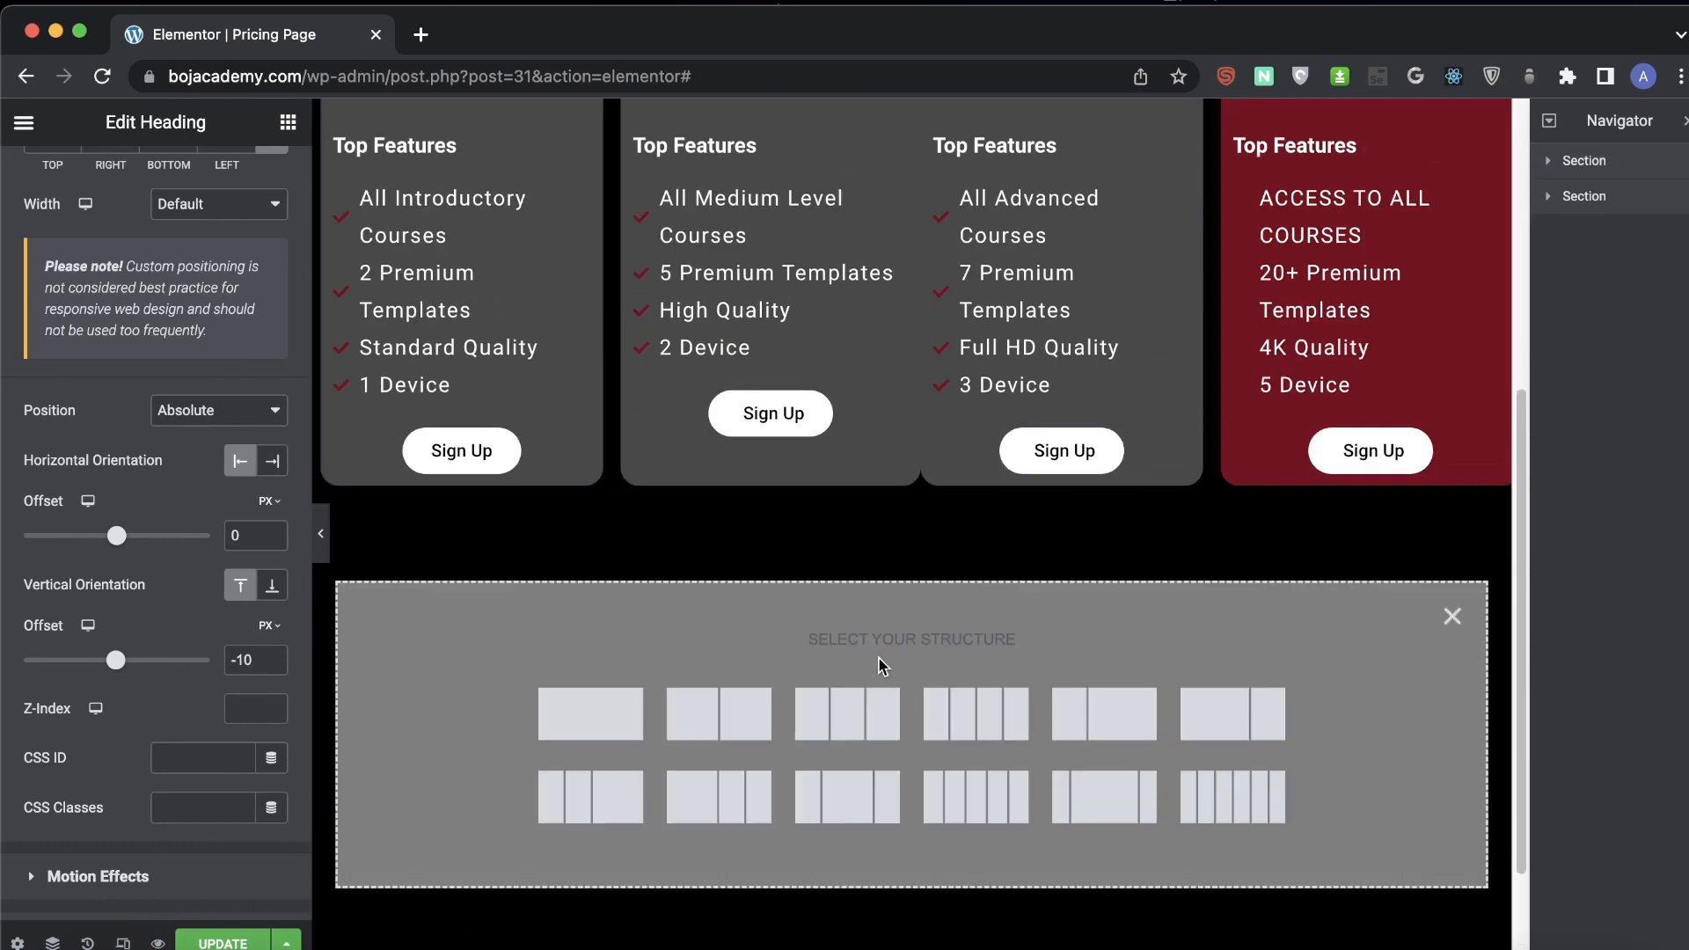
pyautogui.click(591, 717)
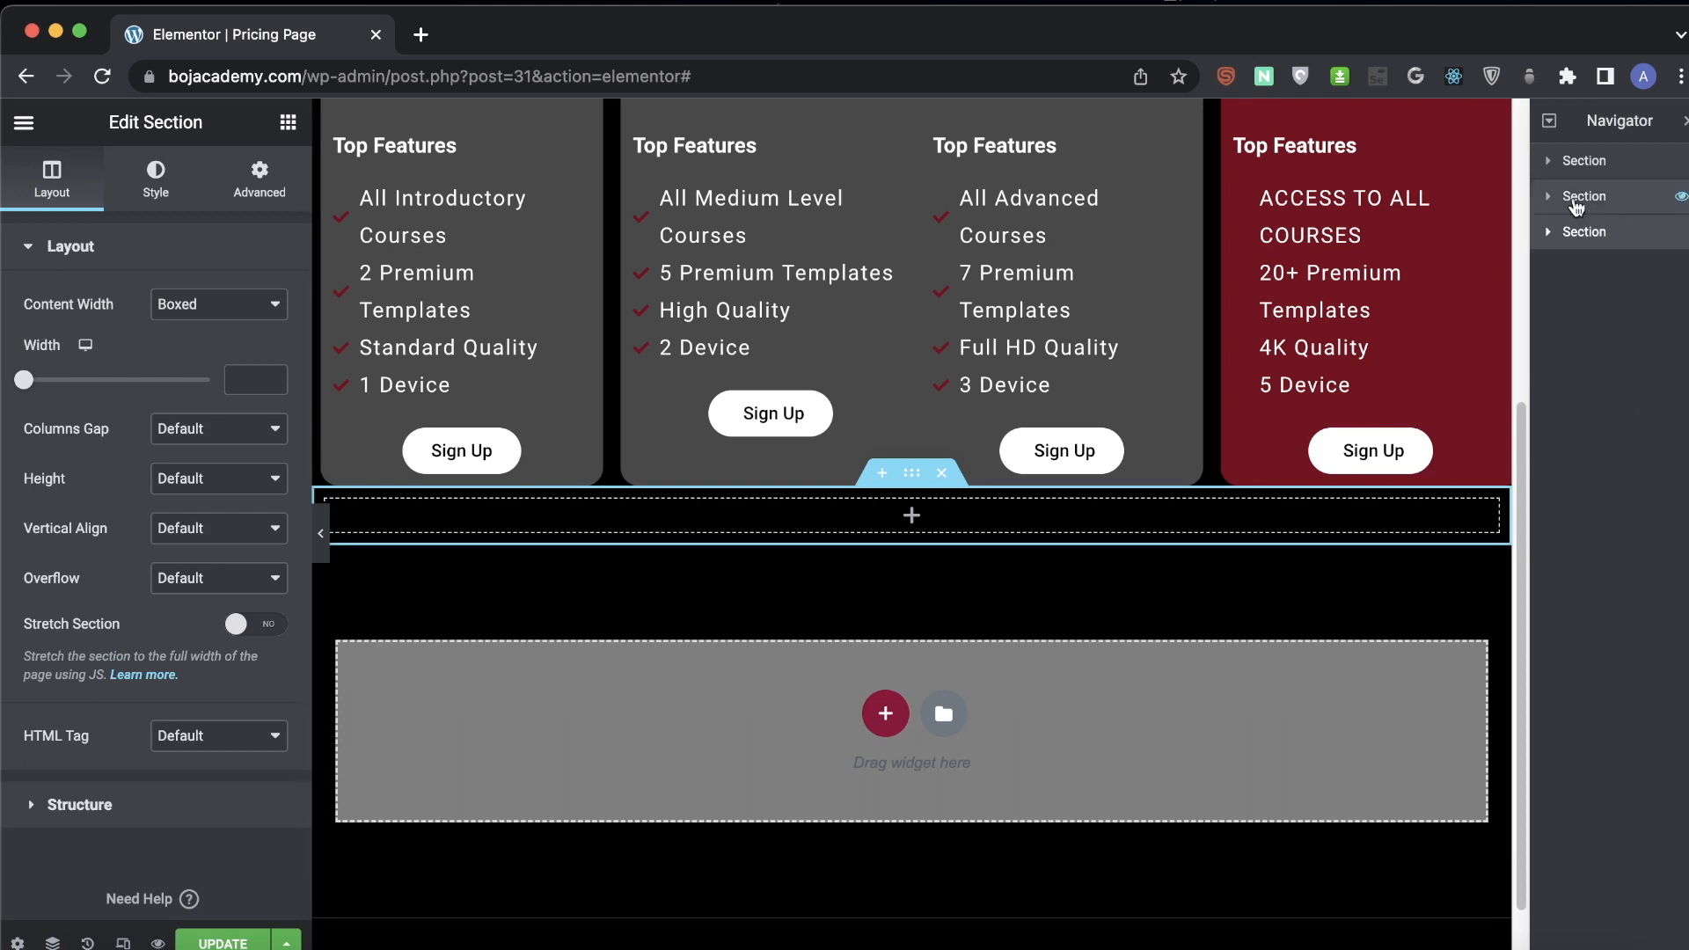
# - Rename the three page sections in order as Information, Packages and Toggle Button
pyautogui.doubleClick(1584, 162)
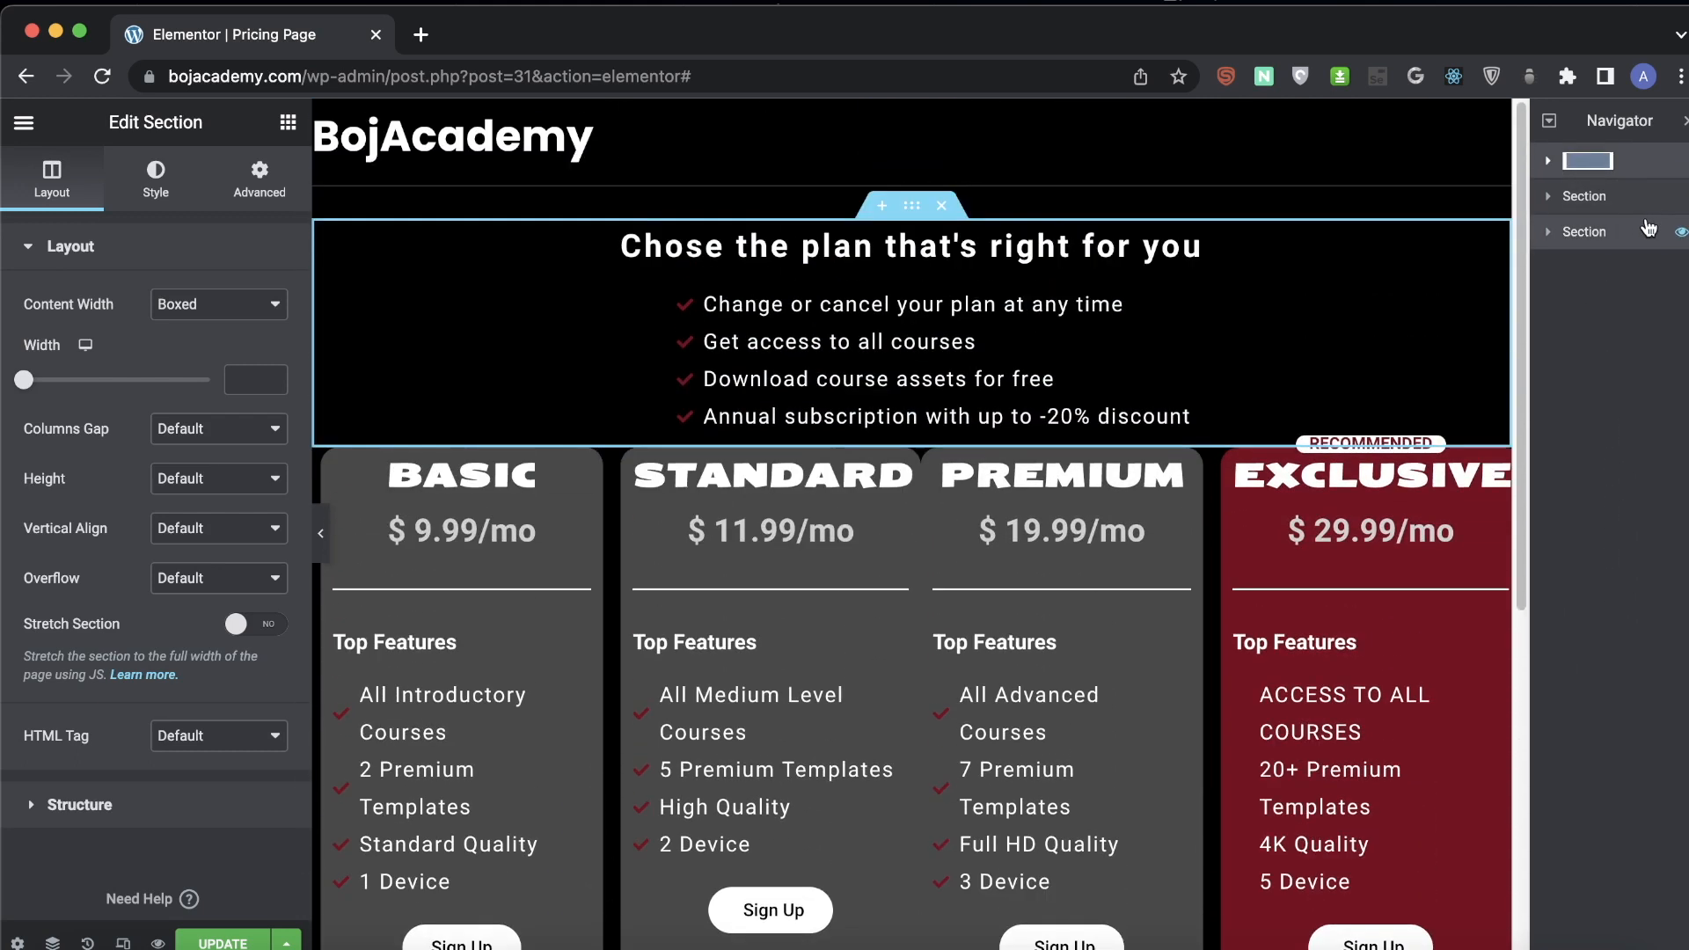
pyautogui.write('Information')
pyautogui.doubleClick(1586, 197)
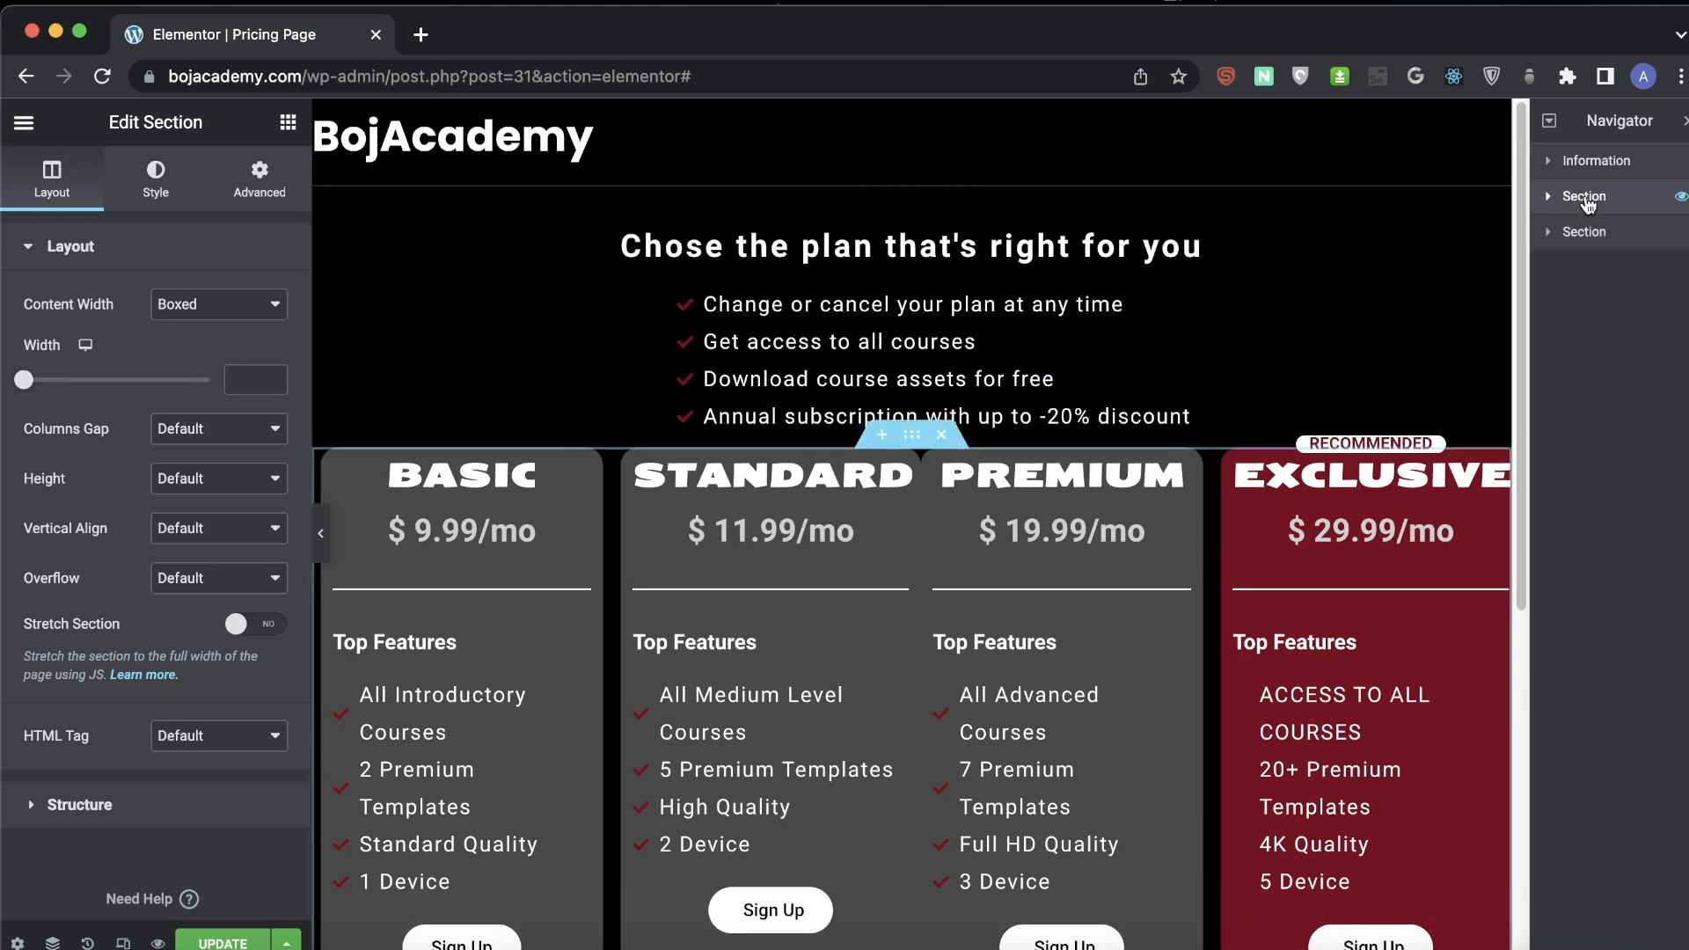
pyautogui.write('Packages')
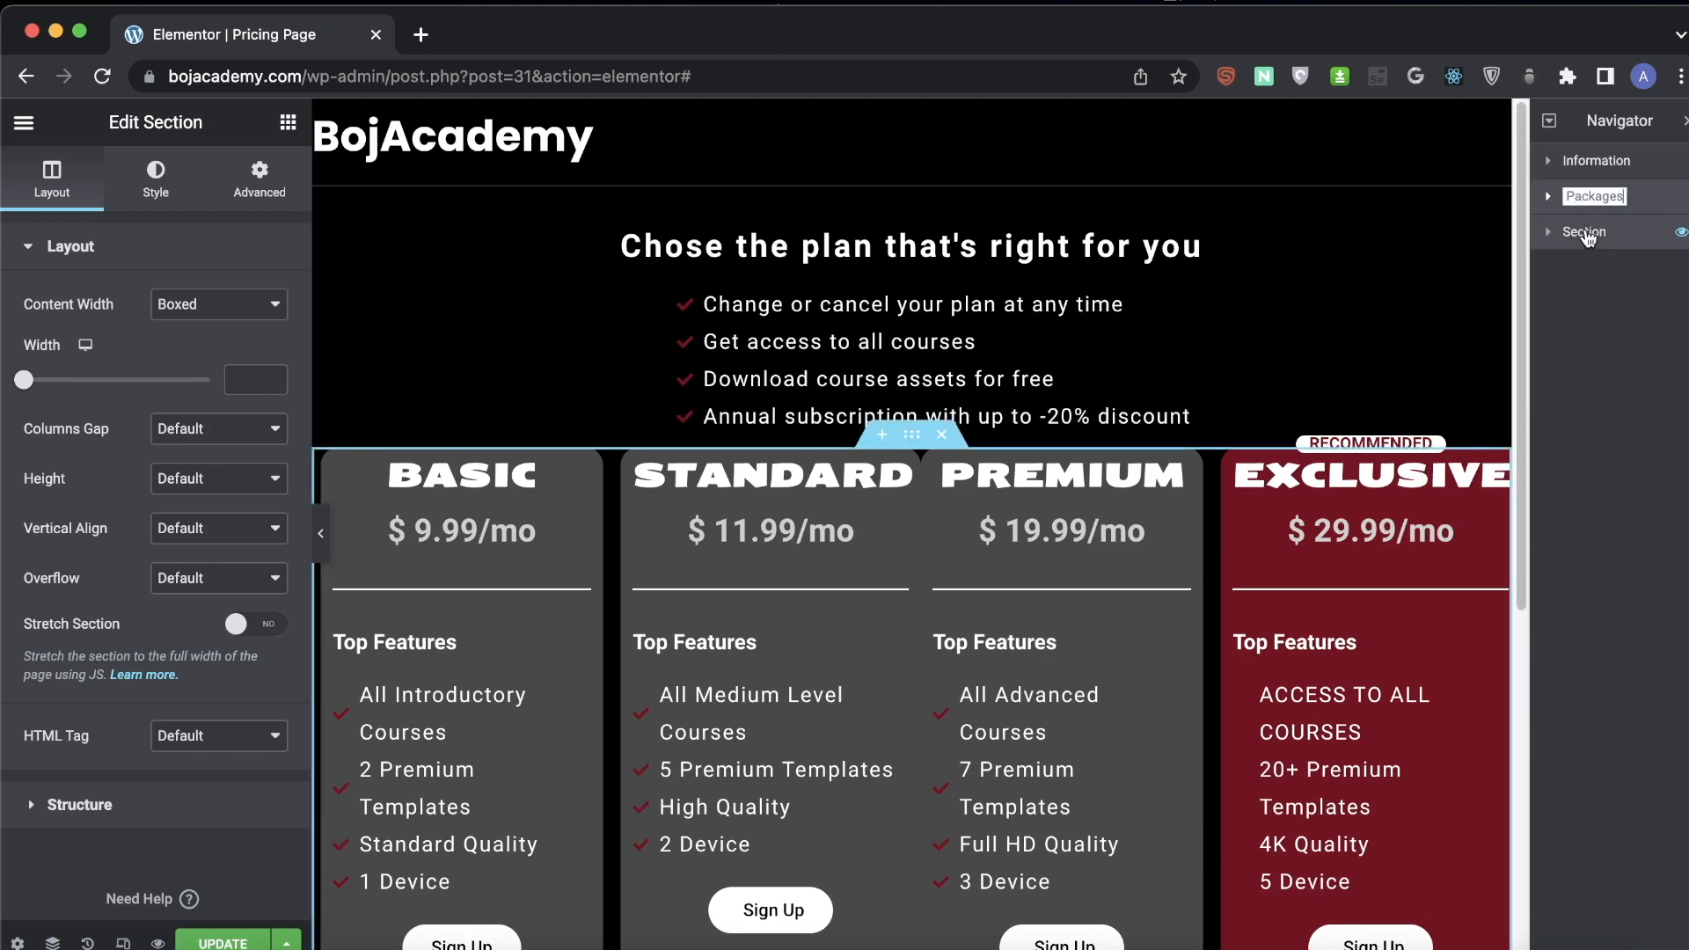
pyautogui.doubleClick(1589, 233)
pyautogui.write('Toggle Button')
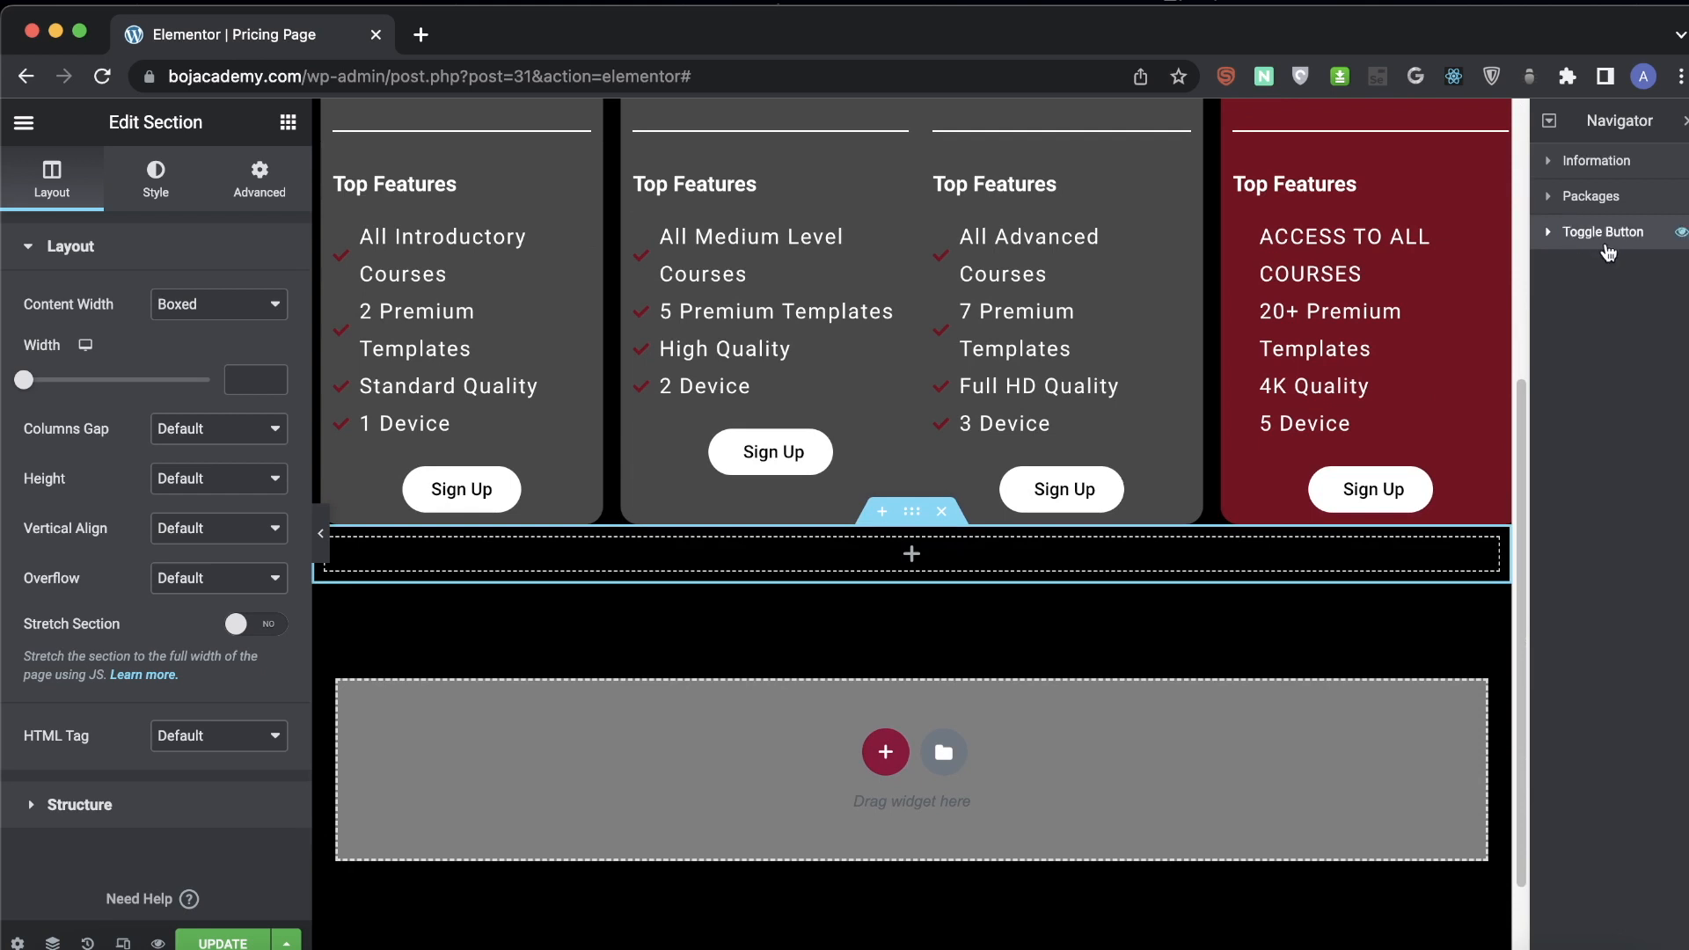
pyautogui.press('Return')
# - Move the Toggle Button section between Information and Packages and add an HTML widget to it
pyautogui.moveTo(1603, 236); pyautogui.dragTo(1598, 203)
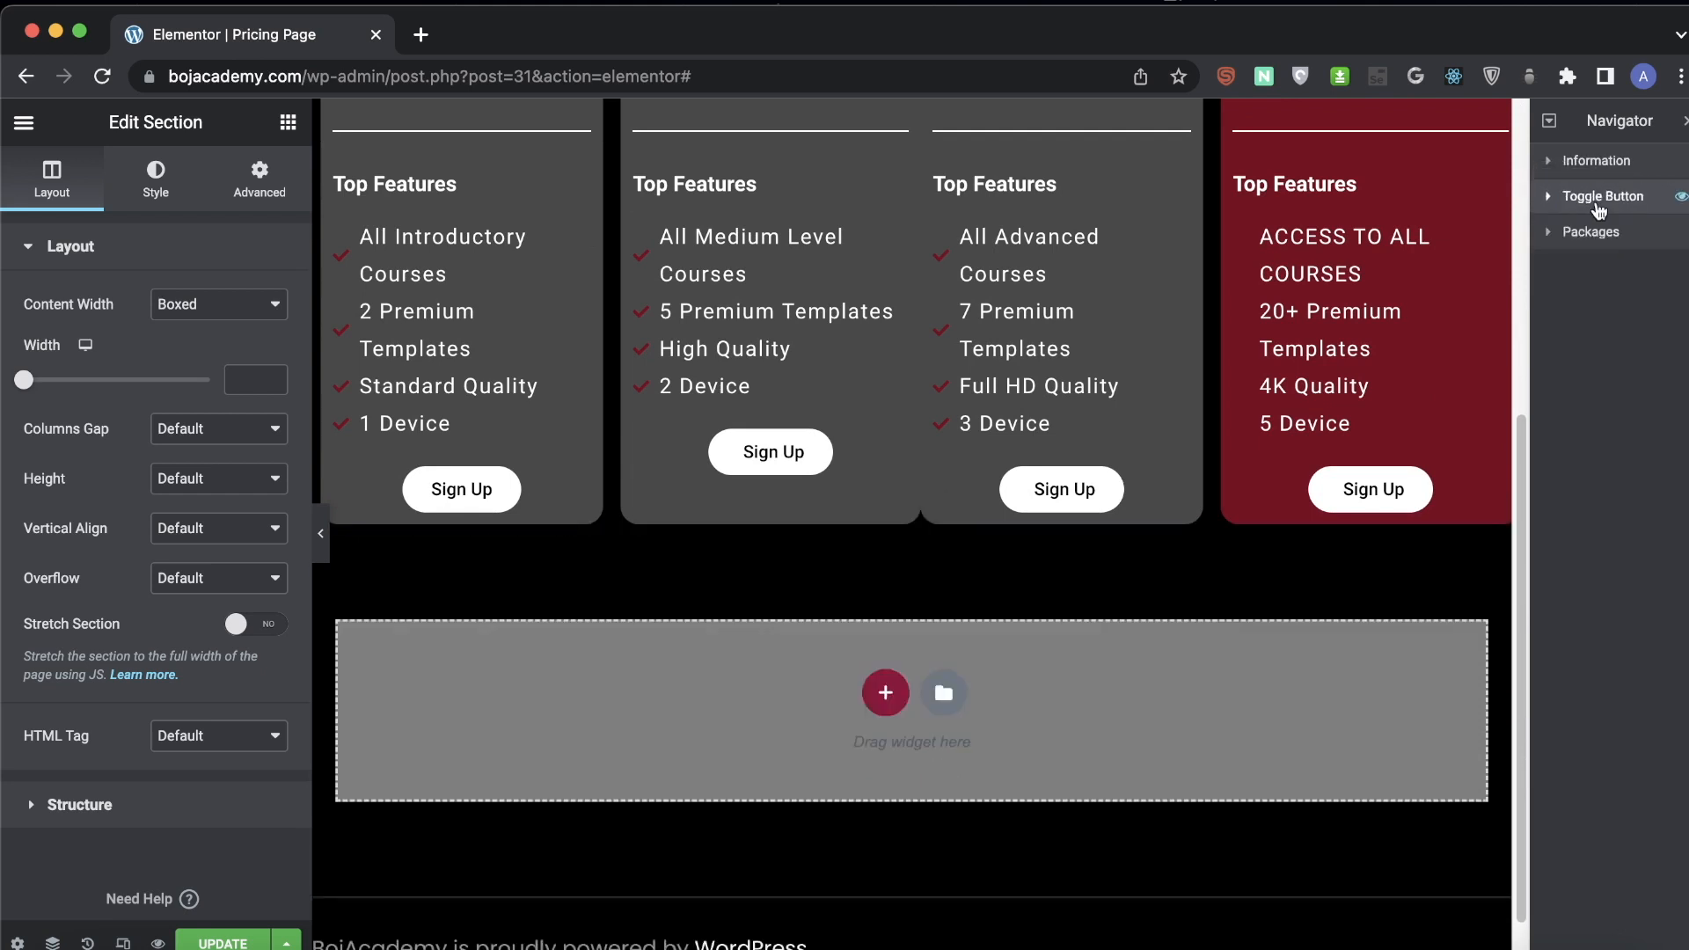
pyautogui.scroll(6, 825, 363)
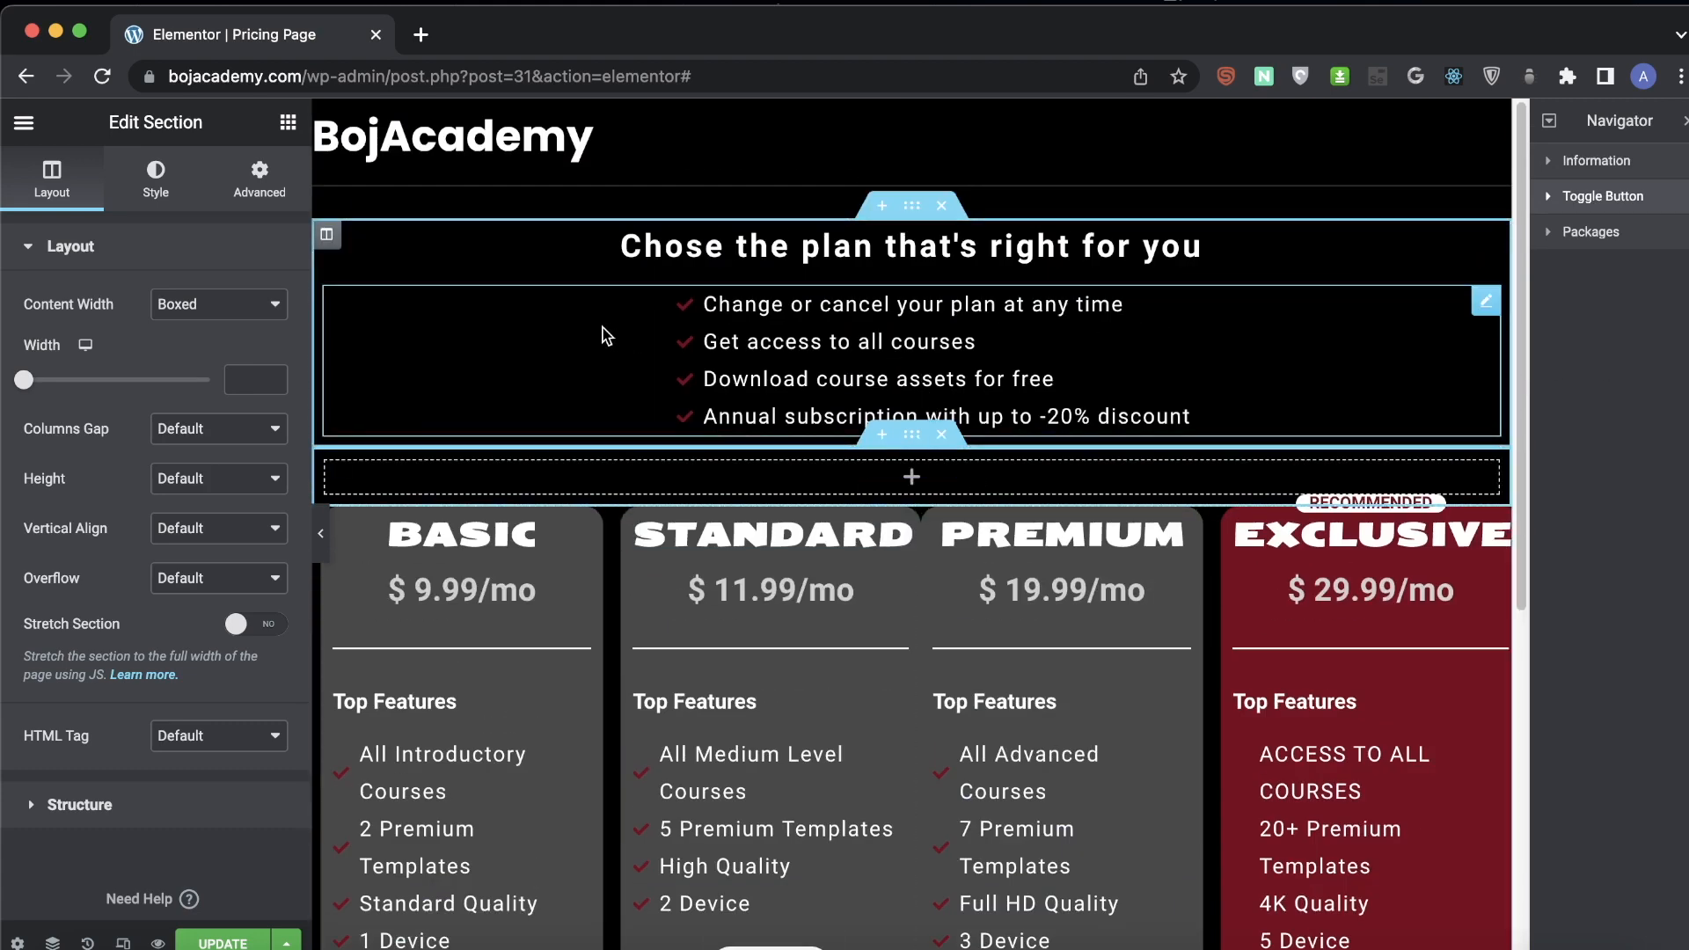
pyautogui.click(288, 125)
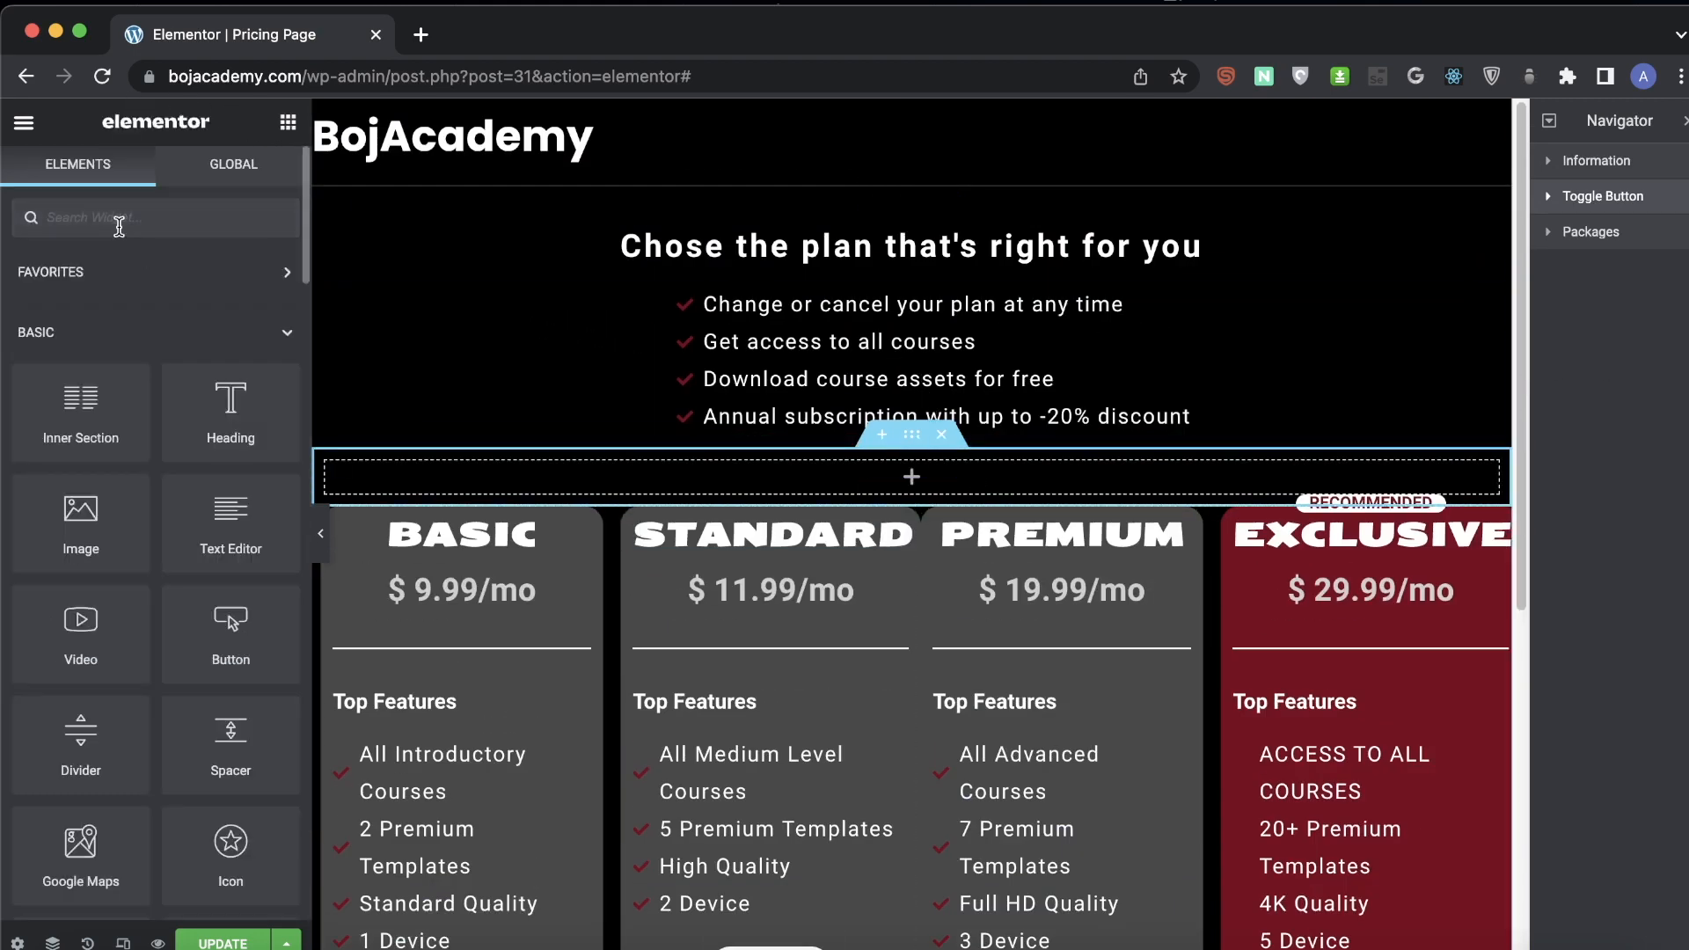
pyautogui.write('html')
pyautogui.moveTo(67, 295); pyautogui.dragTo(908, 480)
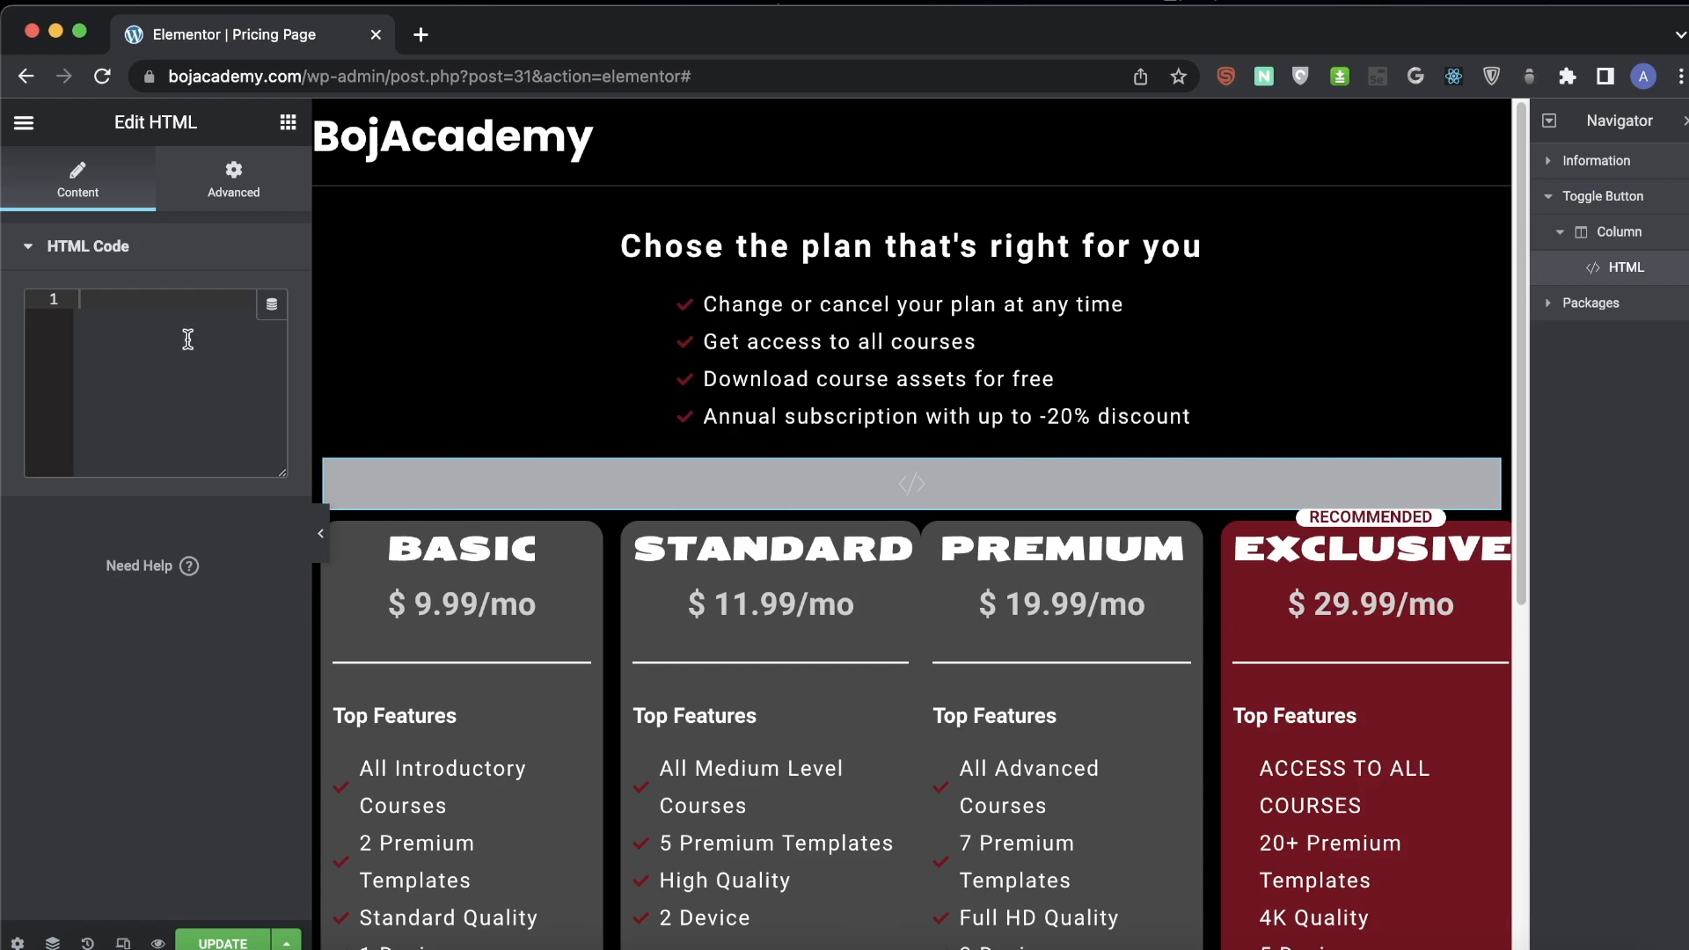
# - Write an outer div with the id "toggle-switch" in the widget's HTML code, leaving an empty line inside it
pyautogui.click(153, 309)
pyautogui.write('<')
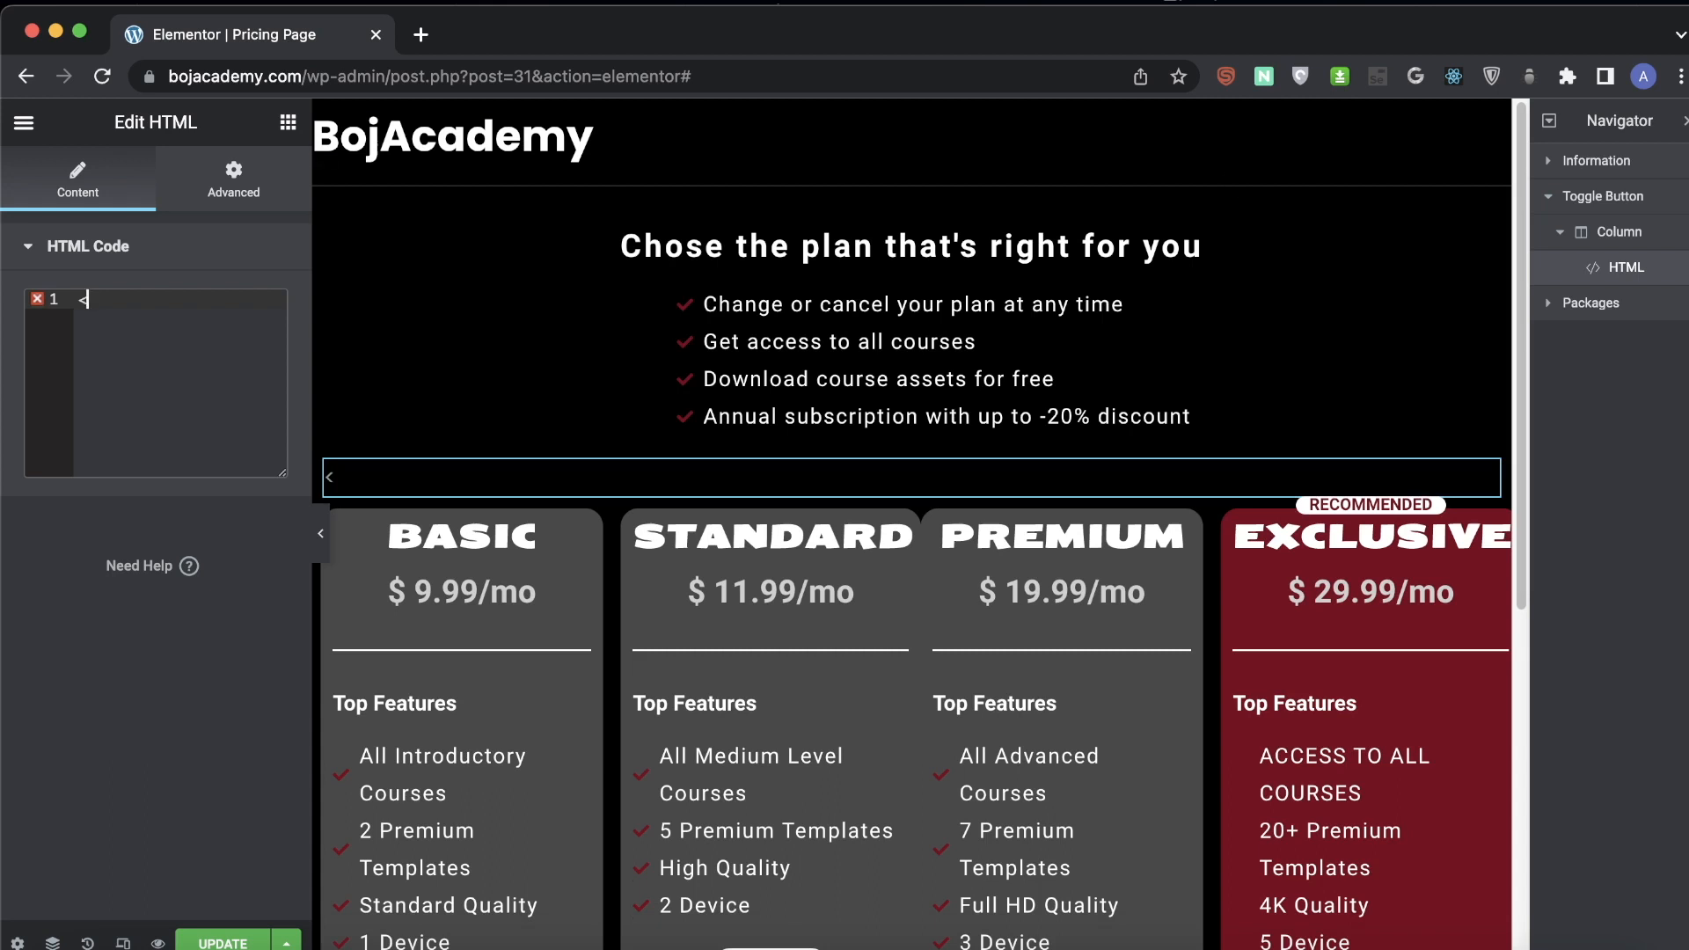
pyautogui.press('super+Tab')
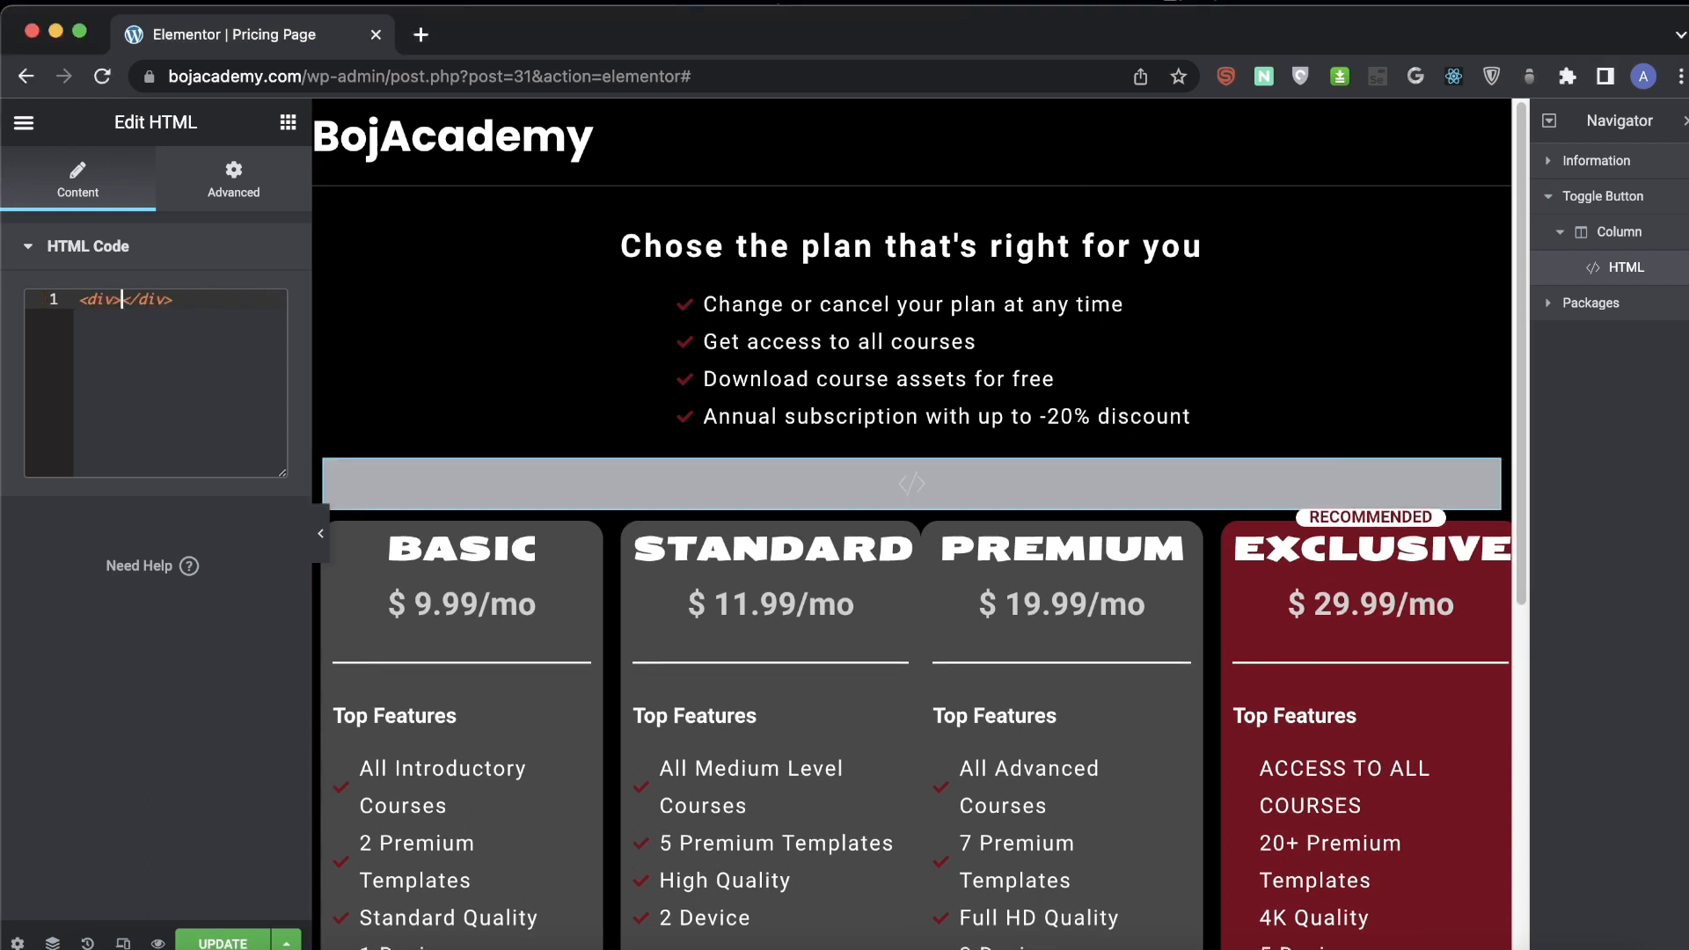
pyautogui.press('Return')
pyautogui.press('Up')
pyautogui.write('id=')
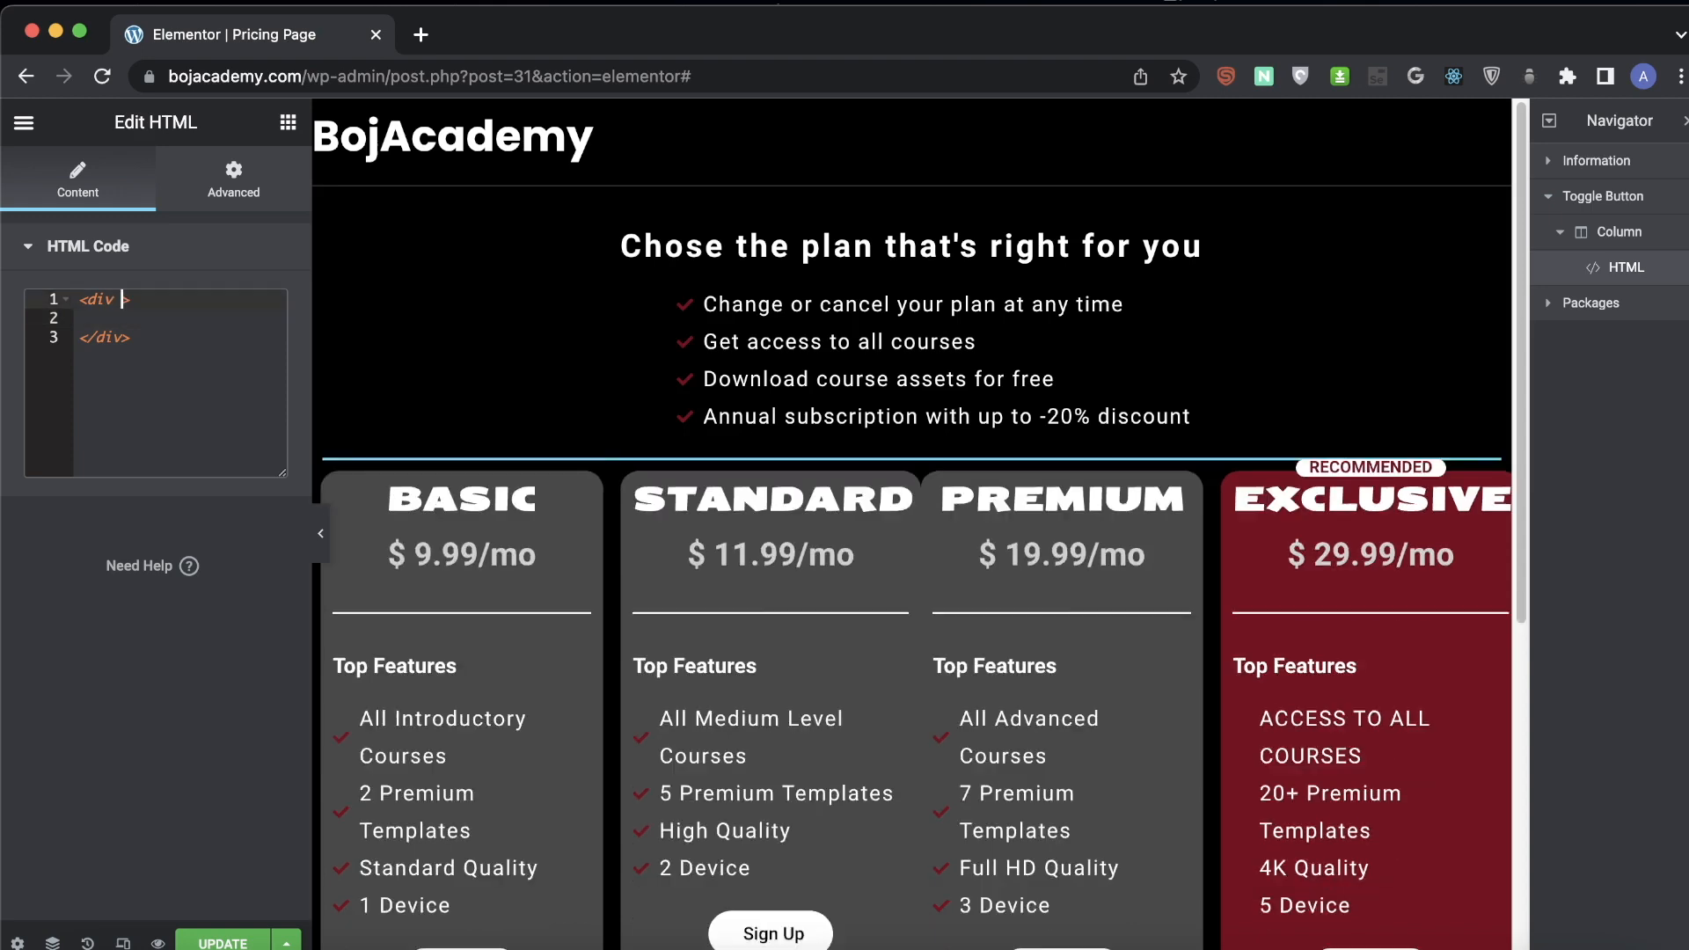
pyautogui.write('""')
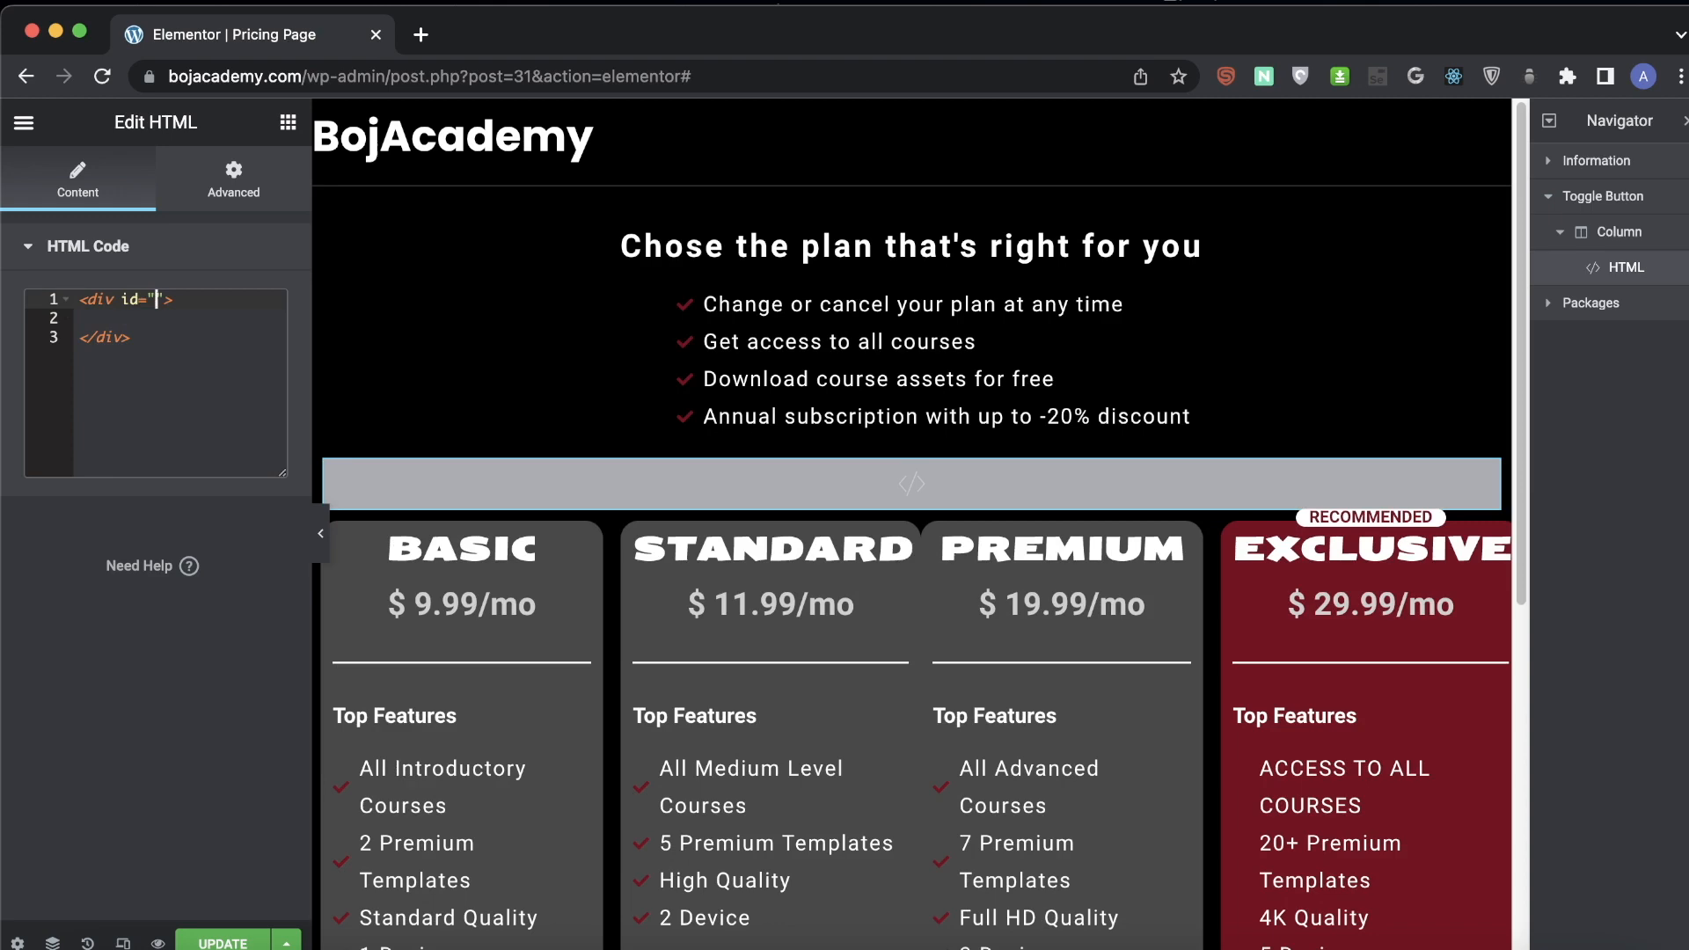
pyautogui.write('toggle-switch')
pyautogui.press('Down')
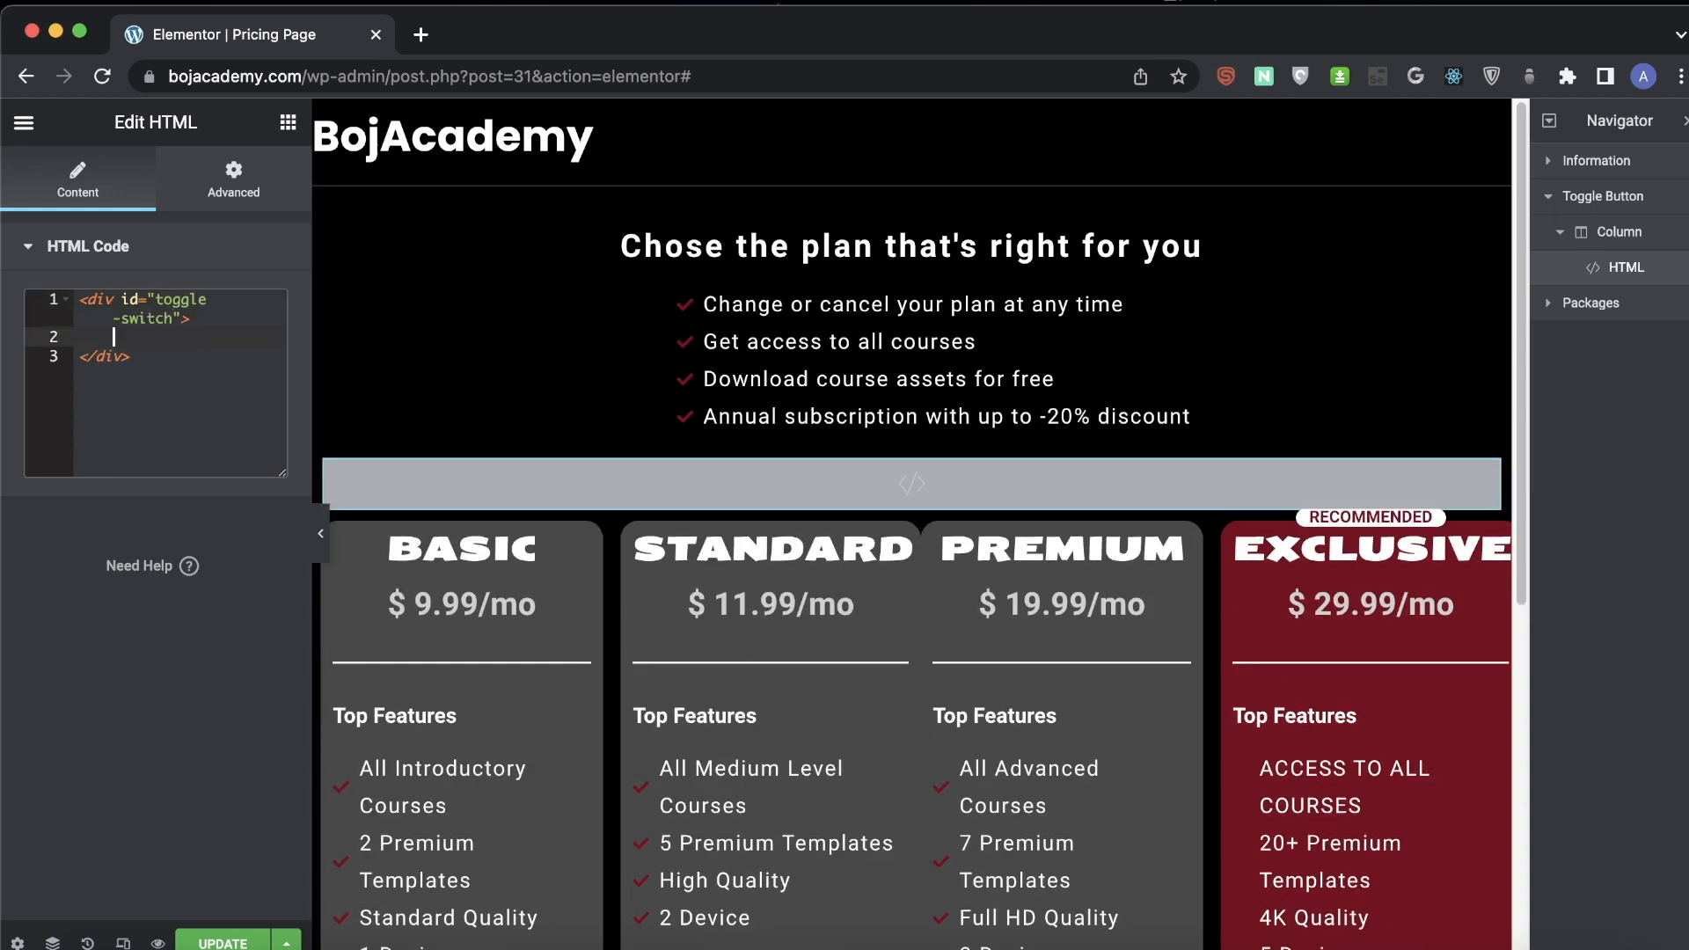
# - Nest a div reading "Monthly" inside the toggle-switch div, with id "monthly" and class "toggle toggle-active"
pyautogui.write('<di')
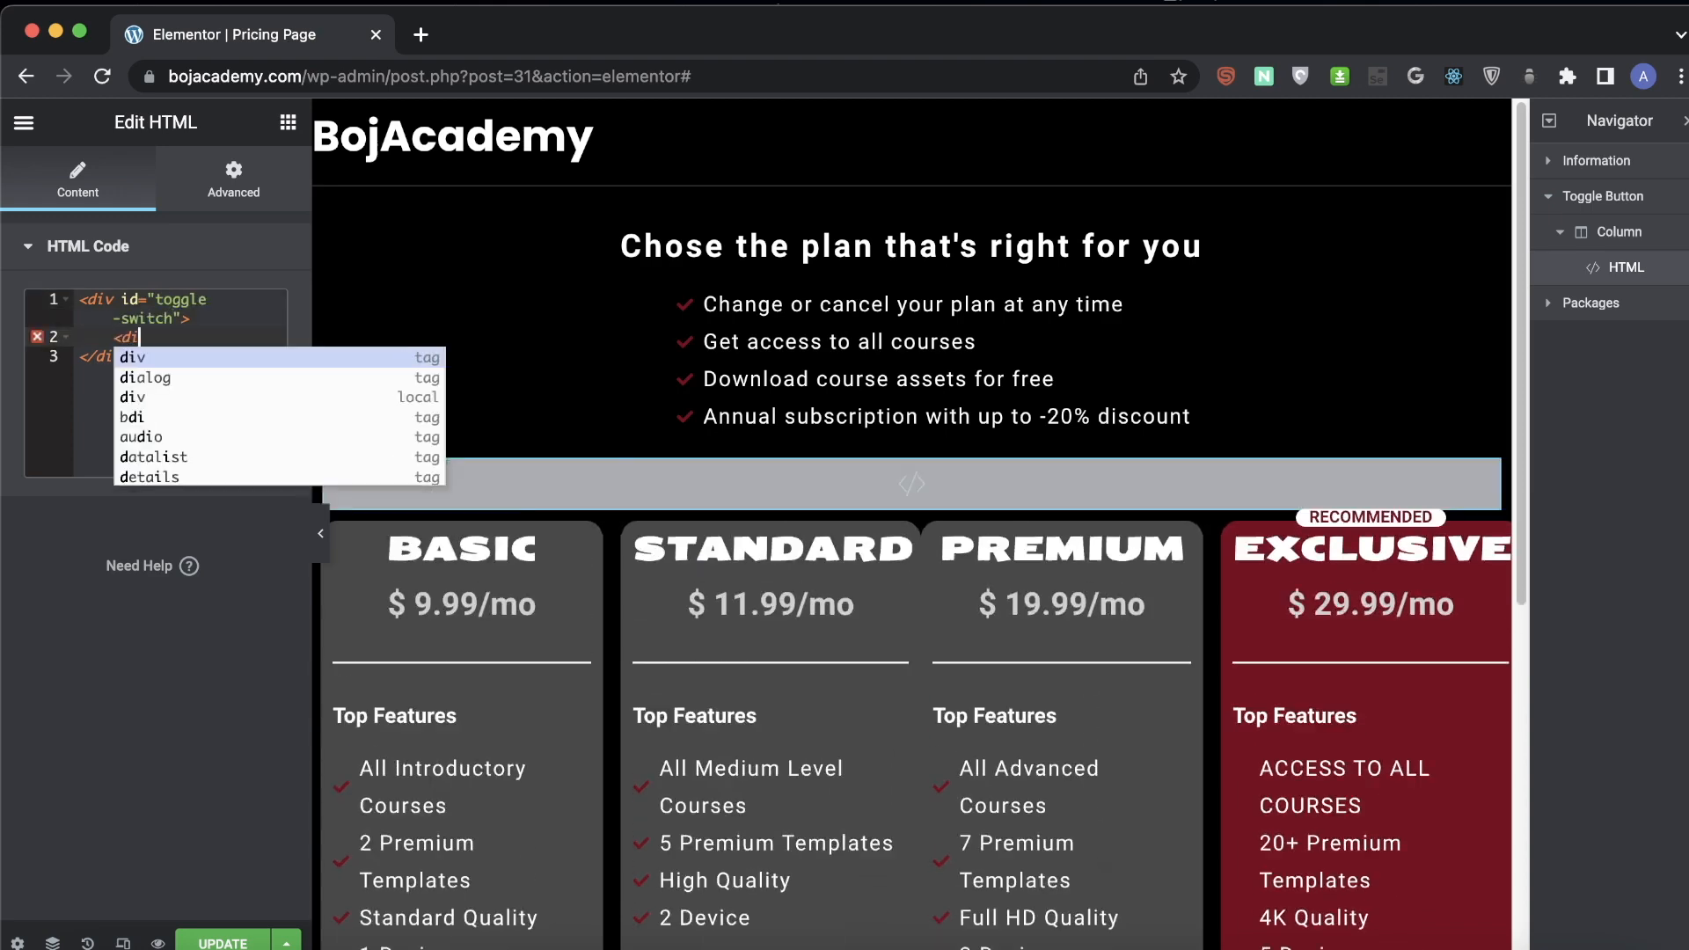
pyautogui.write('v>Monthly')
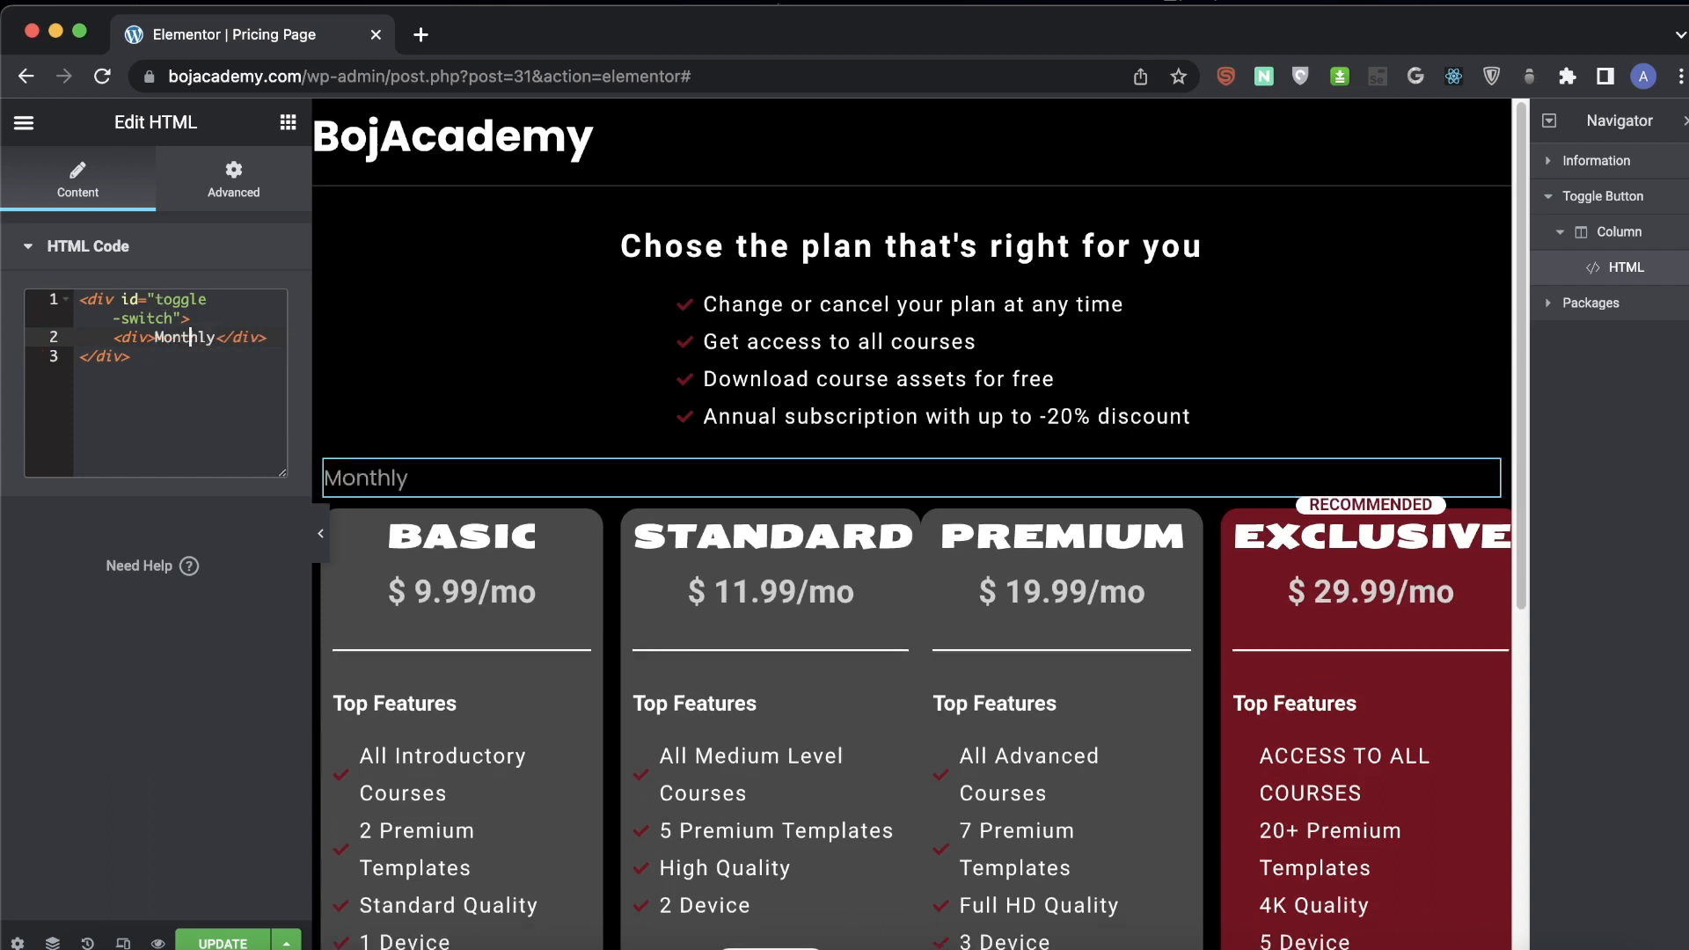
pyautogui.write(' id')
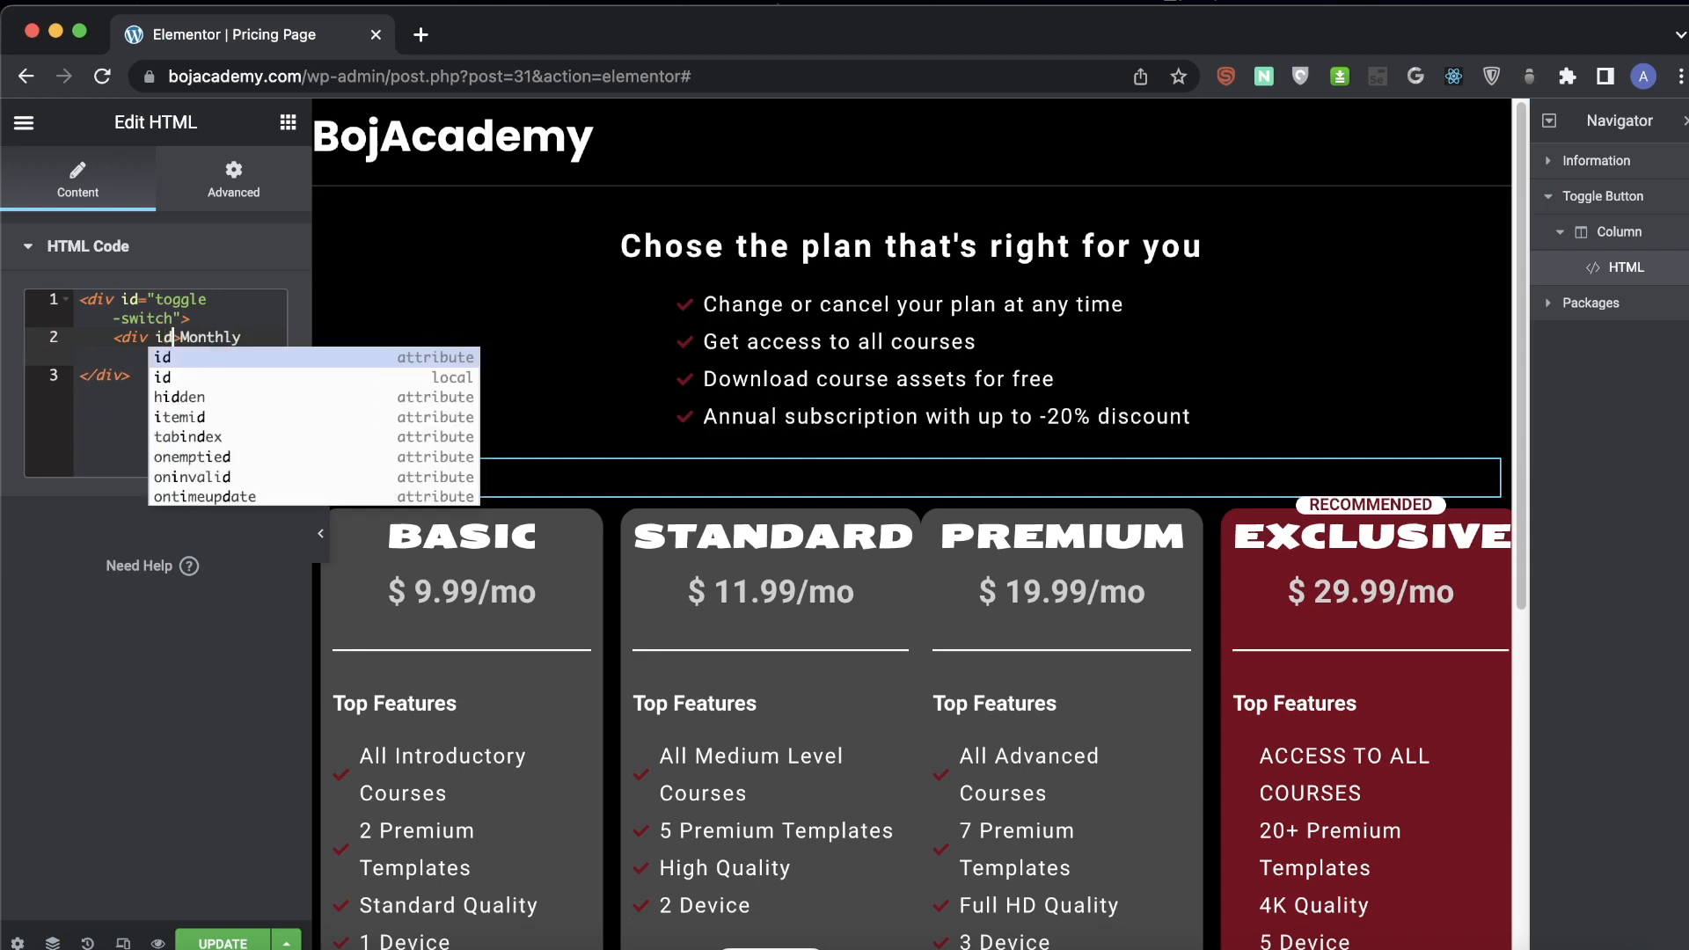
pyautogui.write('=')
pyautogui.write('"monthly"')
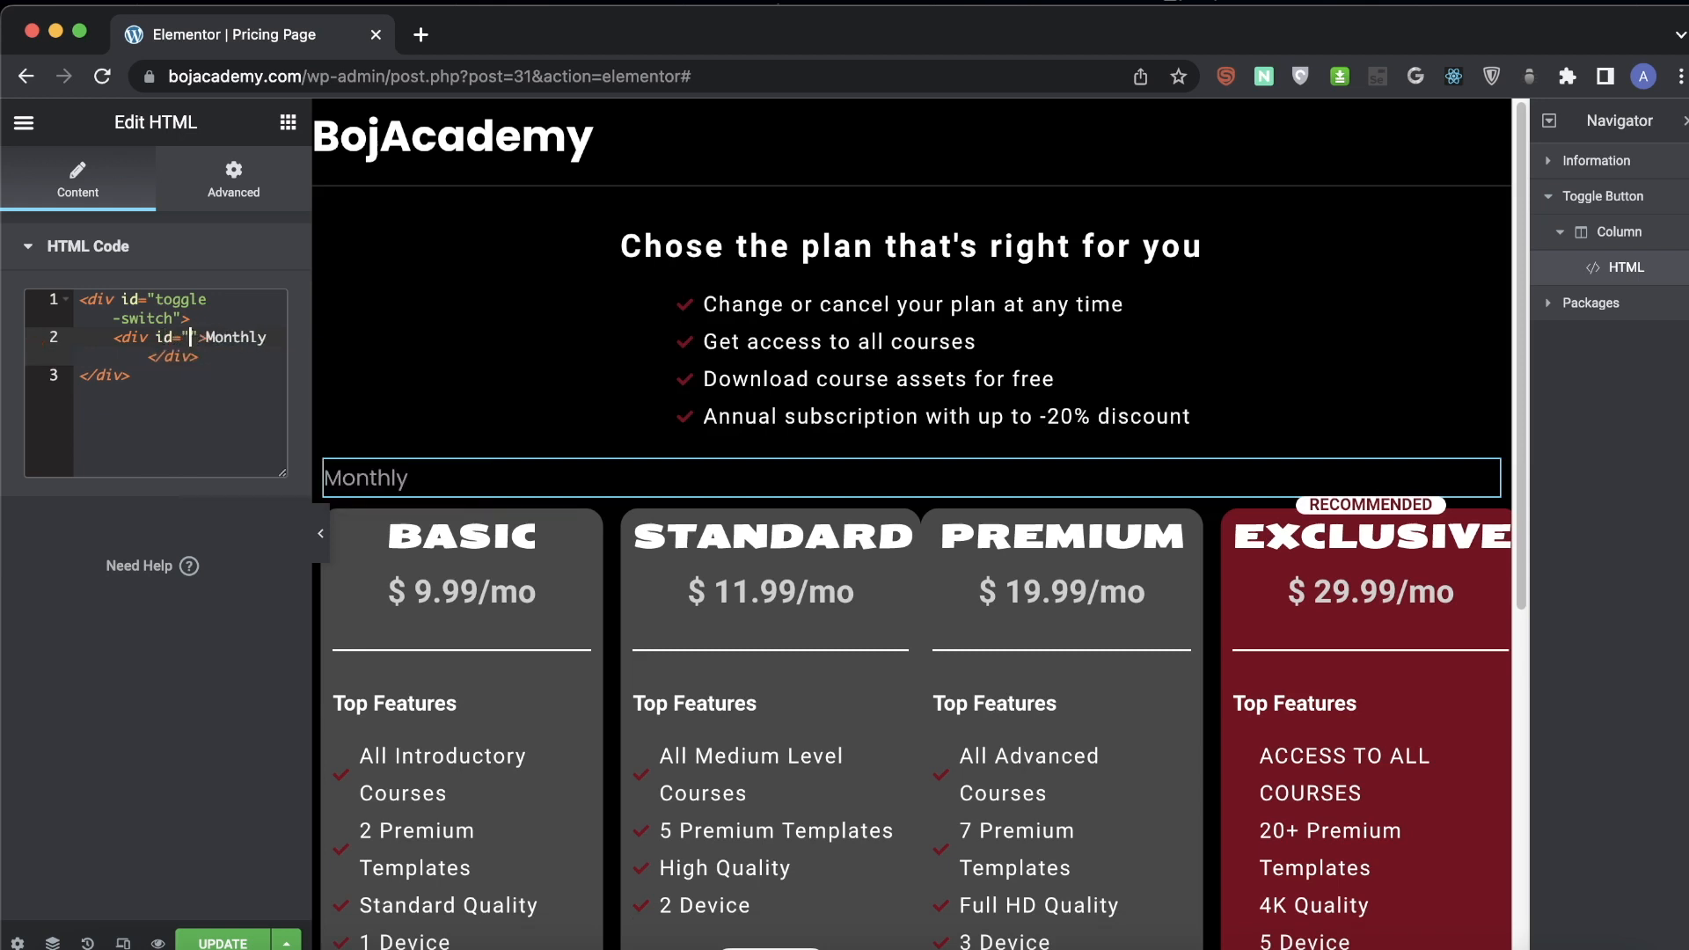
pyautogui.write(' class="toggle toggle-active')
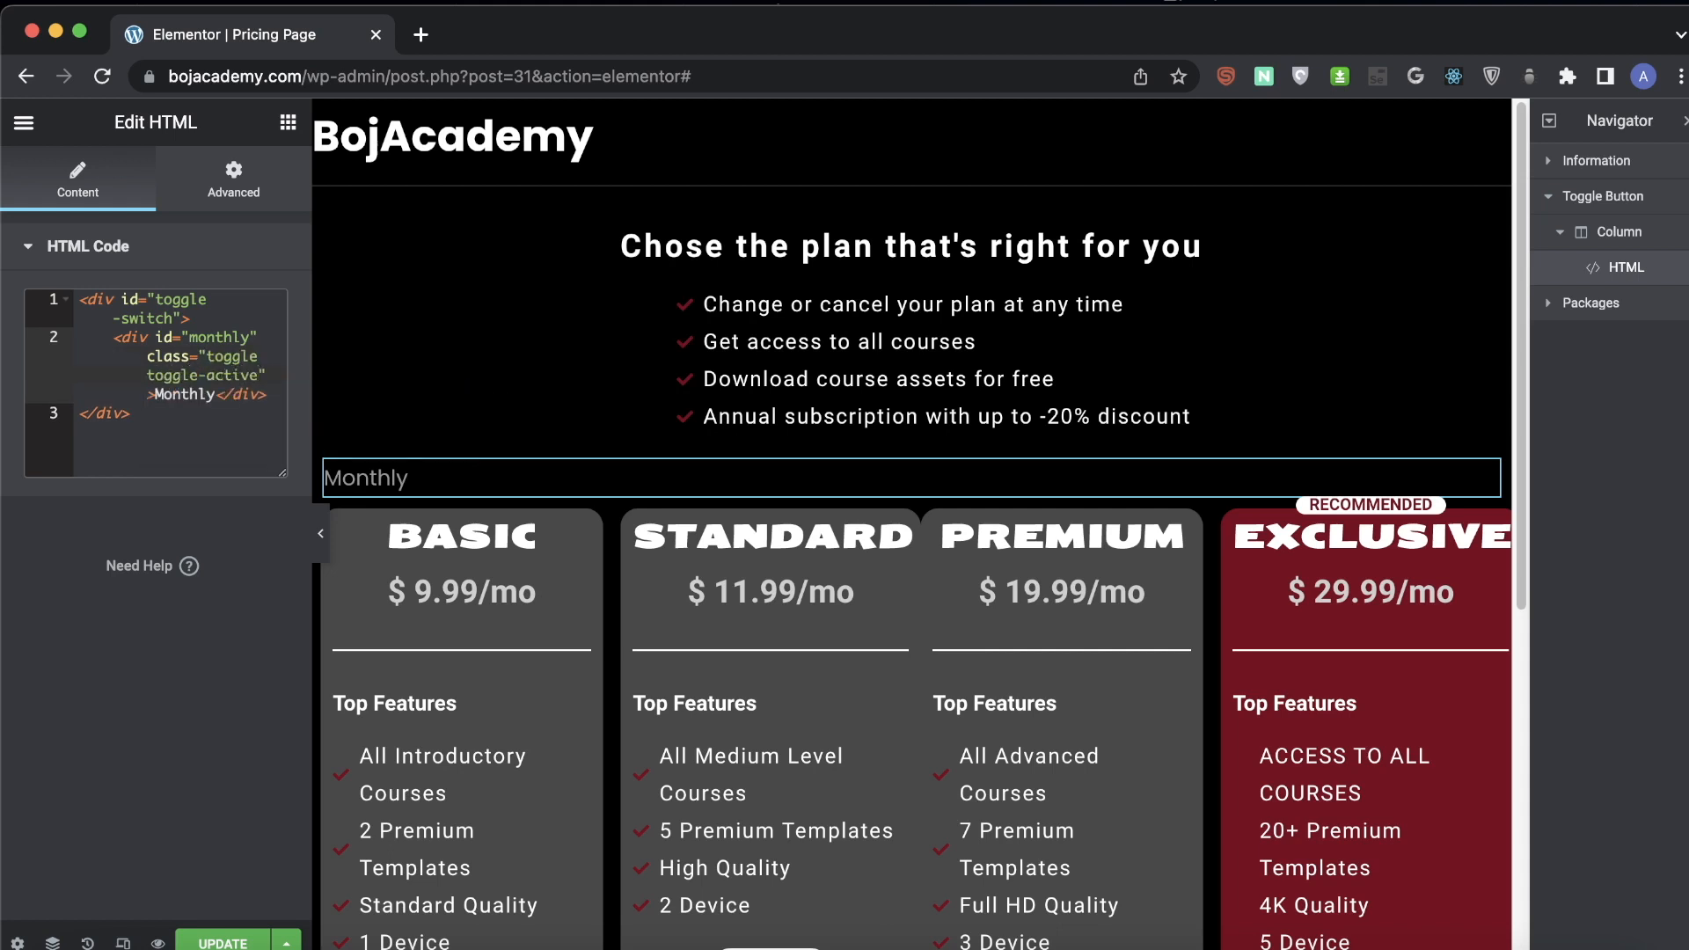
# - Duplicate the Monthly div on a new line directly below it inside the toggle-switch div
pyautogui.moveTo(274, 394); pyautogui.dragTo(116, 338)
pyautogui.press('super+c')
pyautogui.click(278, 395)
pyautogui.press('Return')
pyautogui.press('super+v')
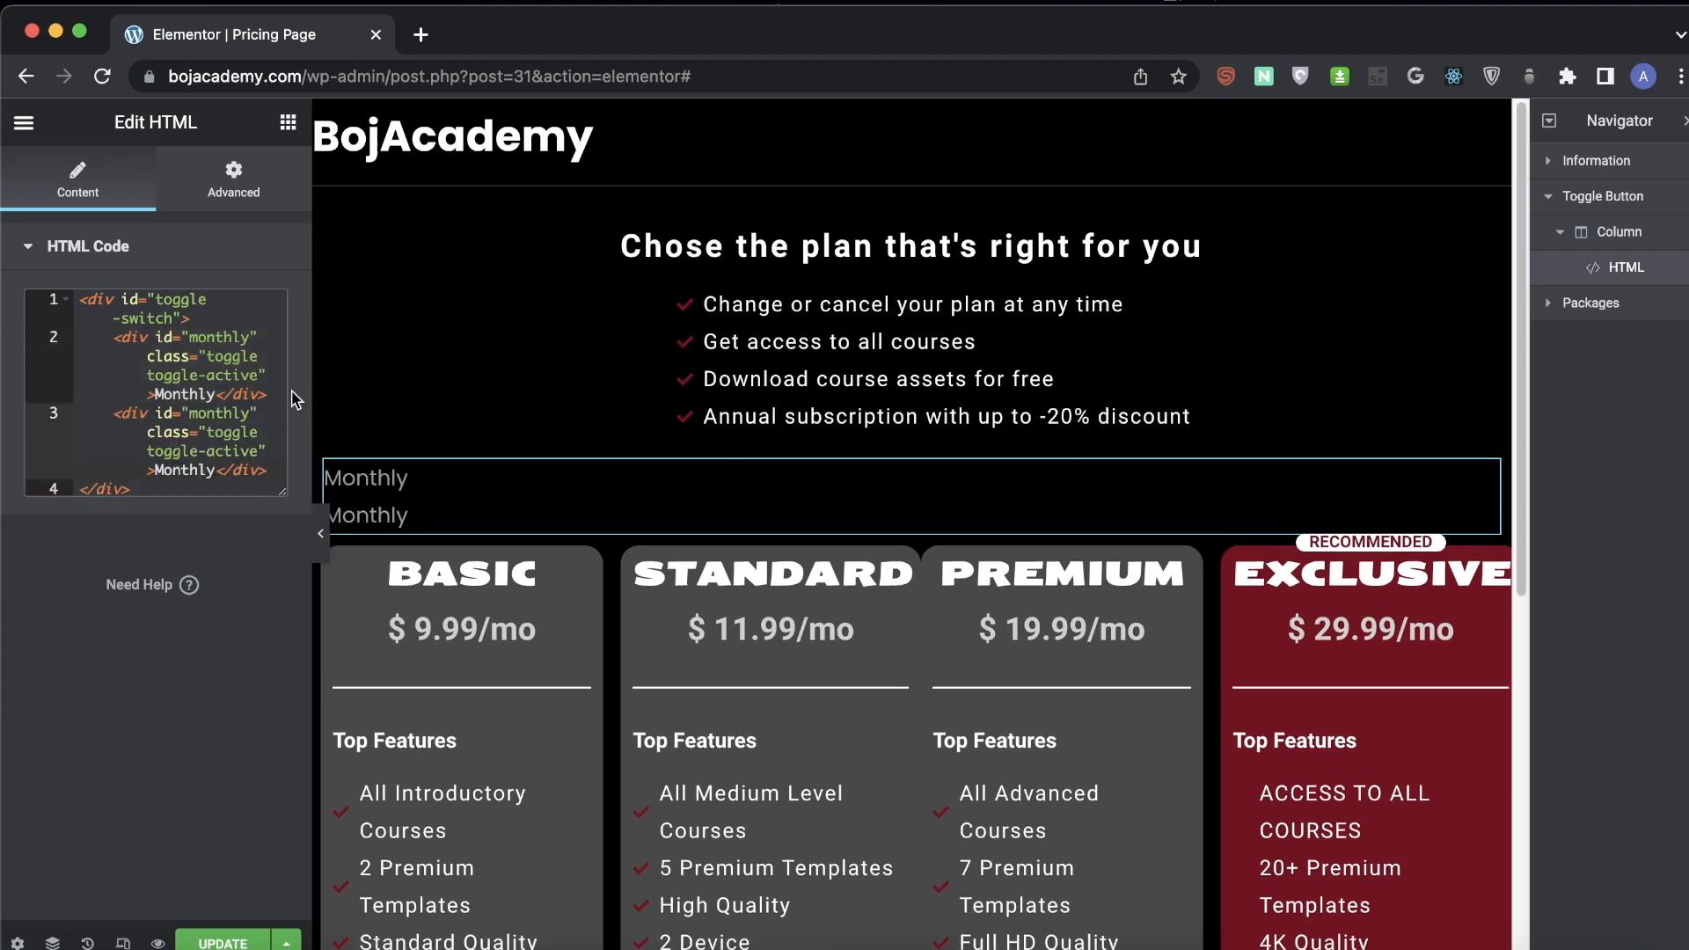
# - Change the duplicated div's id to "annual" and its text to "Annual"
pyautogui.doubleClick(220, 413)
pyautogui.write('annual')
pyautogui.doubleClick(188, 471)
pyautogui.write('Annual')
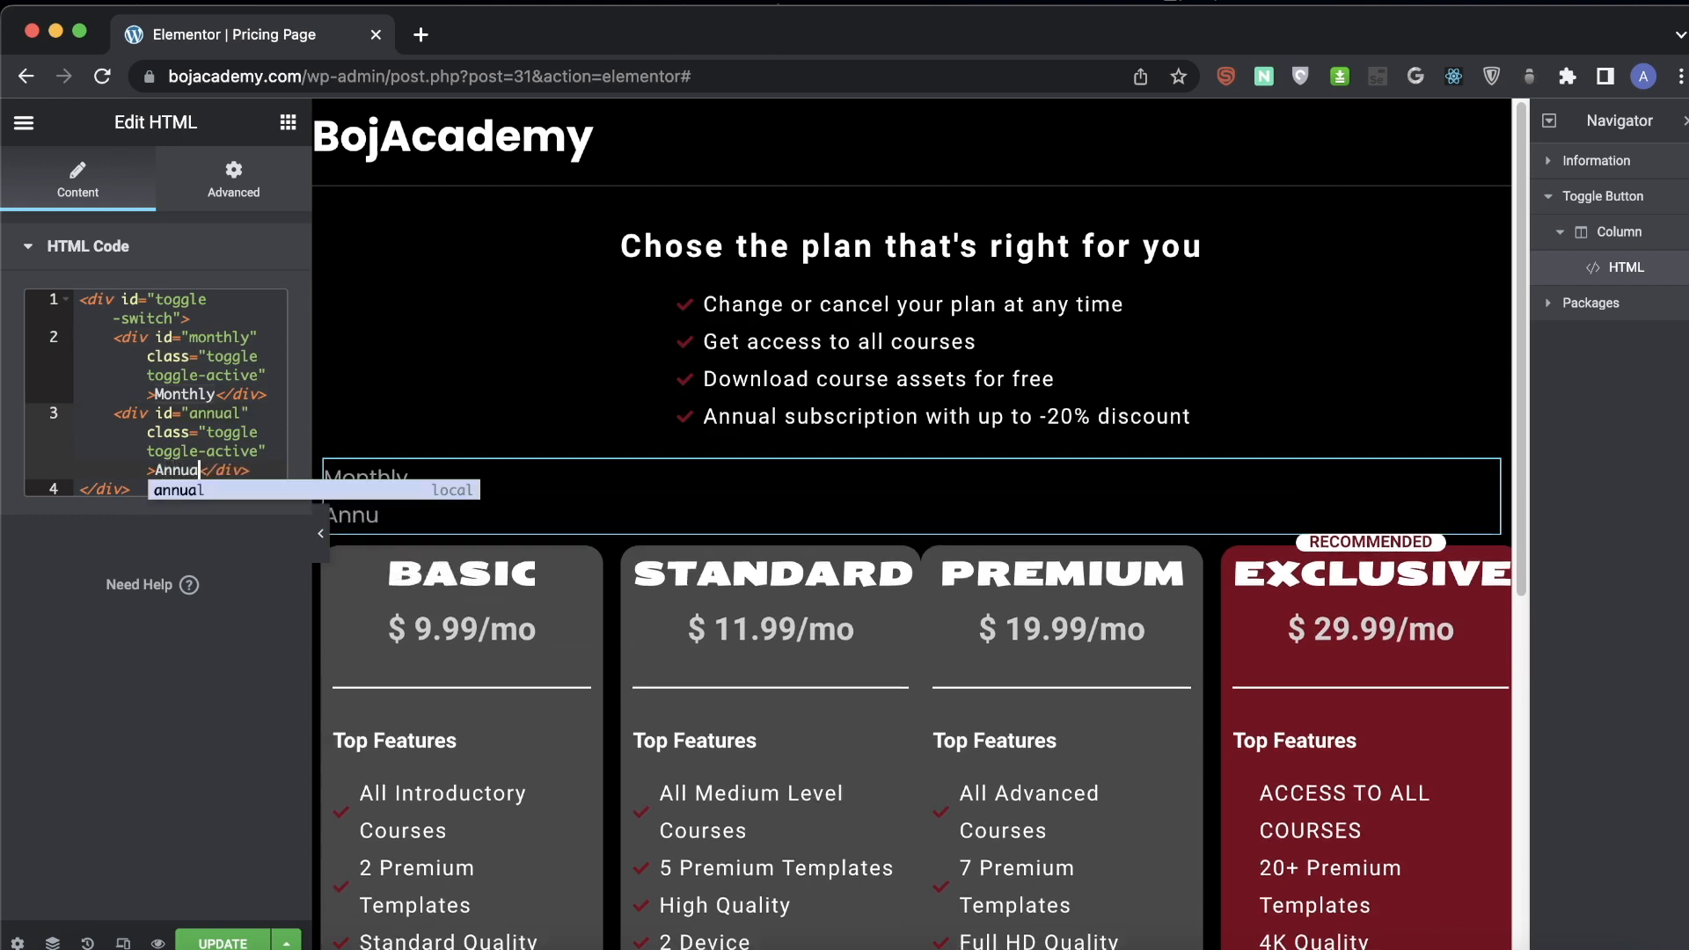
pyautogui.click(256, 374)
pyautogui.click(226, 357)
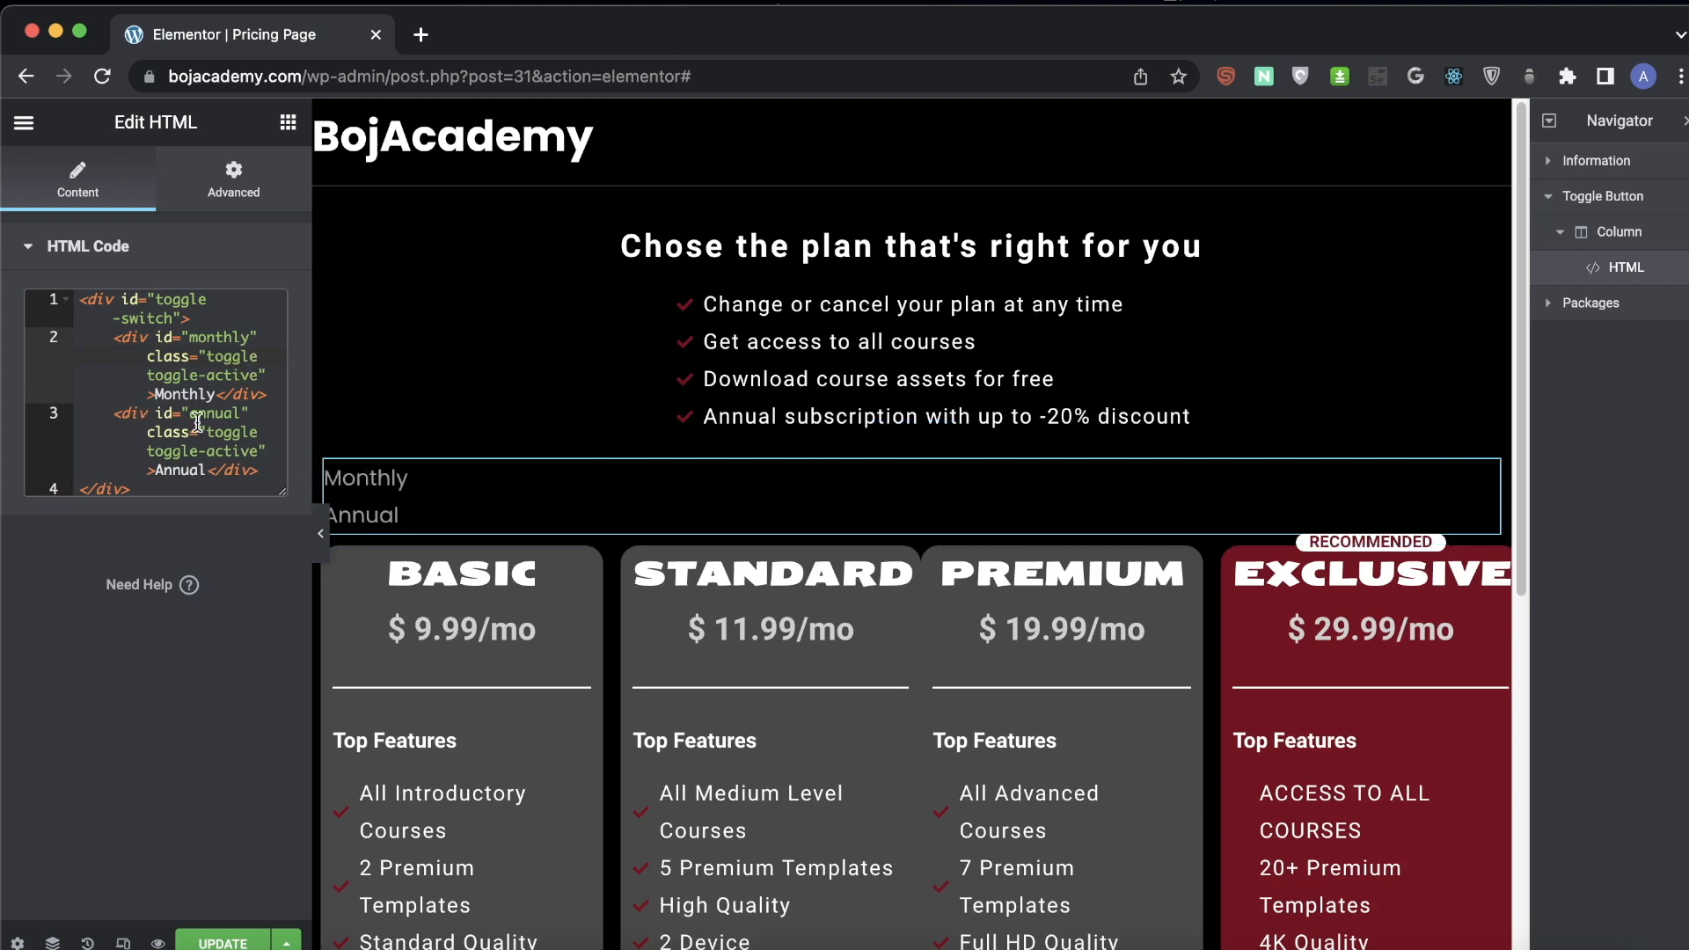
# - Insert a style block above the toggle-switch div, with an empty line inside it
pyautogui.click(84, 304)
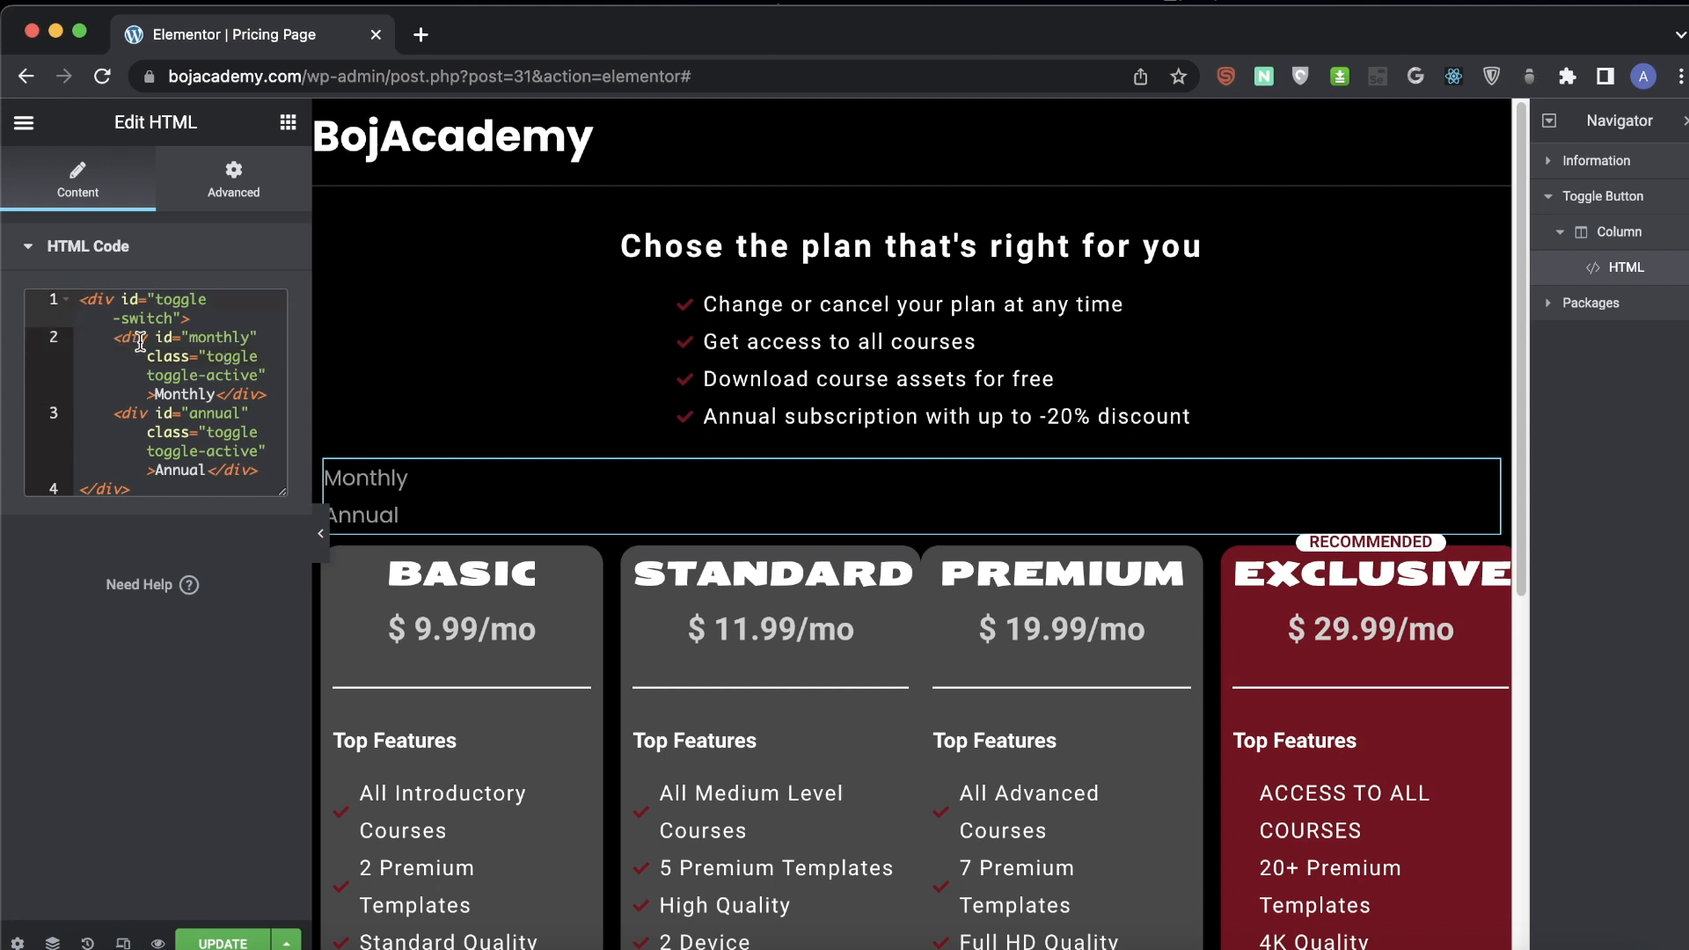
pyautogui.press('Return')
pyautogui.press('Up')
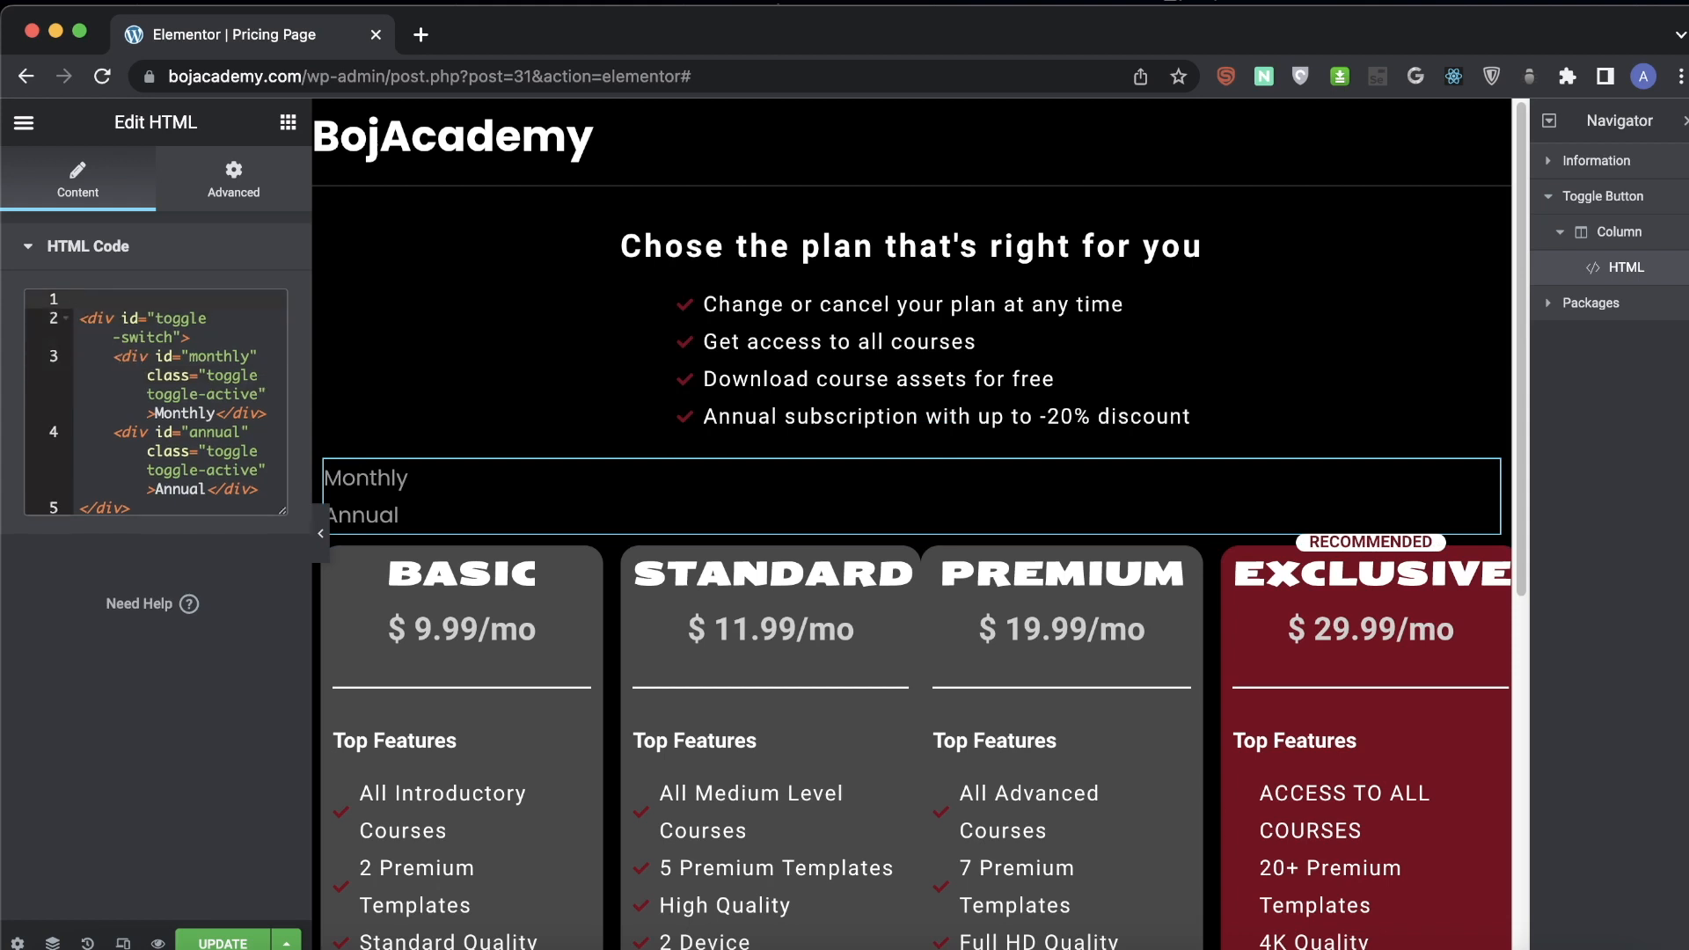
pyautogui.write('<style>')
pyautogui.press('Return')
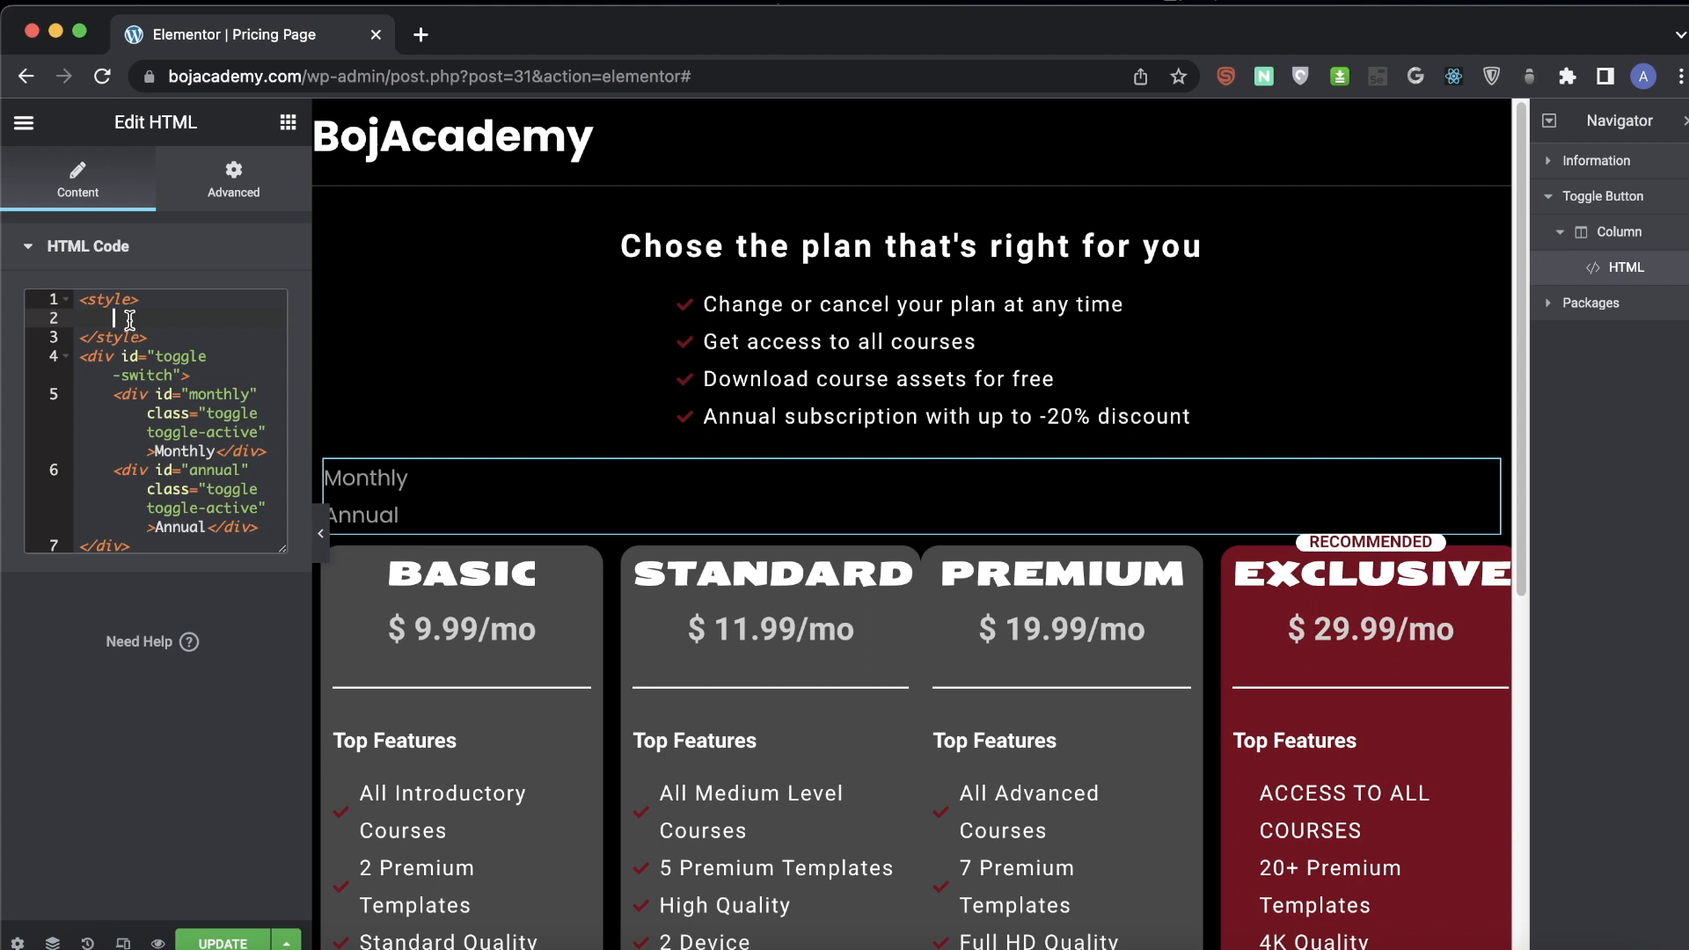
# - Write a #toggle-switch rule in the style block with background-color gray
pyautogui.write('#toggle')
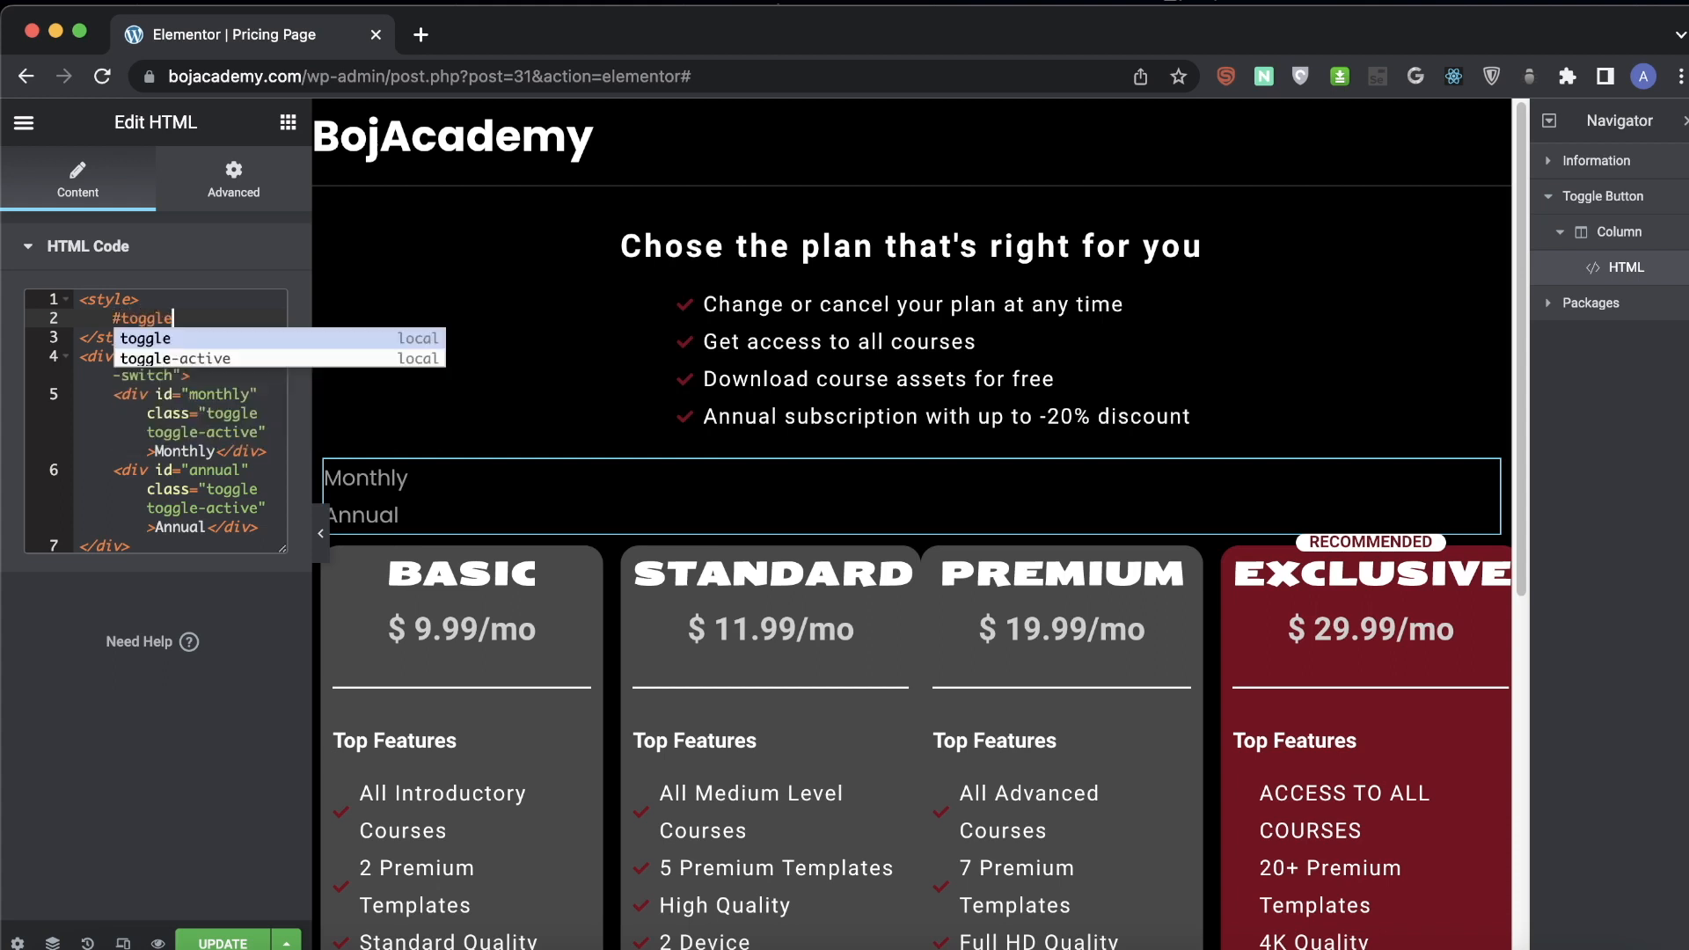
pyautogui.write('-switch')
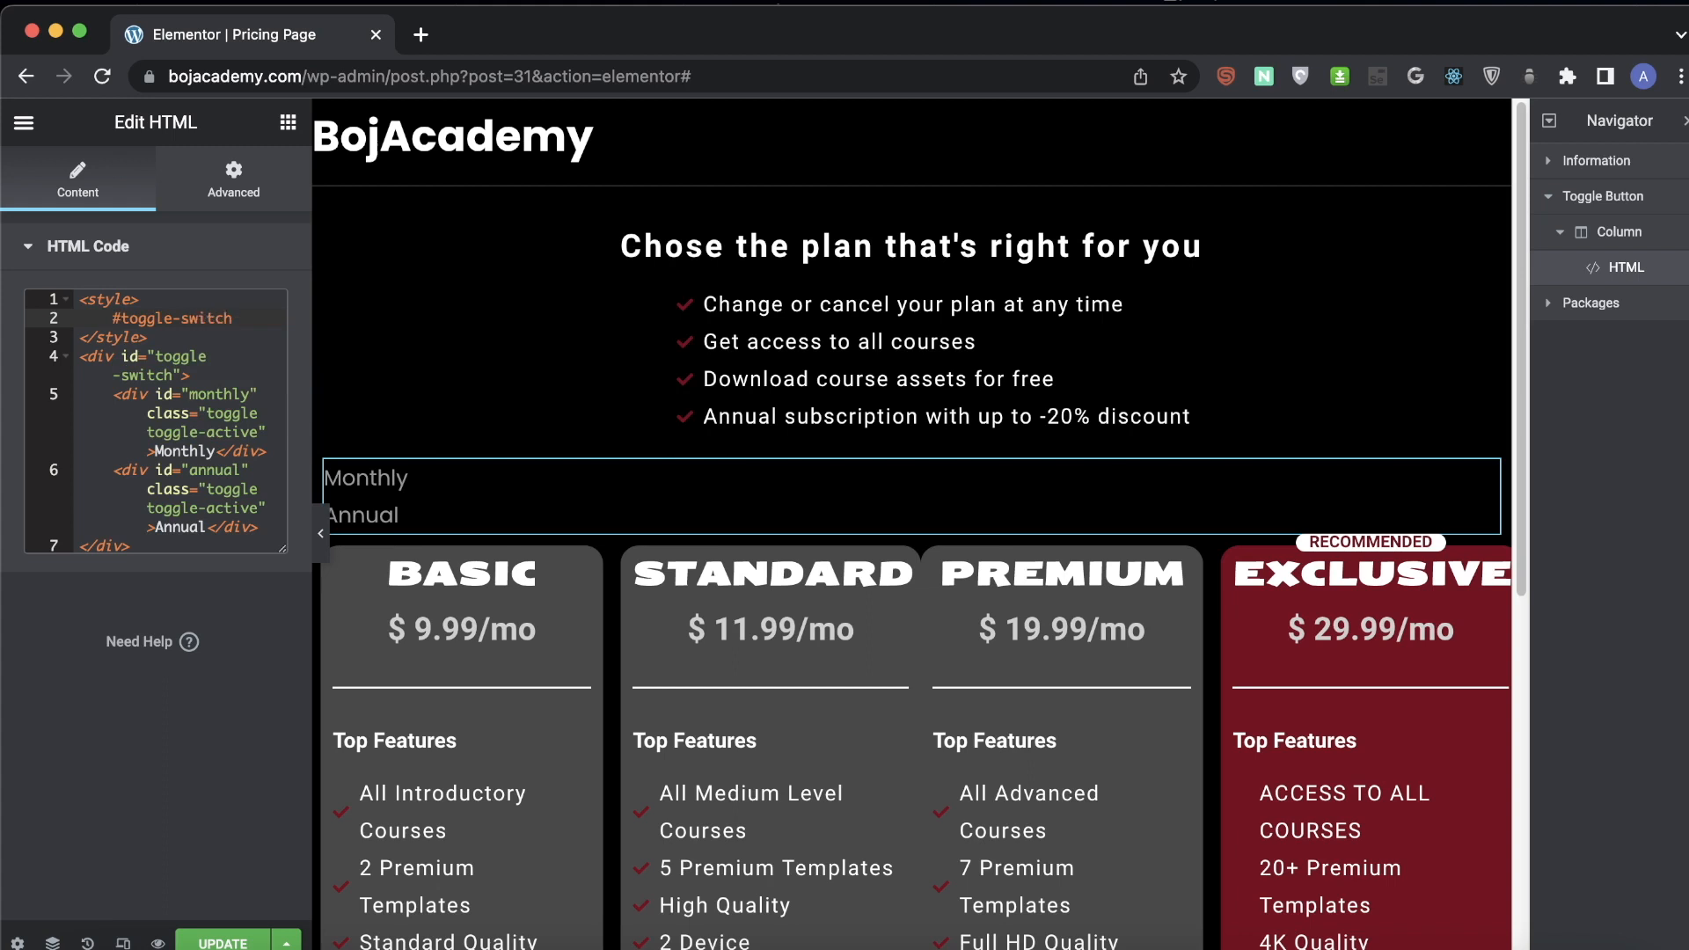
pyautogui.write(' {')
pyautogui.press('Return')
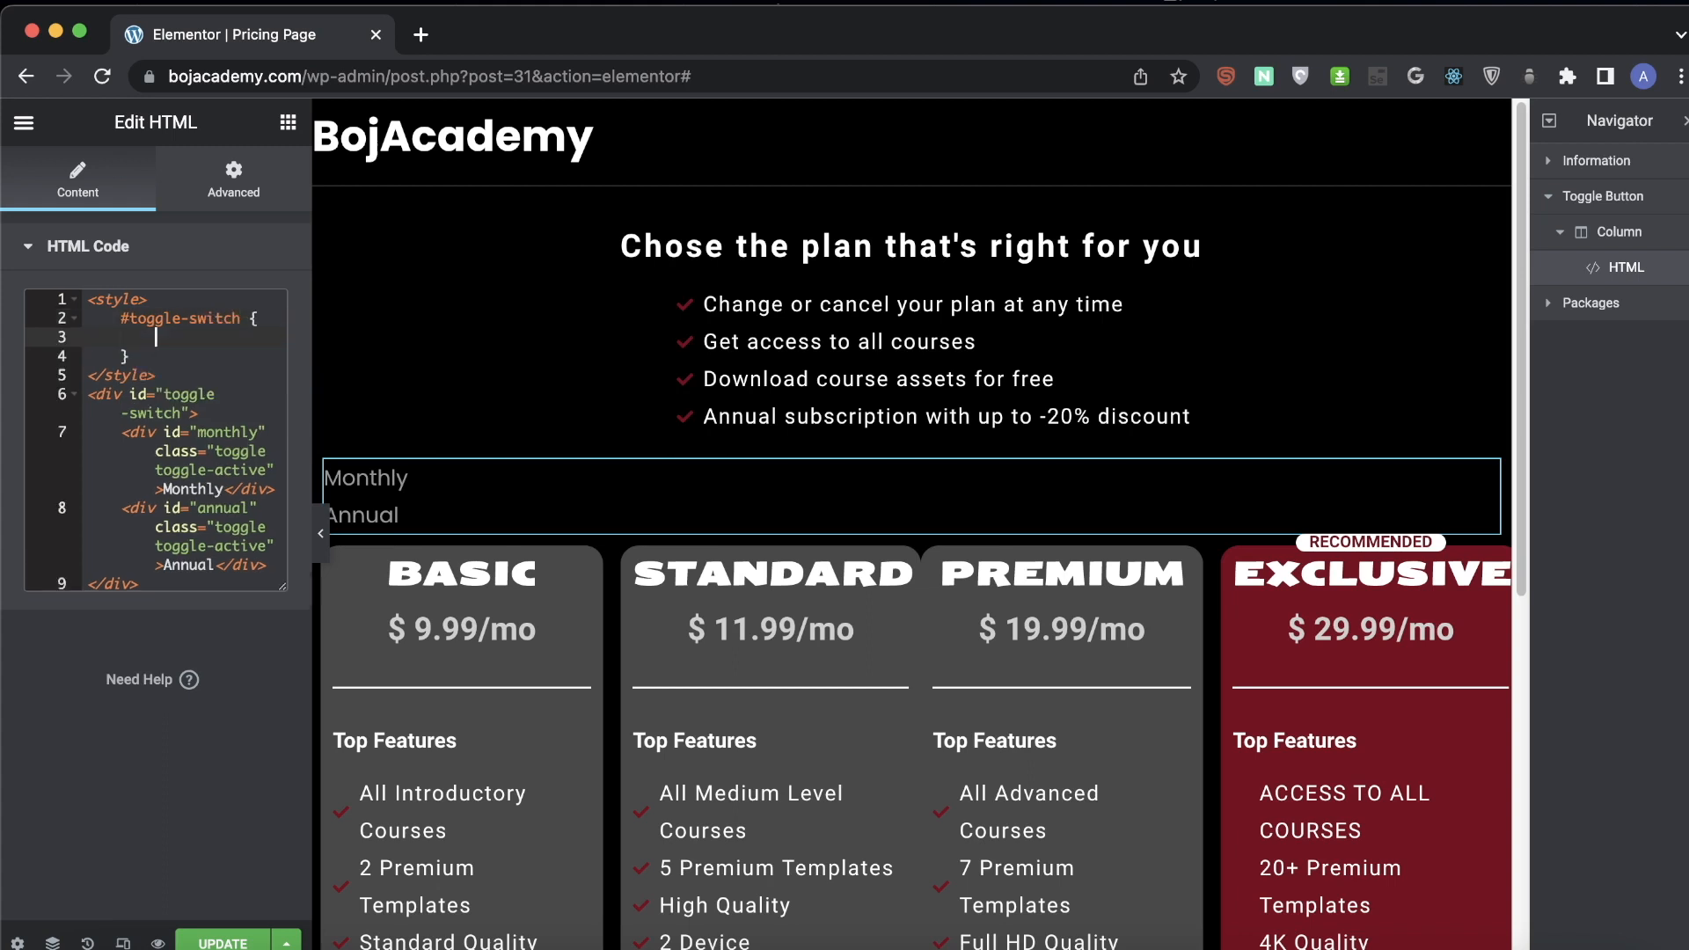
pyautogui.write('backg')
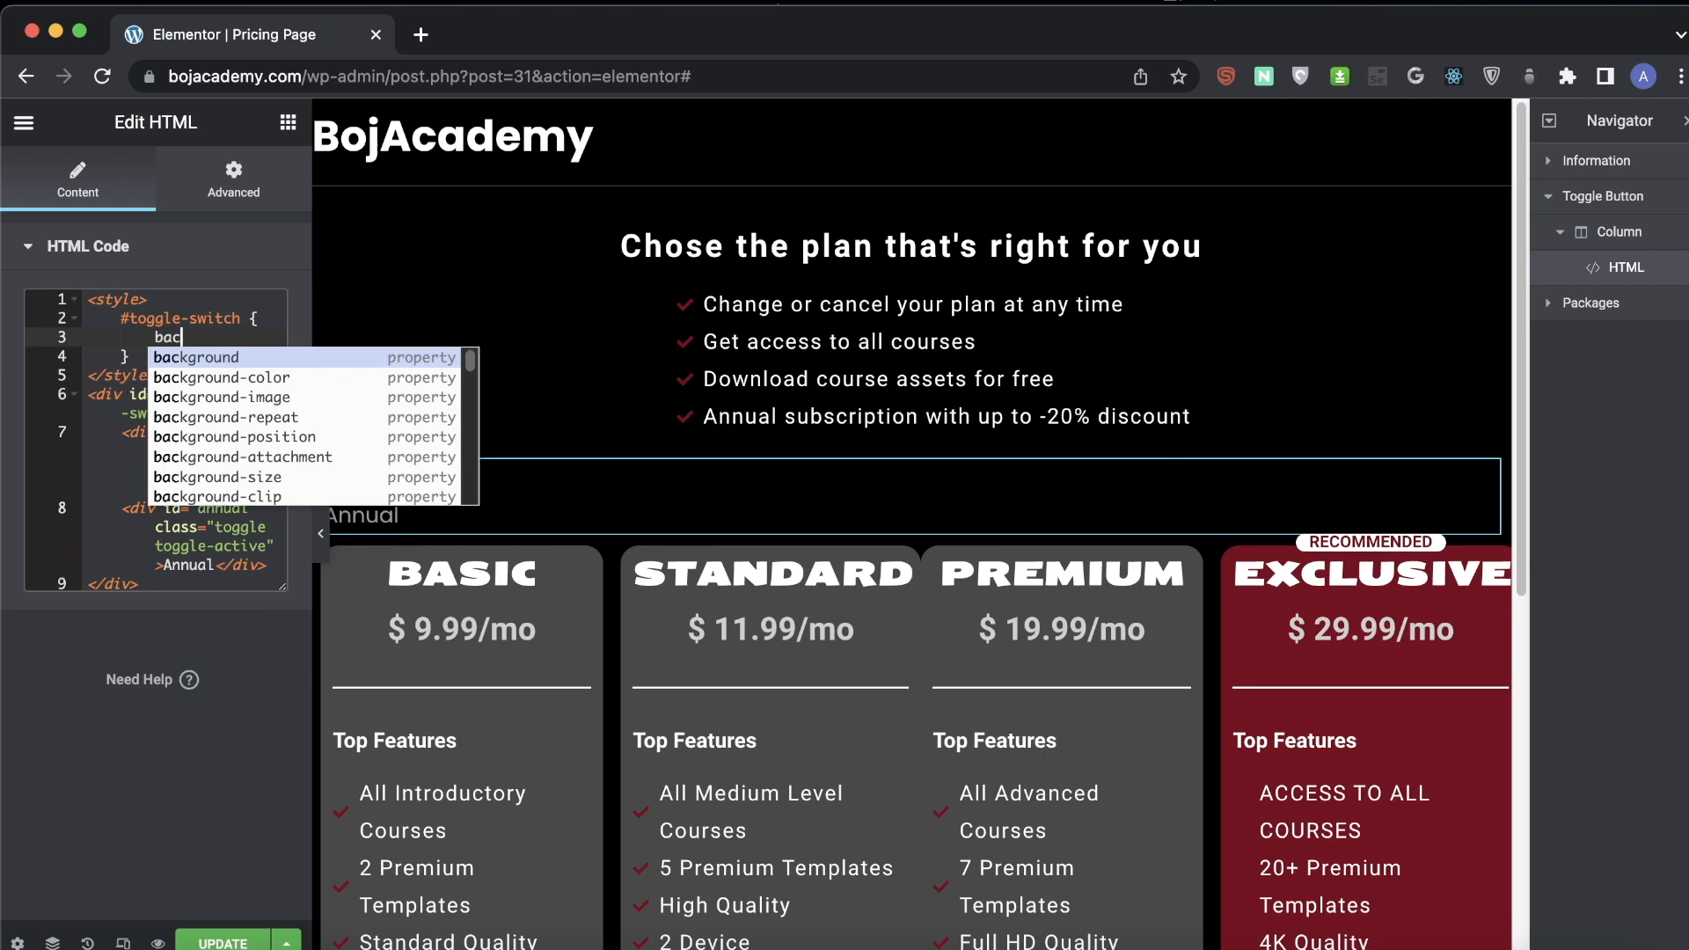
pyautogui.press('Down')
pyautogui.write('r')
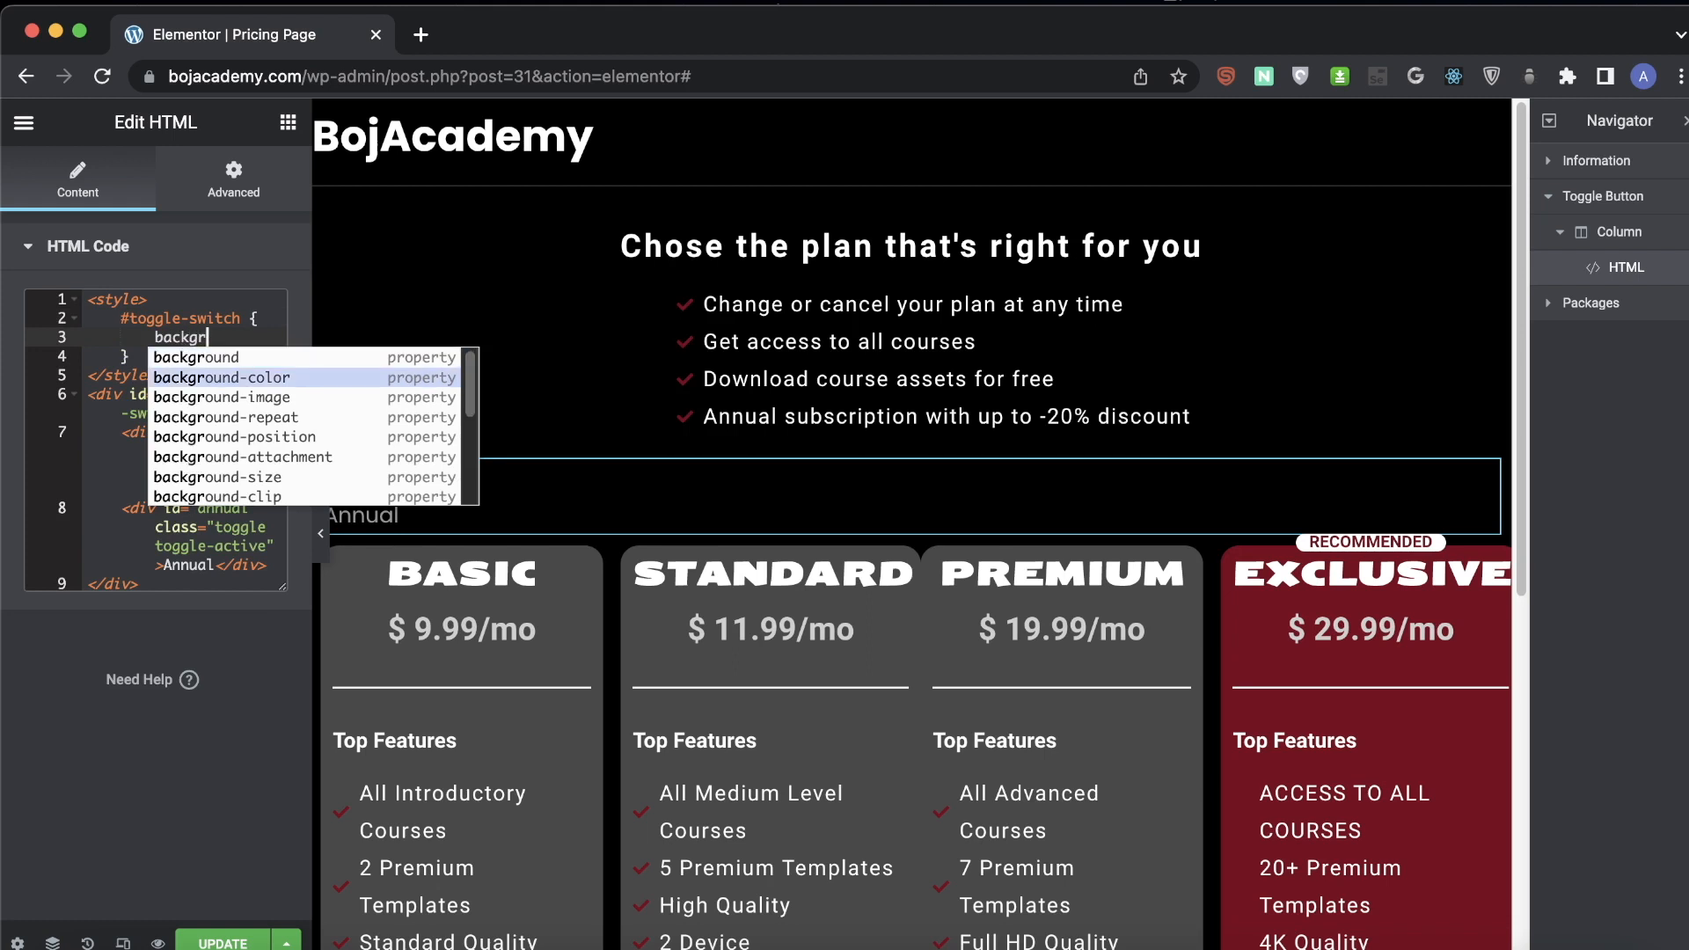
pyautogui.press('Return')
pyautogui.write('gray;')
pyautogui.press('Return')
# - Add display: flex and max-width: 400px to the #toggle-switch rule
pyautogui.write('f')
pyautogui.press('BackSpace')
pyautogui.write('d')
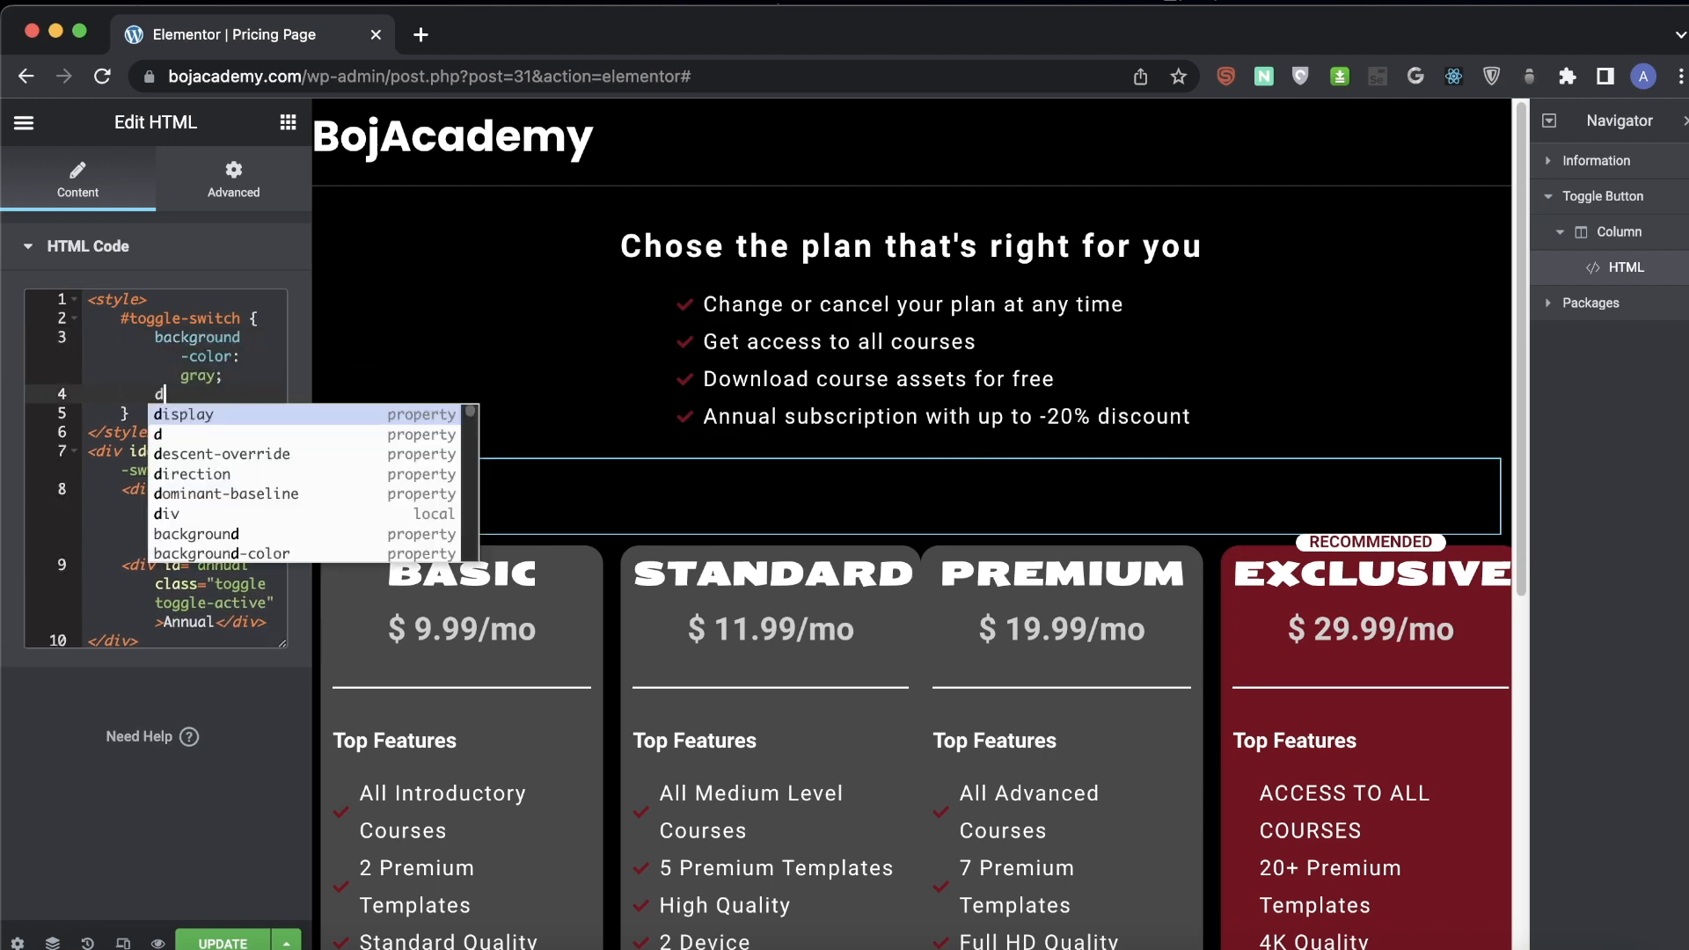
pyautogui.write('is')
pyautogui.press('Return')
pyautogui.write('flex;')
pyautogui.press('Return')
pyautogui.write('max')
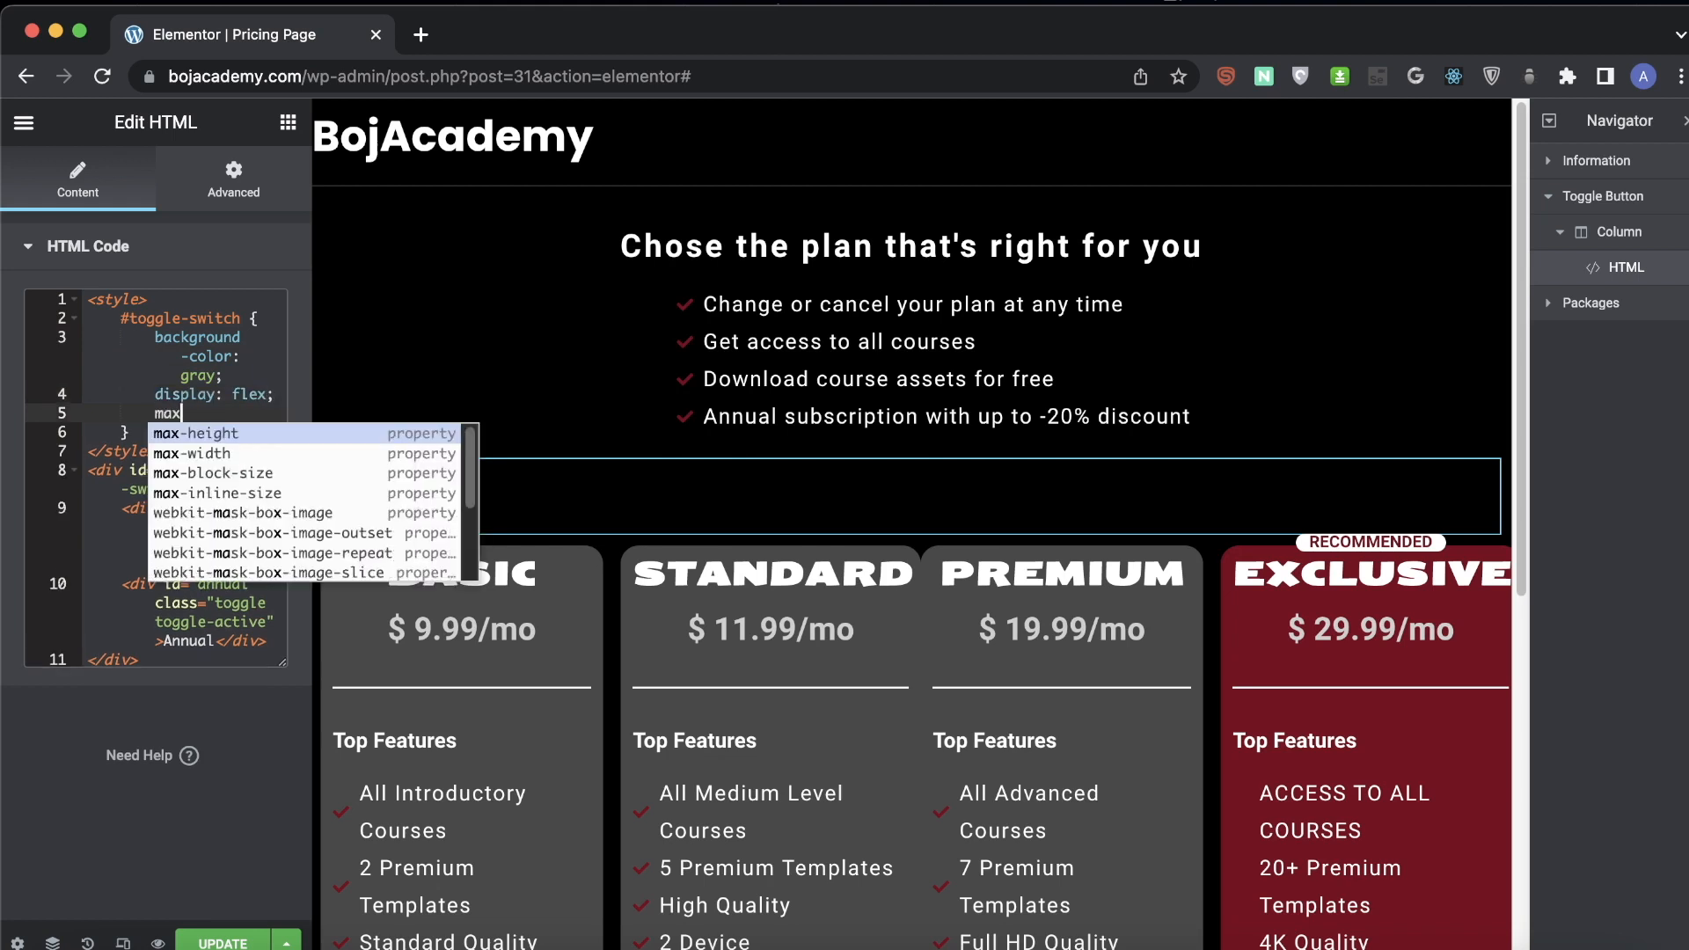
pyautogui.press('Down')
pyautogui.press('Return')
pyautogui.write('400px;')
pyautogui.press('Return')
# - Add margin: 10px auto and border-radius: 100px to the #toggle-switch rule
pyautogui.write('margin')
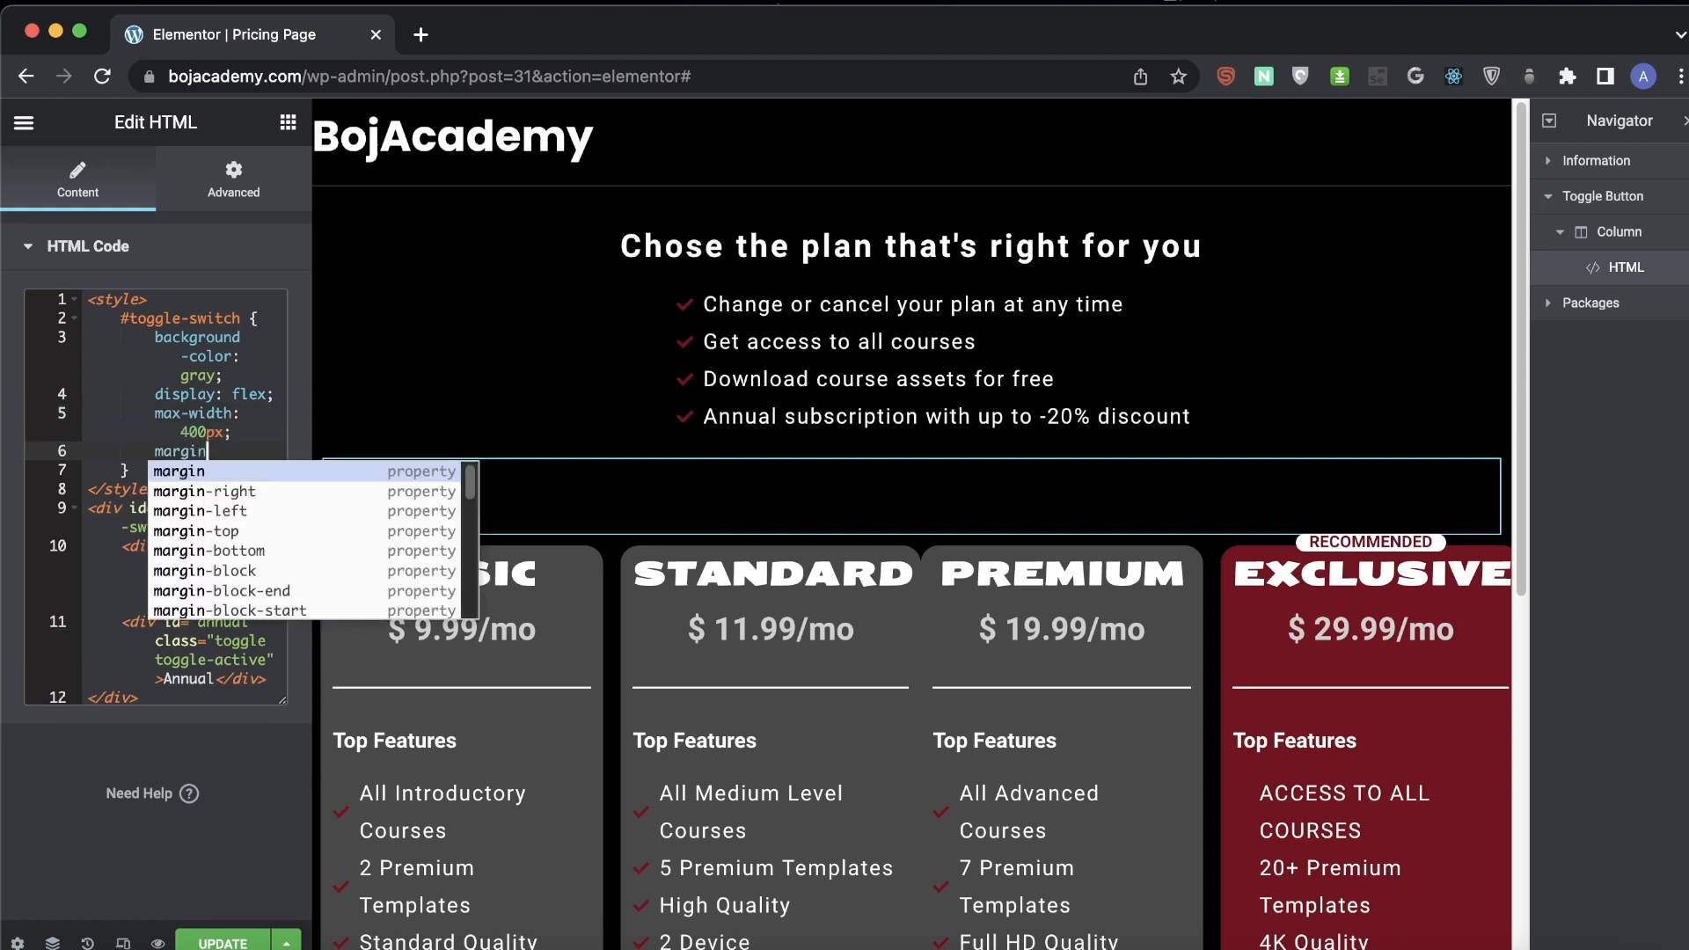
pyautogui.press('Return')
pyautogui.write('10px auto')
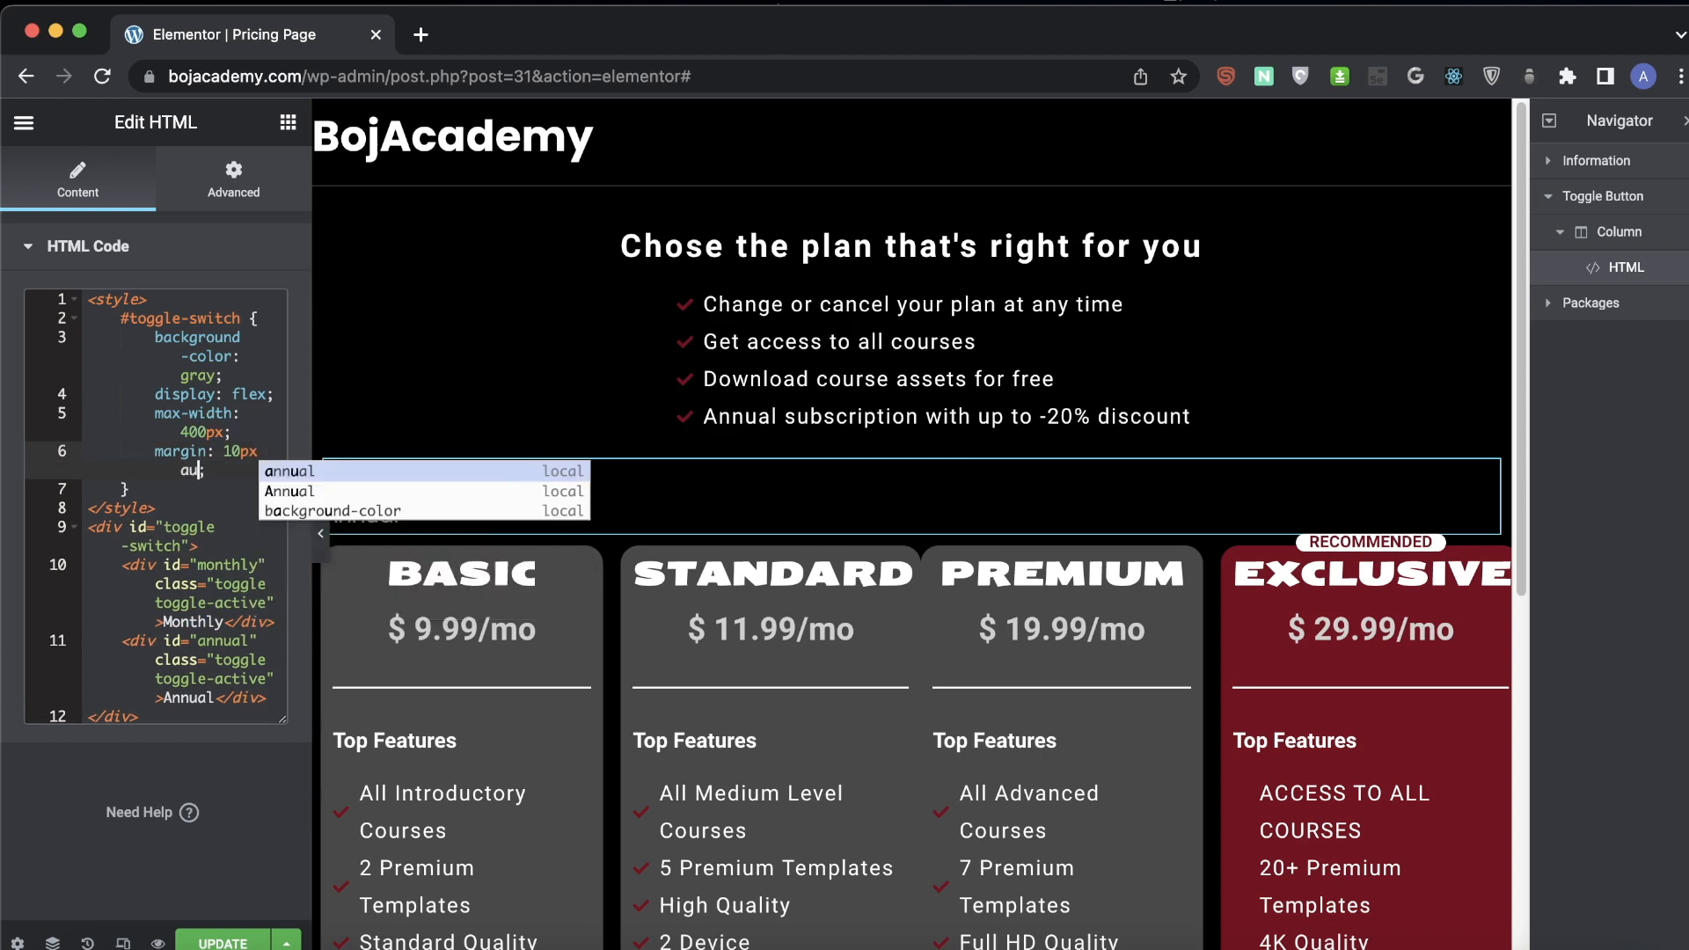
pyautogui.write(';')
pyautogui.press('Return')
pyautogui.write('bor')
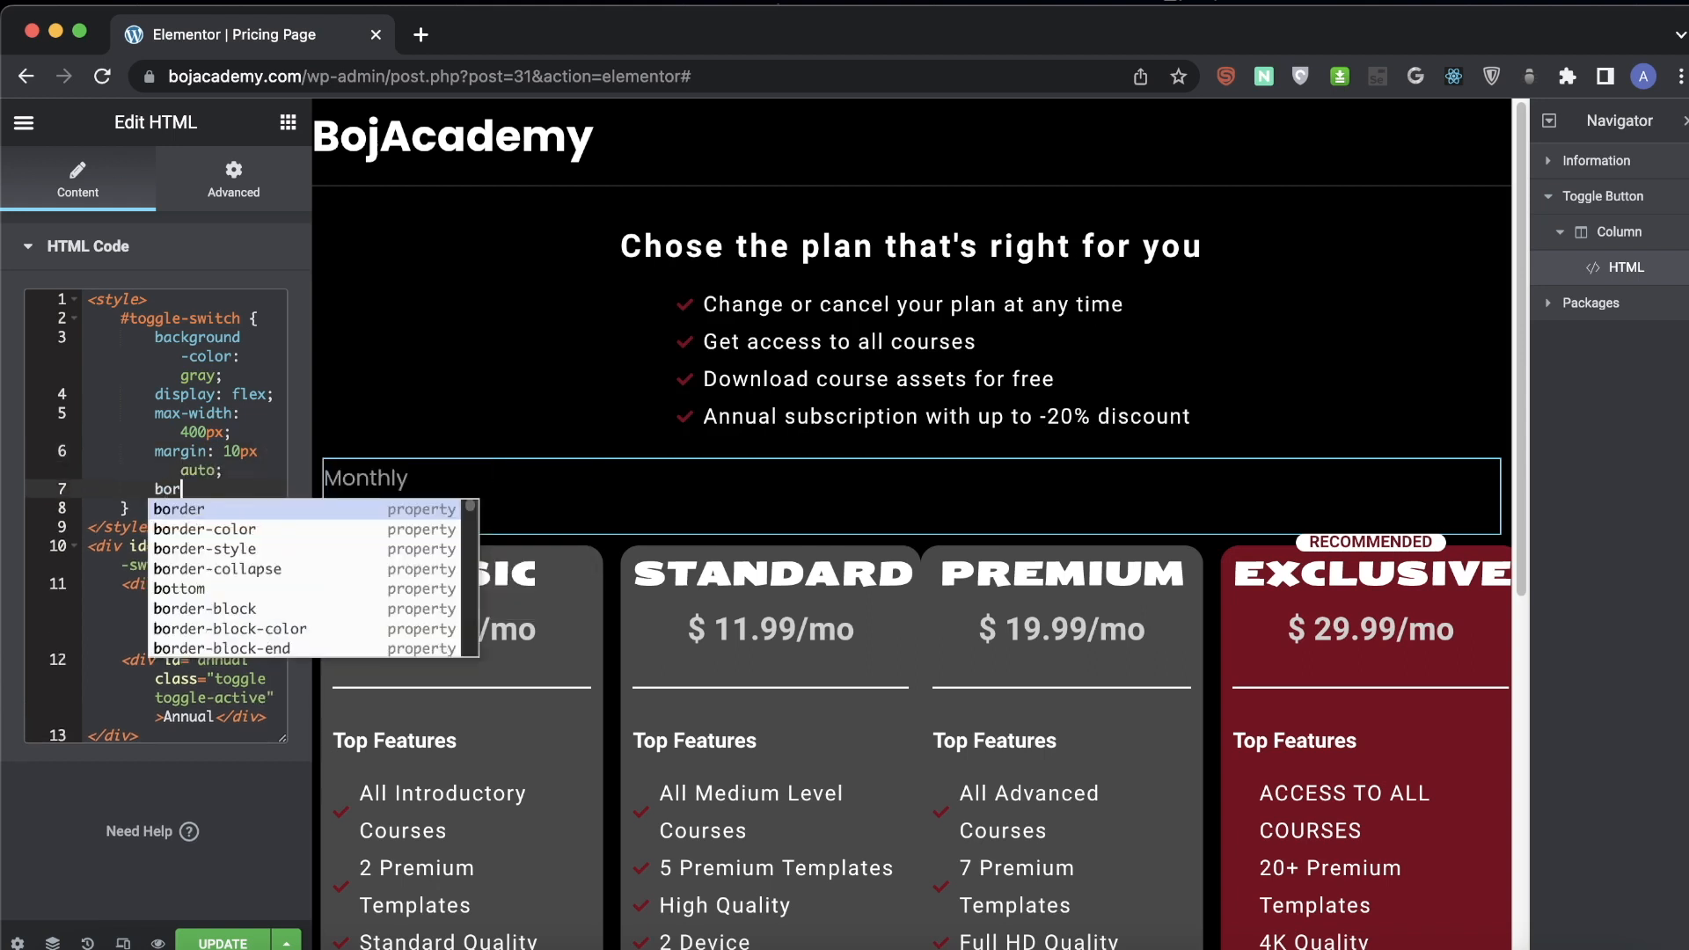
pyautogui.write('der-radius: 100')
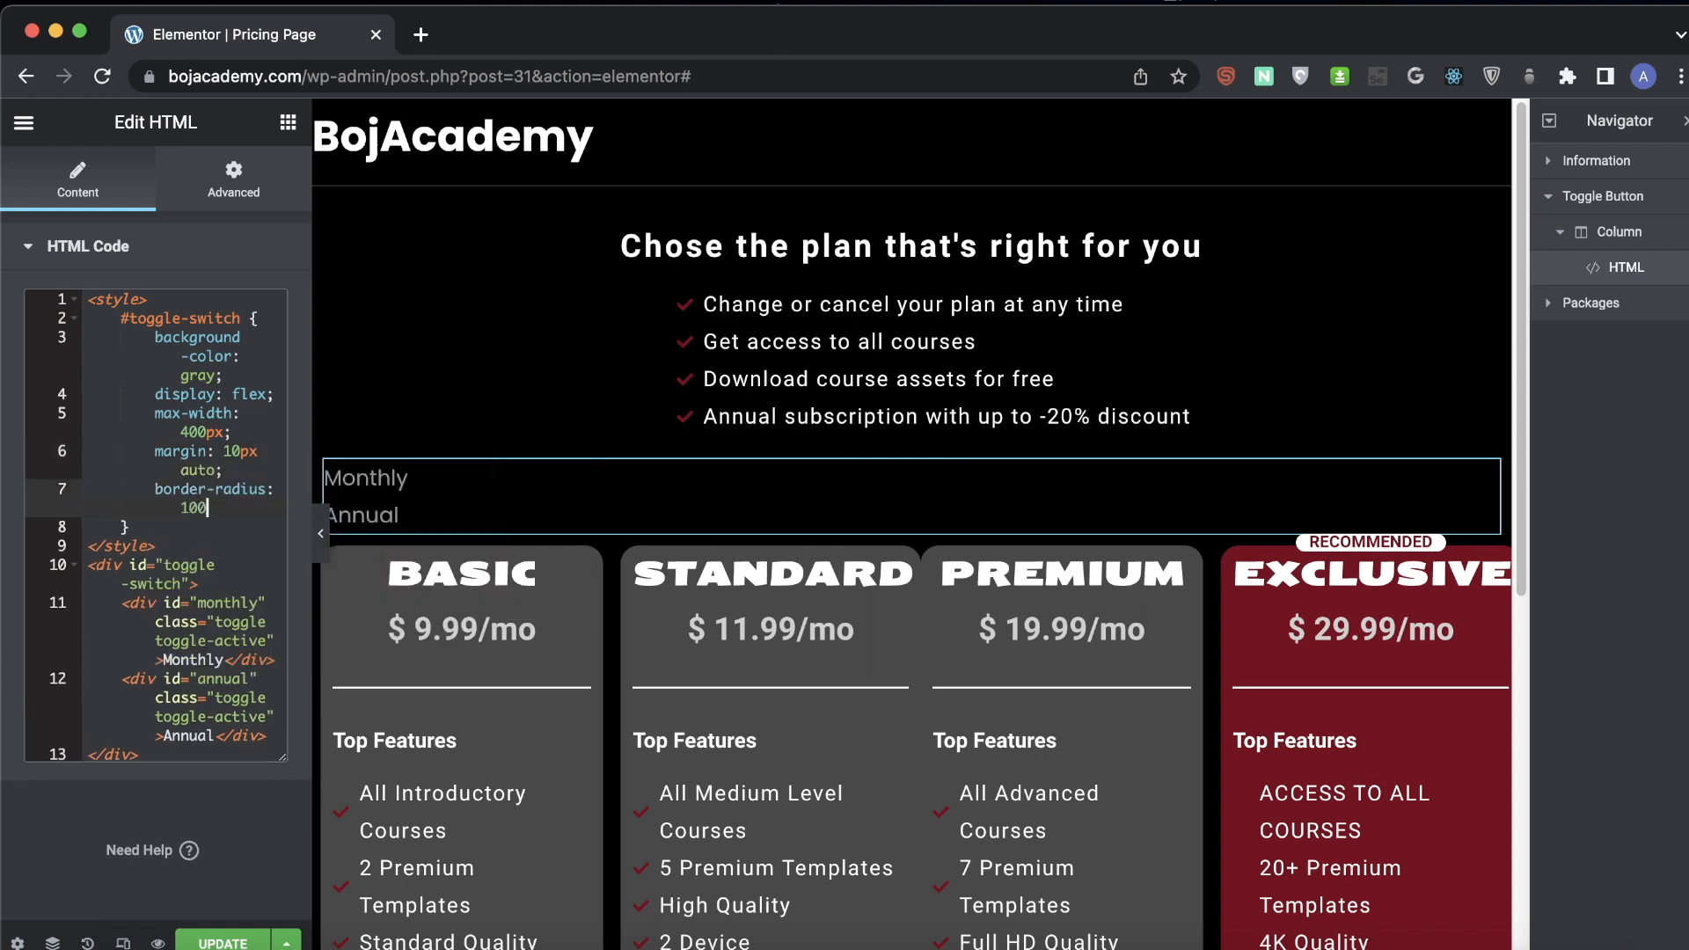
pyautogui.write('px;')
pyautogui.press('Return')
# - Set the #toggle-switch rule's font-family to "Lato", sans-serif with !important
pyautogui.write('font-family: ')
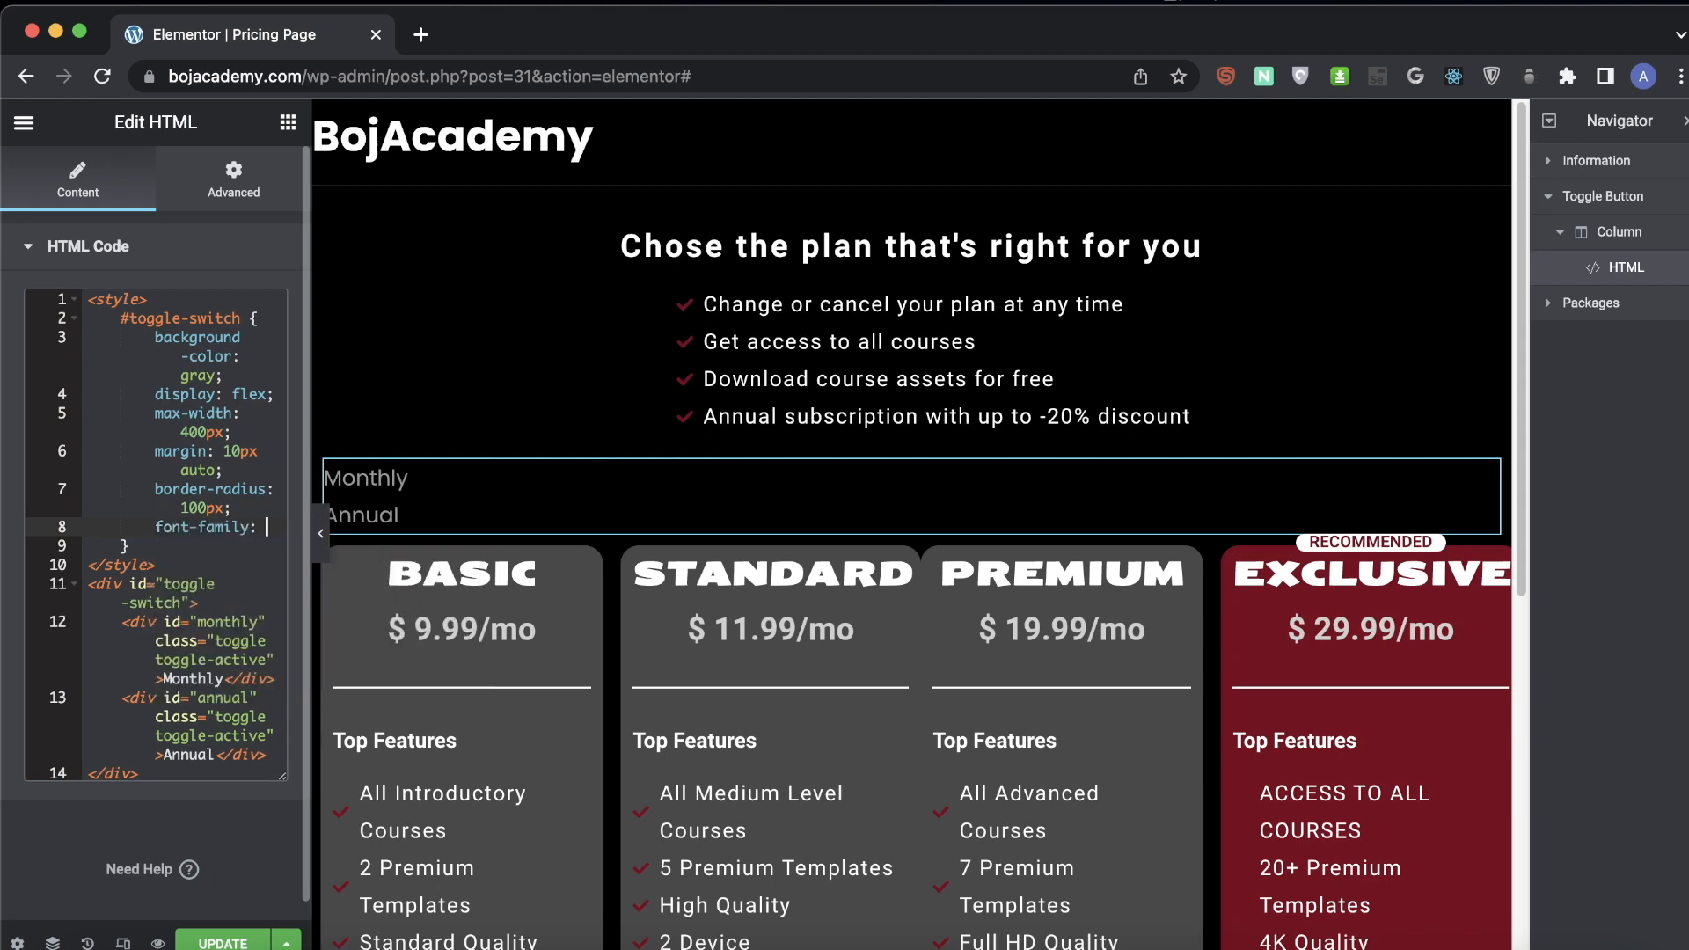
pyautogui.write('Lato')
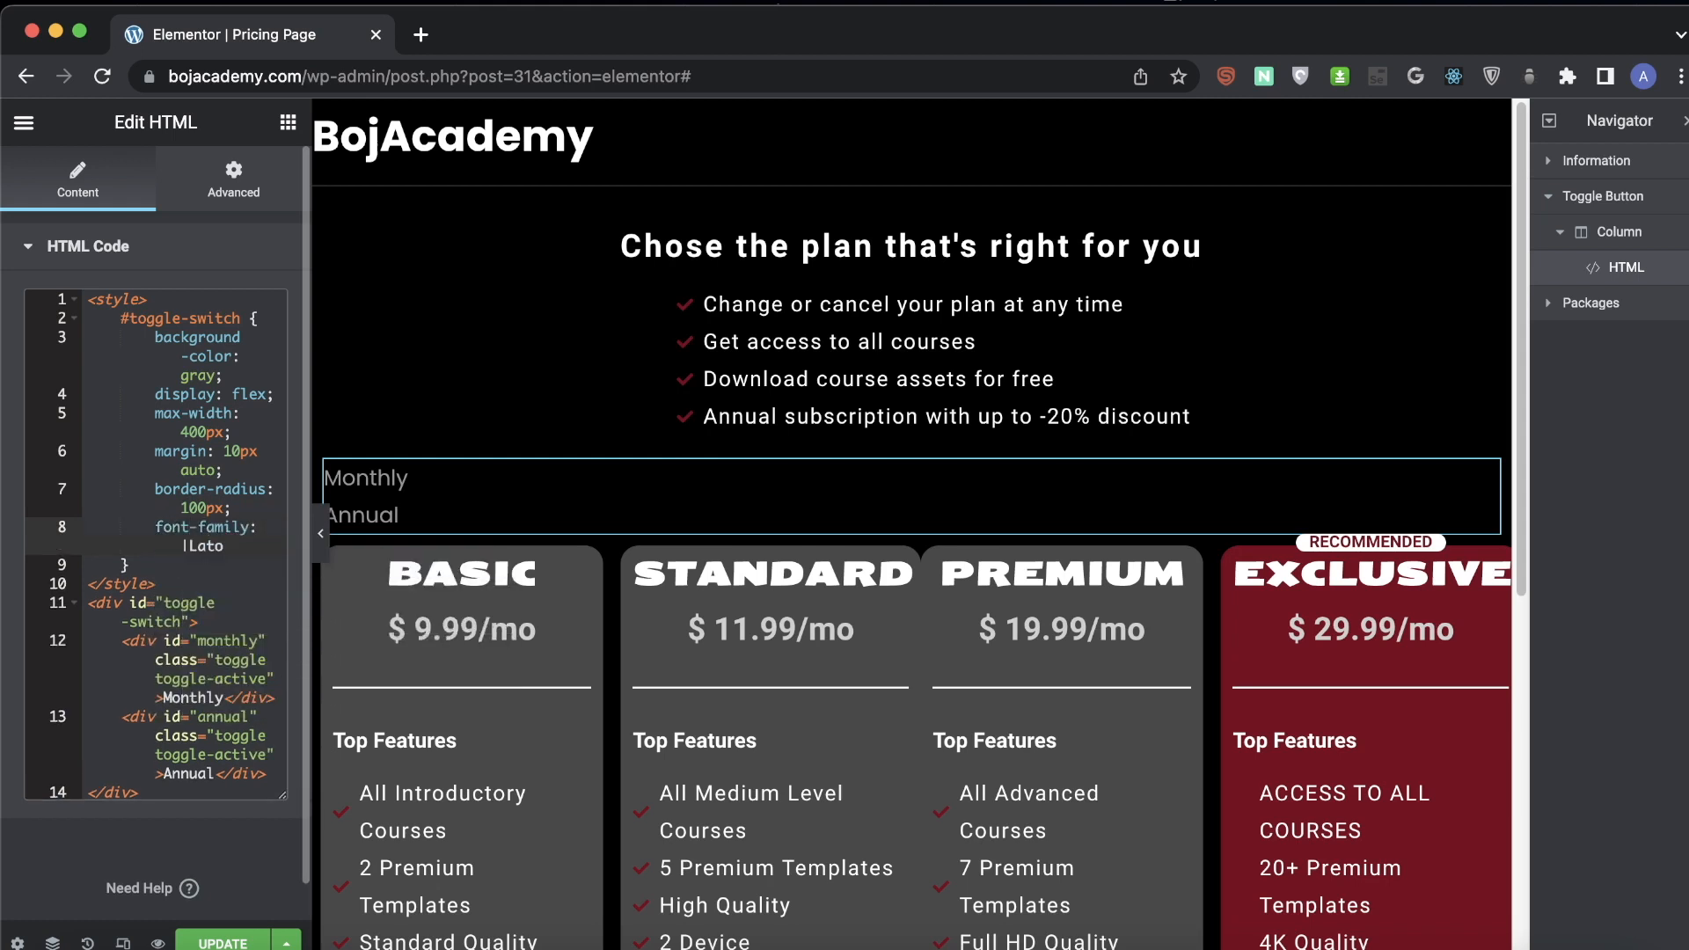
pyautogui.press('BackSpace')
pyautogui.press('BackSpace')
pyautogui.press('BackSpace')
pyautogui.press('BackSpace')
pyautogui.write('"Lato", sans=serif')
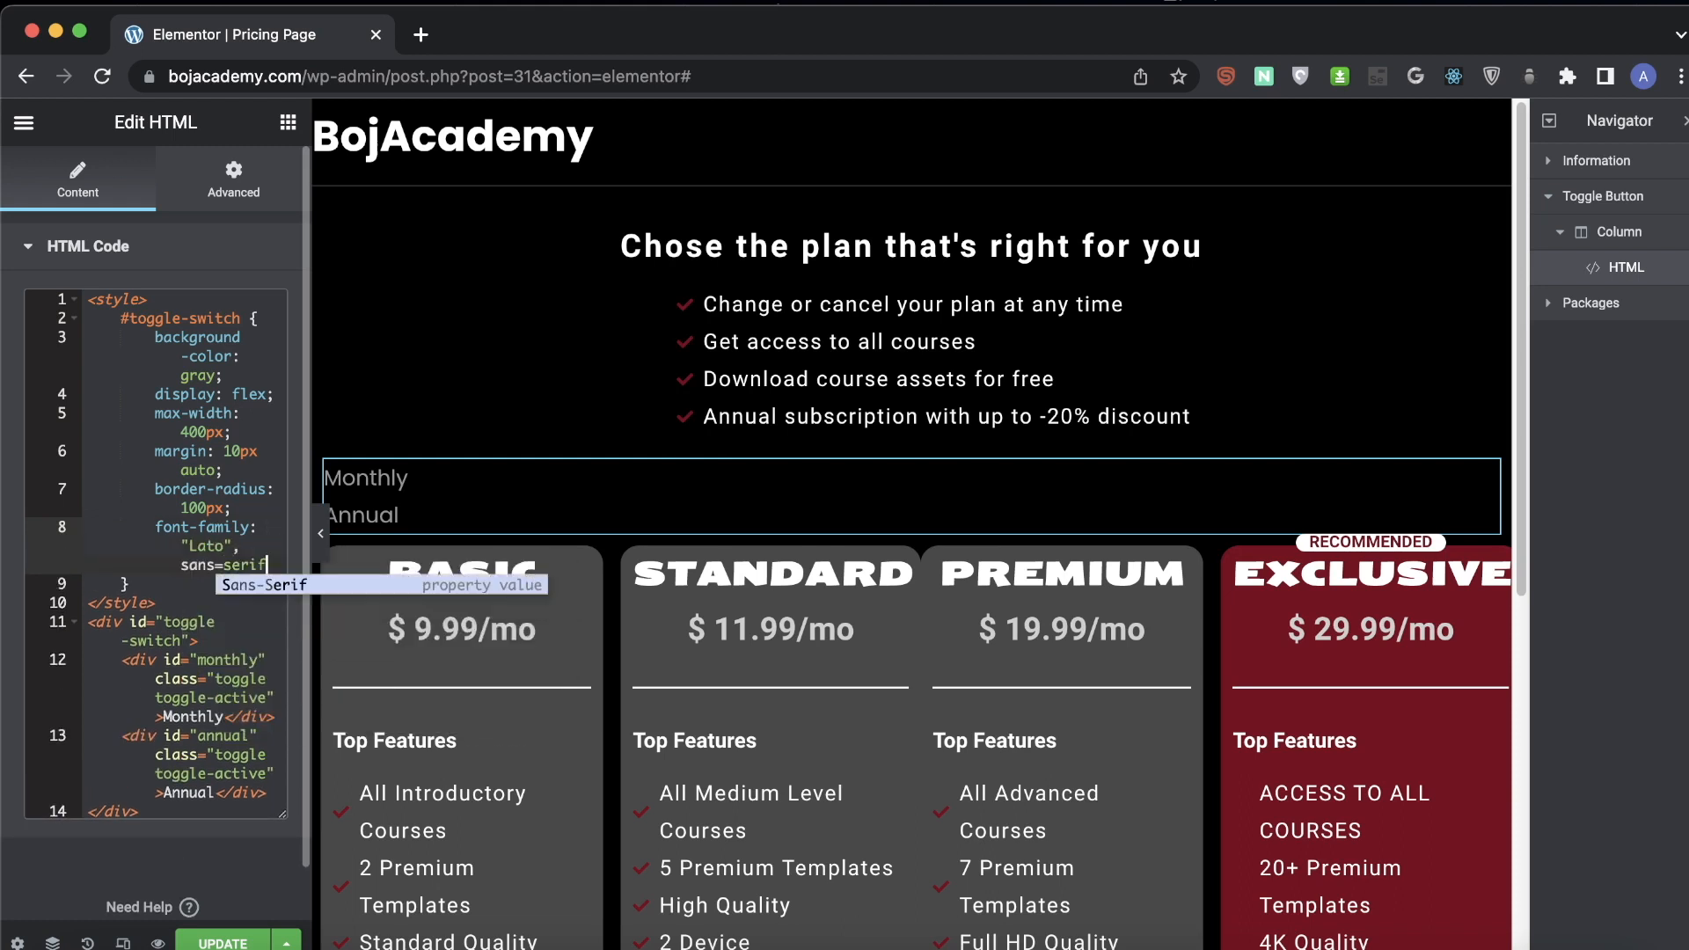
pyautogui.press('Left')
pyautogui.press('Left')
pyautogui.press('Left')
pyautogui.press('Left')
pyautogui.press('Left')
pyautogui.press('BackSpace')
pyautogui.write('-')
pyautogui.press('Right')
pyautogui.press('Right')
pyautogui.press('Right')
pyautogui.press('Right')
pyautogui.press('Right')
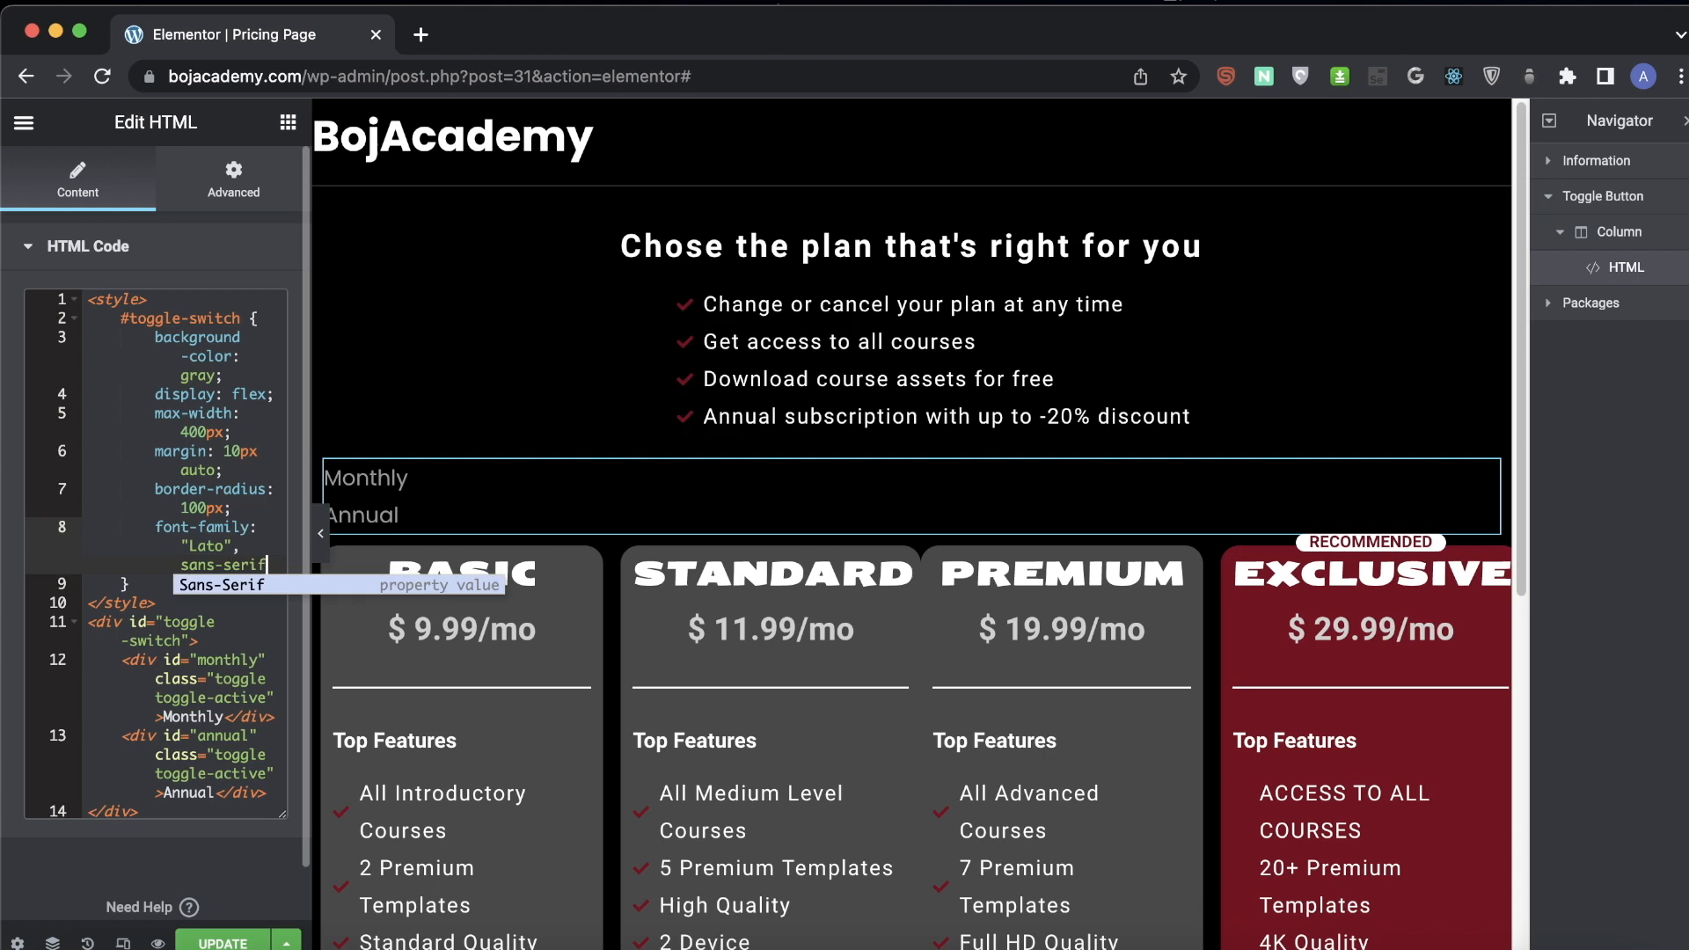
pyautogui.write('!important')
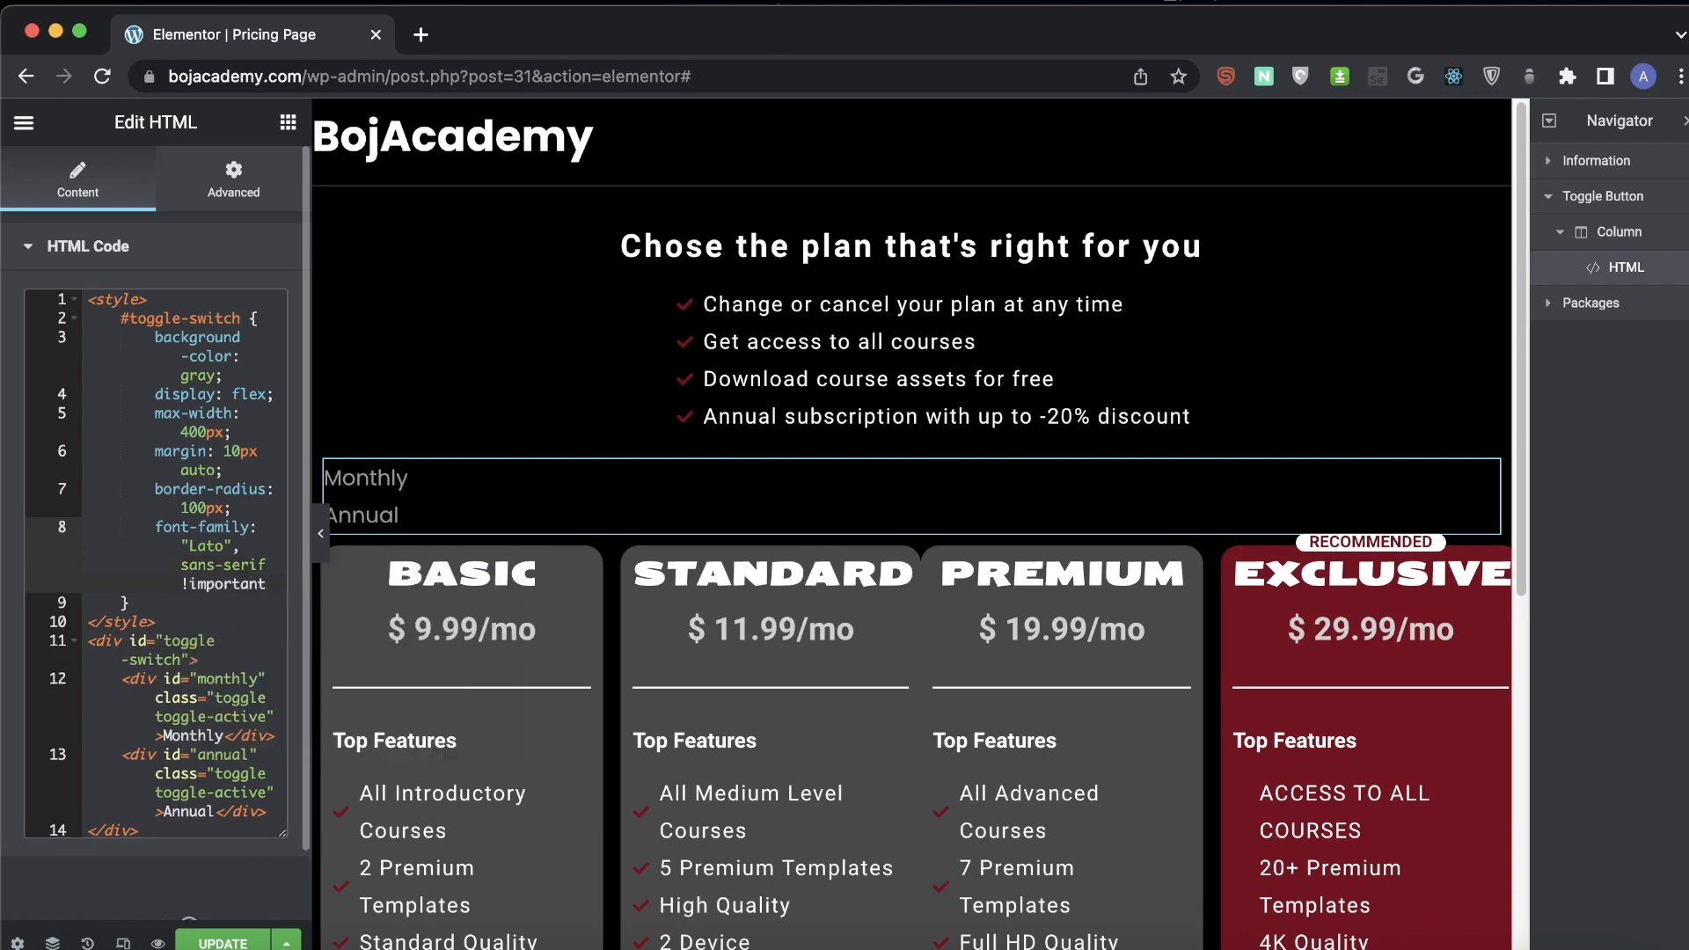
pyautogui.write(';')
pyautogui.press('Return')
# - Set the #toggle-switch rule's font-size to 16px
pyautogui.write('fon=t')
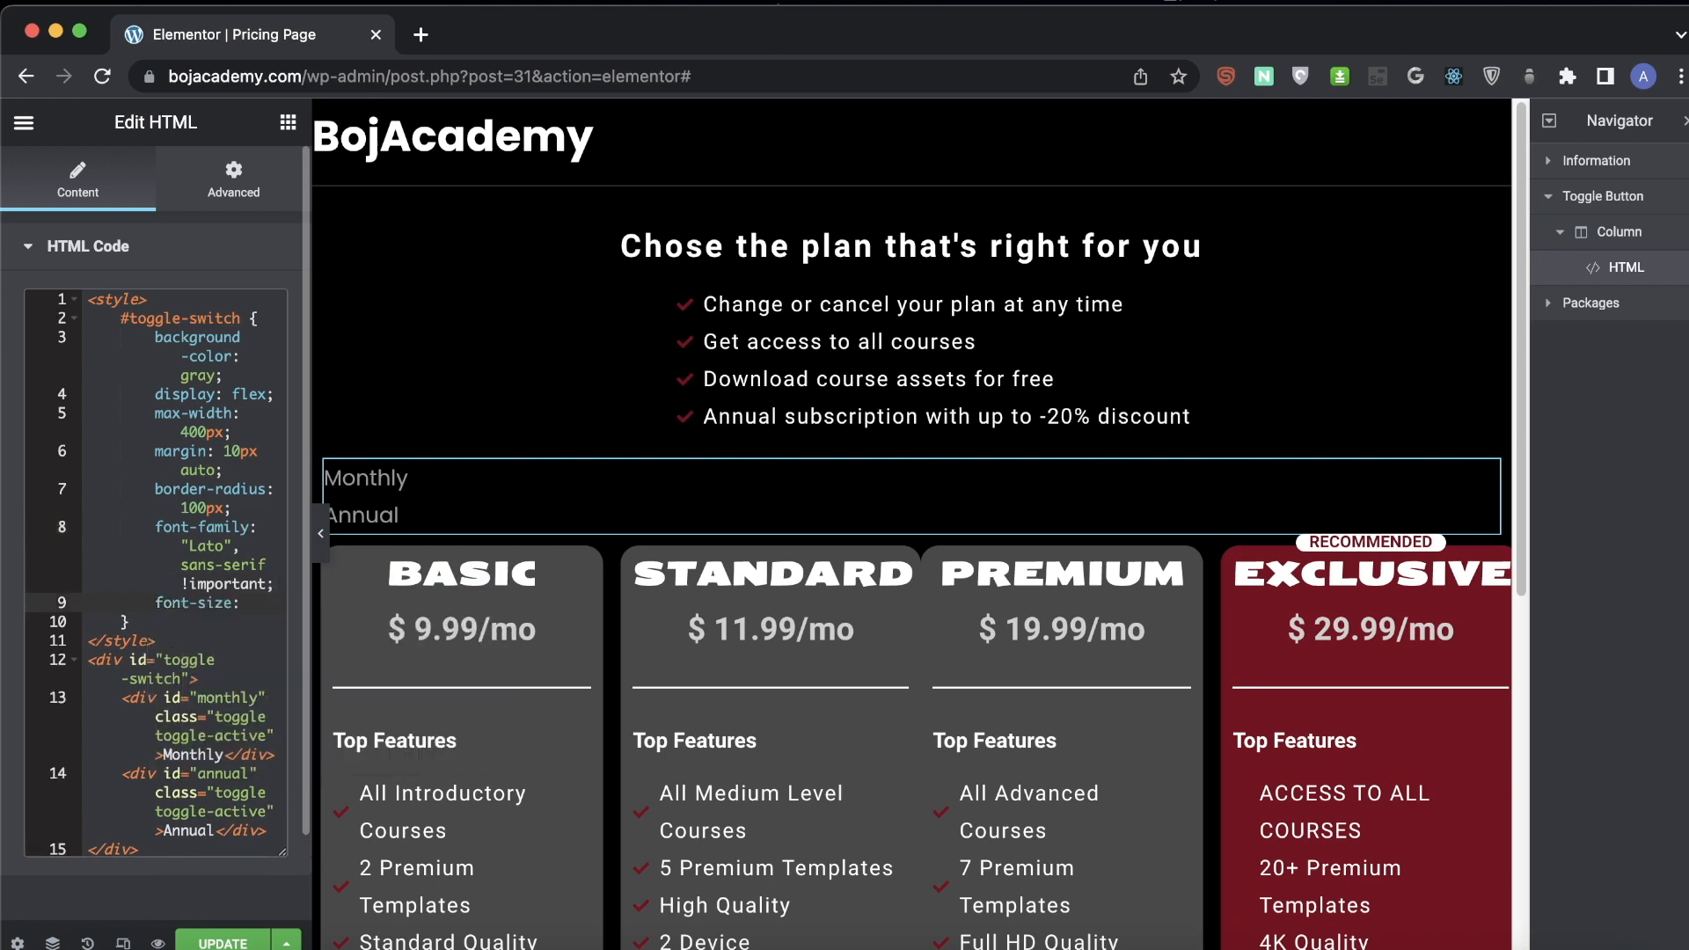
pyautogui.write('16px;')
pyautogui.press('Return')
# - Add padding of 5px and a margin-bottom of 20px to the #toggle-switch rule
pyautogui.write('padd')
pyautogui.press('Return')
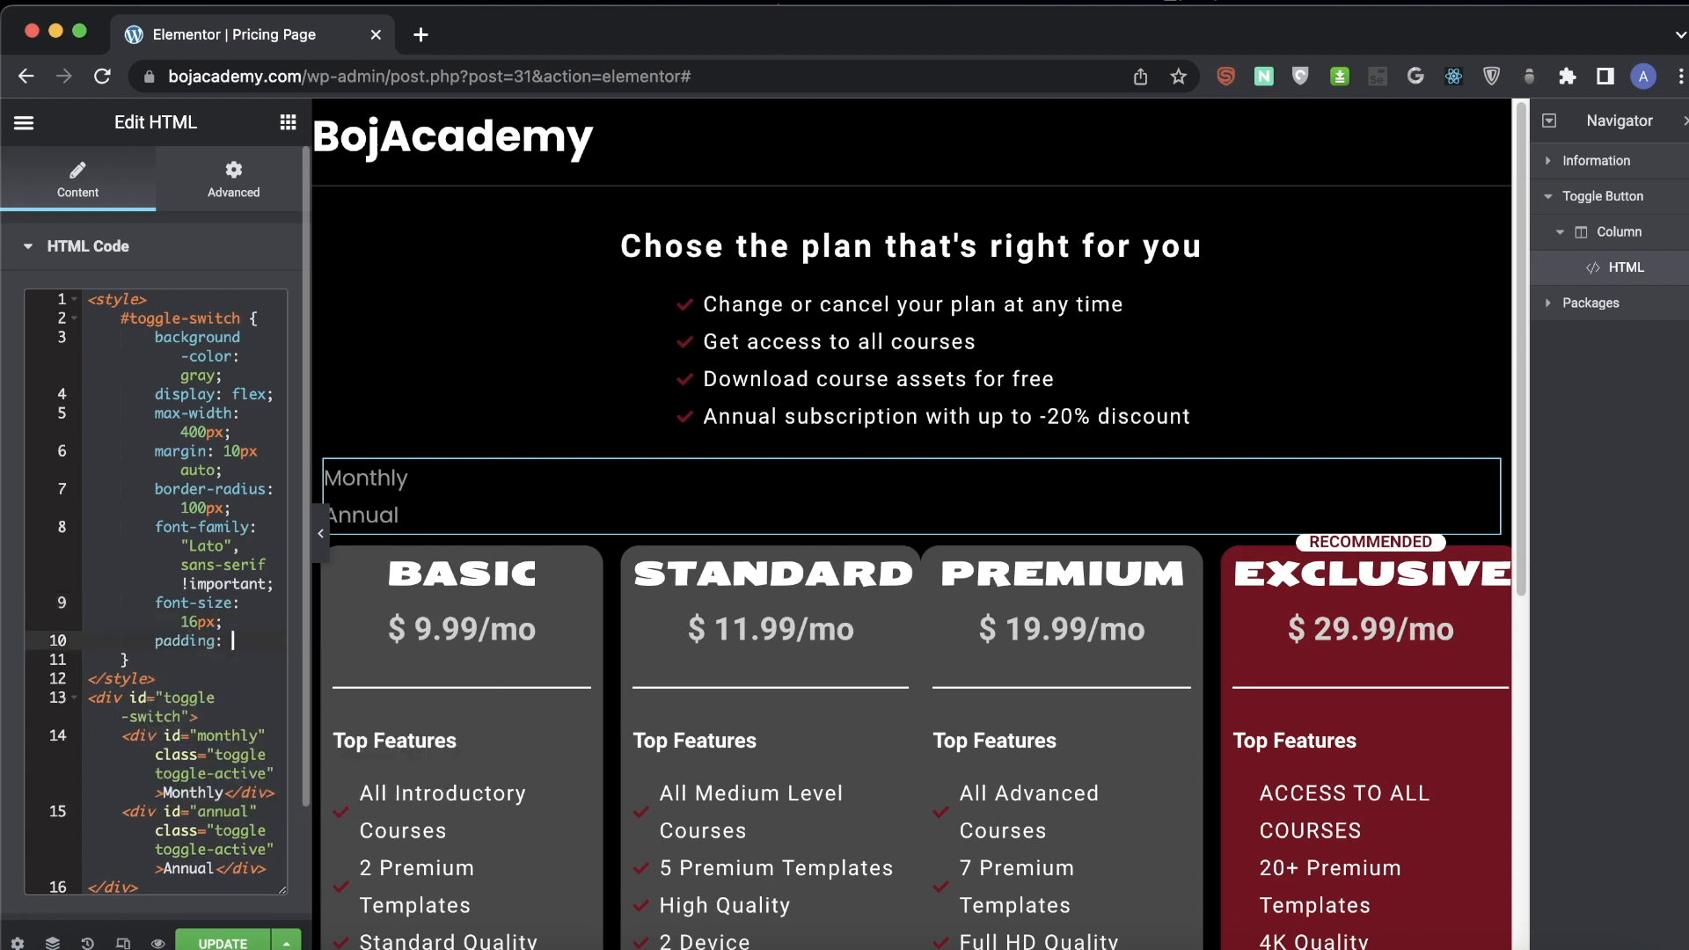
pyautogui.write("5px';")
pyautogui.press('Return')
pyautogui.write('margin-bottom: 20px;')
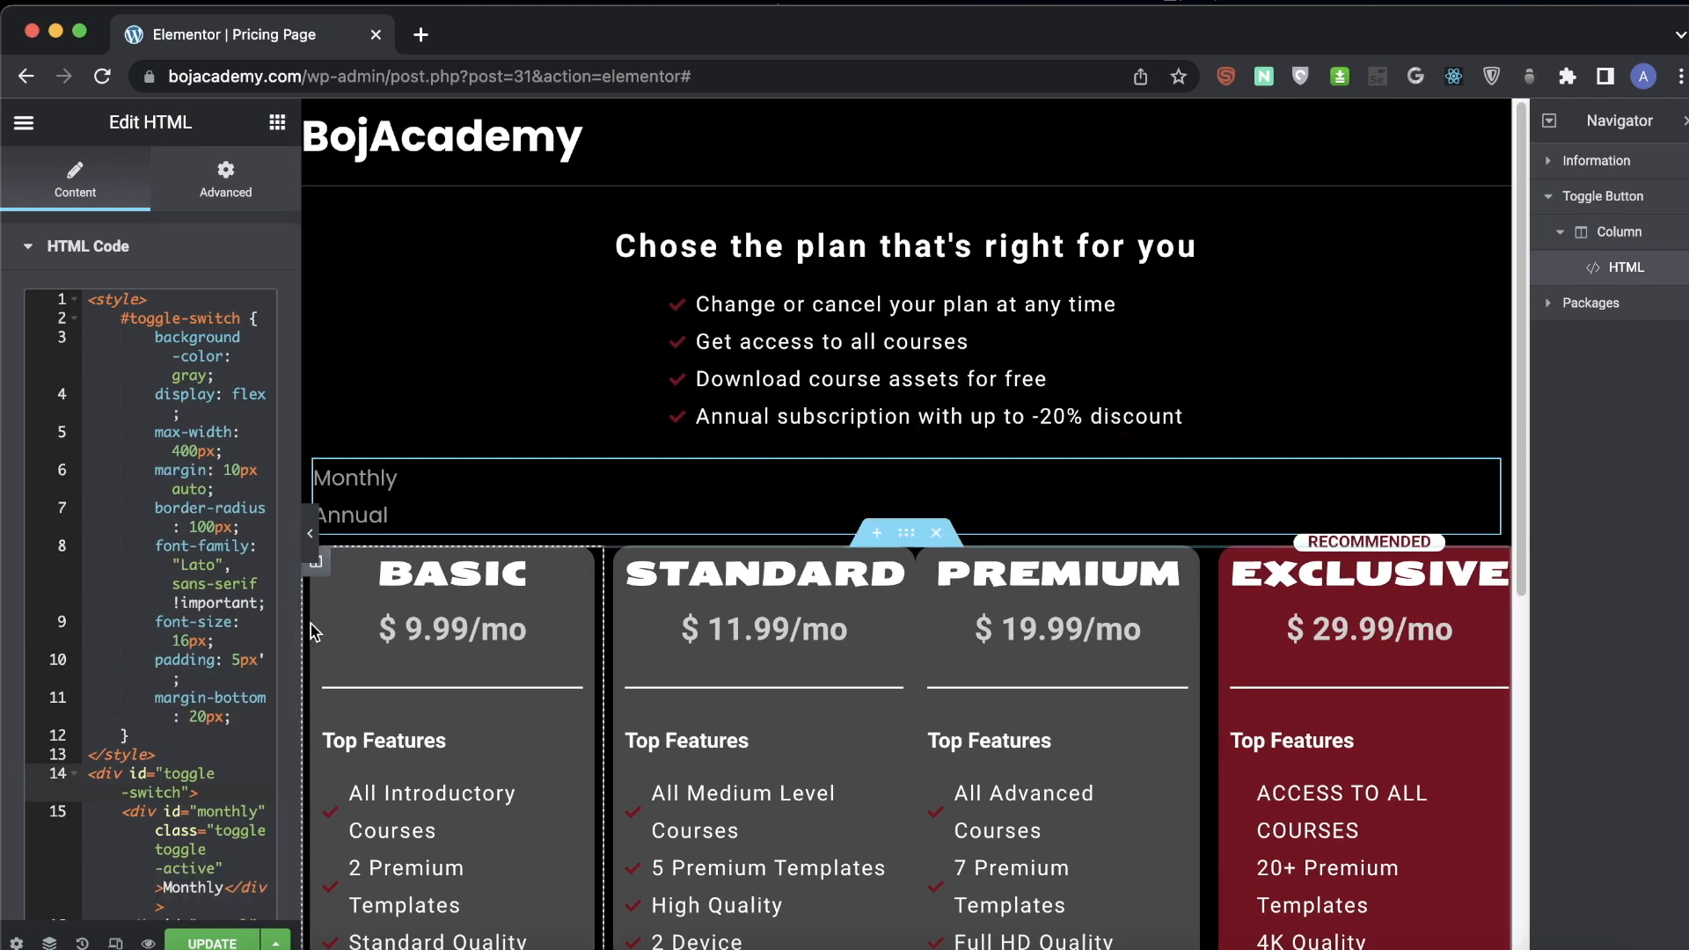
# - Widen the editing panel and remove the stray space from the outer div's id so it reads "toggle-switch"
pyautogui.moveTo(304, 636); pyautogui.dragTo(421, 623)
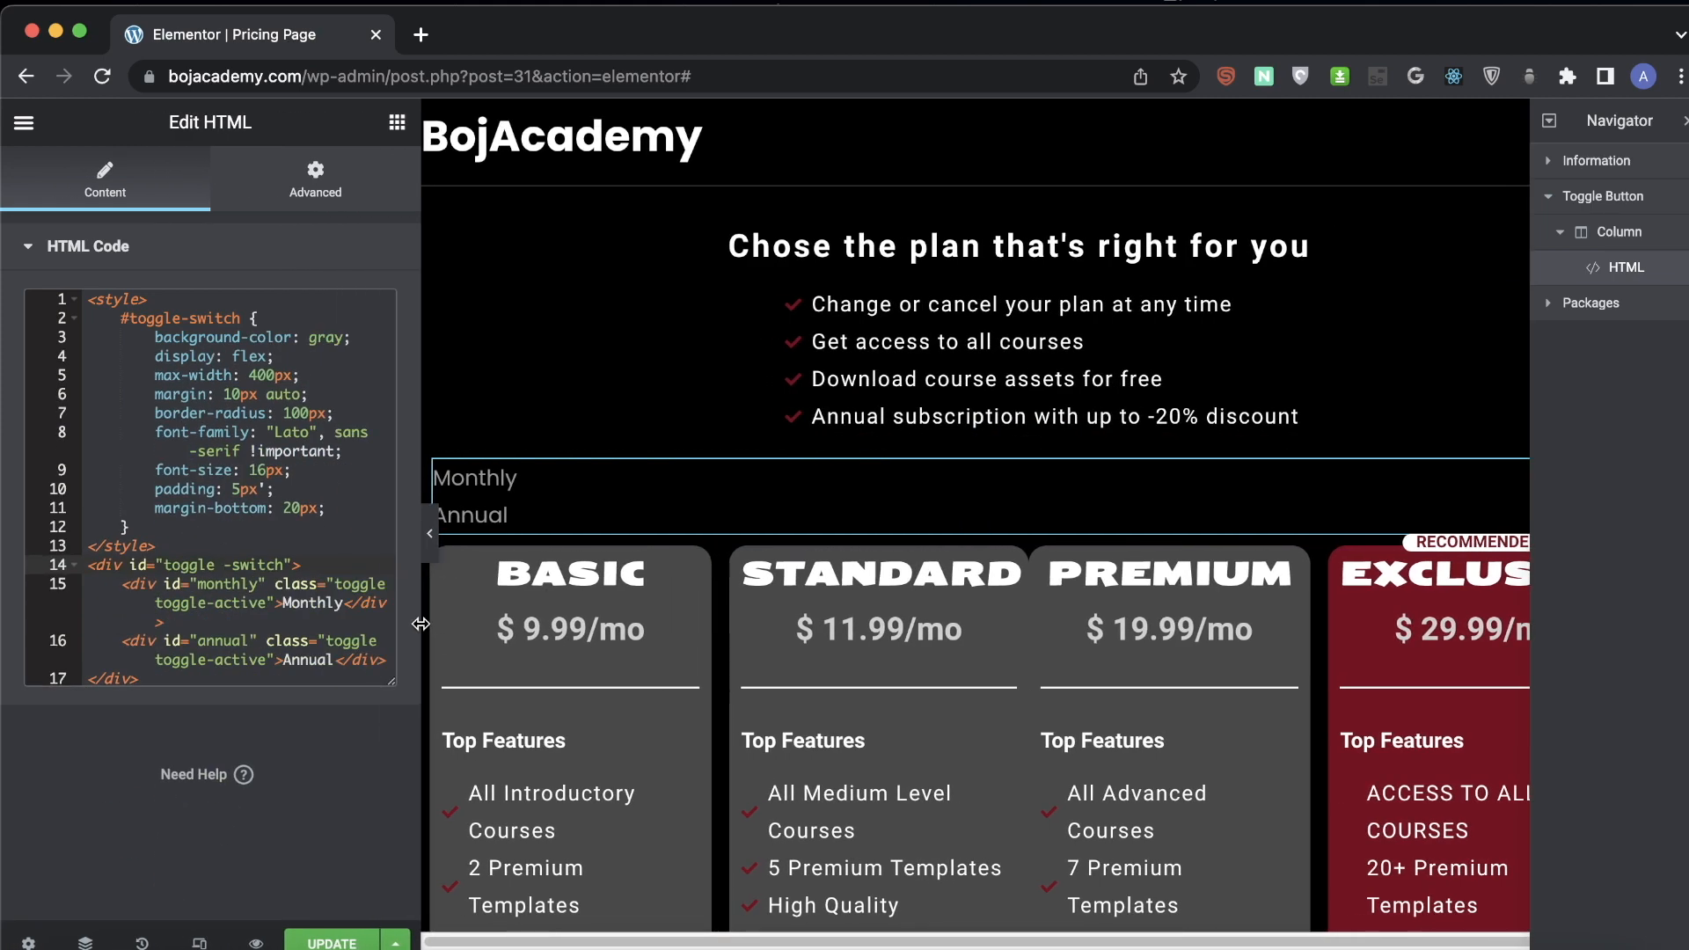
pyautogui.click(224, 564)
pyautogui.press('BackSpace')
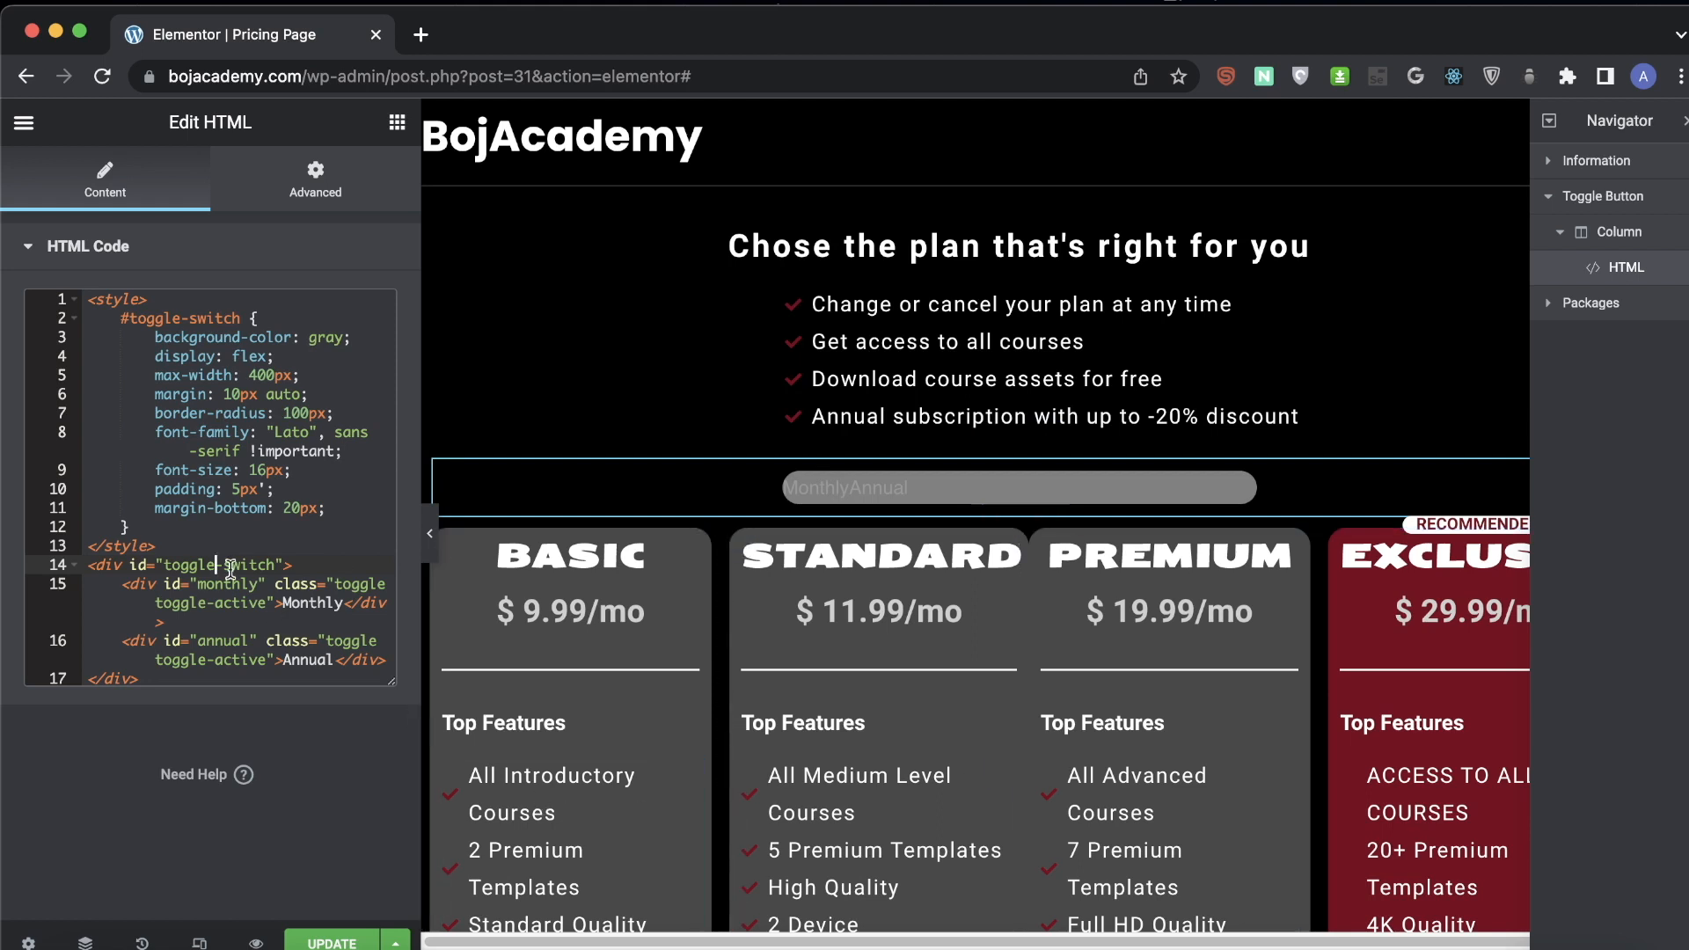
# - Start an empty .toggle rule after the #toggle-switch rule, leaving a blank line between them
pyautogui.click(228, 524)
pyautogui.press('Return')
pyautogui.press('Return')
pyautogui.write('.toggle ')
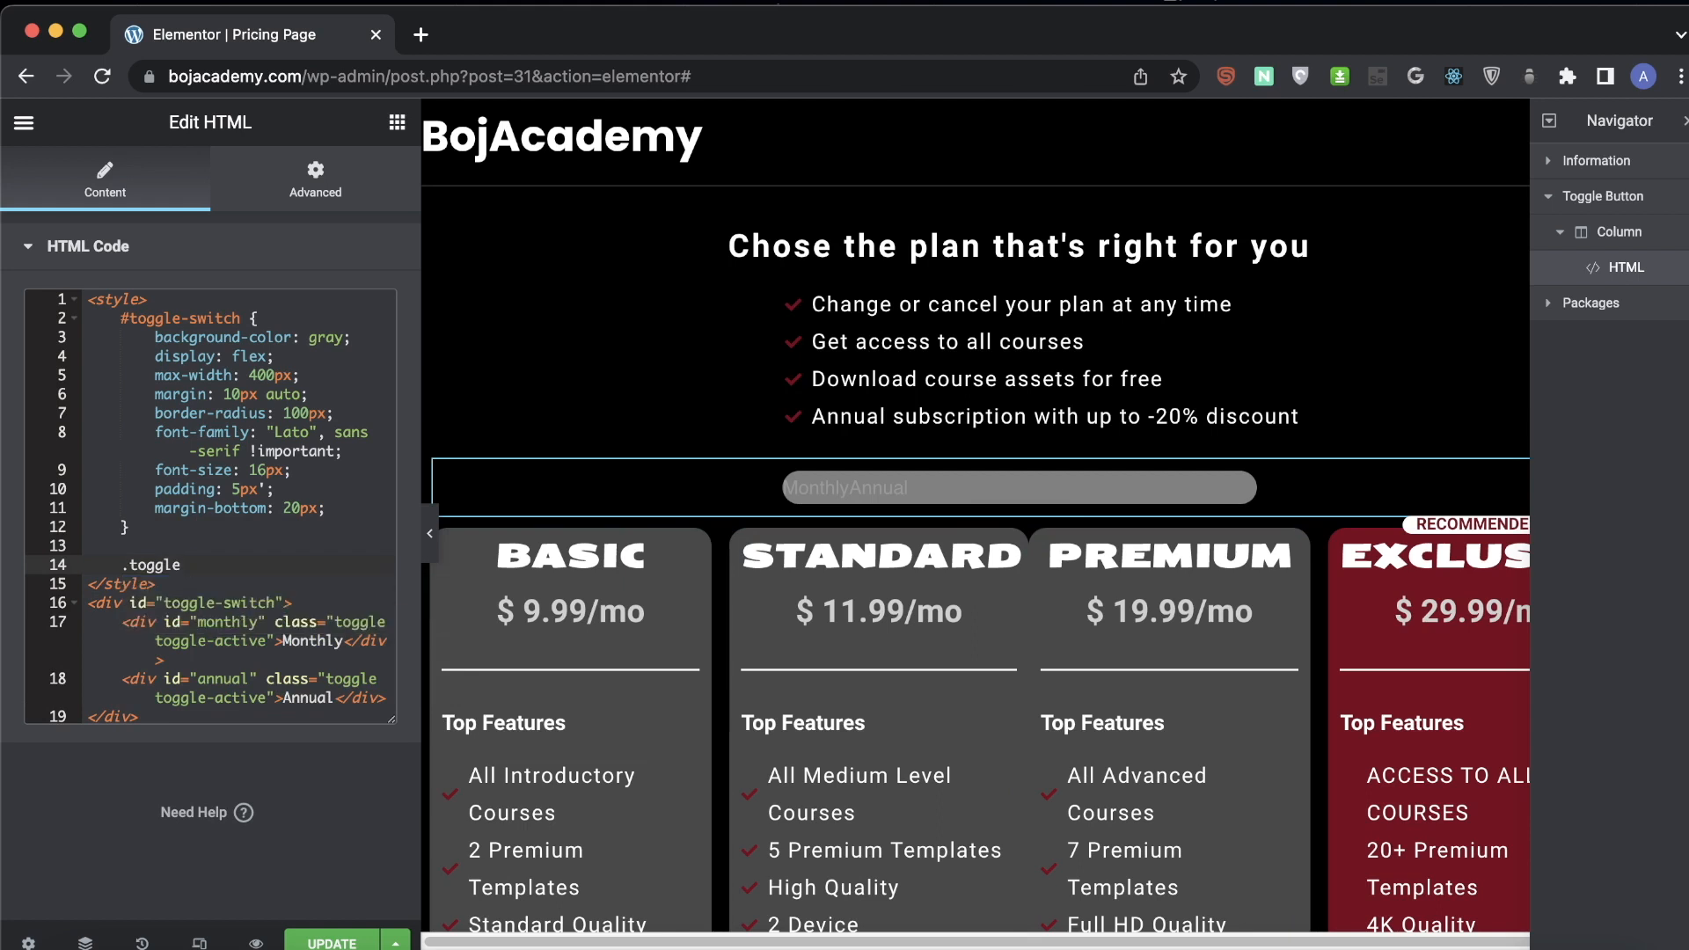
pyautogui.write('{')
pyautogui.press('Return')
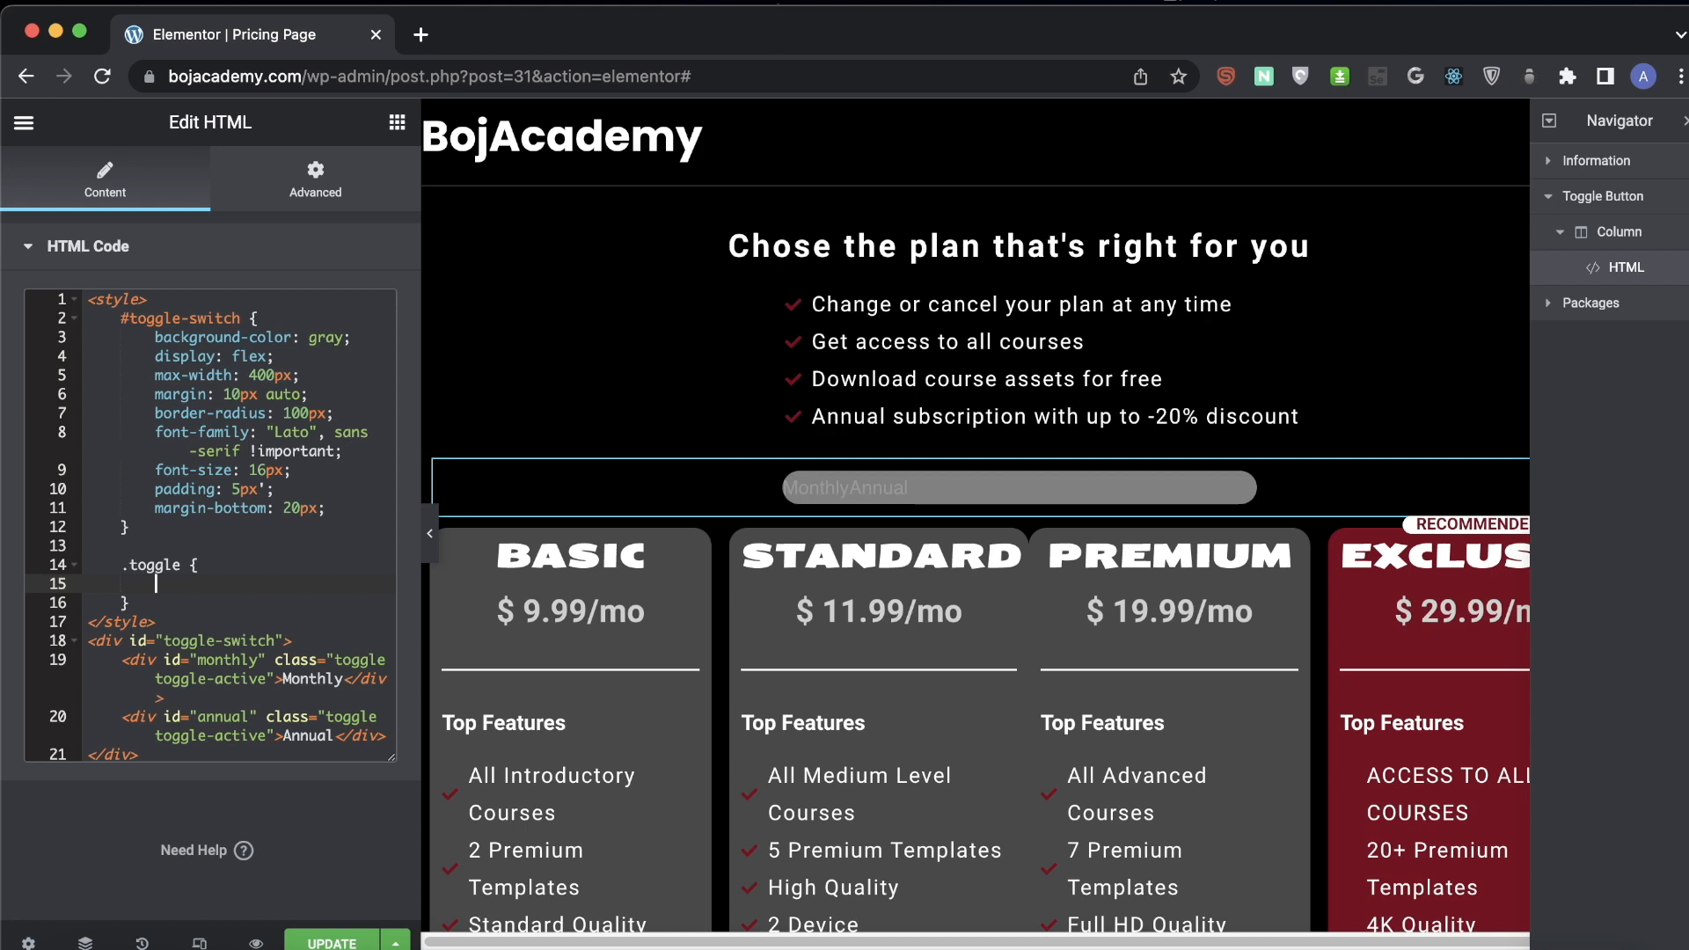
# - Set the padding in the .toggle rule to 10px 20px
pyautogui.write('padding: 10')
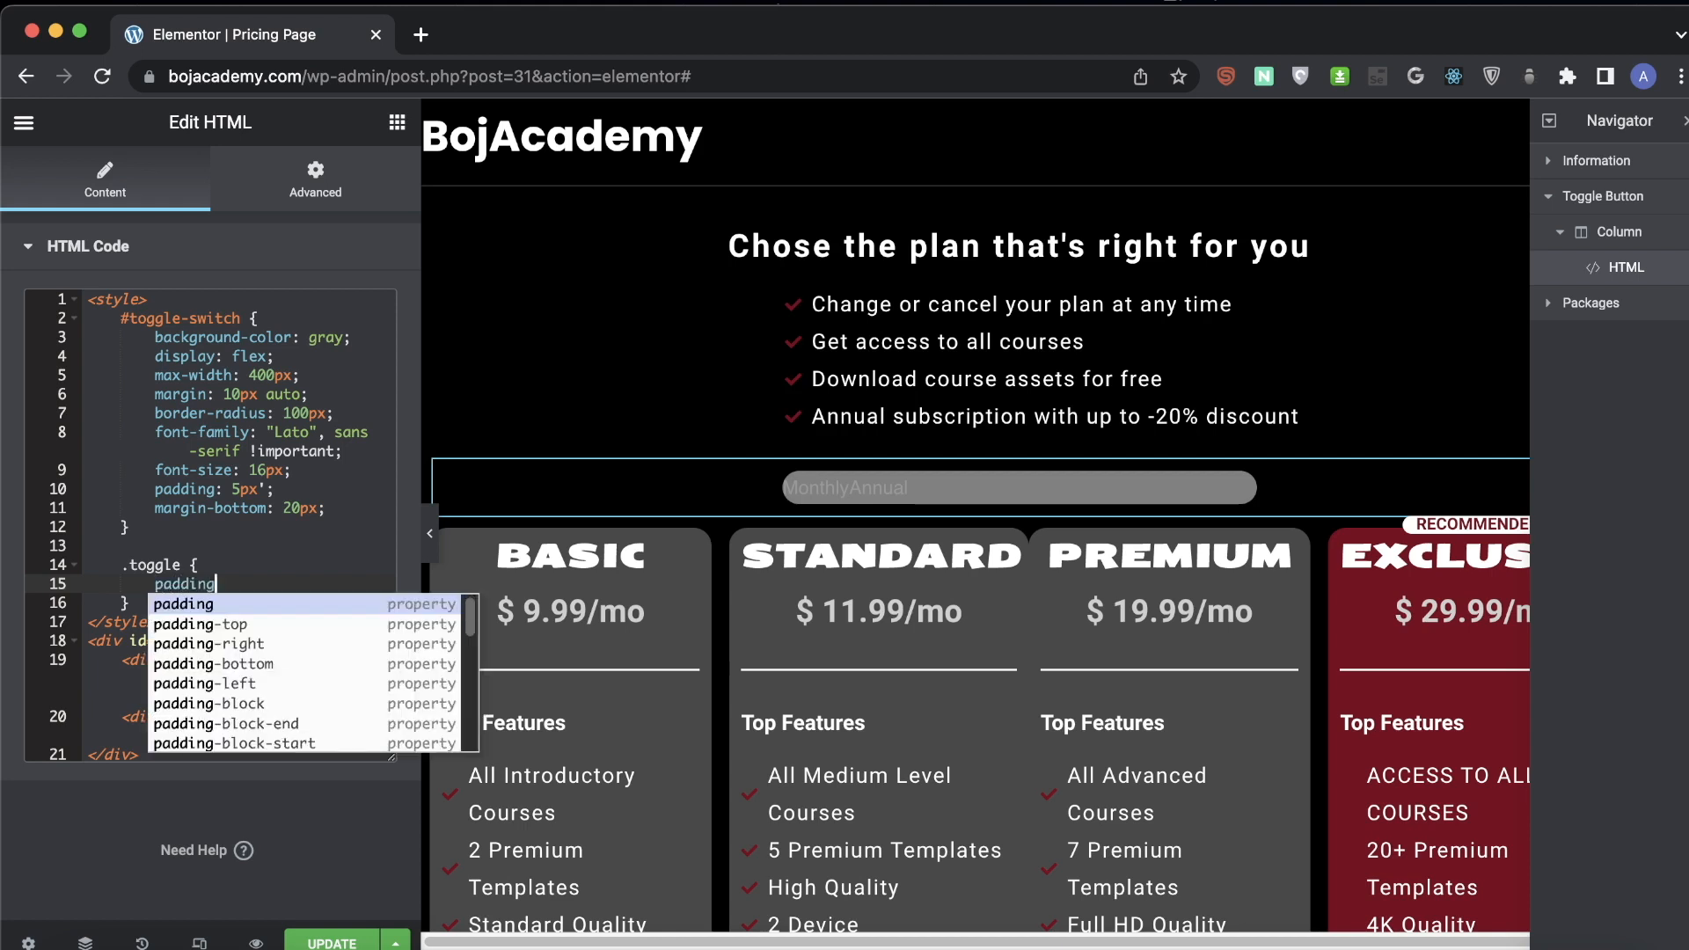
pyautogui.press('Down')
pyautogui.press('Return')
pyautogui.write('20')
pyautogui.press('Return')
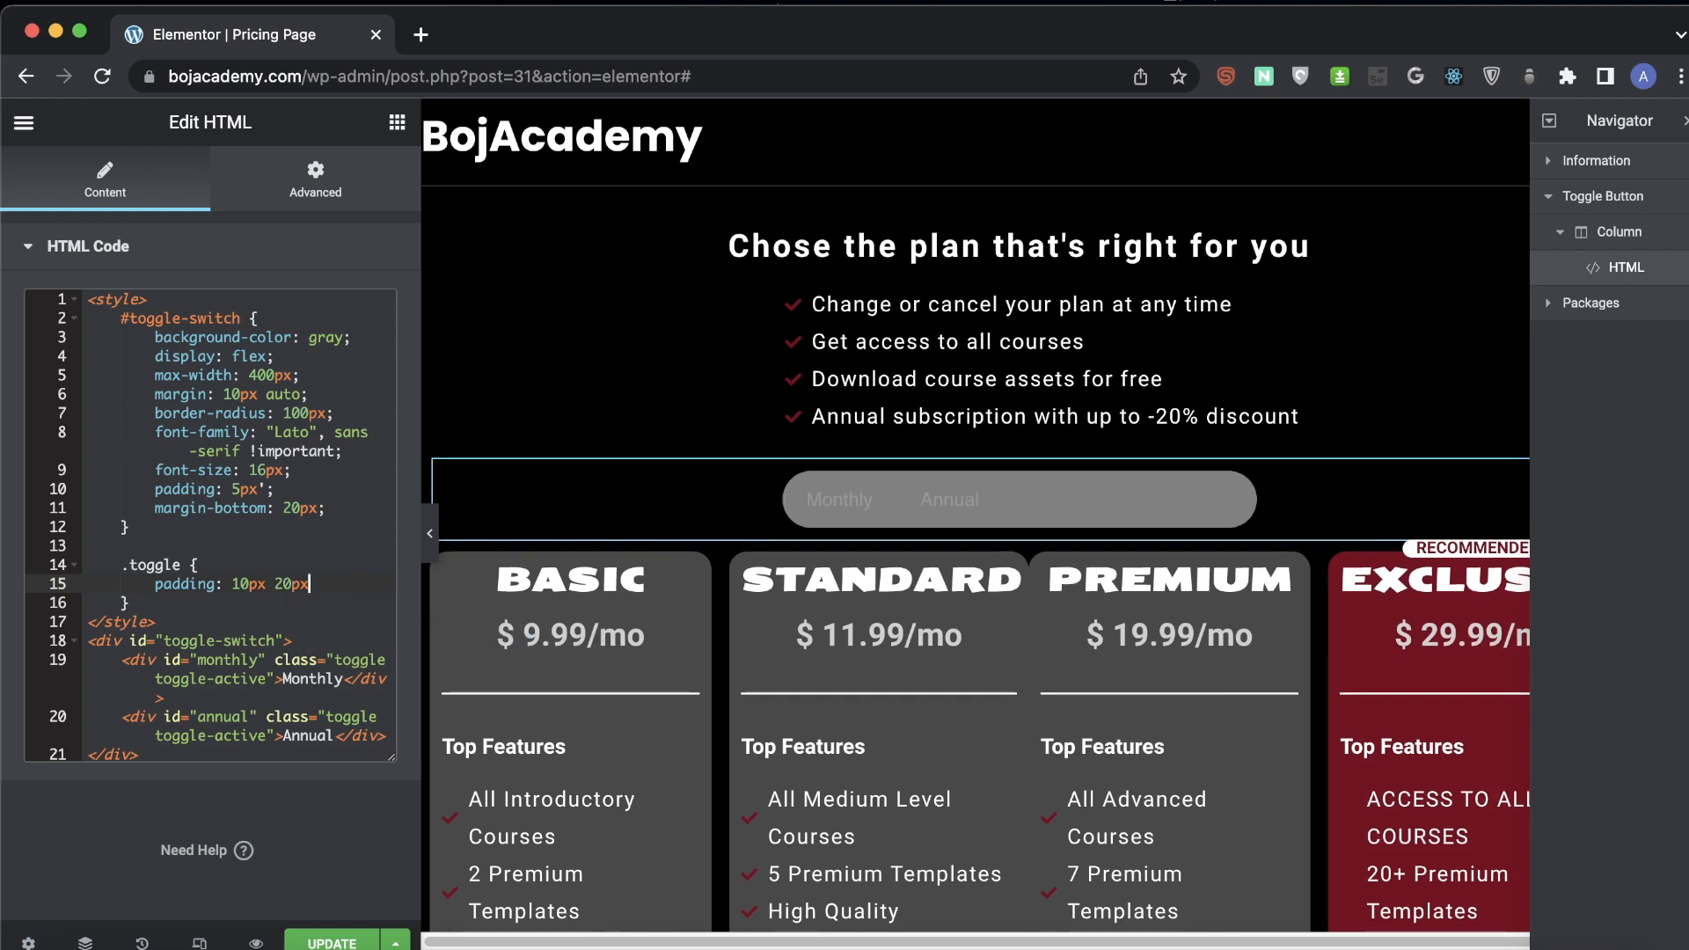
pyautogui.write("'")
pyautogui.press('Return')
# - Add border-radius: 100px and cursor: pointer to the .toggle rule
pyautogui.write('border')
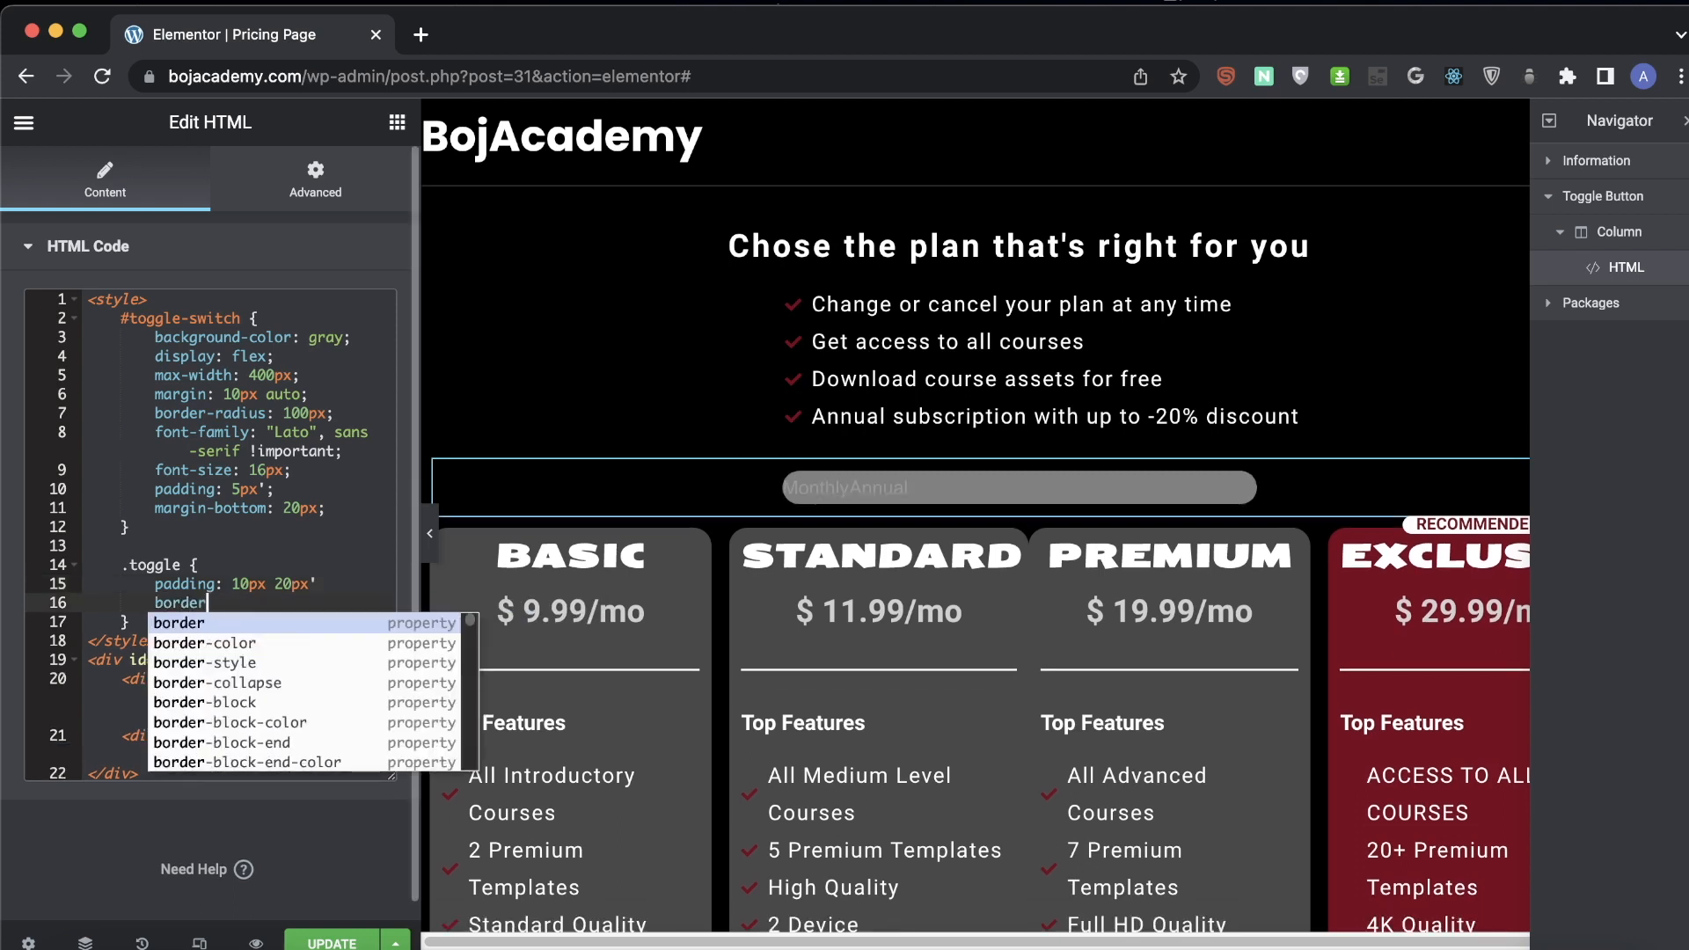
pyautogui.write('-radius: 100')
pyautogui.press('Return')
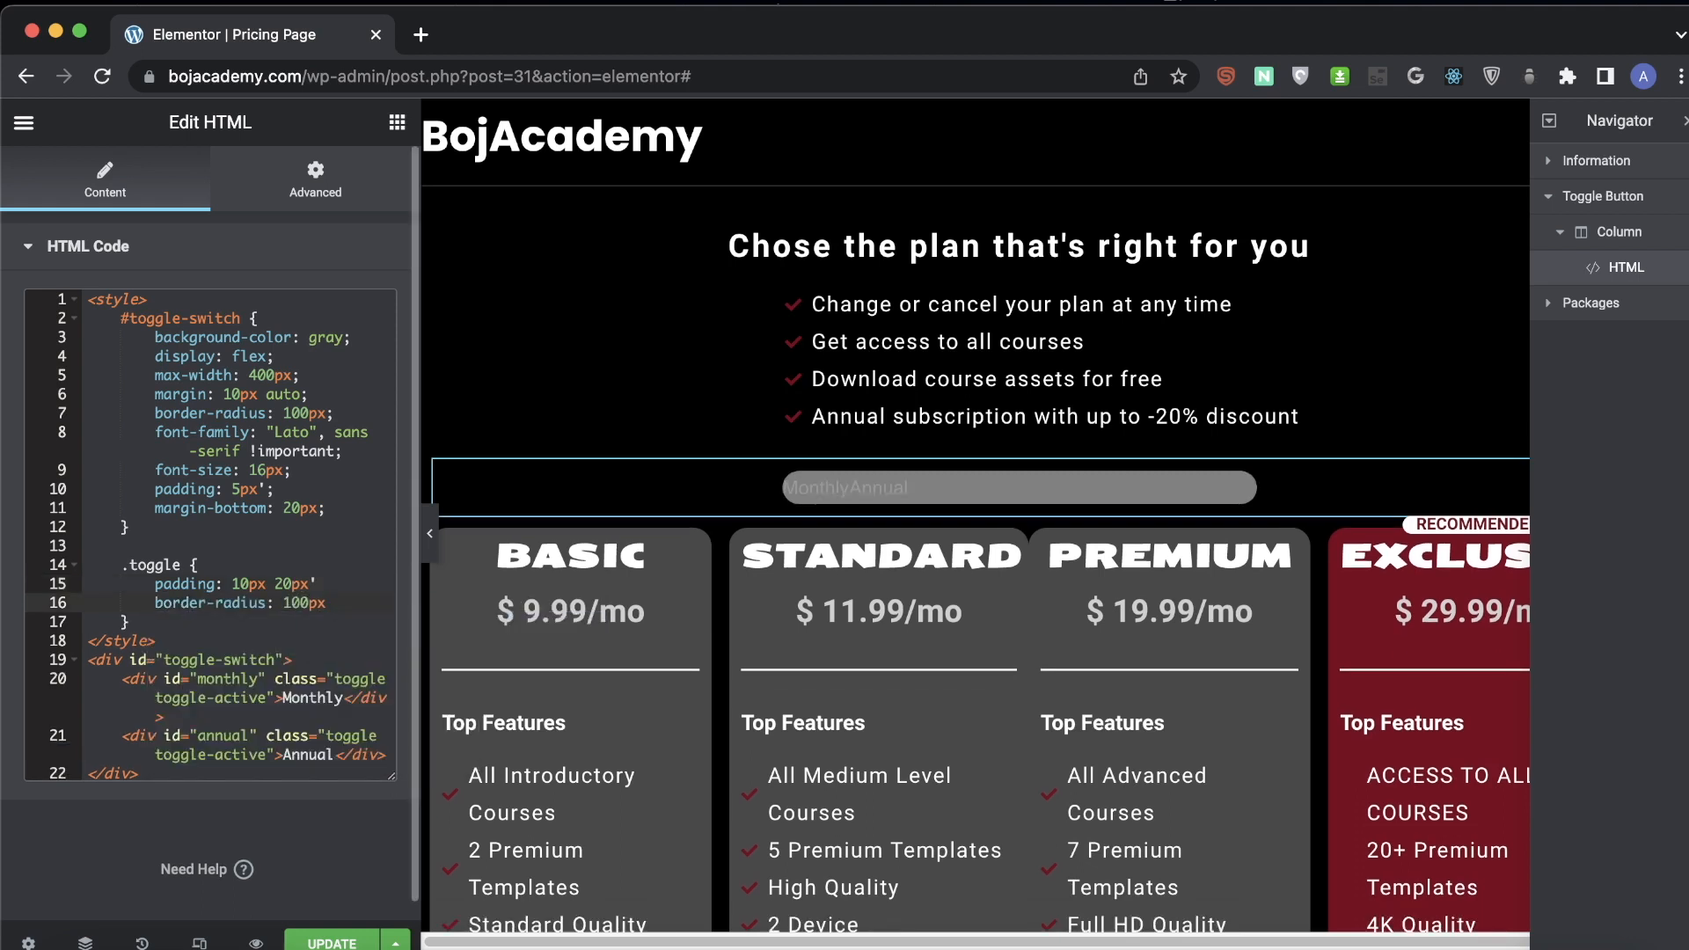
pyautogui.write(';')
pyautogui.press('Return')
pyautogui.write('cursor: ')
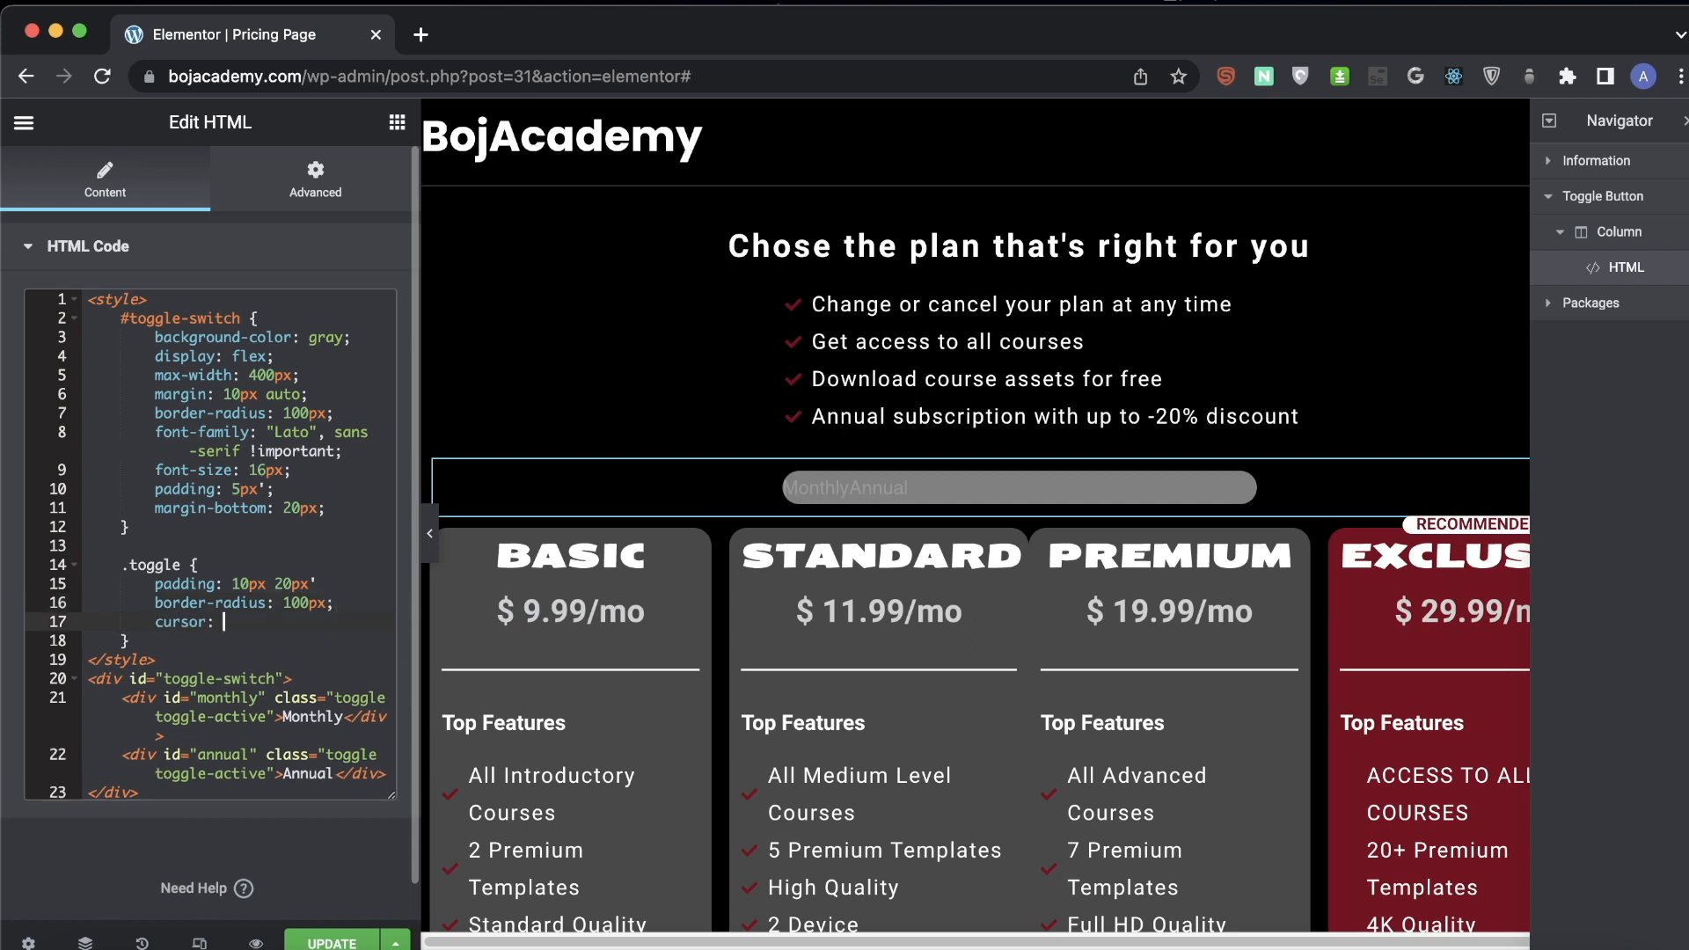
pyautogui.write('pointer;')
pyautogui.press('Return')
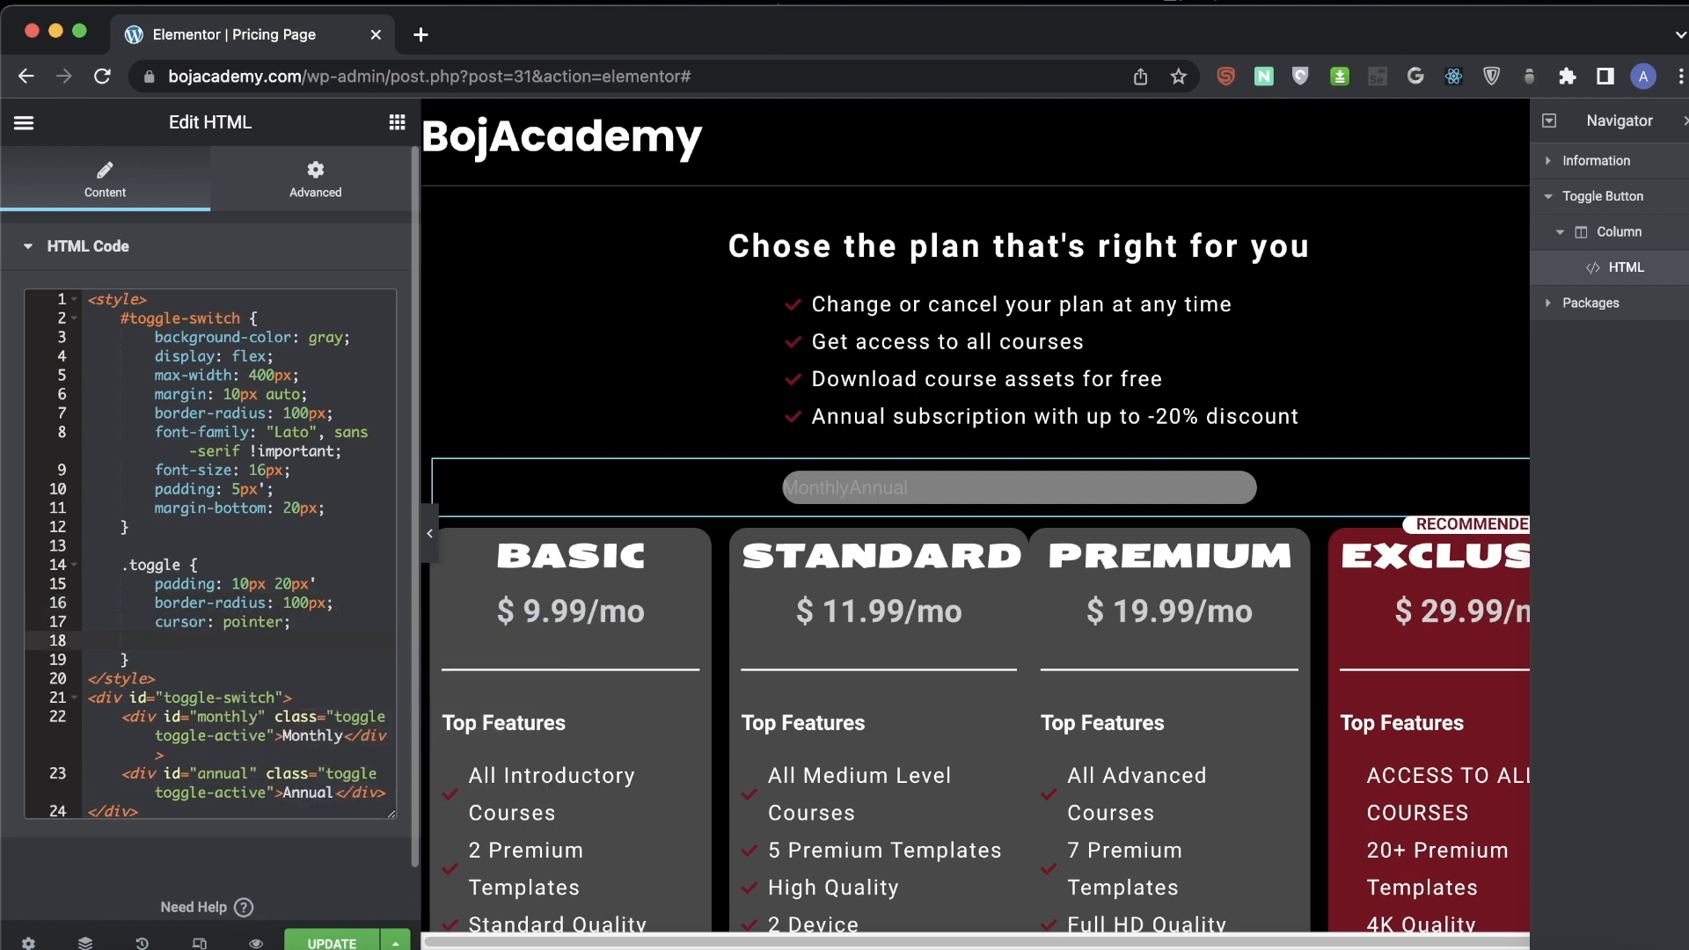
# - Add flex-grow: 1 and font-weight: bold to the .toggle rule
pyautogui.write('flex-grow: 1;')
pyautogui.press('Return')
pyautogui.write('fon')
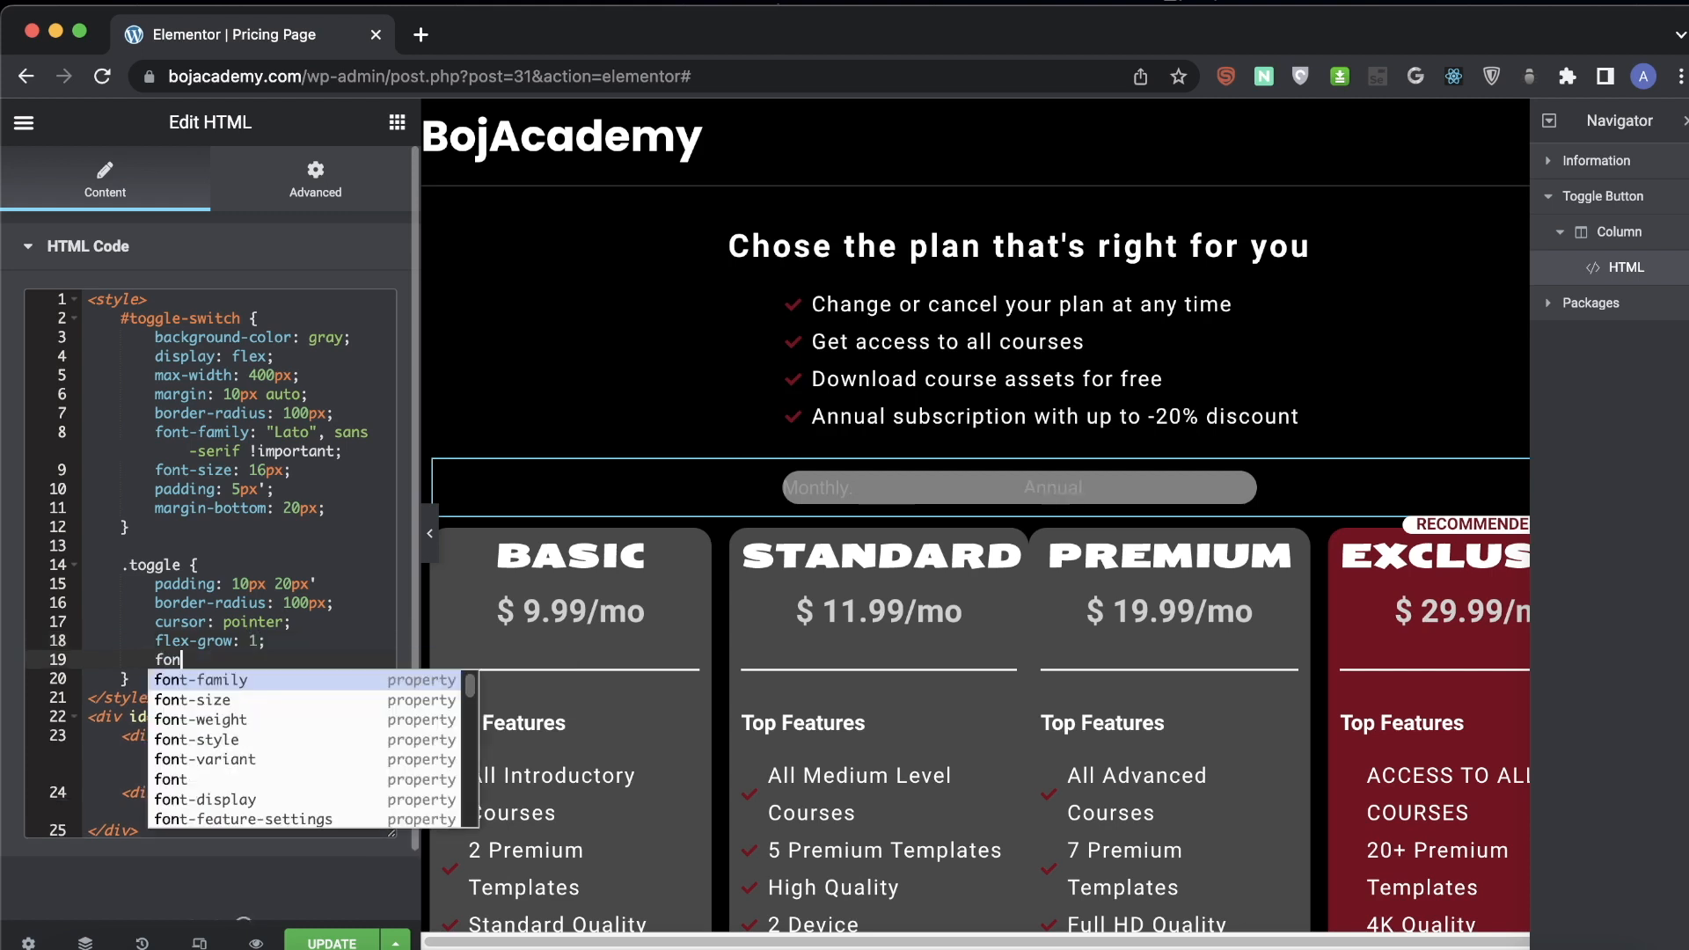
pyautogui.press('Down')
pyautogui.press('Down')
pyautogui.press('Return')
pyautogui.write('bo')
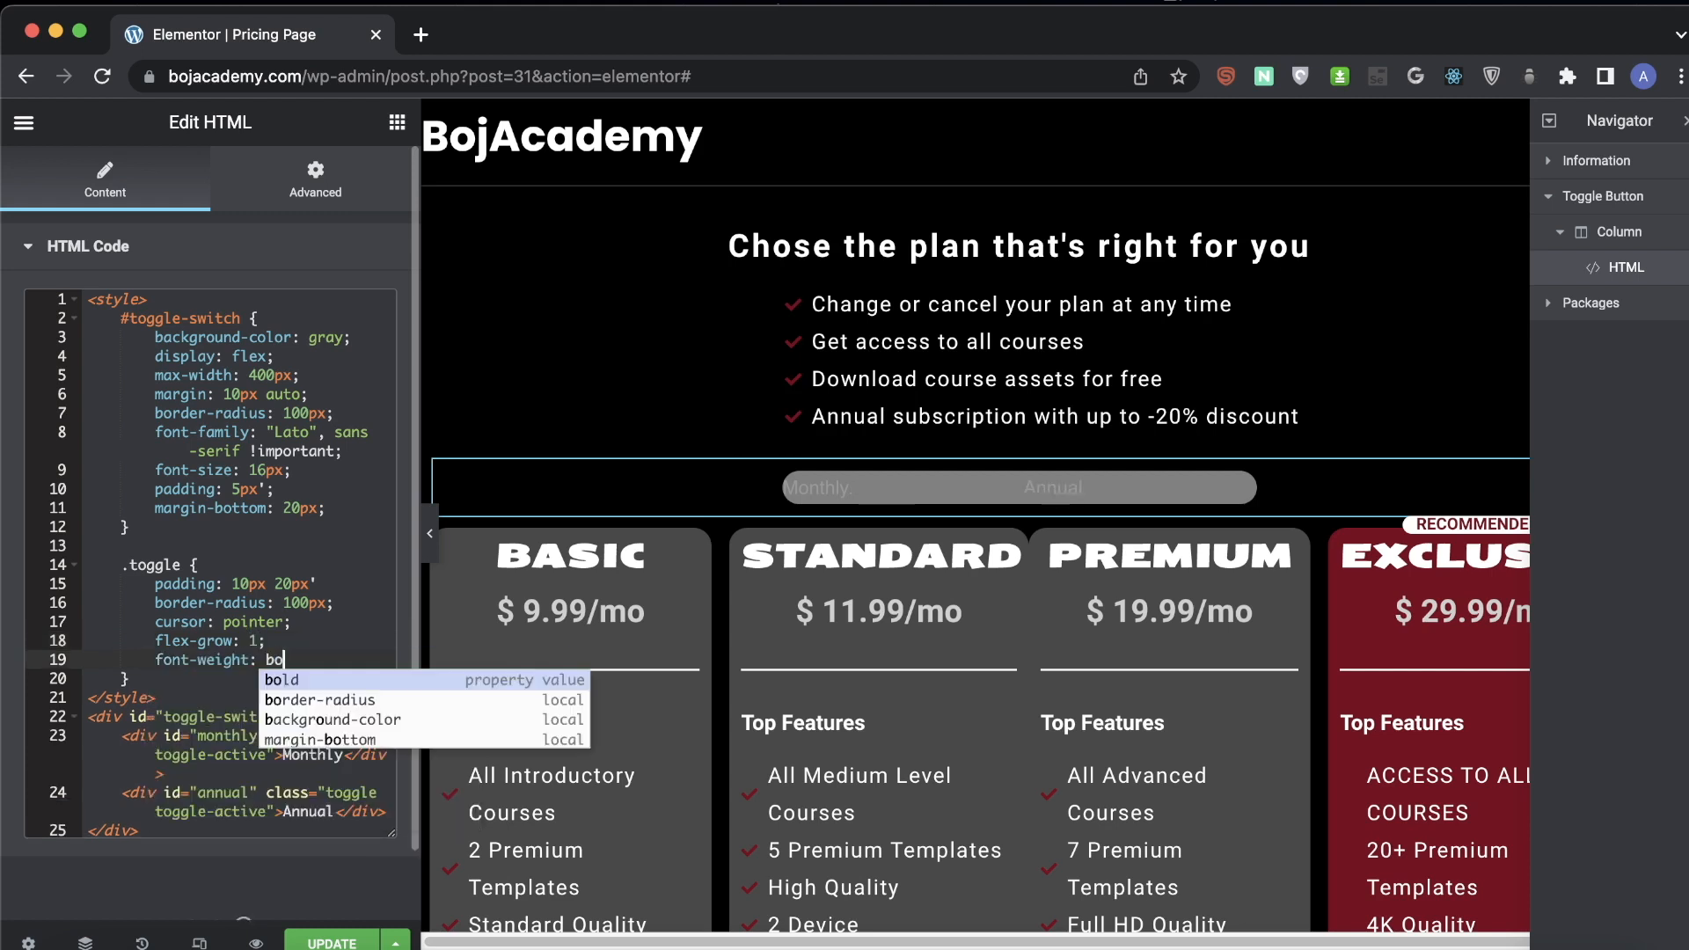
pyautogui.write('ld;')
# - Add text-align: center and color: black to the .toggle rule
pyautogui.press('Return')
pyautogui.write('te')
pyautogui.press('Down')
pyautogui.press('Return')
pyautogui.write('center')
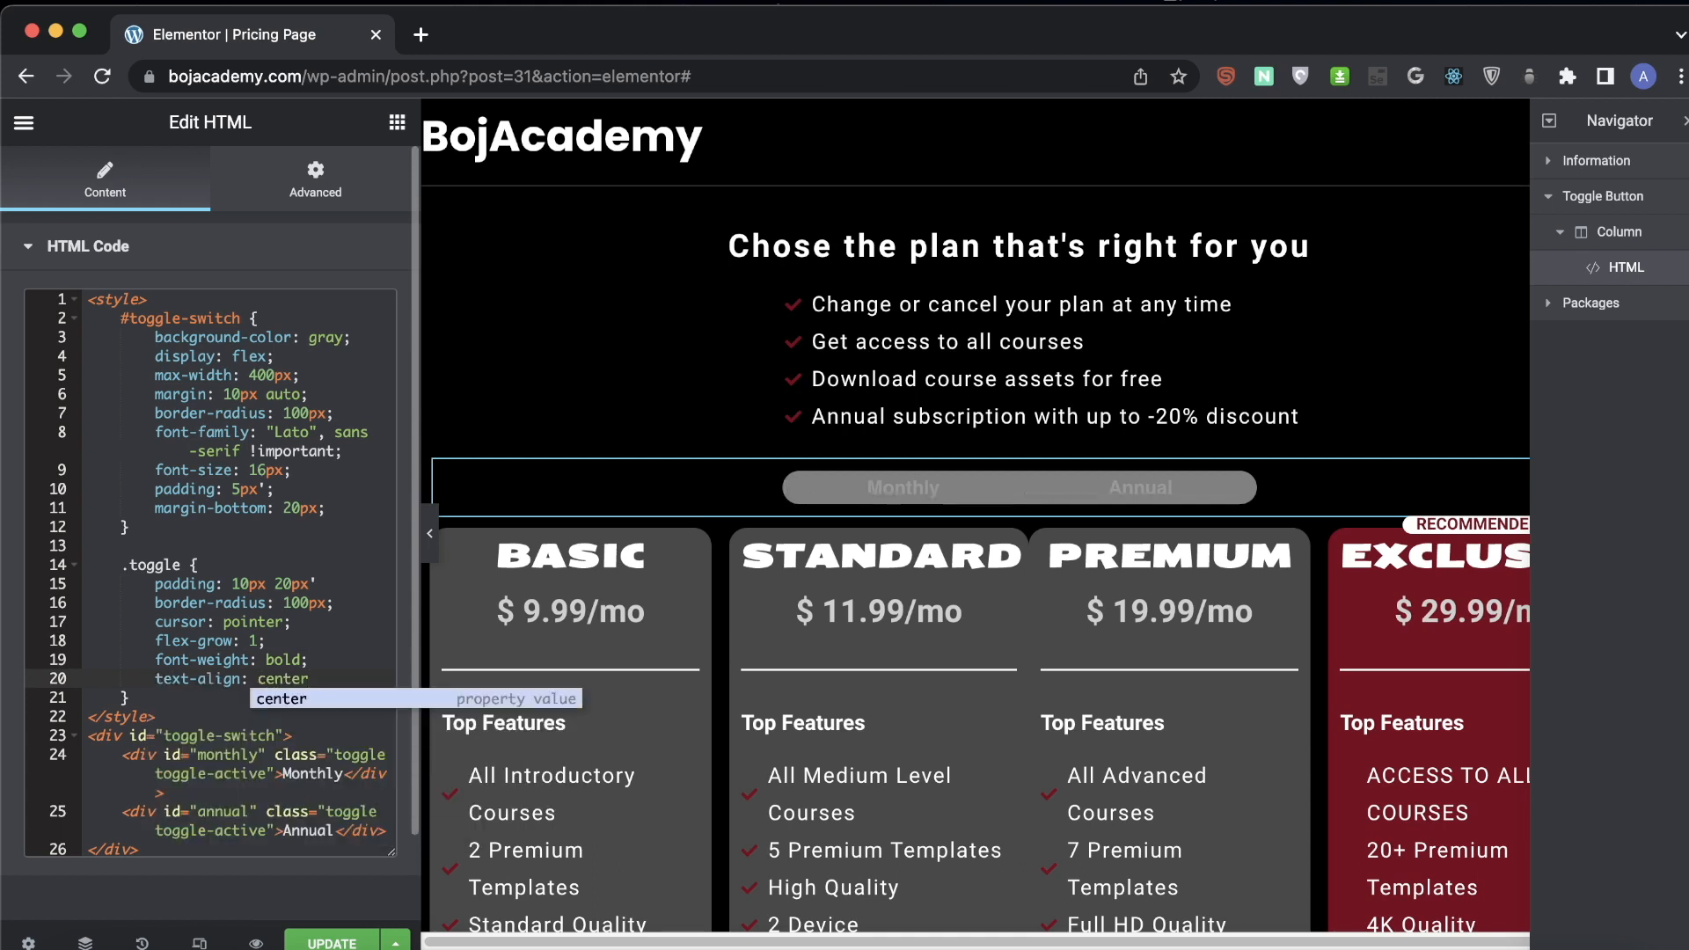
pyautogui.write(';')
pyautogui.press('Return')
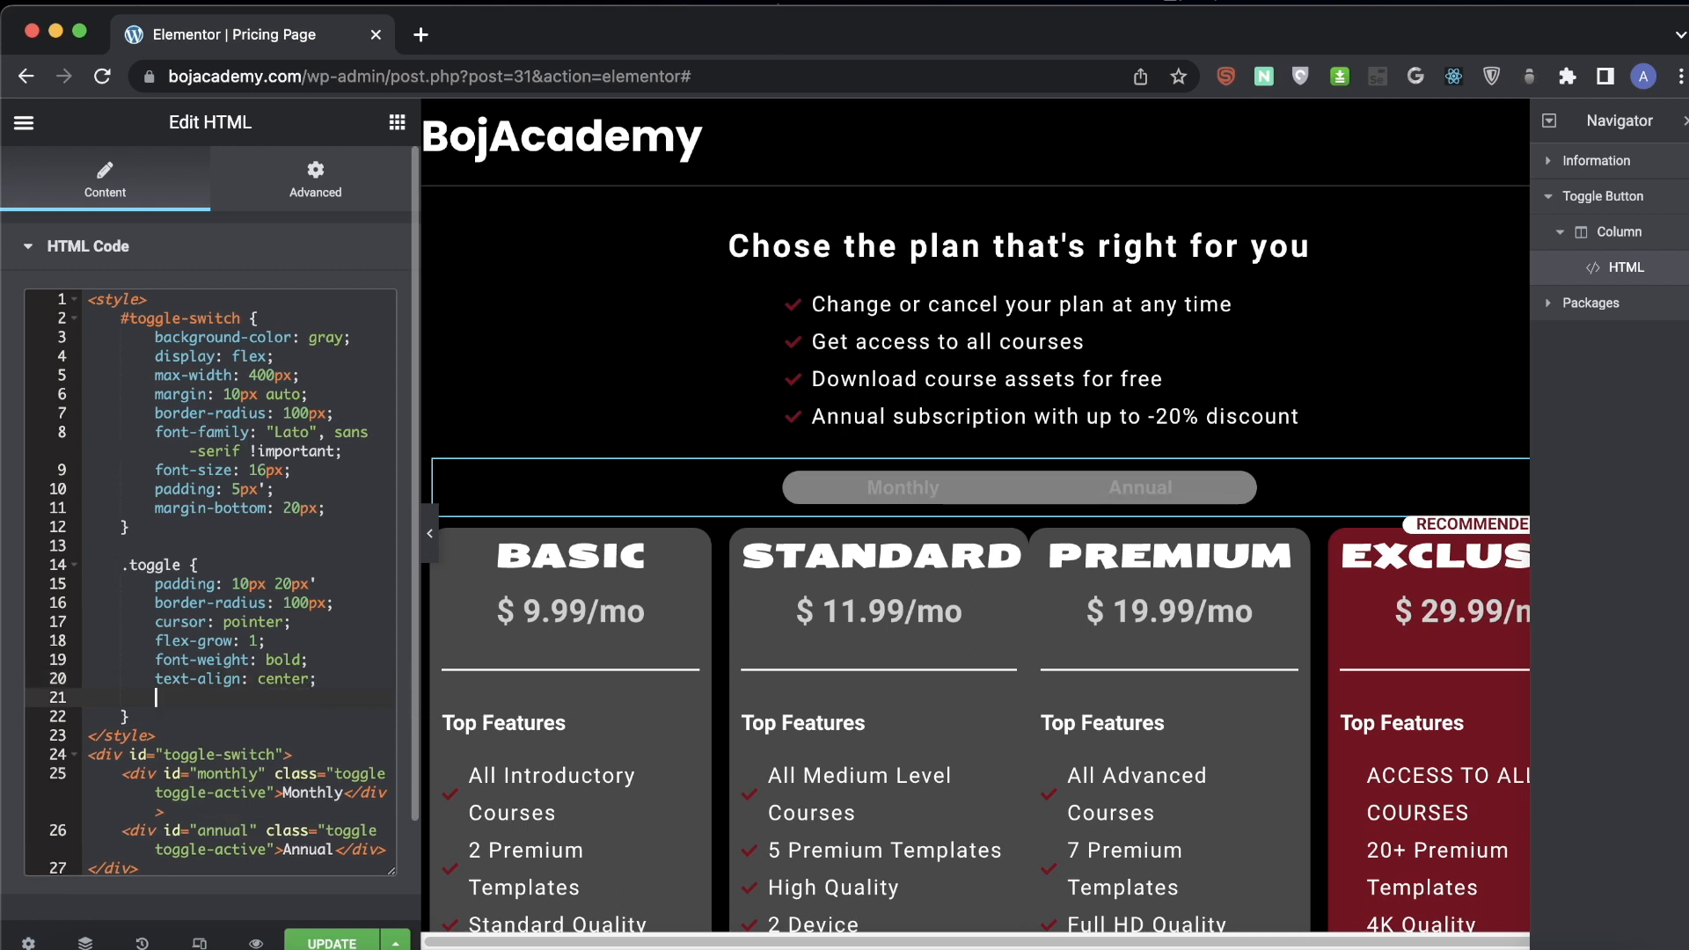
pyautogui.write('col')
pyautogui.press('Return')
pyautogui.write('black;')
# - Start a .toggle.toggle-active rule after the .toggle rule, leaving a blank line between them
pyautogui.press('Down')
pyautogui.press('Return')
pyautogui.press('Return')
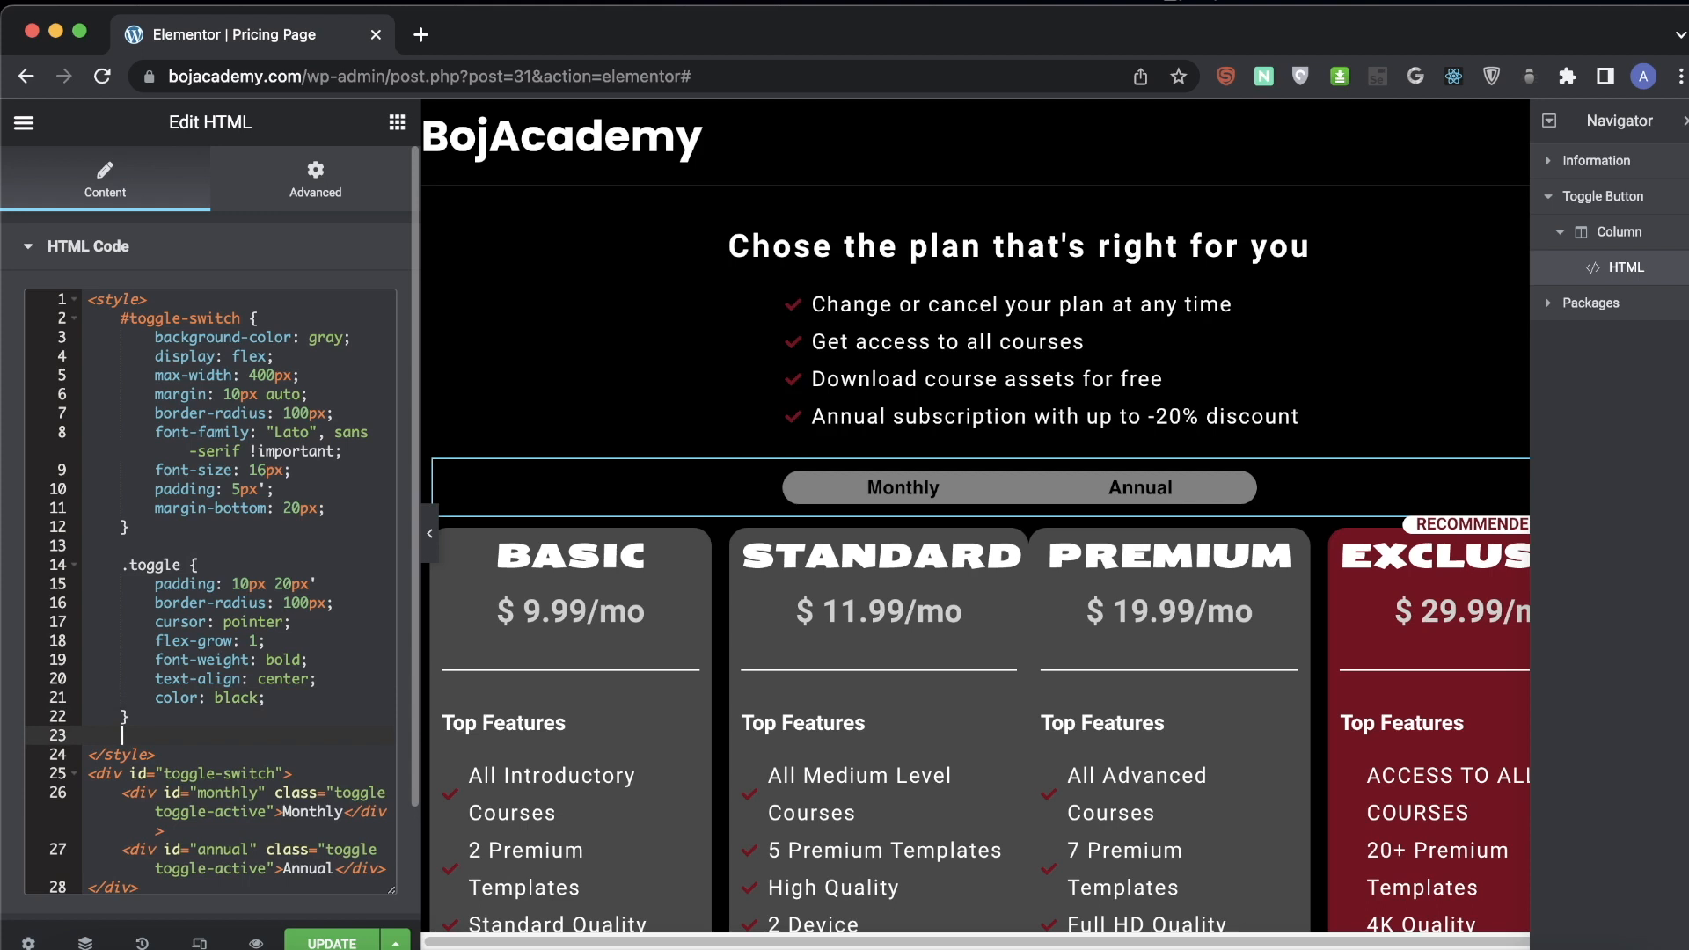
pyautogui.write('.')
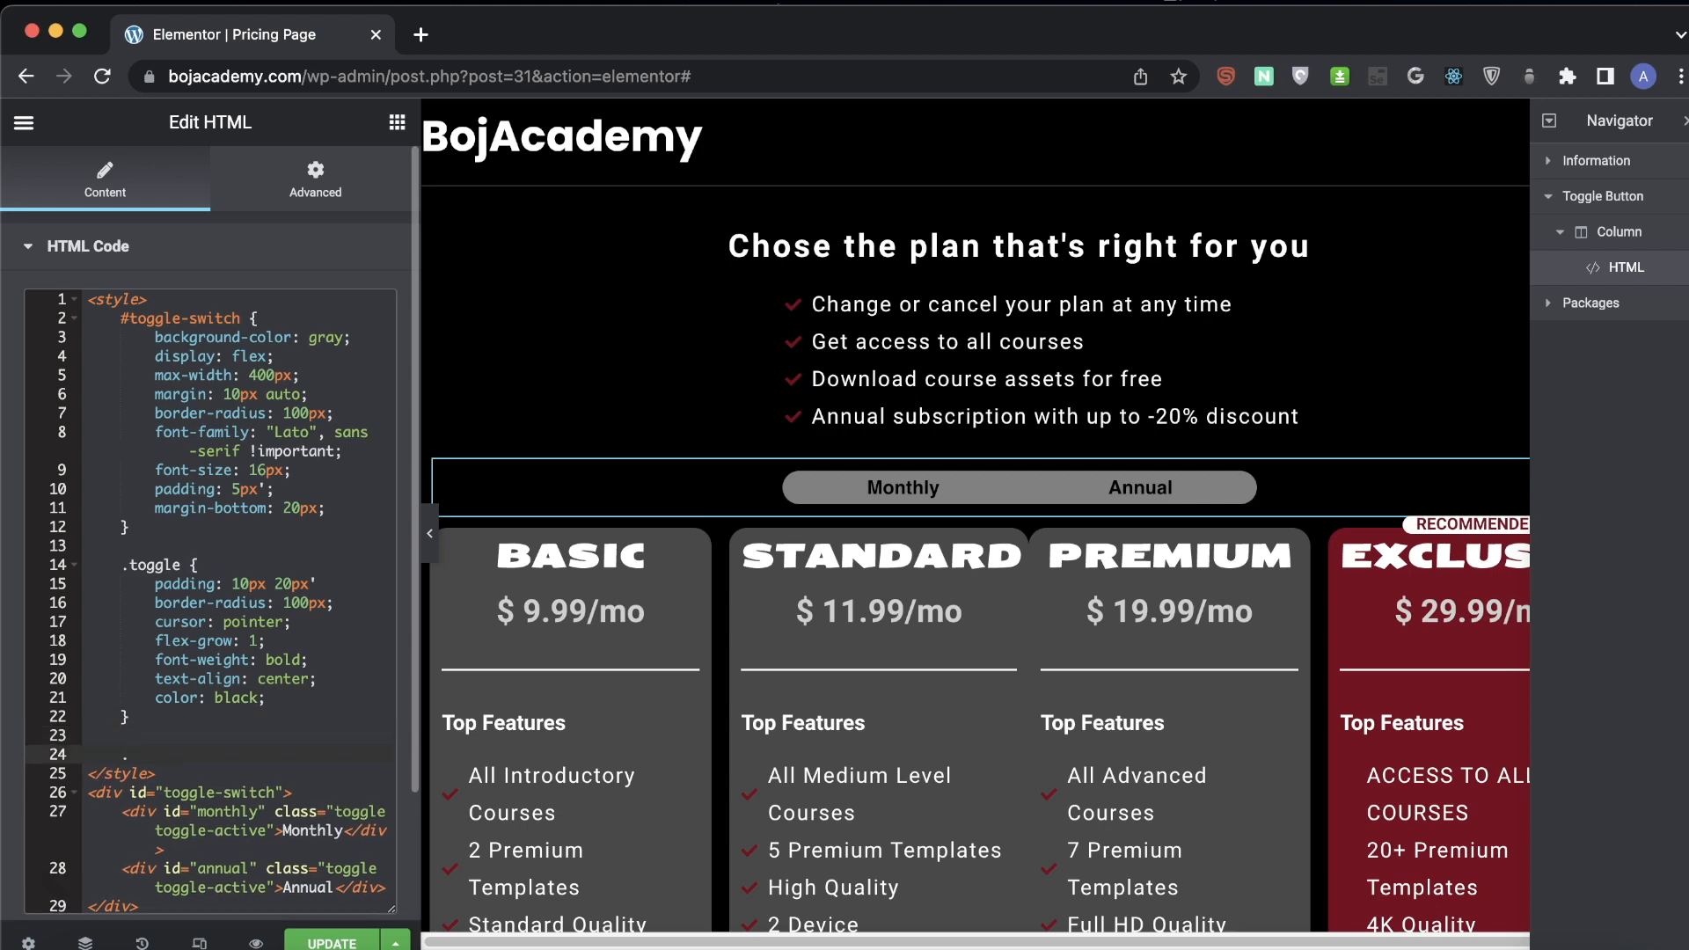
pyautogui.write('t')
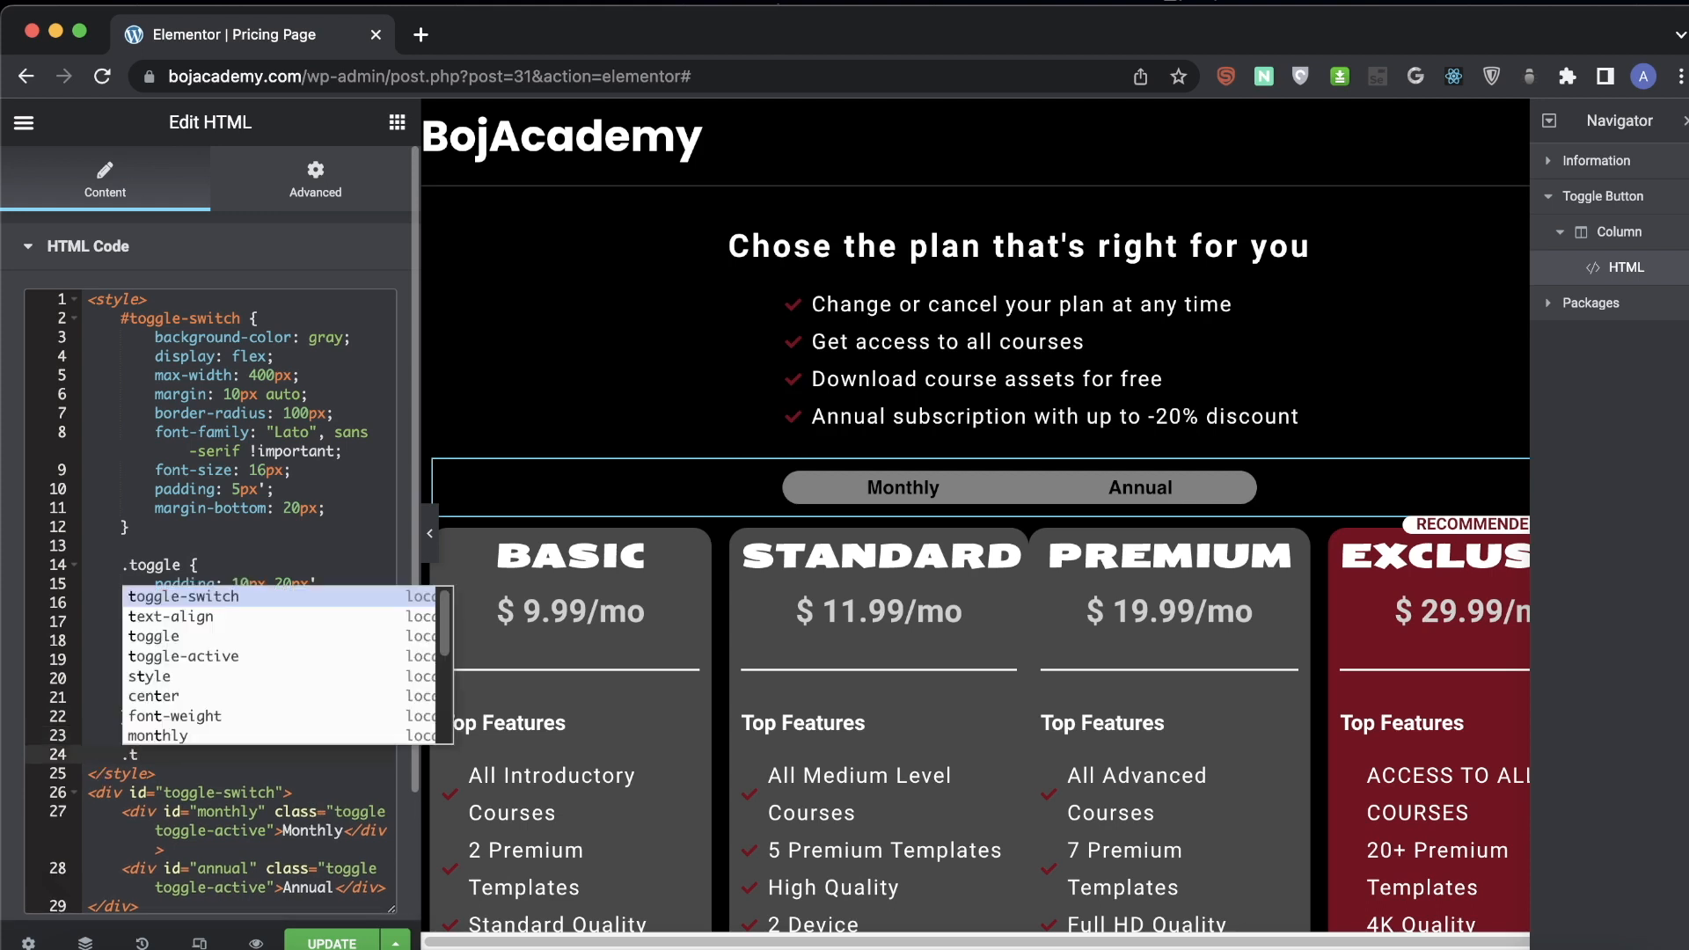
pyautogui.write('oggle.toggle')
pyautogui.press('Down')
pyautogui.press('Down')
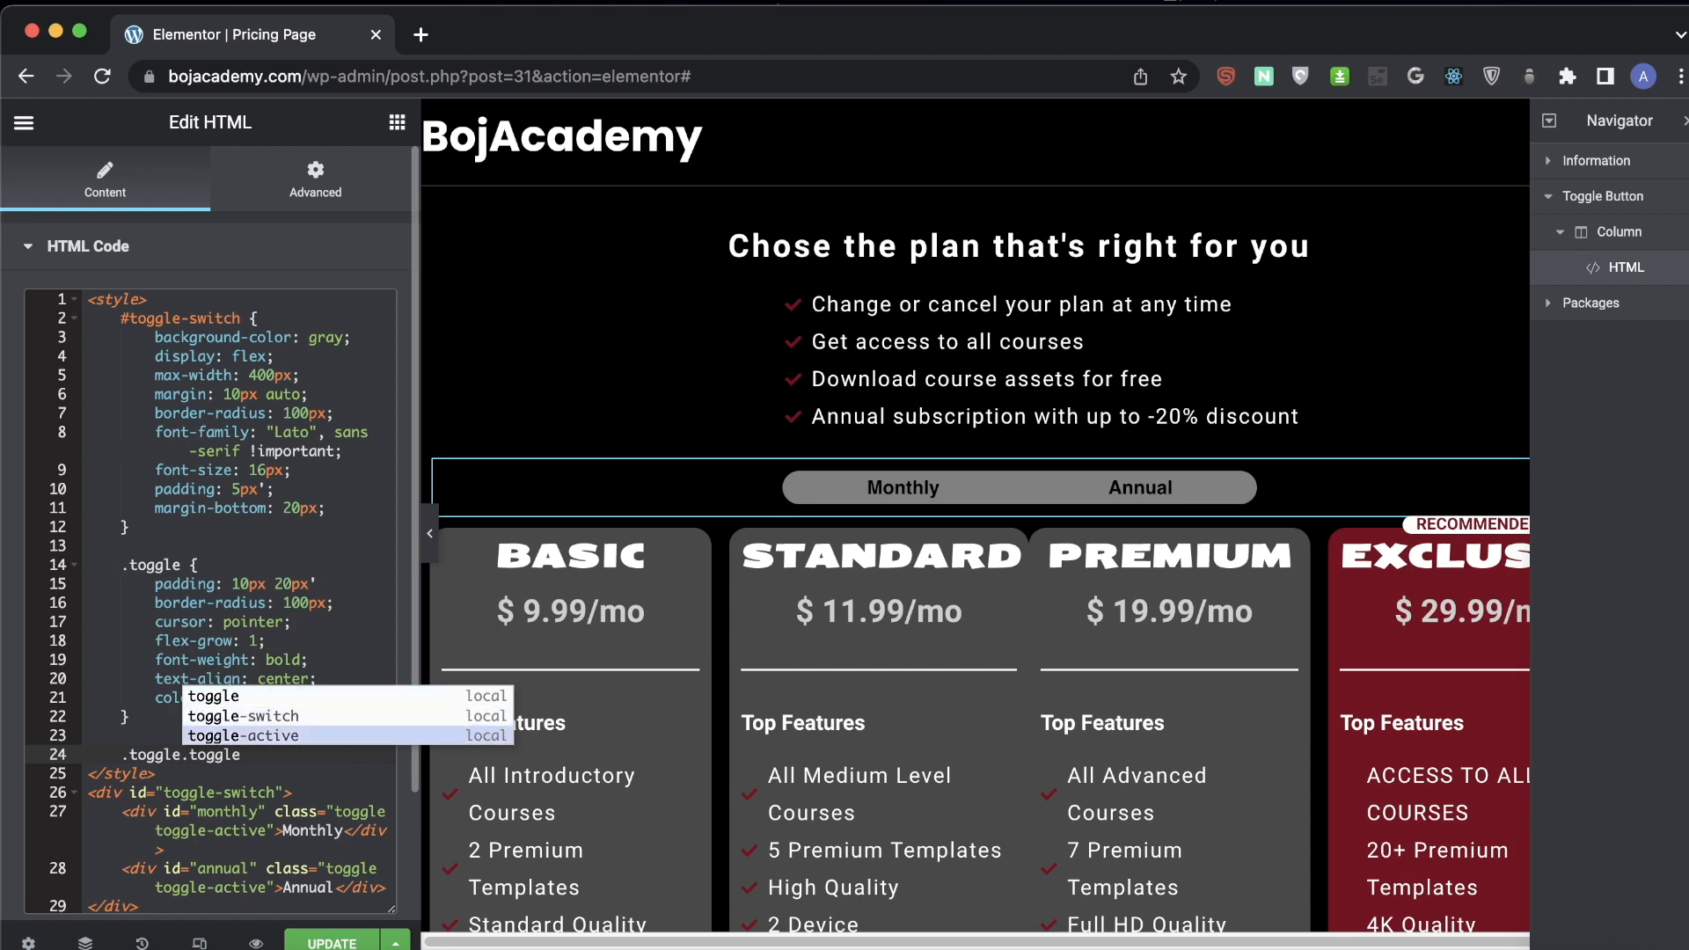
pyautogui.press('Return')
pyautogui.write('{')
pyautogui.press('Return')
# - Reveal the Exclusive column under Packages in the Navigator, and set the .toggle.toggle-active background-color to #7D051F
pyautogui.write('background-color:')
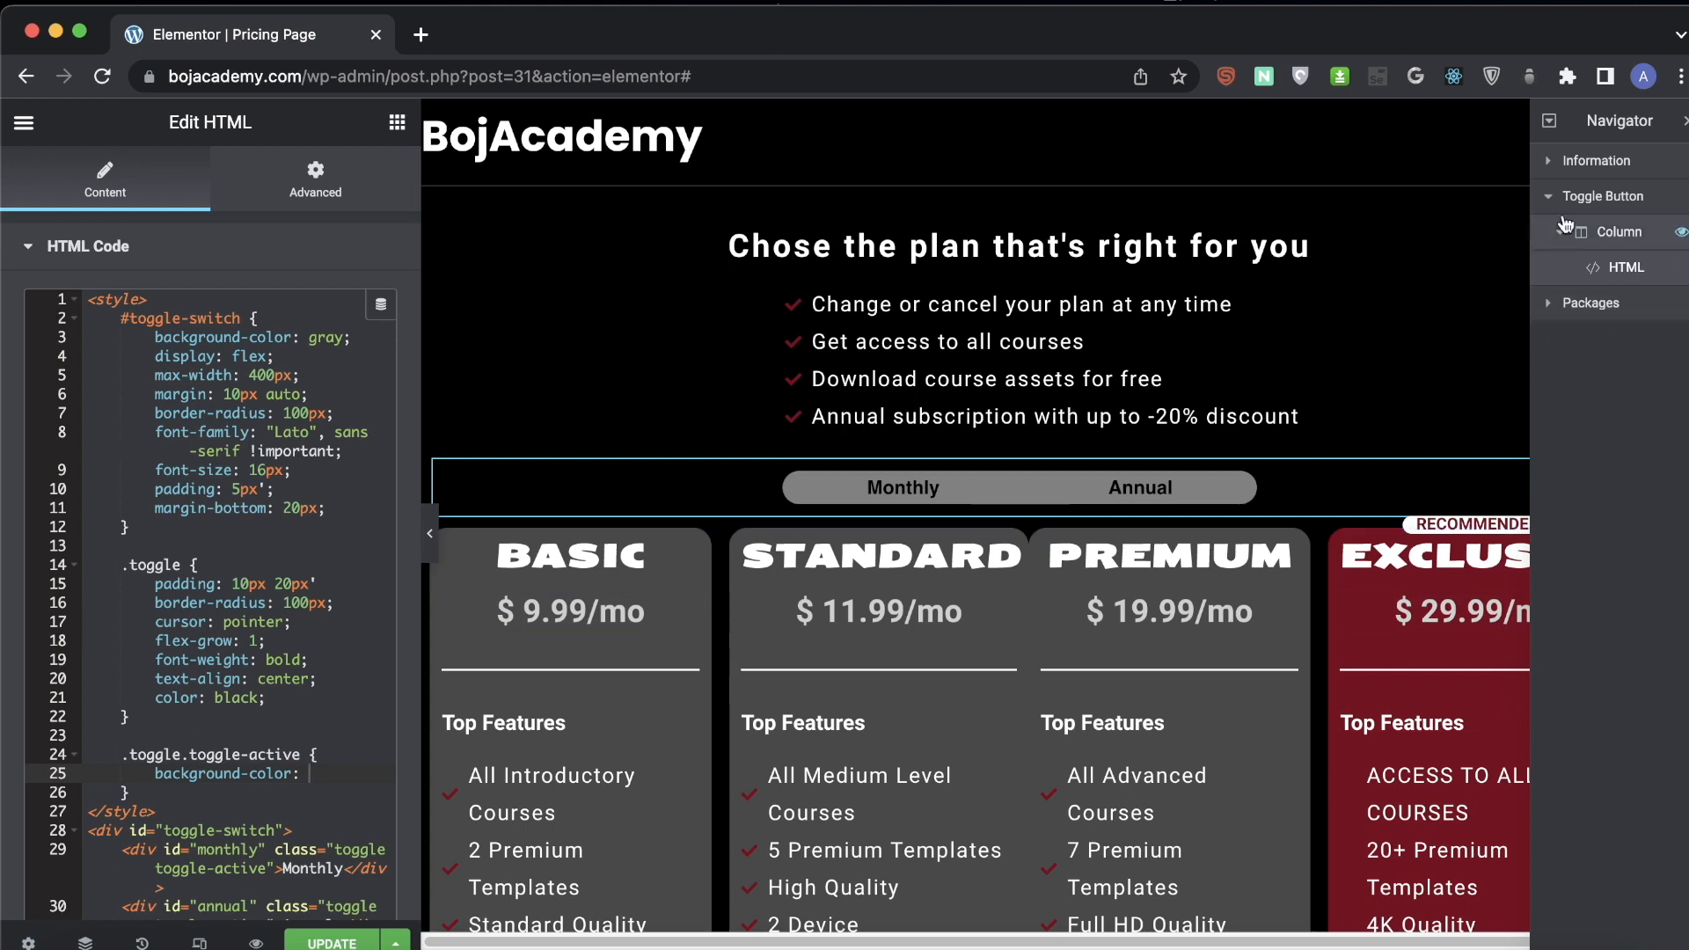
pyautogui.click(1549, 303)
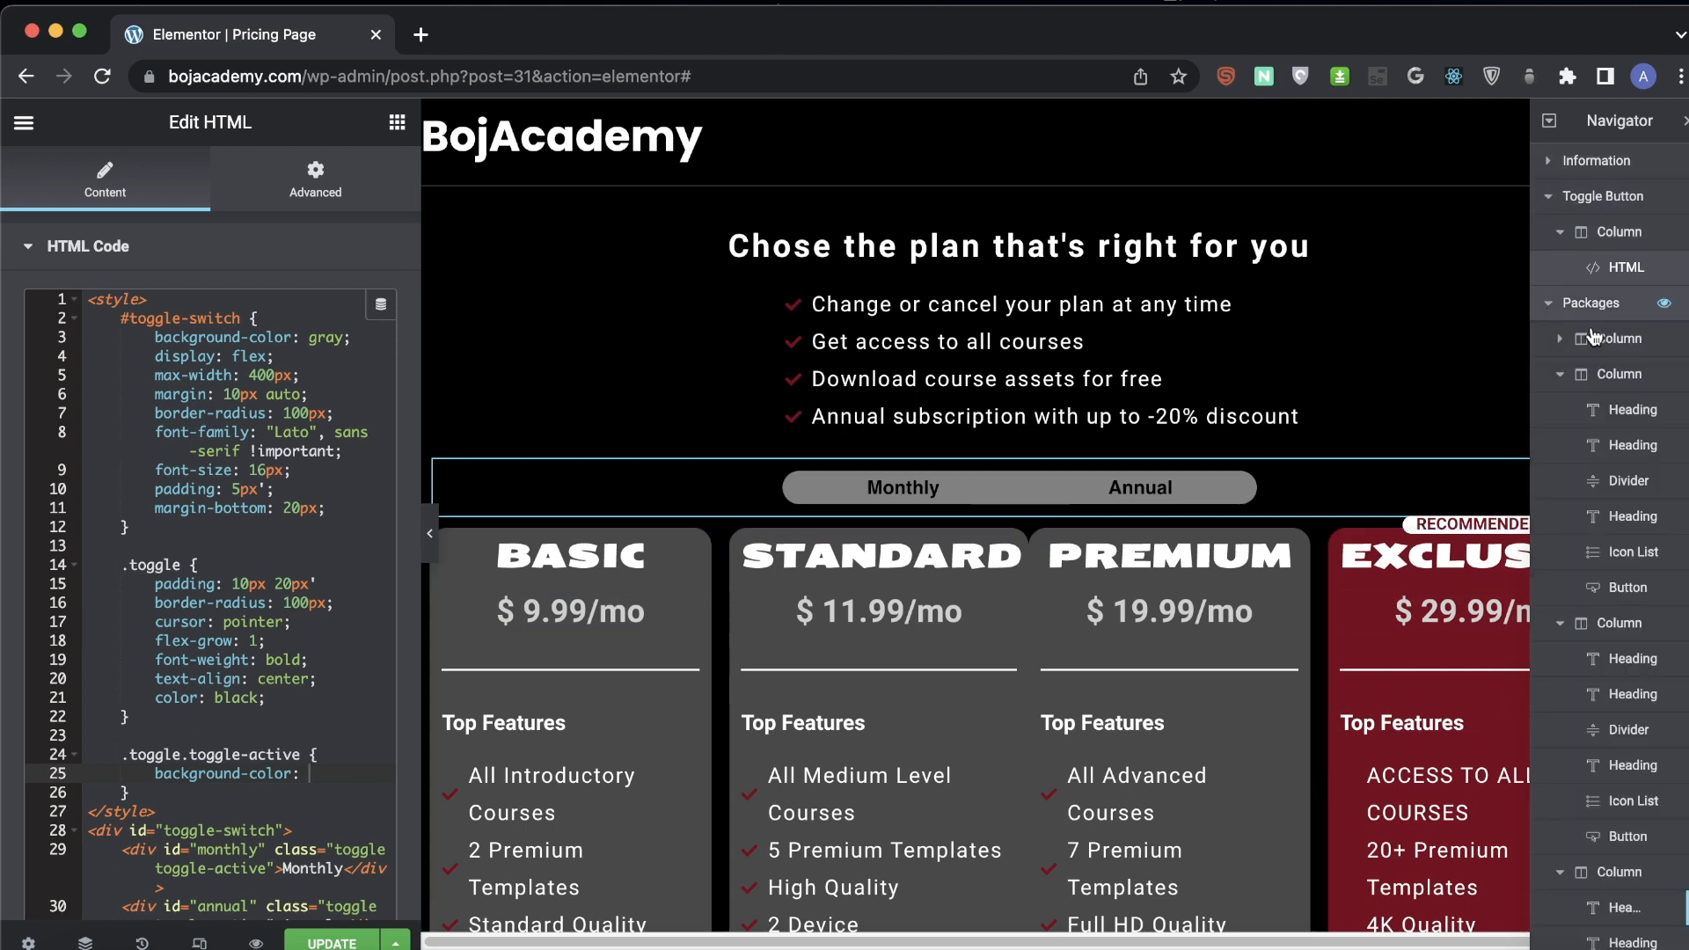
pyautogui.click(1561, 375)
pyautogui.click(1561, 411)
pyautogui.click(1617, 446)
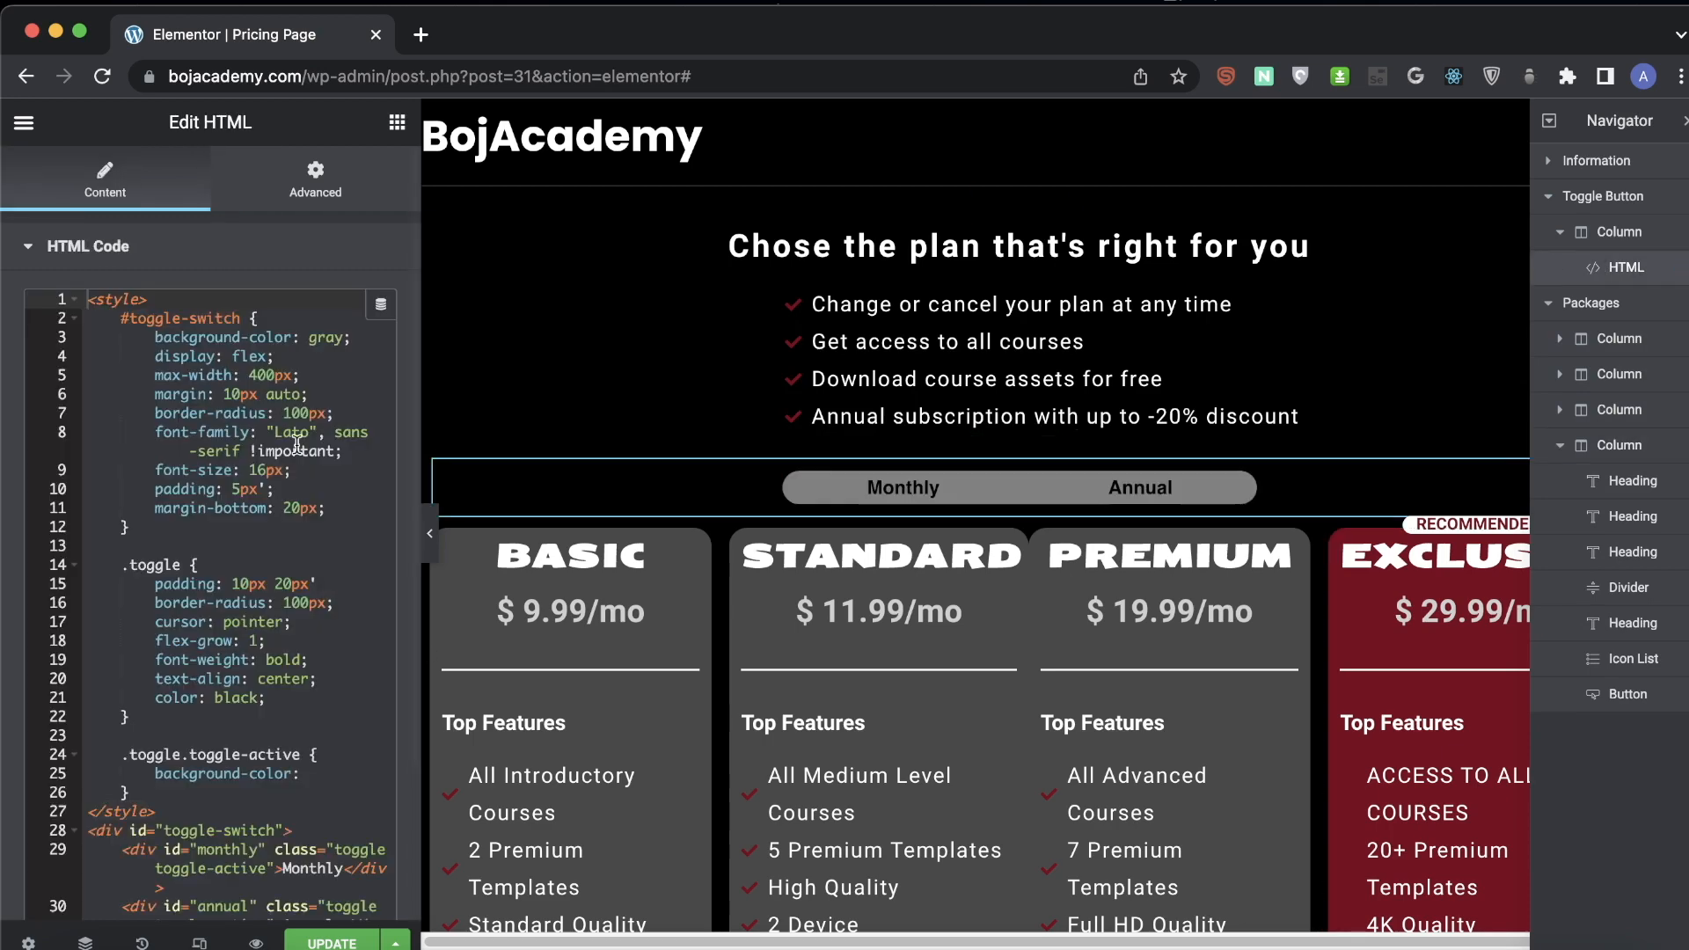
pyautogui.click(341, 775)
pyautogui.write('#7D051F')
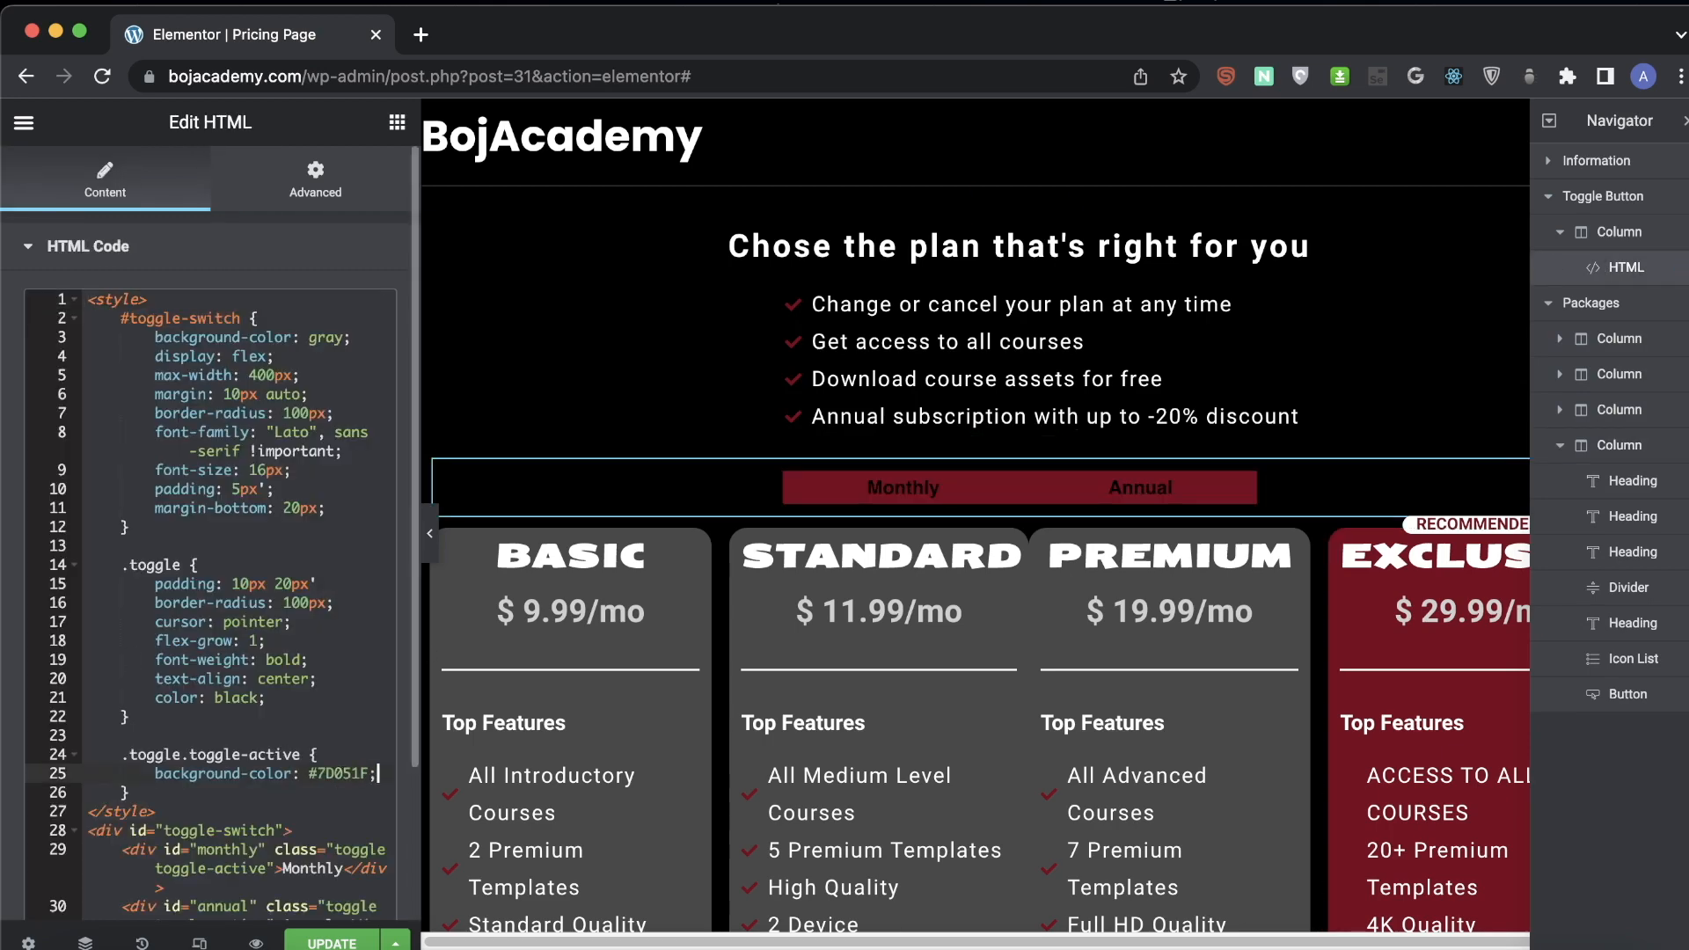
# - Set the text color in the .toggle.toggle-active rule to white
pyautogui.press('Return')
pyautogui.write('color')
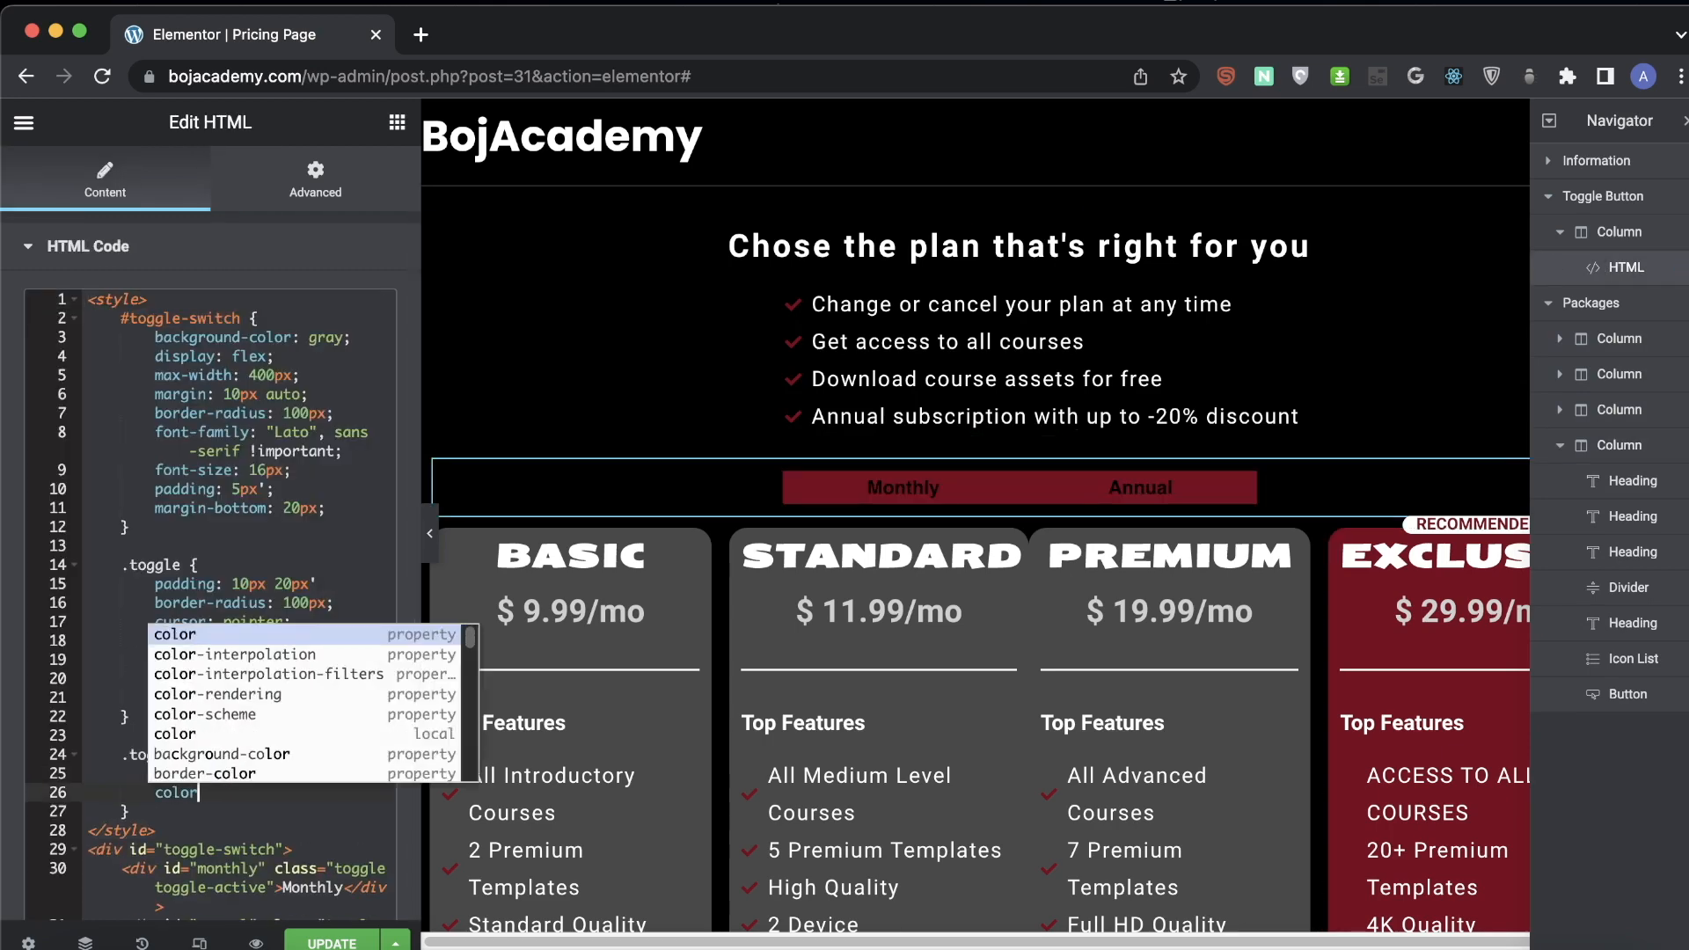
pyautogui.write(': white')
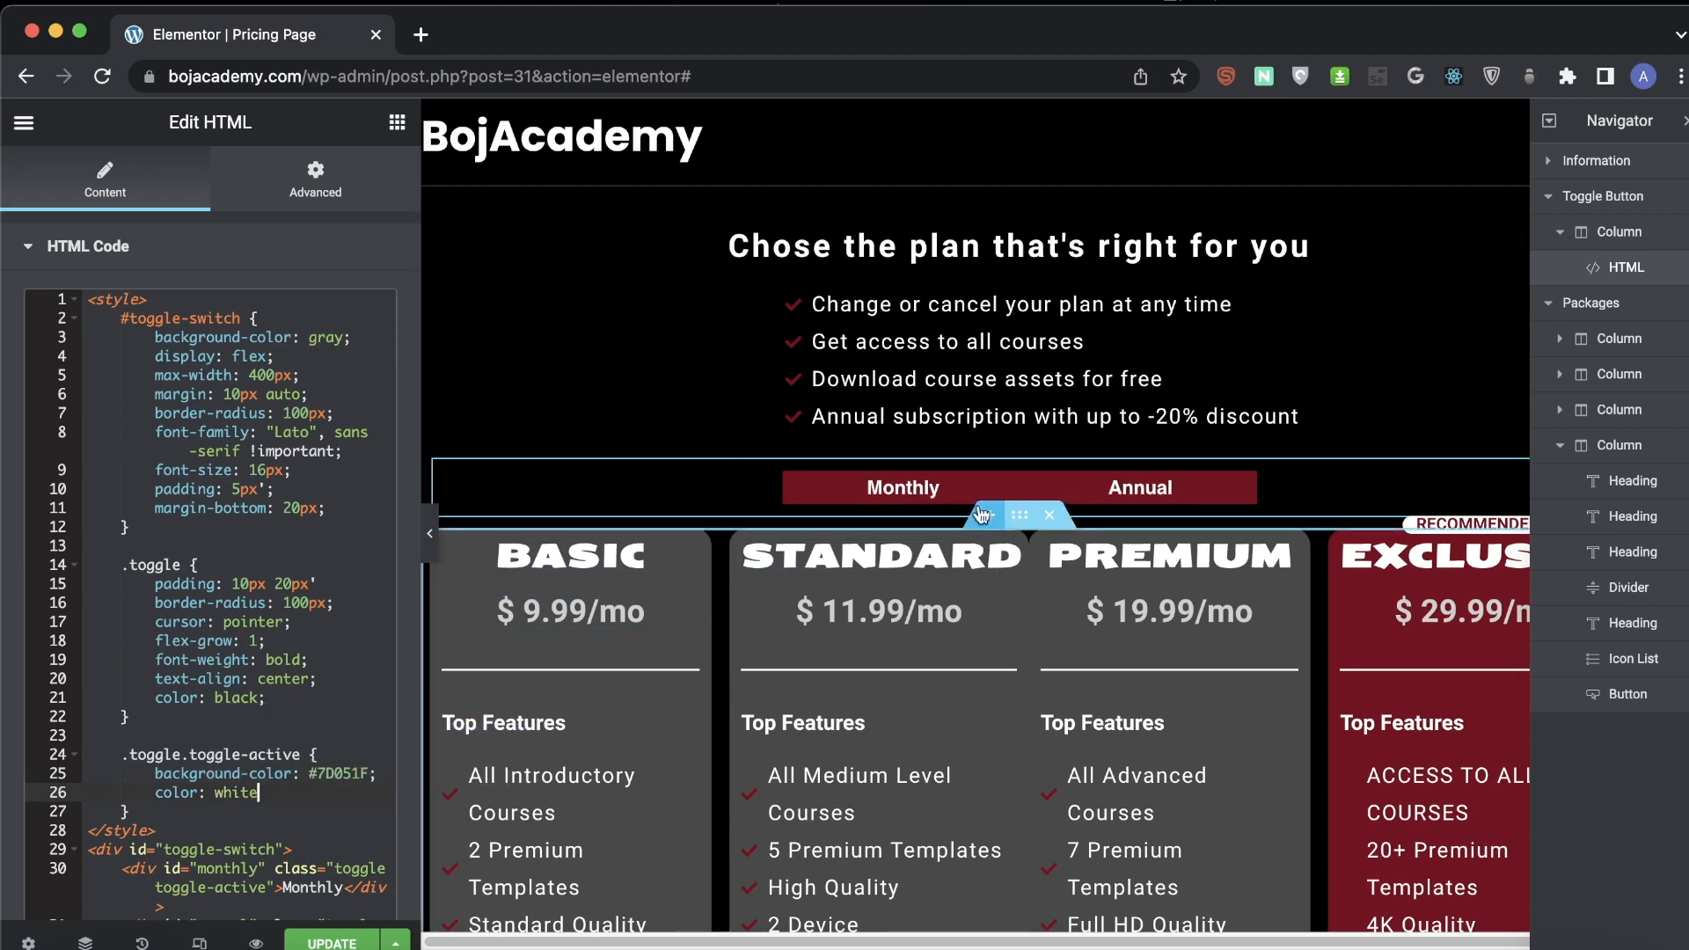
# - Remove the toggle-active class from the annual div so that only the toggle class remains
pyautogui.scroll(-3, 326, 780)
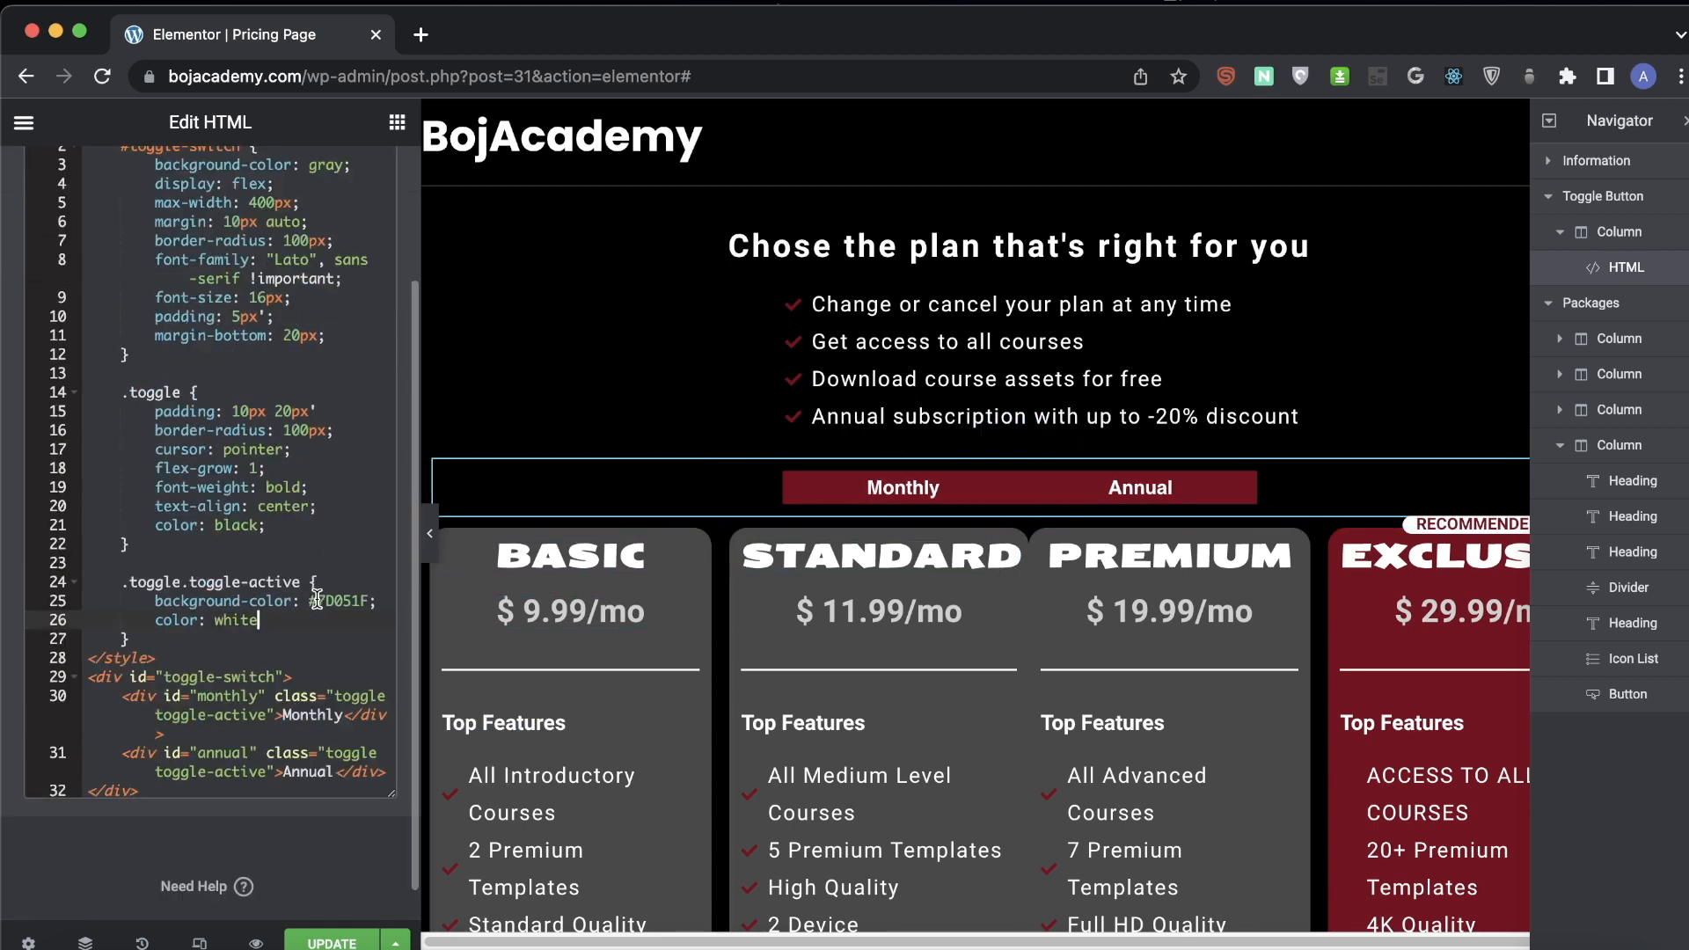
pyautogui.click(268, 771)
pyautogui.press('BackSpace')
pyautogui.press('BackSpace')
pyautogui.press('BackSpace')
pyautogui.press('BackSpace')
pyautogui.press('BackSpace')
pyautogui.press('BackSpace')
pyautogui.press('BackSpace')
pyautogui.press('BackSpace')
pyautogui.press('BackSpace')
pyautogui.press('BackSpace')
pyautogui.press('BackSpace')
pyautogui.press('BackSpace')
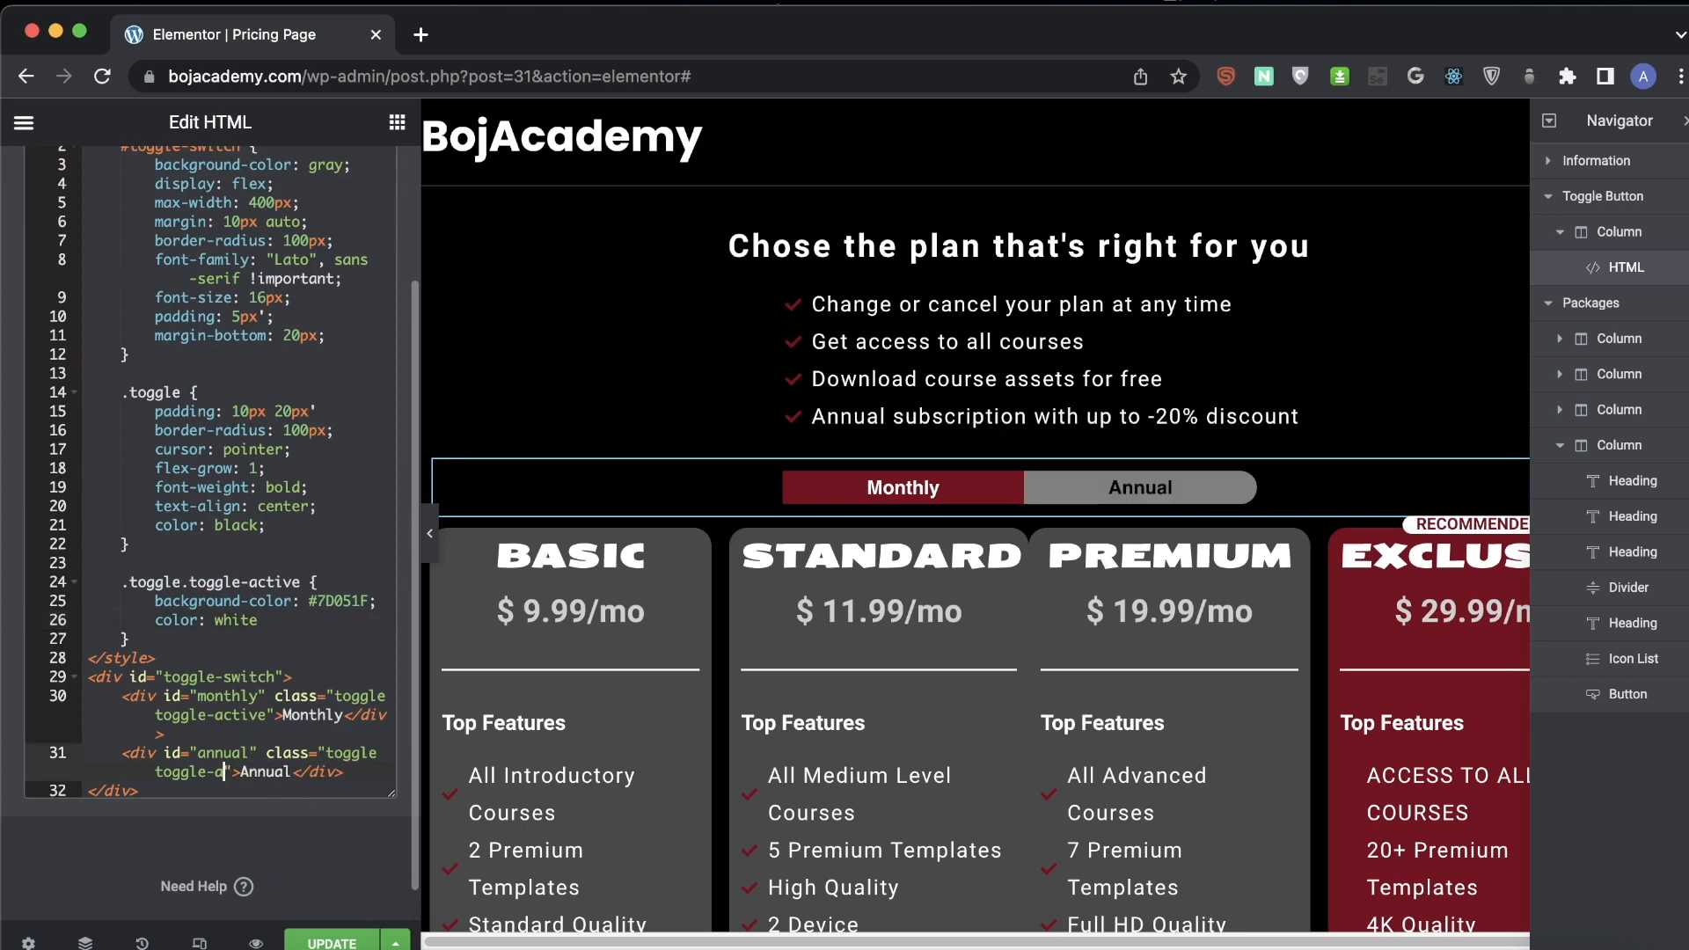
pyautogui.press('BackSpace')
pyautogui.press('BackSpace')
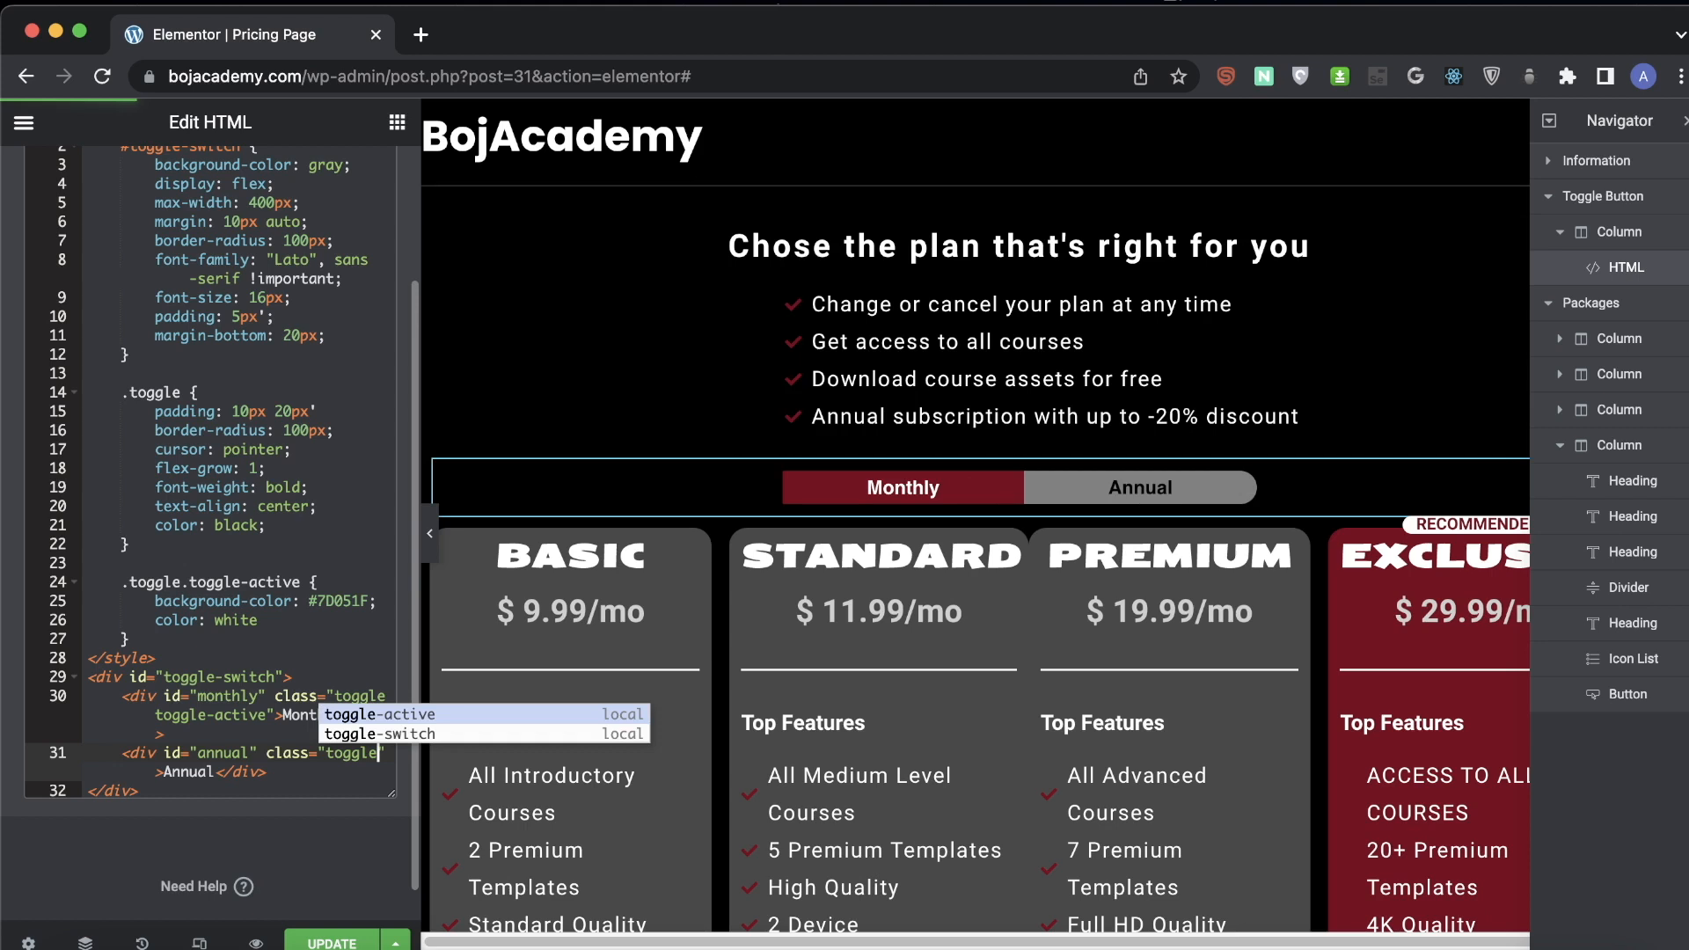
# - End the white color declaration with a semicolon and add border-radius: 100px to the .toggle.toggle-active rule
pyautogui.click(315, 616)
pyautogui.write(';')
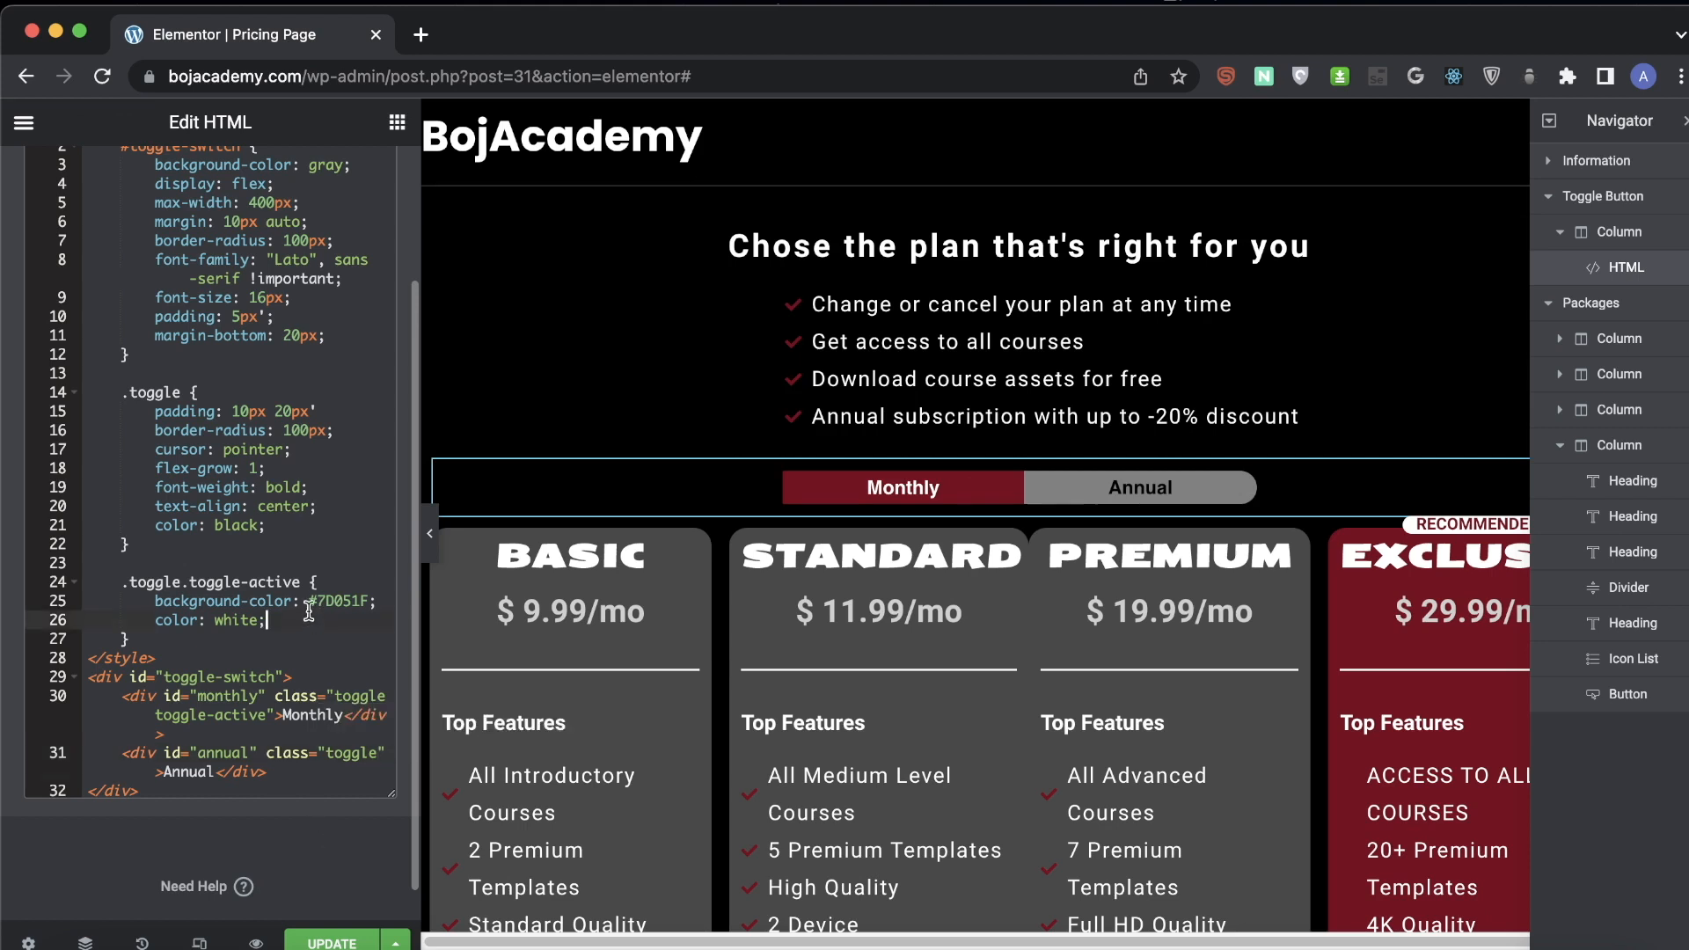
pyautogui.press('Return')
pyautogui.write('border-radius:')
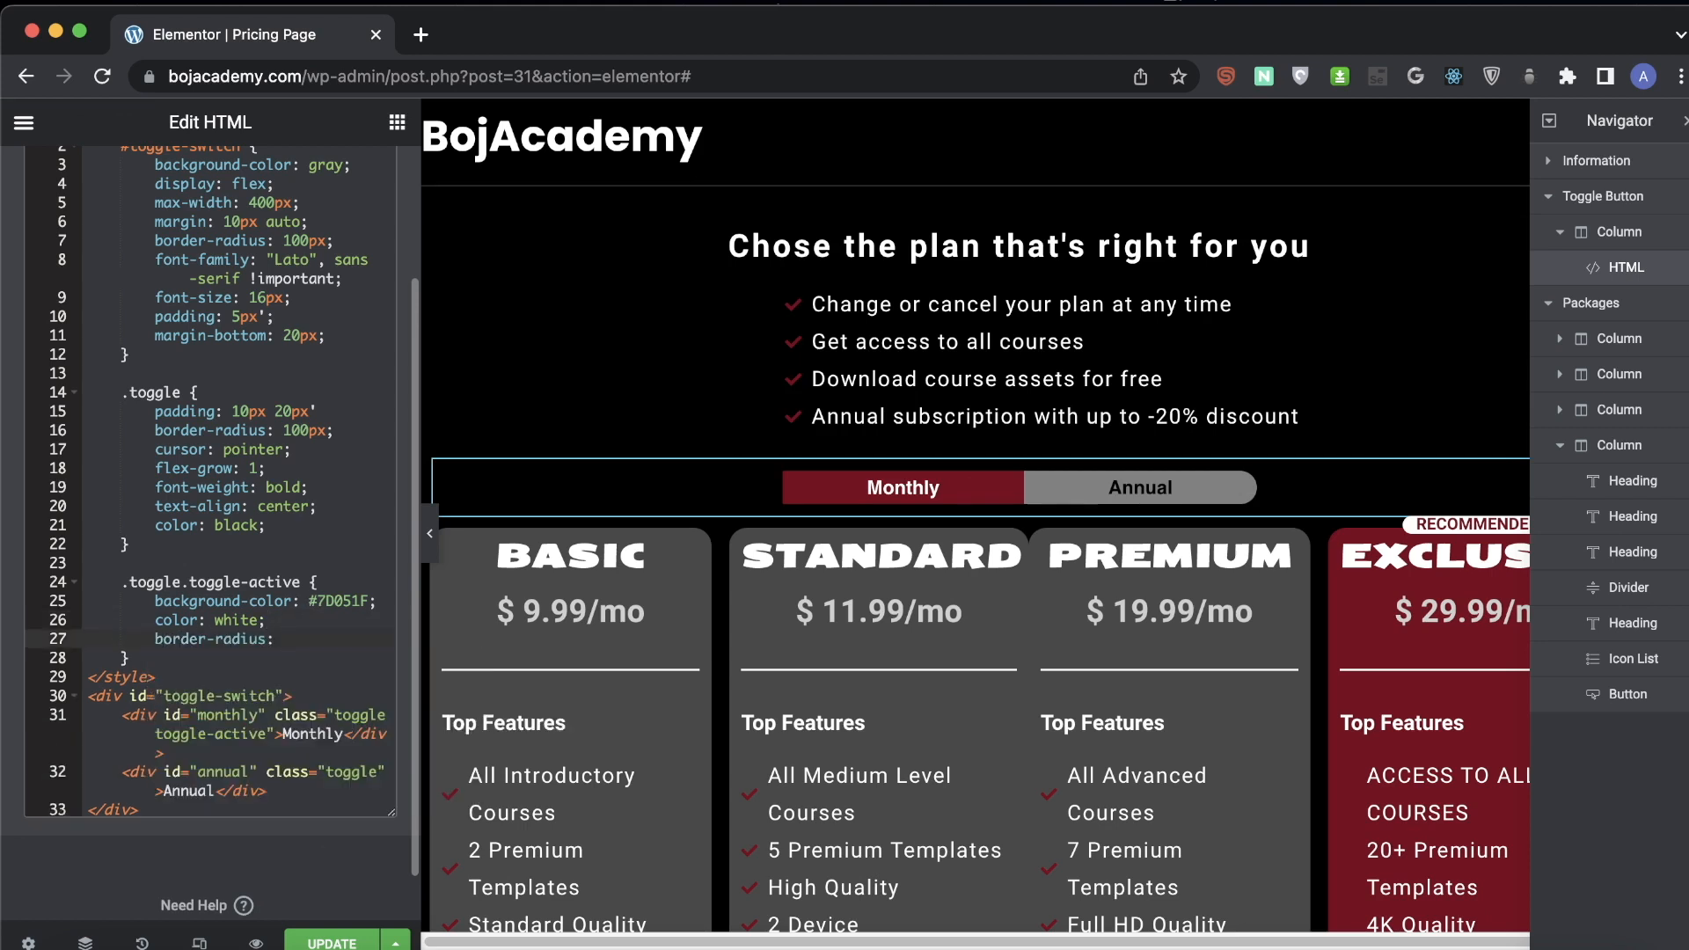
pyautogui.write(' 100px;')
# - Duplicate the price heading in the Basic plan's column
pyautogui.scroll(-2, 632, 414)
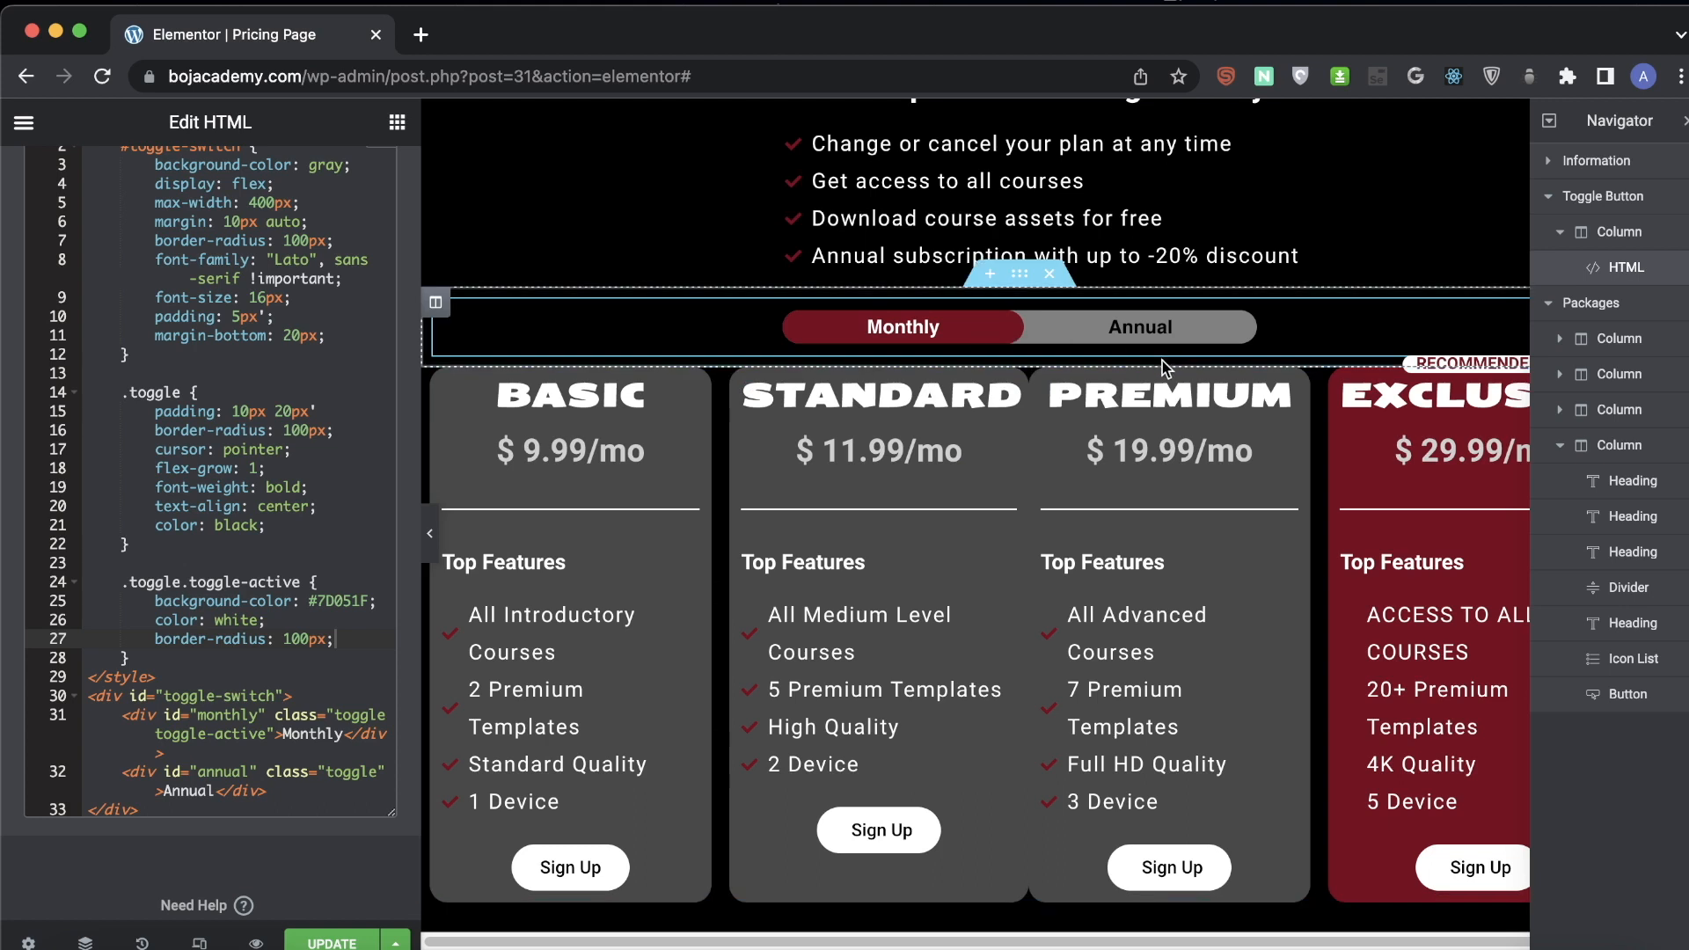
pyautogui.click(1560, 451)
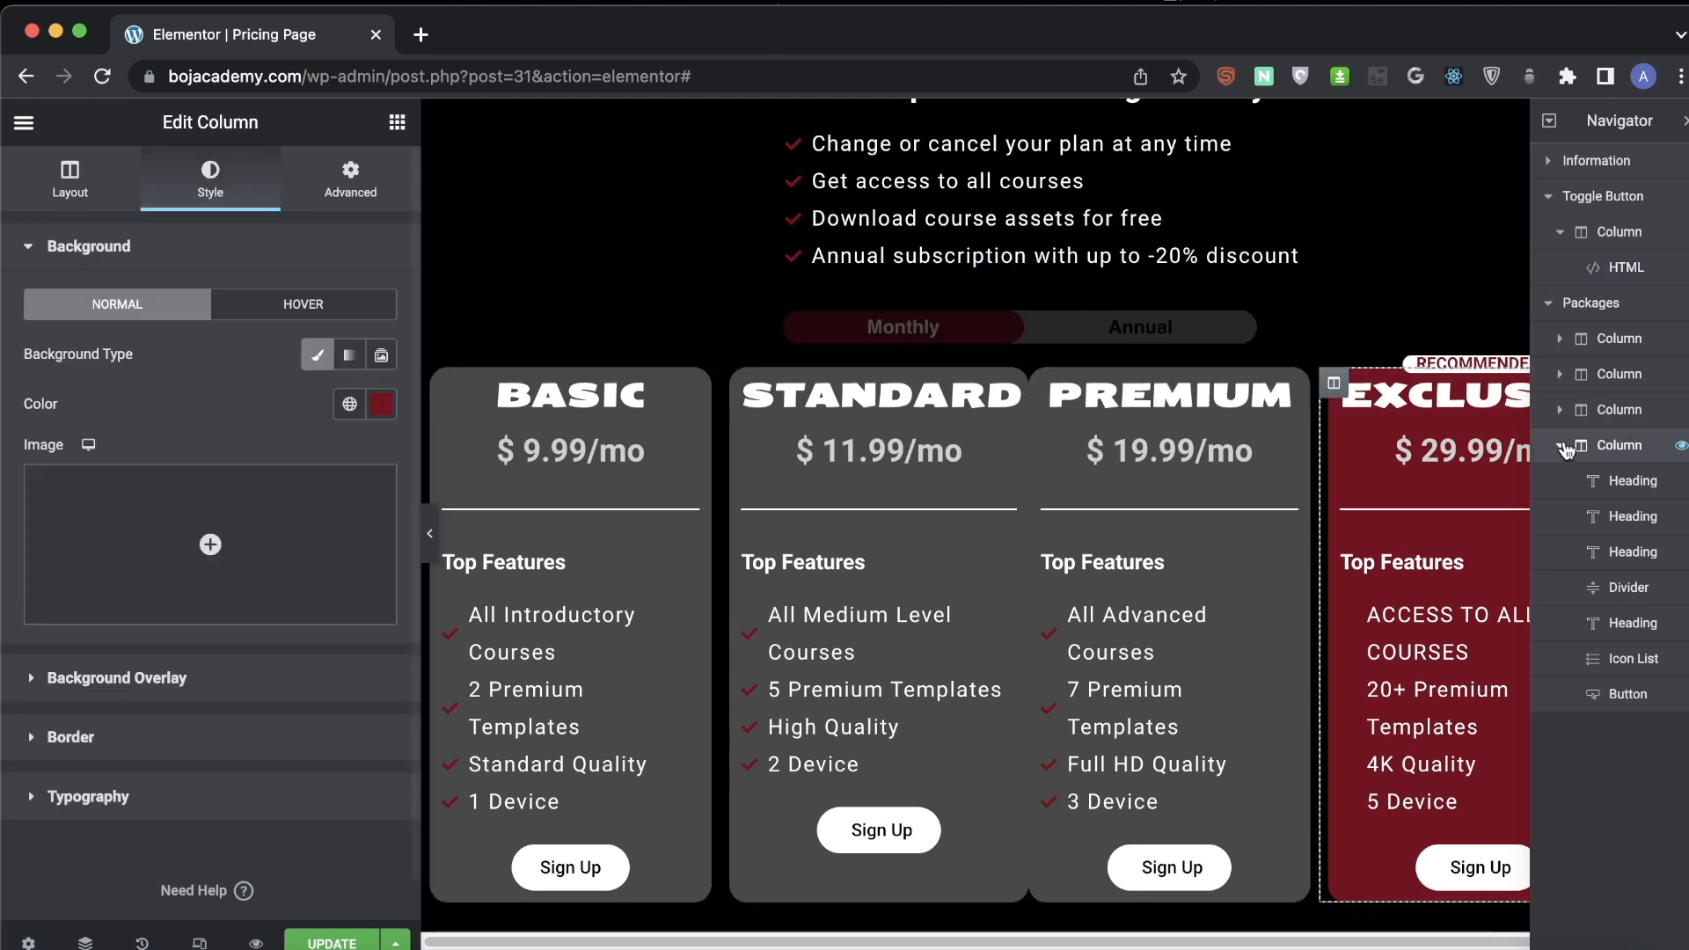
pyautogui.click(1560, 447)
pyautogui.click(1561, 341)
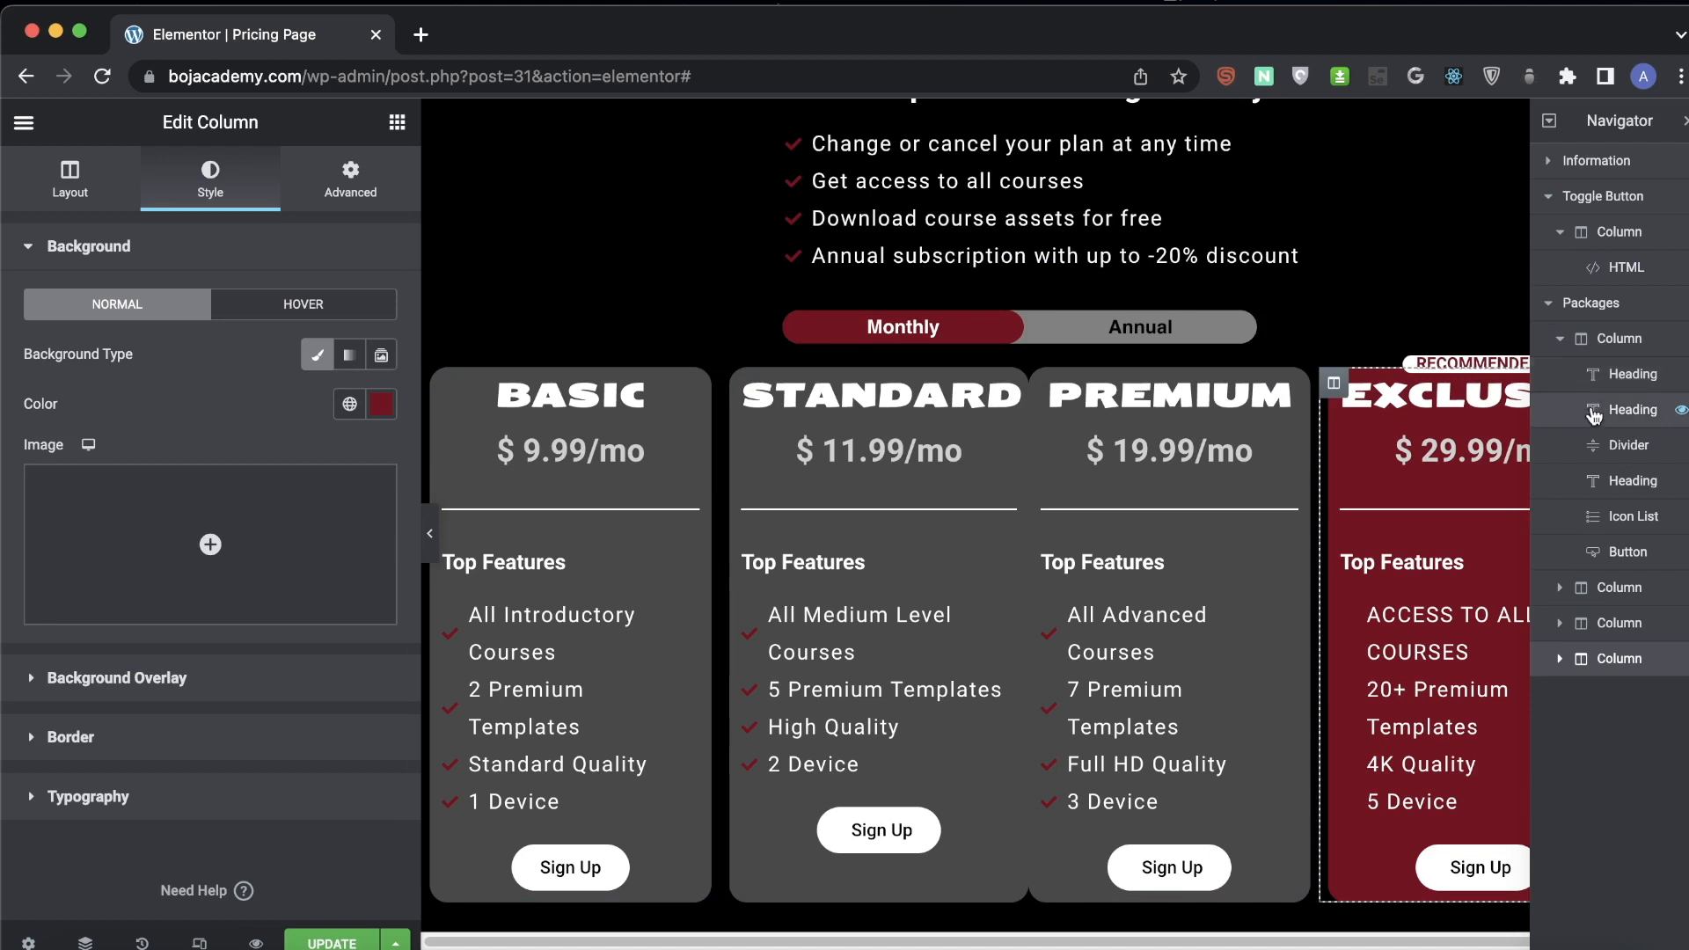
pyautogui.click(1620, 415)
pyautogui.press('super+d')
# - Change the duplicated price in the Basic column to $ 8.99/mo
pyautogui.click(1628, 418)
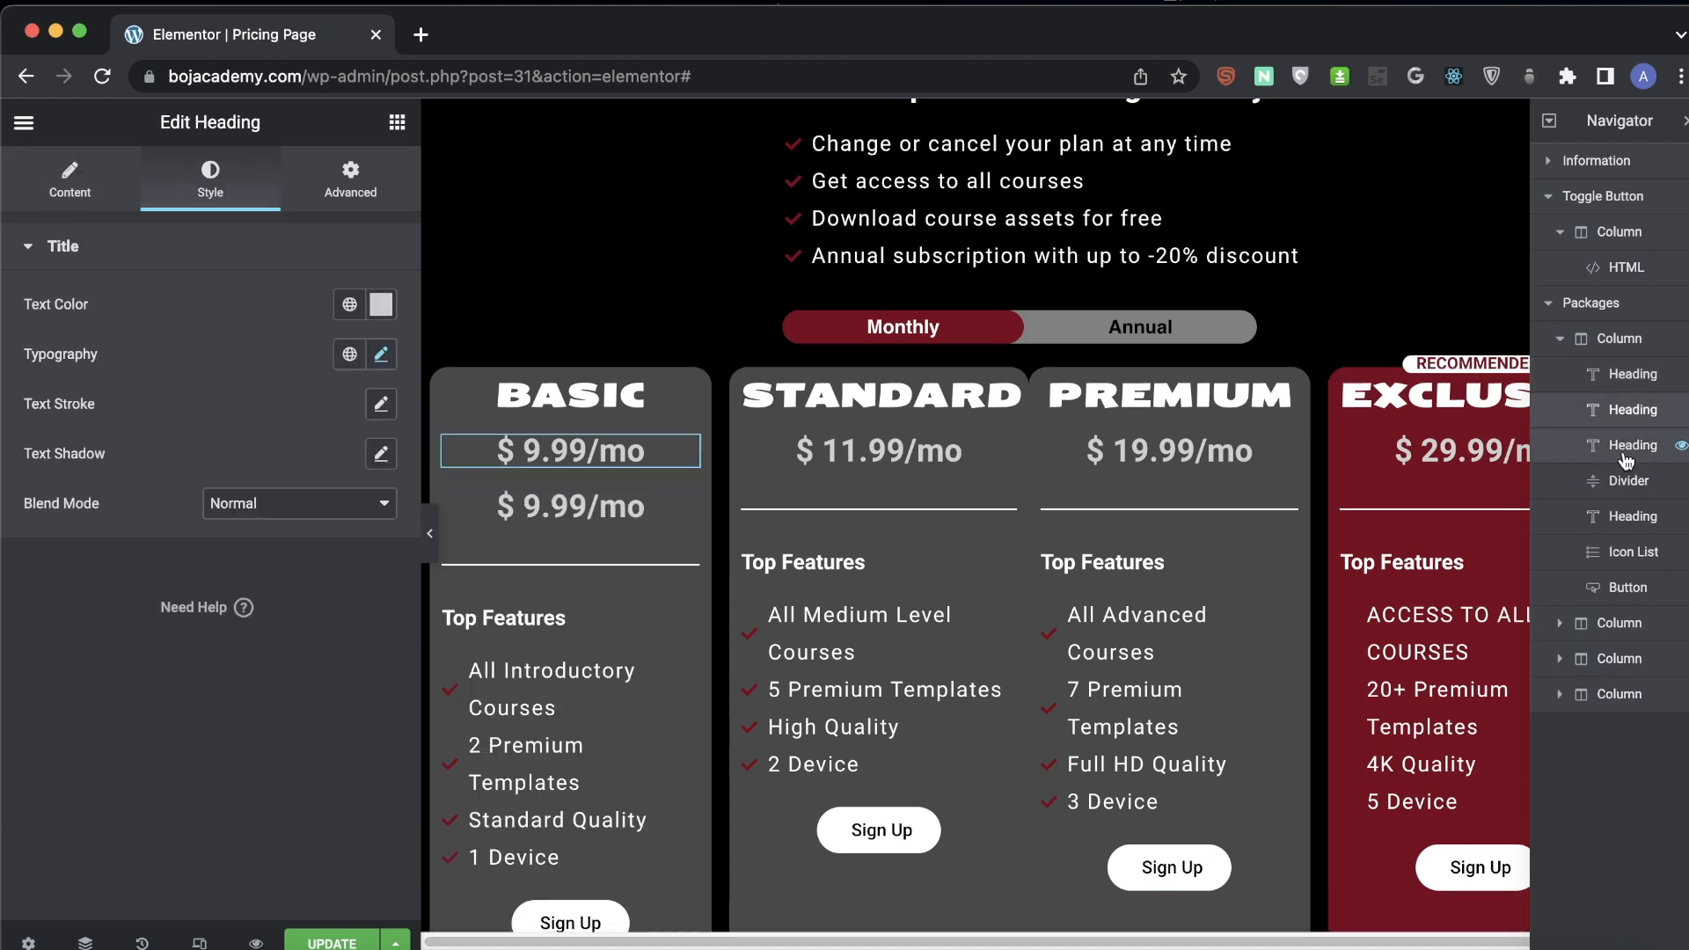
pyautogui.click(1625, 458)
pyautogui.click(49, 330)
pyautogui.press('BackSpace')
pyautogui.write('8')
# - Duplicate the Standard plan's price heading and set the copy to $ 10.99/mo
pyautogui.click(1560, 338)
pyautogui.click(1560, 374)
pyautogui.click(1627, 447)
pyautogui.rightClick(1626, 447)
pyautogui.click(1614, 500)
pyautogui.click(59, 330)
pyautogui.press('BackSpace')
pyautogui.write('0')
# - Set the Premium plan's price to $ 14.99/mo and add a duplicate heading below it reading $ 11.99/mo
pyautogui.click(1561, 374)
pyautogui.click(1560, 410)
pyautogui.click(1626, 481)
pyautogui.click(59, 330)
pyautogui.write('4')
pyautogui.rightClick(1624, 482)
pyautogui.click(1562, 538)
pyautogui.click(1560, 410)
pyautogui.click(1560, 446)
pyautogui.click(1626, 481)
pyautogui.rightClick(1626, 481)
pyautogui.click(1562, 538)
pyautogui.rightClick(1644, 550)
# - Duplicate the Exclusive plan's price heading and set the copy to $ 23.99/mo
pyautogui.click(1558, 922)
pyautogui.click(1628, 551)
pyautogui.rightClick(1628, 551)
pyautogui.click(1620, 603)
pyautogui.click(57, 330)
pyautogui.press('BackSpace')
pyautogui.write('3.99/m')
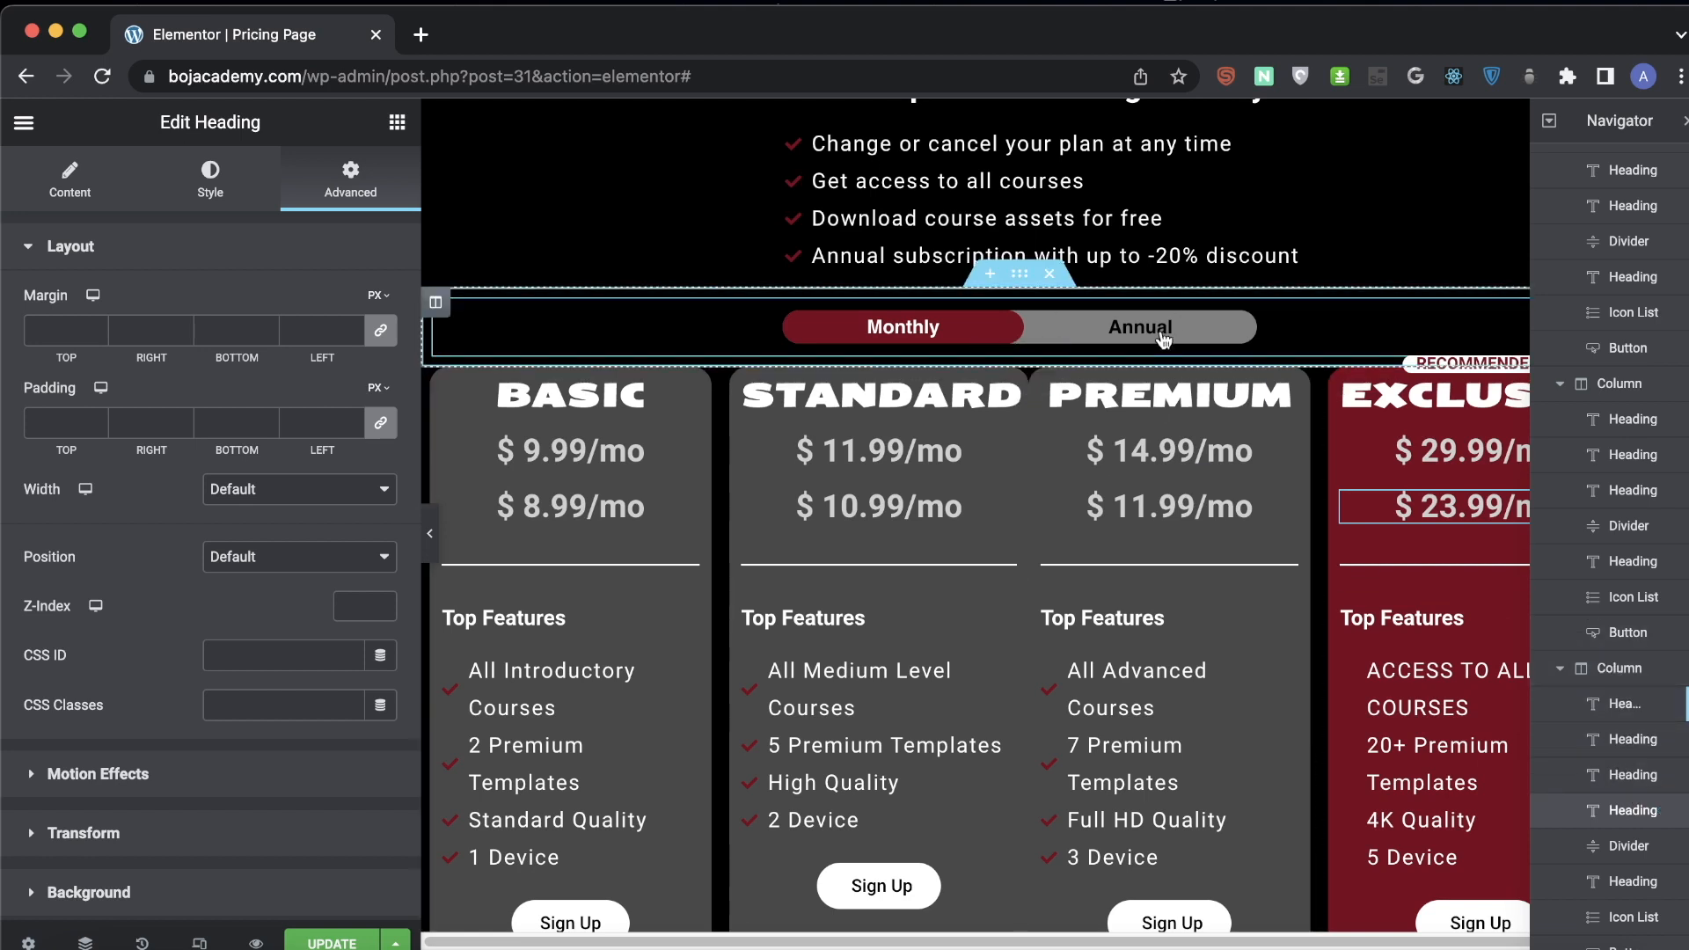
# - Give the Basic plan's $ 9.99/mo heading the CSS ID monthly
pyautogui.scroll(5, 1621, 322)
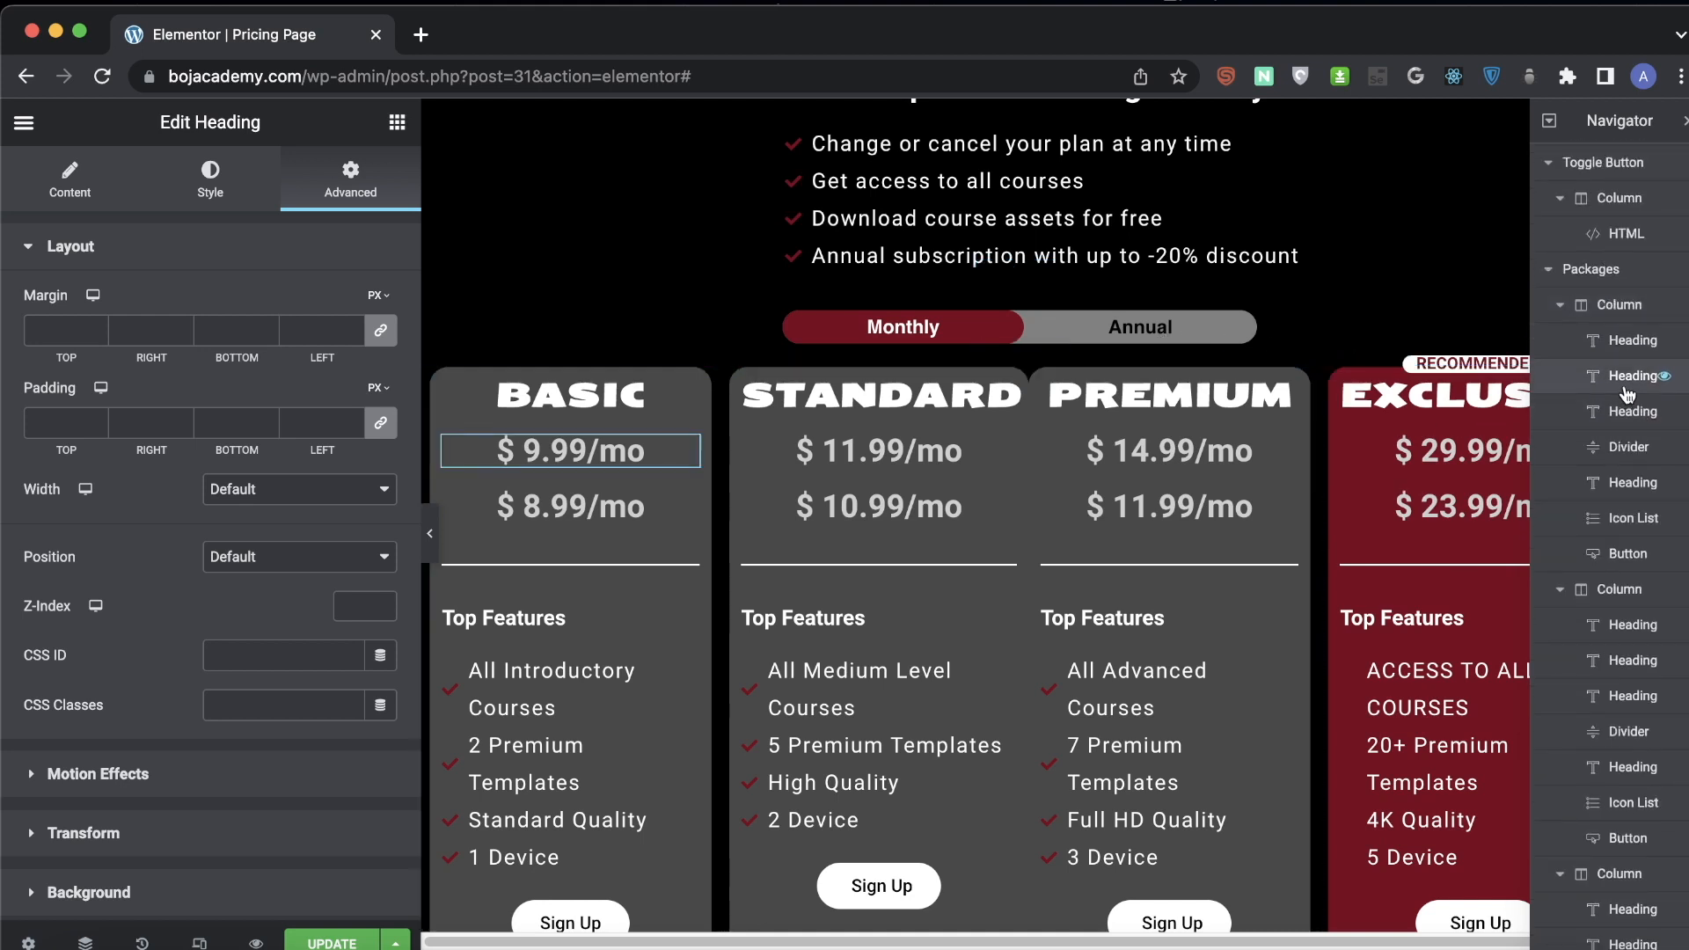
pyautogui.click(282, 656)
pyautogui.write('monthly')
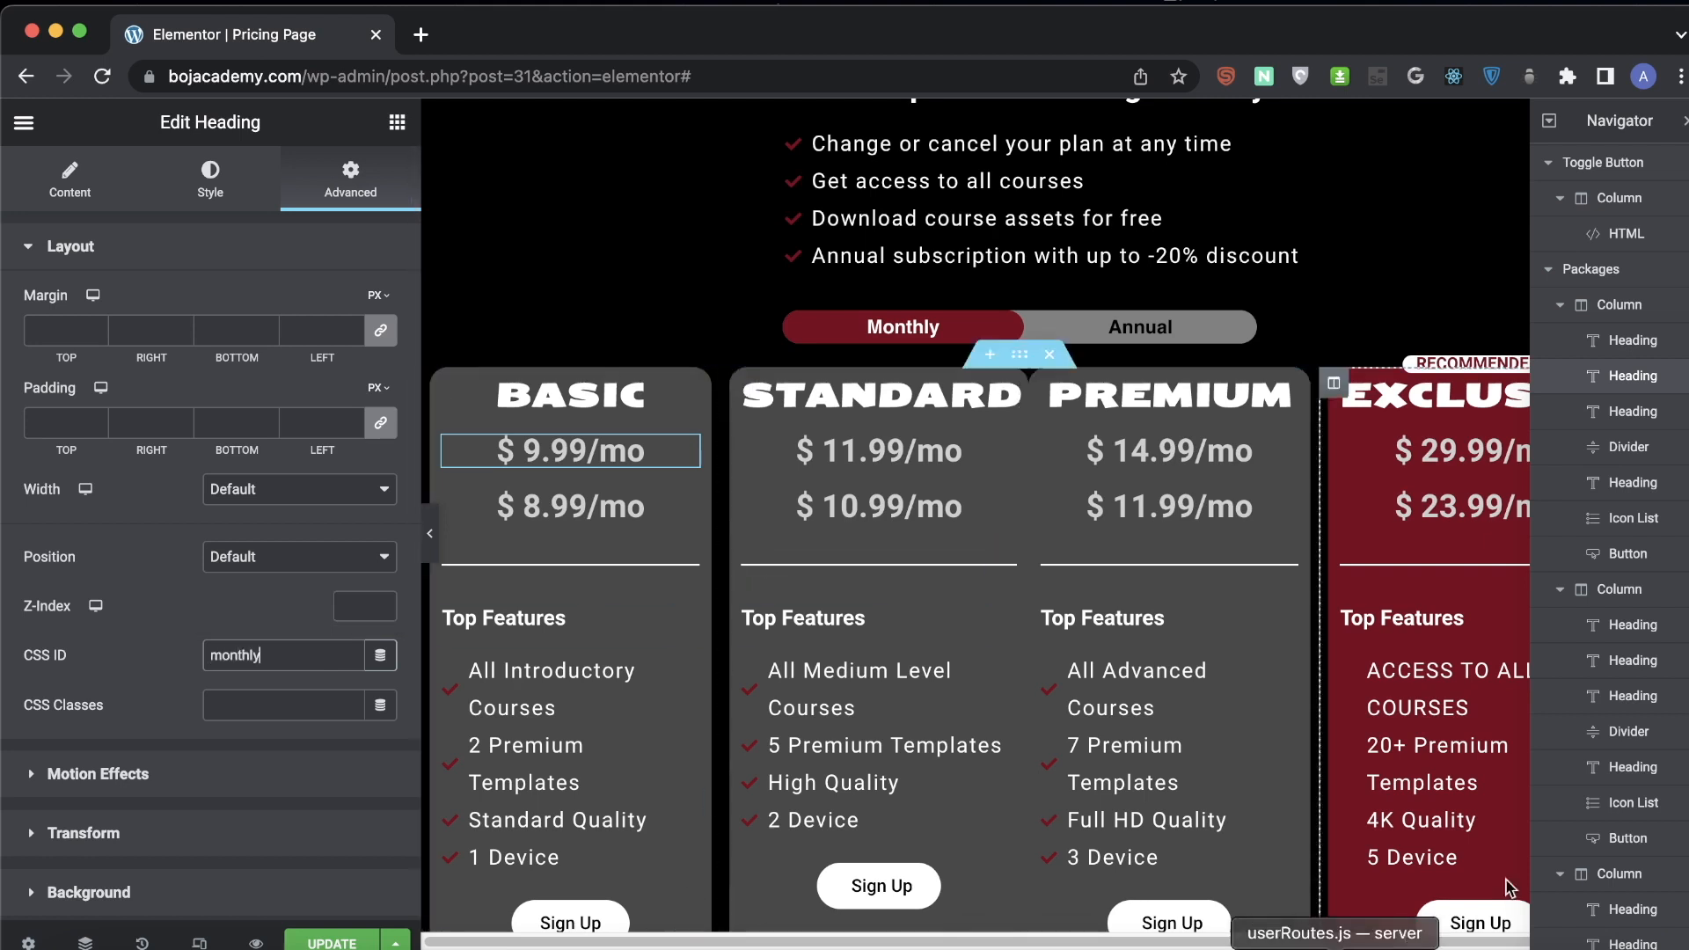
pyautogui.click(1632, 414)
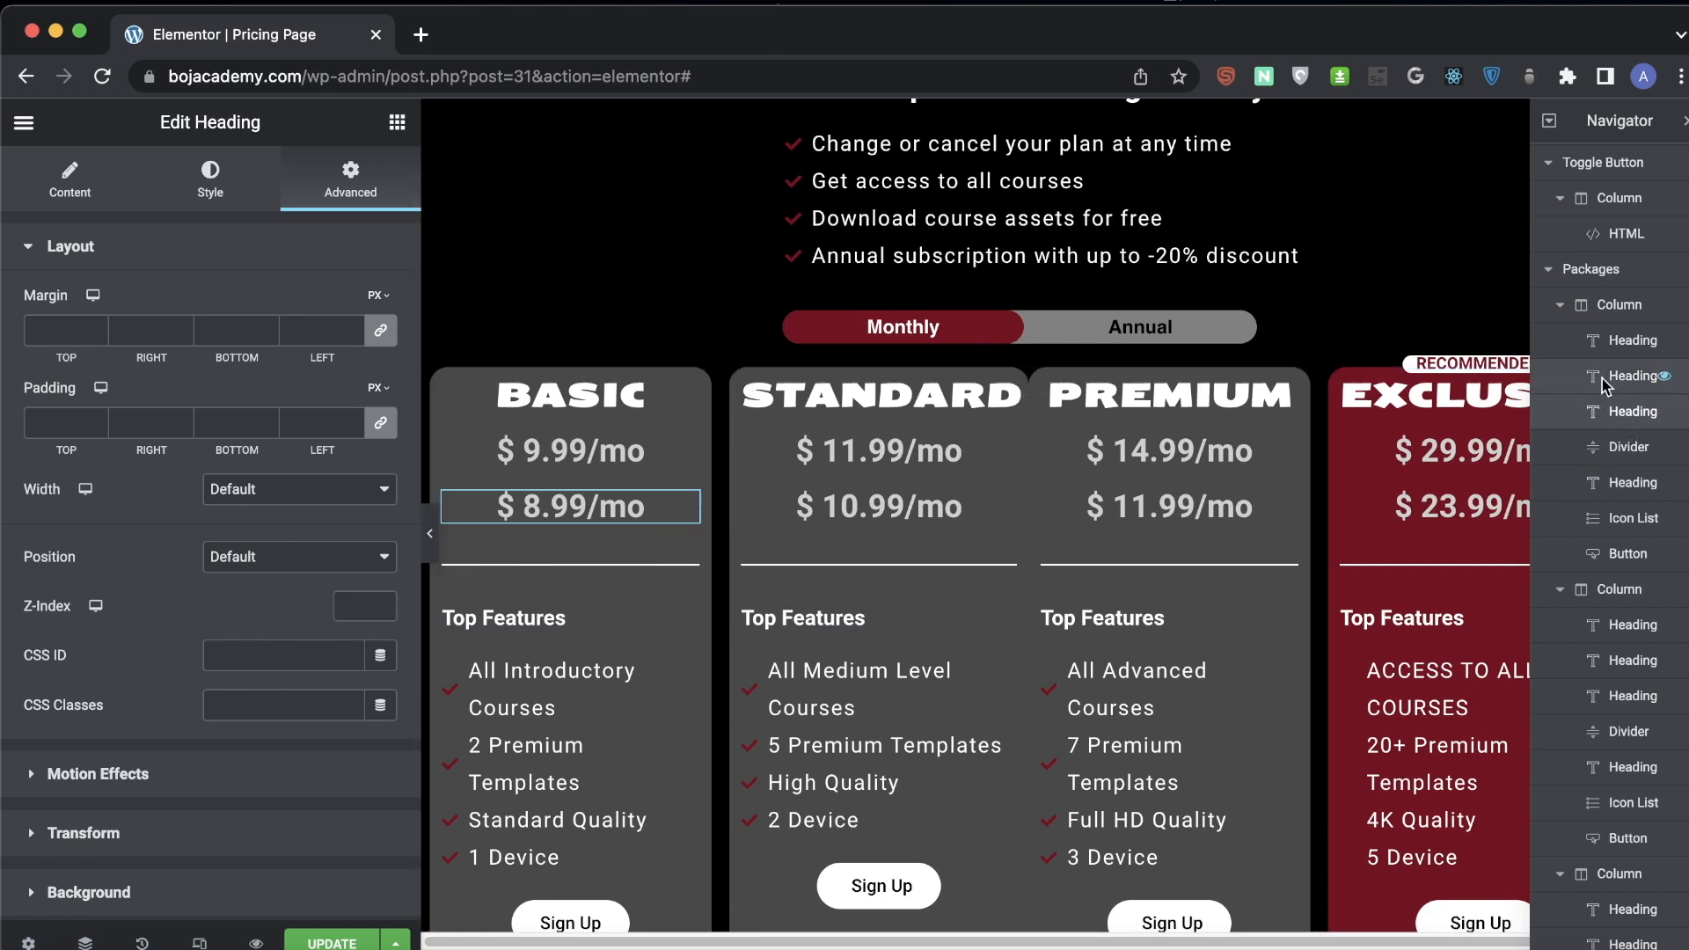
# - Move monthly from the CSS ID to the CSS classes of the Basic plan's $ 9.99/mo heading
pyautogui.click(1633, 376)
pyautogui.moveTo(279, 648); pyautogui.dragTo(50, 638)
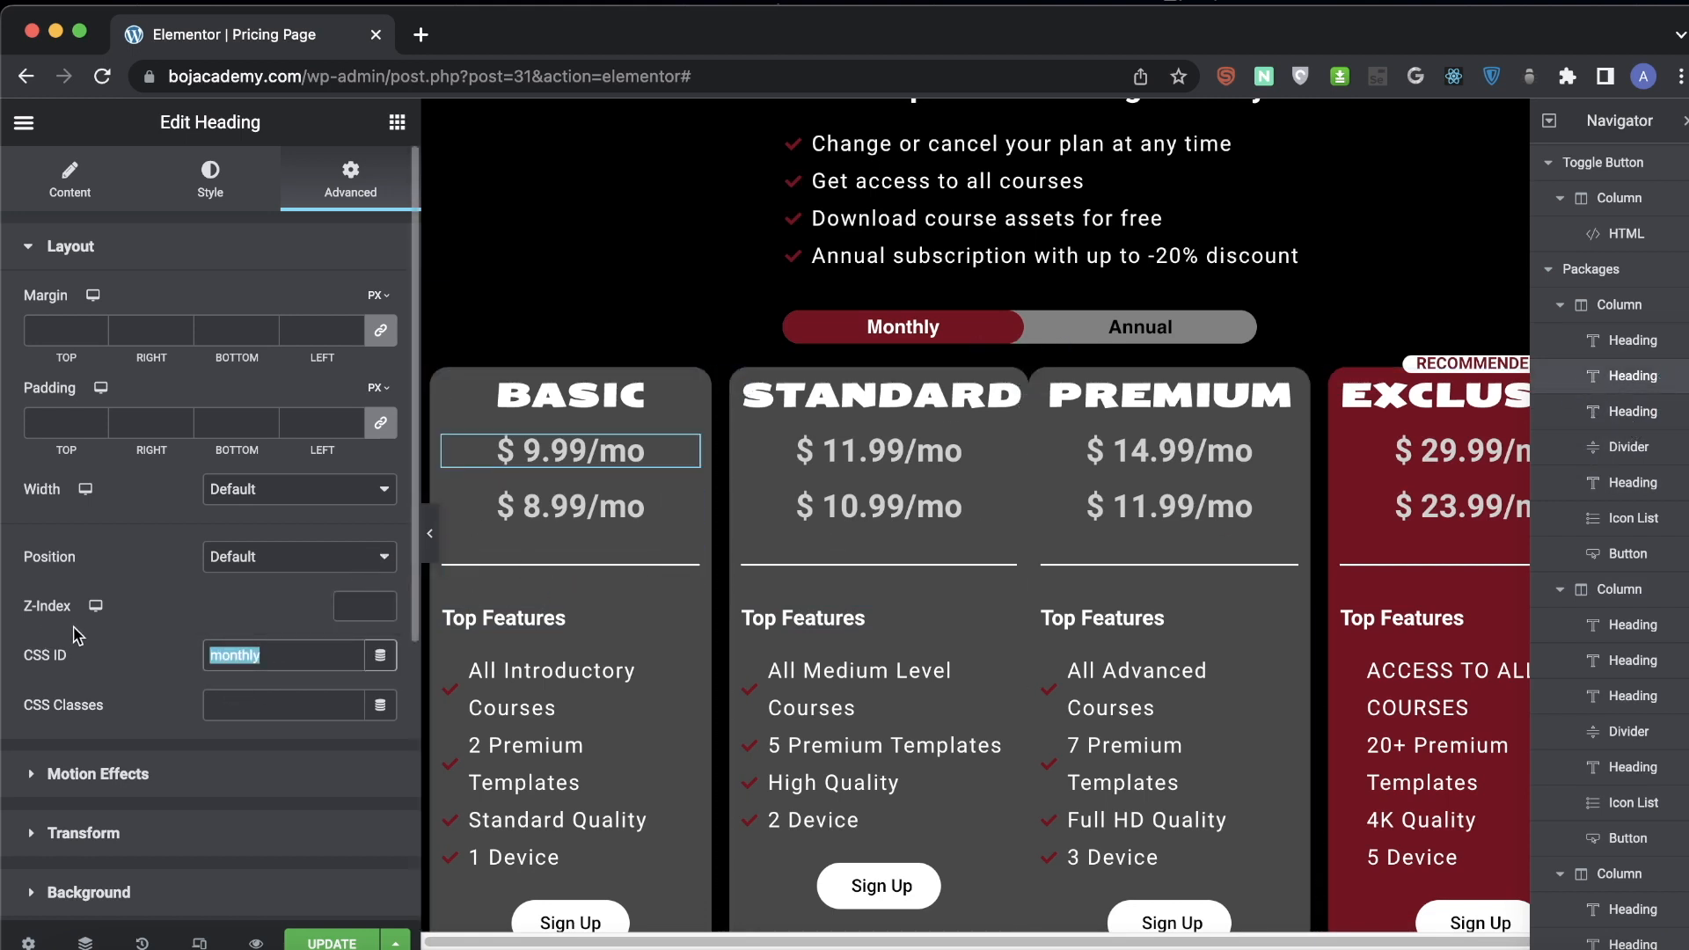
pyautogui.hotkey('ctrl', 'x')
pyautogui.click(275, 707)
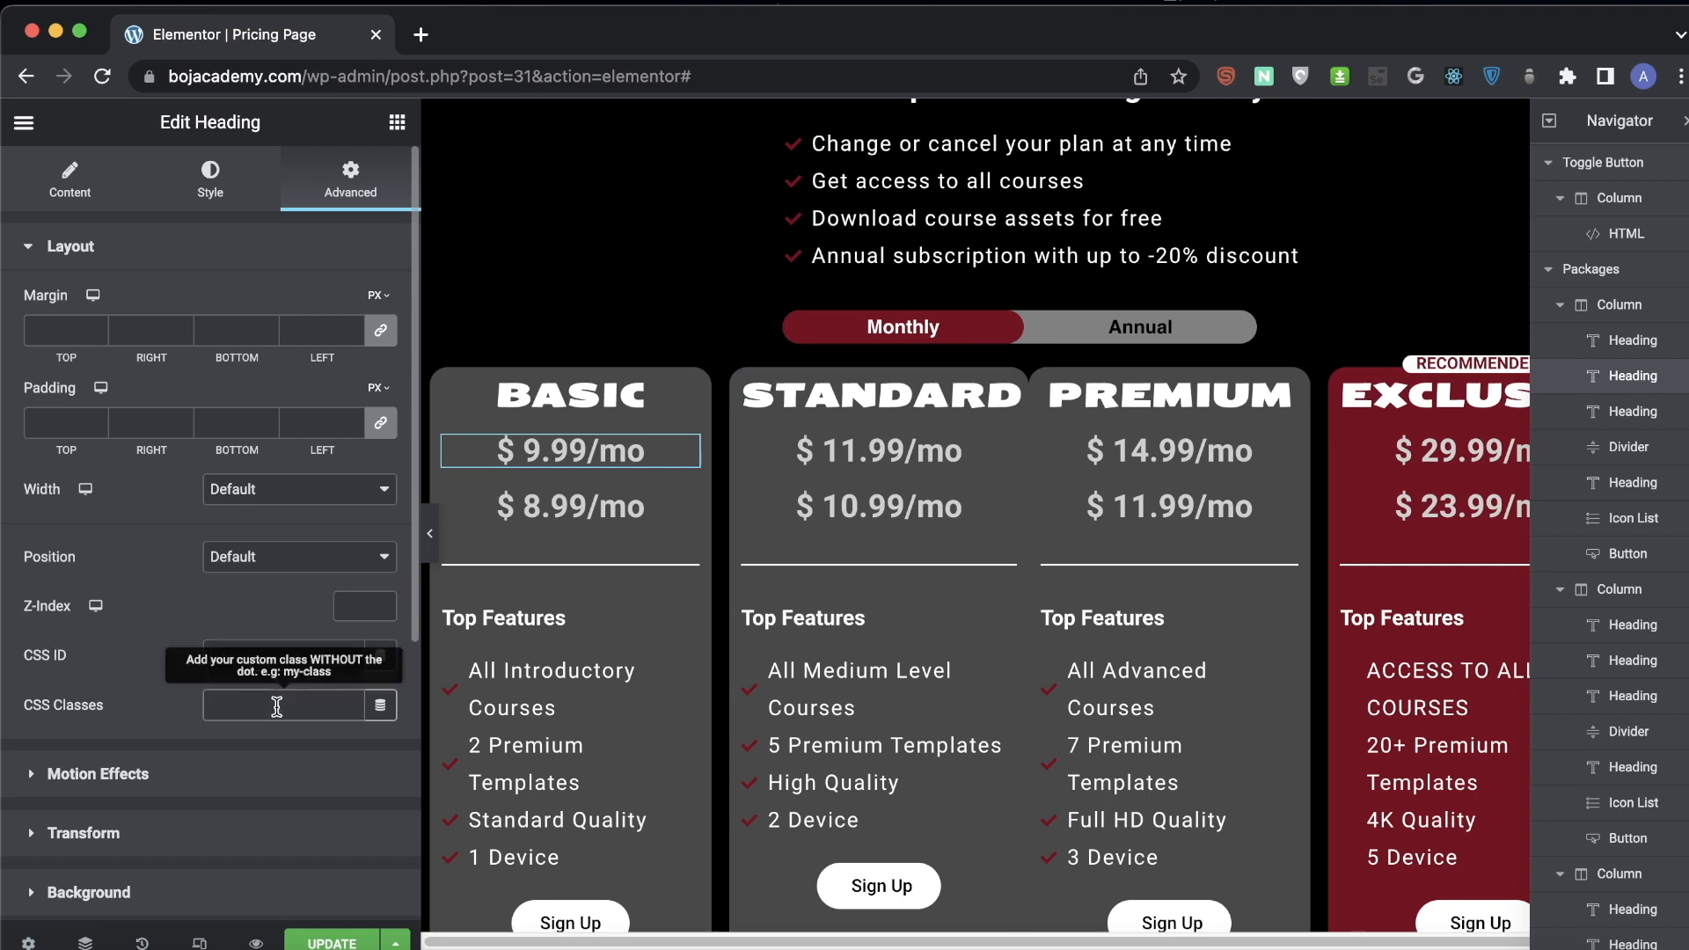
pyautogui.press('cmd+v')
# - Assign the CSS class annual to the Basic plan's $ 8.99/mo heading, and monthly or annual to the other plans' price headings
pyautogui.click(1633, 411)
pyautogui.click(252, 702)
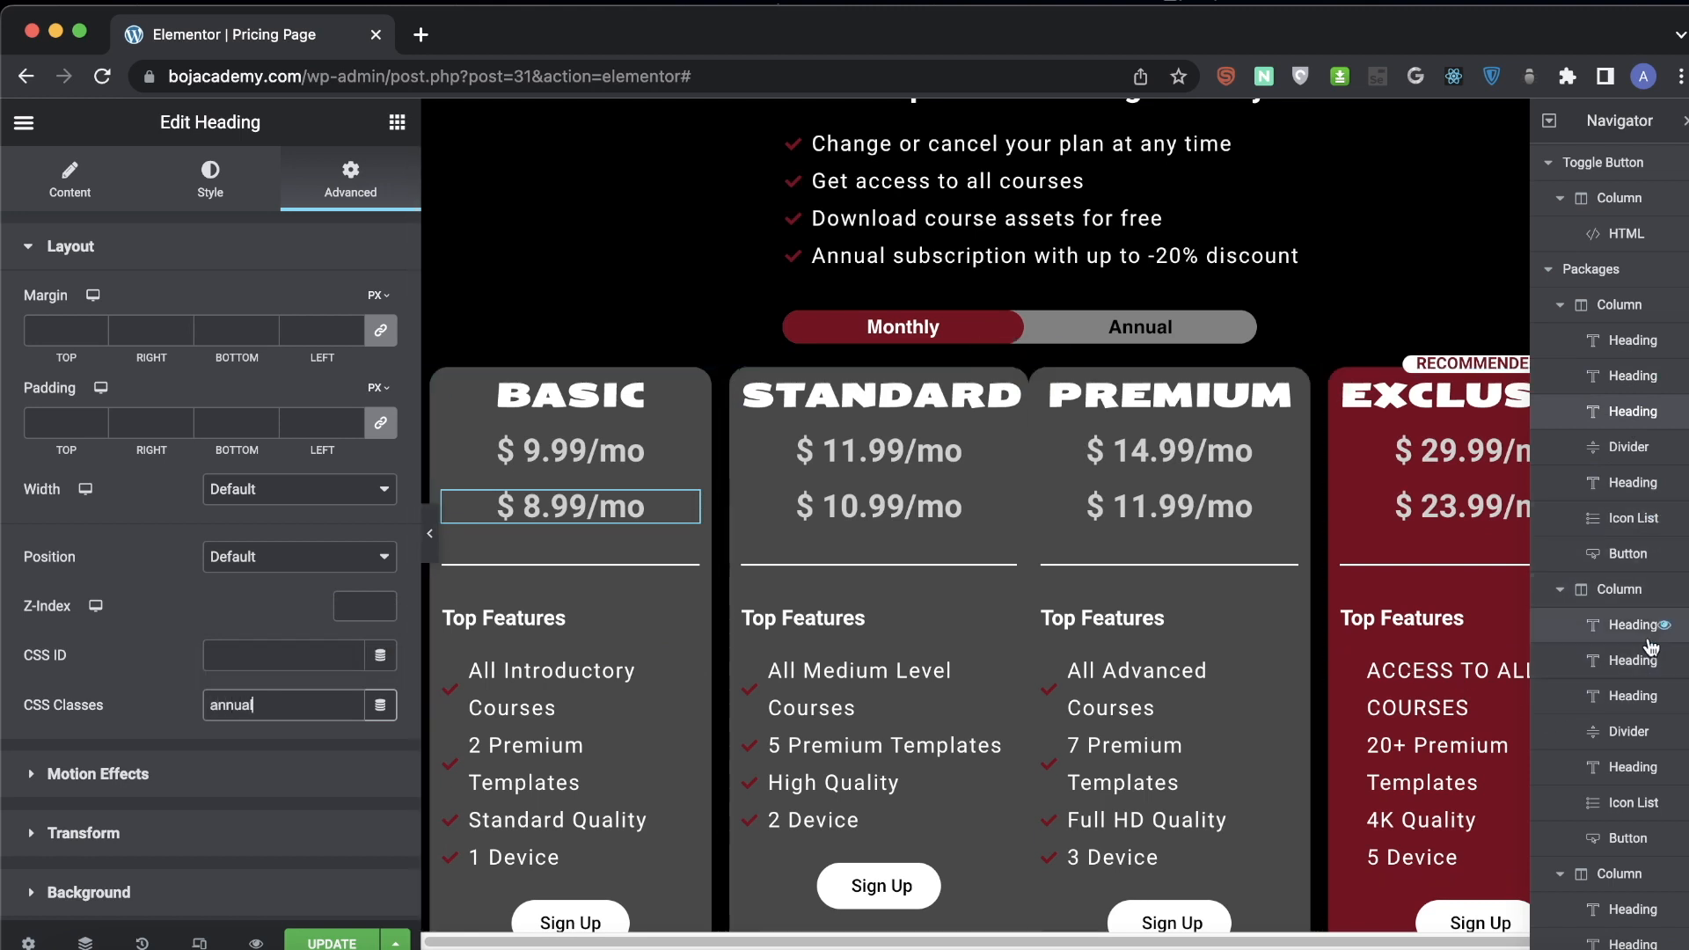
pyautogui.click(1623, 660)
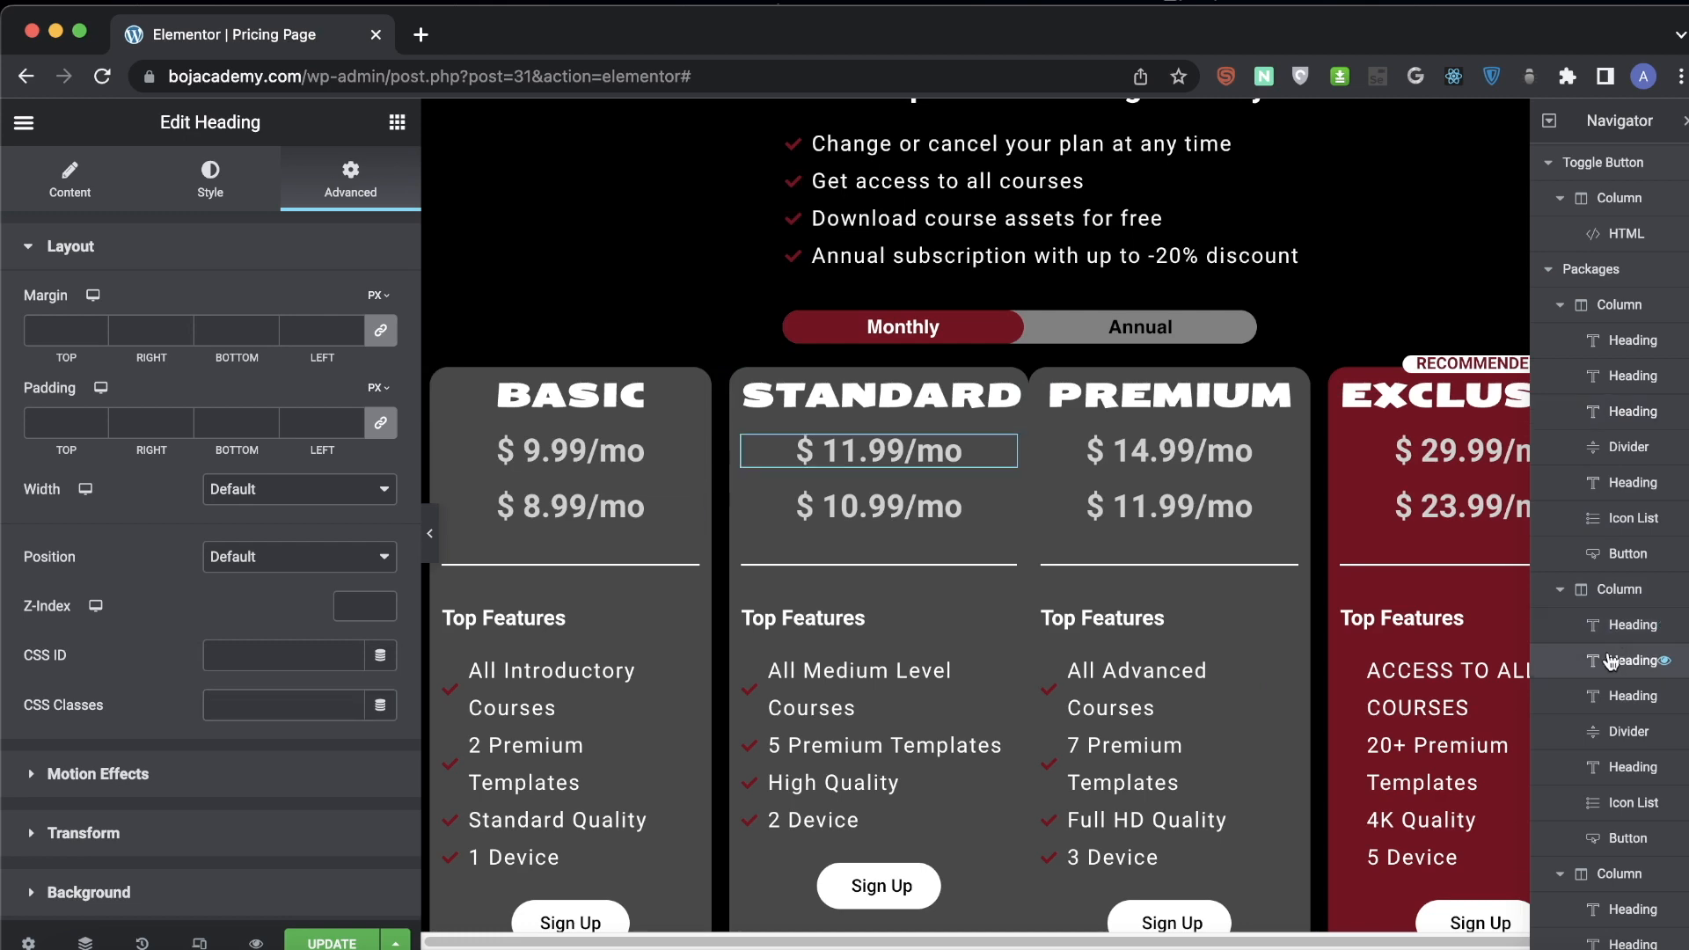
pyautogui.write('mo')
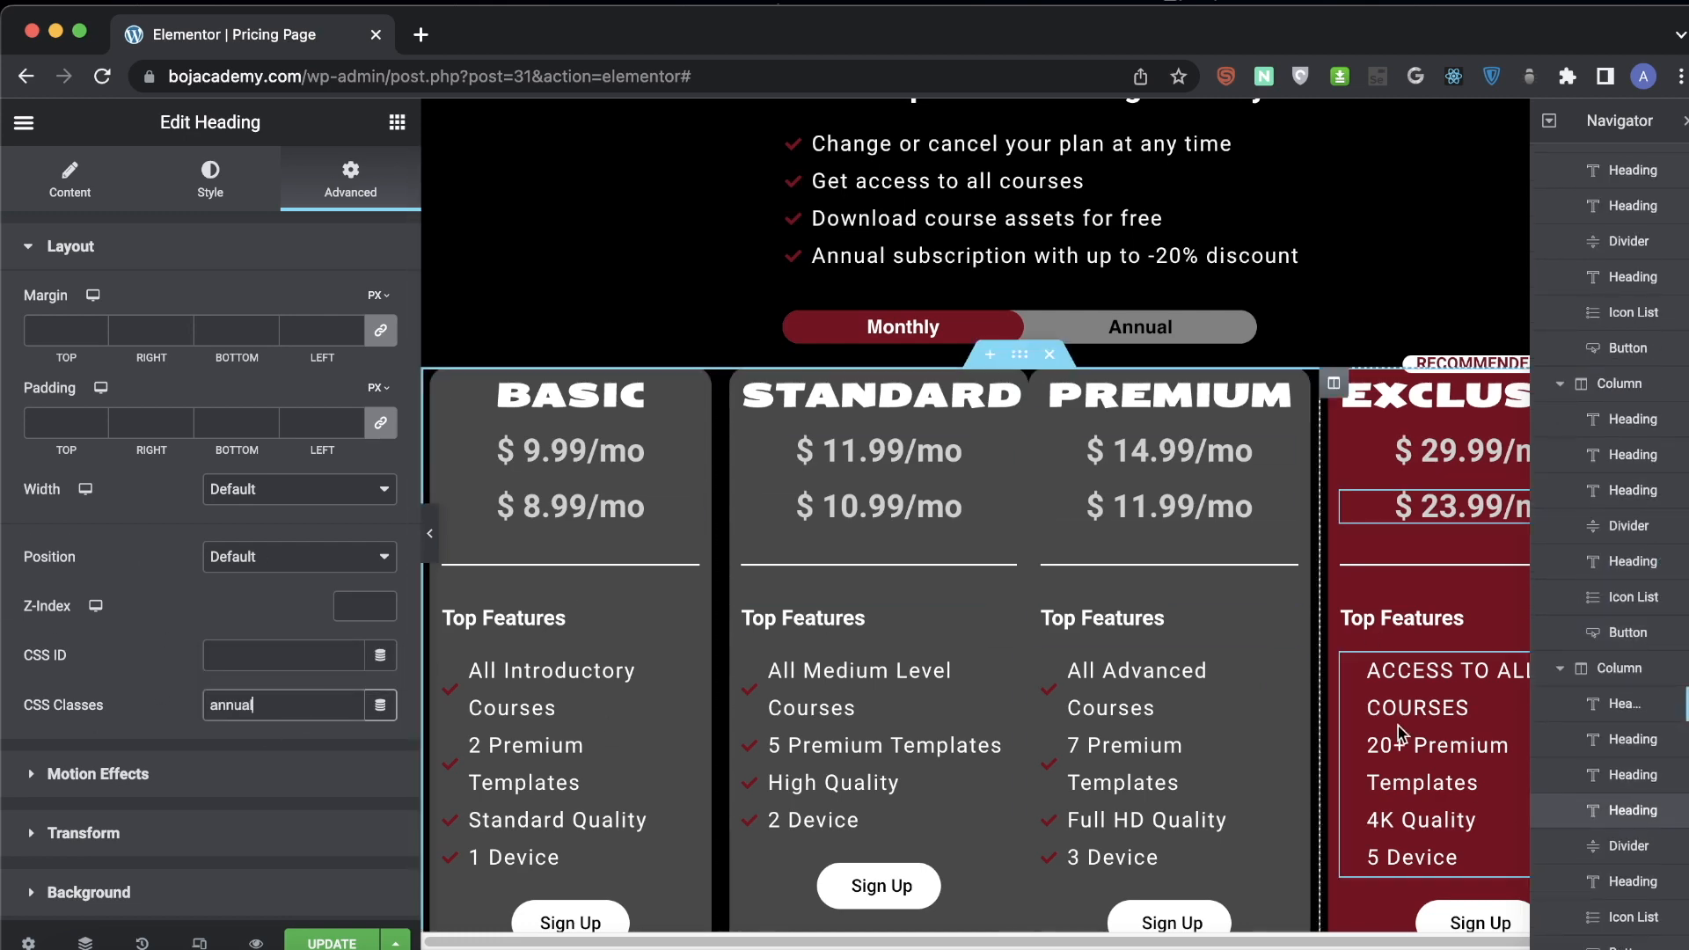
# - Add an .annual rule with display: none; at the start of the toggle HTML widget's style block
pyautogui.scroll(2, 1400, 546)
pyautogui.scroll(6, 1625, 504)
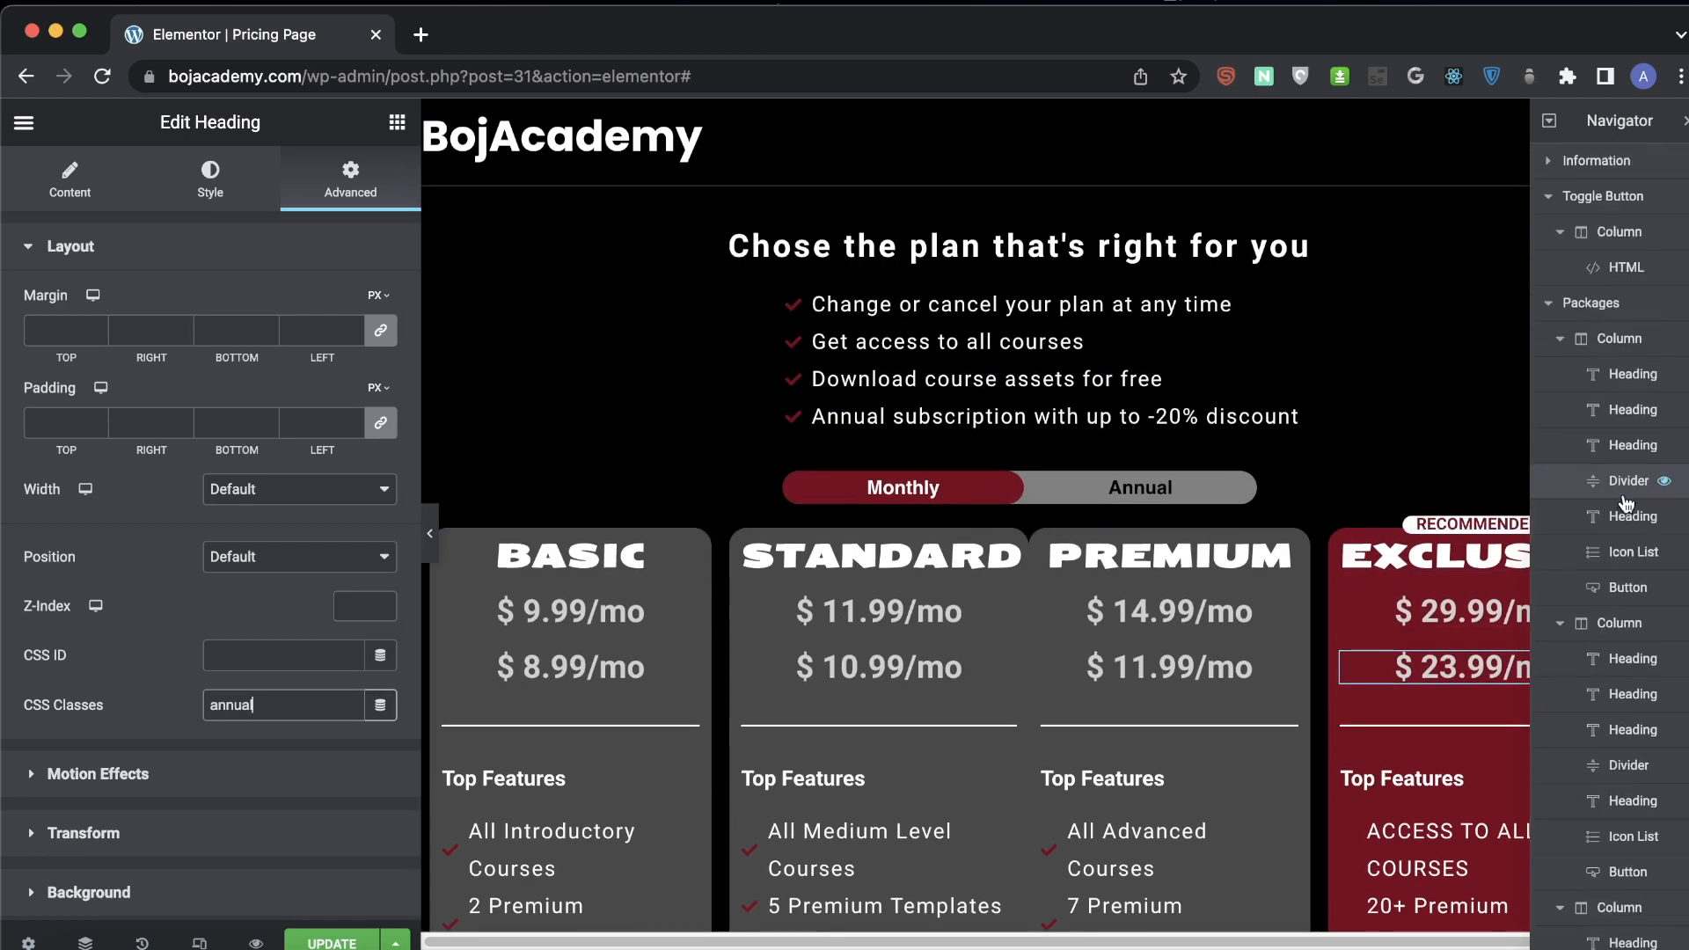
pyautogui.click(1626, 267)
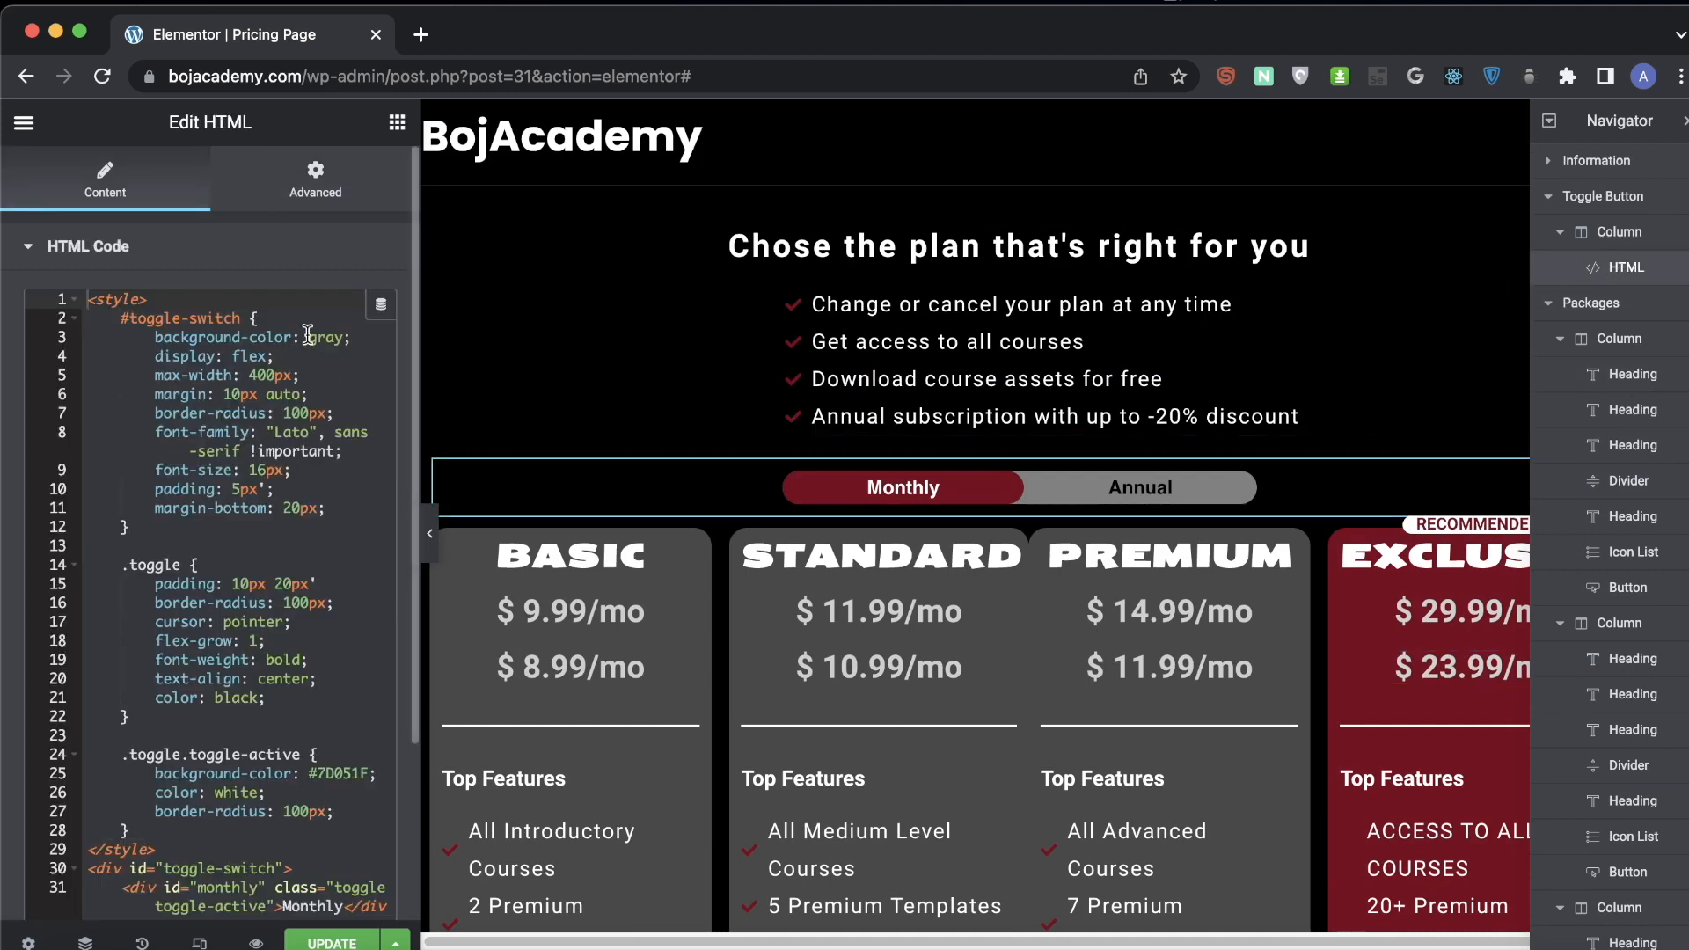
pyautogui.click(215, 295)
pyautogui.press('Return')
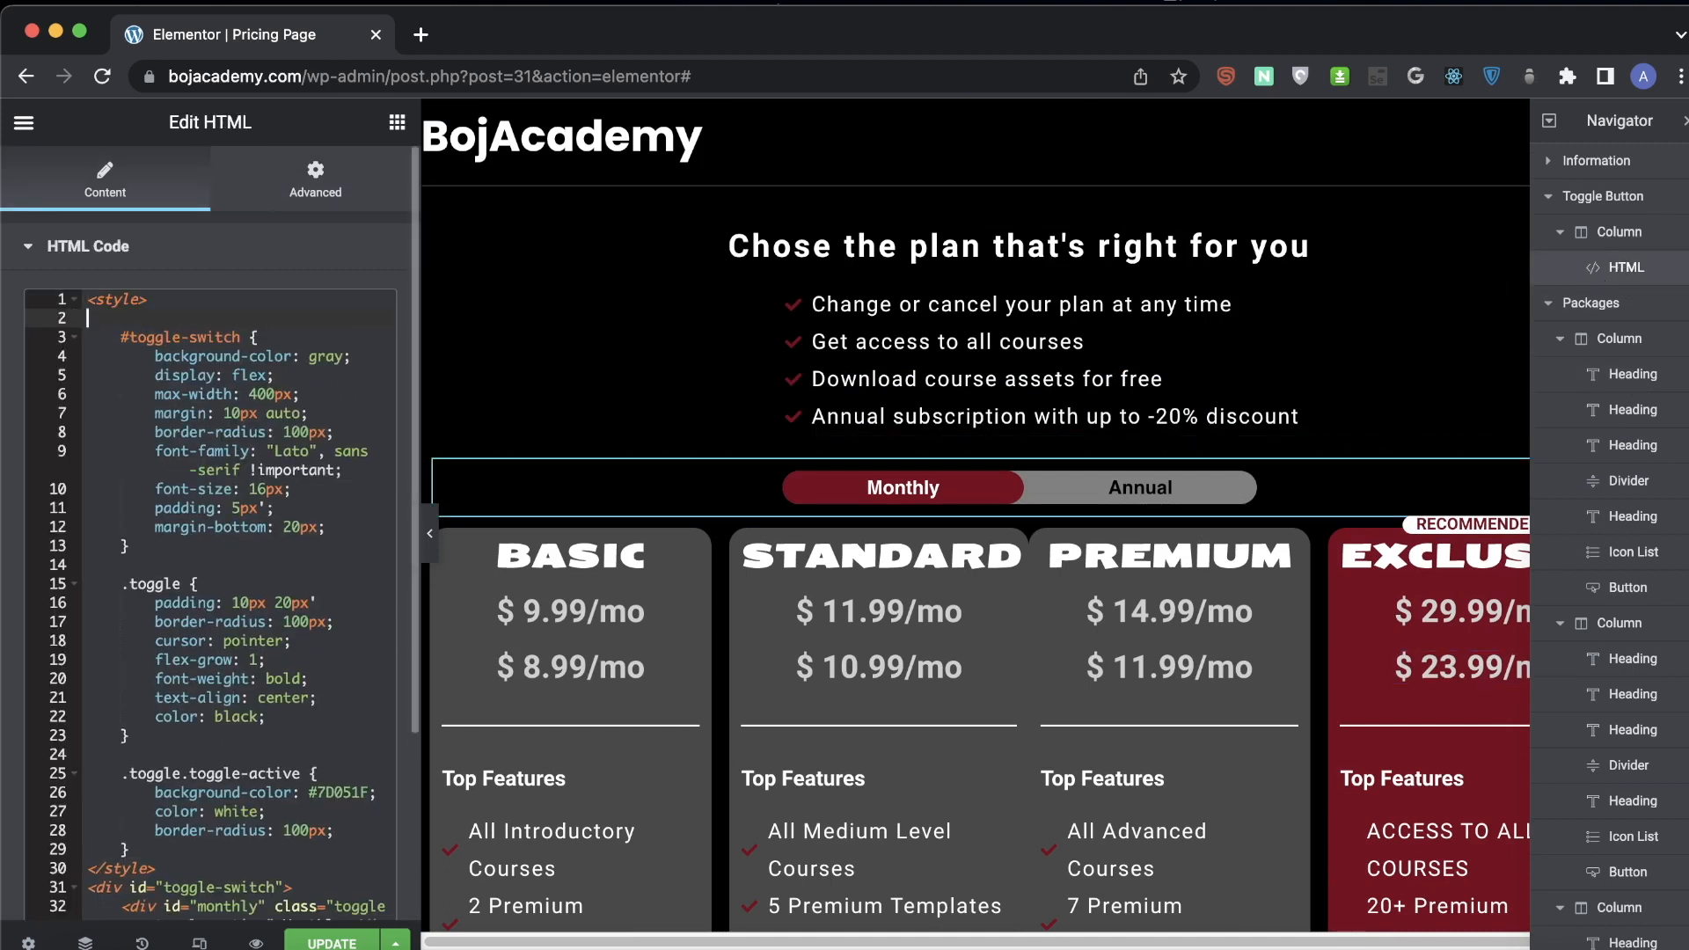
pyautogui.press('Return')
pyautogui.press('Up')
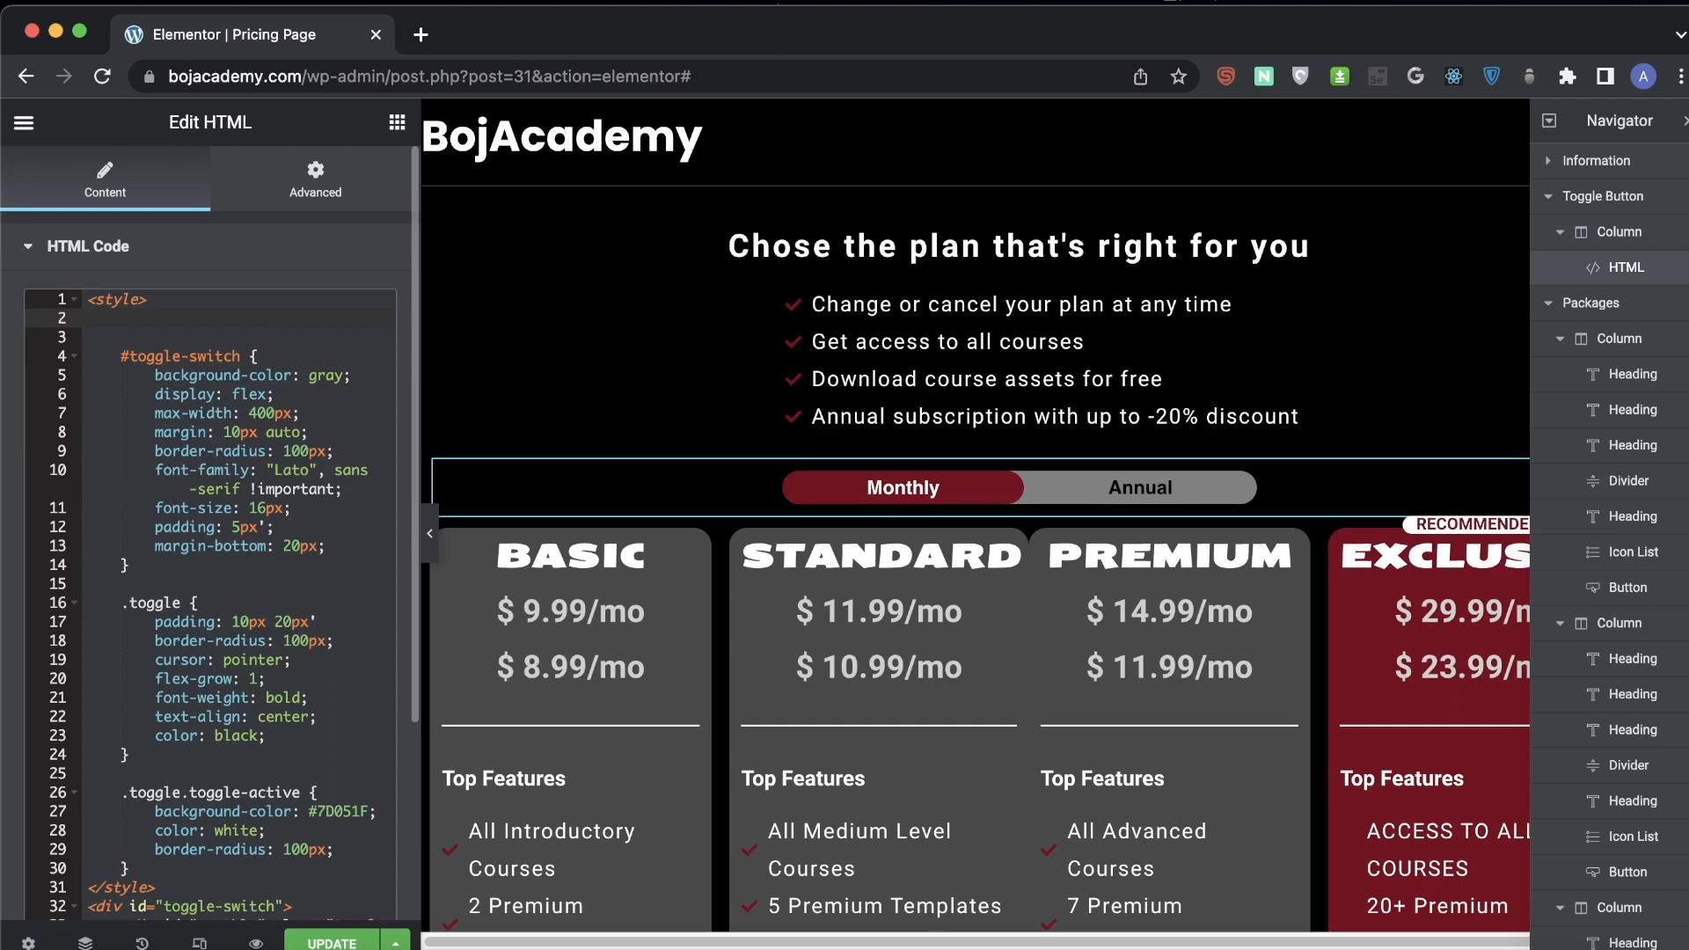
pyautogui.write('.annual ')
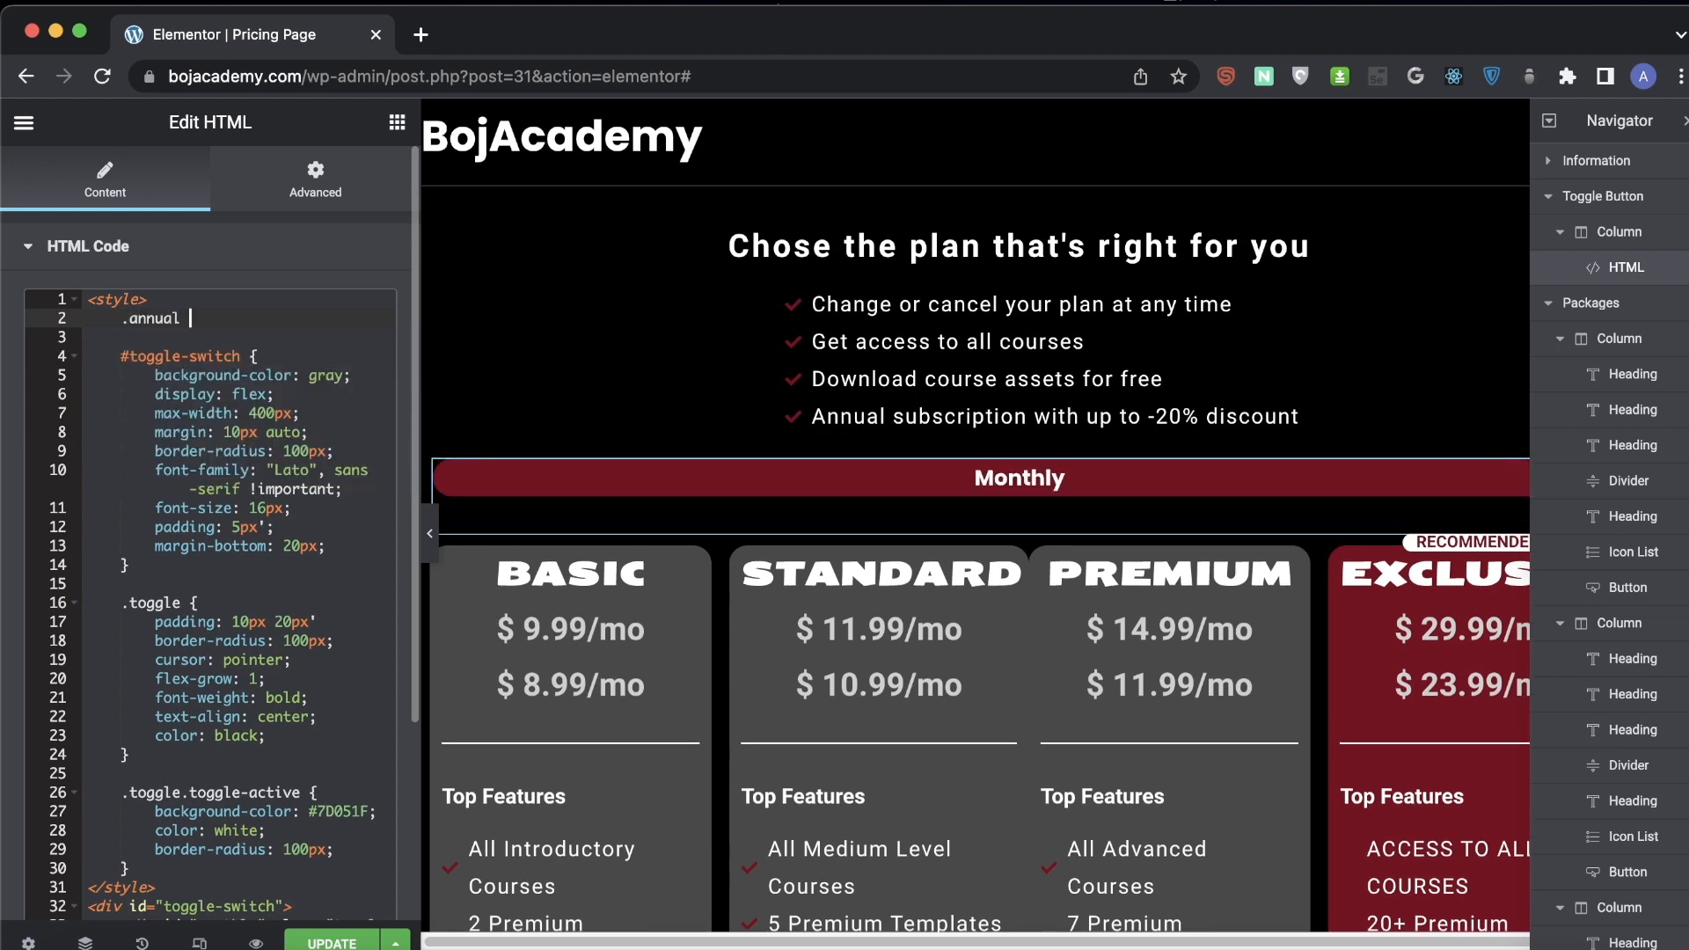
pyautogui.write('{')
pyautogui.press('Return')
pyautogui.write('disp')
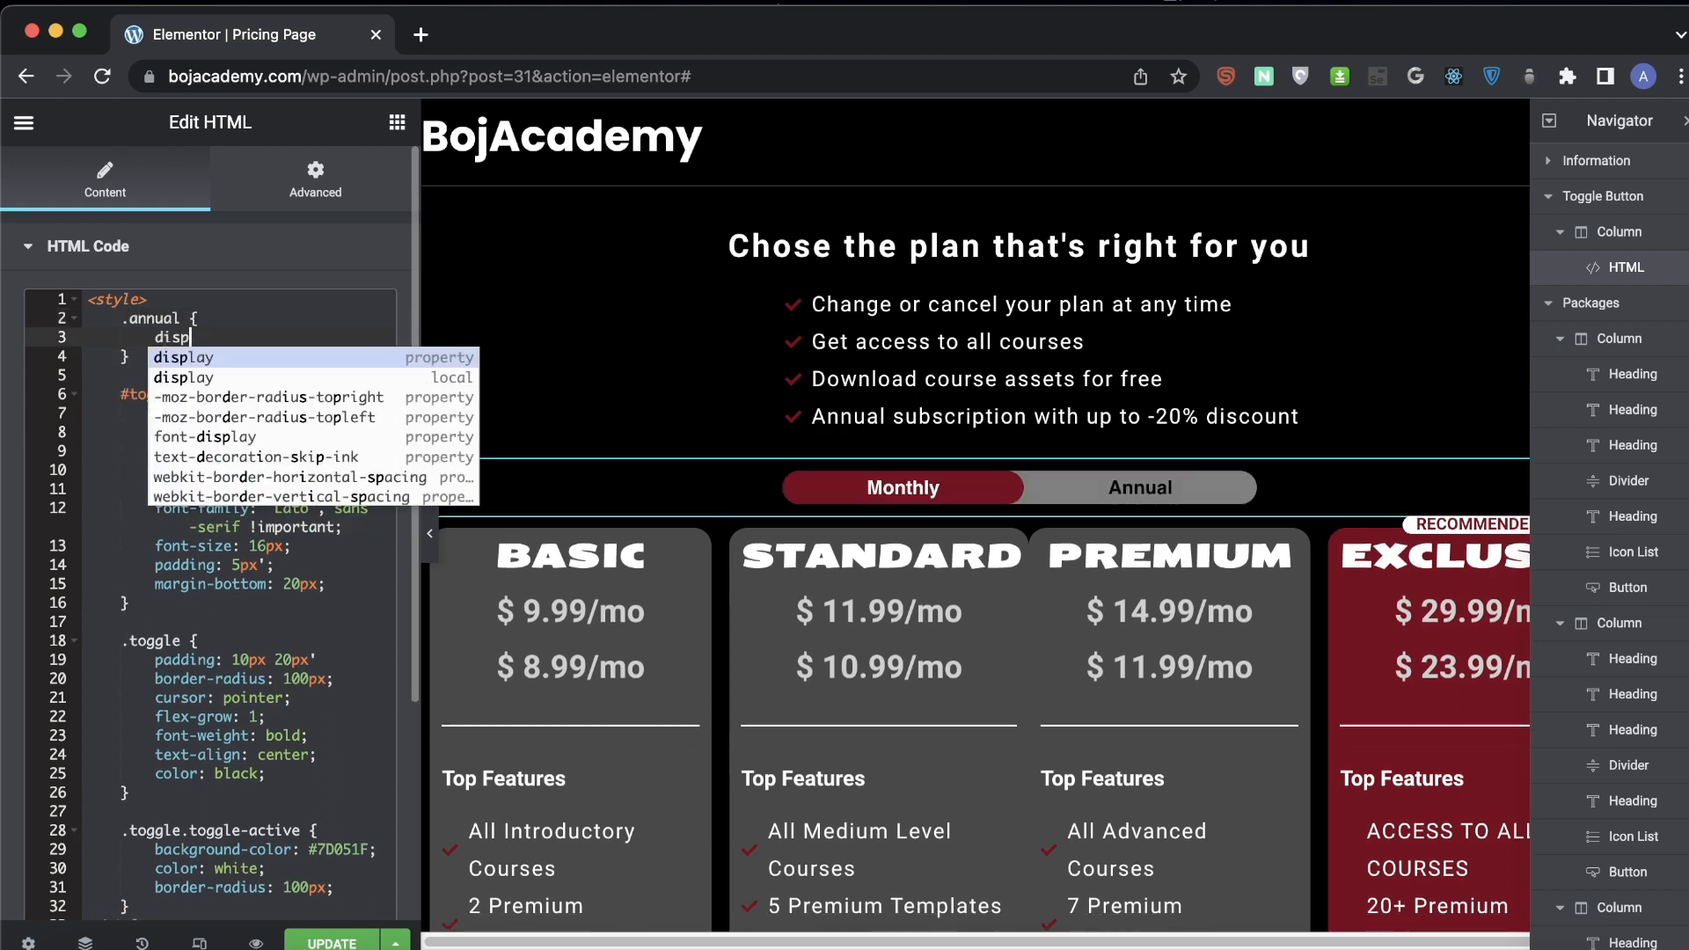
pyautogui.press('Return')
pyautogui.write('none;')
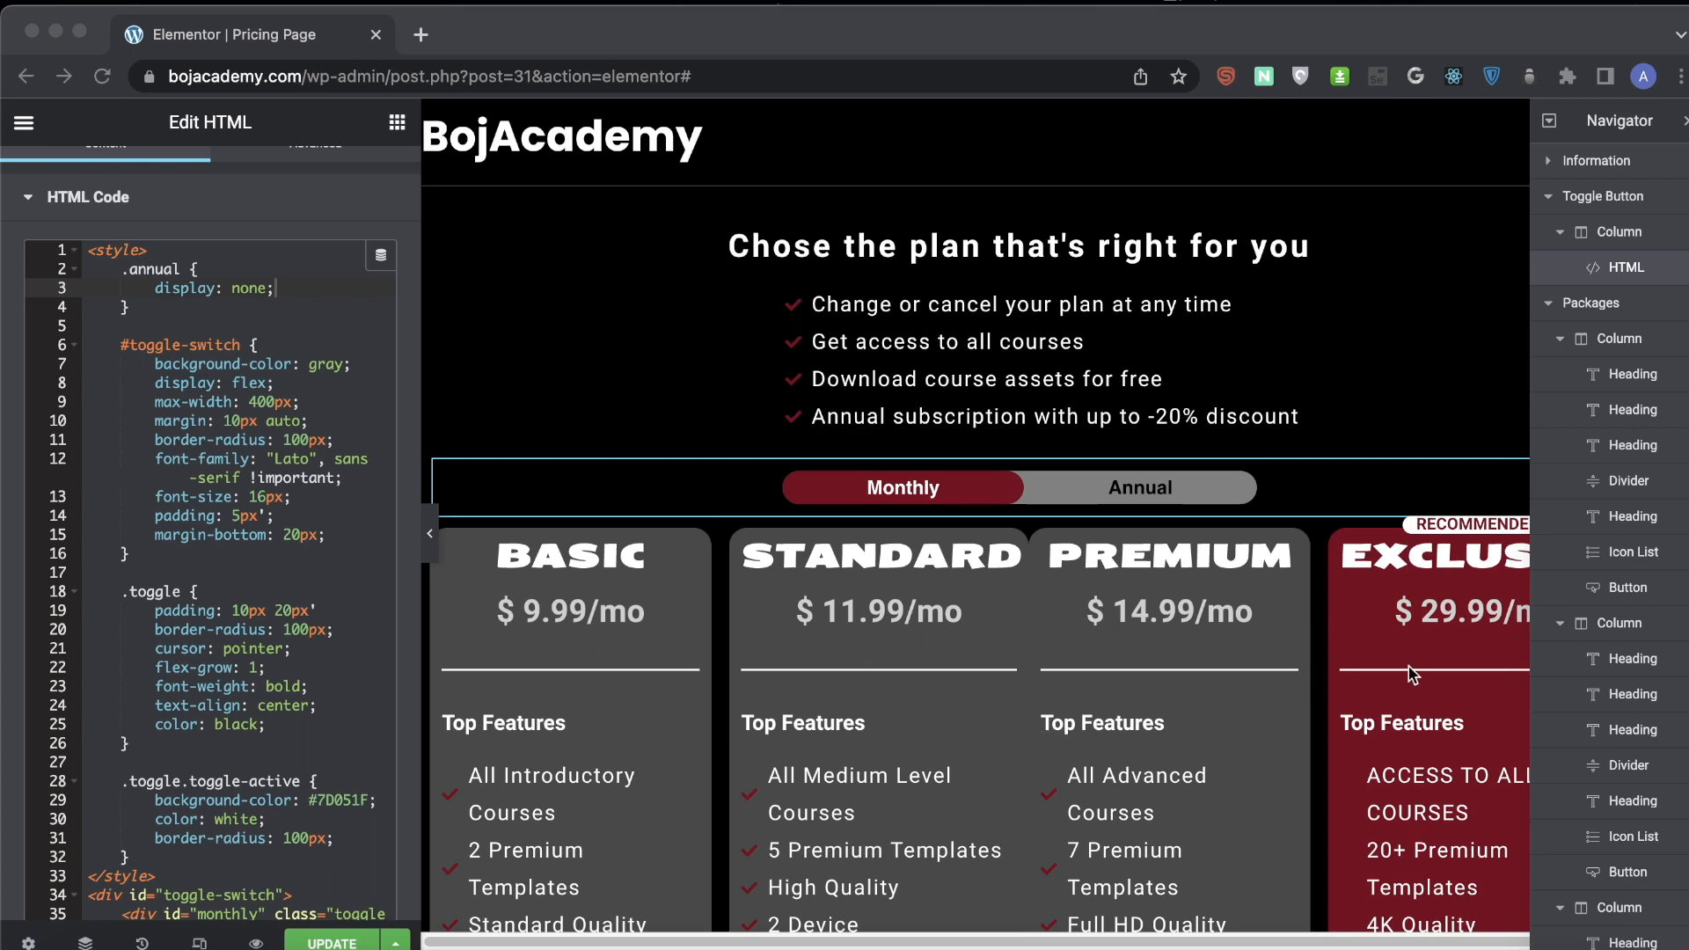
# - Add an empty script element after the toggle-switch div's closing tag in the HTML code
pyautogui.scroll(-3, 161, 757)
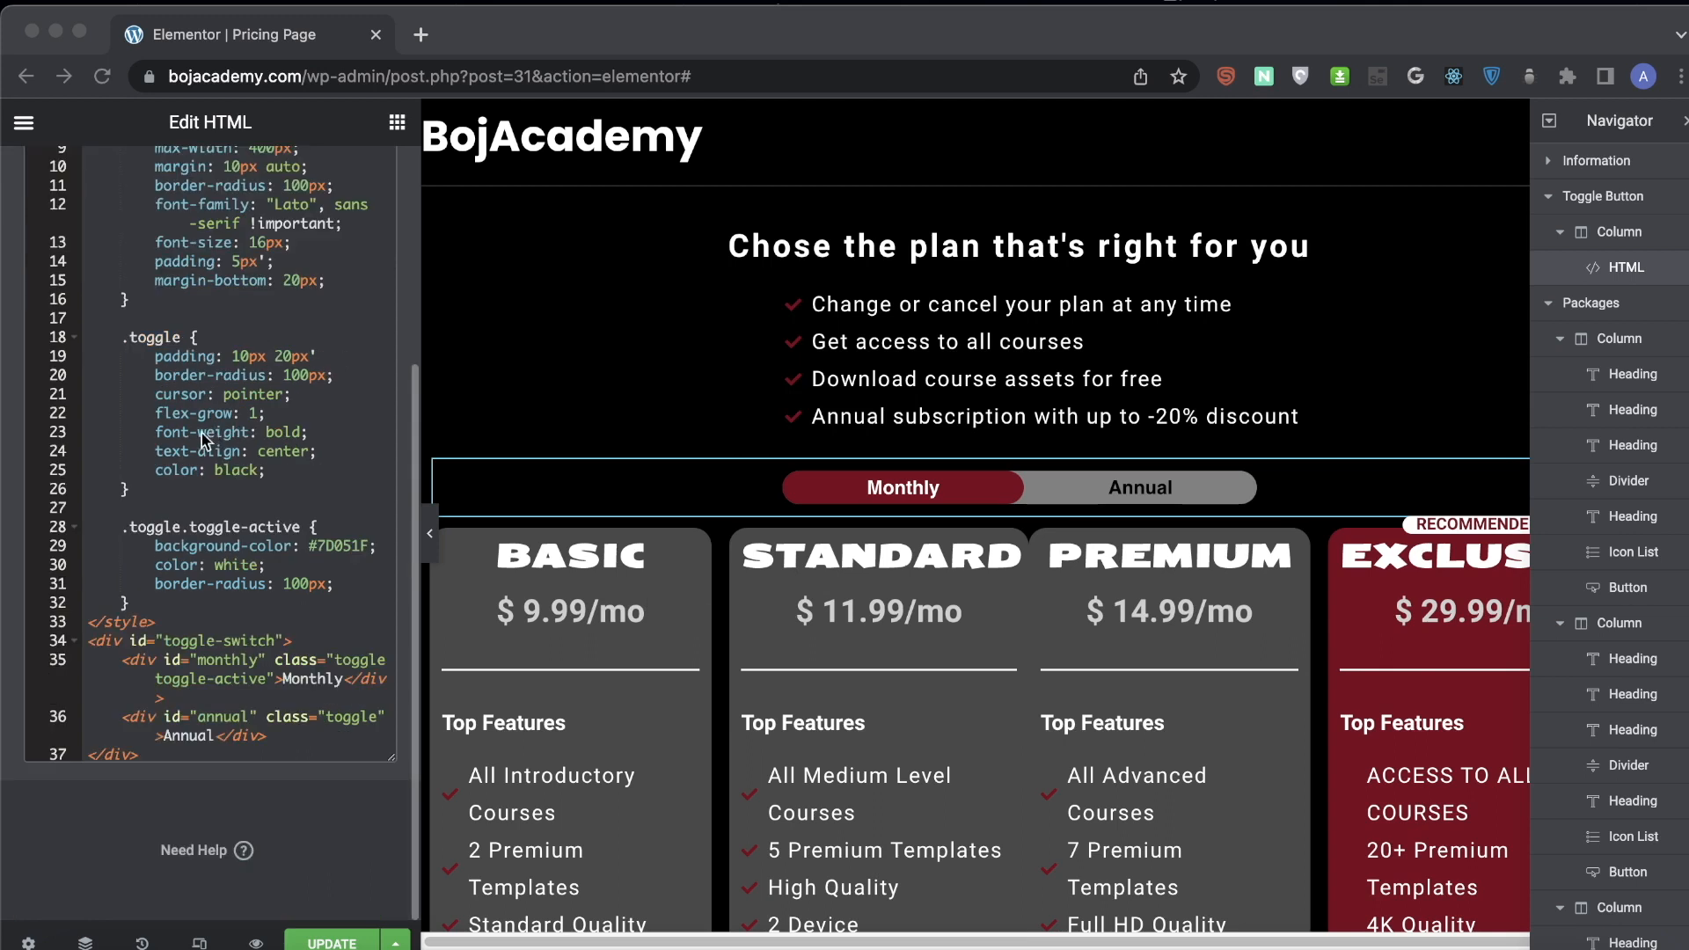
pyautogui.click(161, 752)
pyautogui.press('Return')
pyautogui.write('<')
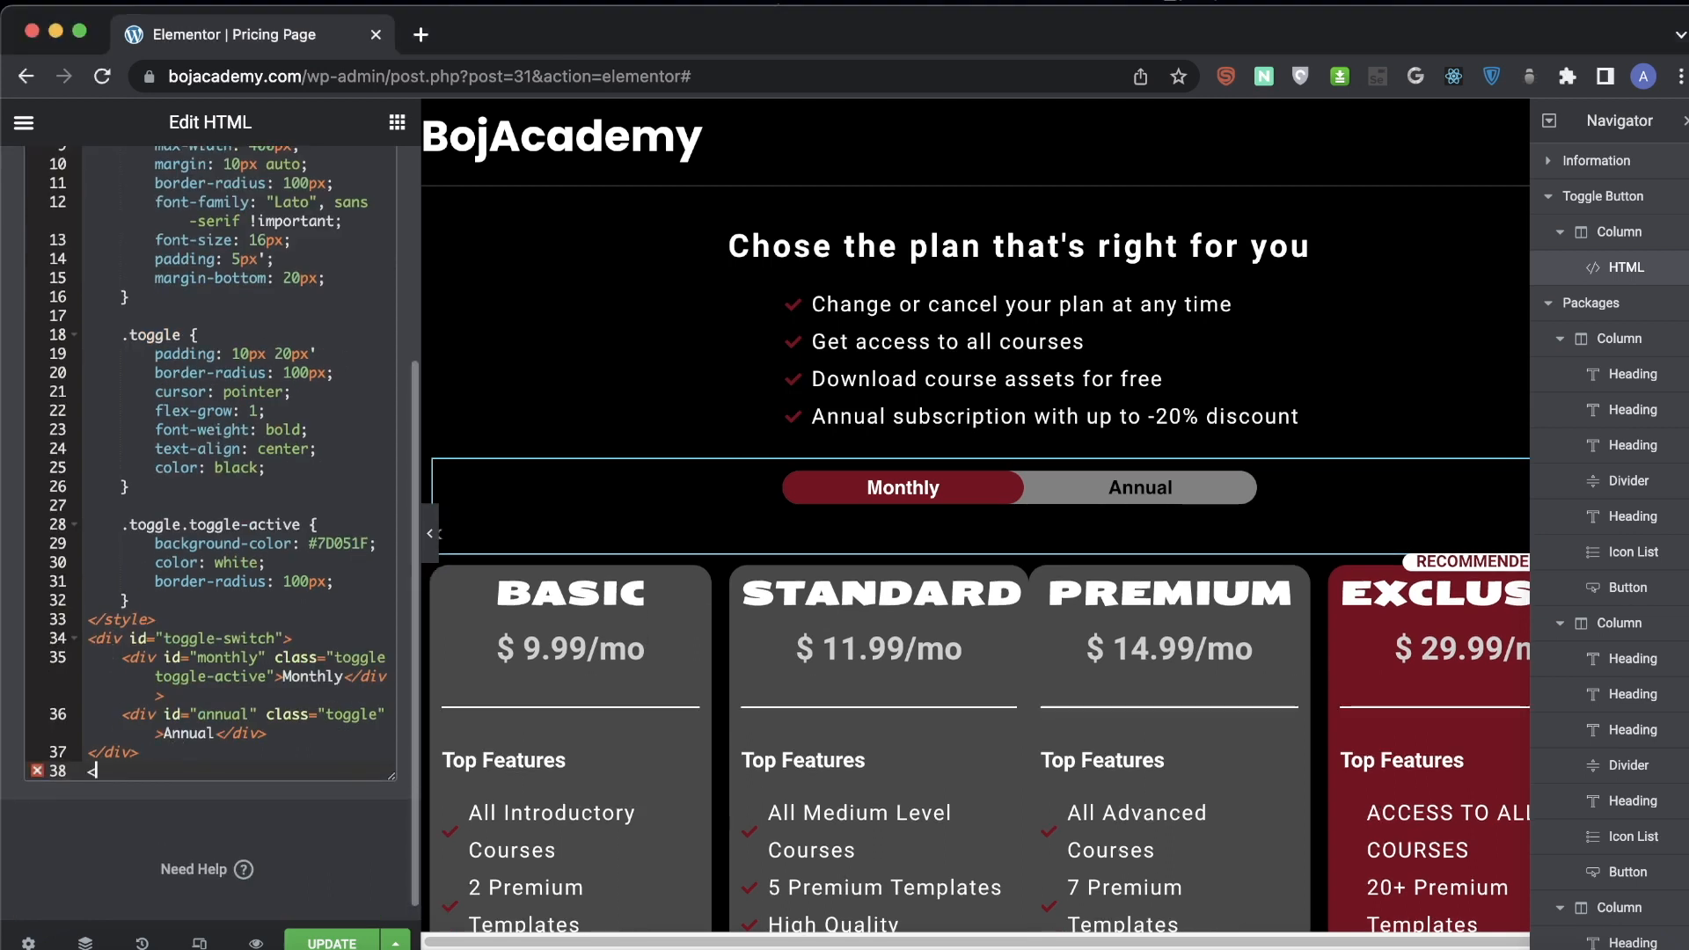
pyautogui.write('script')
pyautogui.press('Return')
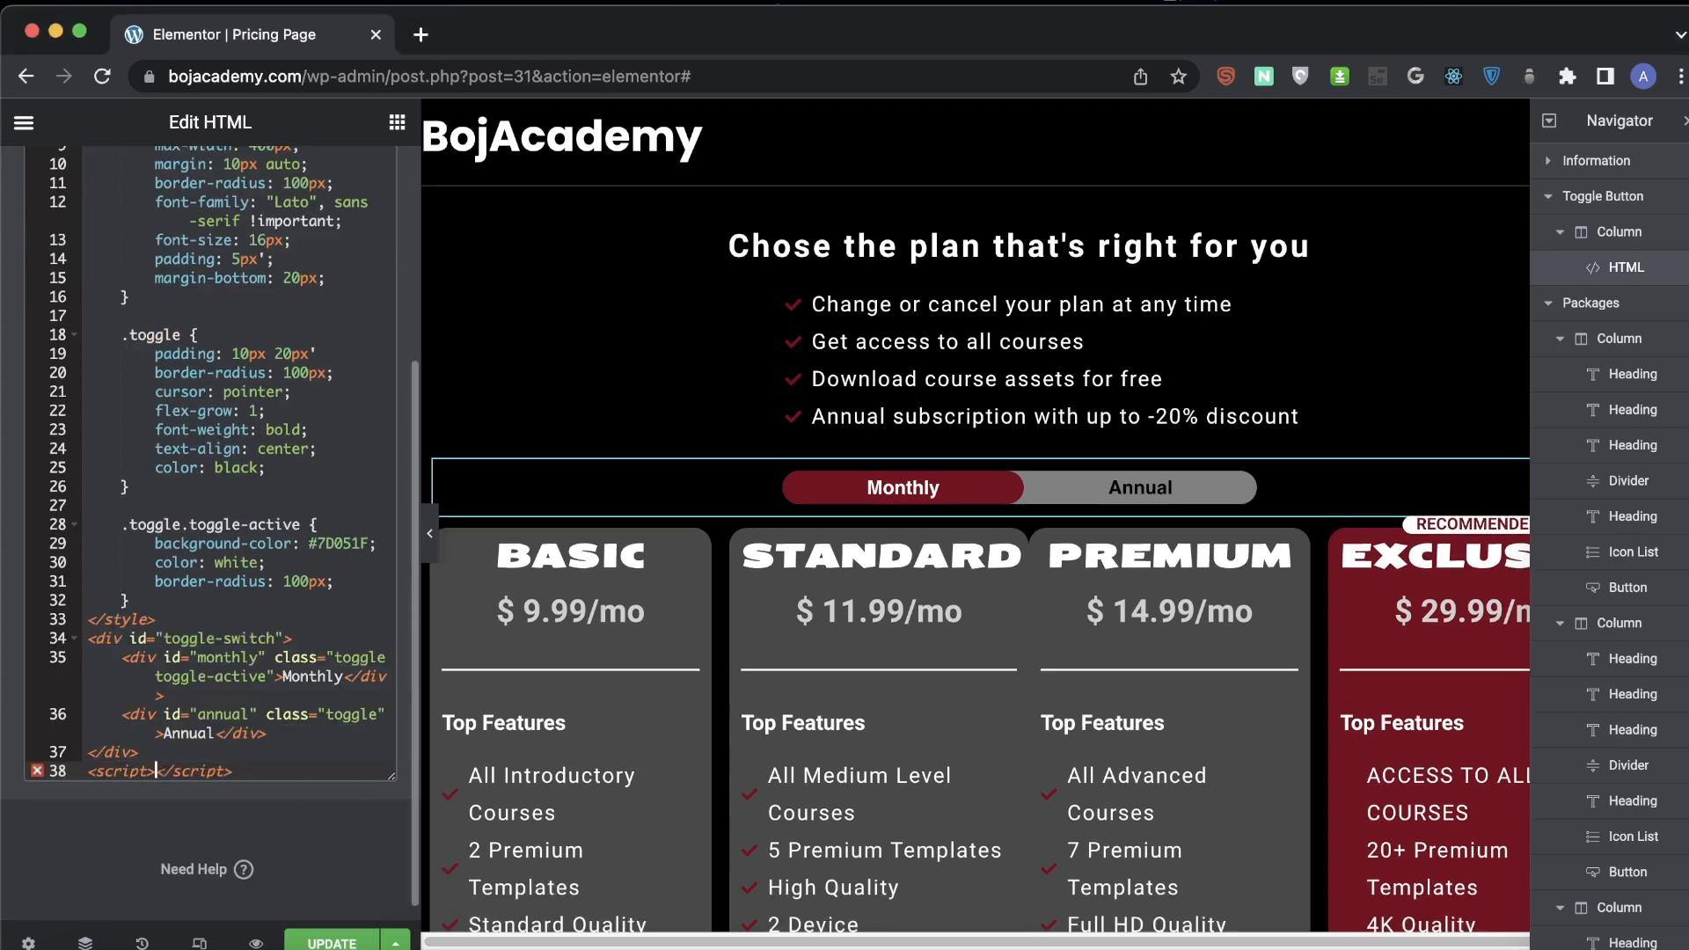
pyautogui.press('Return')
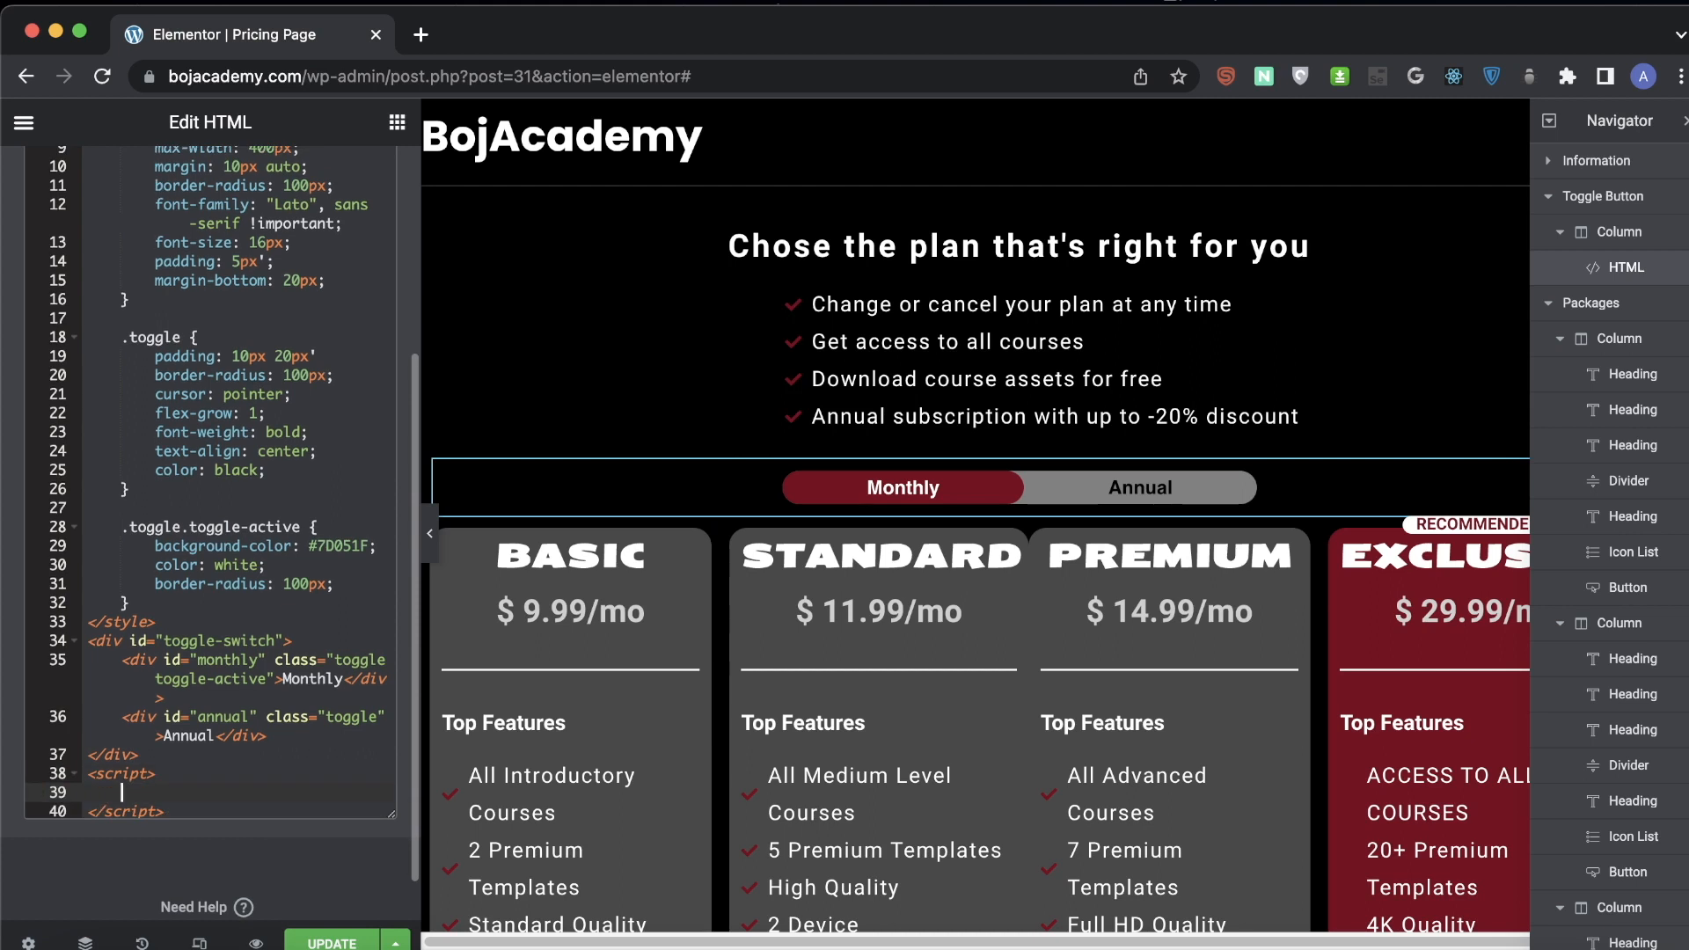
# - Declare var monthly = document.getElementsbyClassName("monthly"); inside the script element
pyautogui.write('var monthl')
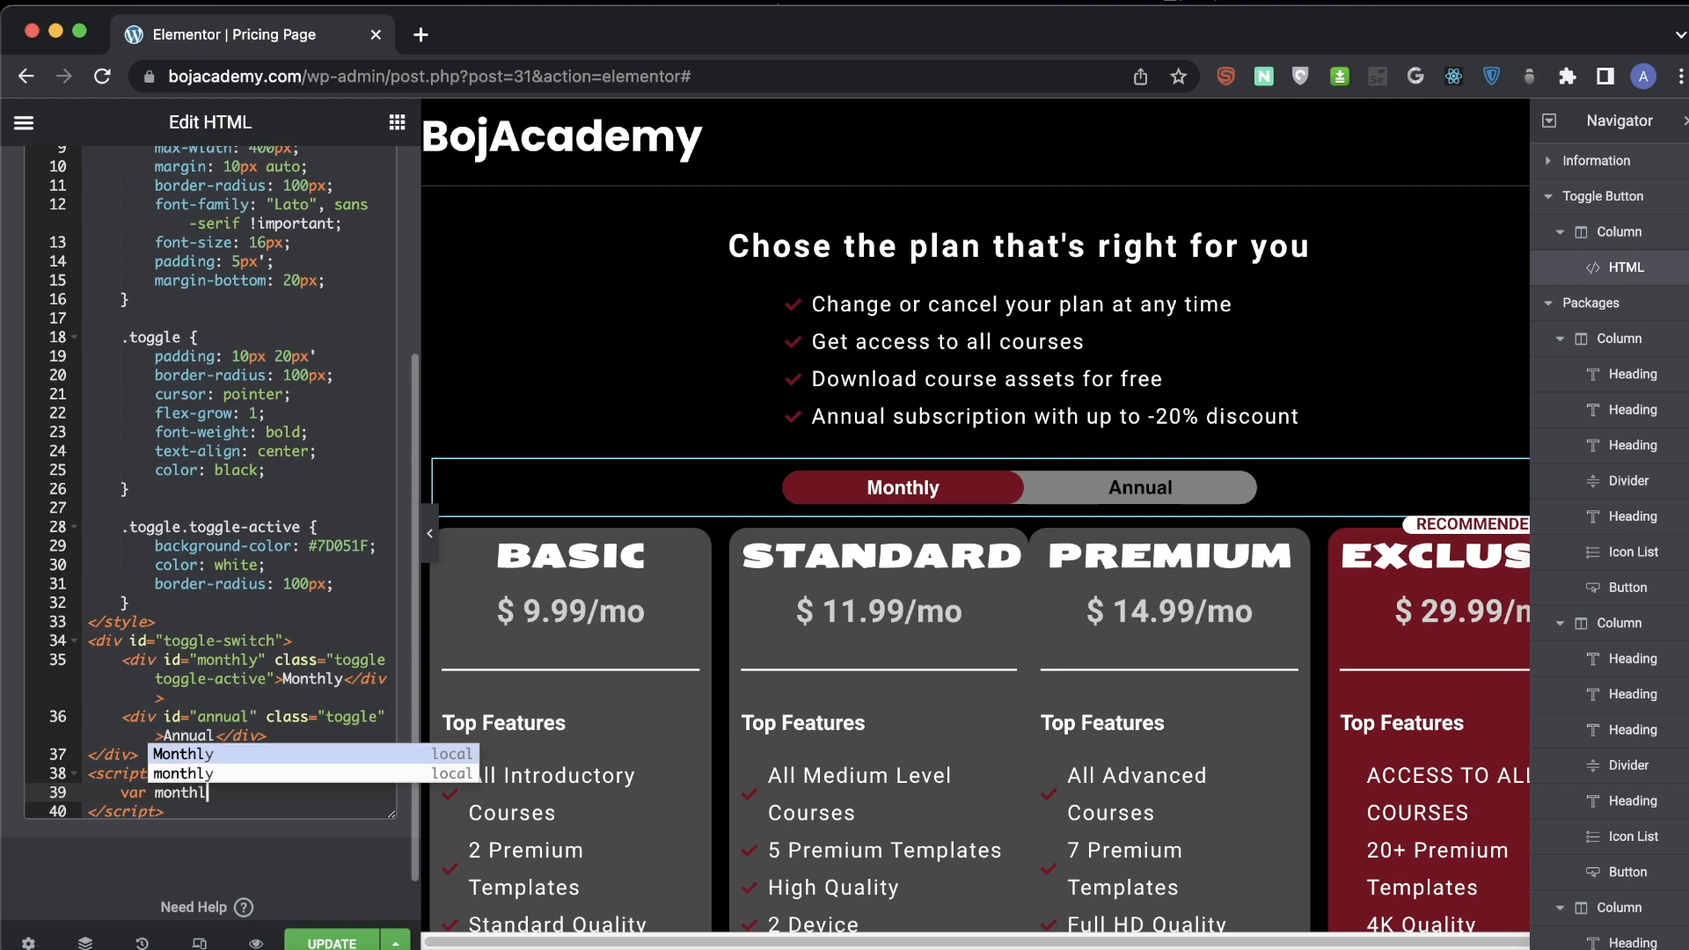
pyautogui.write('y =')
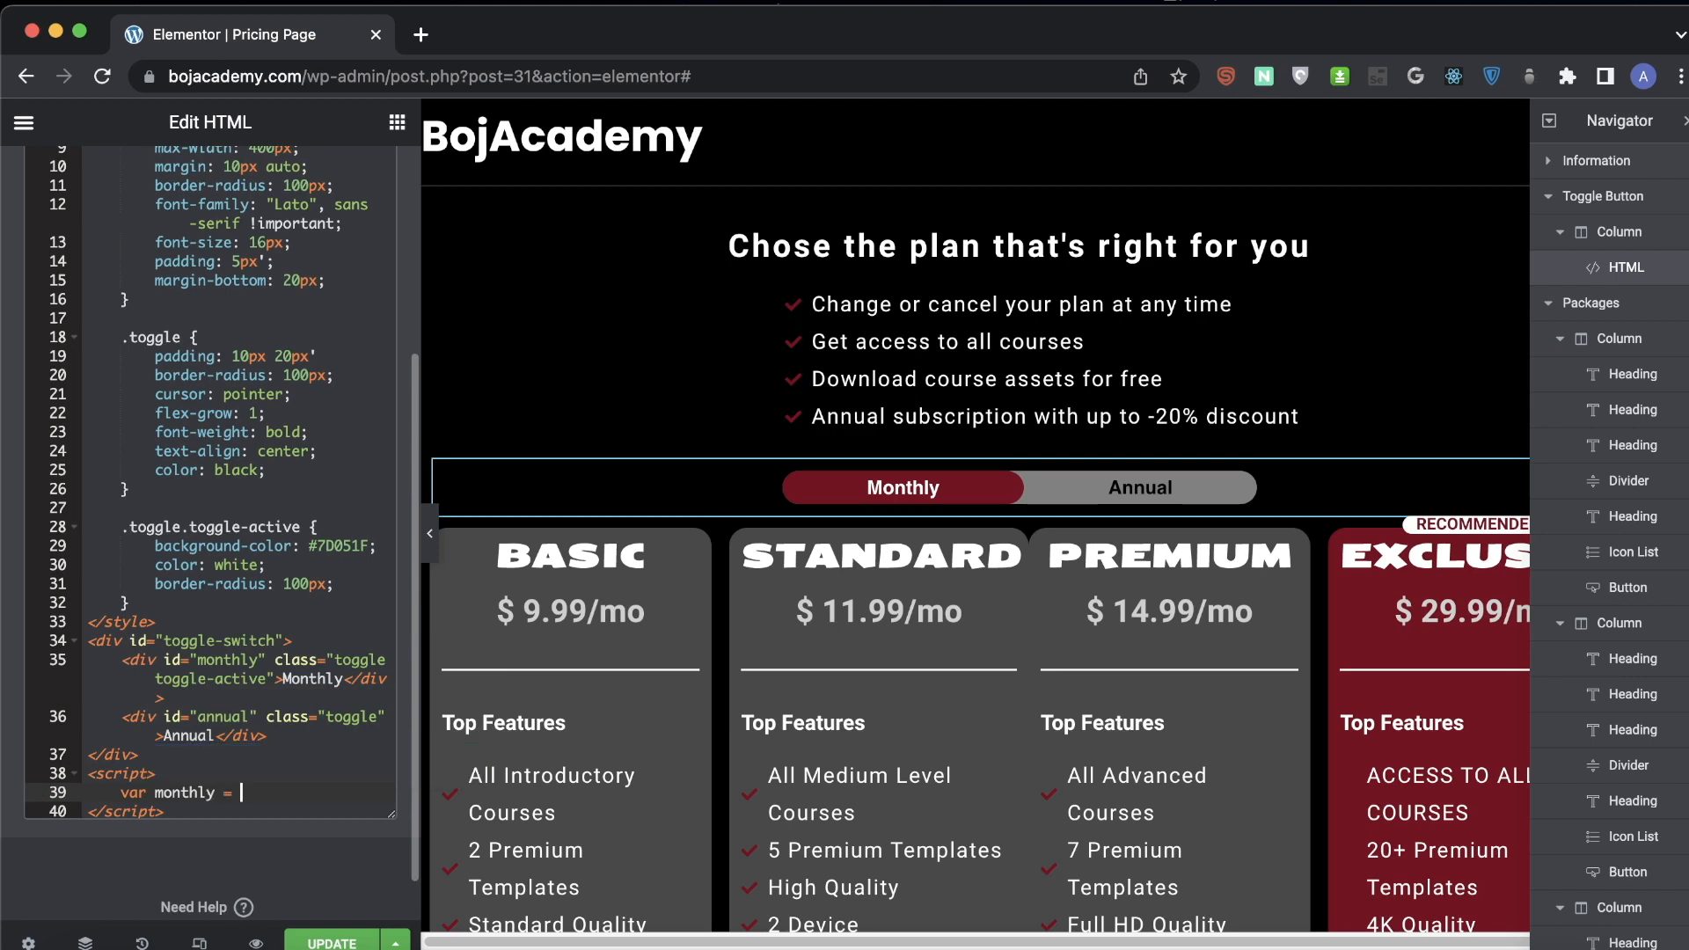
pyautogui.write(' document.ge')
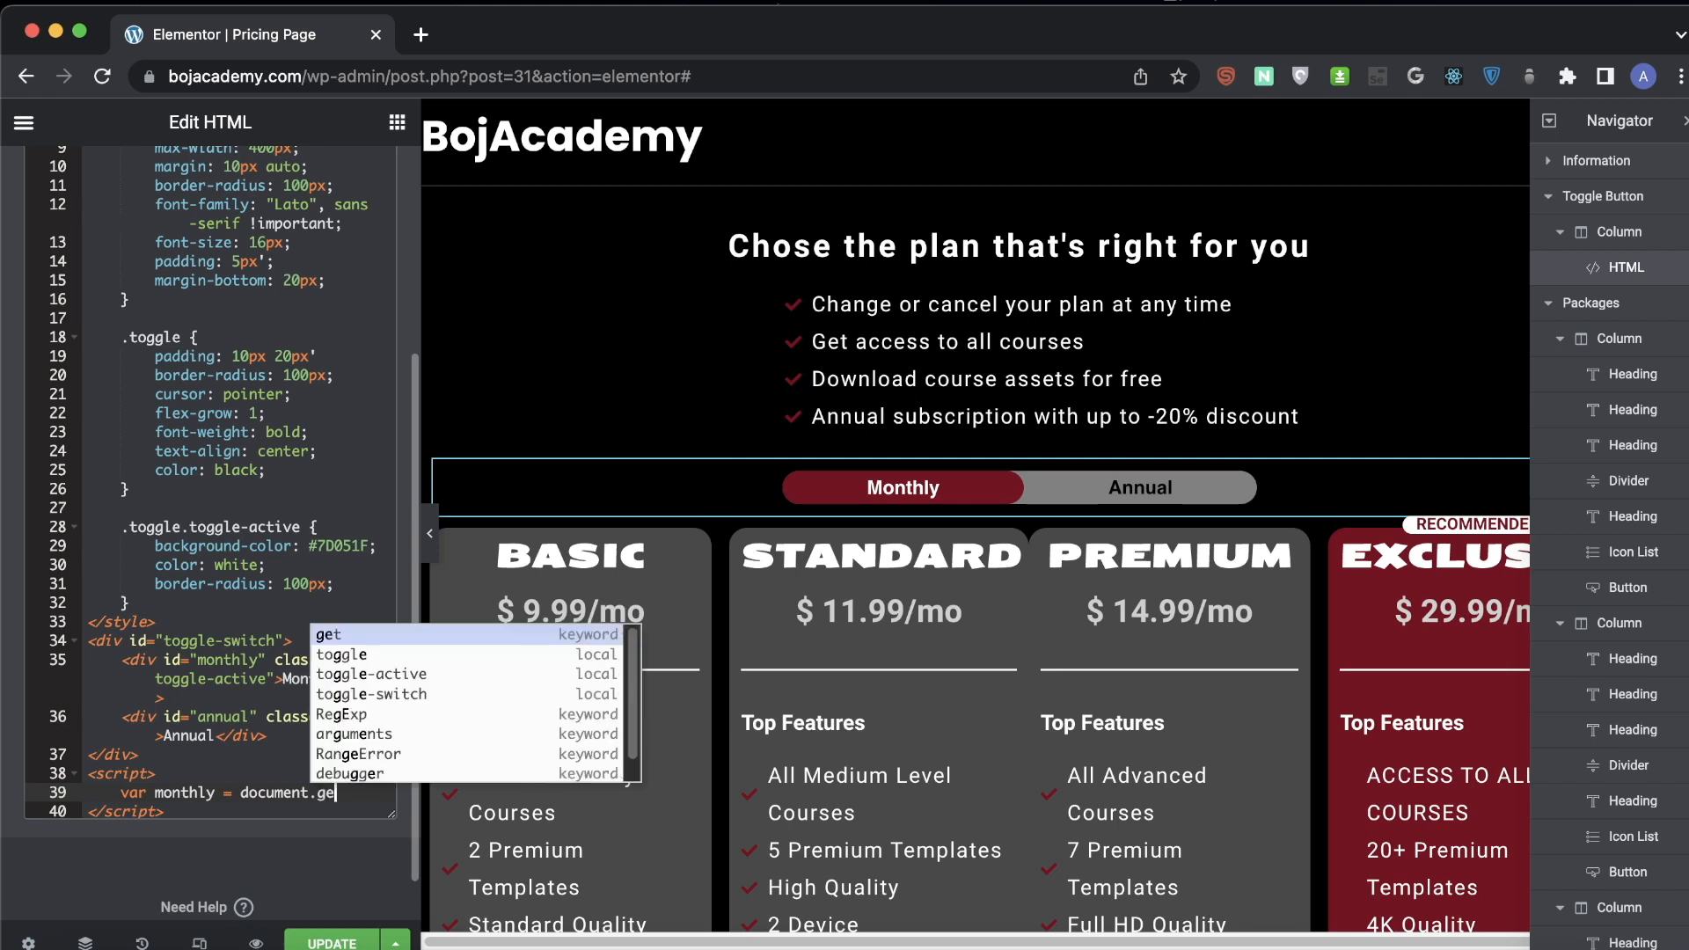
pyautogui.write('tElement')
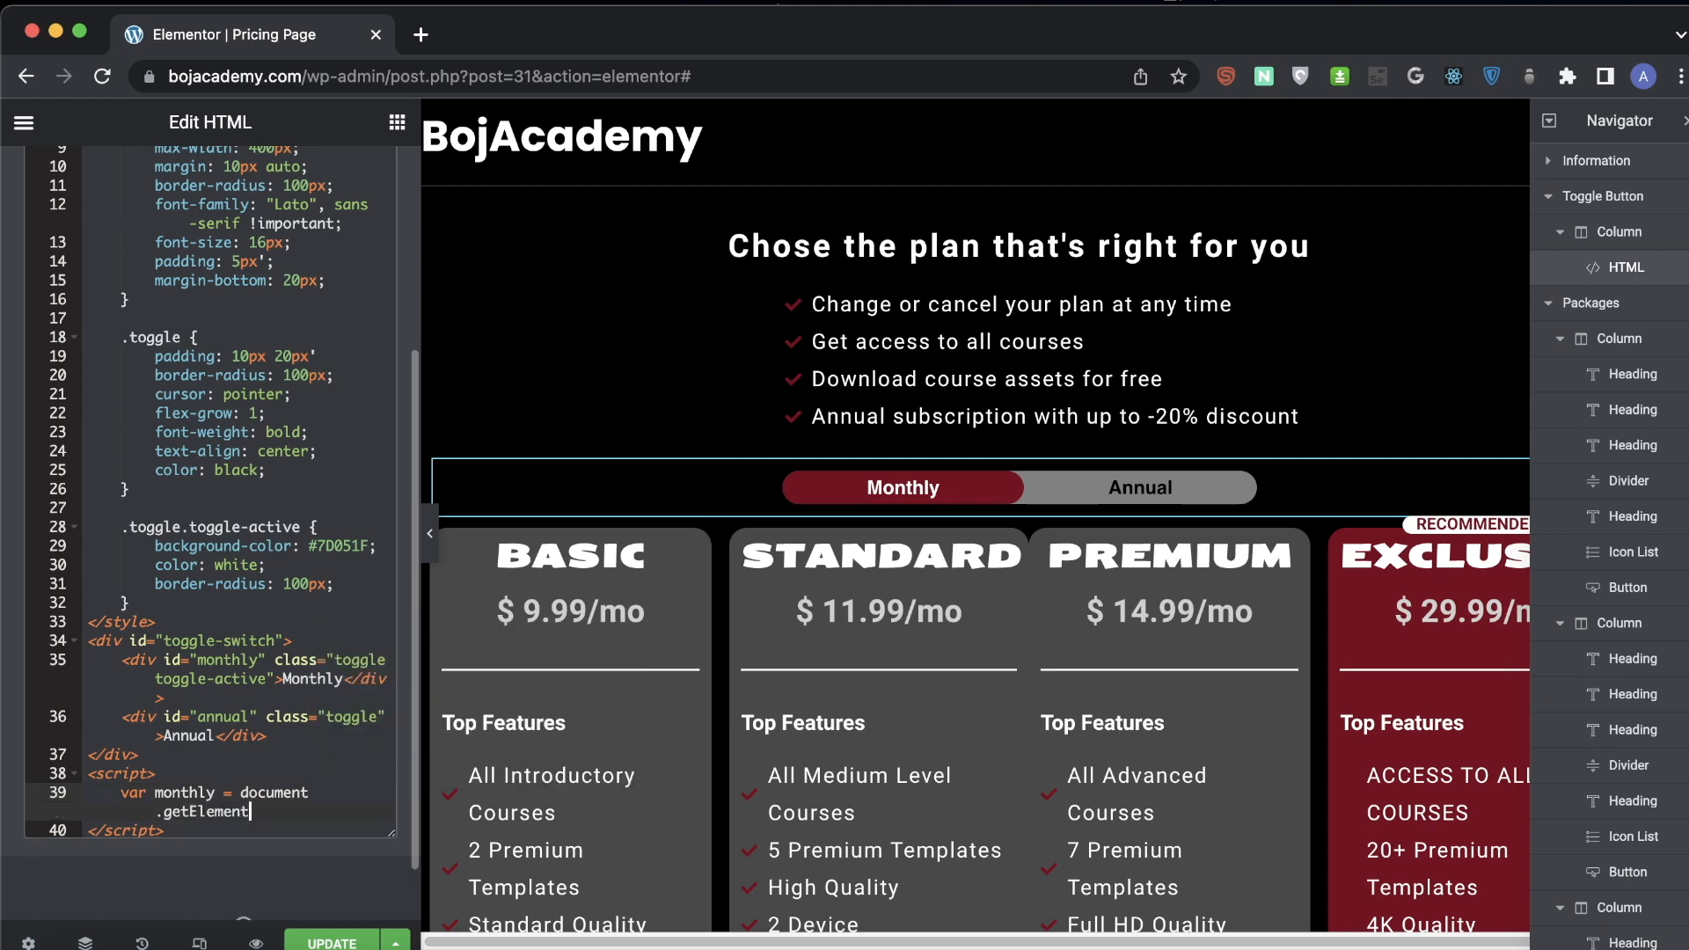
pyautogui.write('sbyClassName("monthly')
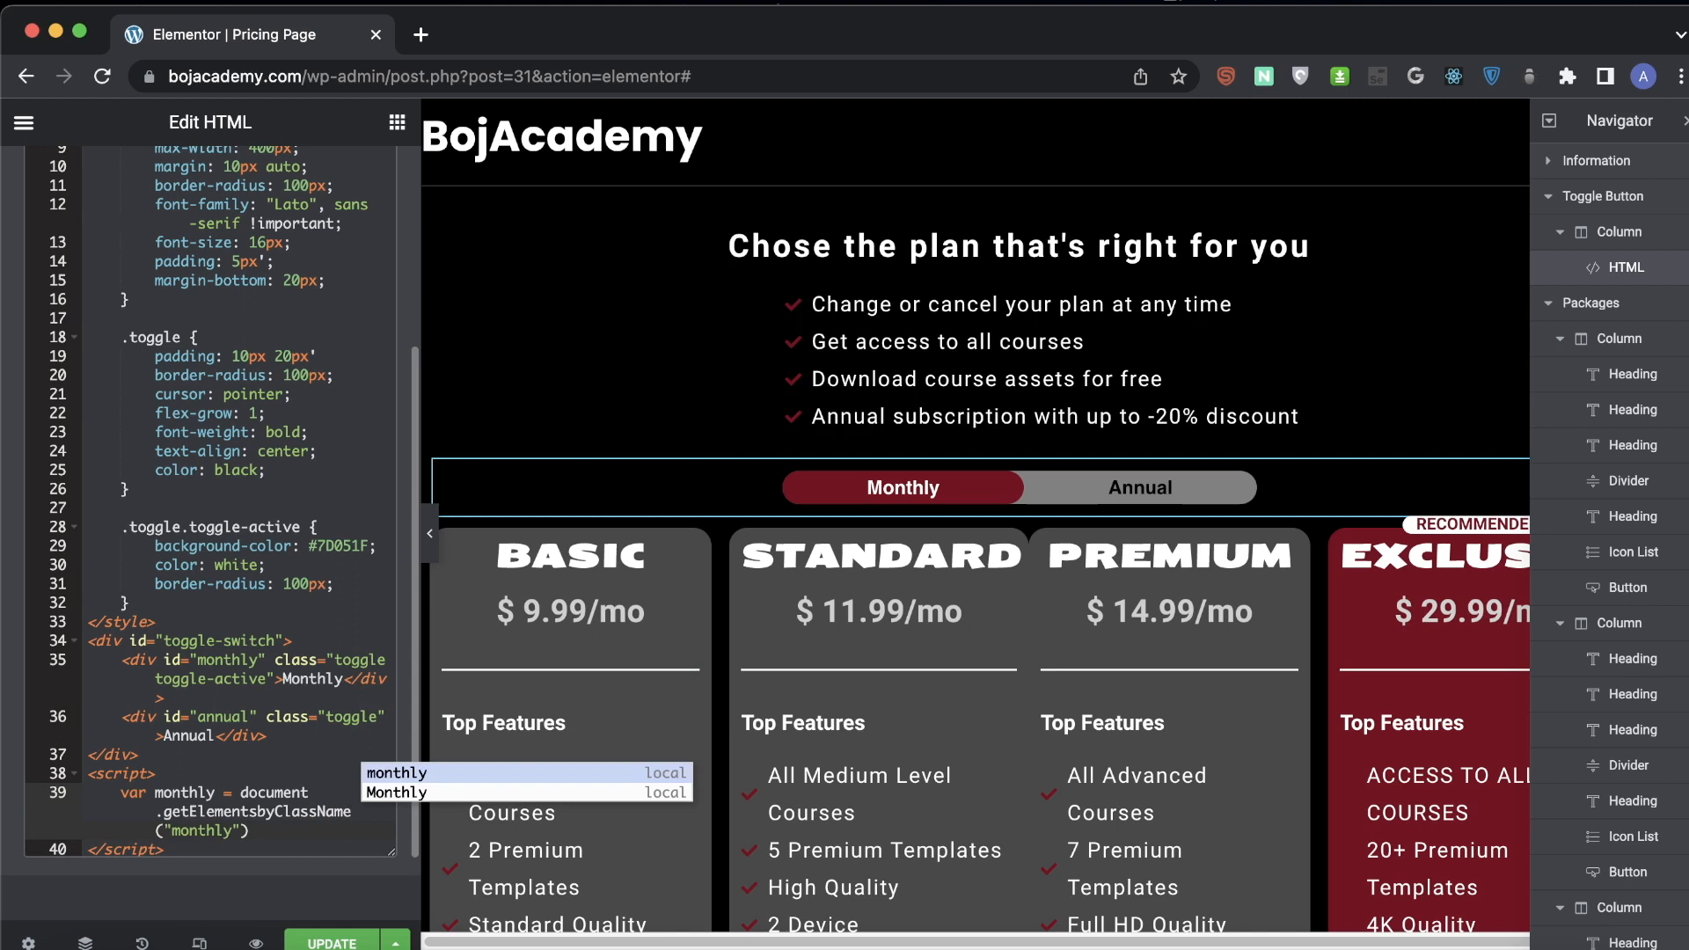
pyautogui.press('Right')
# - Duplicate the monthly variable declaration and change the copy's variable name and class name to annual
pyautogui.moveTo(258, 832); pyautogui.dragTo(121, 795)
pyautogui.hotkey('ctrl', 'c')
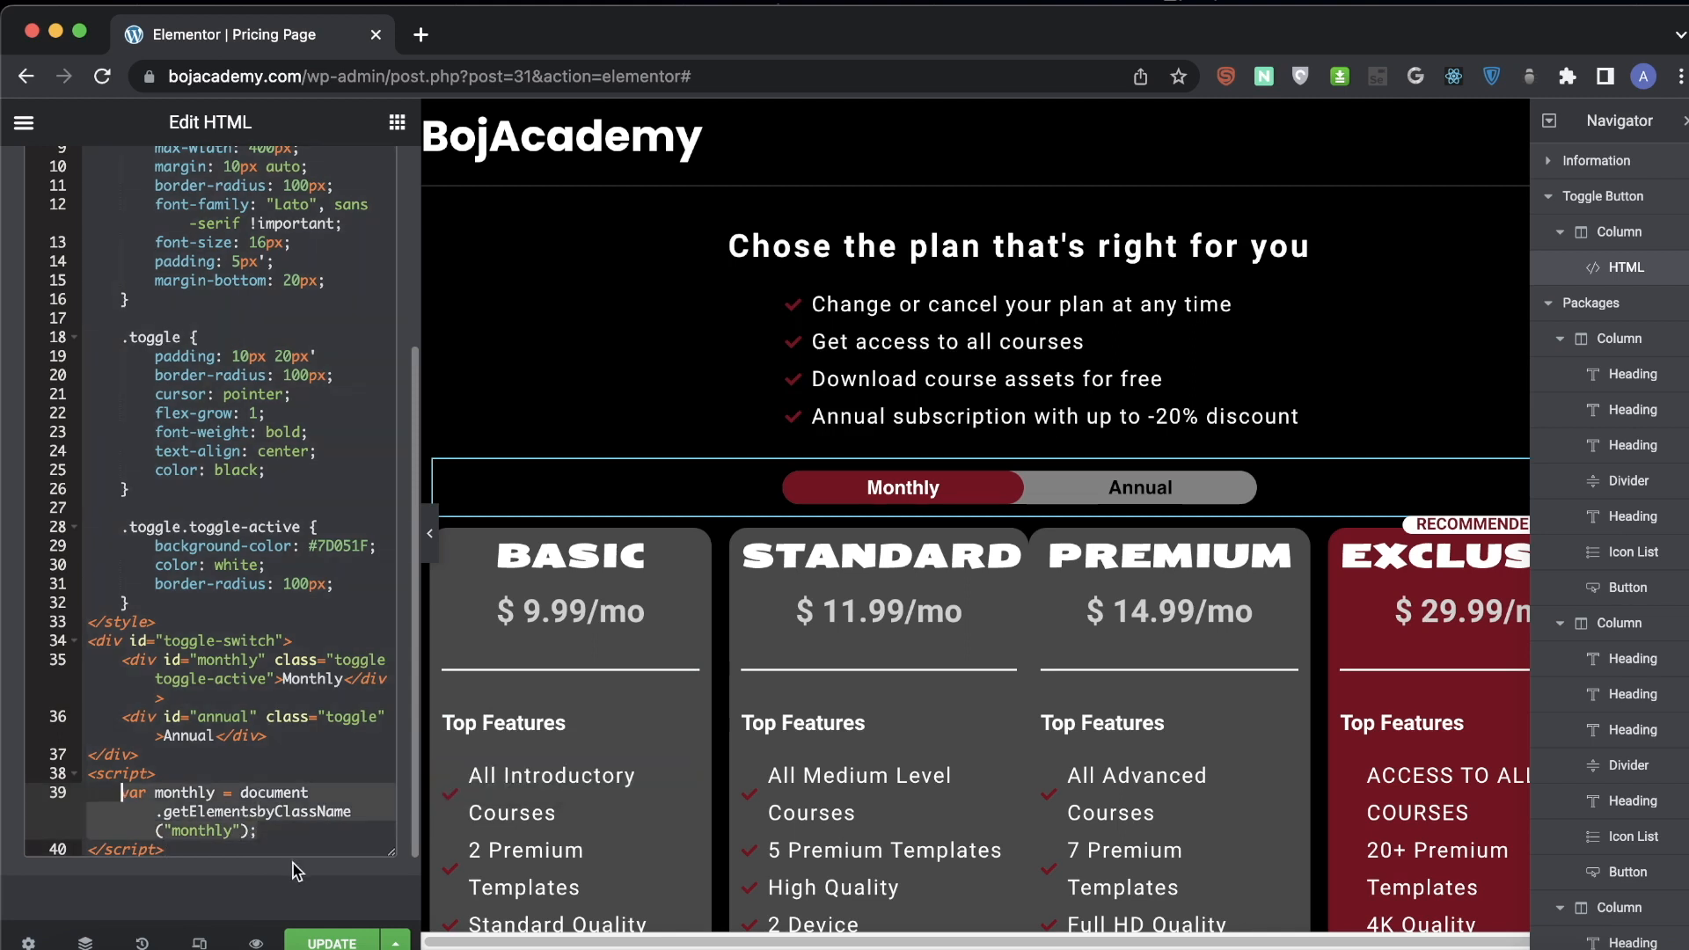
pyautogui.click(287, 829)
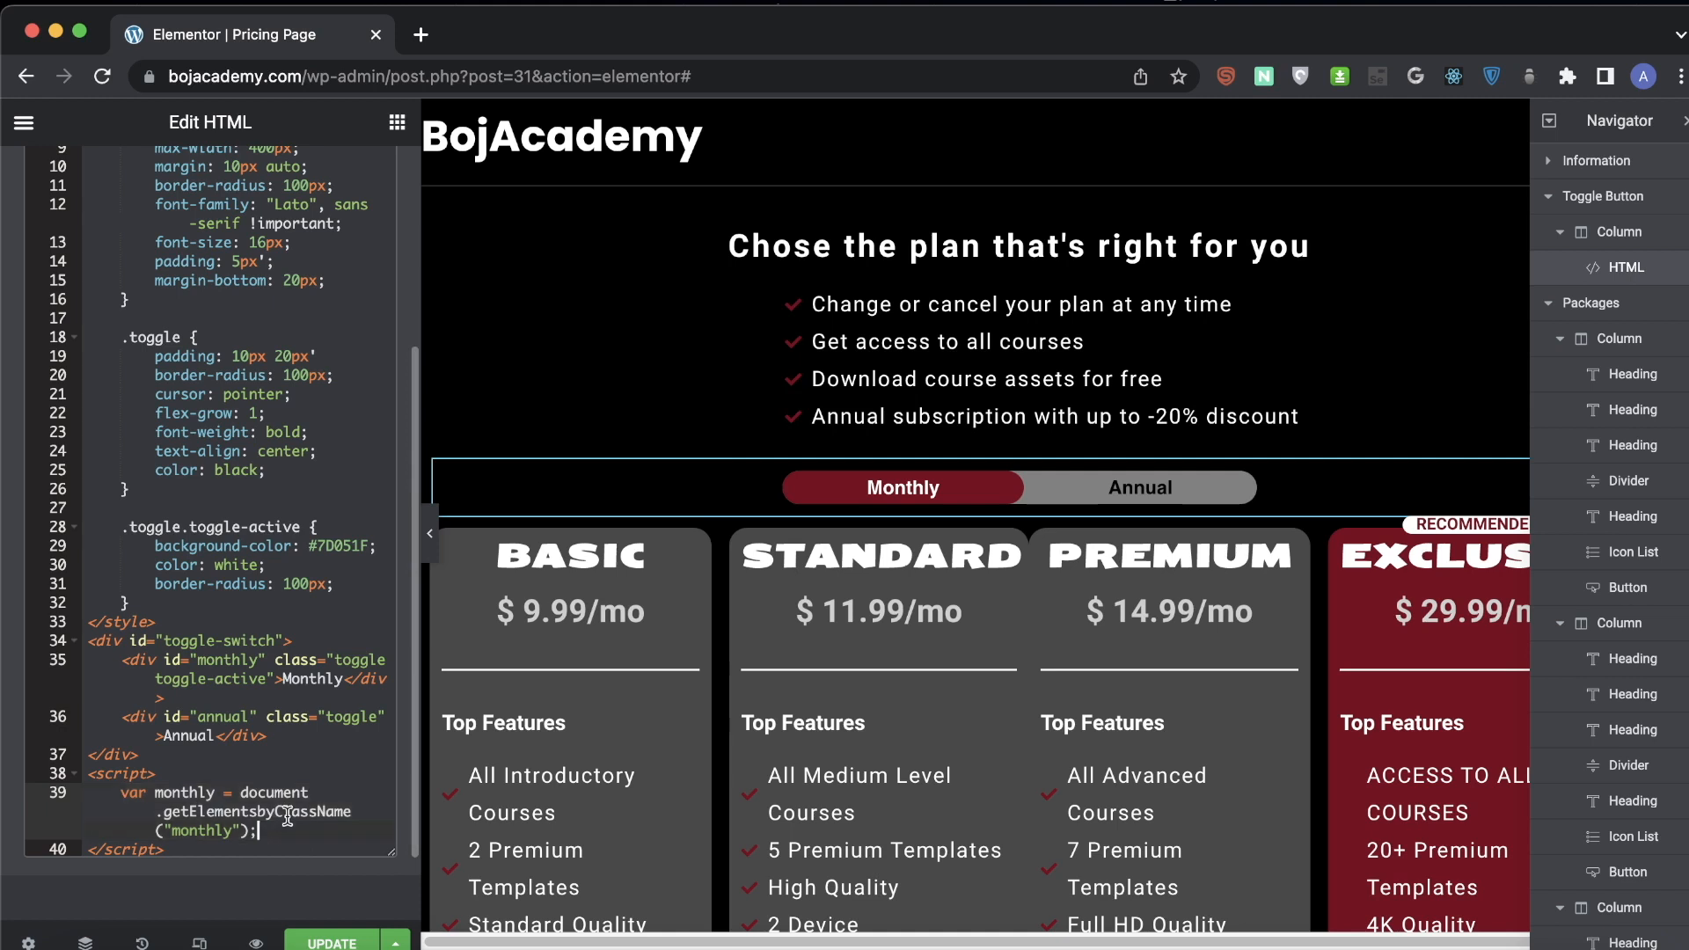
pyautogui.press('Return')
pyautogui.hotkey('ctrl', 'v')
pyautogui.doubleClick(188, 850)
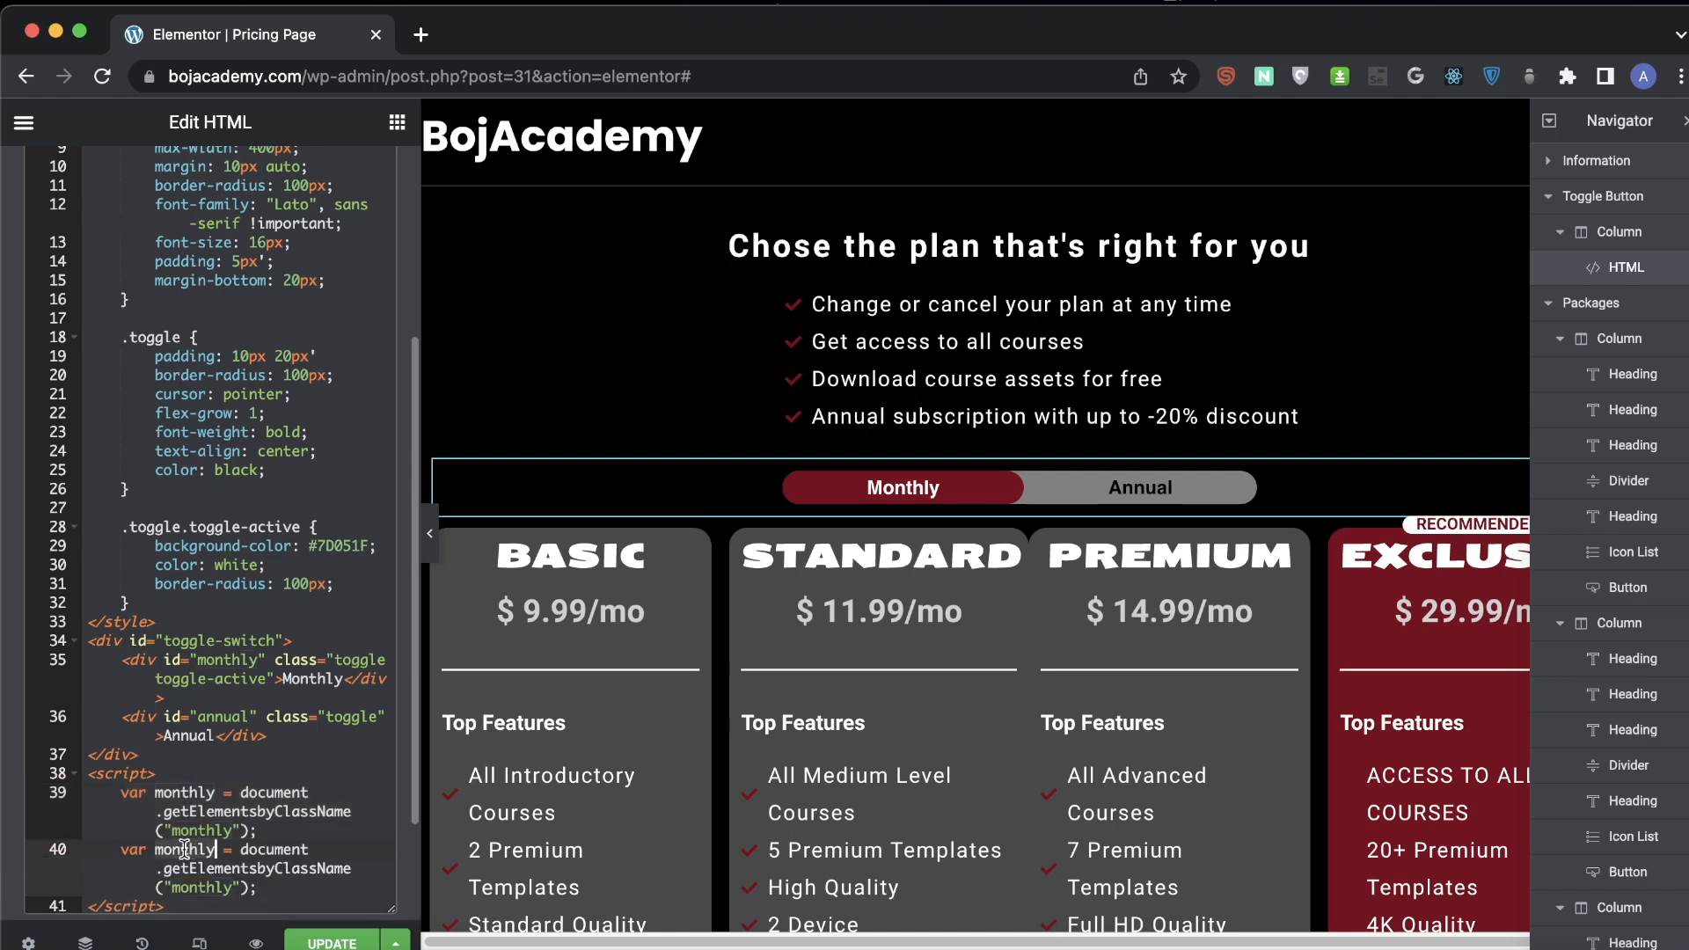
pyautogui.write('annual')
pyautogui.doubleClick(204, 888)
pyautogui.write('annual')
pyautogui.click(256, 889)
# - Declare var annualToggle = document.getElementById("annual"); below the two class variables, separated by a blank line
pyautogui.press('Return')
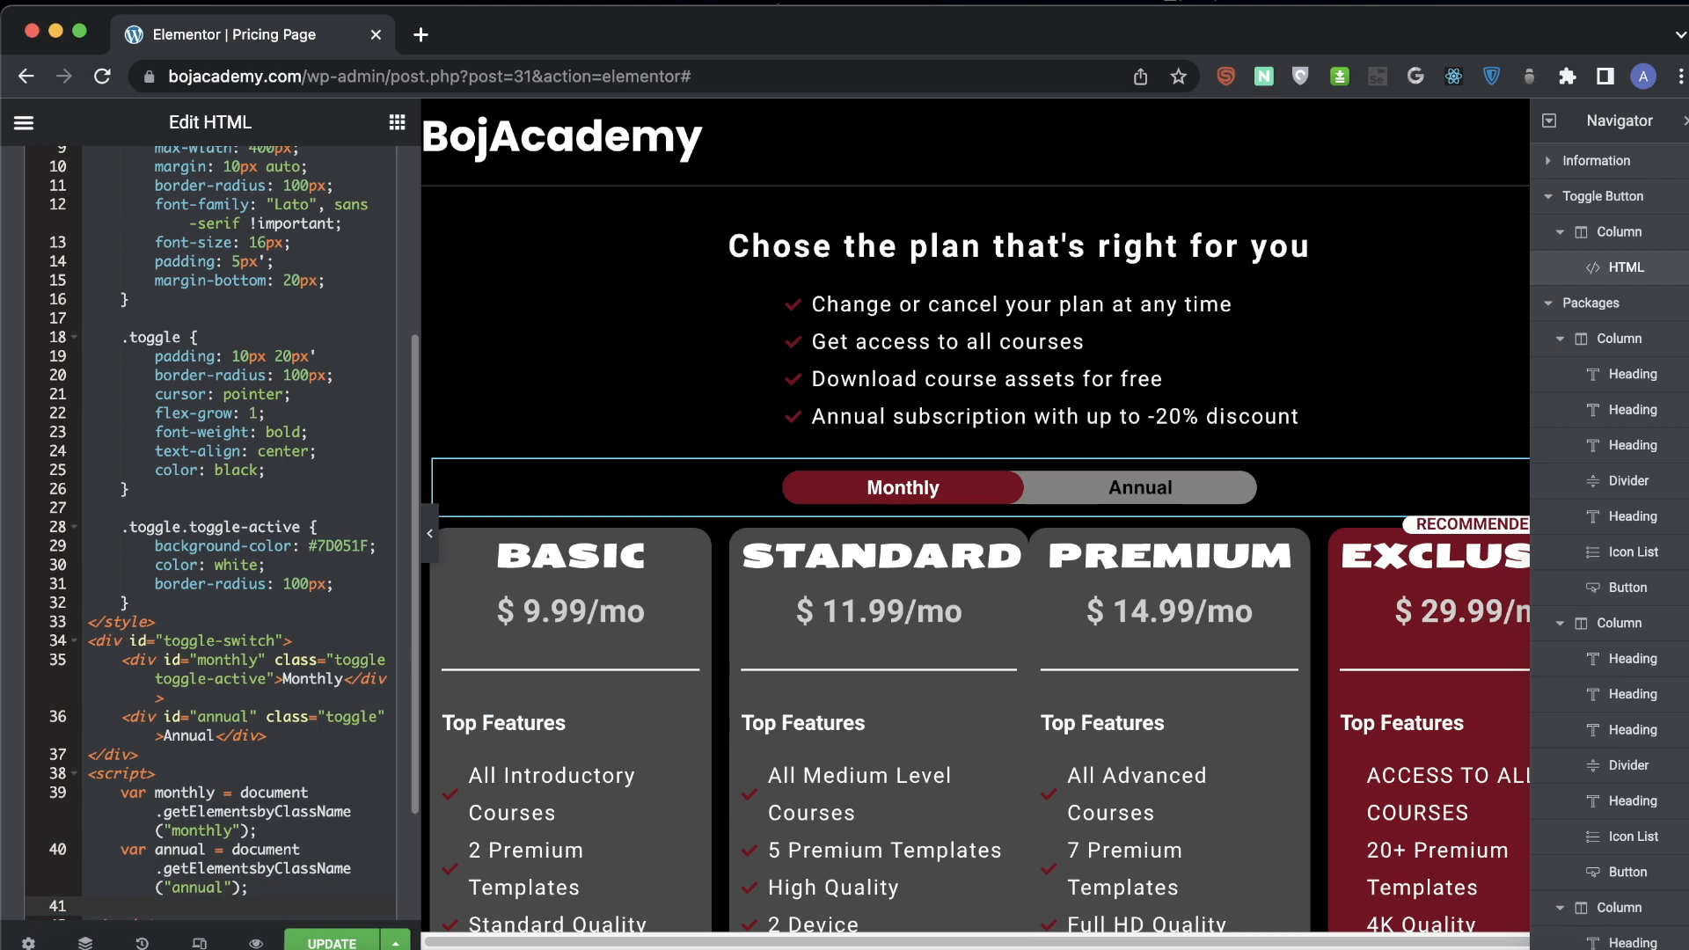
pyautogui.press('Return')
pyautogui.write('var an')
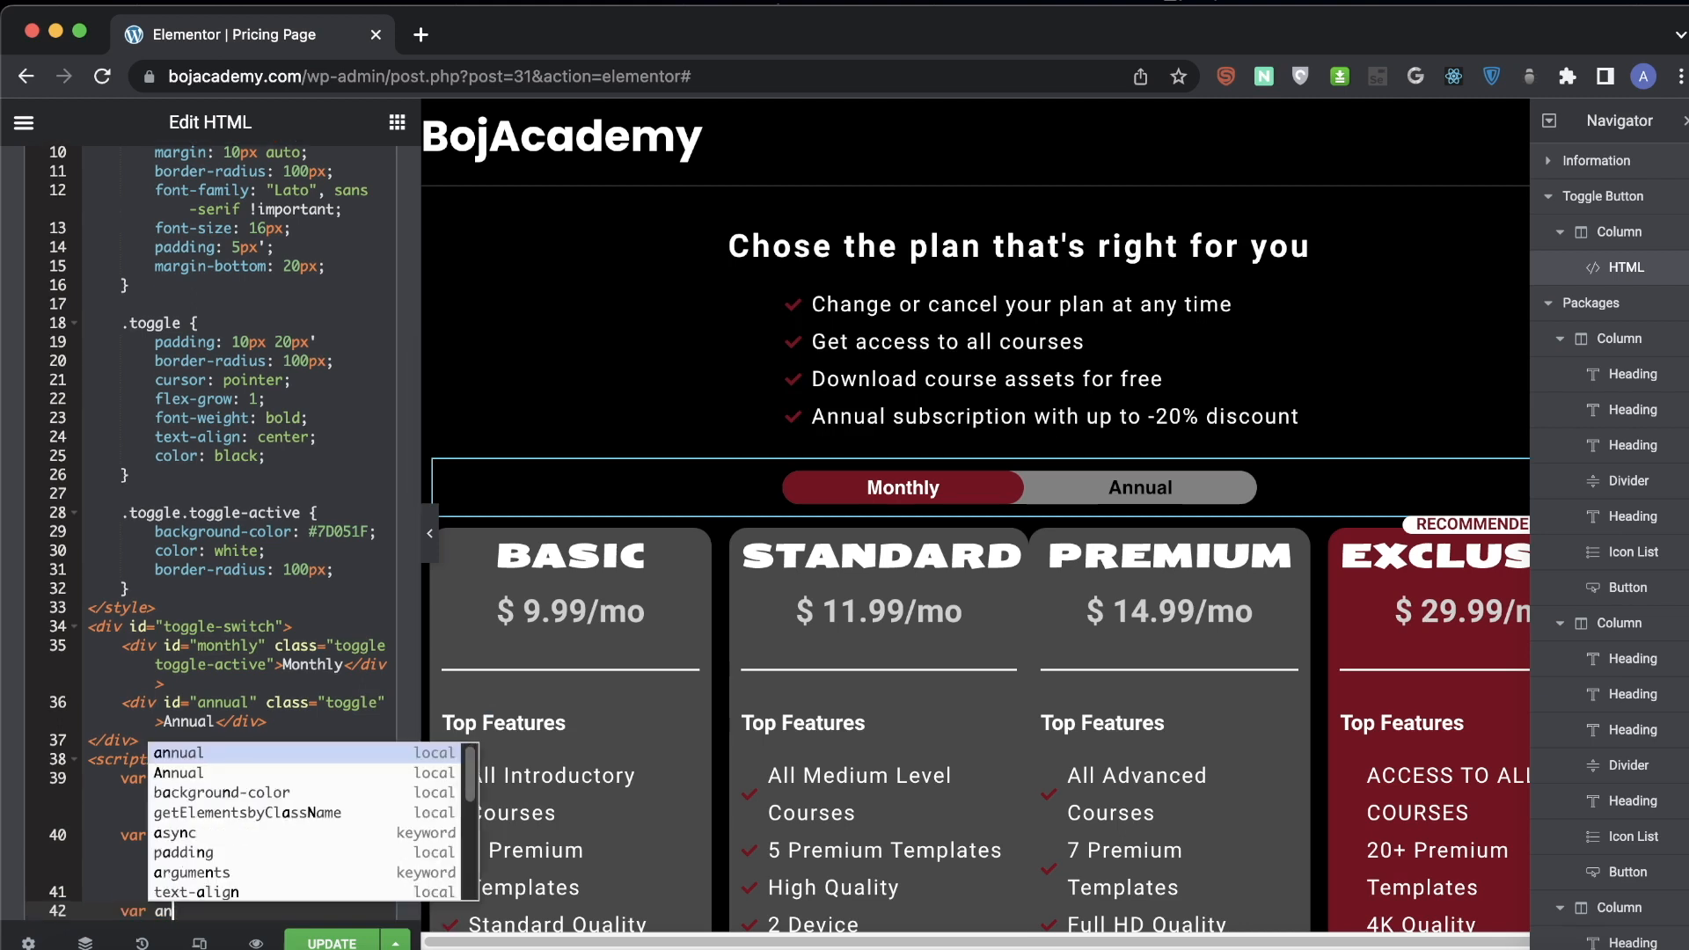
pyautogui.write('nualToggle = docu')
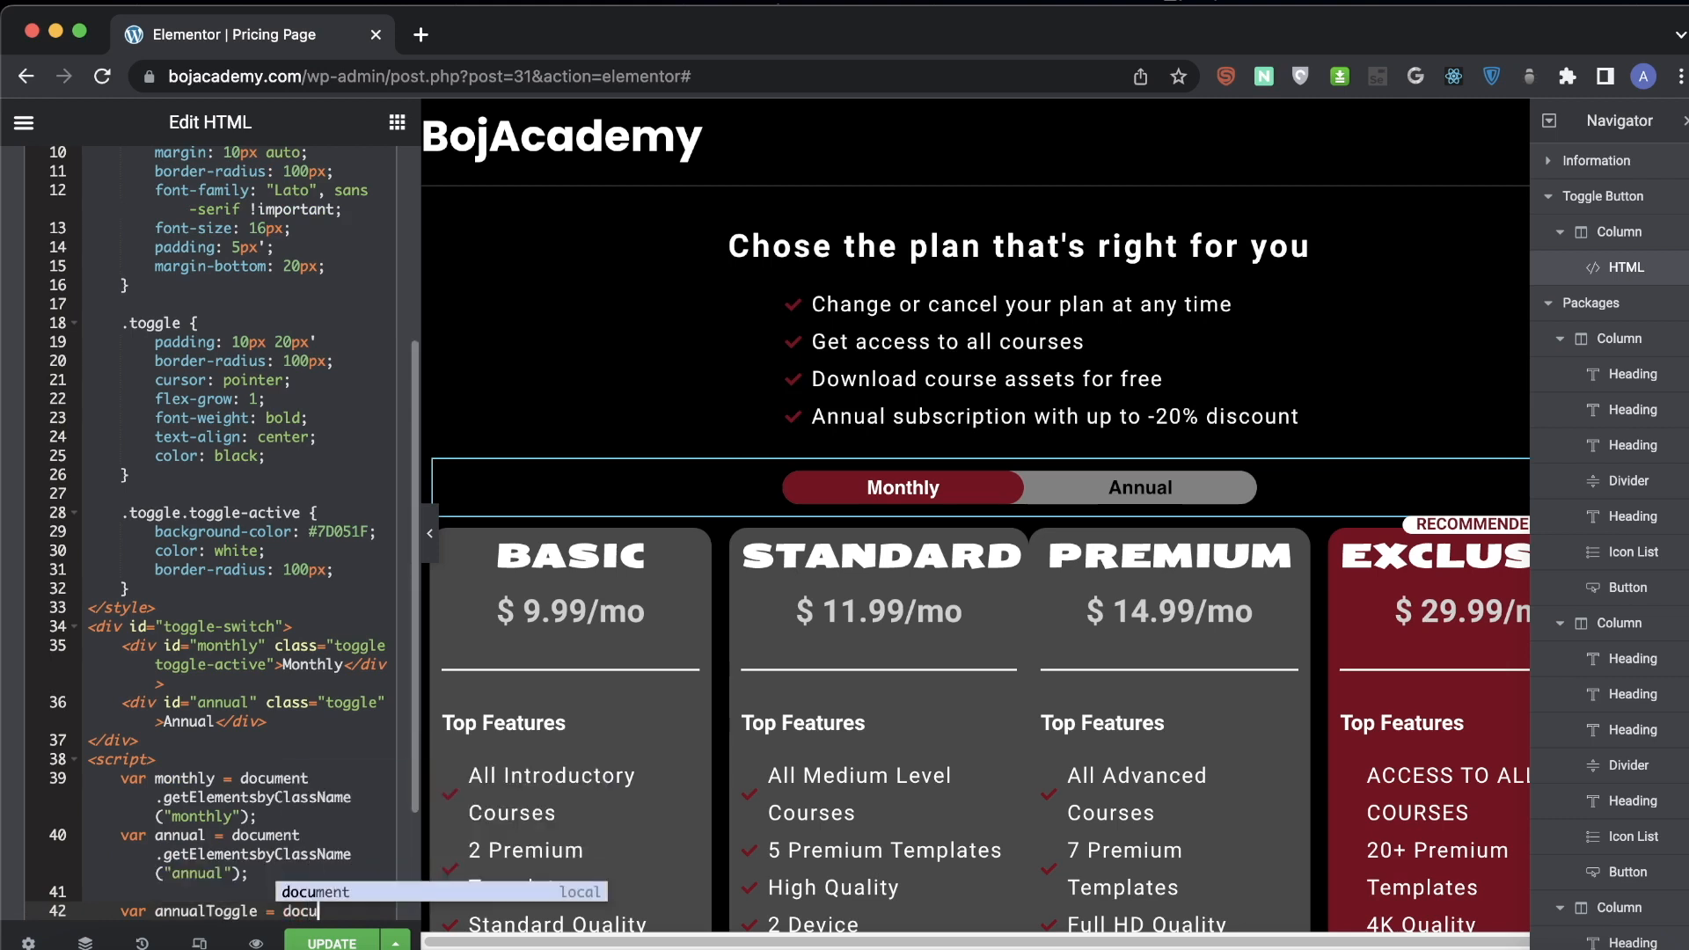
pyautogui.press('Return')
pyautogui.write('.getElement')
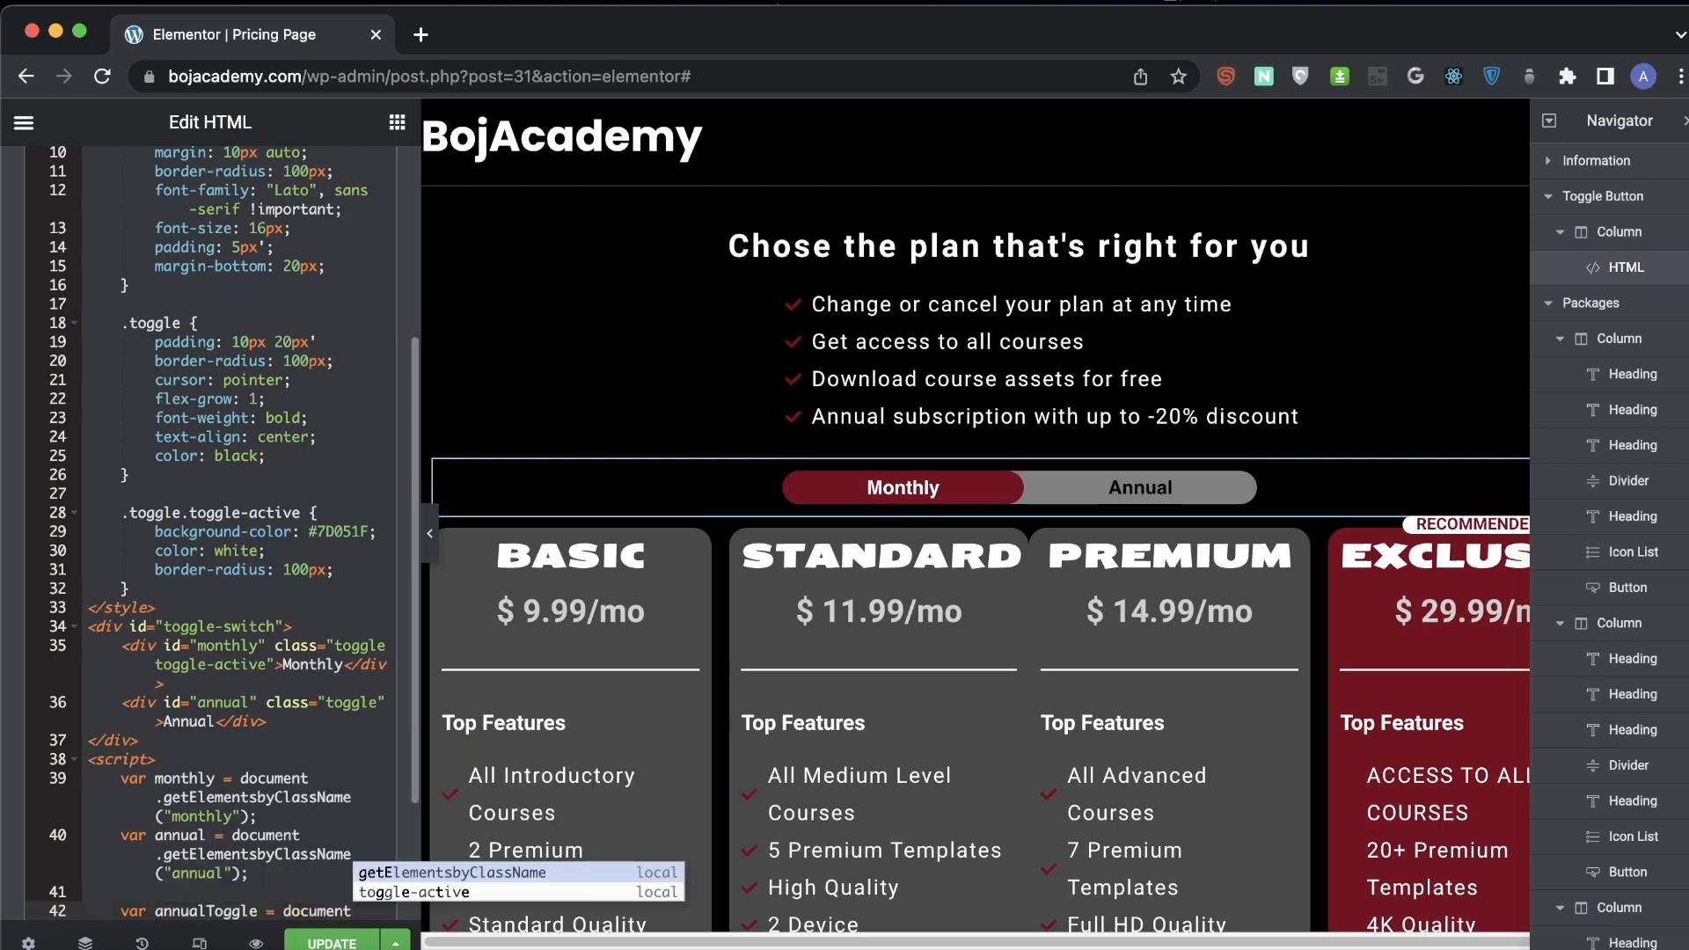
pyautogui.write('By')
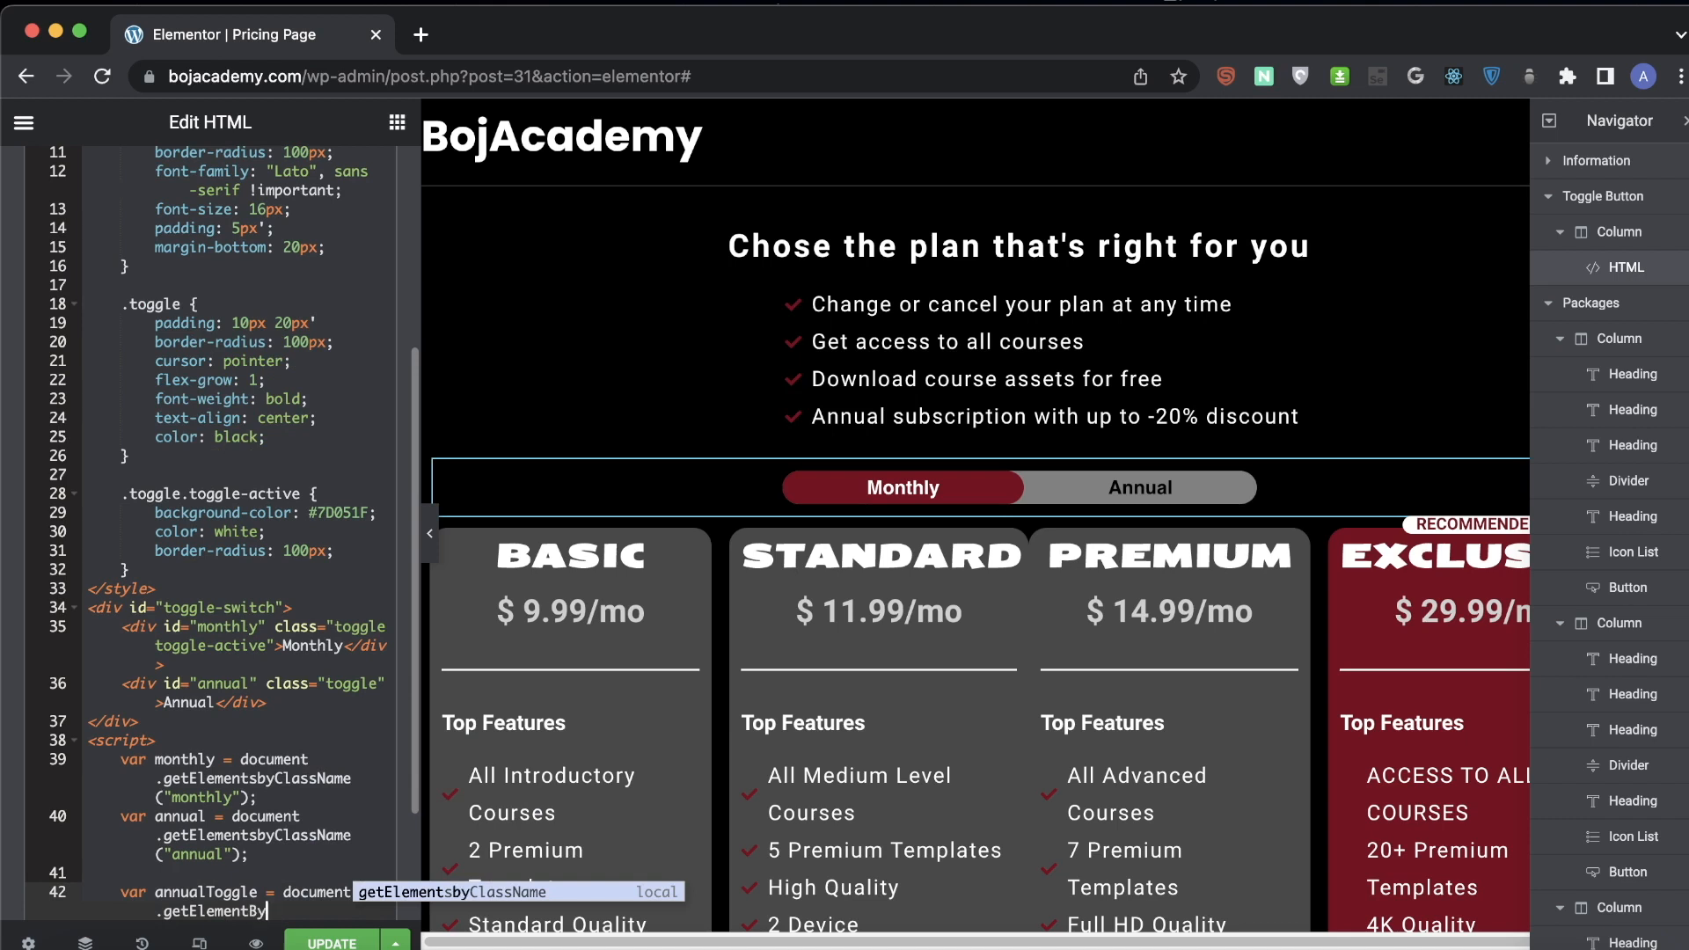
pyautogui.write('Id("')
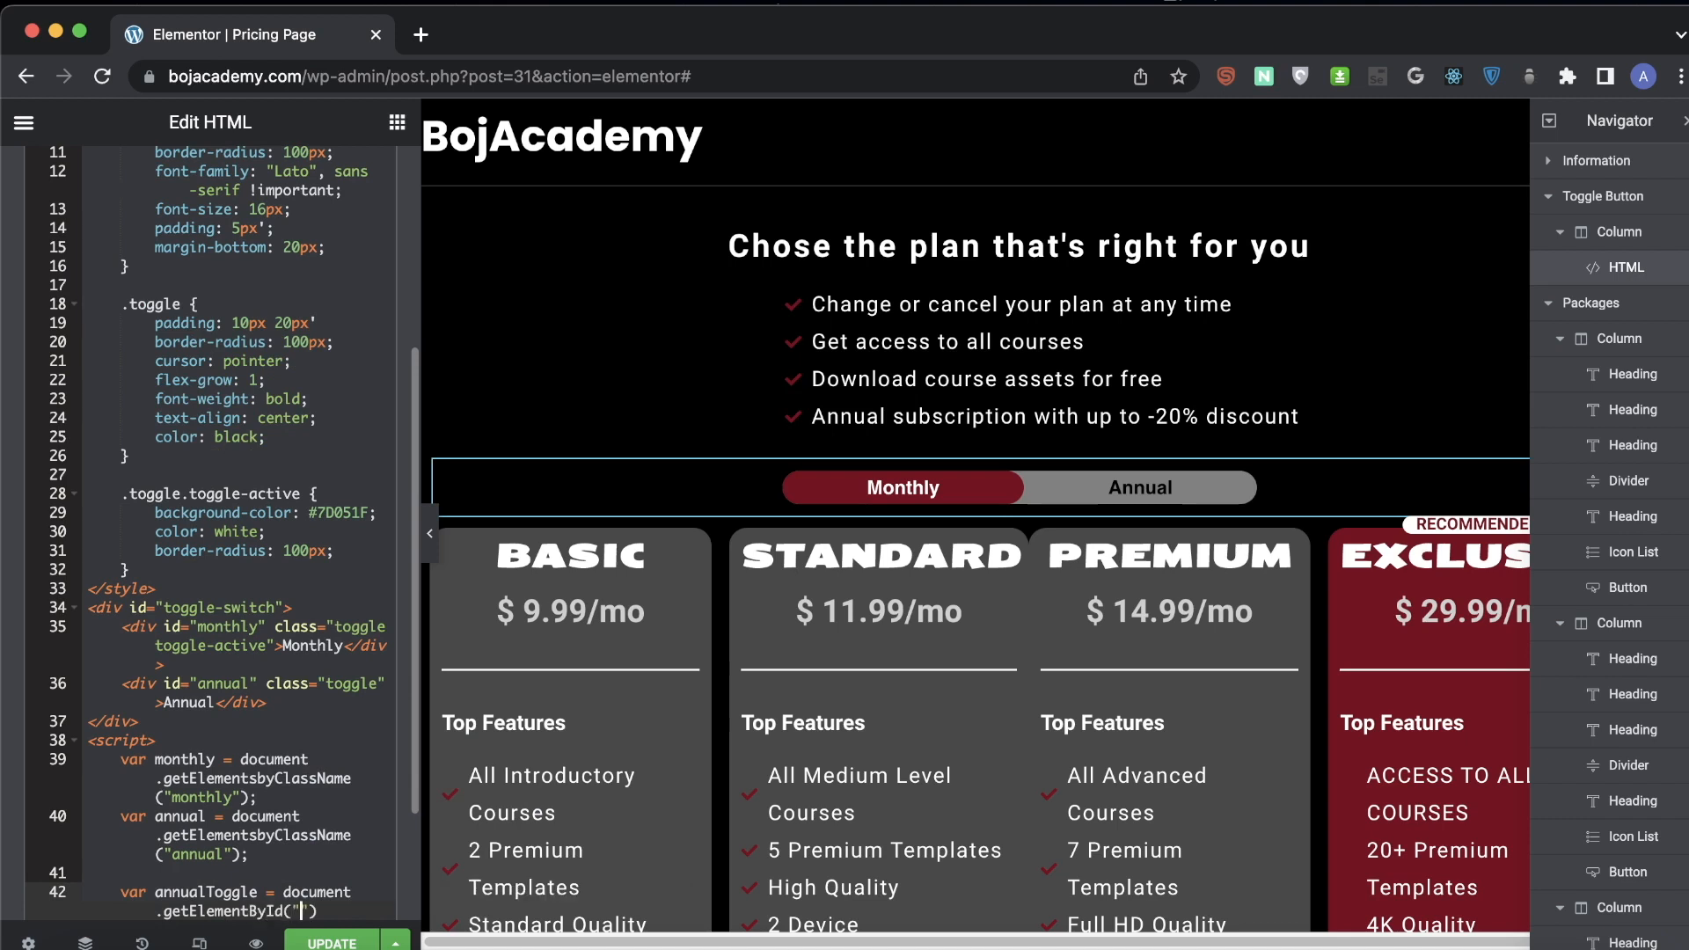
pyautogui.write('annual')
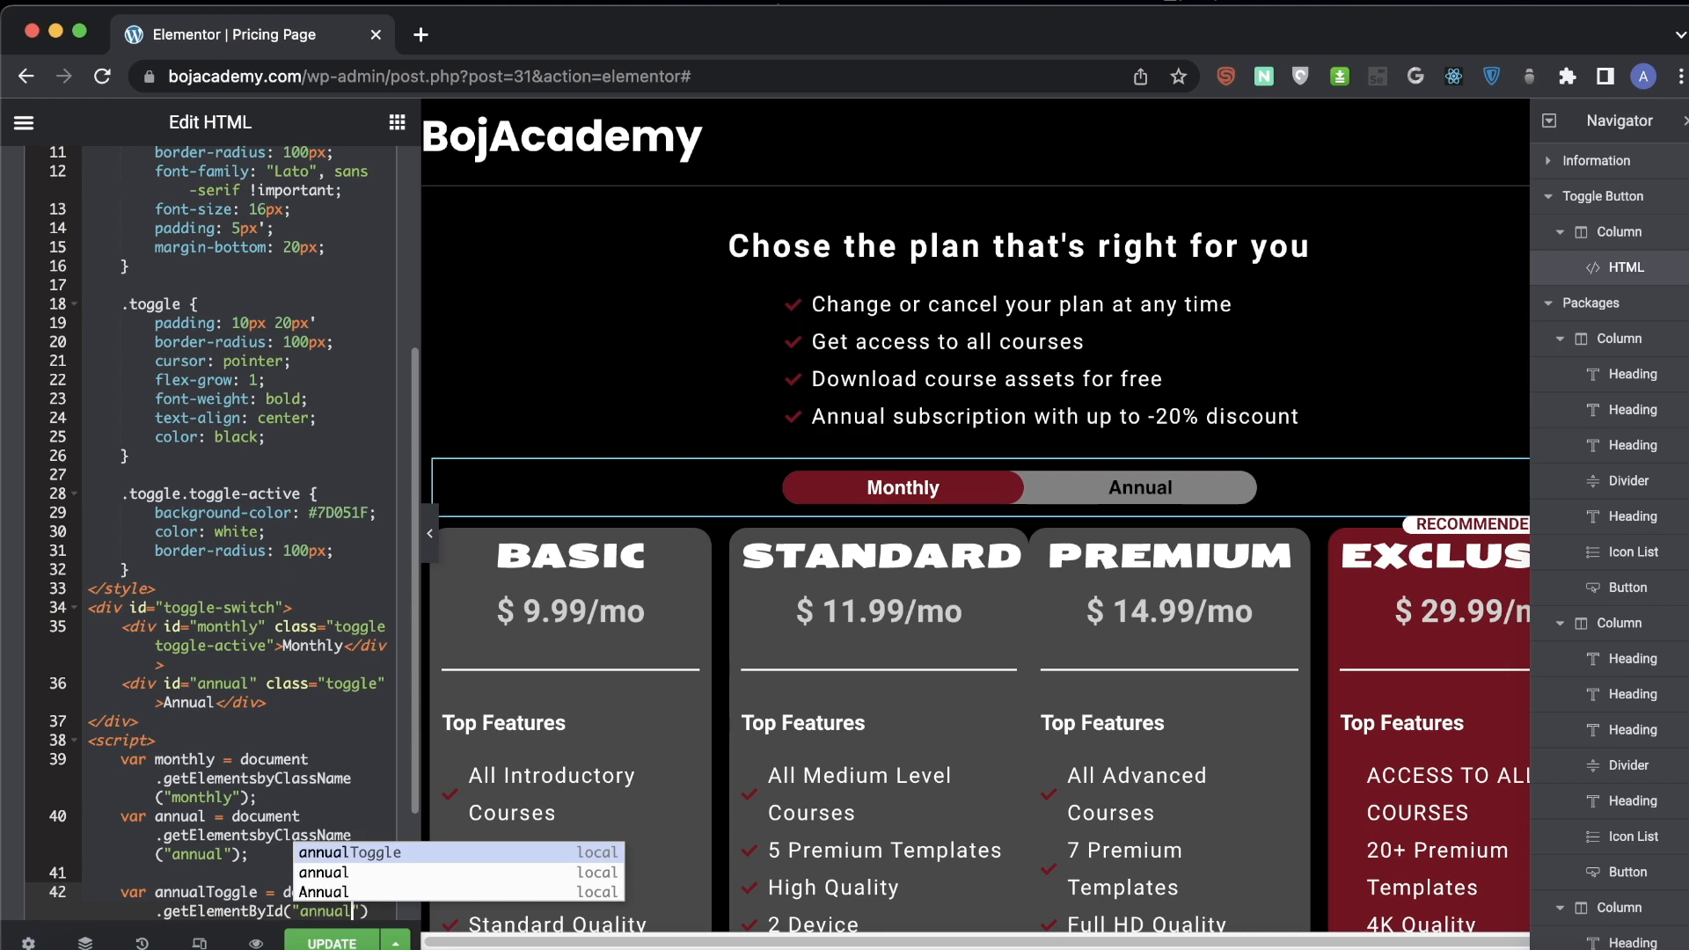
pyautogui.write('");')
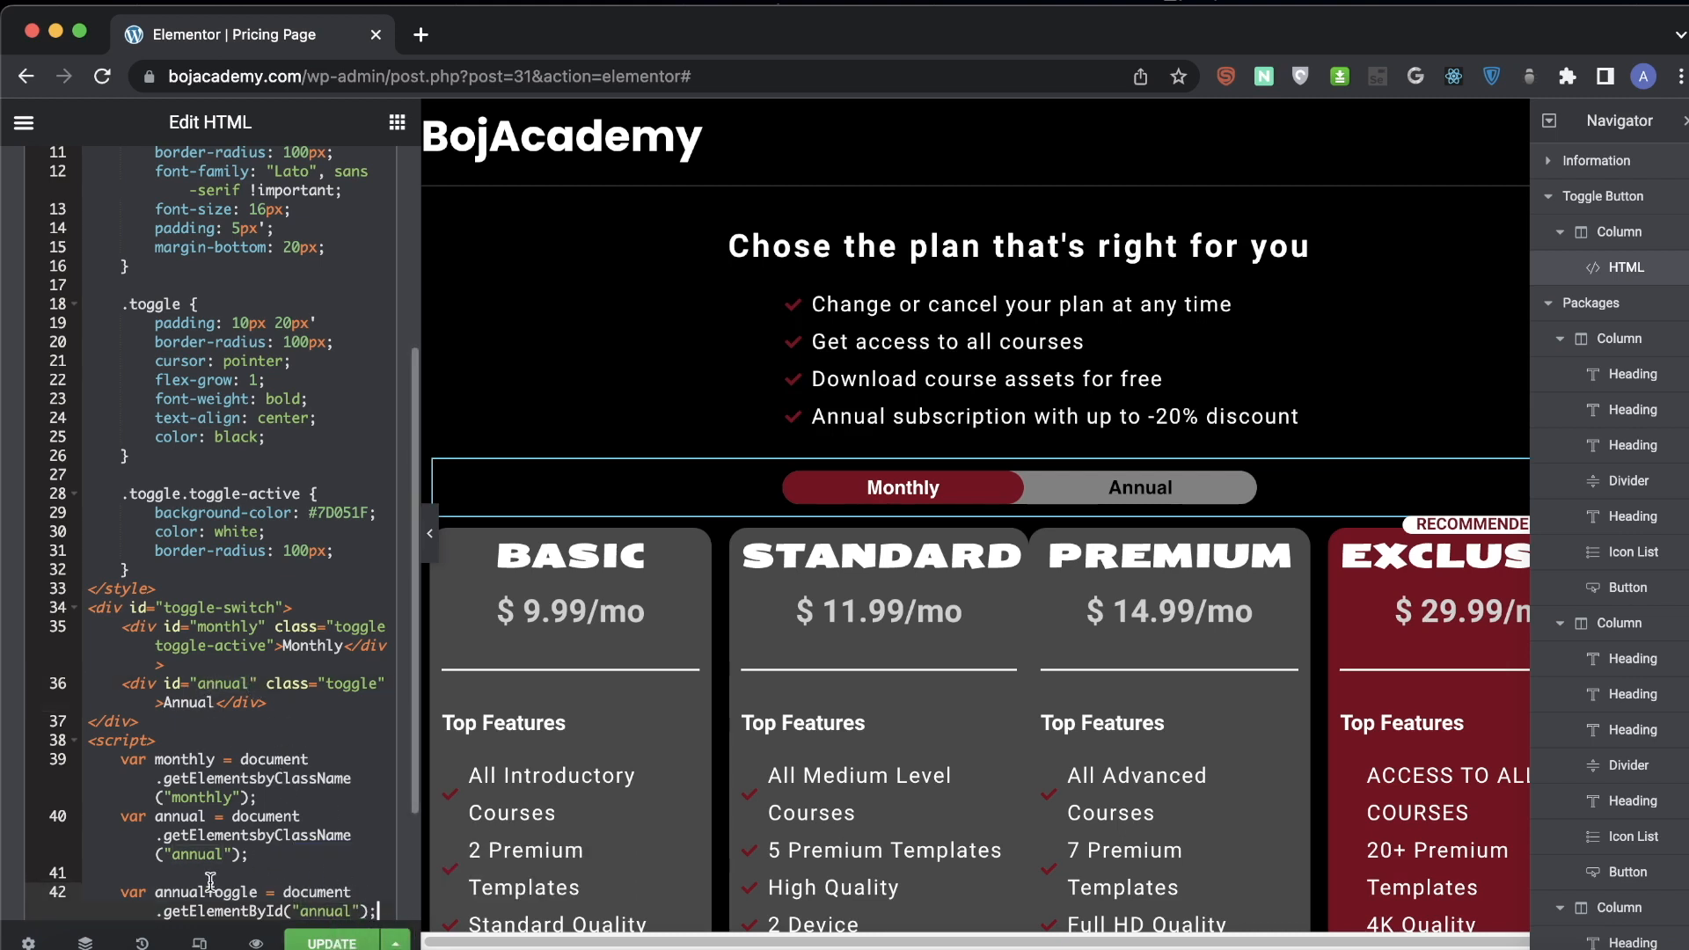
# - Duplicate the annualToggle declaration and change the copy to var monthlyToggle = document.getElementById("monthly");
pyautogui.click(122, 892)
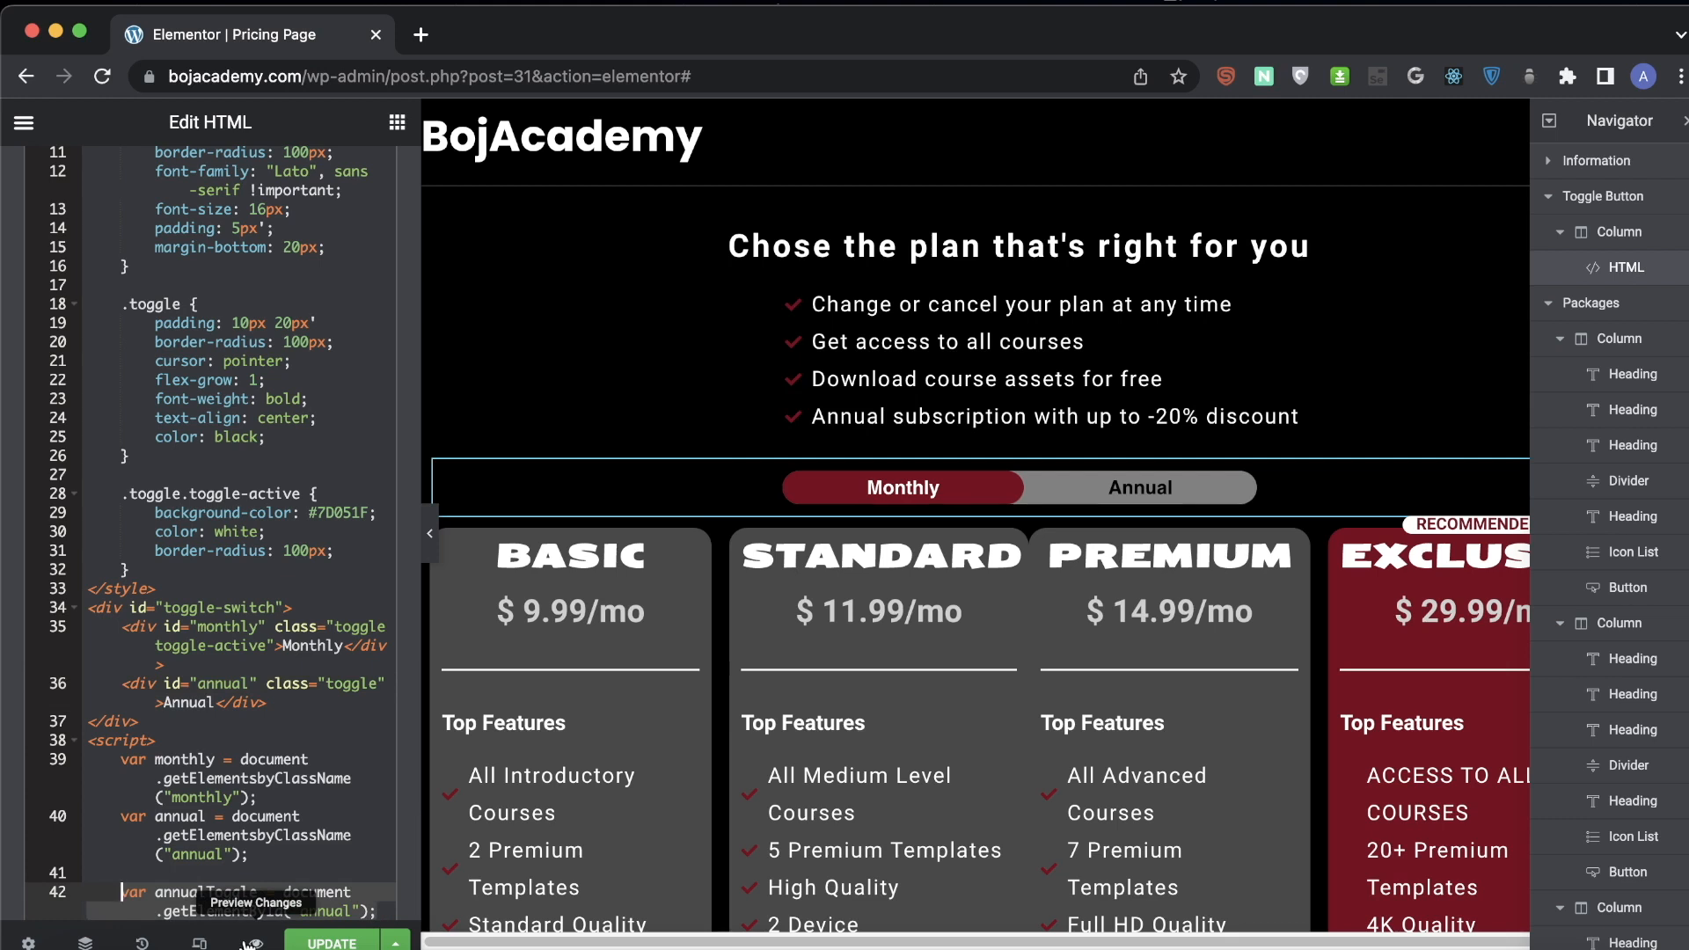
pyautogui.press('Right')
pyautogui.press('Return')
pyautogui.write('var annualToggle = document.getElementById("annual");')
pyautogui.scroll(-3, 196, 801)
pyautogui.moveTo(207, 717); pyautogui.dragTo(155, 717)
pyautogui.write('monthly')
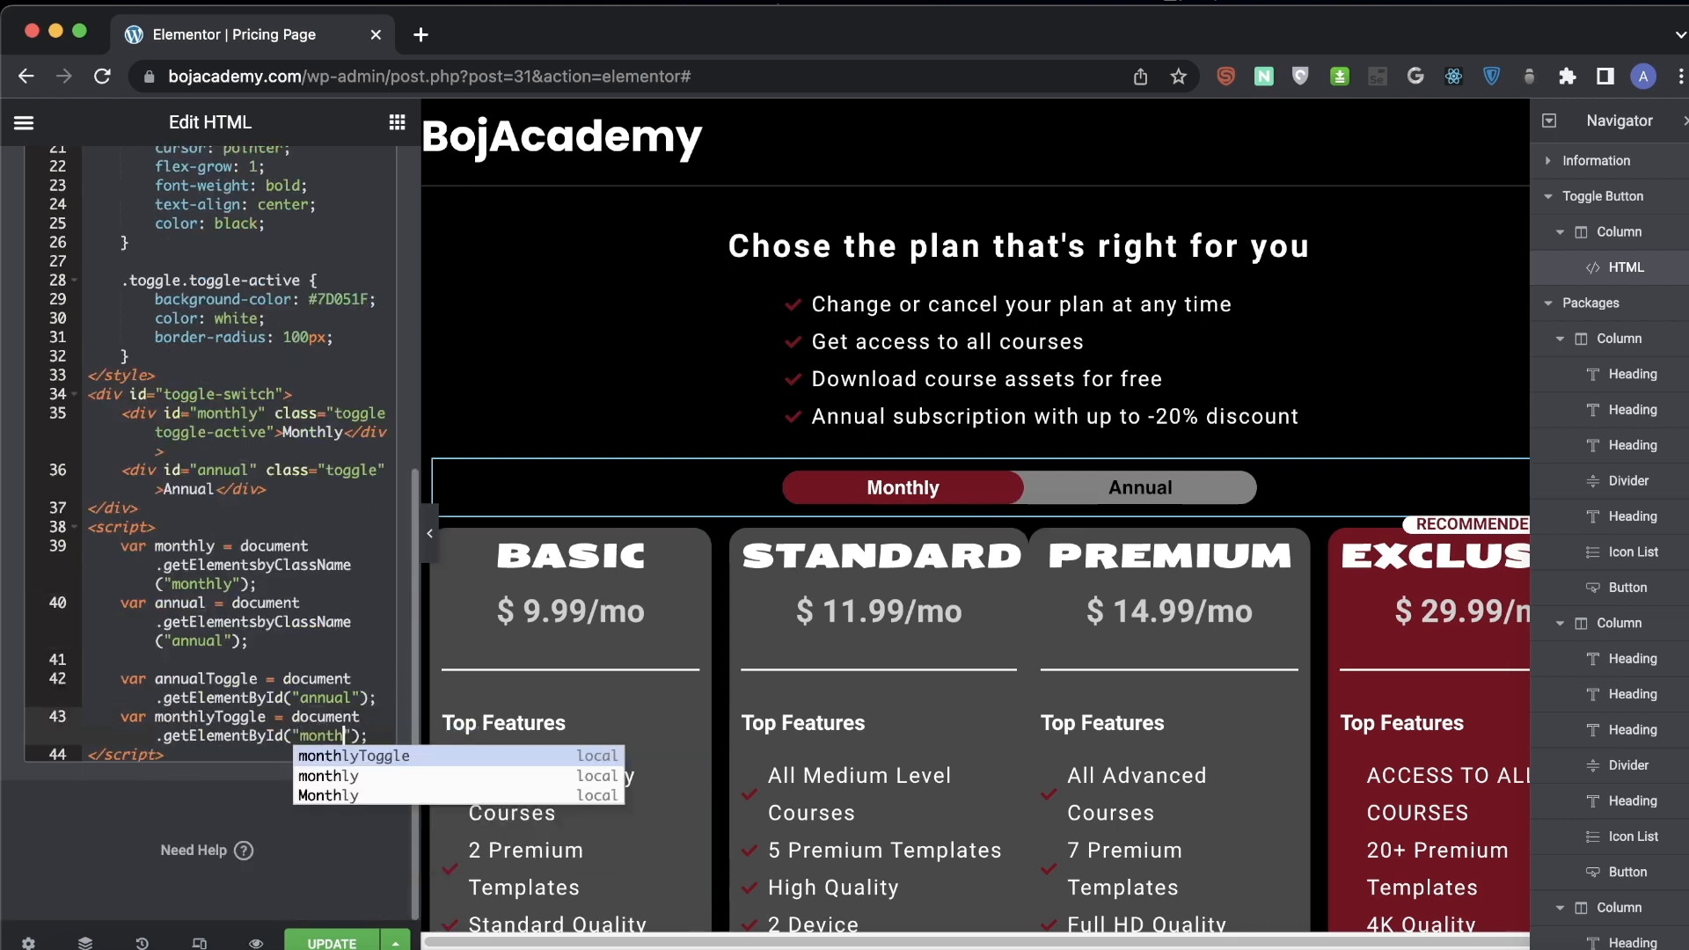
# - Review the script's toggle and price variables against the CSS classes of the four plans' monthly price headings
pyautogui.click(190, 675)
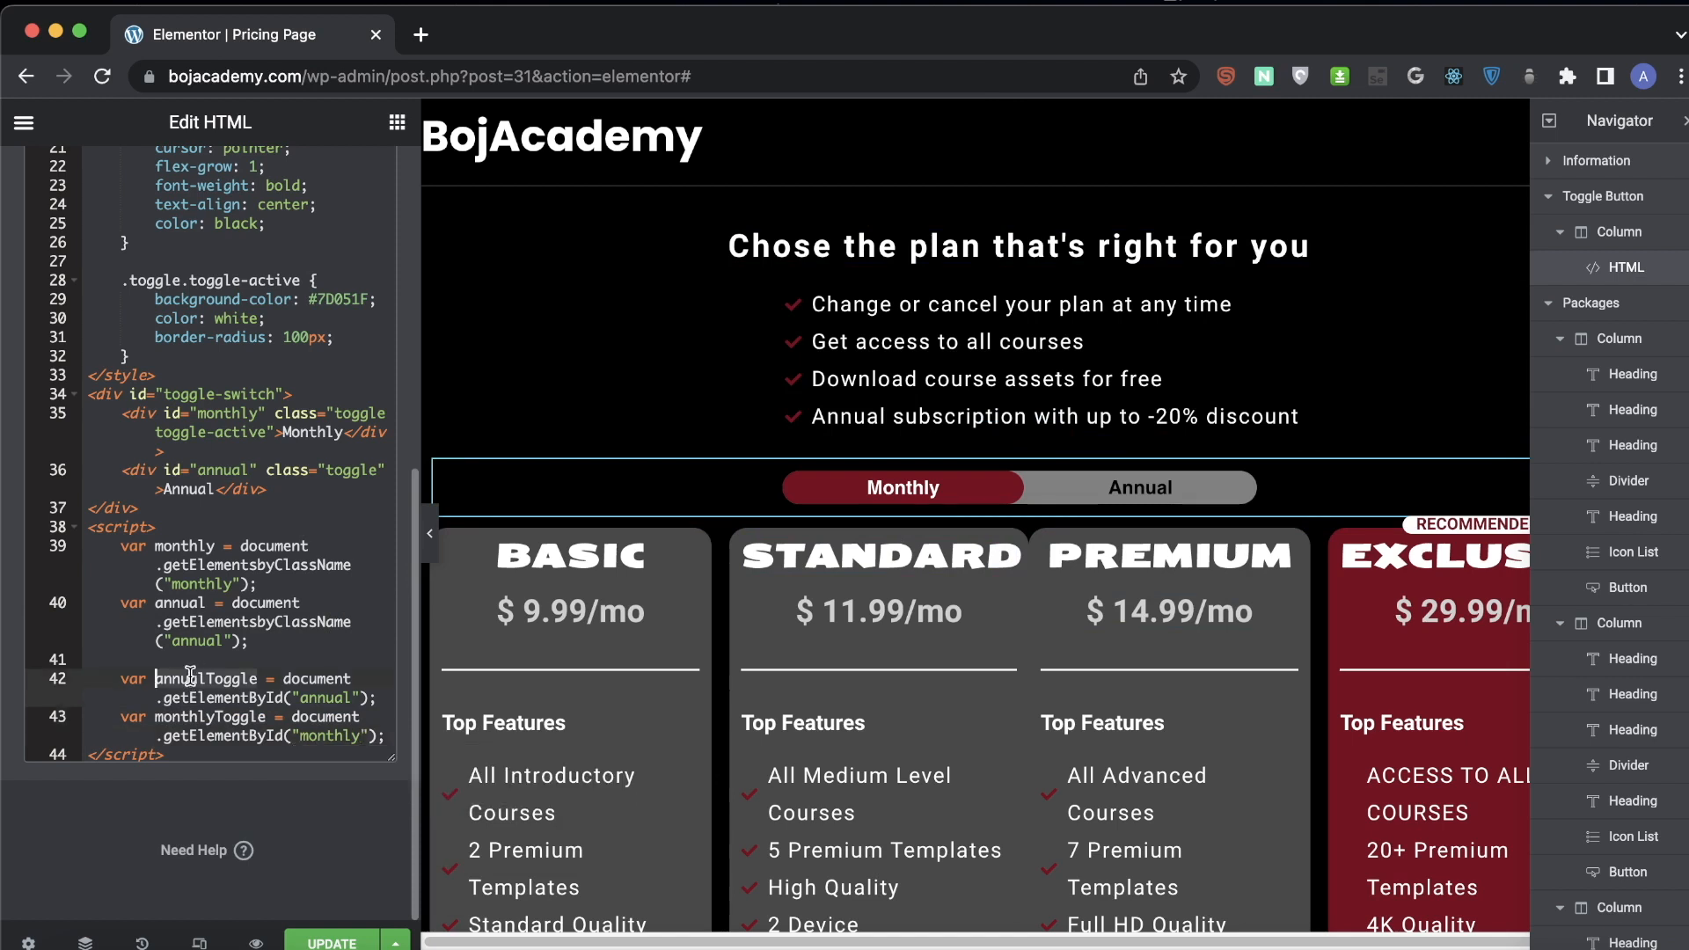
pyautogui.click(194, 718)
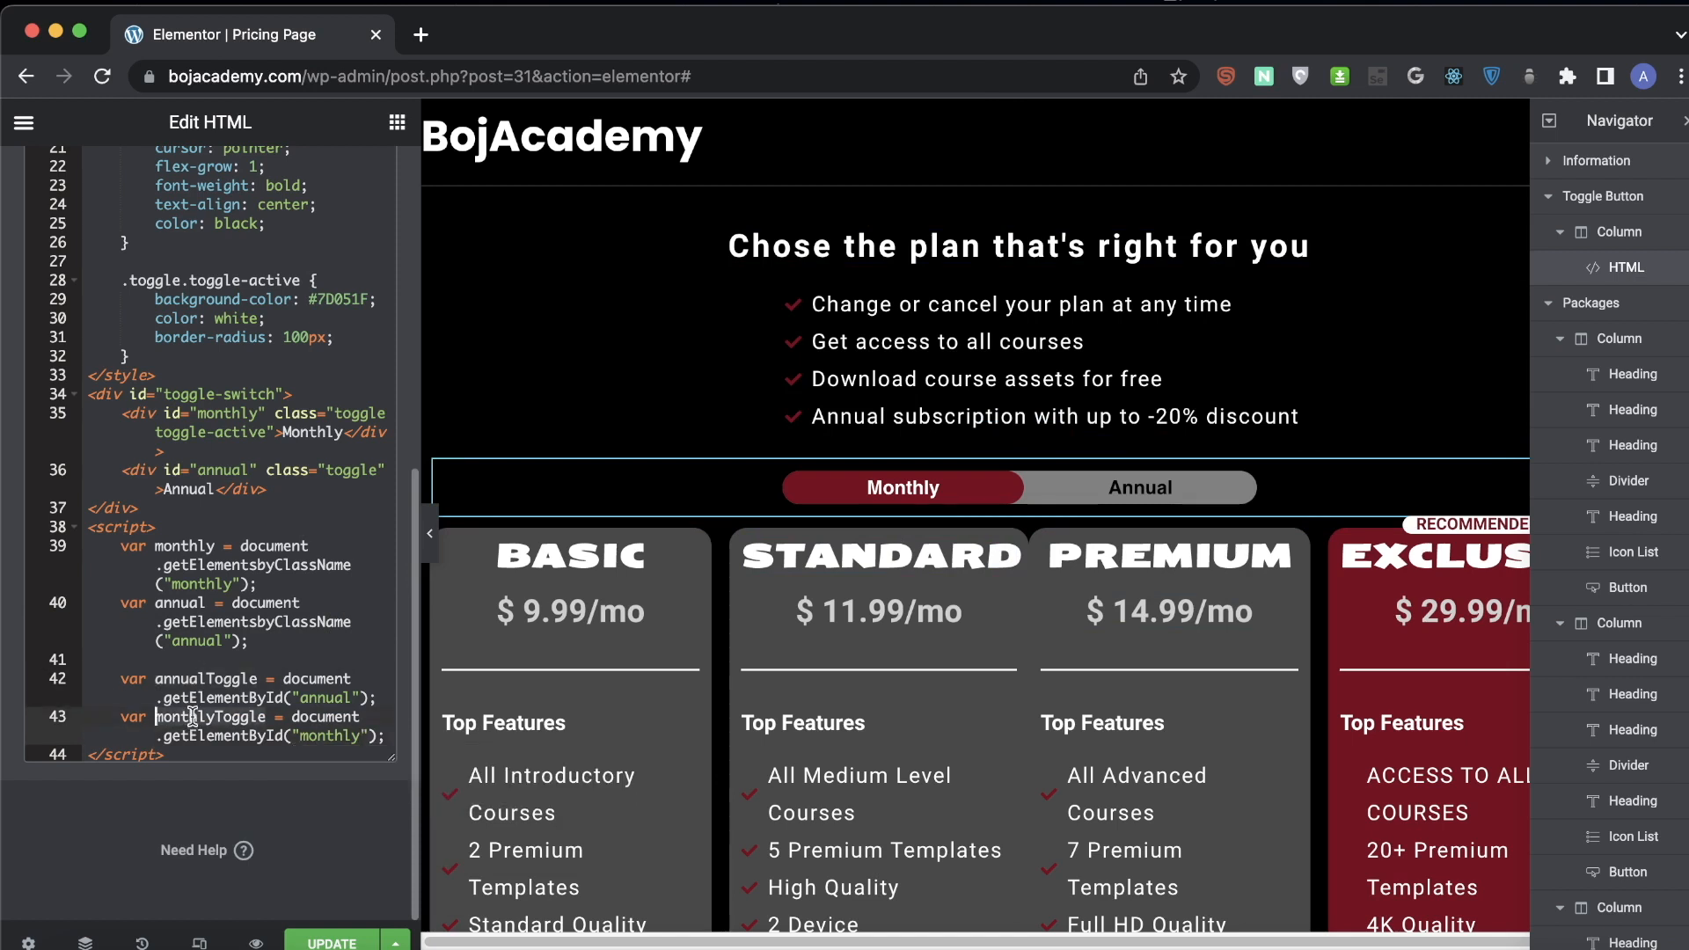
pyautogui.doubleClick(213, 678)
pyautogui.click(192, 552)
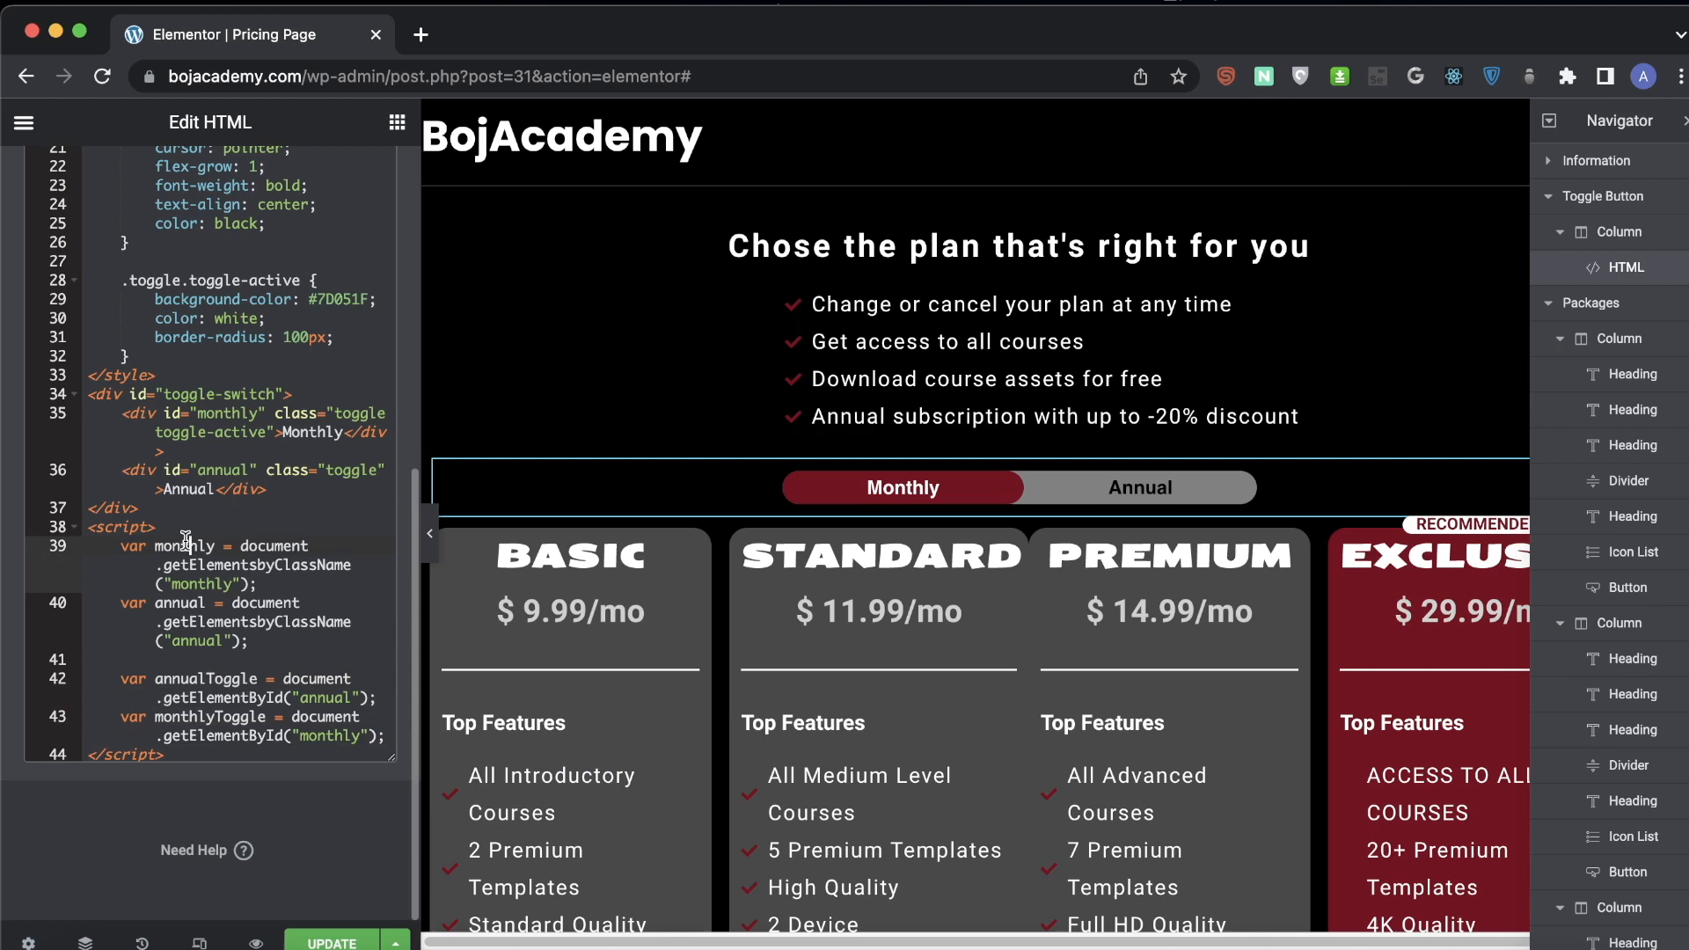
pyautogui.click(180, 603)
pyautogui.doubleClick(180, 603)
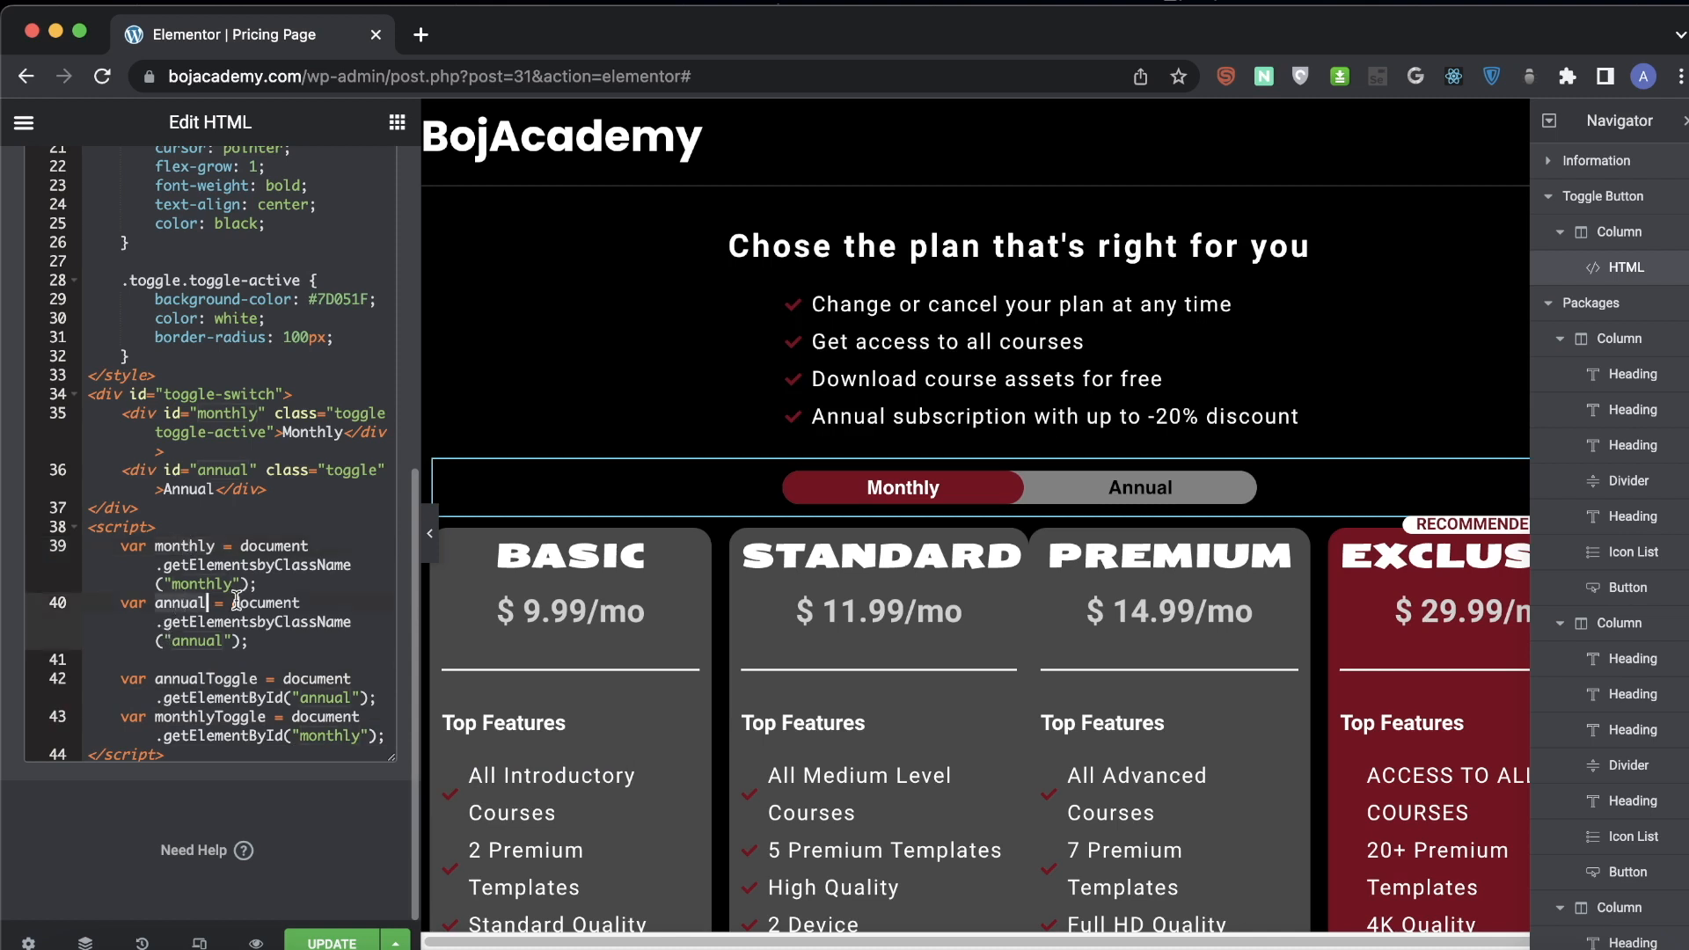
pyautogui.doubleClick(188, 545)
pyautogui.click(642, 609)
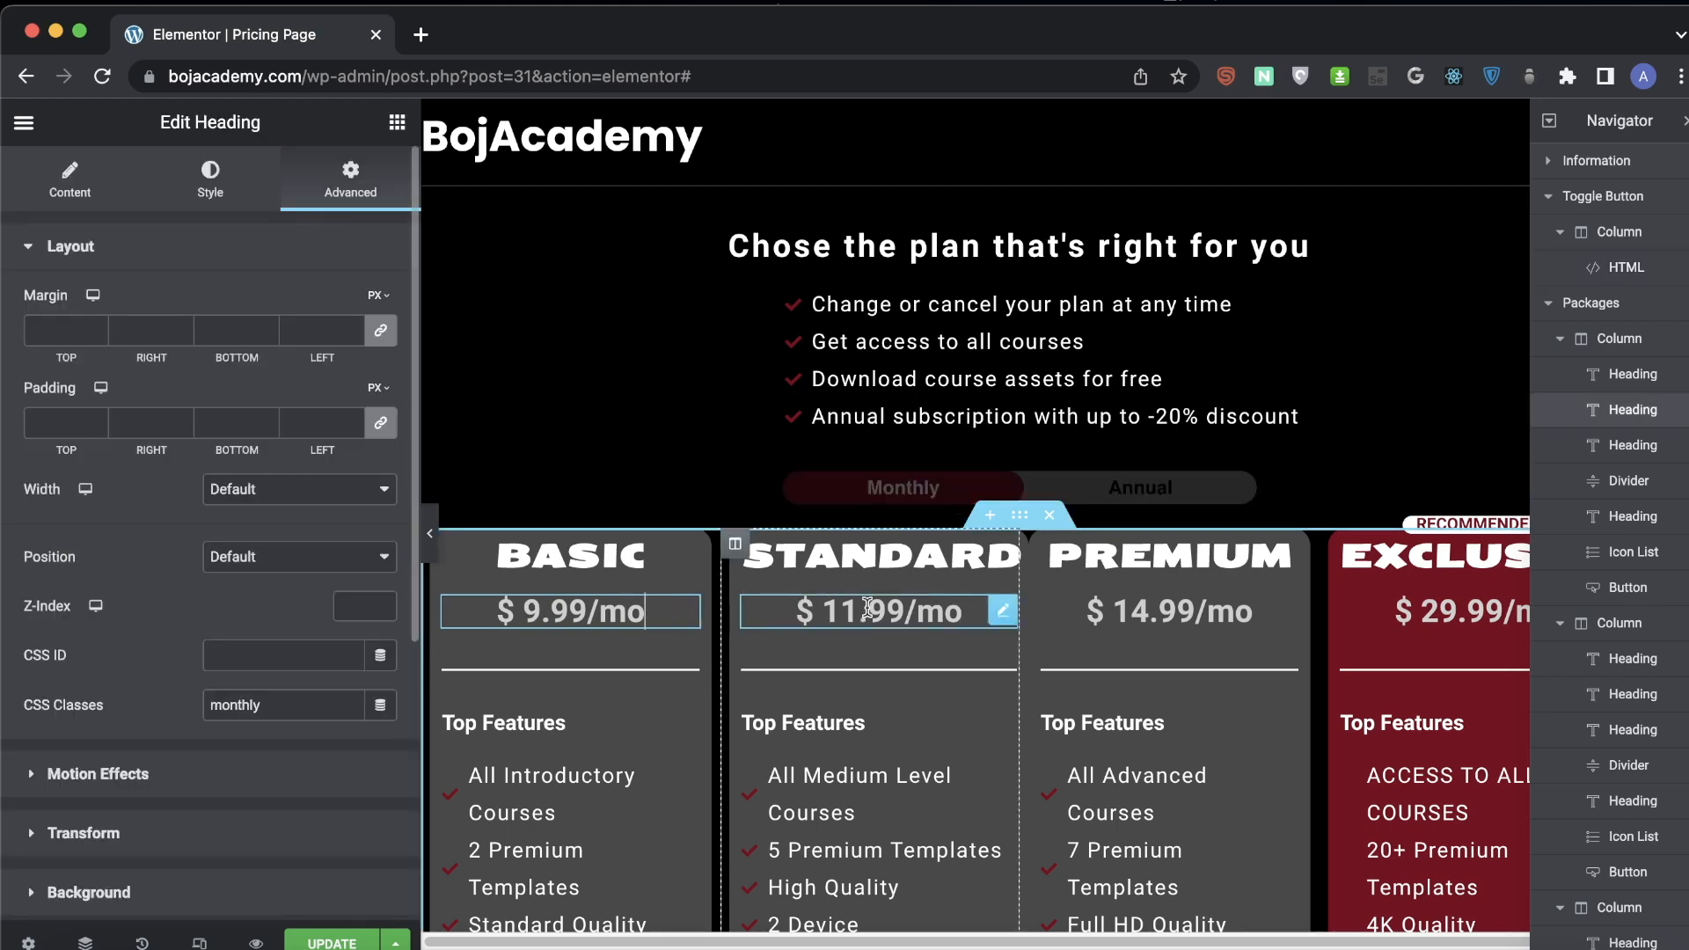
pyautogui.click(968, 611)
pyautogui.click(1253, 614)
pyautogui.click(1452, 613)
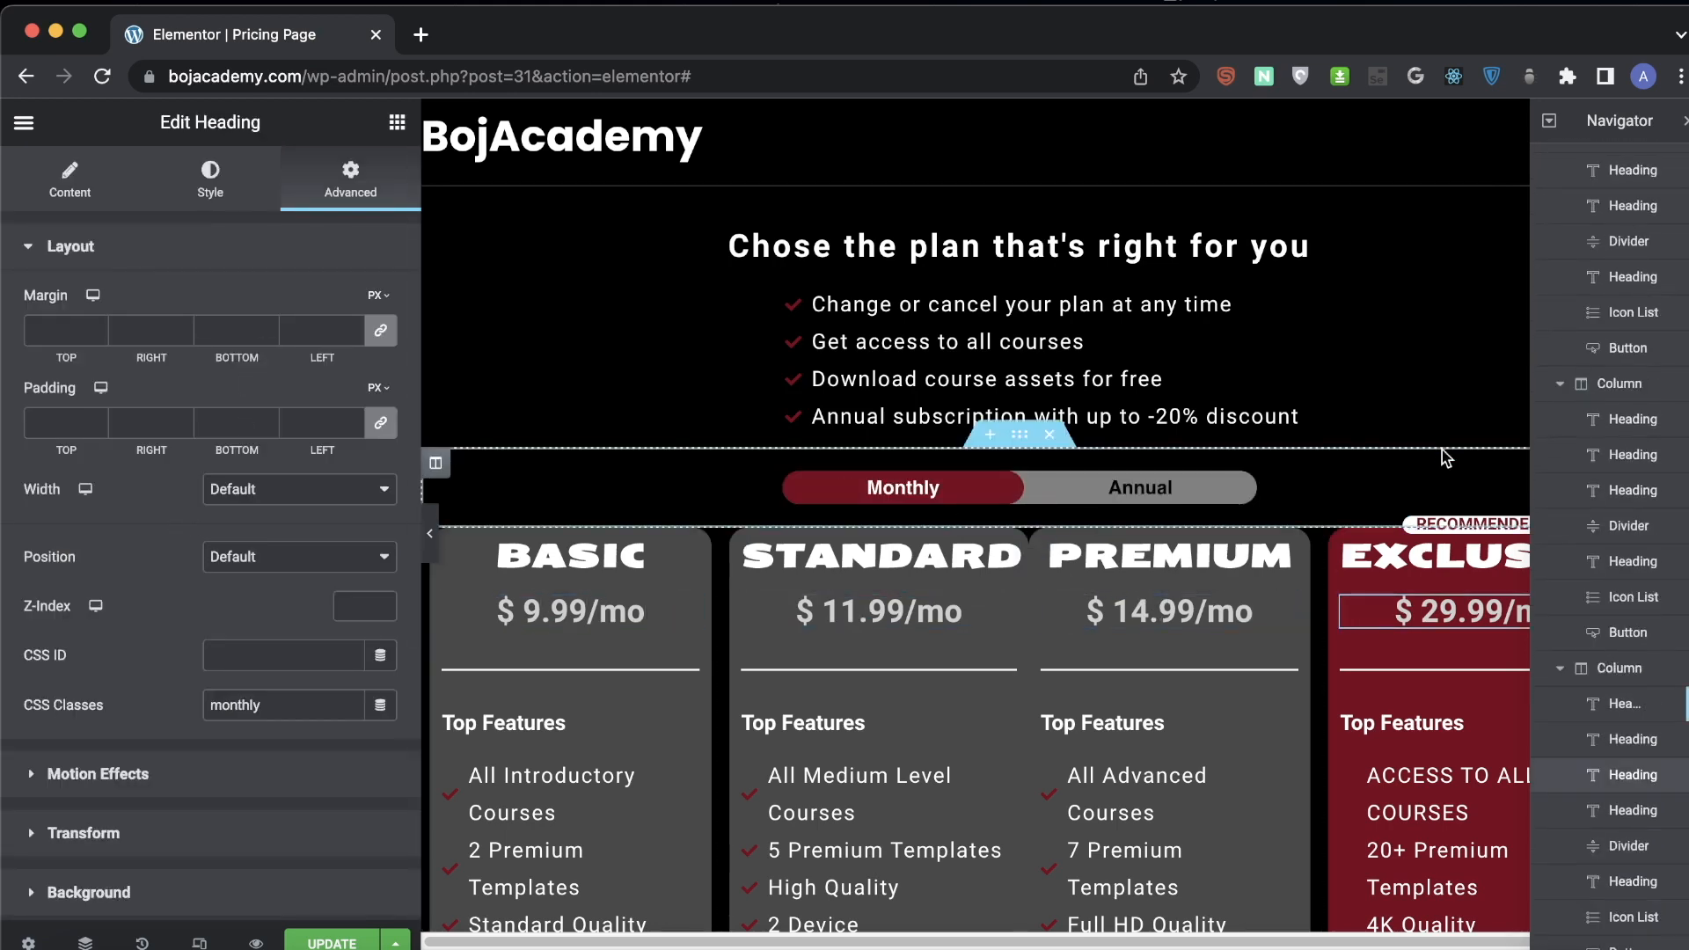
# - Open the toggle button's HTML widget and review the .annual style rule against the script's class and toggle variables
pyautogui.click(1276, 483)
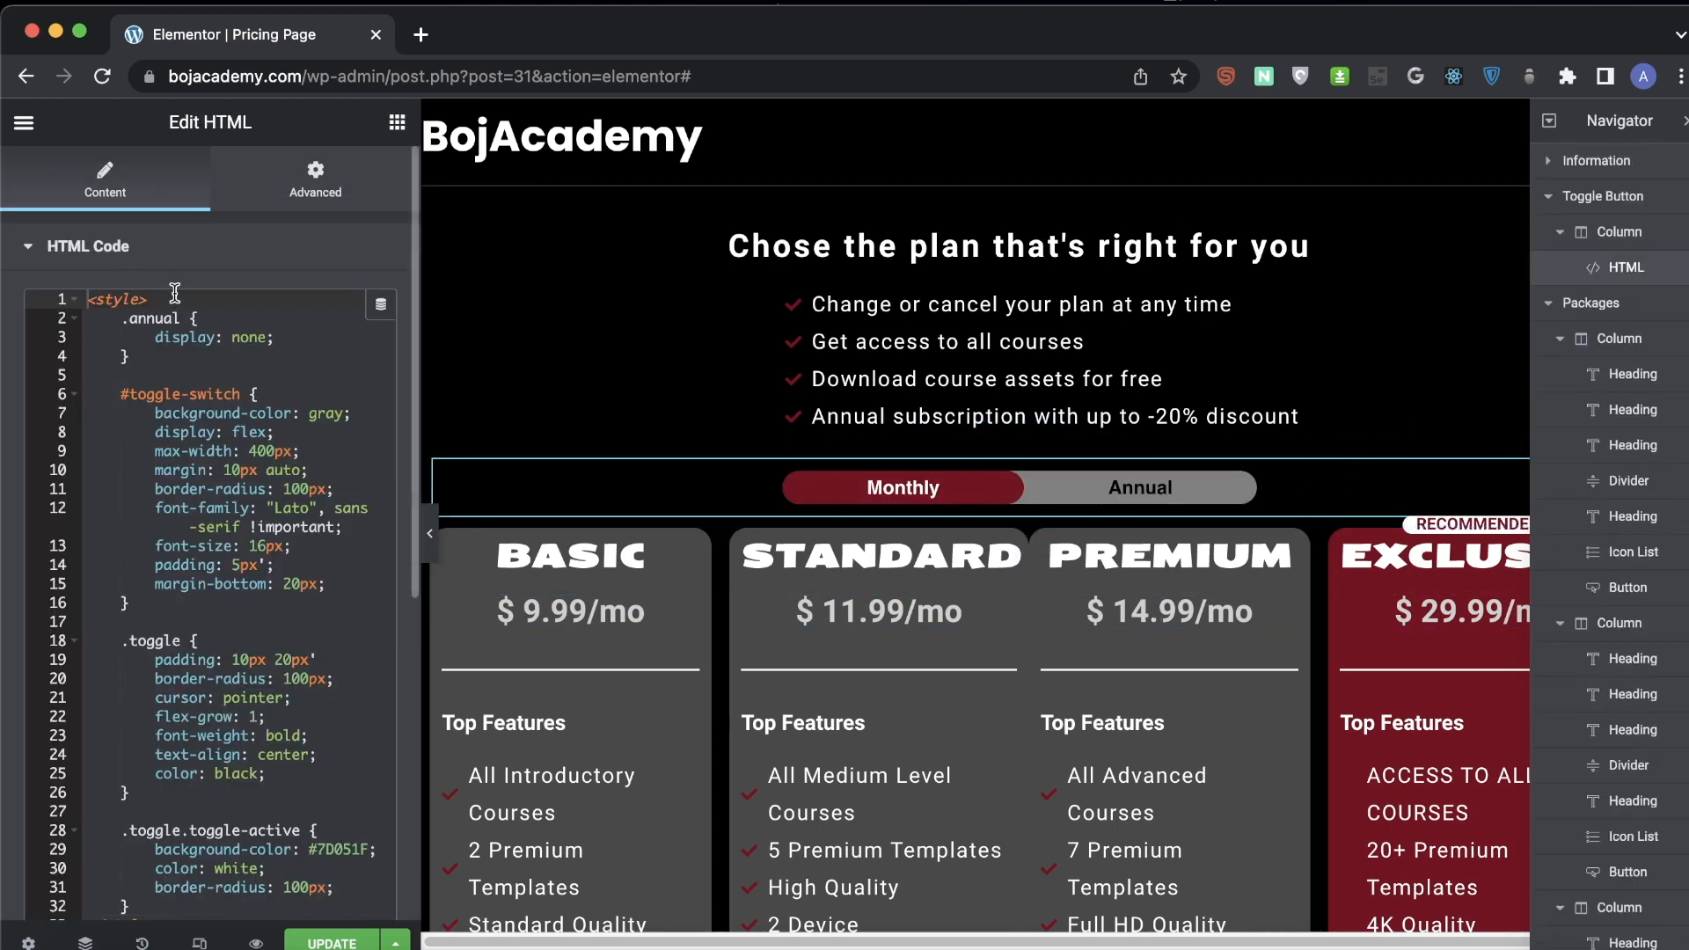
pyautogui.click(184, 318)
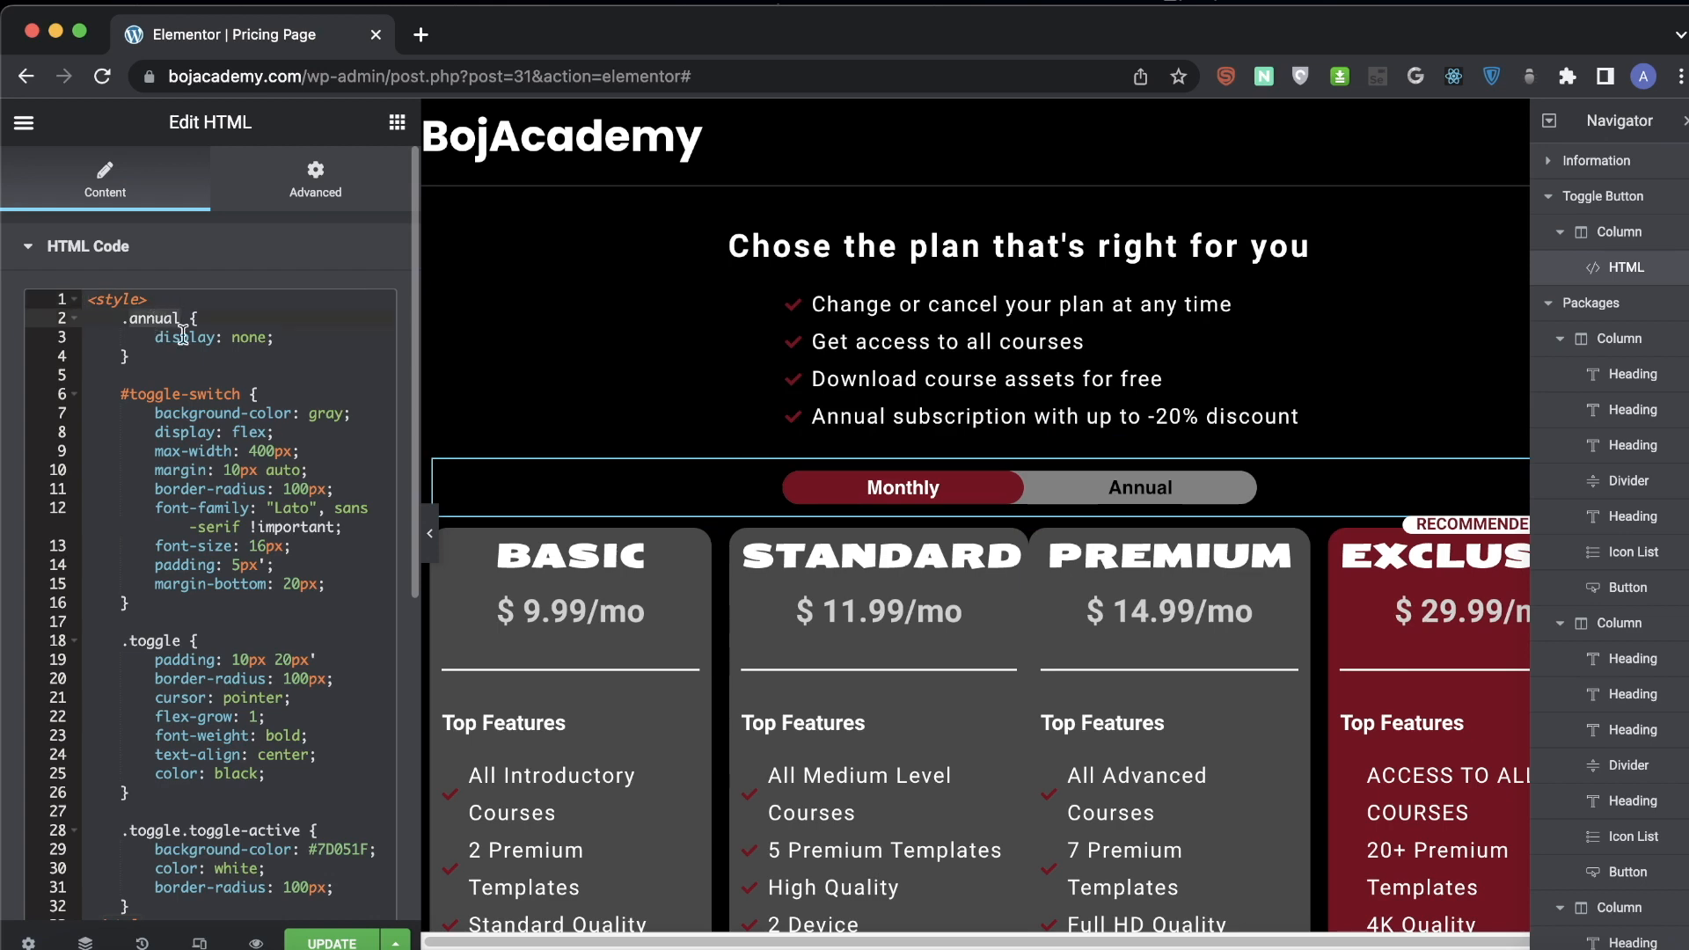
pyautogui.scroll(-6, 211, 431)
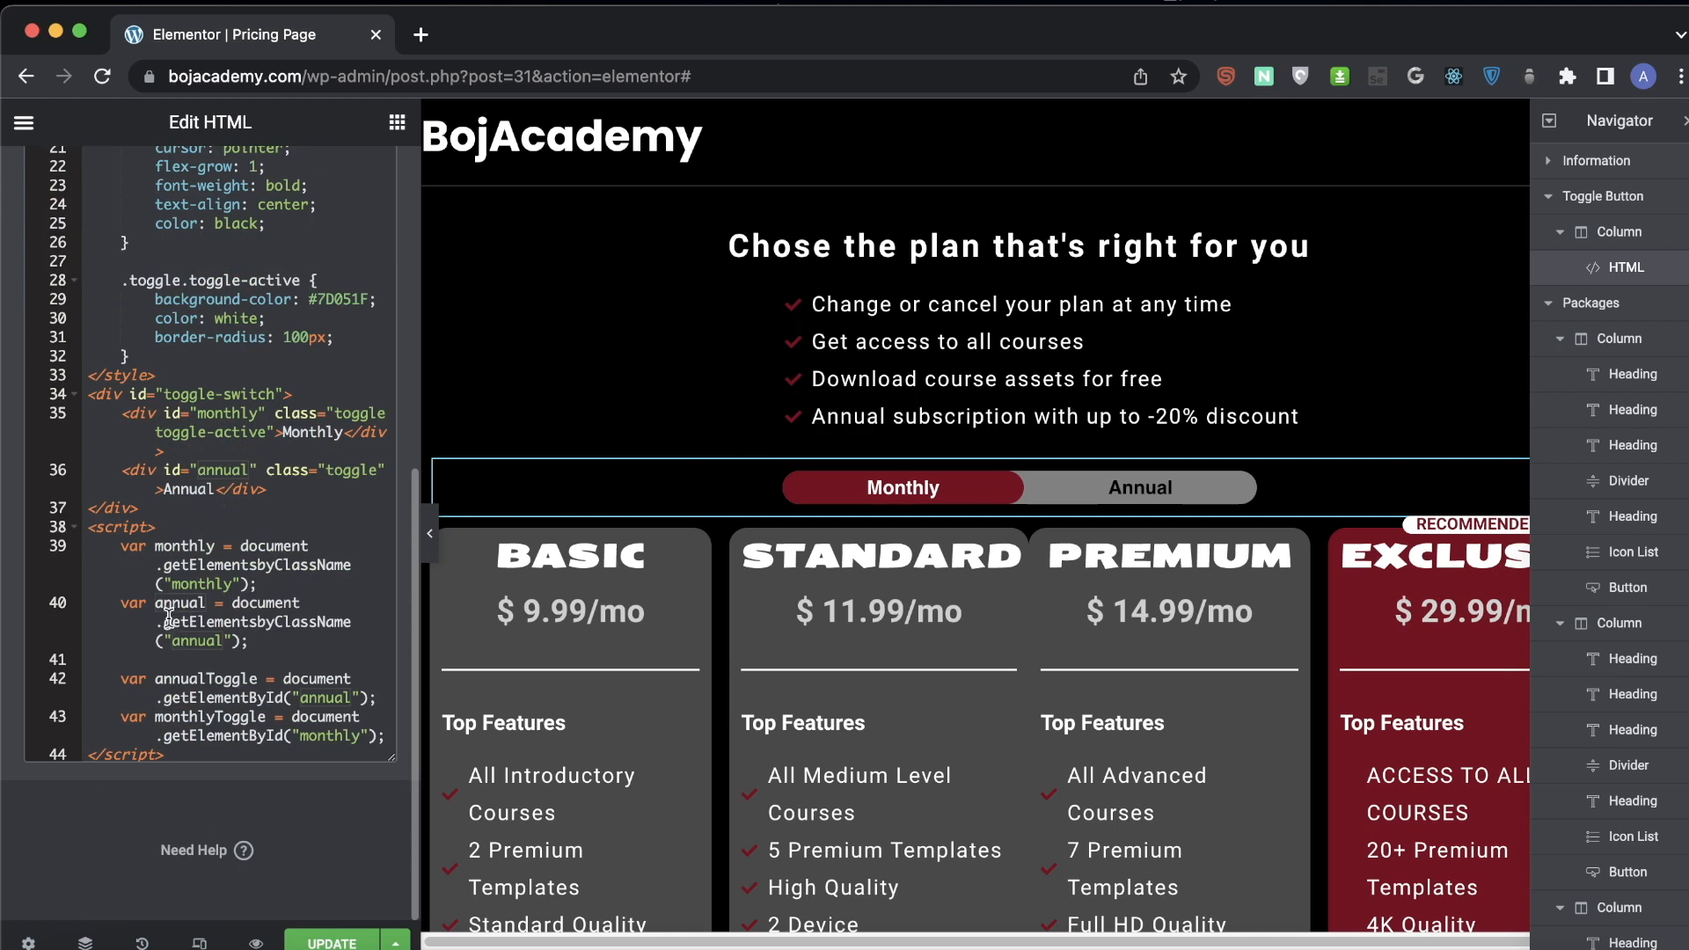
pyautogui.doubleClick(186, 679)
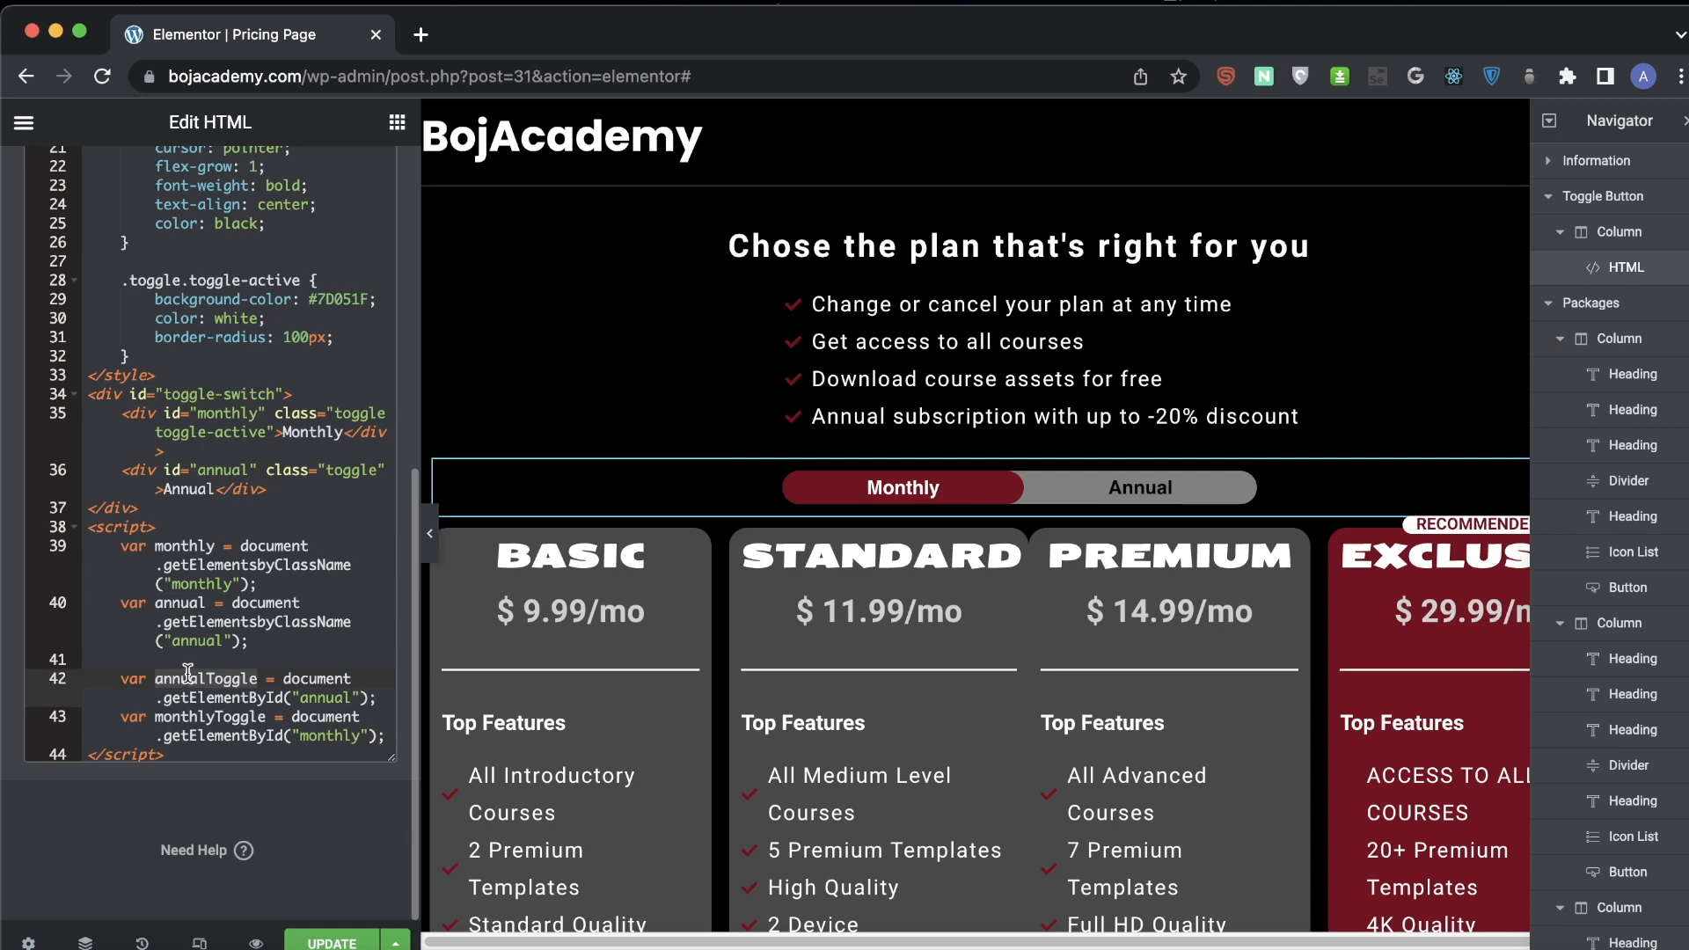
pyautogui.doubleClick(192, 582)
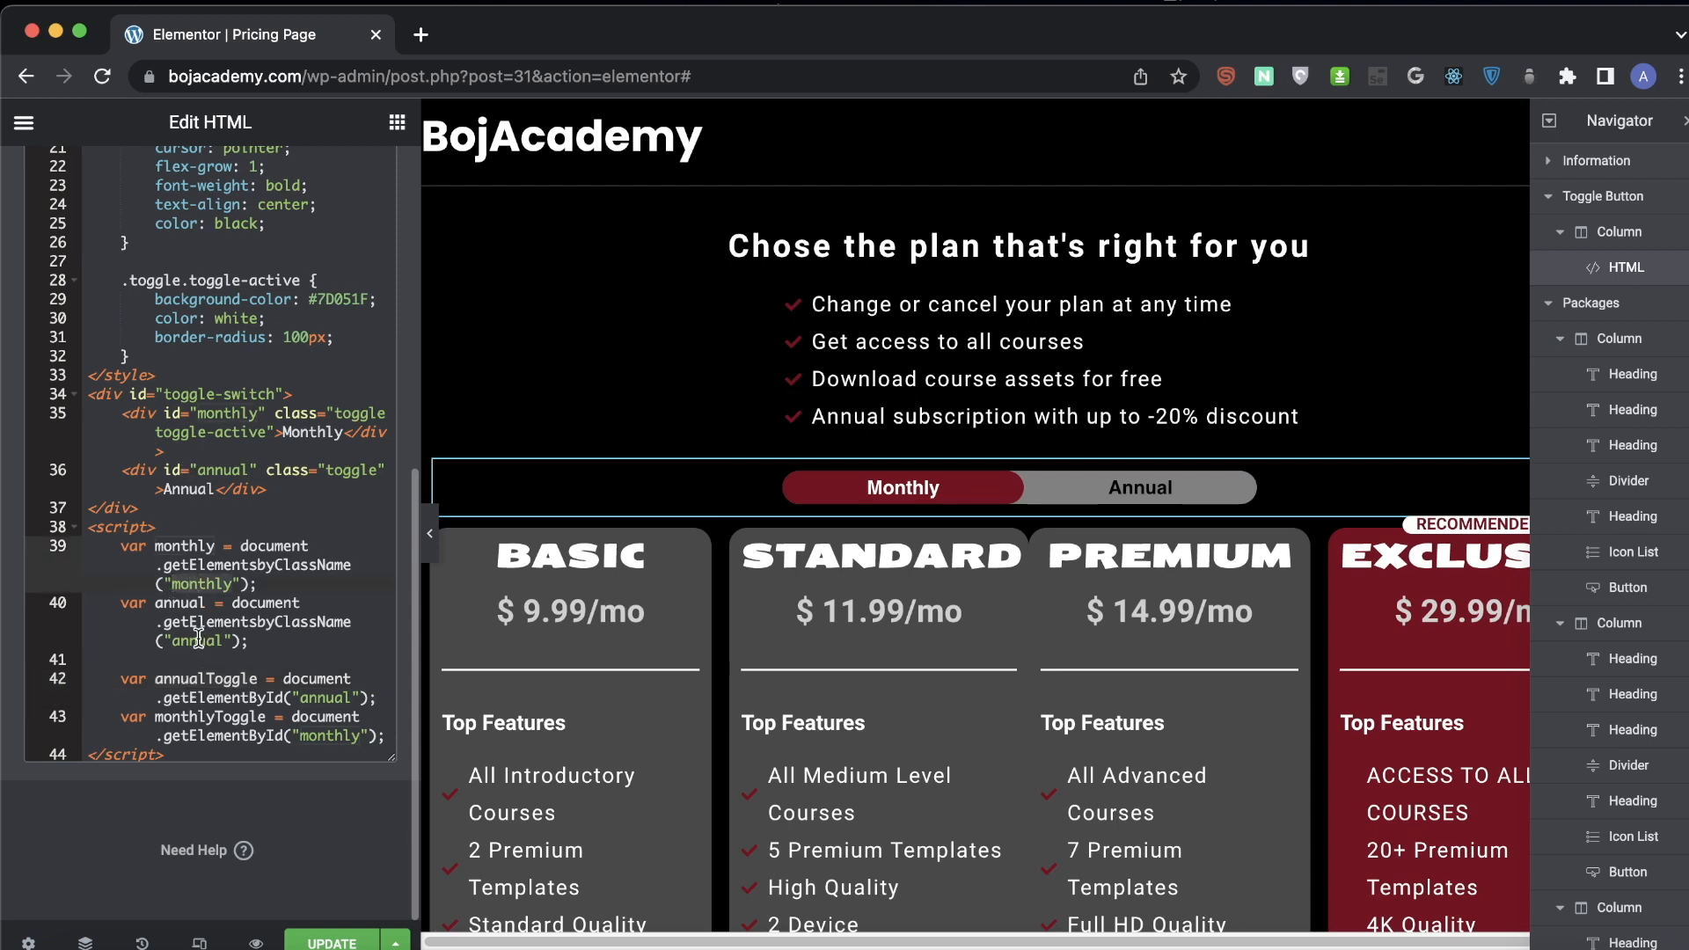
pyautogui.doubleClick(176, 603)
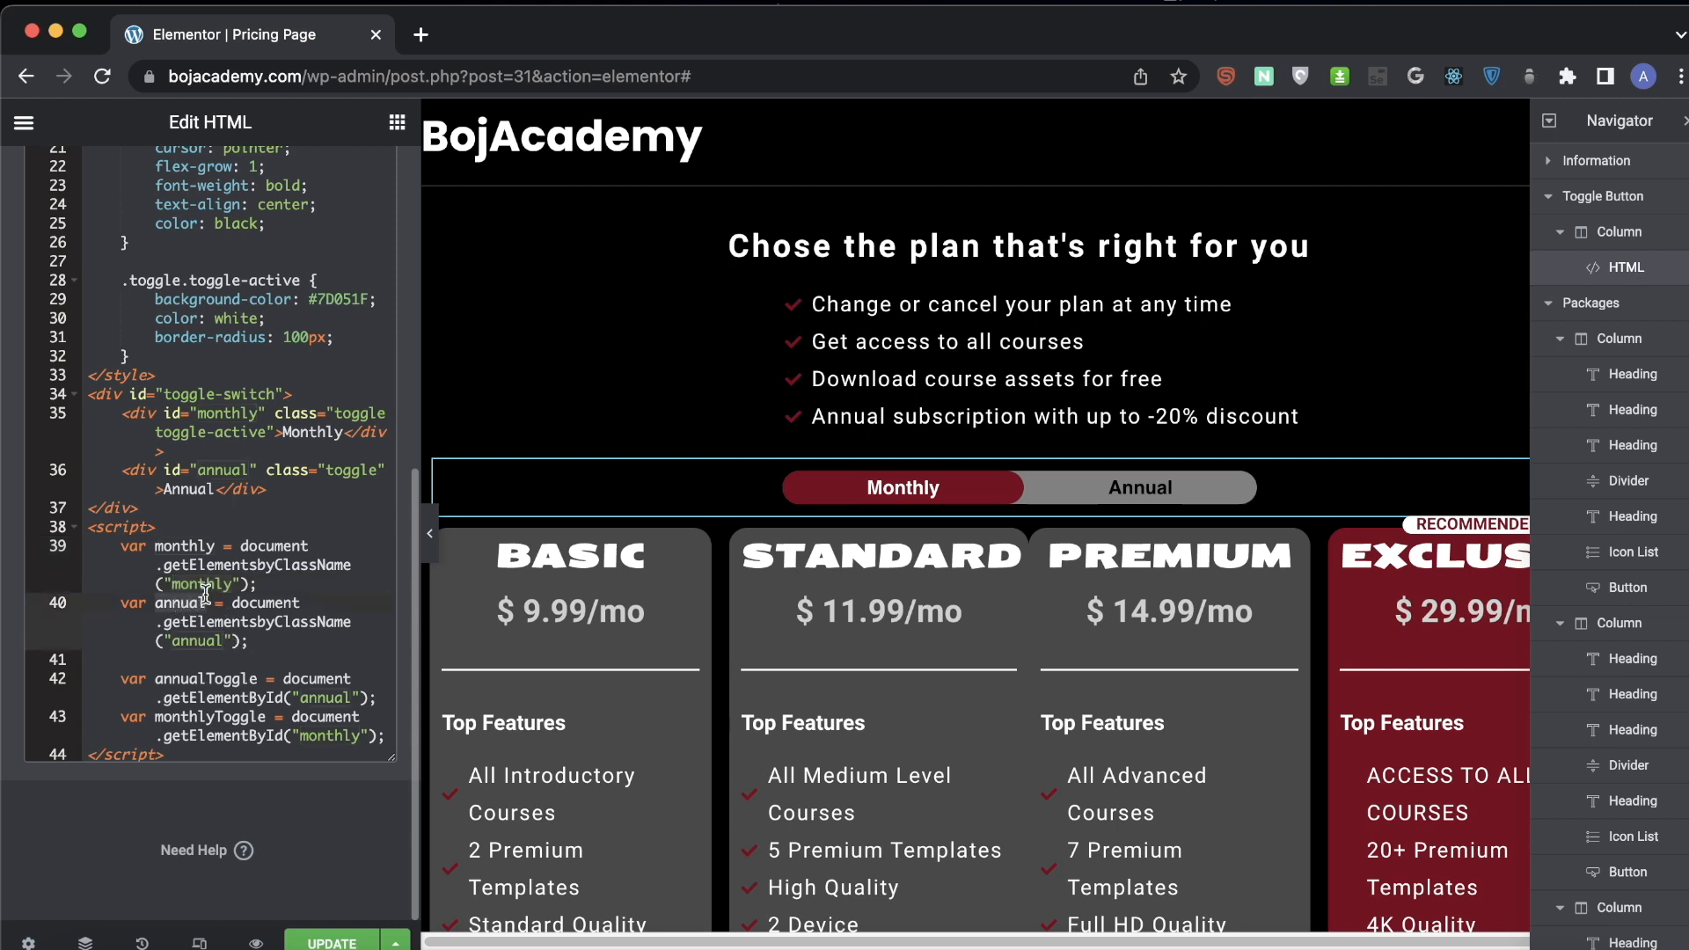
pyautogui.click(191, 642)
pyautogui.click(187, 577)
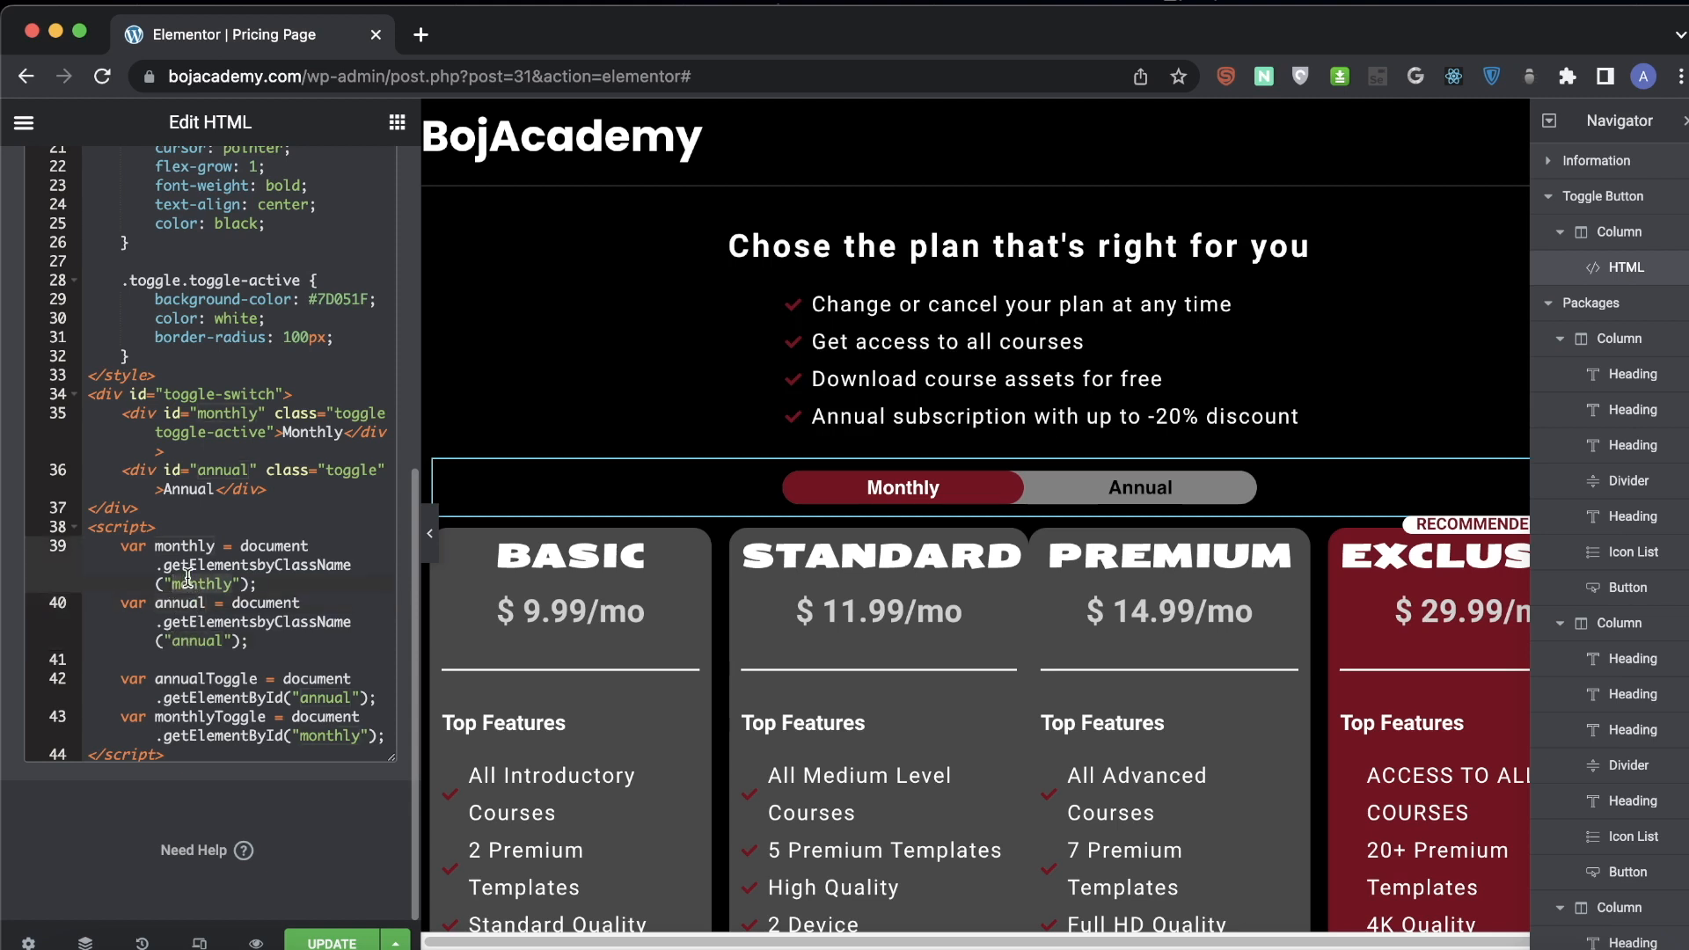
# - Add an empty function switchToMonthly () {} below the monthlyToggle declaration, separated by a blank line
pyautogui.click(386, 738)
pyautogui.press('Return')
pyautogui.press('Return')
pyautogui.write('function switchMon')
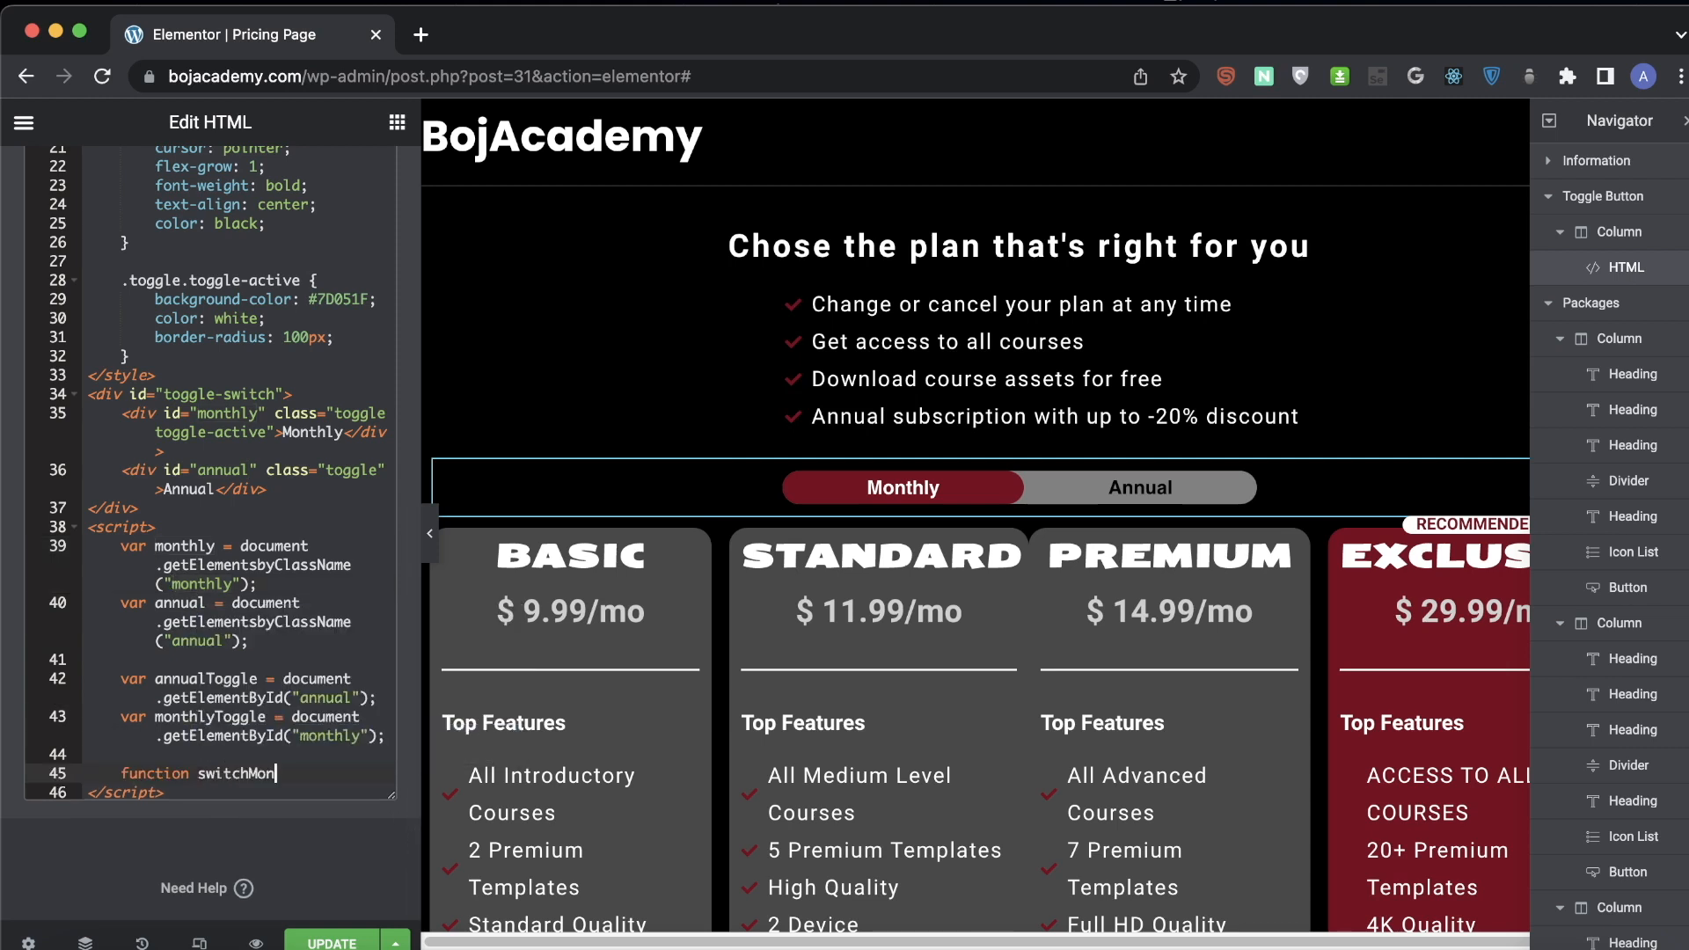
pyautogui.press('BackSpace')
pyautogui.write('ToMonthly () {')
pyautogui.press('Return')
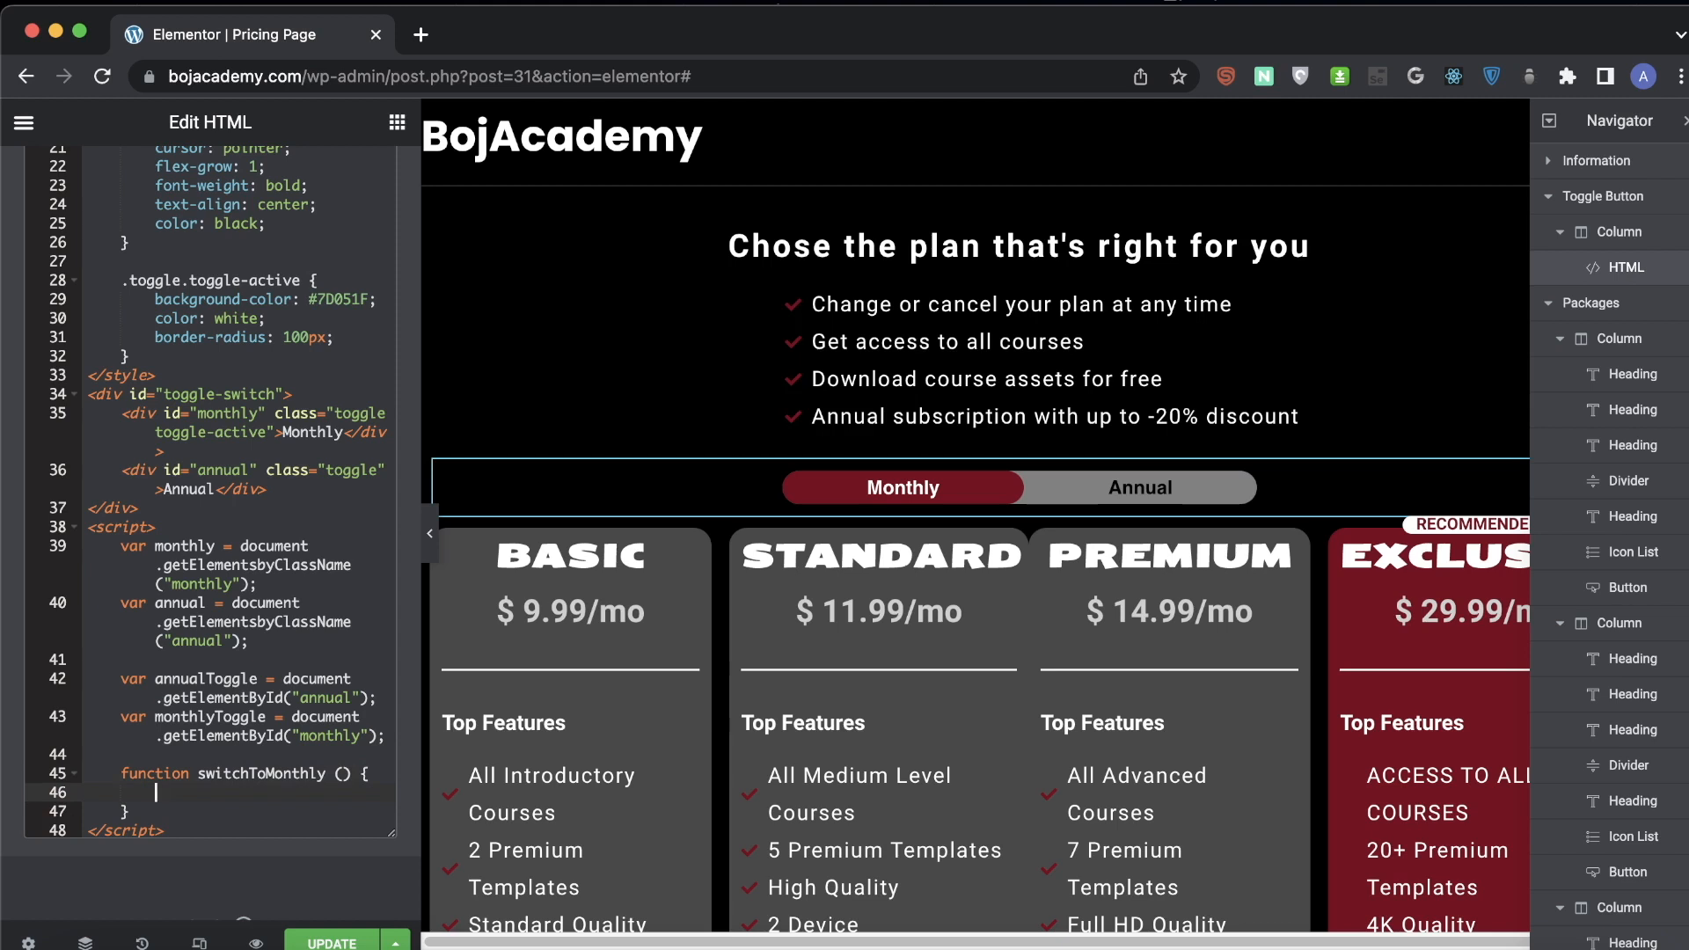
# - Inside switchToMonthly, write an Array.prototype.forEach.call(monthly, function(el) {}) loop with an open body
pyautogui.write('Array')
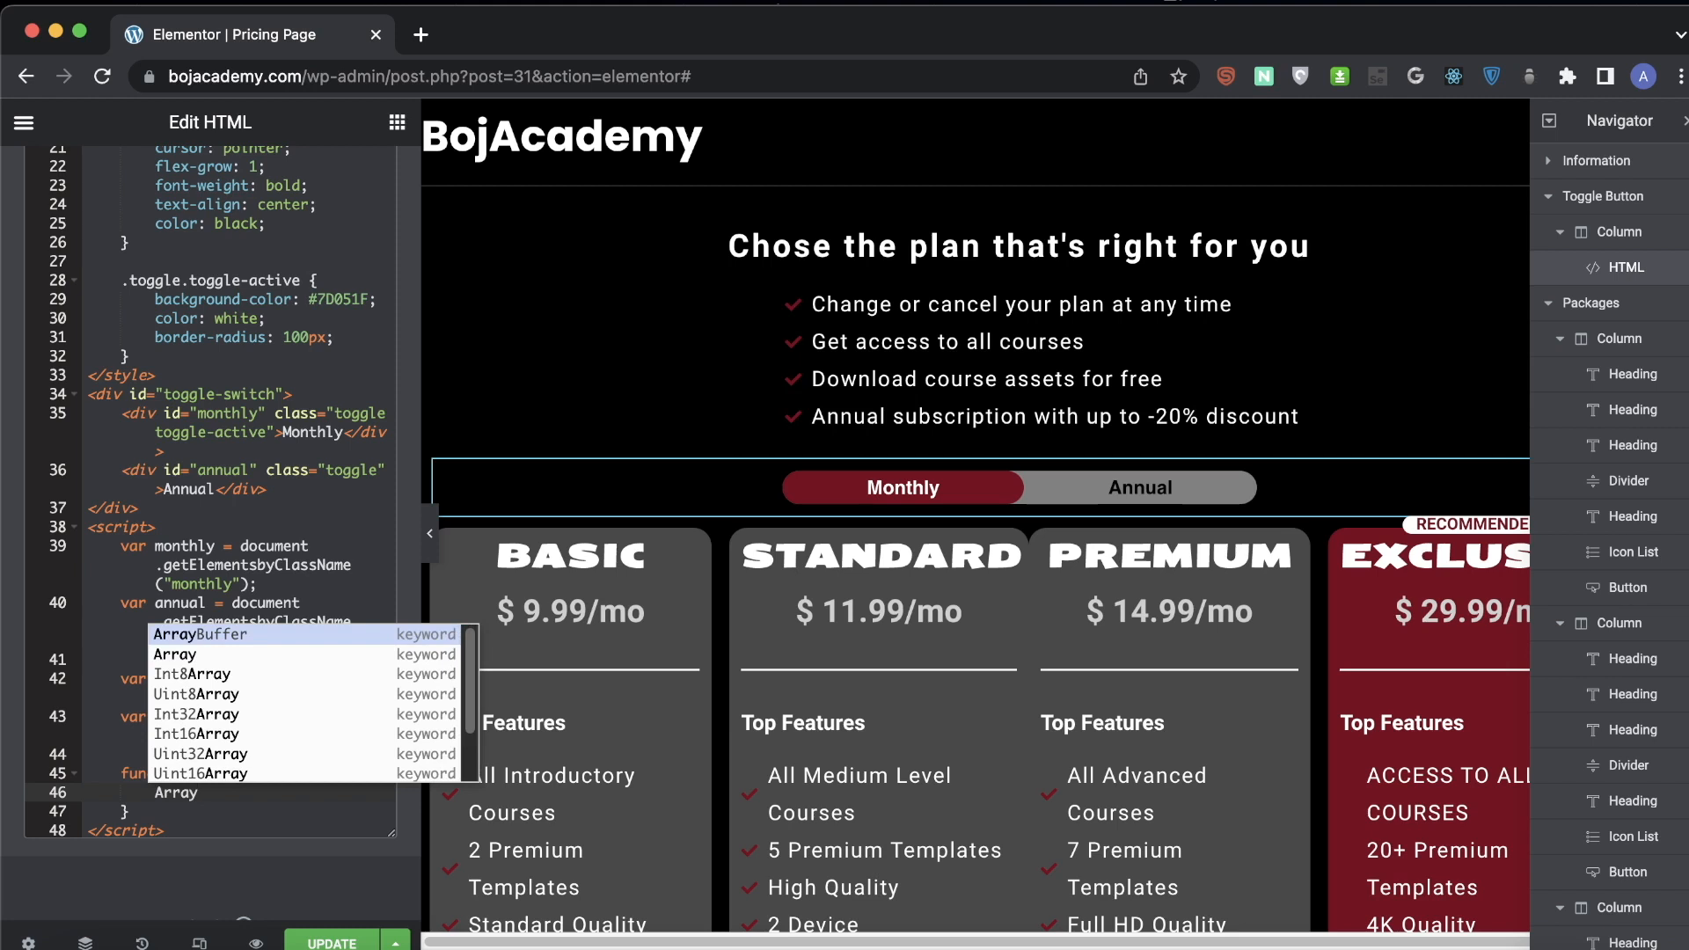
pyautogui.write('.')
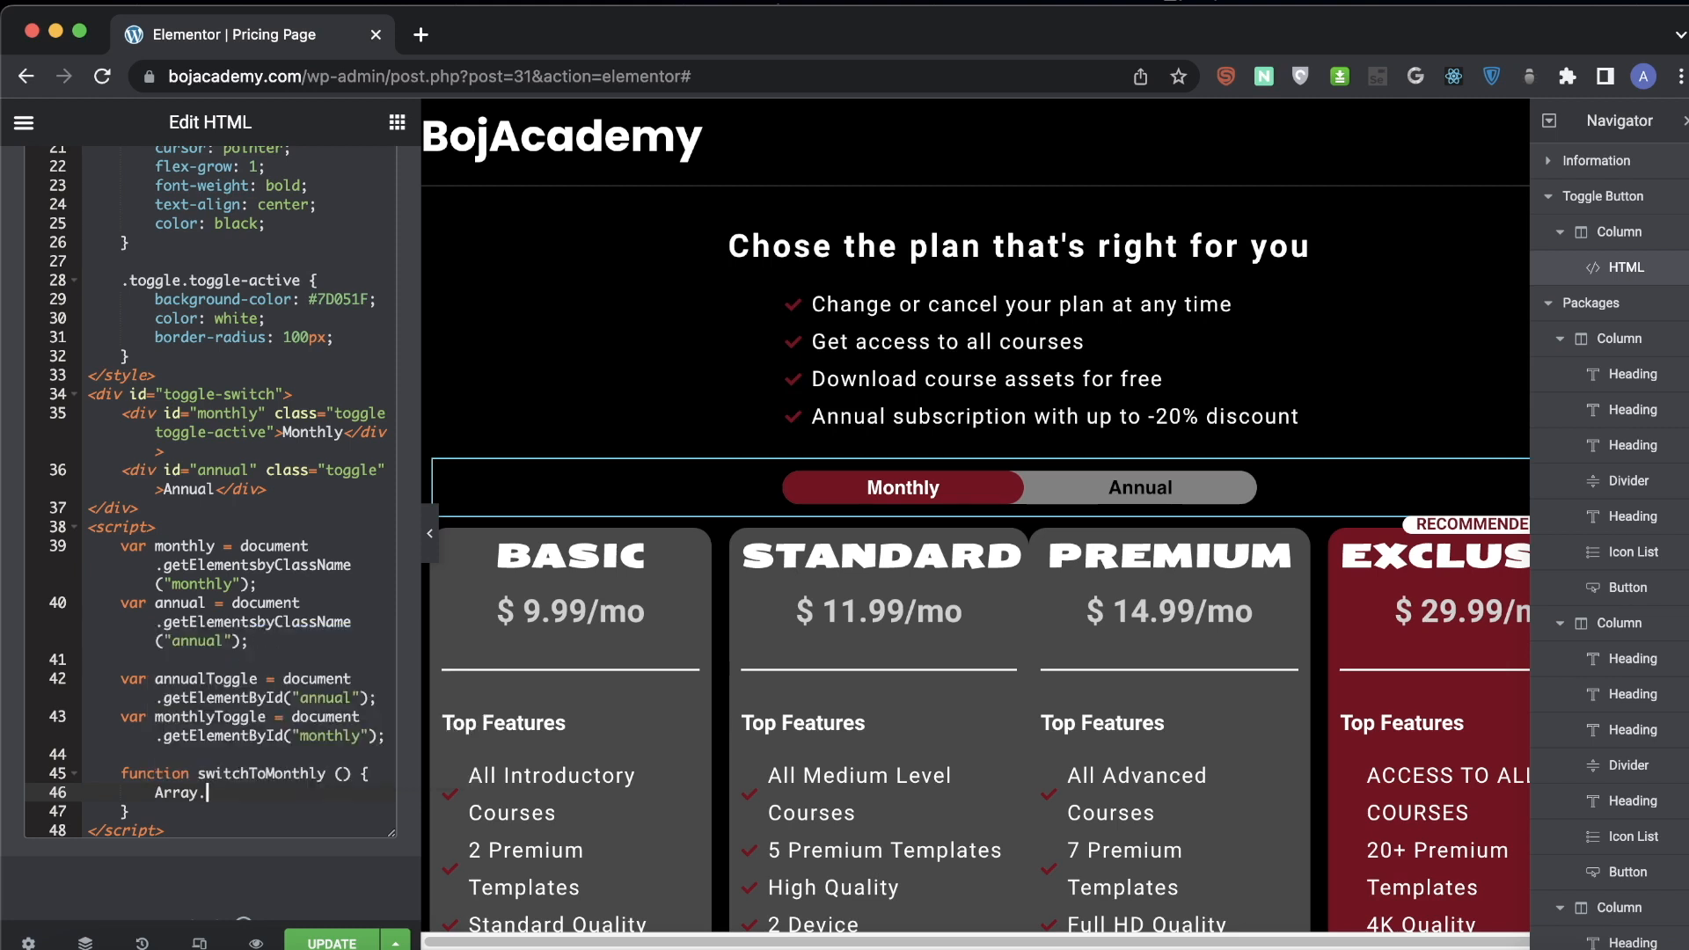
pyautogui.write('pro')
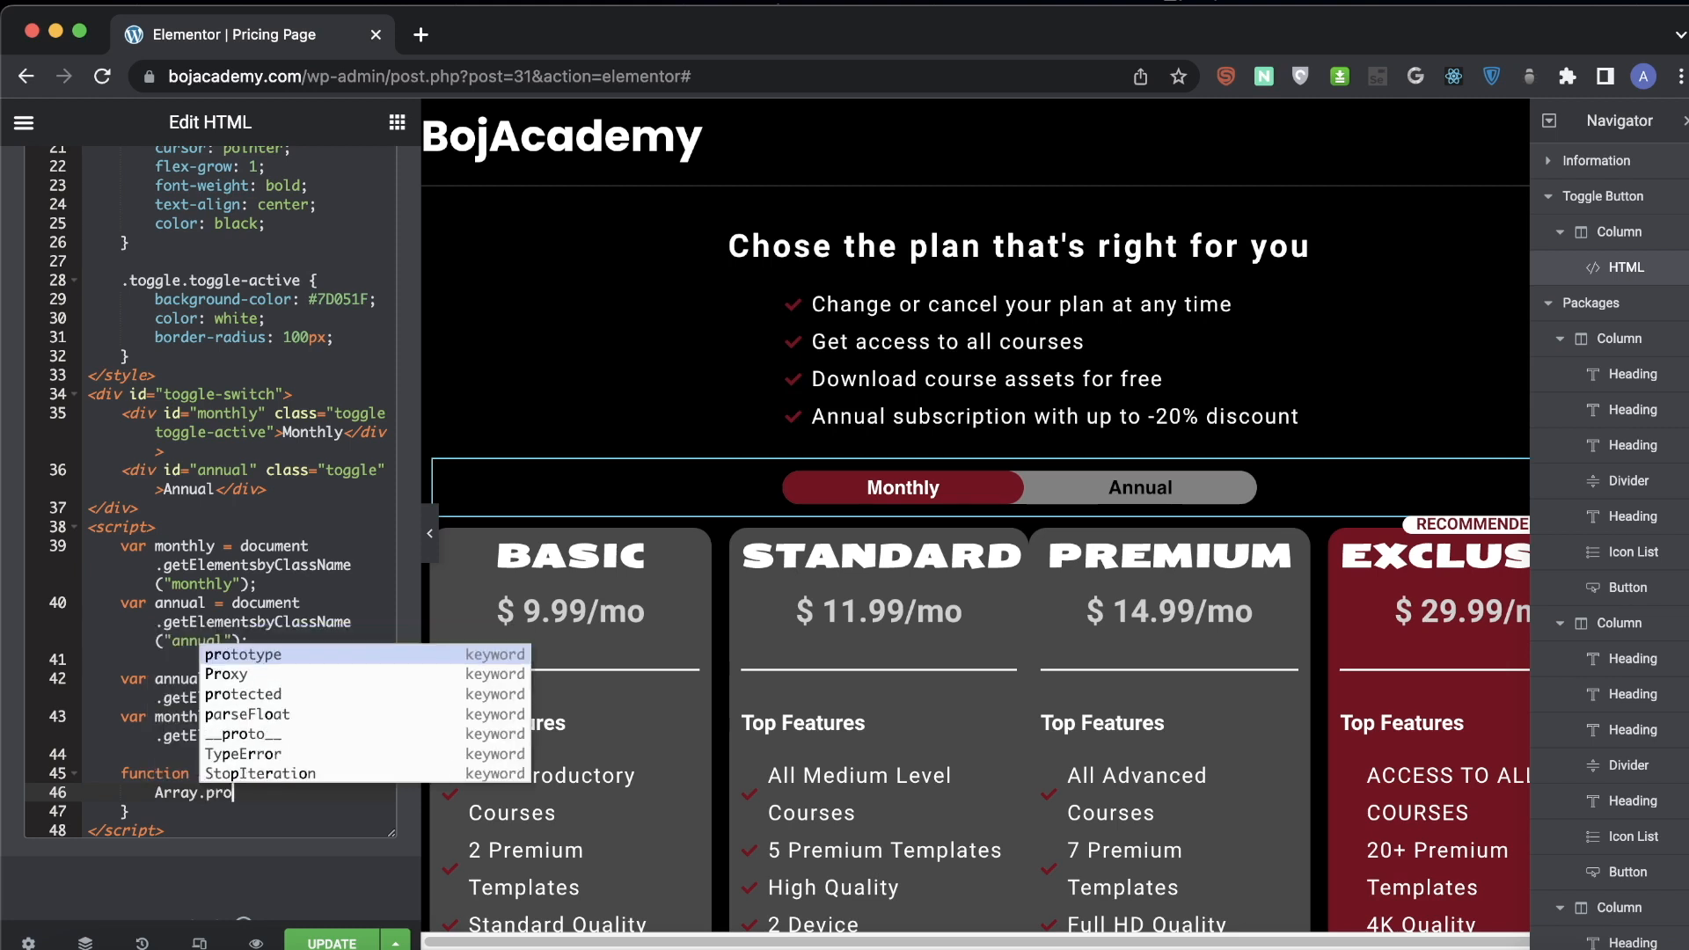
pyautogui.press('Return')
pyautogui.write('fo')
pyautogui.press('Return')
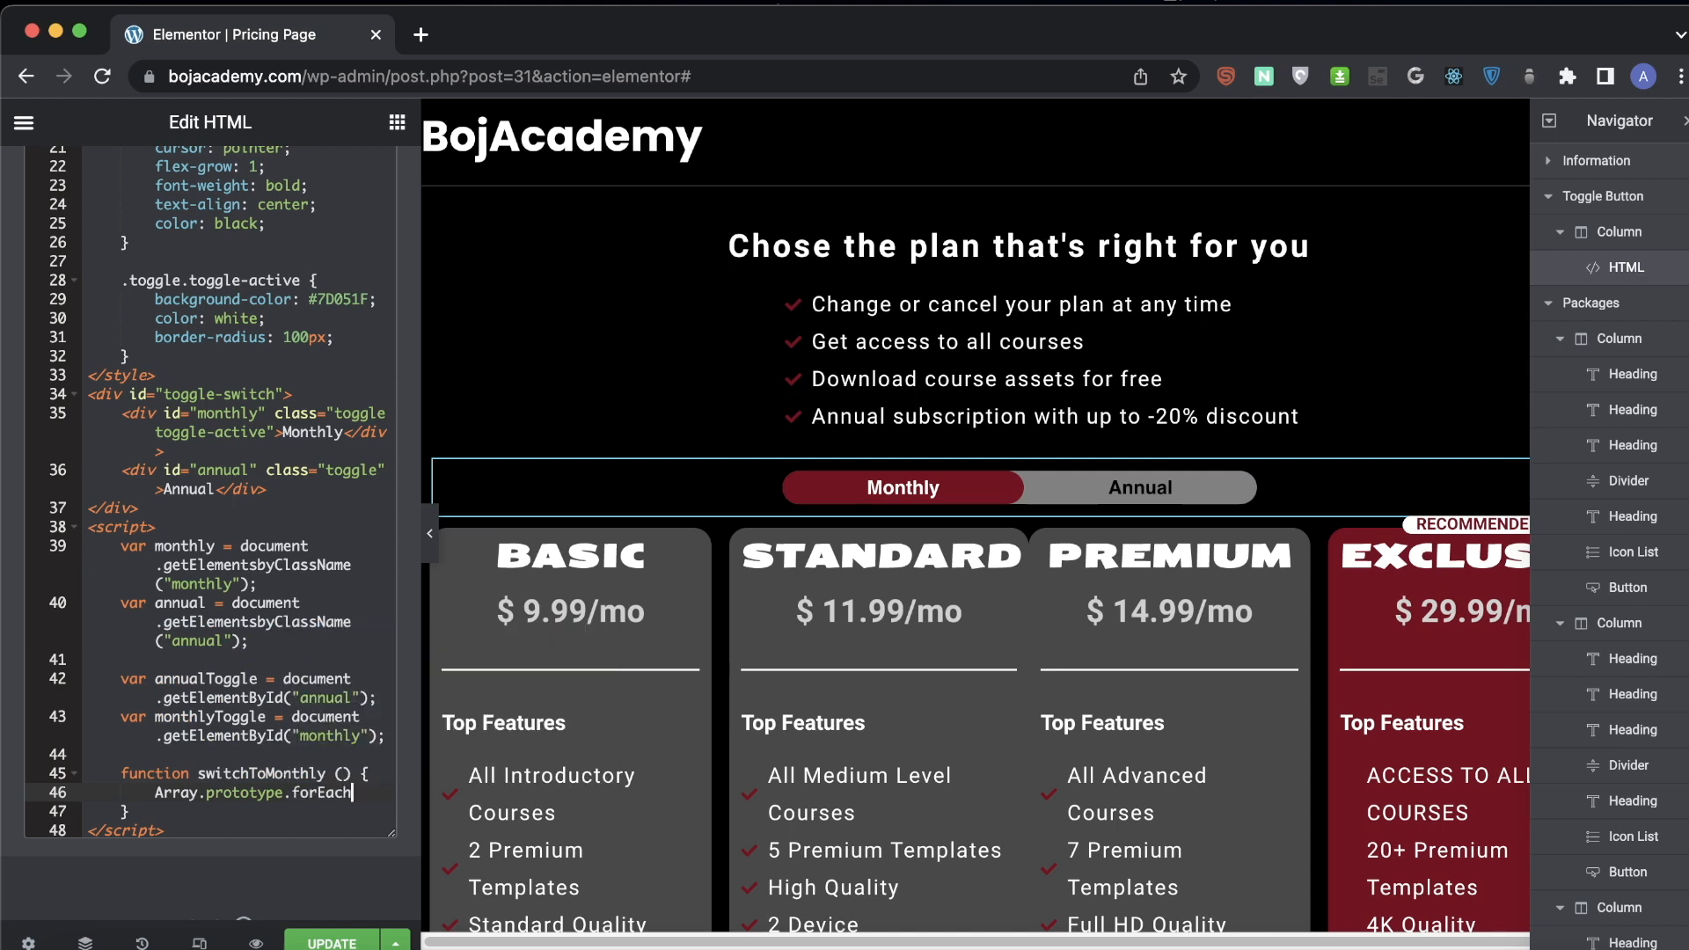
pyautogui.write('.call(monthly)')
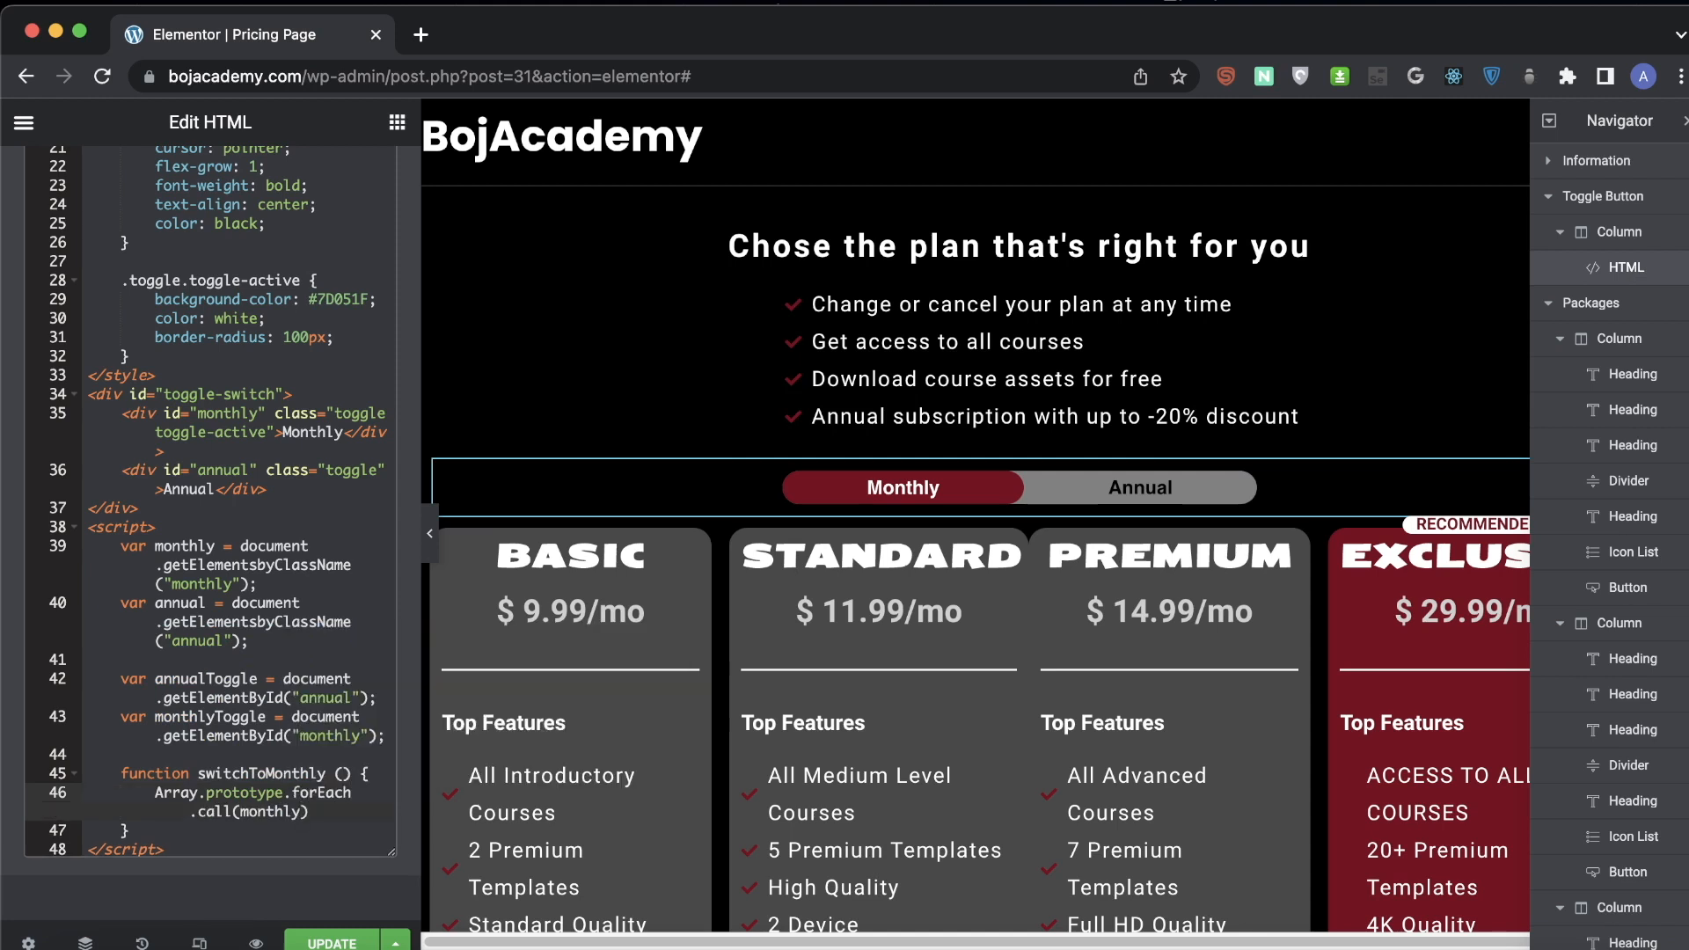
pyautogui.write(', funct')
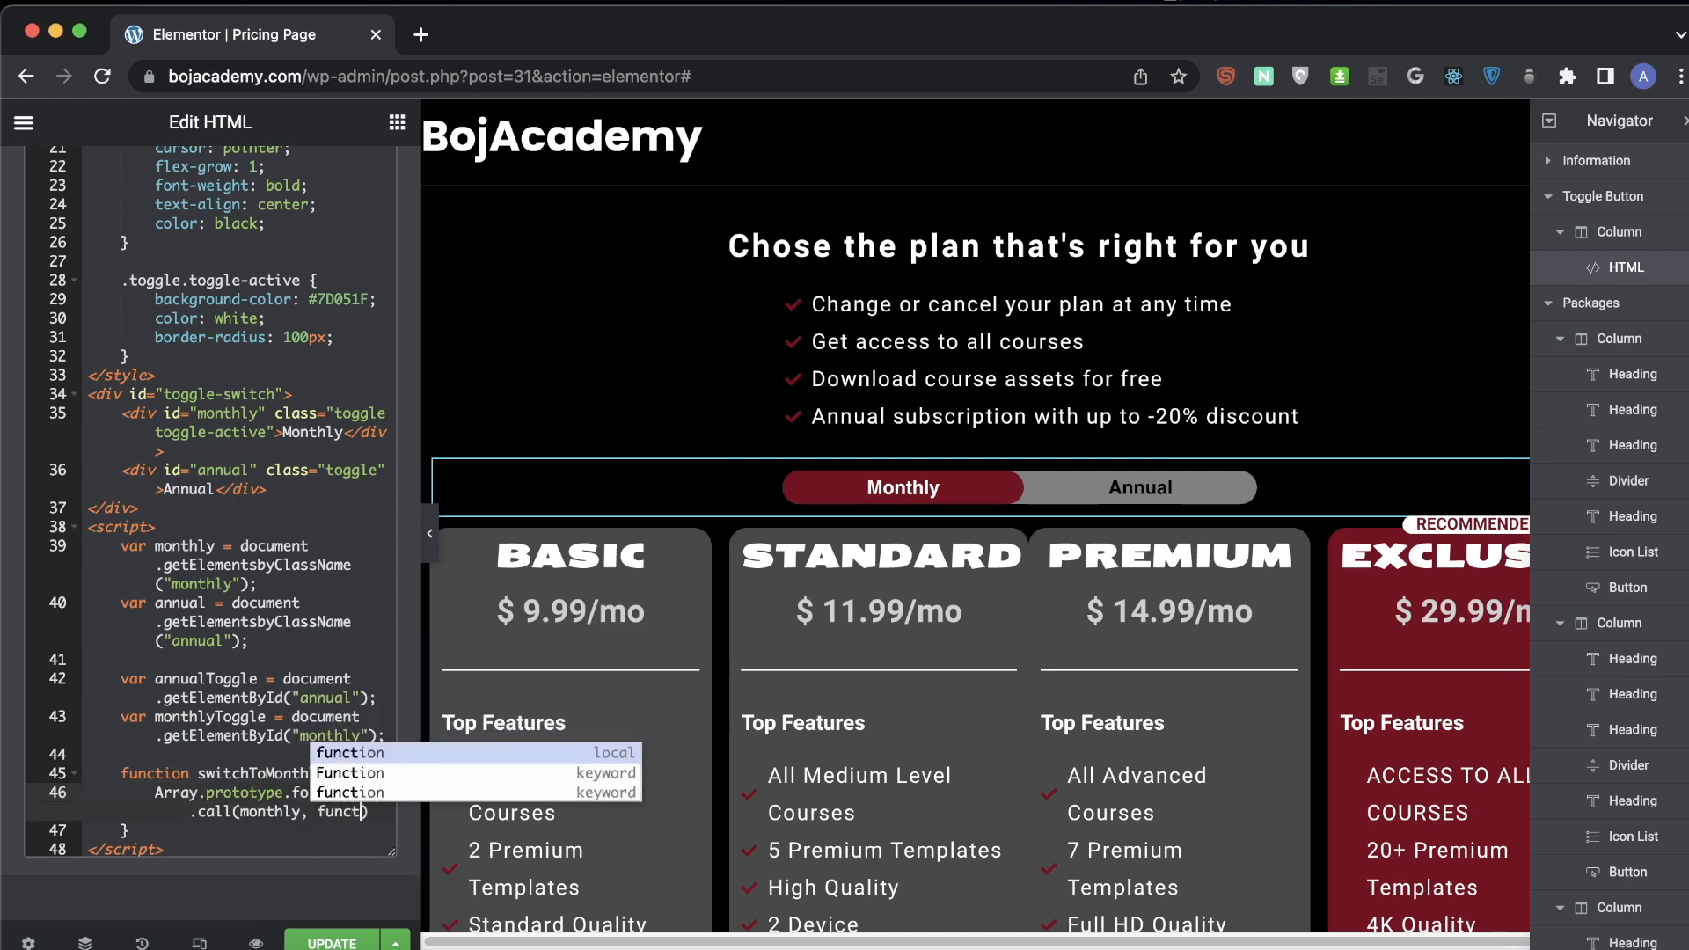
pyautogui.press('Return')
pyautogui.write('(el)')
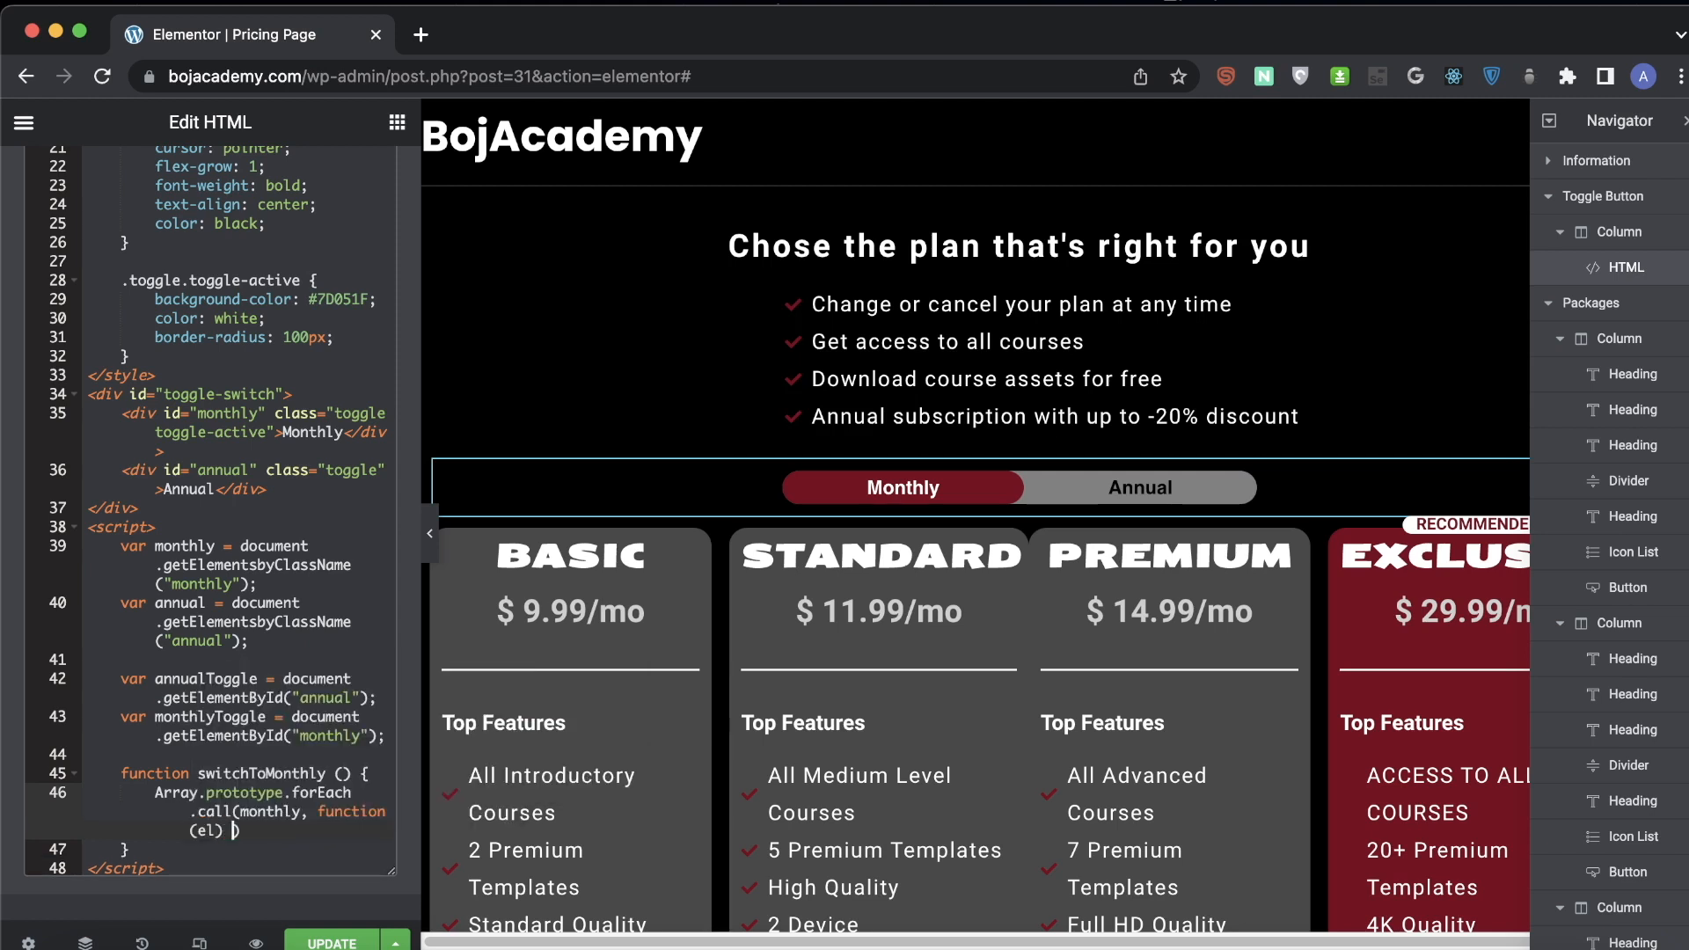
pyautogui.write(' {')
pyautogui.press('Return')
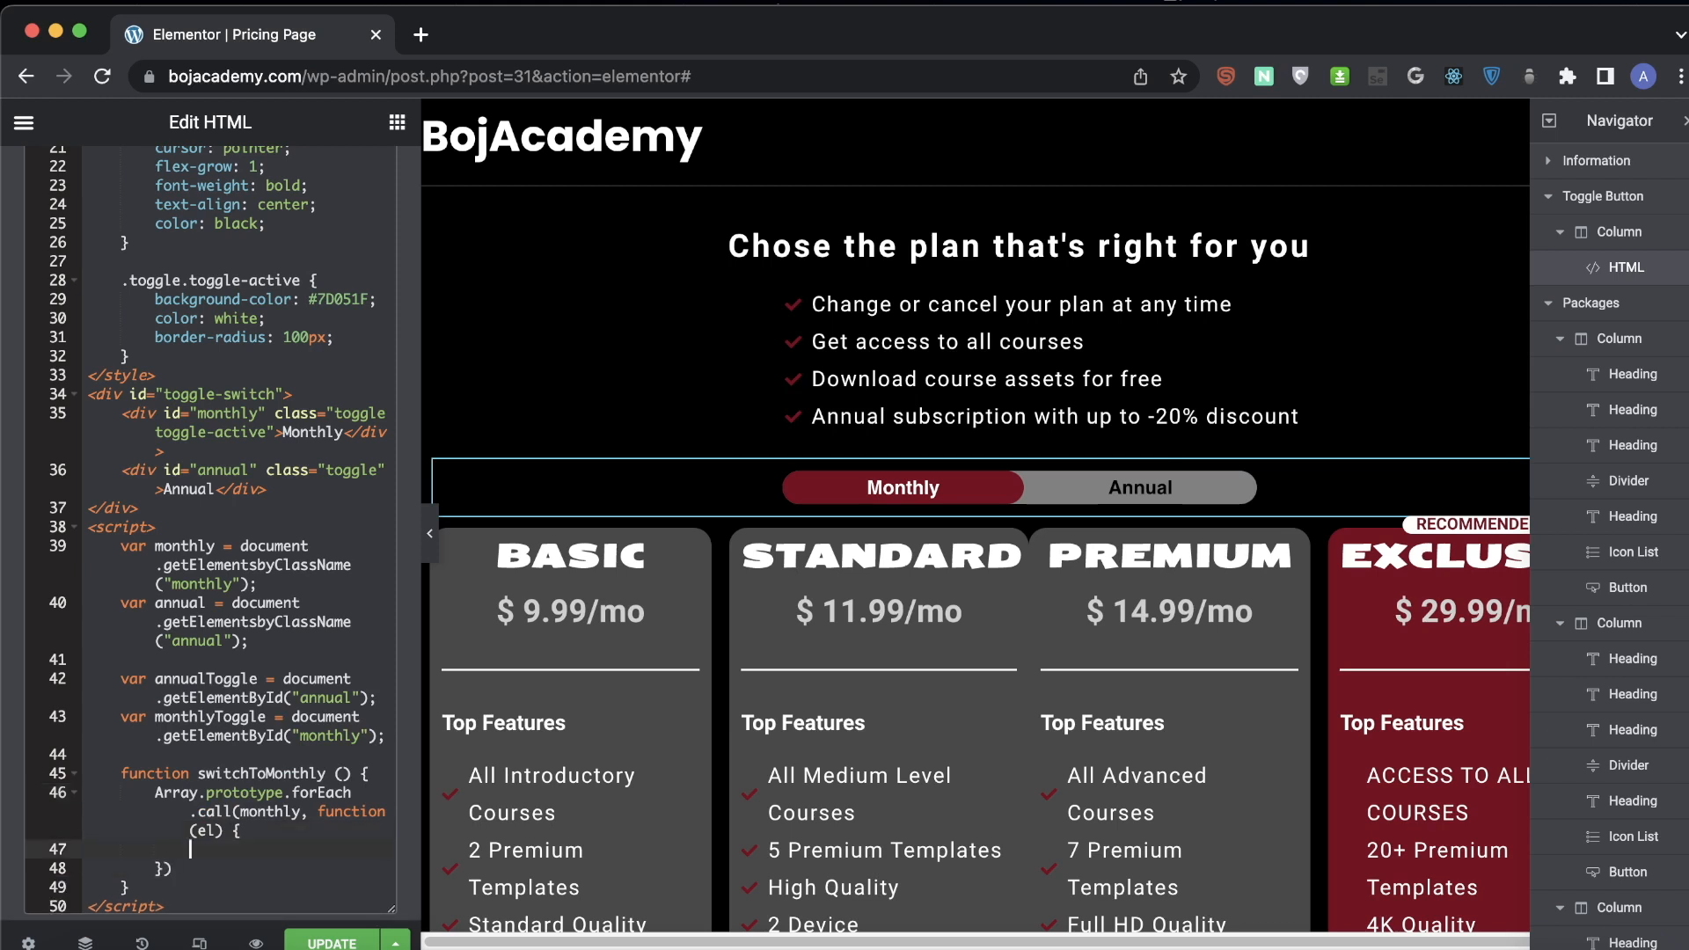
# - Add el.style.display = "block"; as the body of the monthly forEach loop
pyautogui.write('el.s')
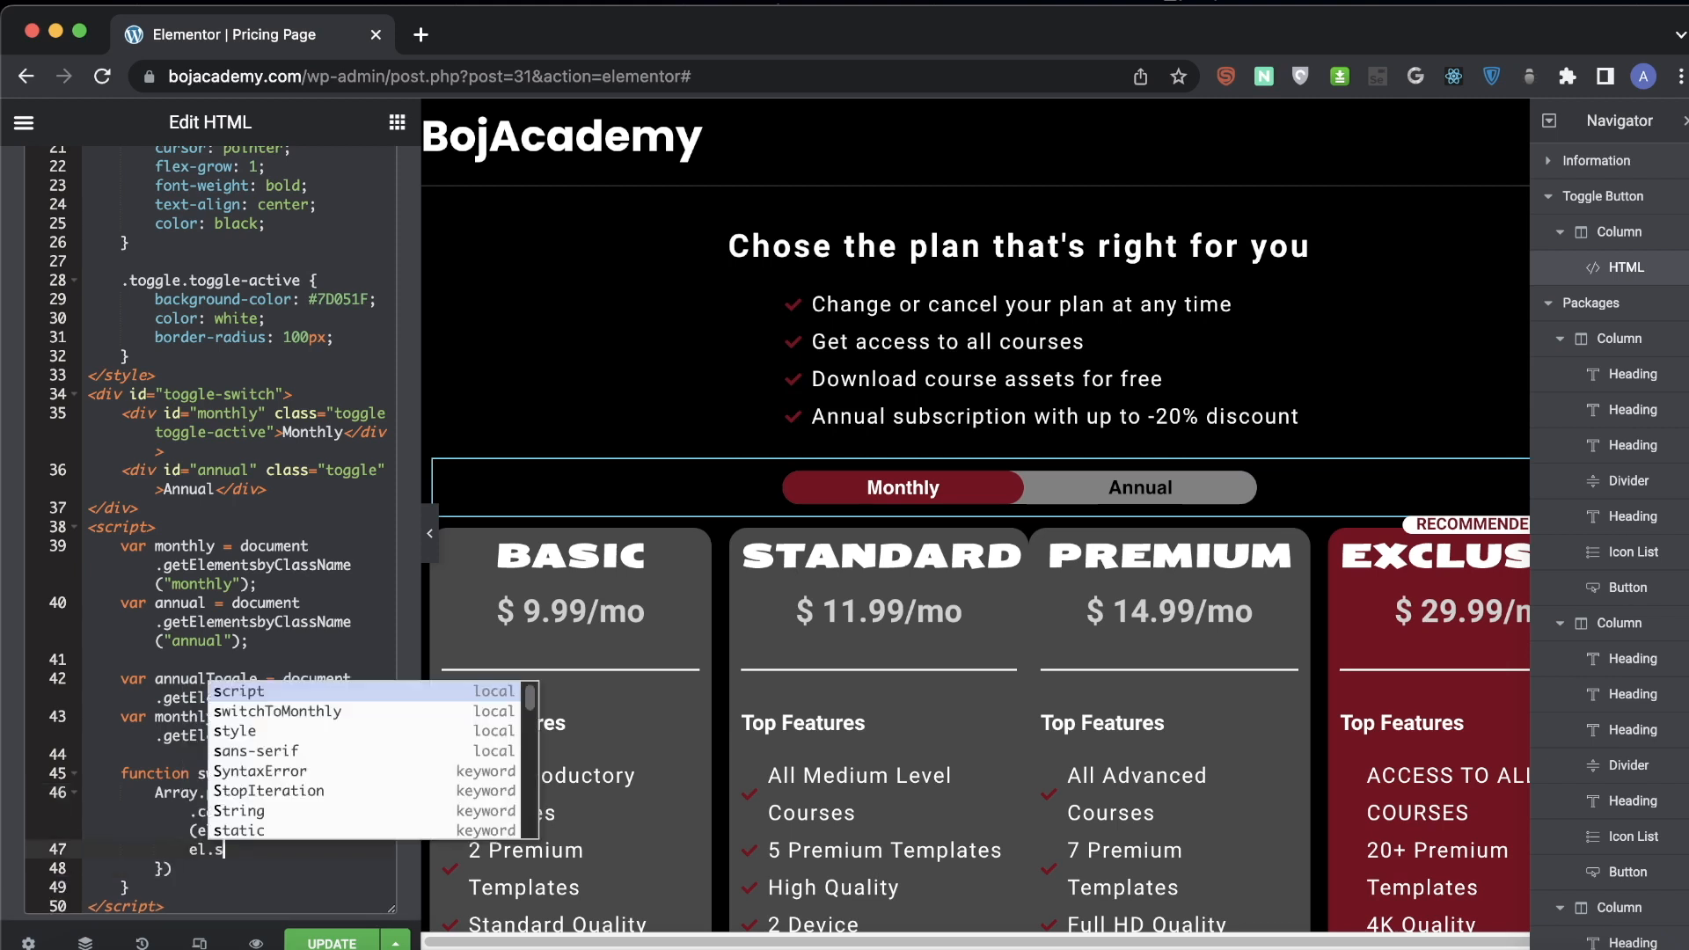
pyautogui.write('tyle')
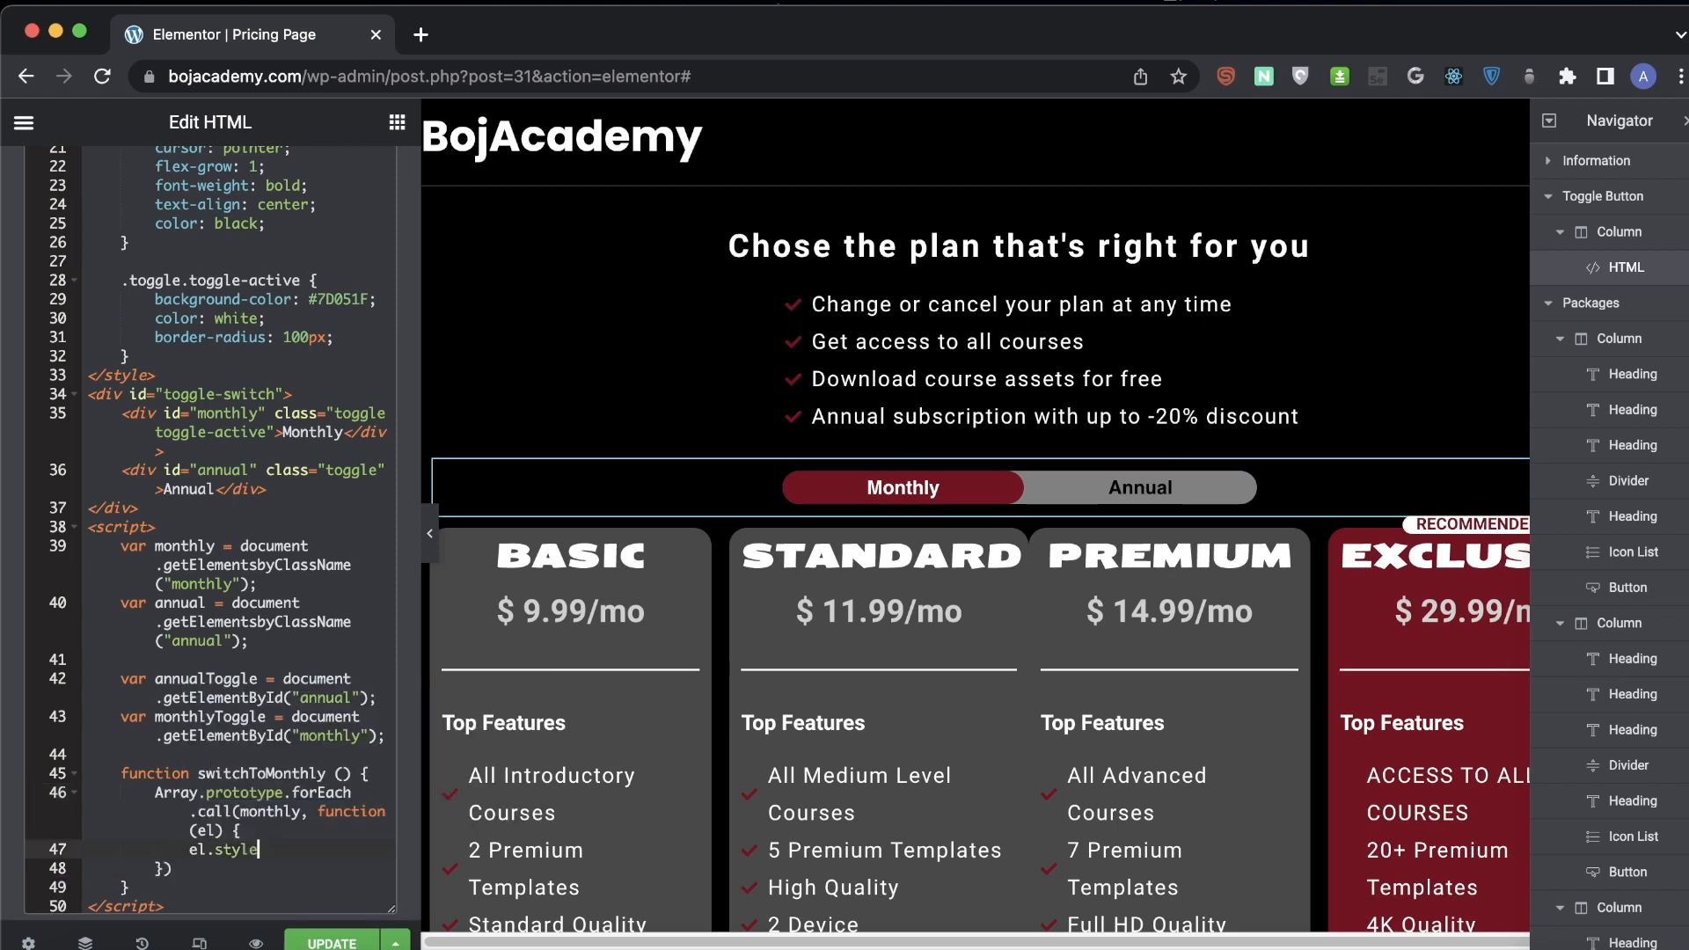
pyautogui.write('.dis')
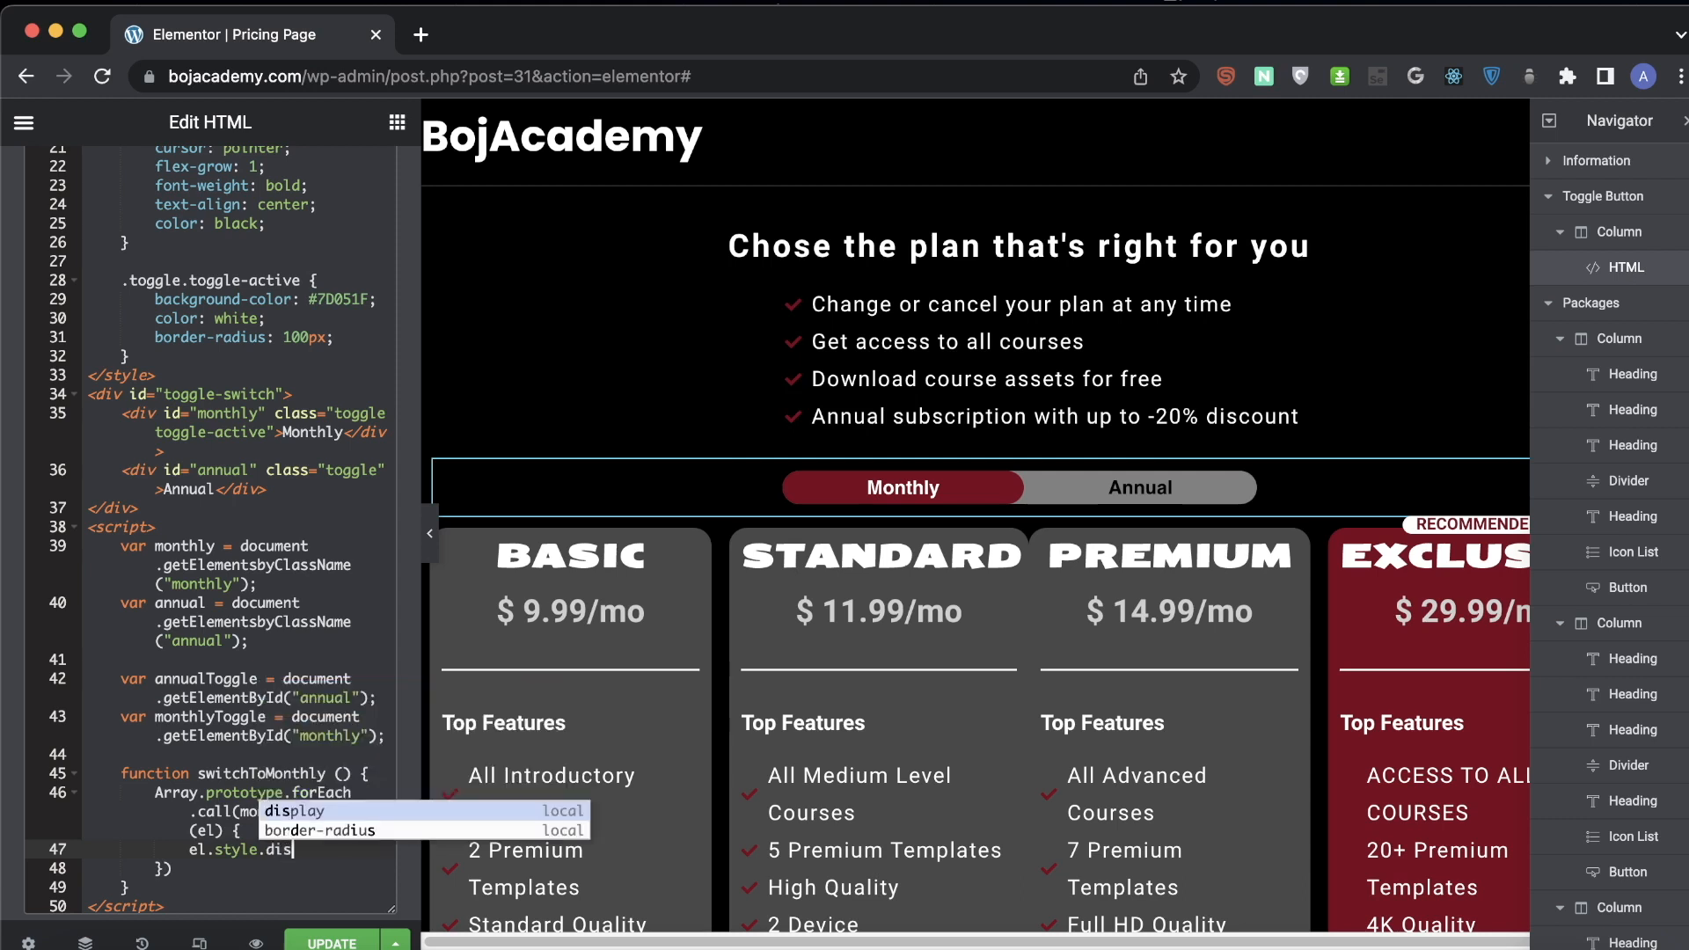
pyautogui.write('play = "block";')
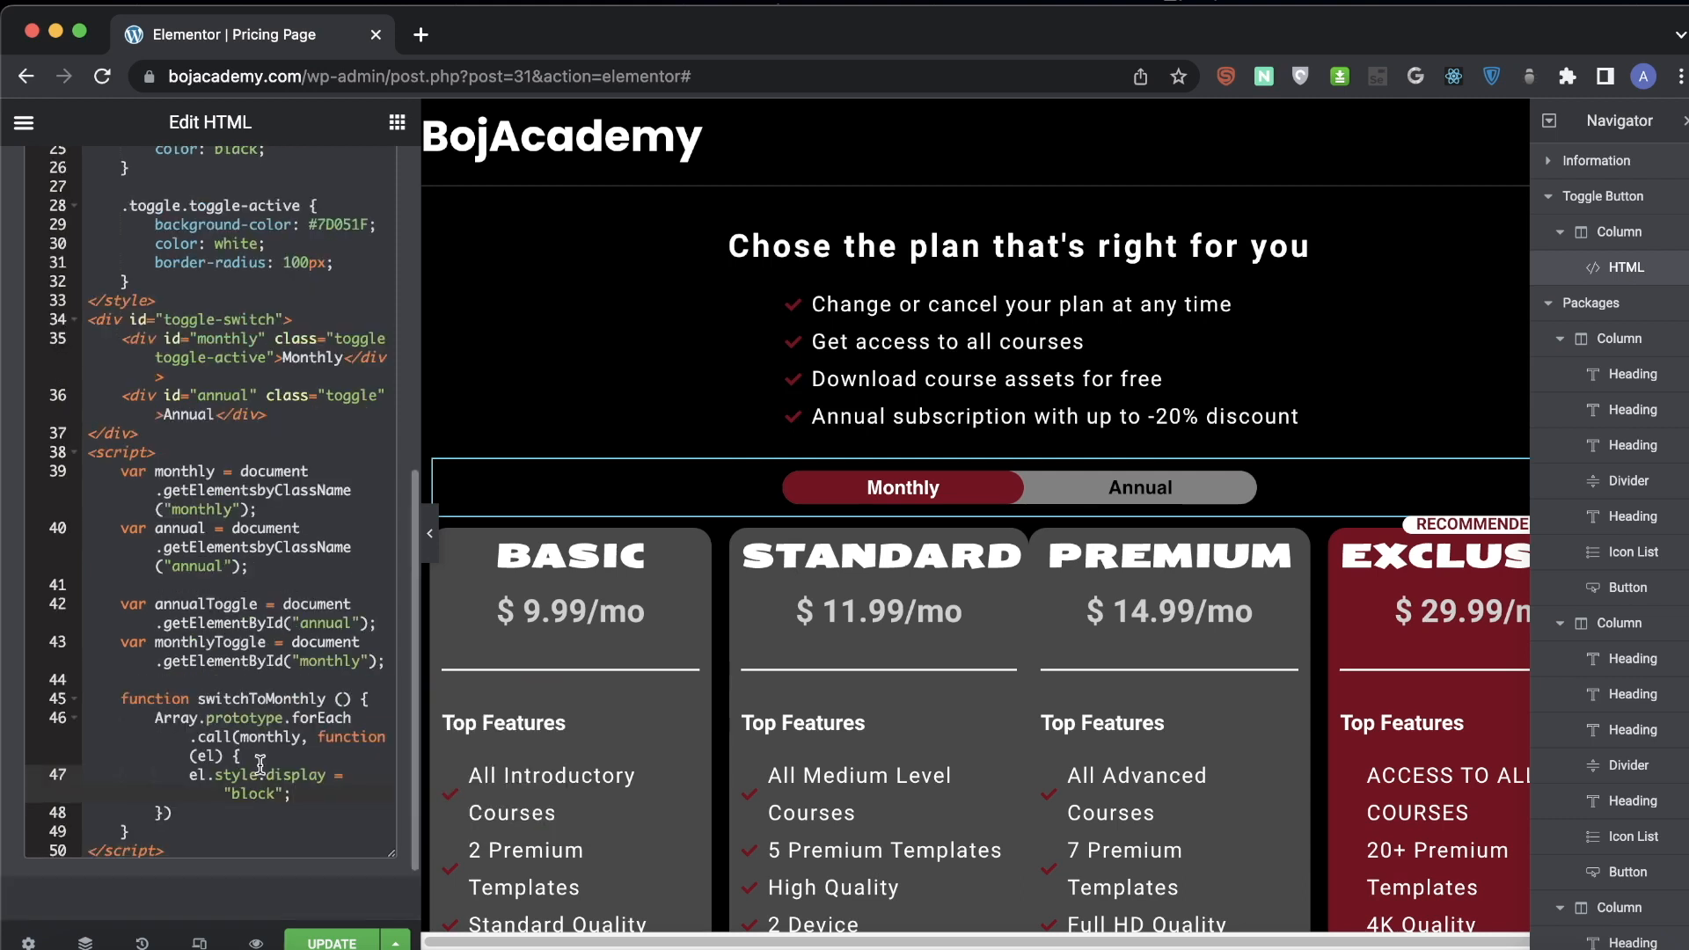
# - Duplicate the forEach block within switchToMonthly and set the copy's display value to "none"
pyautogui.moveTo(172, 813); pyautogui.dragTo(155, 717)
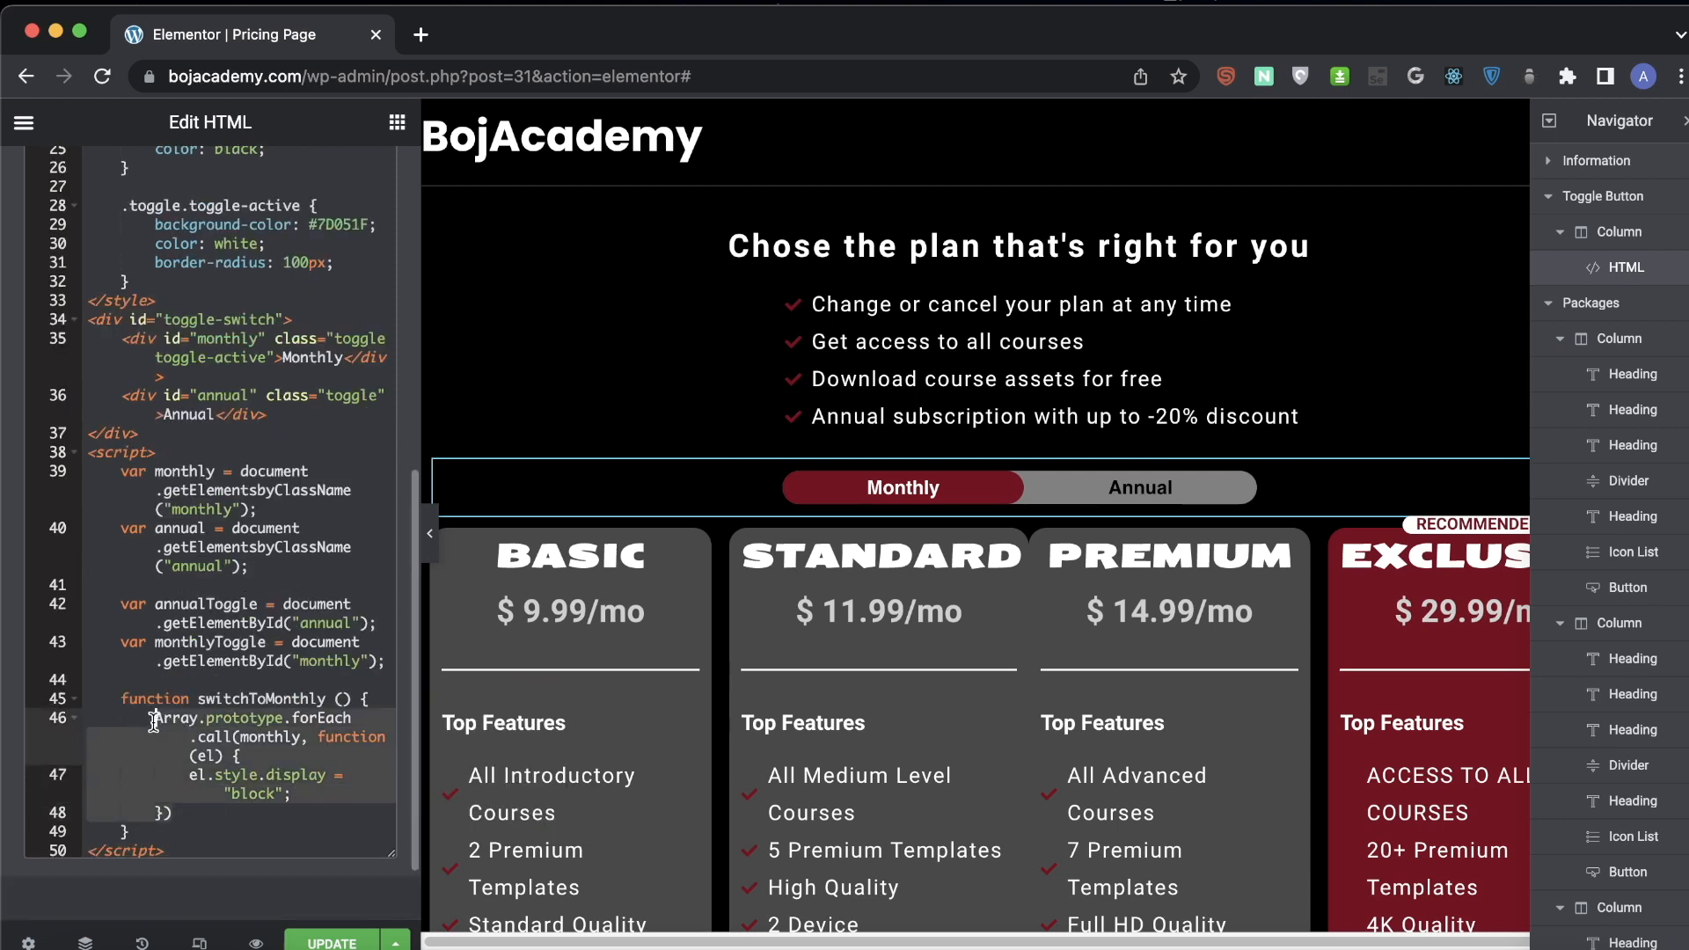
pyautogui.press('super+c')
pyautogui.press('Right')
pyautogui.press('Return')
pyautogui.press('super+v')
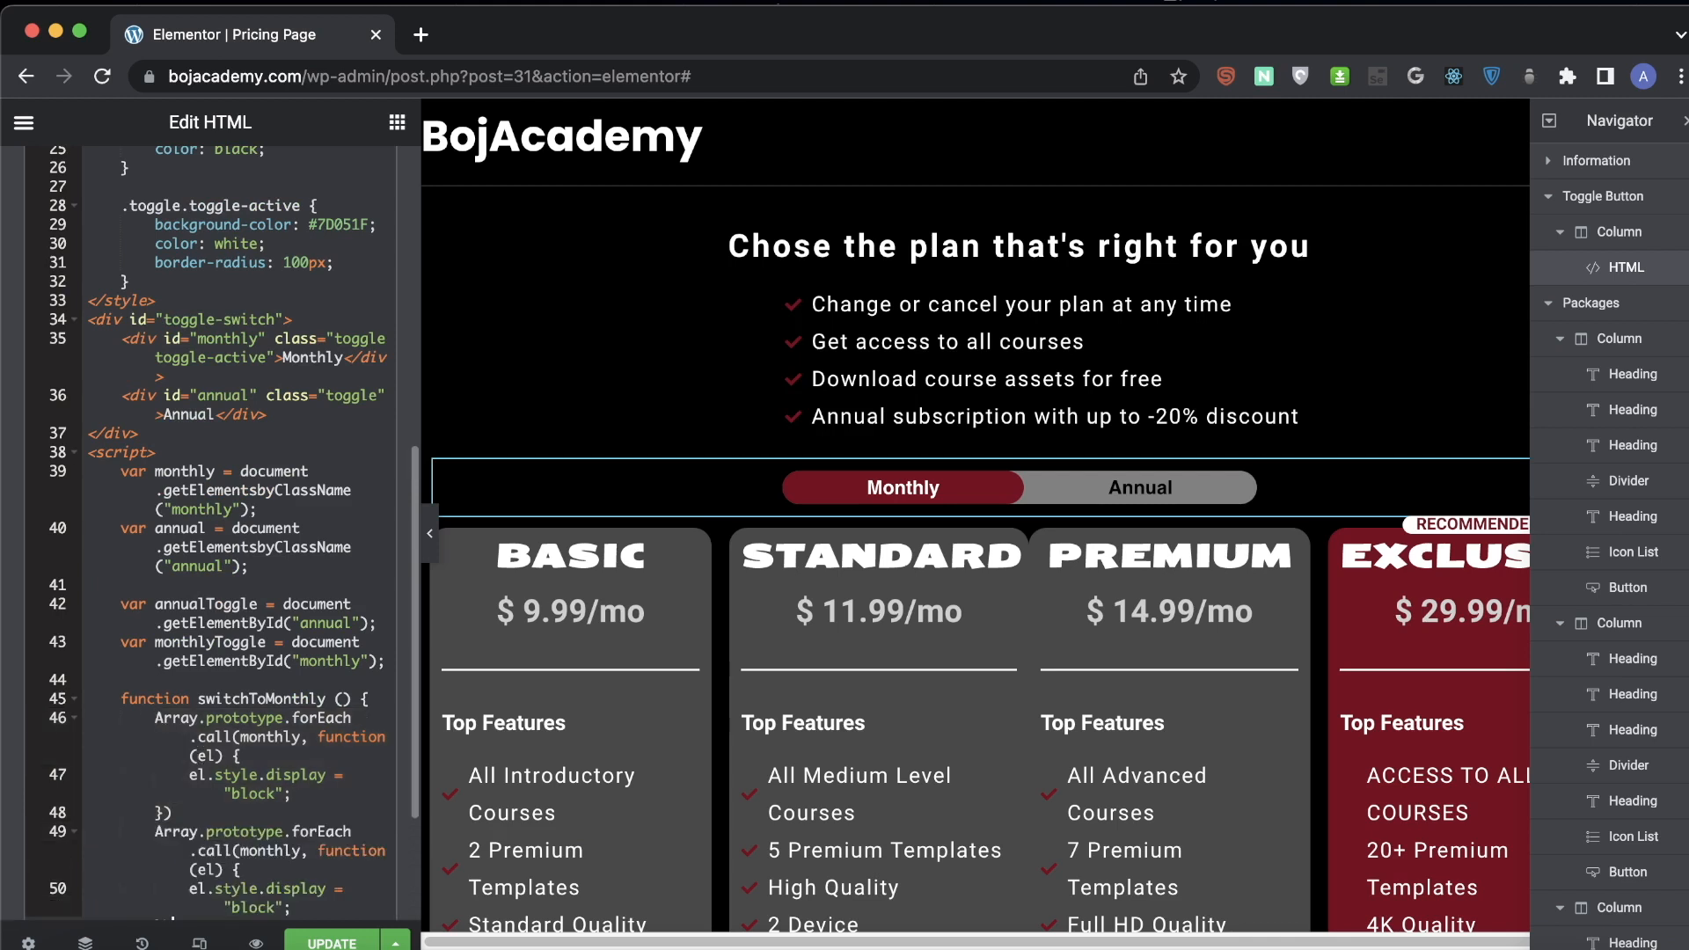
pyautogui.scroll(-1, 318, 766)
pyautogui.doubleClick(262, 881)
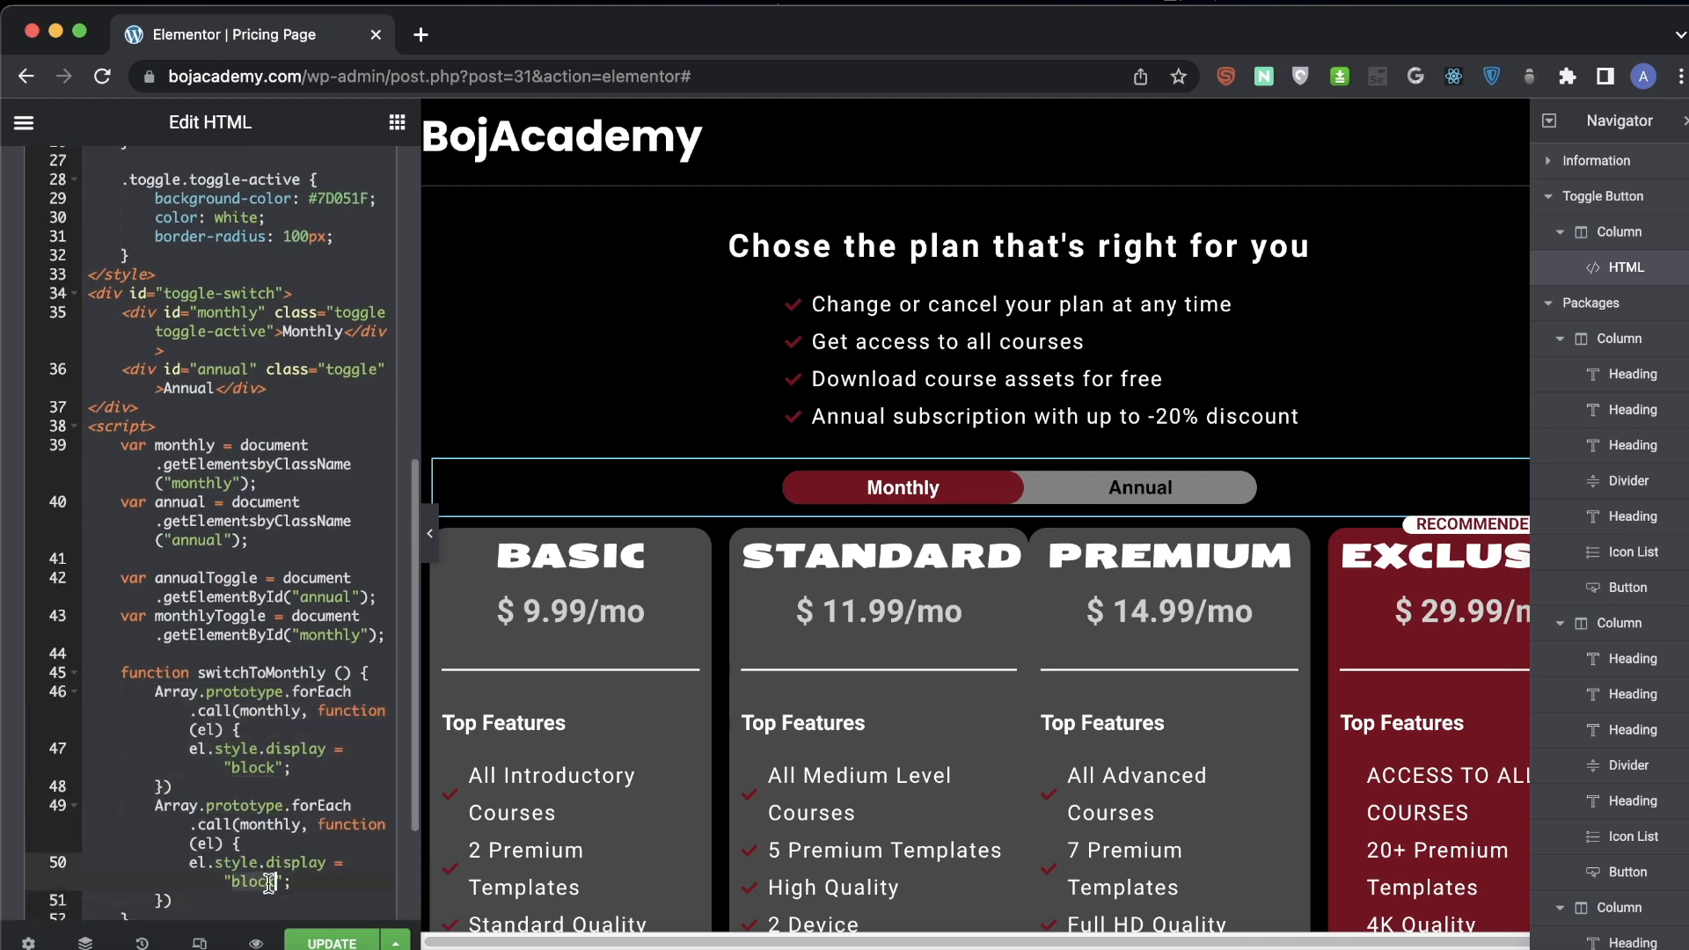
pyautogui.write('none')
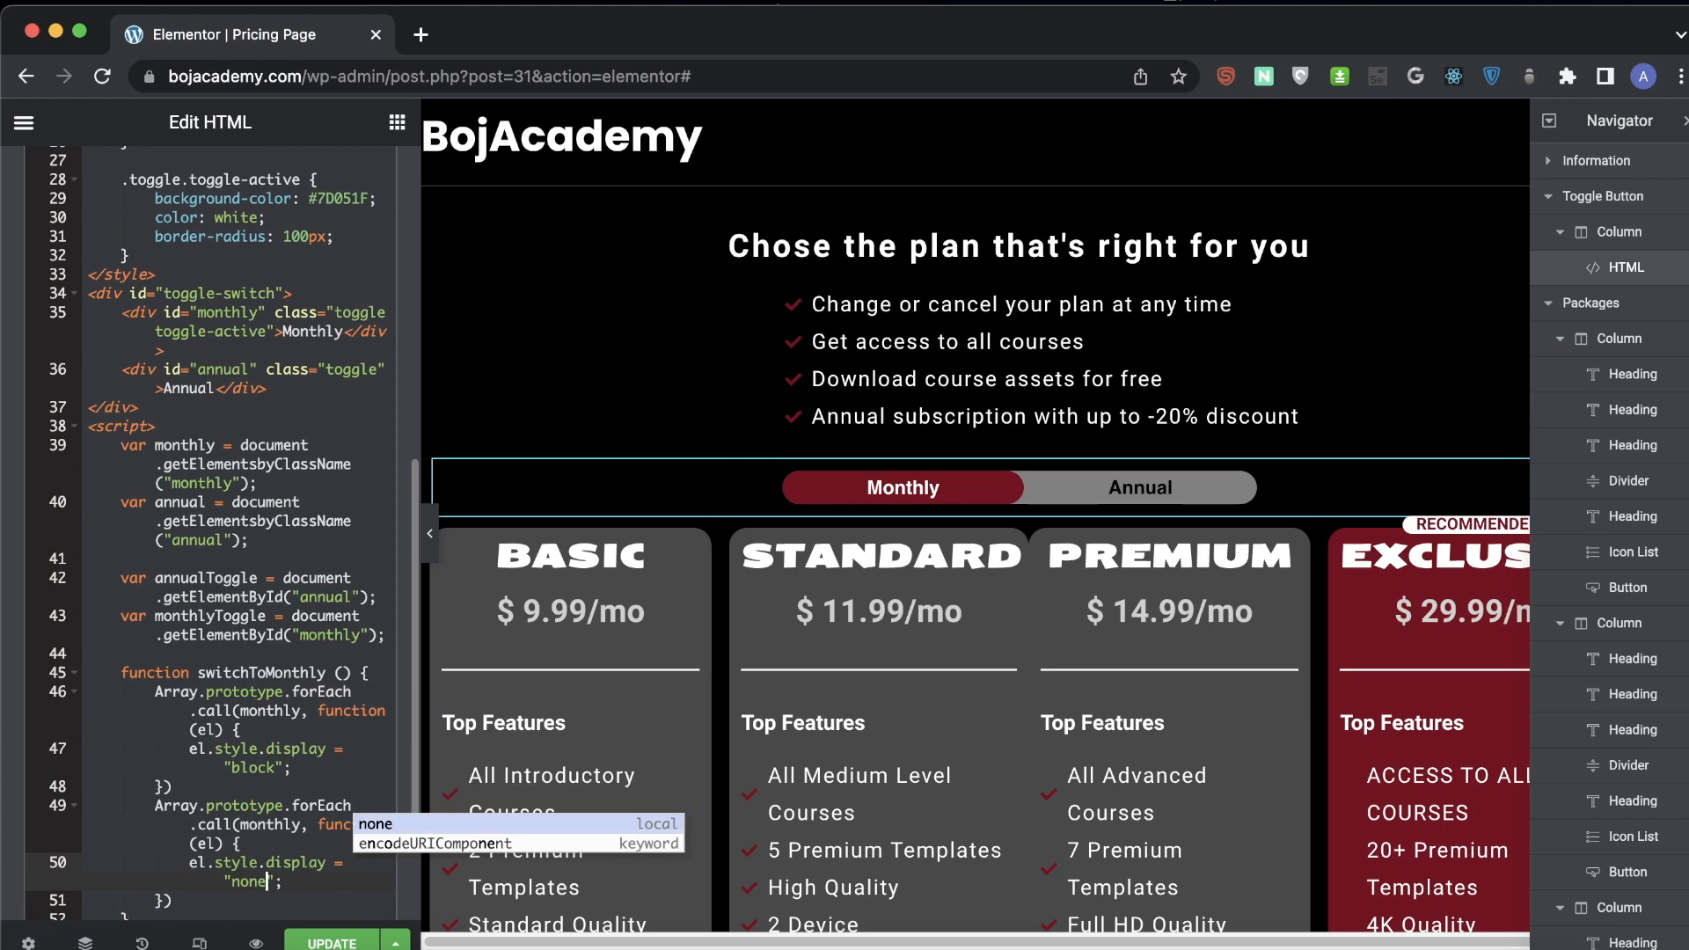
# - Duplicate the whole switchToMonthly function below itself, separated by a blank line, and rename the copy switchToAnnual
pyautogui.scroll(-4, 177, 737)
pyautogui.moveTo(149, 736); pyautogui.dragTo(120, 489)
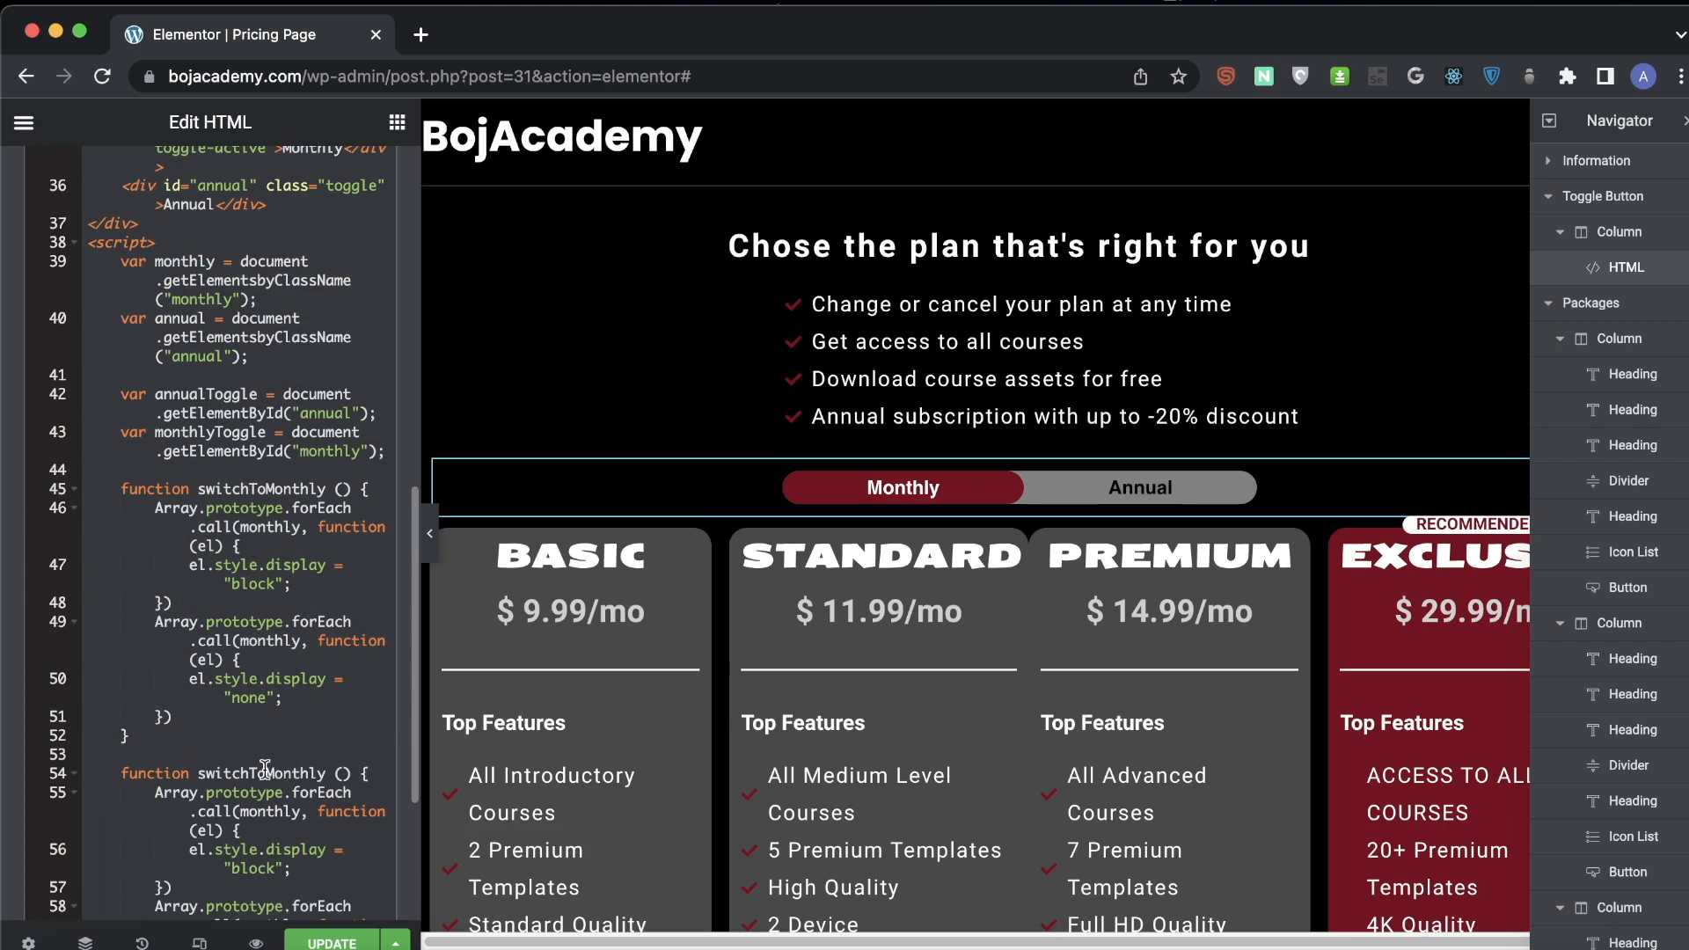
pyautogui.moveTo(263, 768); pyautogui.dragTo(325, 772)
pyautogui.write('Annual')
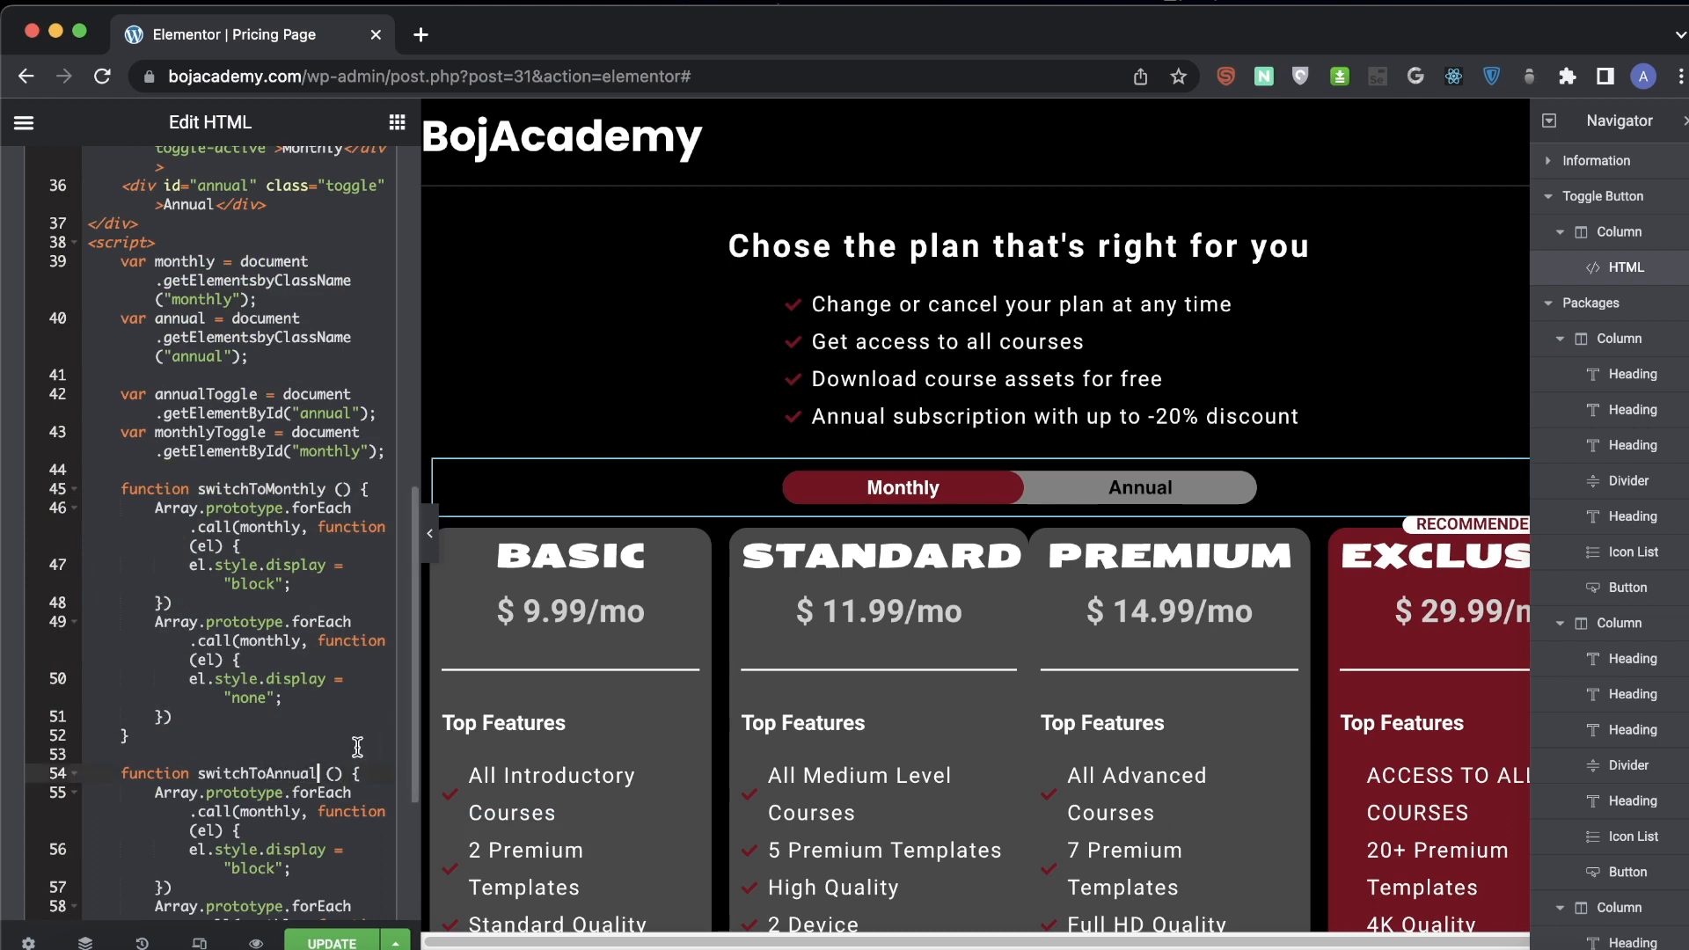
# - Set the display value in switchToAnnual's first forEach loop to "none"
pyautogui.scroll(-1, 289, 770)
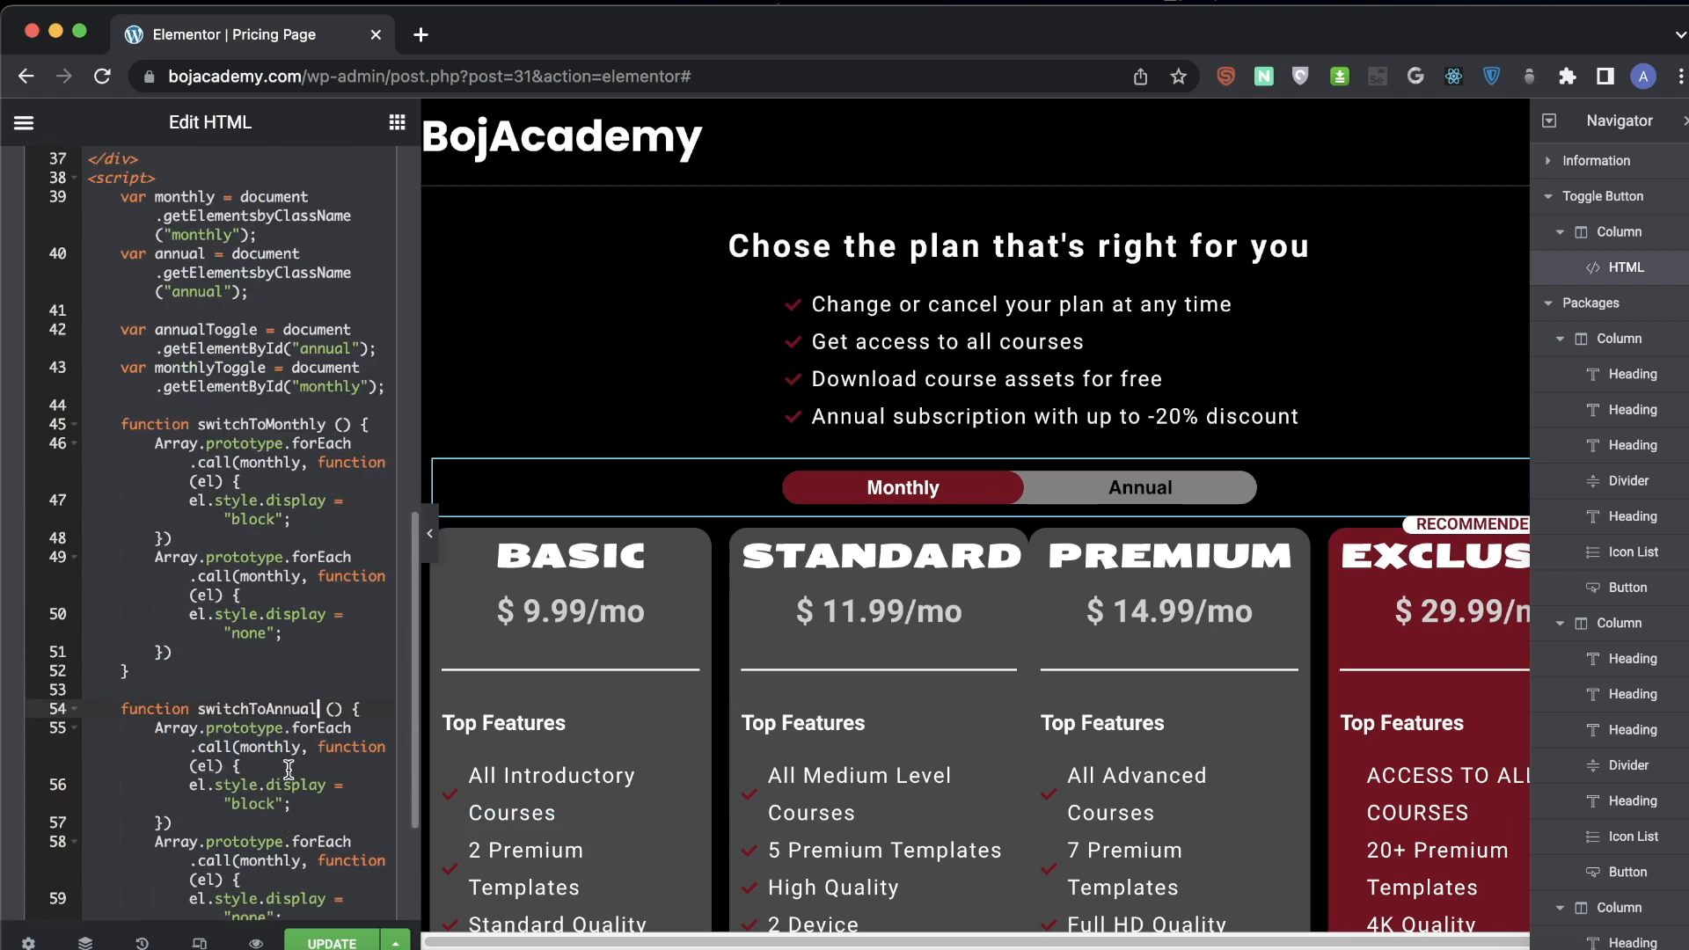
pyautogui.doubleClick(257, 802)
pyautogui.write('b')
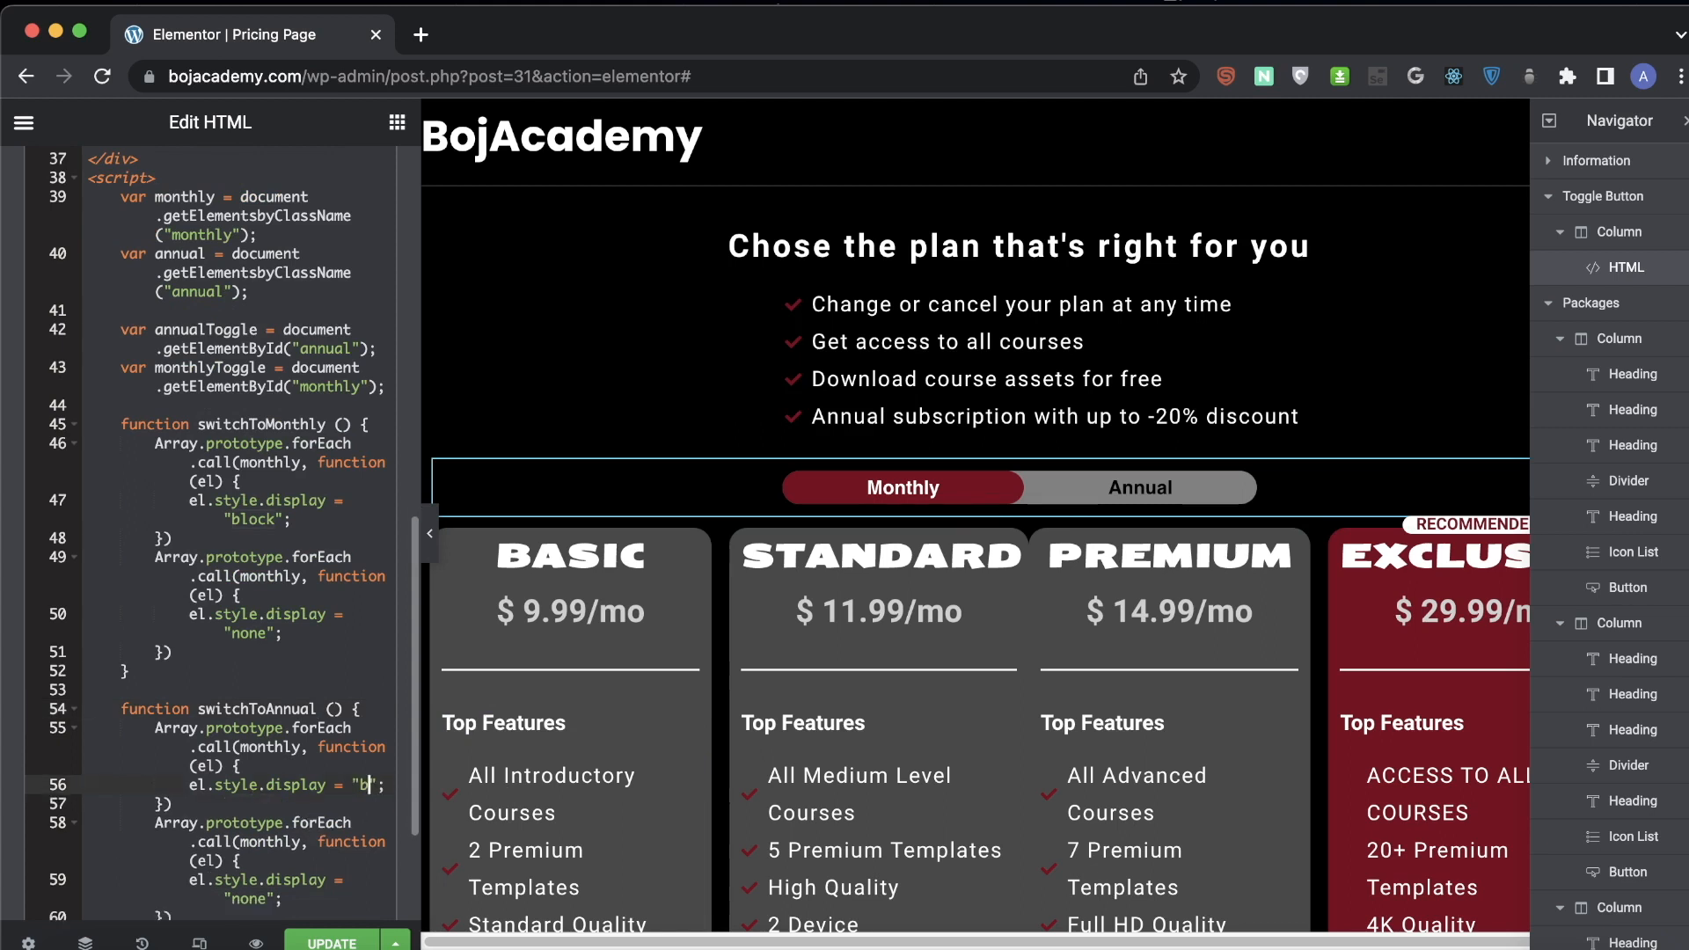
pyautogui.press('BackSpace')
pyautogui.write('n')
pyautogui.press('Return')
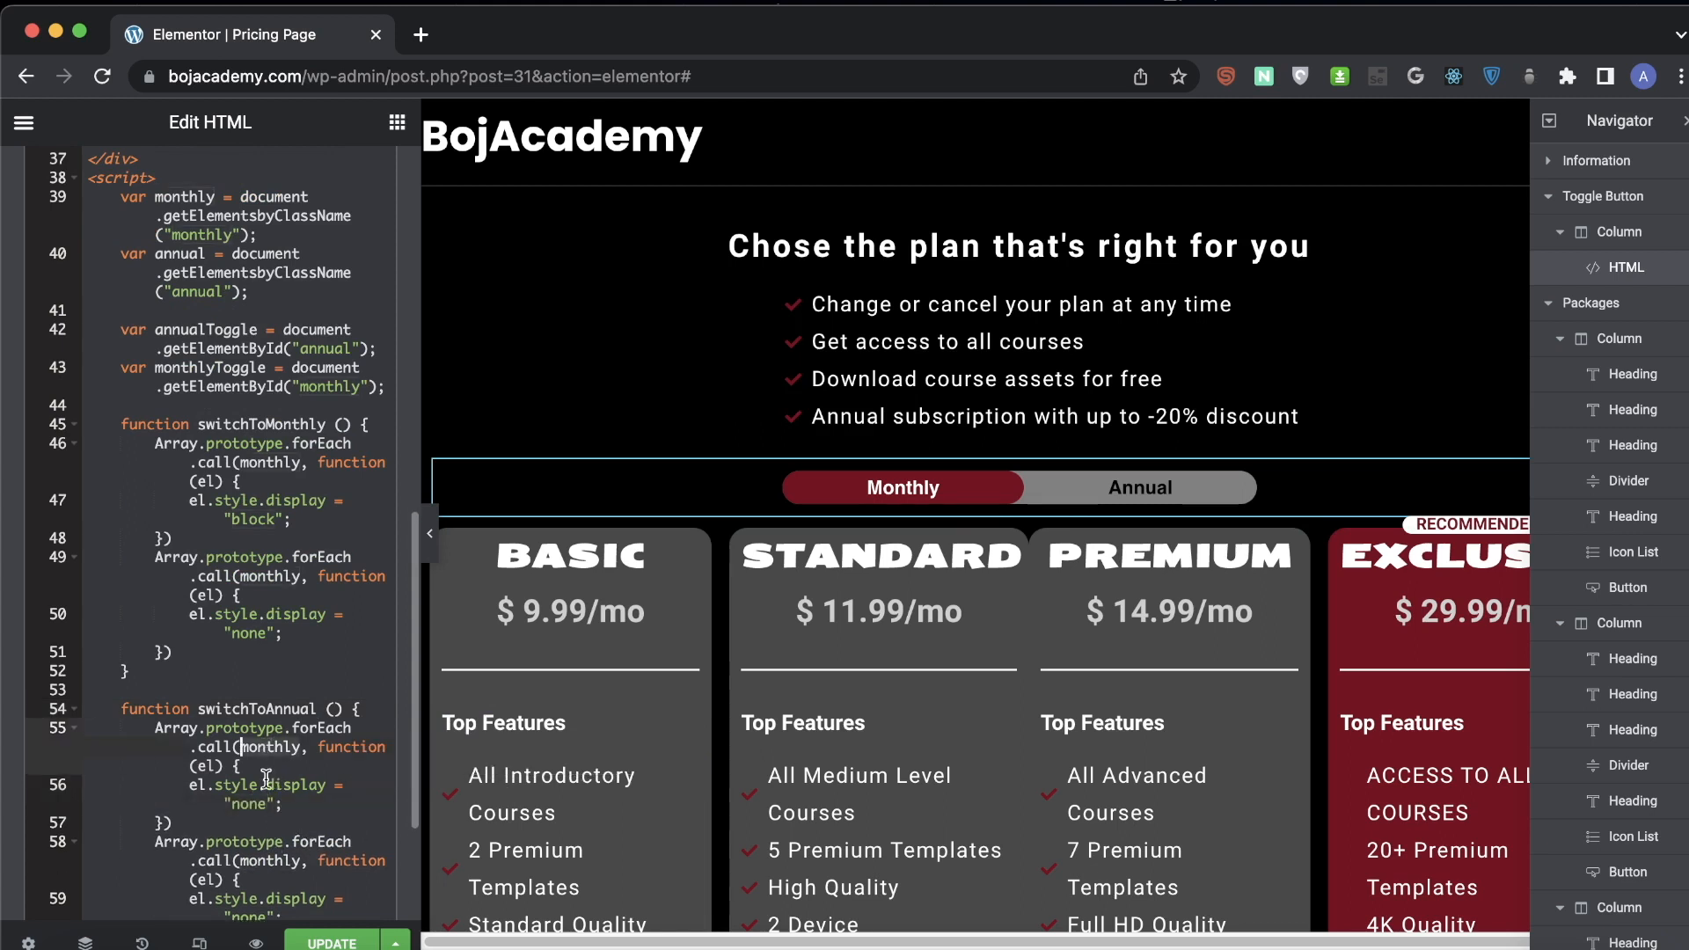
# - Change the looped variable to annual in the second forEach call of both switchToAnnual and switchToMonthly
pyautogui.doubleClick(271, 862)
pyautogui.write('annual')
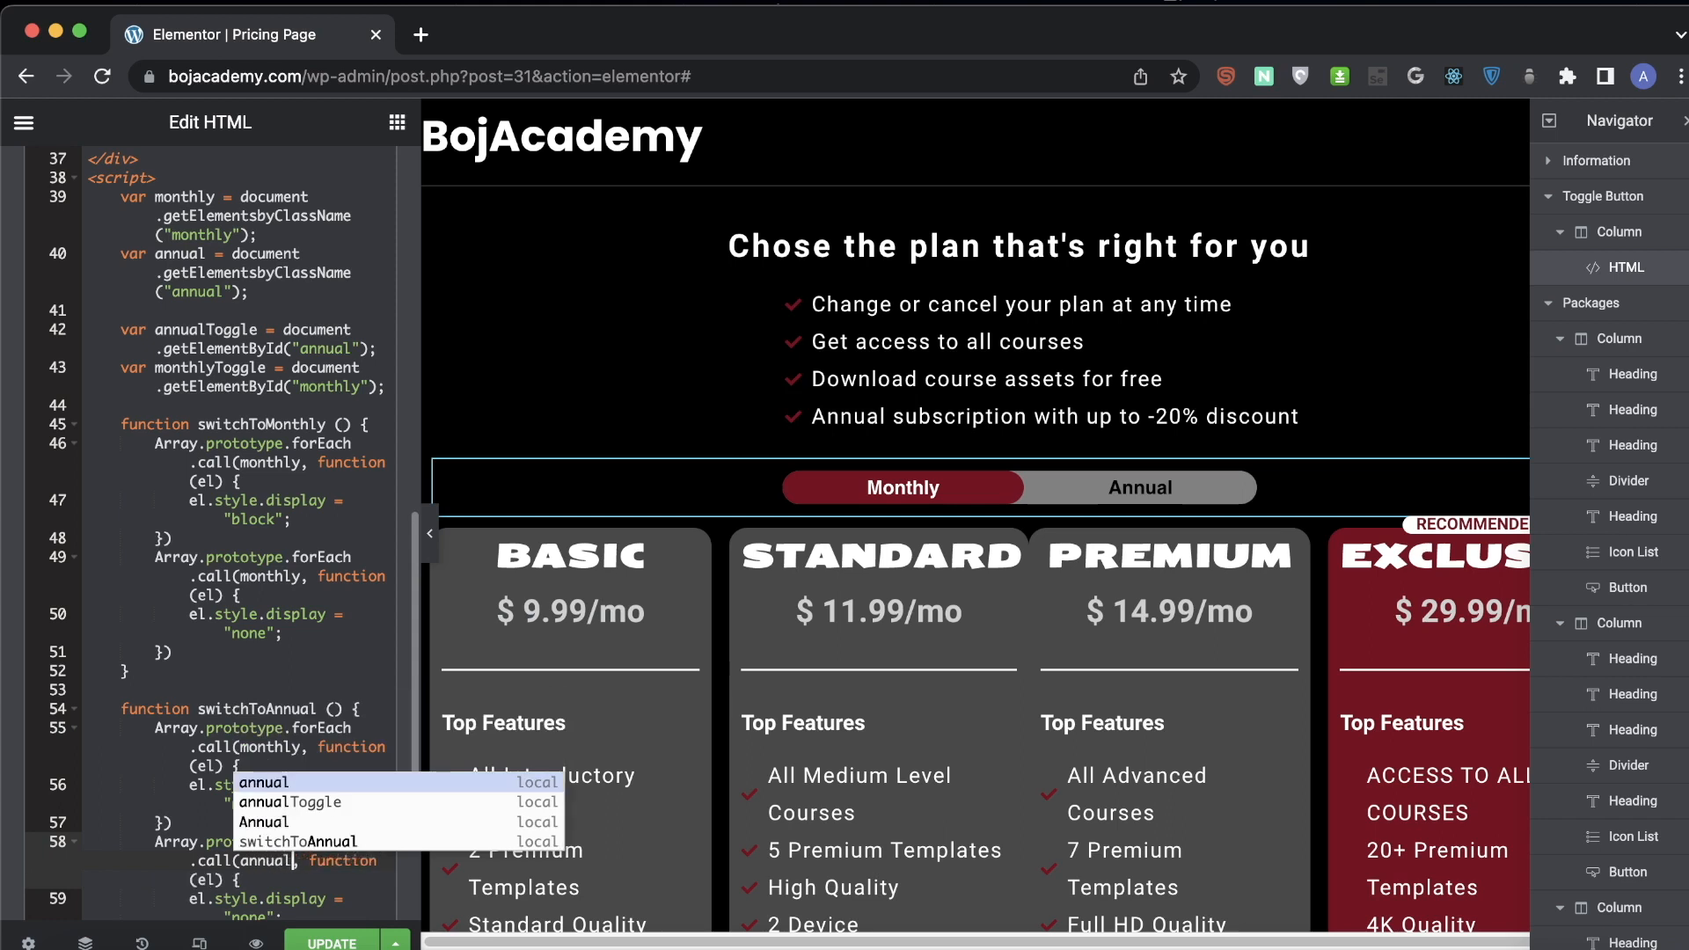
pyautogui.doubleClick(264, 577)
pyautogui.write('ann')
pyautogui.press('Return')
# - Set the display value in switchToAnnual's annual forEach loop to "block"
pyautogui.scroll(-3, 282, 729)
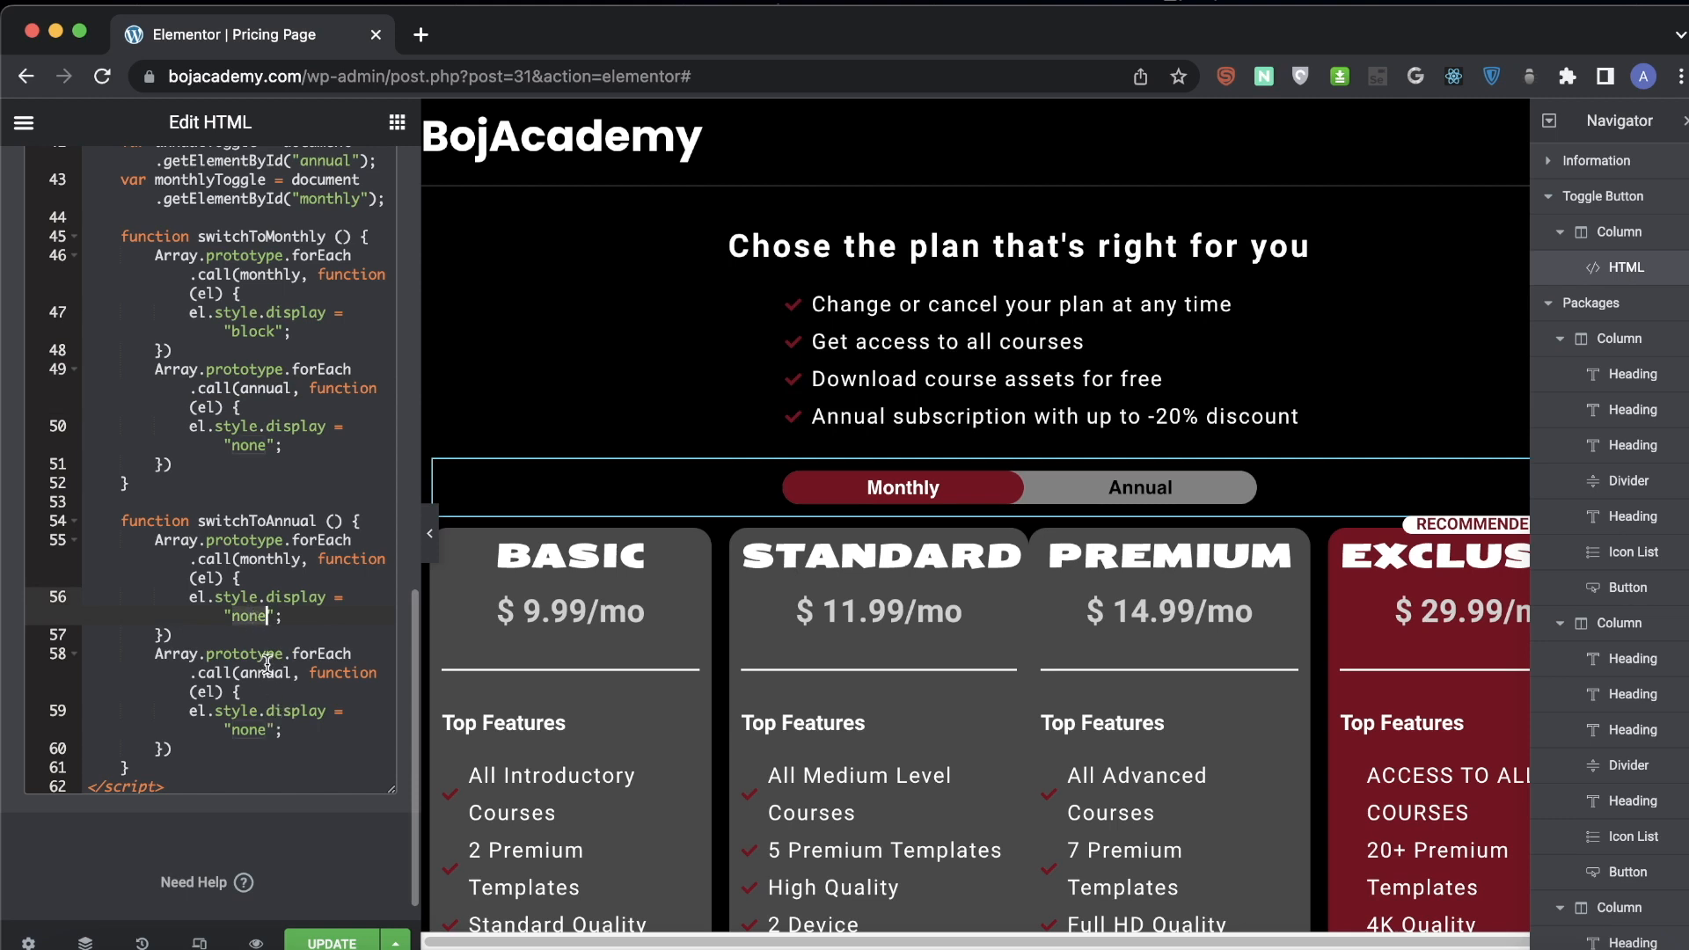
pyautogui.click(294, 672)
pyautogui.tripleClick(240, 730)
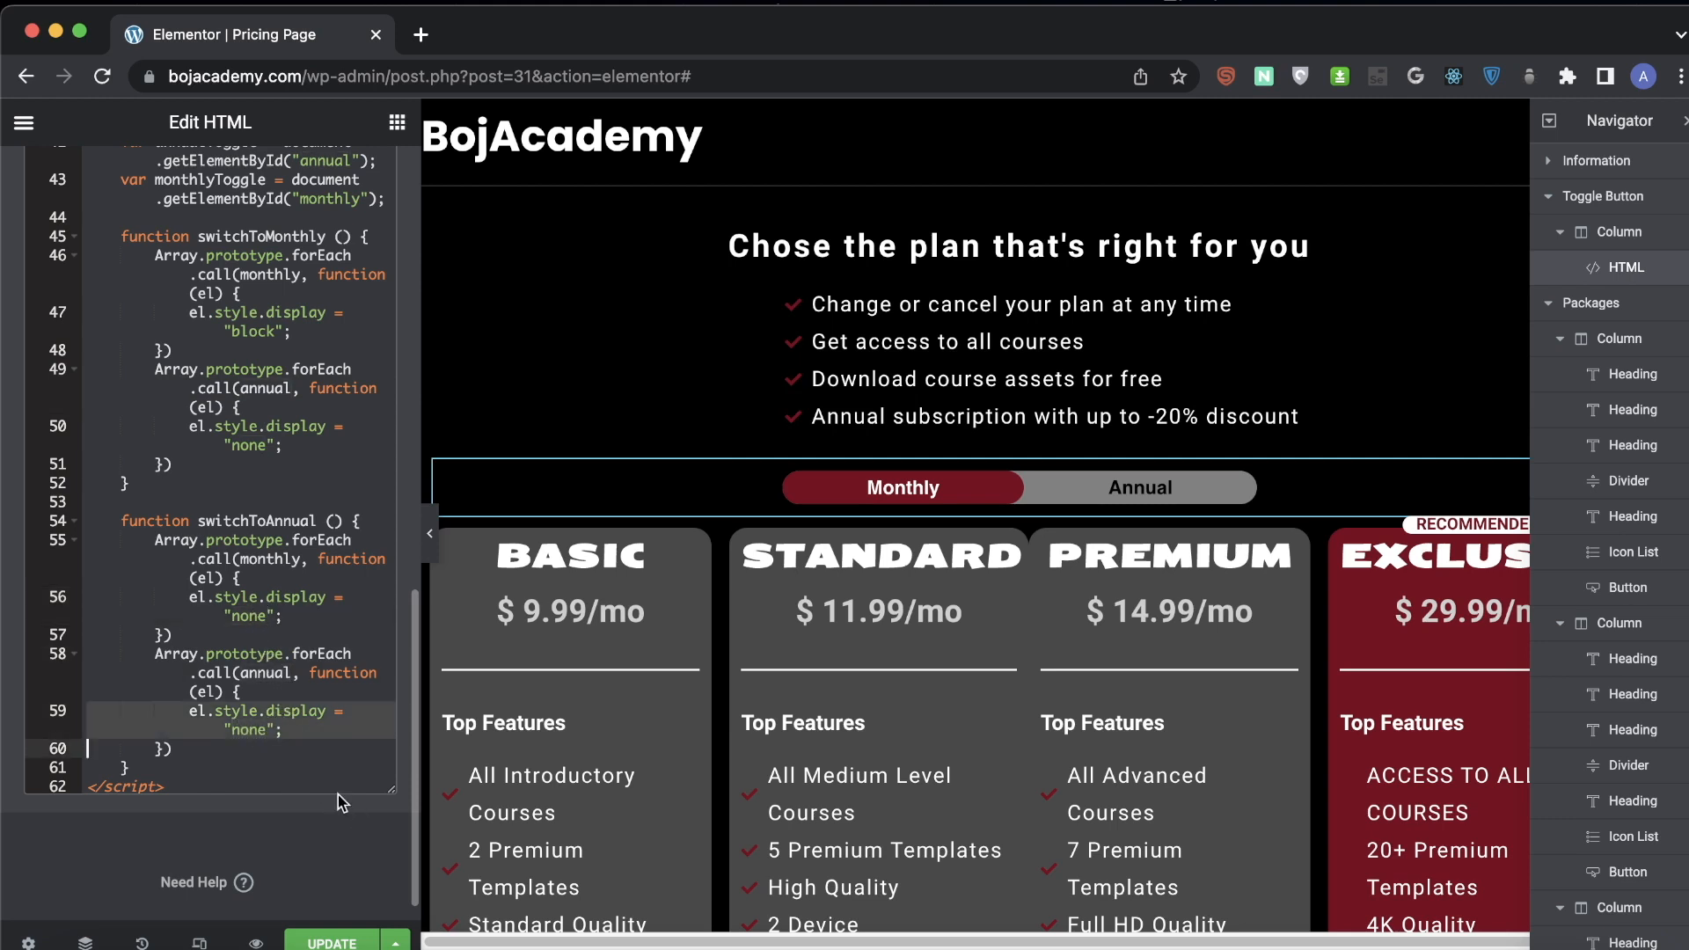
pyautogui.doubleClick(249, 732)
pyautogui.write('block')
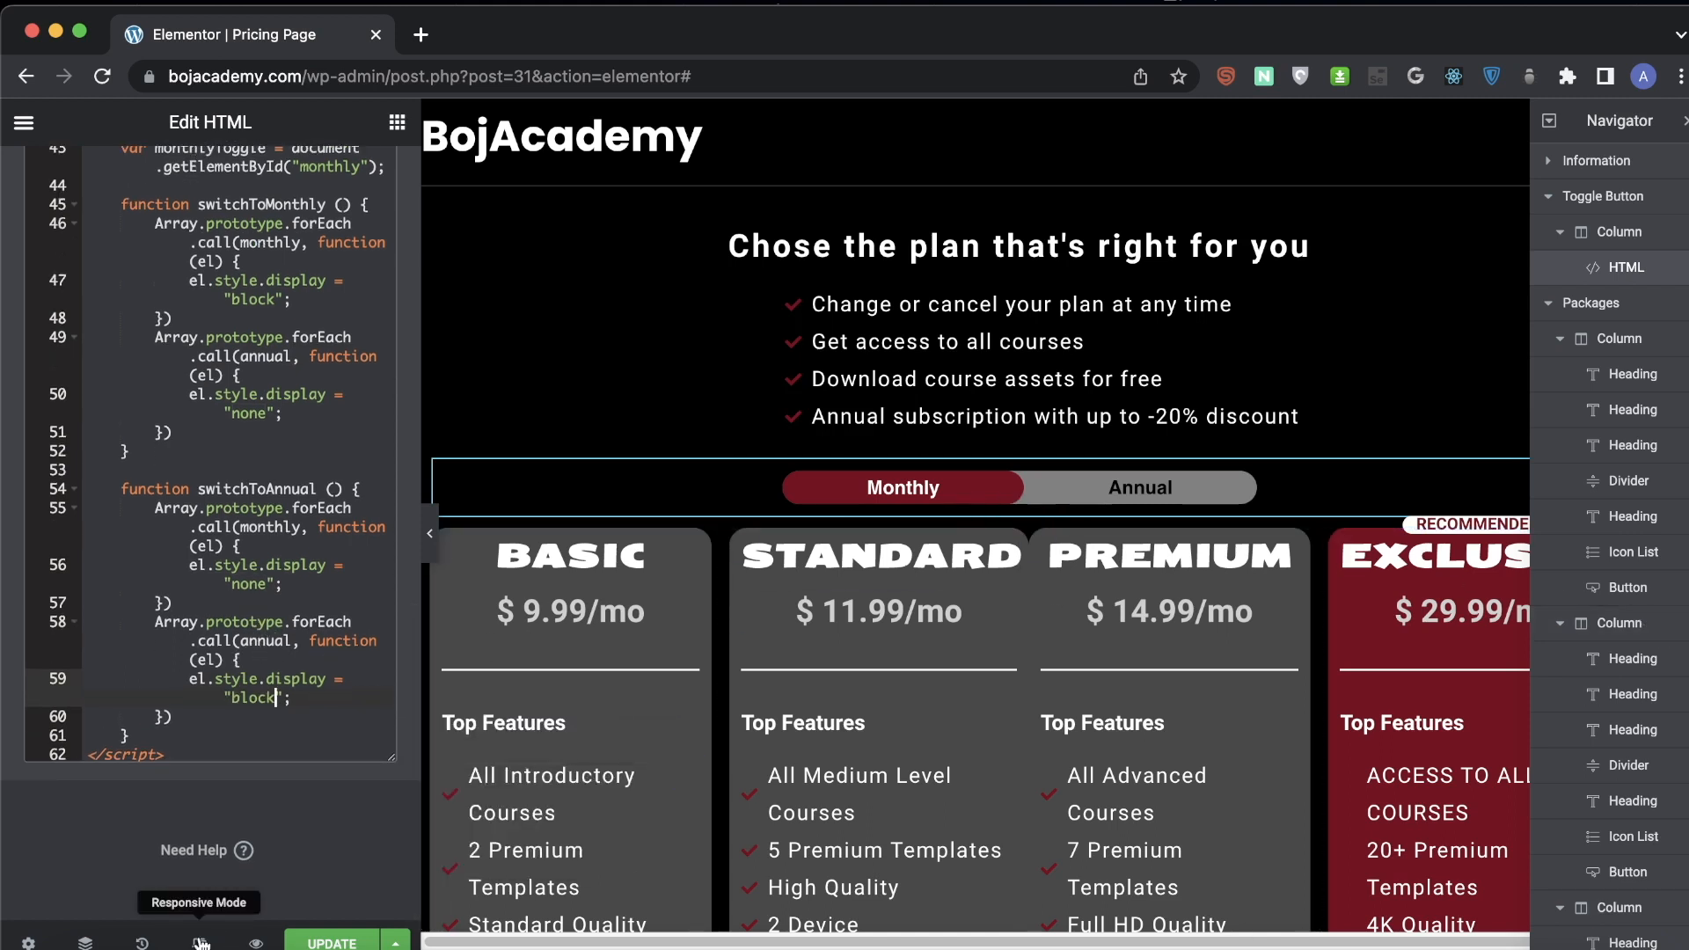
# - Add an empty window.onload=function(){} block below the switchToAnnual function, separated by a blank line
pyautogui.click(183, 736)
pyautogui.press('Return')
pyautogui.press('Return')
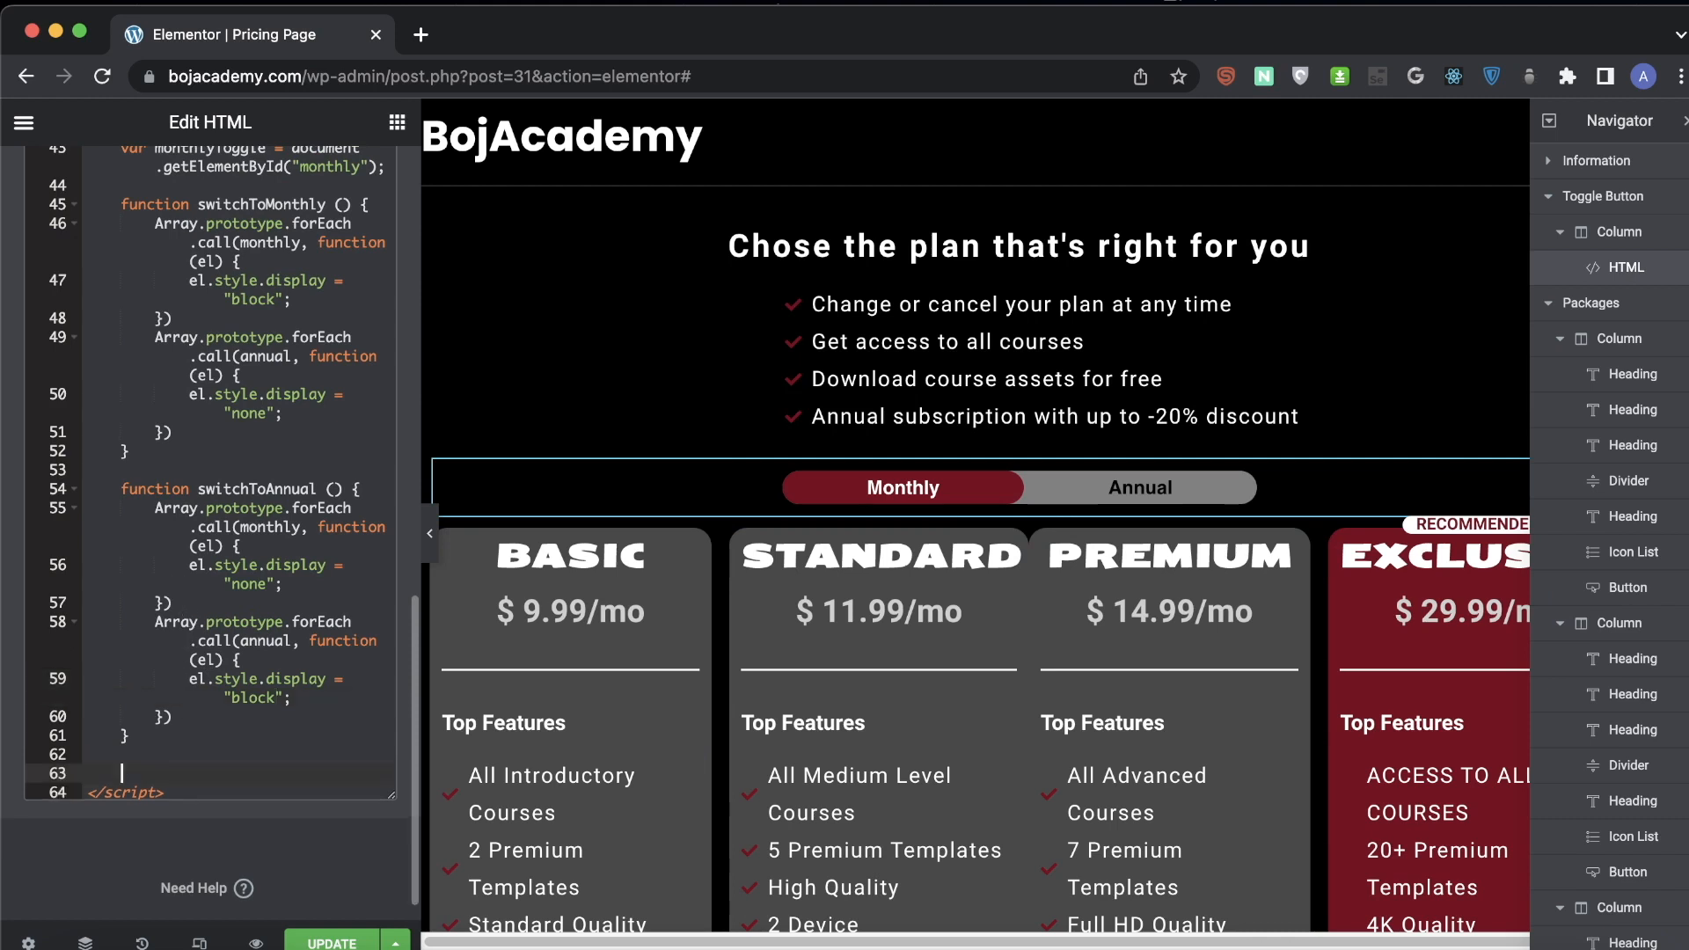
pyautogui.write('window.monthlyToggle')
pyautogui.press('BackSpace')
pyautogui.press('BackSpace')
pyautogui.press('BackSpace')
pyautogui.press('BackSpace')
pyautogui.press('BackSpace')
pyautogui.press('BackSpace')
pyautogui.press('BackSpace')
pyautogui.press('BackSpace')
pyautogui.press('BackSpace')
pyautogui.press('BackSpace')
pyautogui.press('BackSpace')
pyautogui.press('BackSpace')
pyautogui.press('BackSpace')
pyautogui.write('onload=function(){')
pyautogui.press('Return')
# - Inside the window.onload function, attach a "click" event listener to annualToggle that runs switchToAnnual
pyautogui.write('ann')
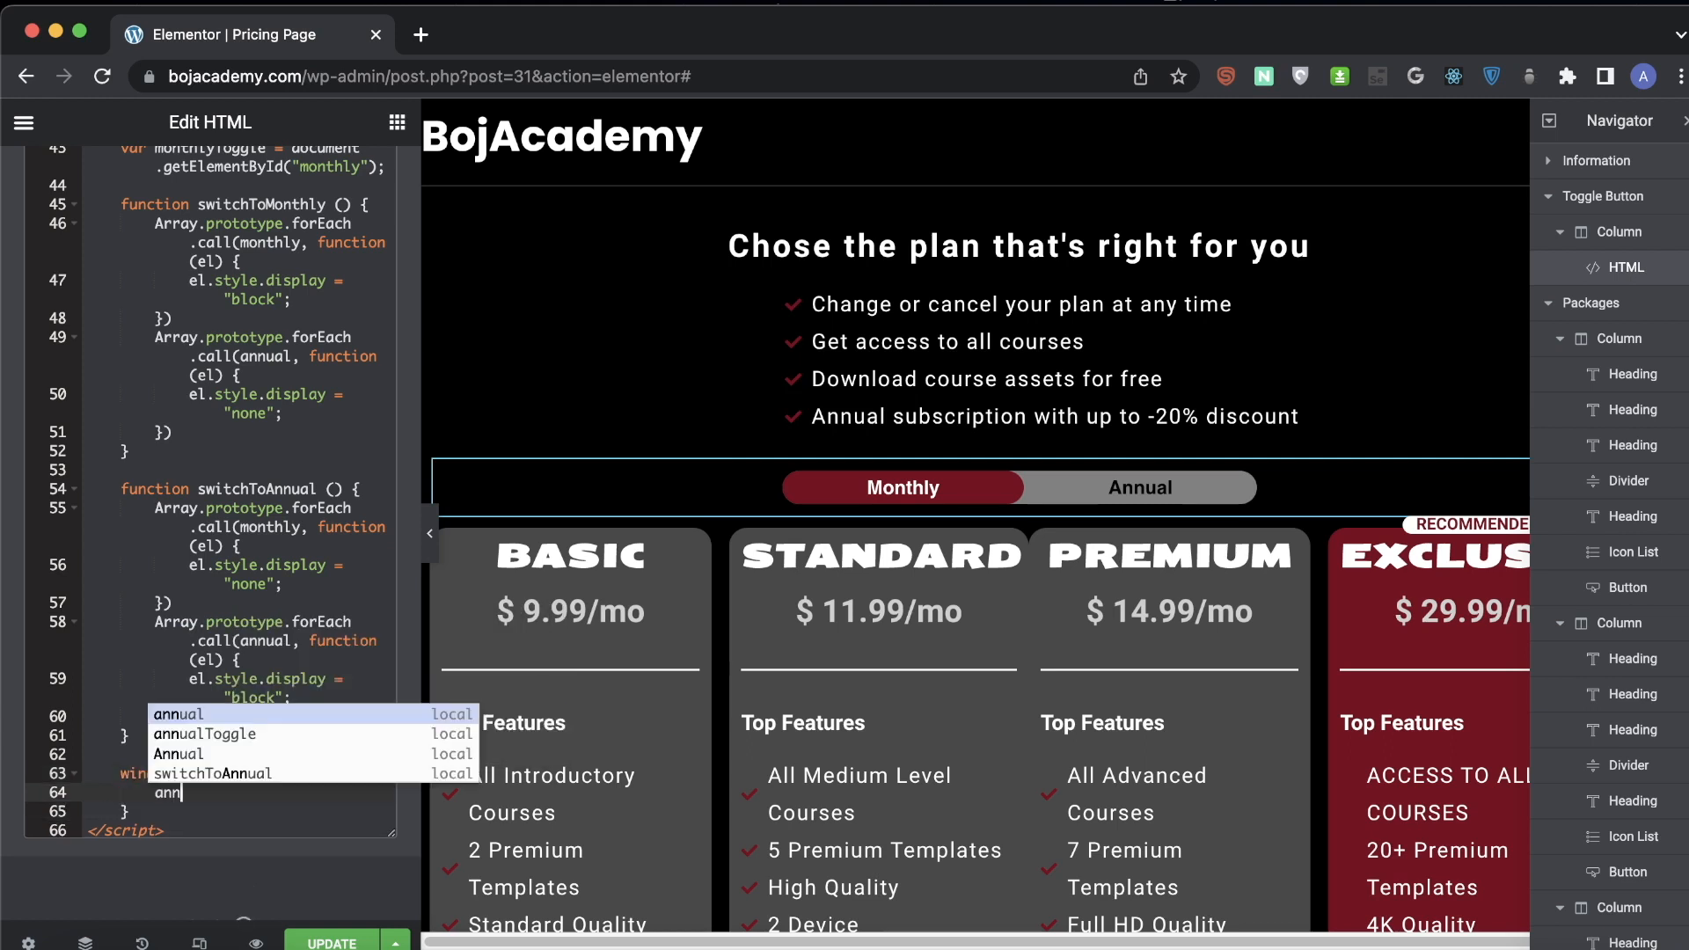
pyautogui.write('u')
pyautogui.press('Down')
pyautogui.press('Return')
pyautogui.write('.ad')
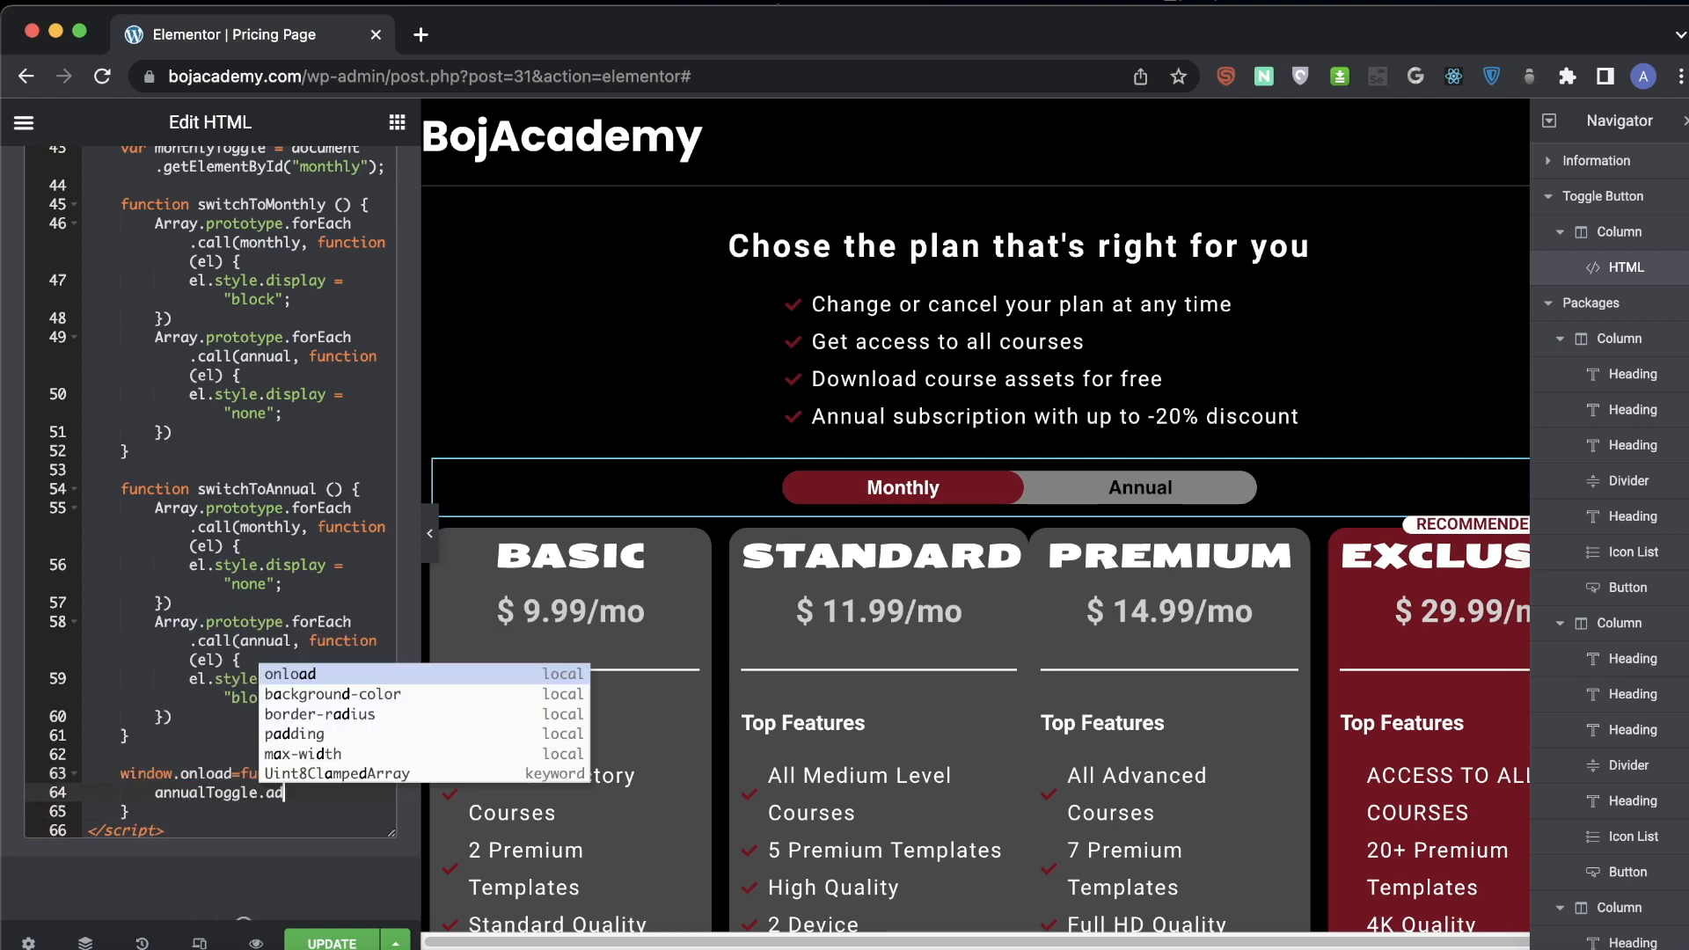
pyautogui.write('dEventListeneer')
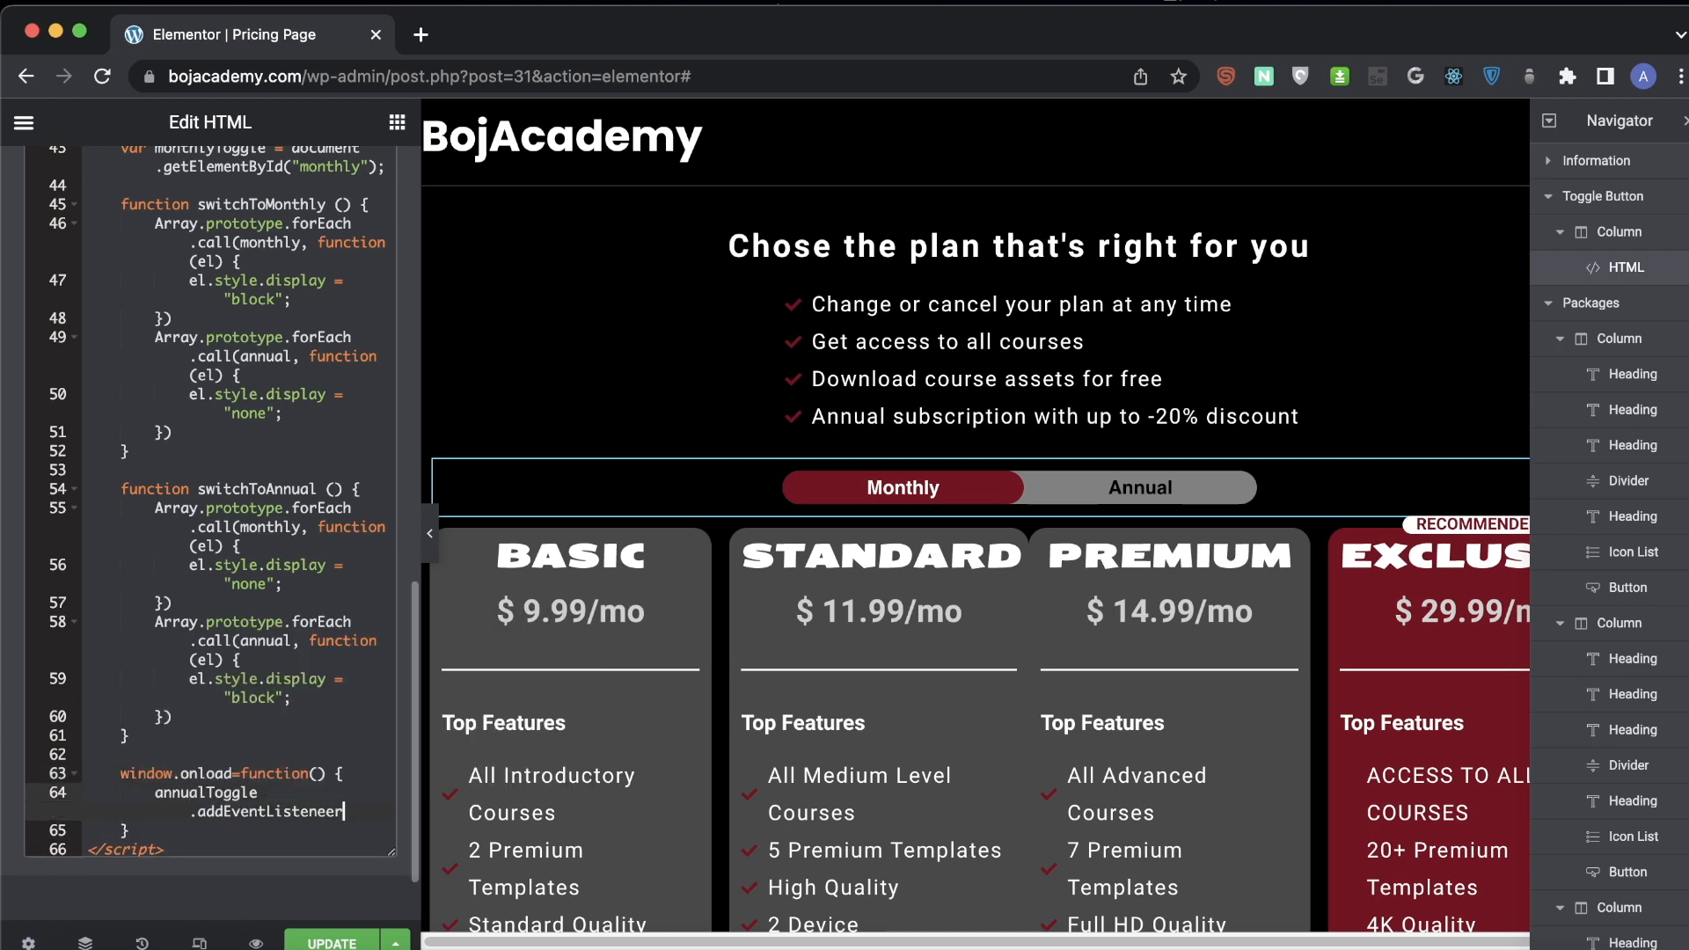
pyautogui.write('("click"')
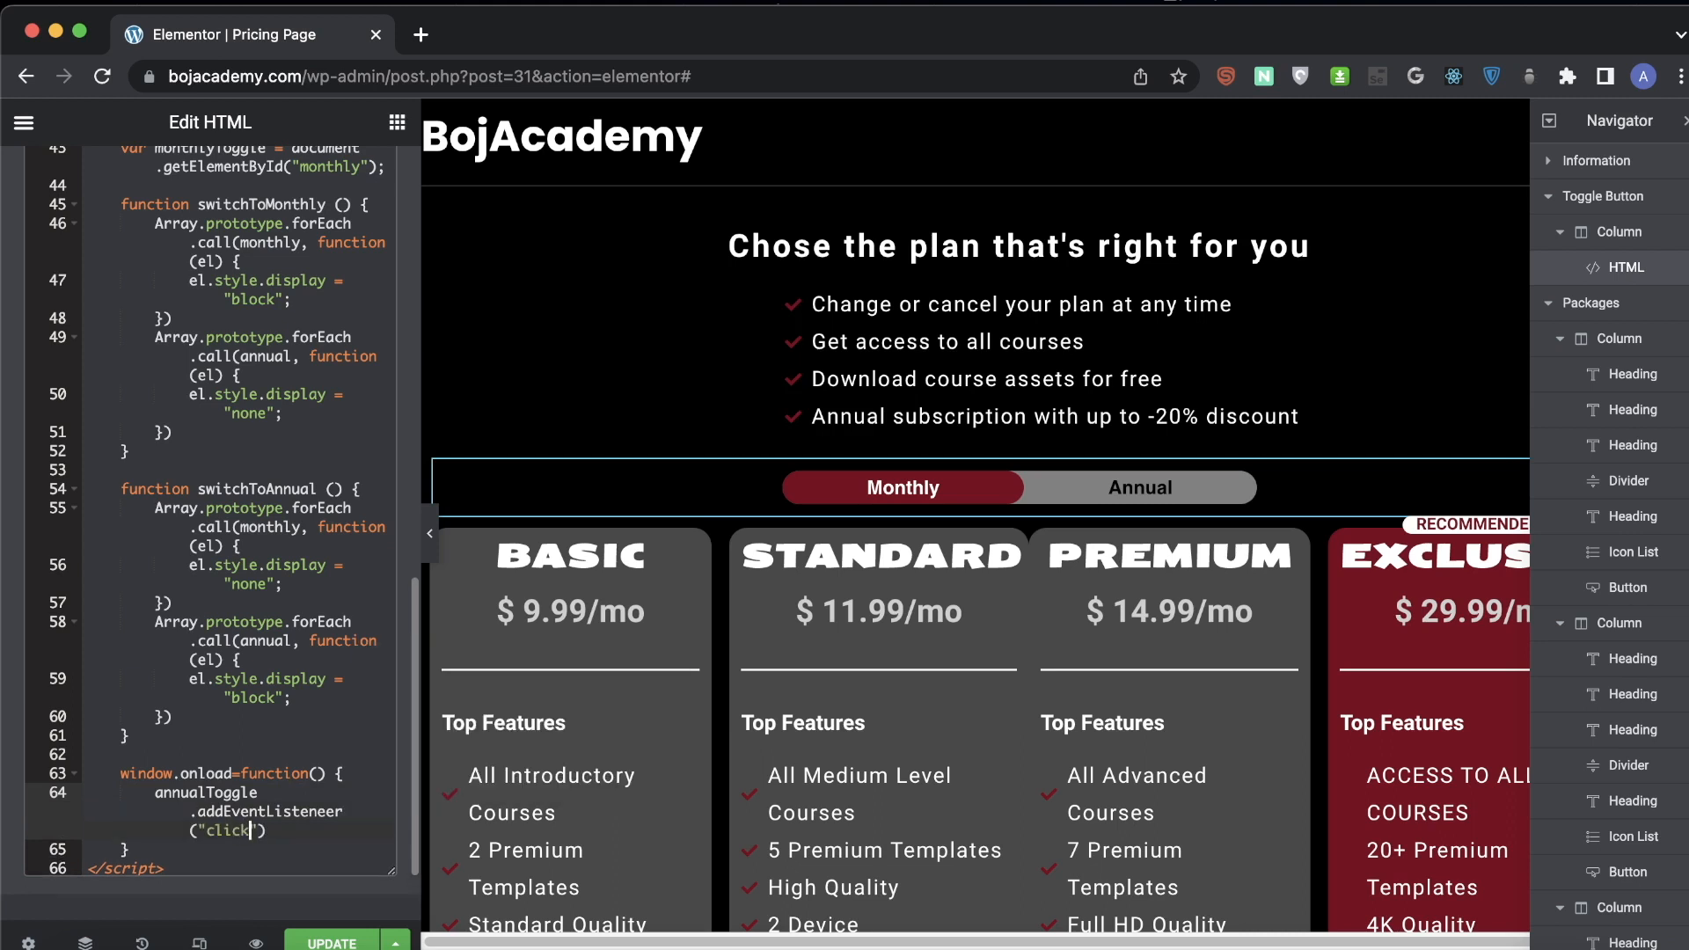
pyautogui.write(',')
pyautogui.write(' swi')
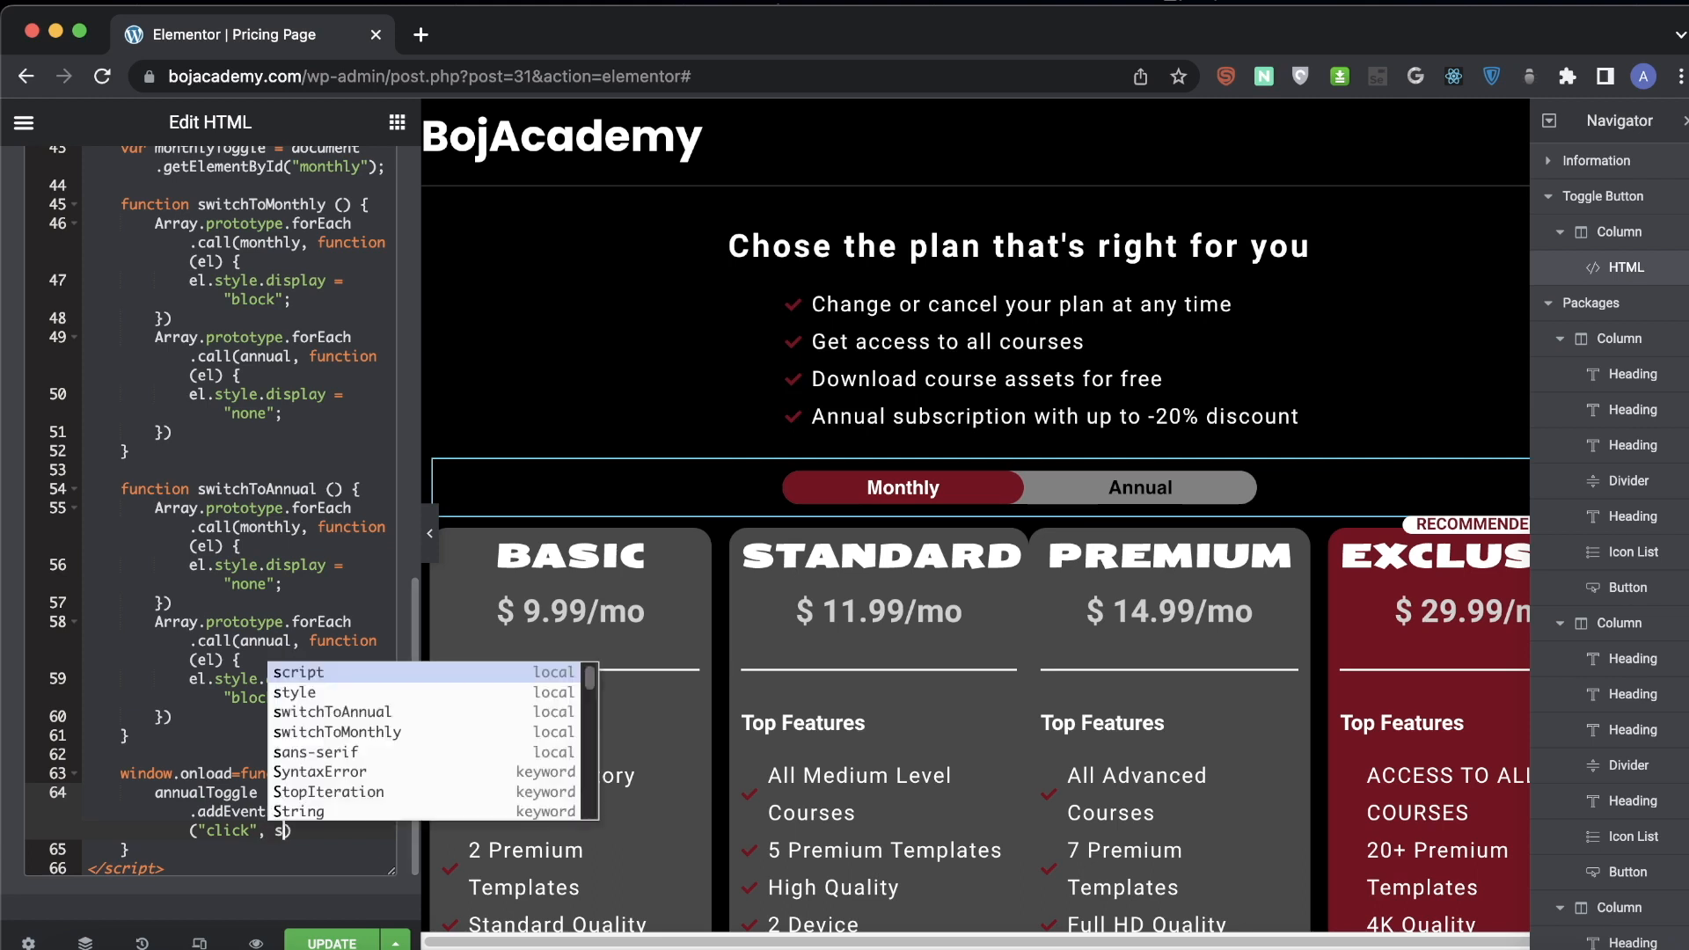
pyautogui.write('tch')
pyautogui.press('Return')
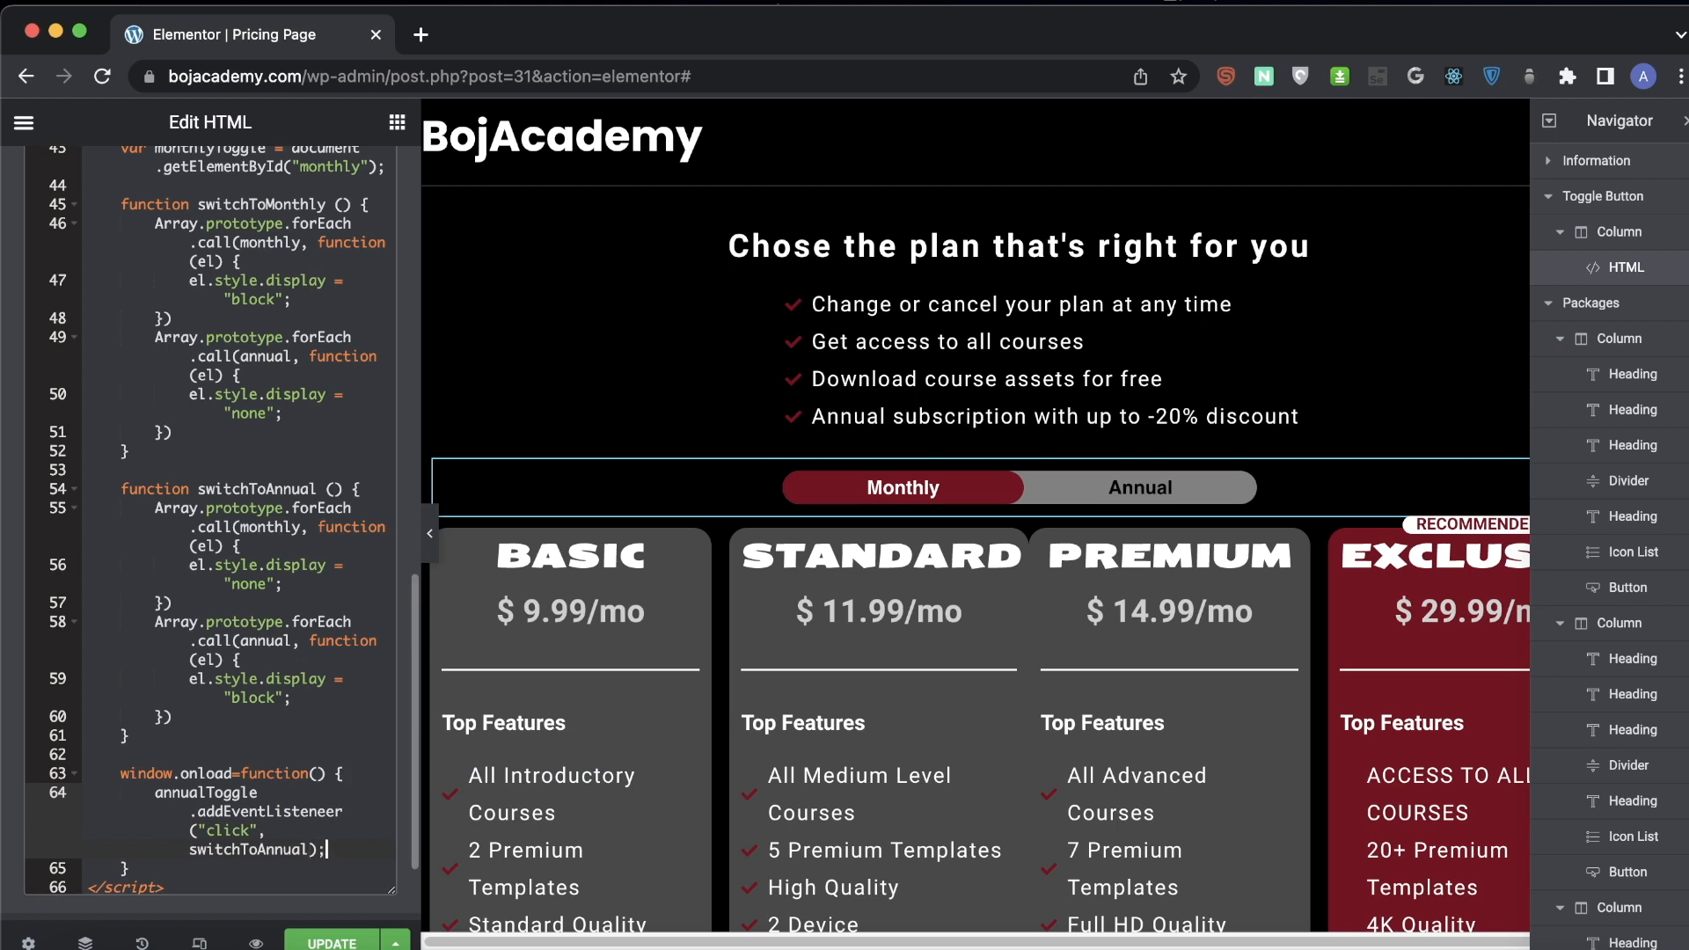
# - Duplicate the annualToggle listener statement below itself and change the copy to monthlyToggle with switchToMonthly
pyautogui.keyDown('shift'); pyautogui.click(155, 791); pyautogui.keyUp('shift')
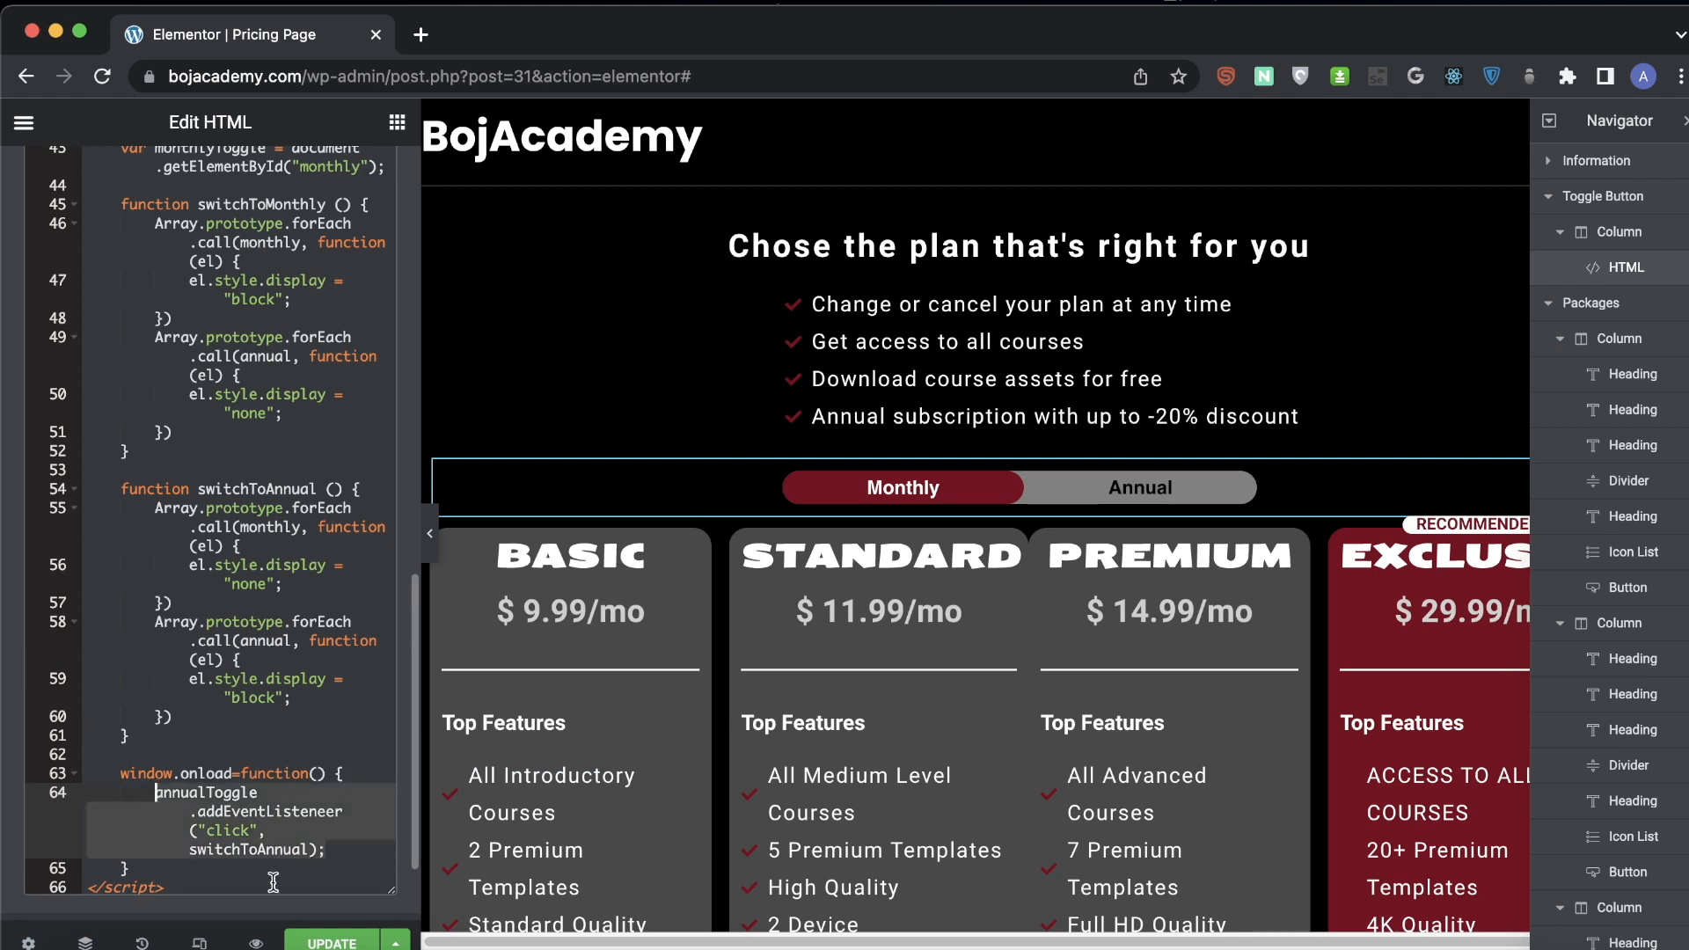
pyautogui.press('super+c')
pyautogui.press('Right')
pyautogui.press('Return')
pyautogui.press('super+v')
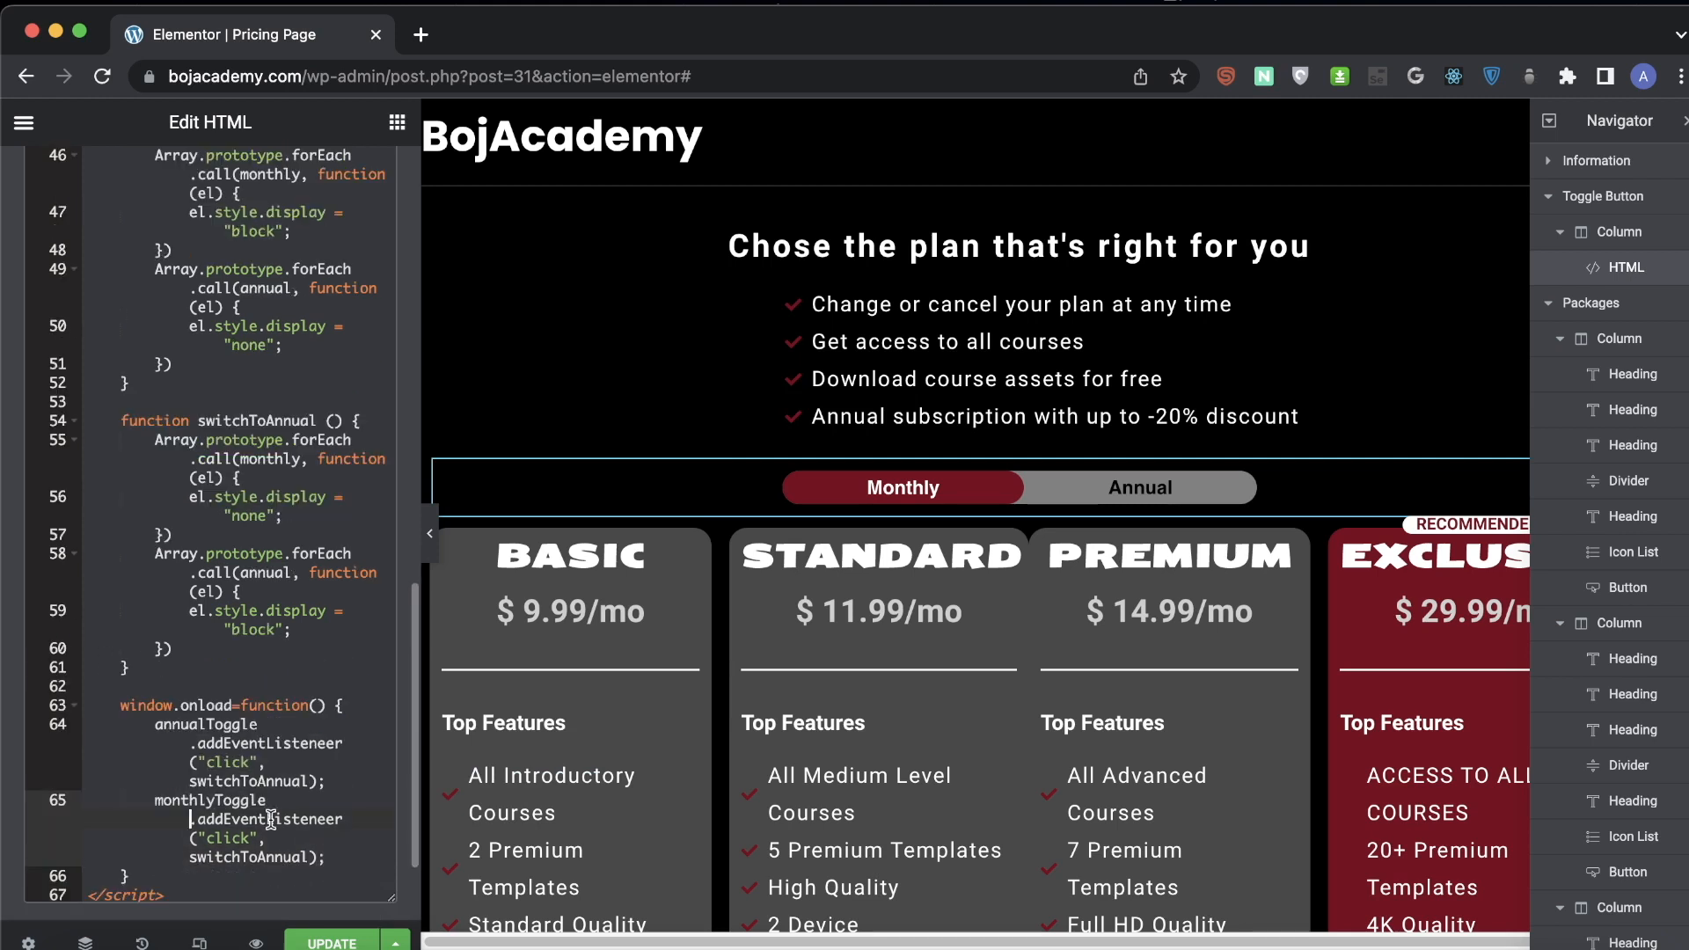
pyautogui.doubleClick(250, 857)
pyautogui.write('swit')
pyautogui.press('Down')
pyautogui.press('Return')
# - Correct the method names to getElementsByClassName in the monthly and annual variables and to addEventListener in both click listeners
pyautogui.scroll(10, 331, 669)
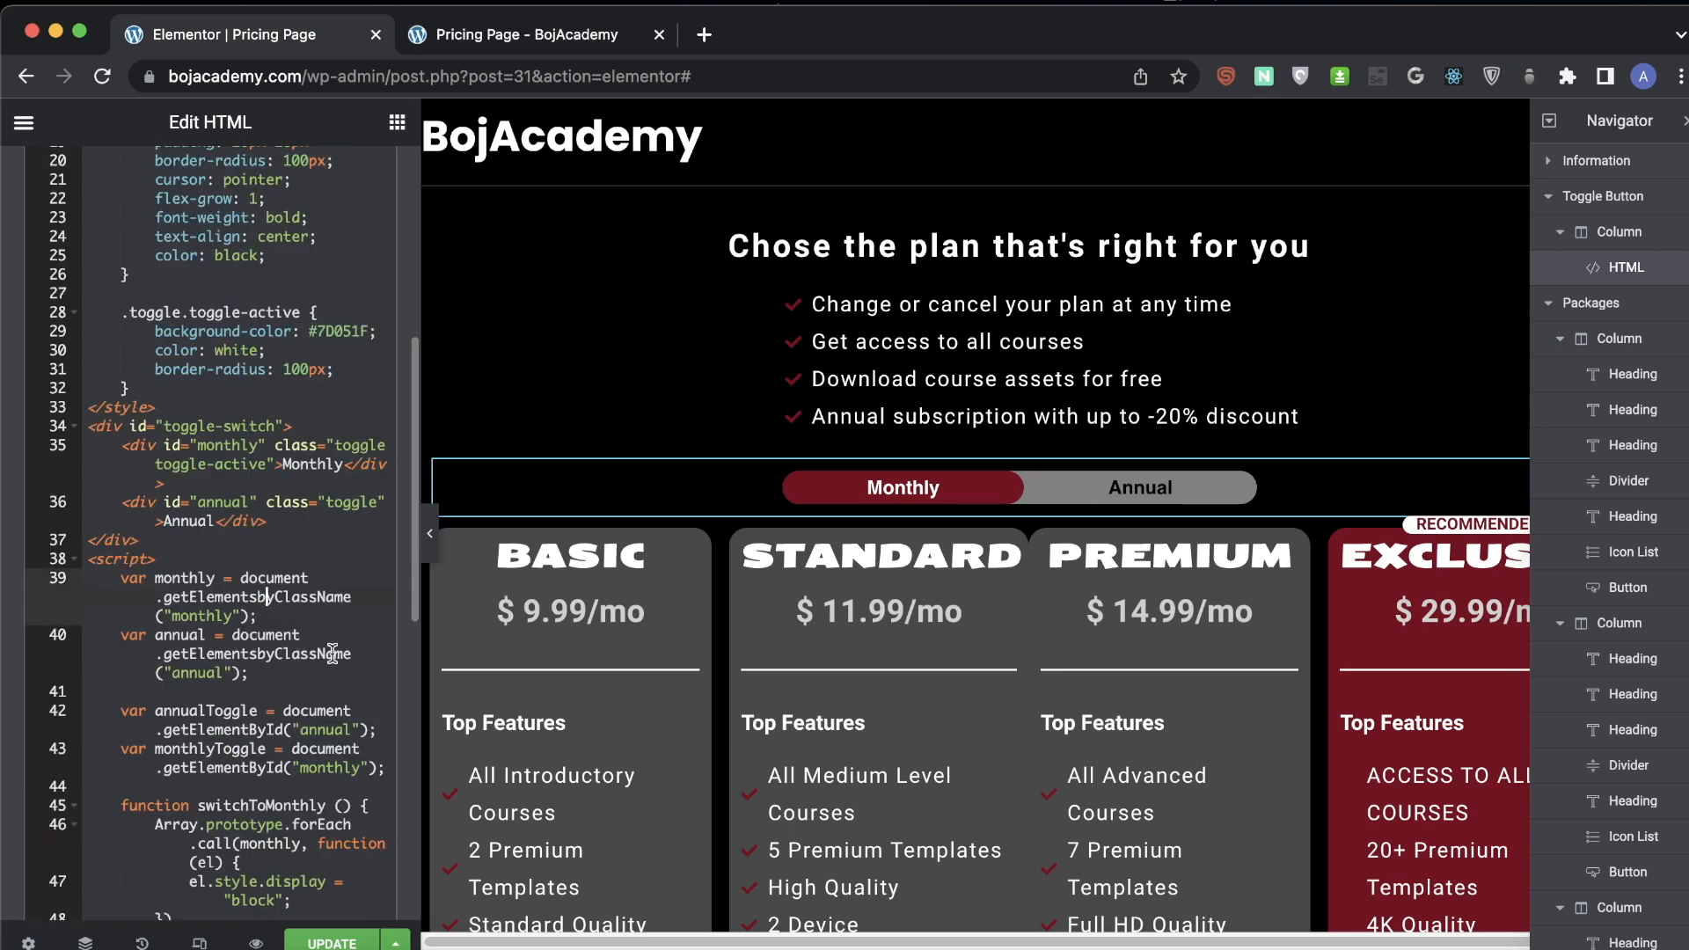
pyautogui.press('BackSpace')
pyautogui.write('B')
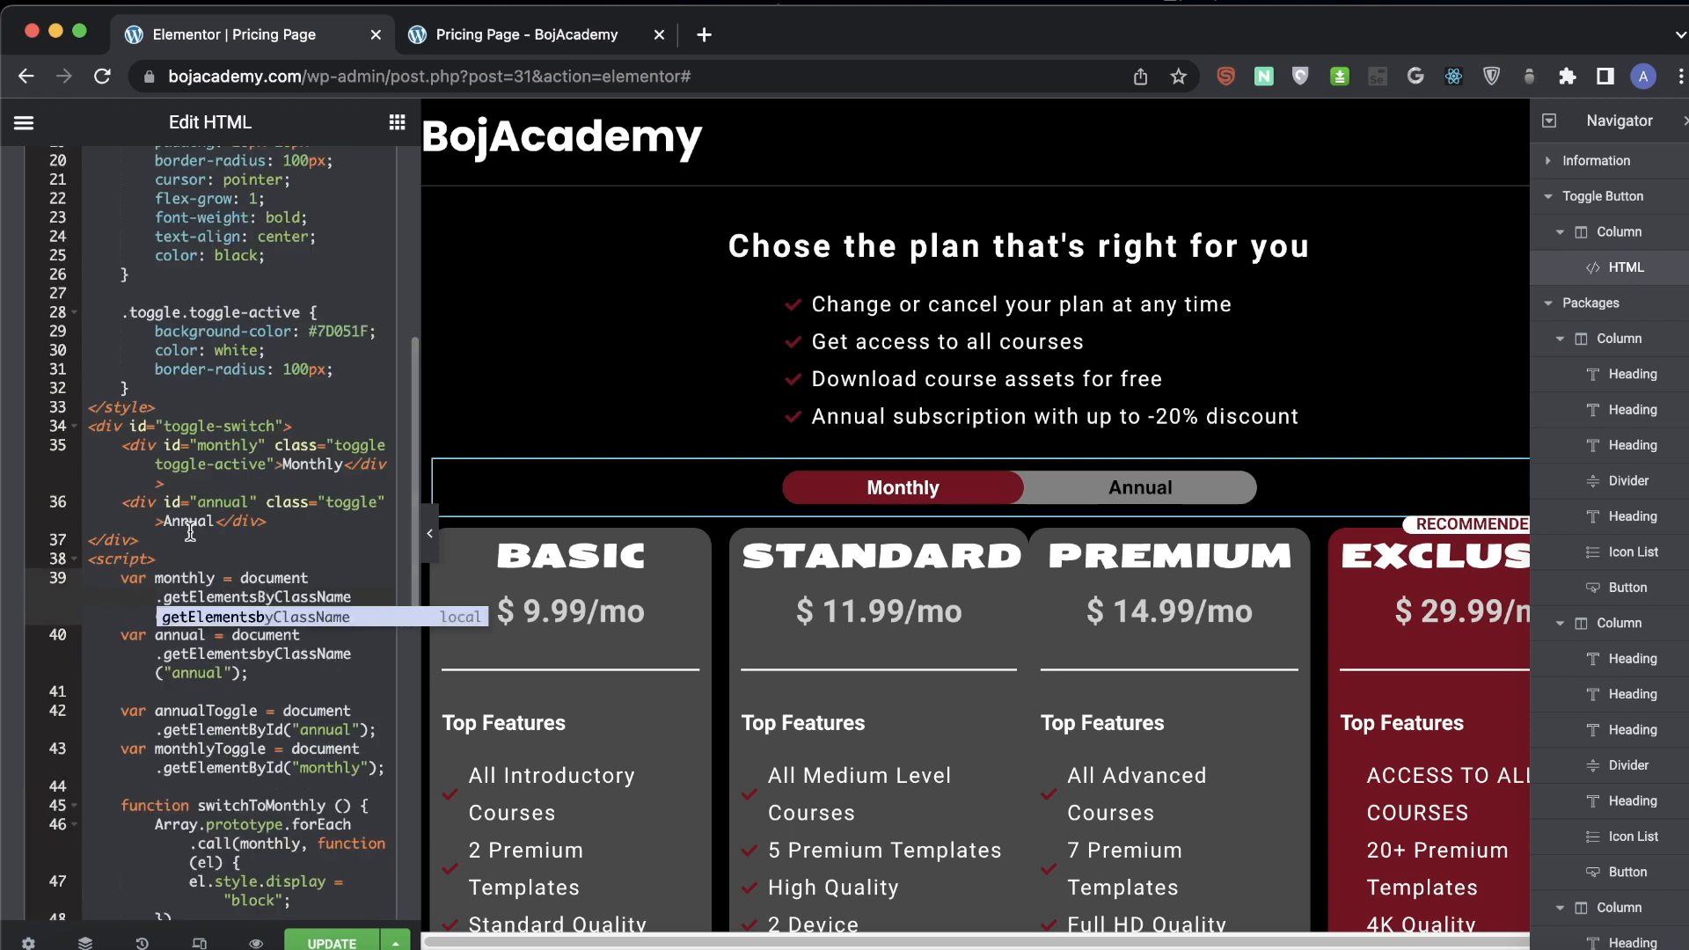
pyautogui.click(282, 581)
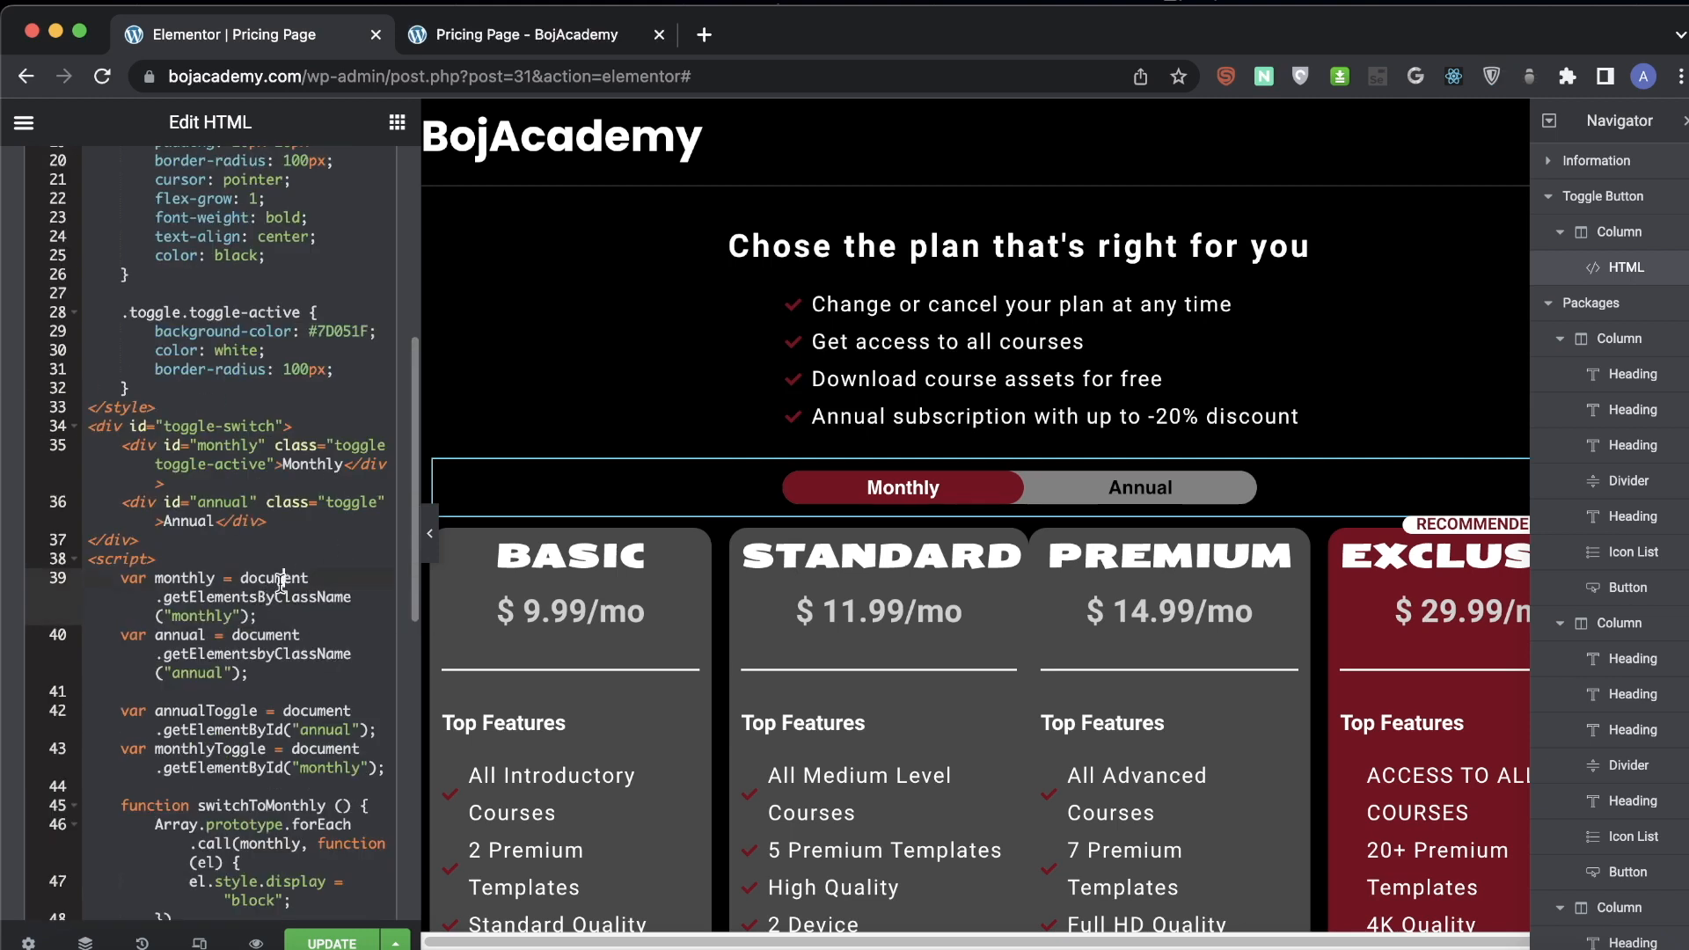
pyautogui.click(267, 653)
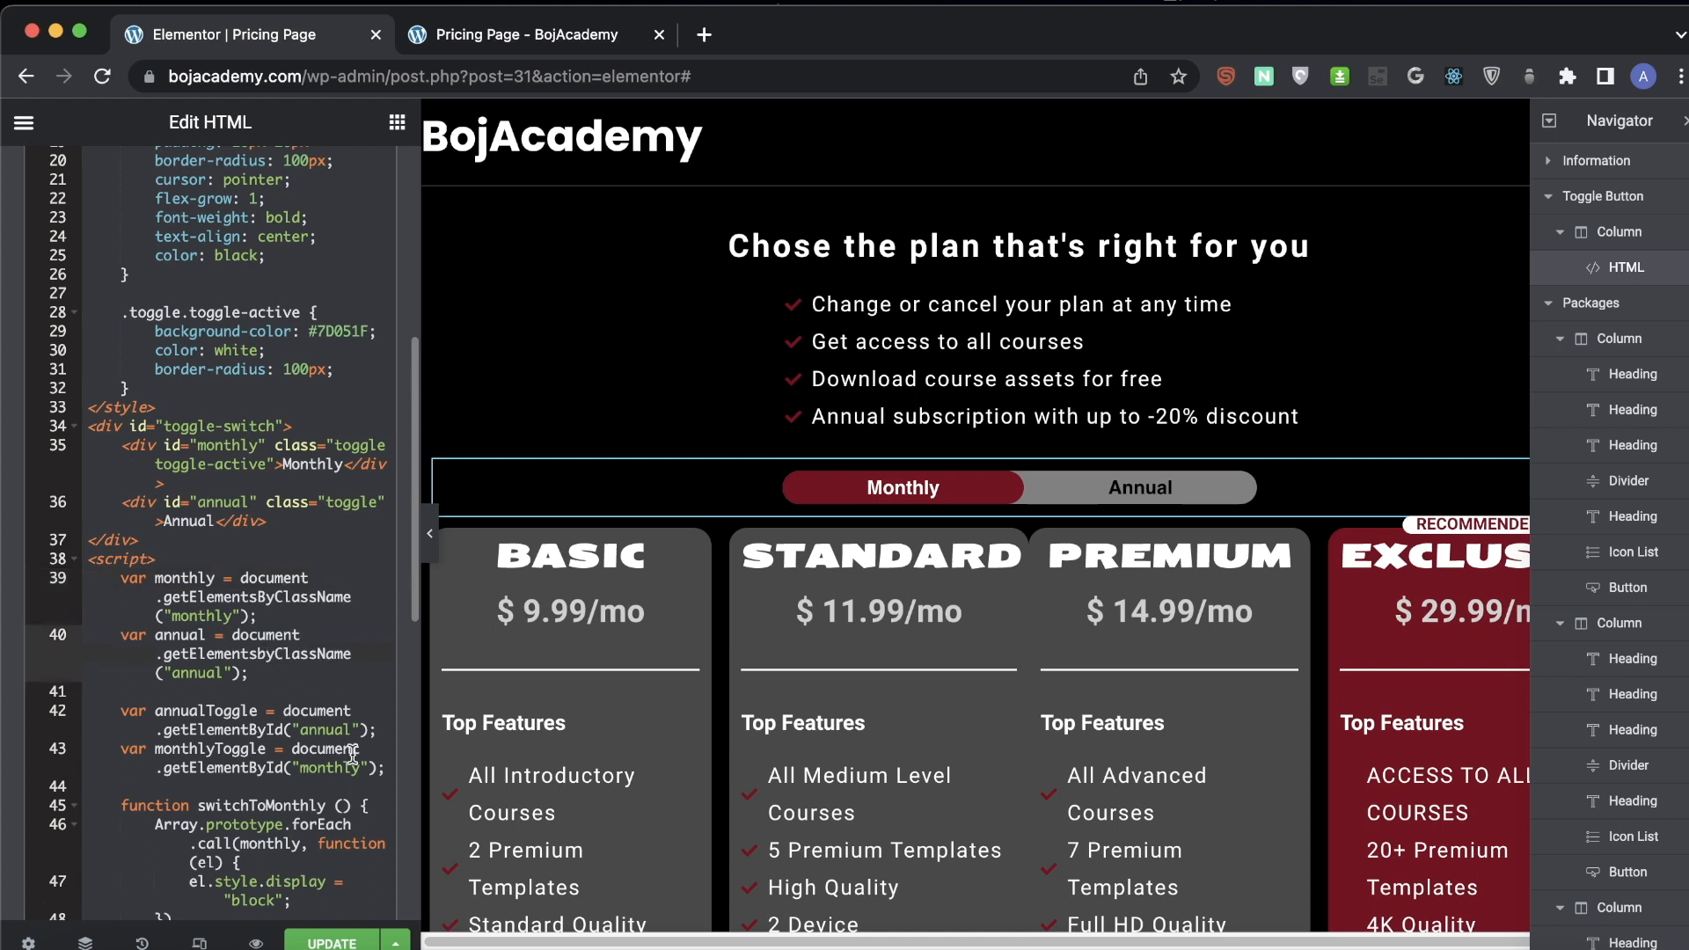
pyautogui.press('BackSpace')
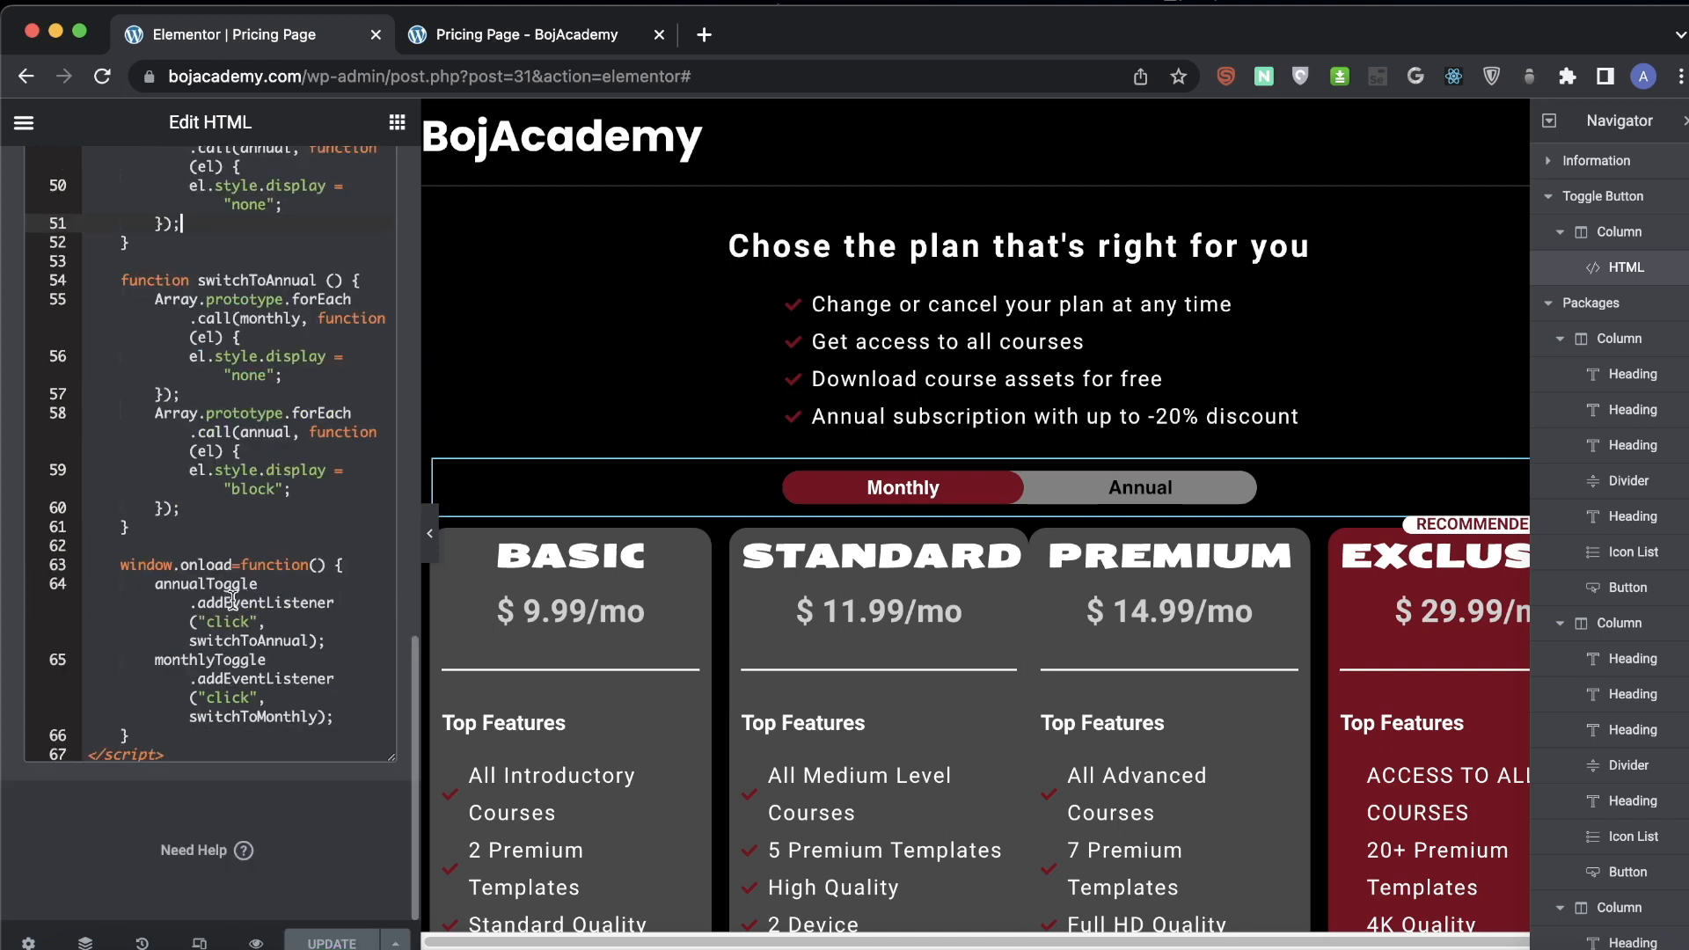
pyautogui.click(319, 603)
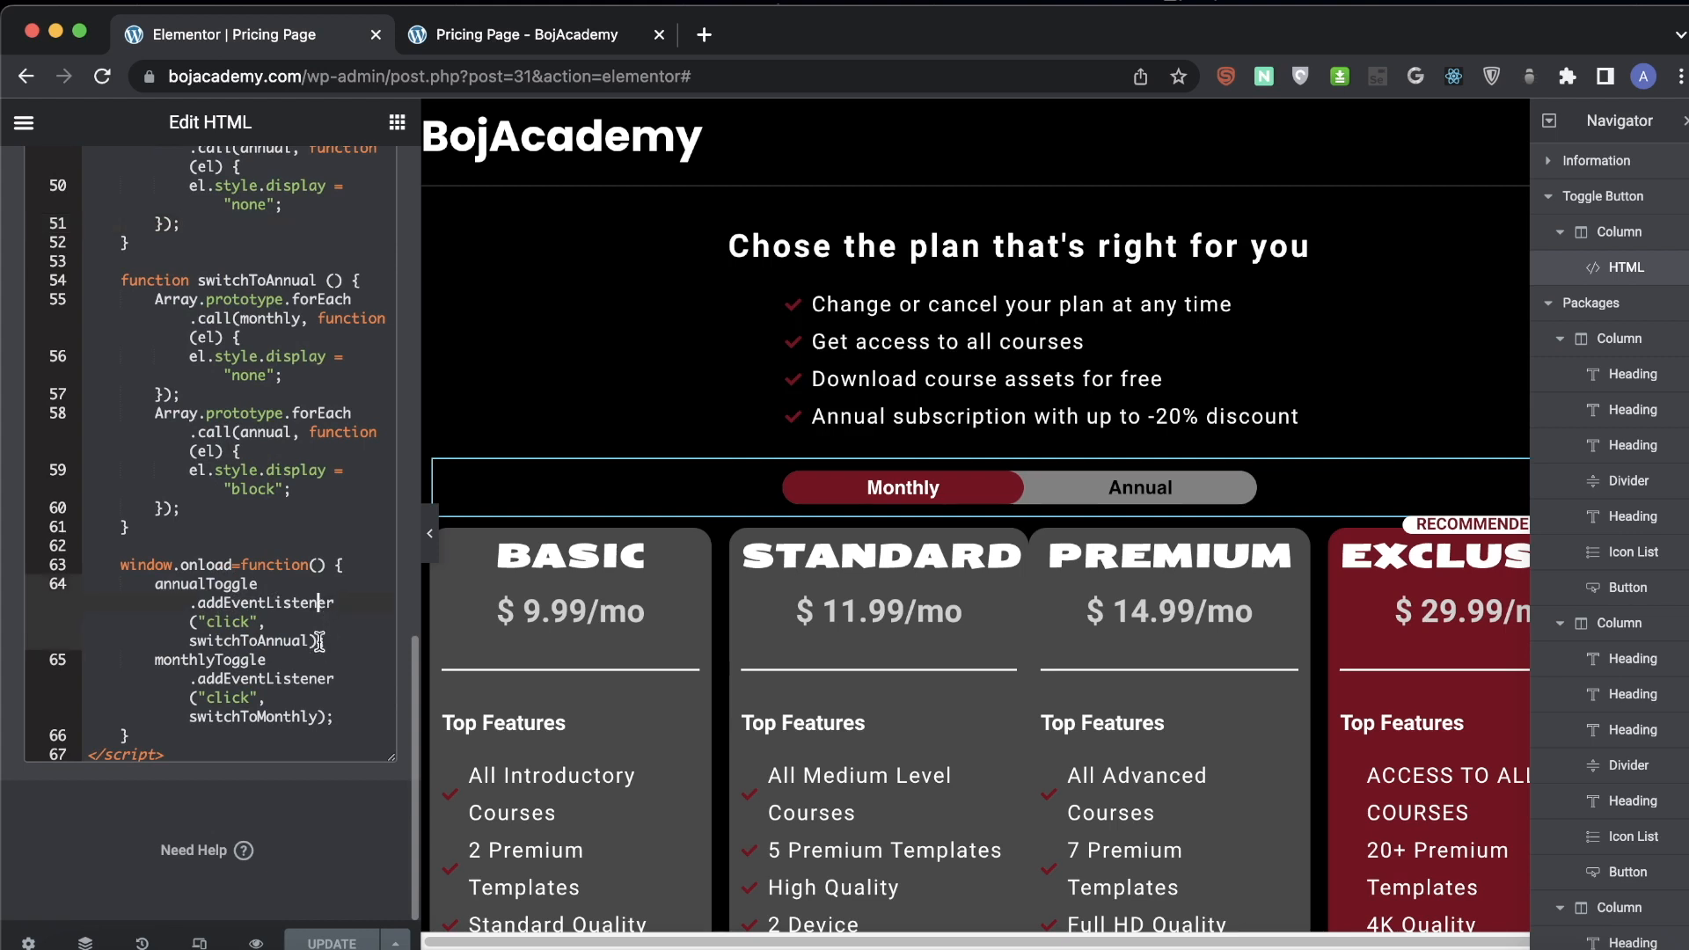
pyautogui.click(314, 678)
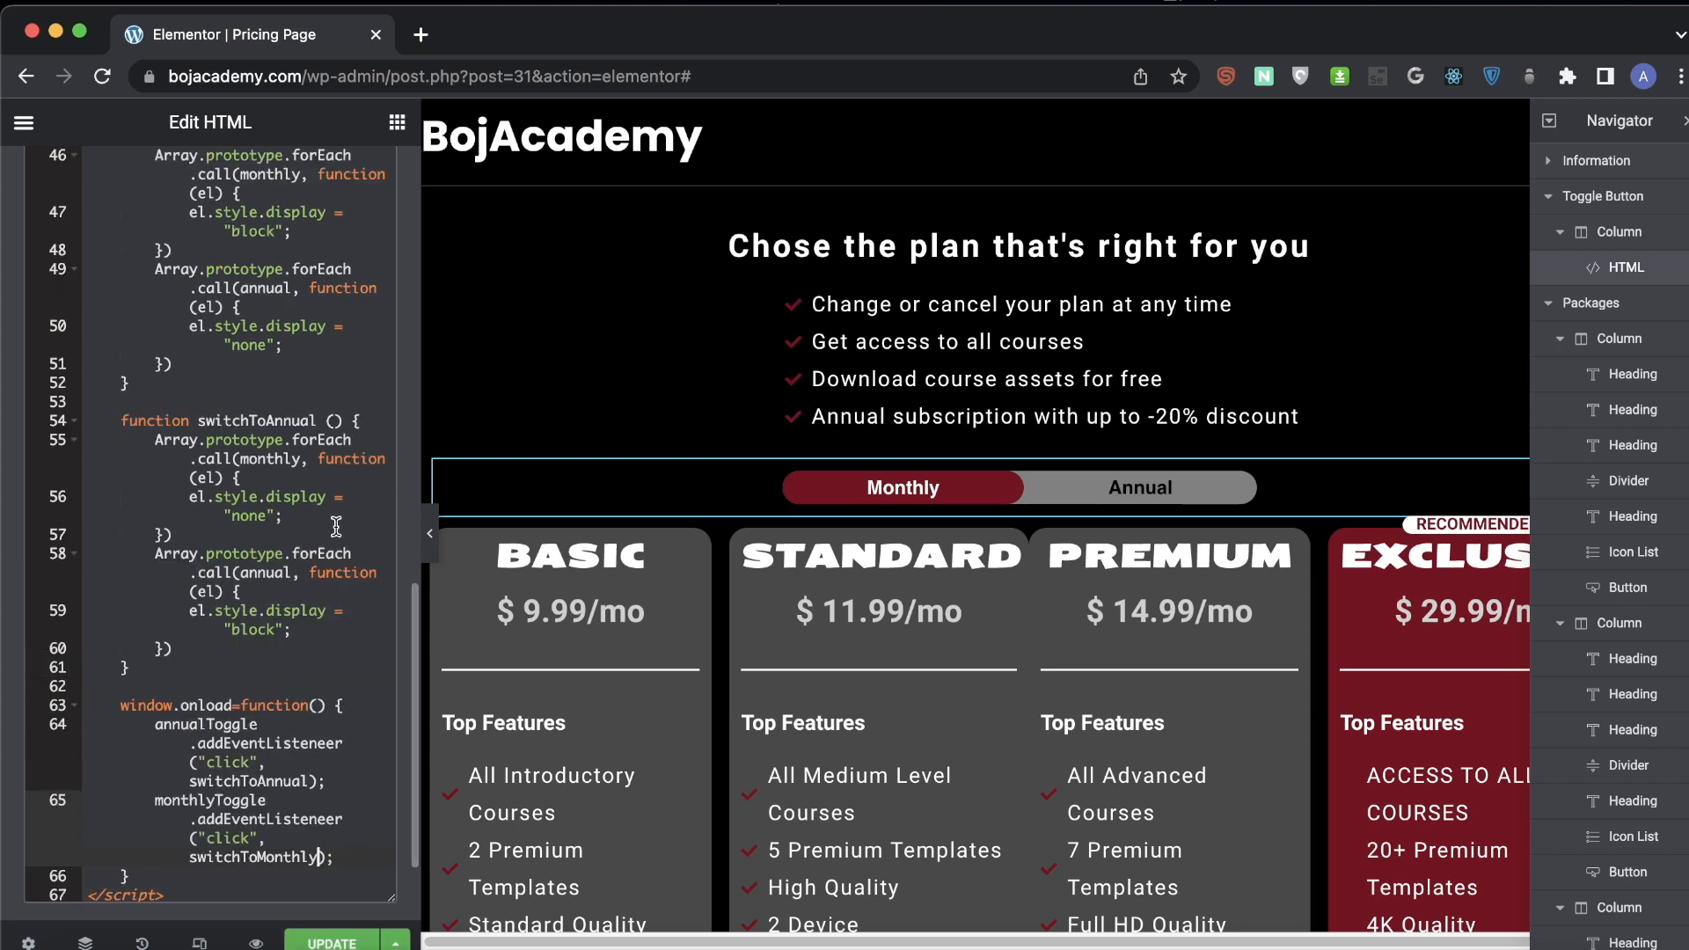
# - Update the page, open its preview and test switching the plan prices between Annual and Monthly
pyautogui.click(335, 943)
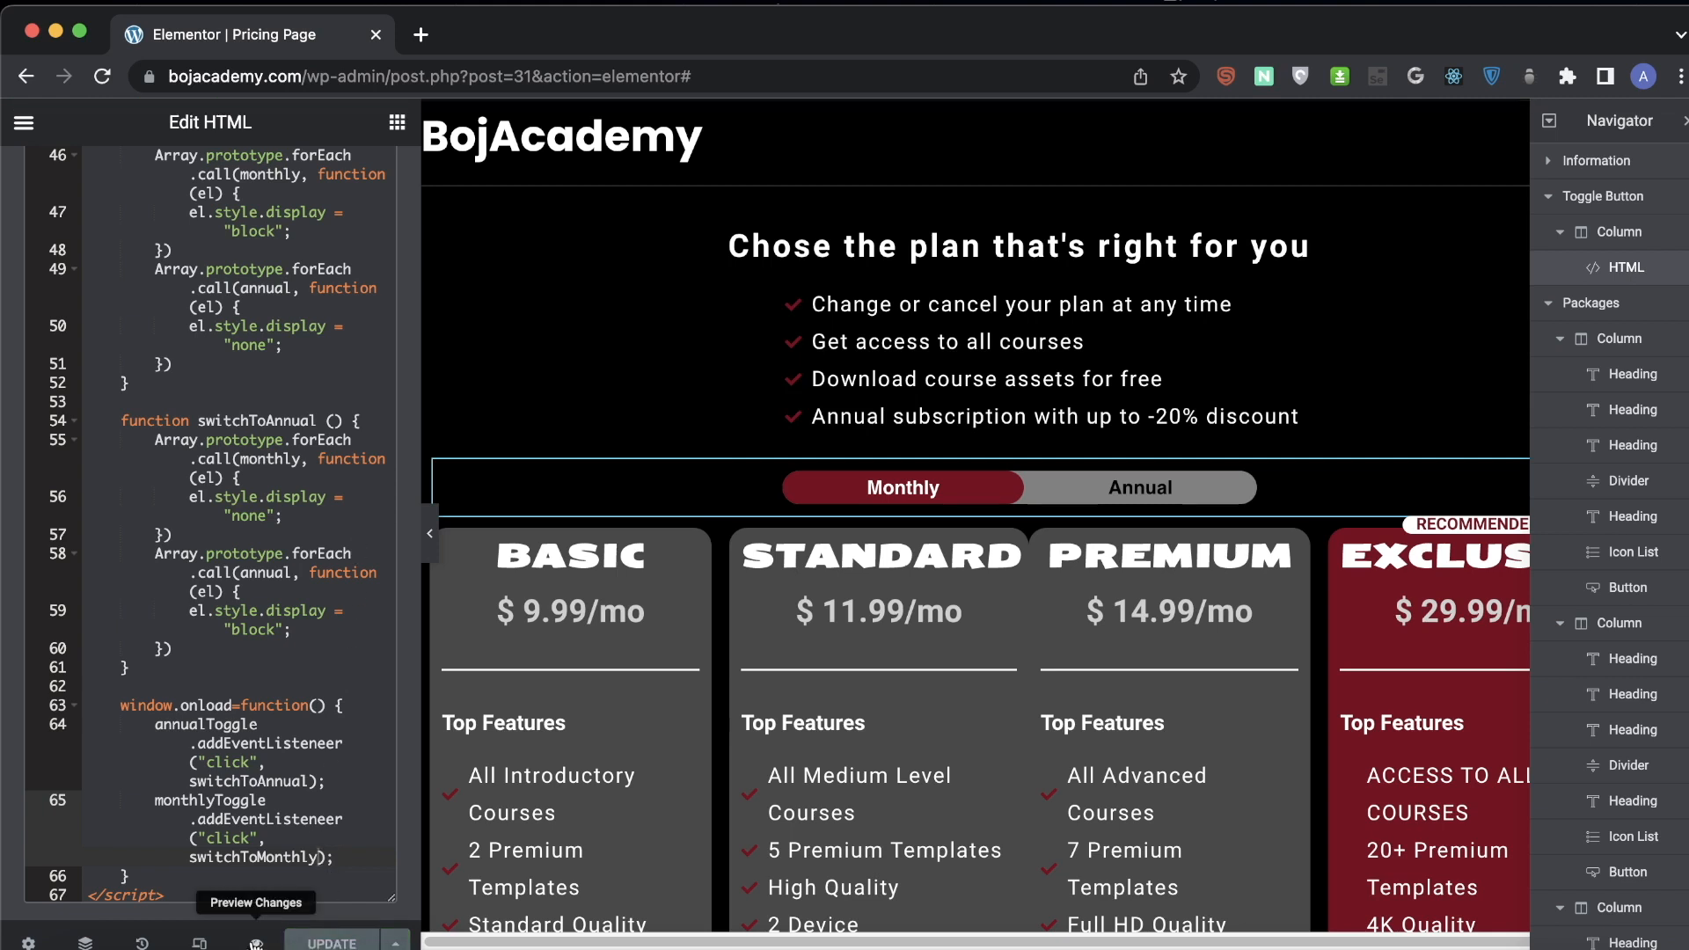
pyautogui.click(256, 944)
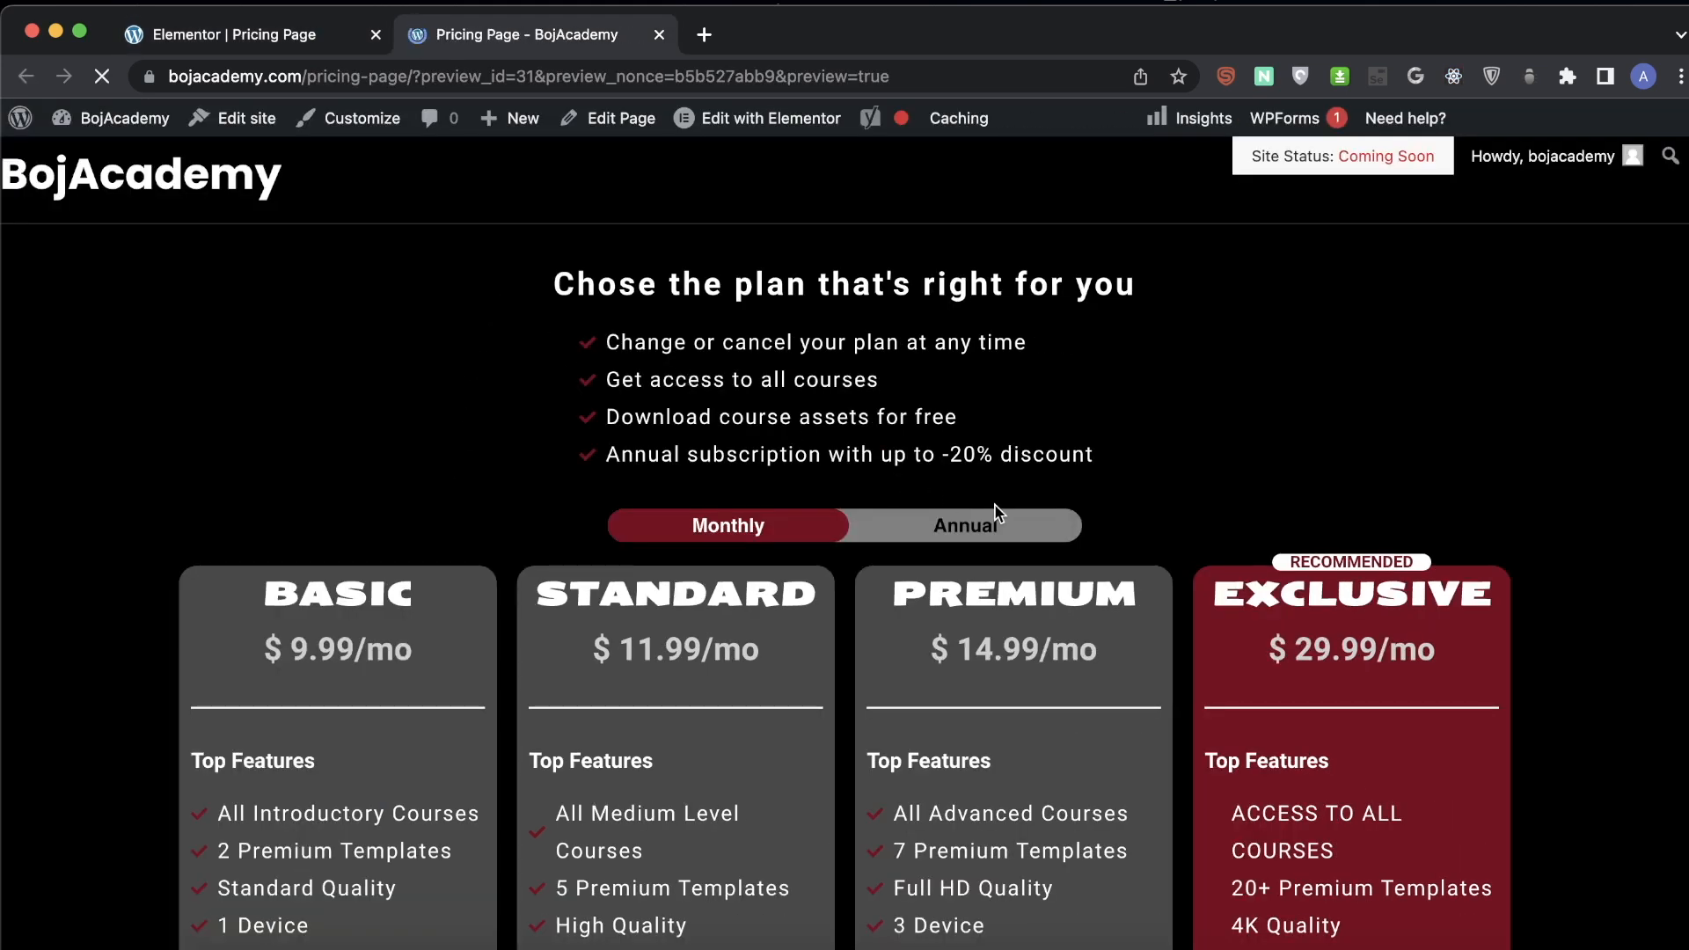
pyautogui.click(981, 537)
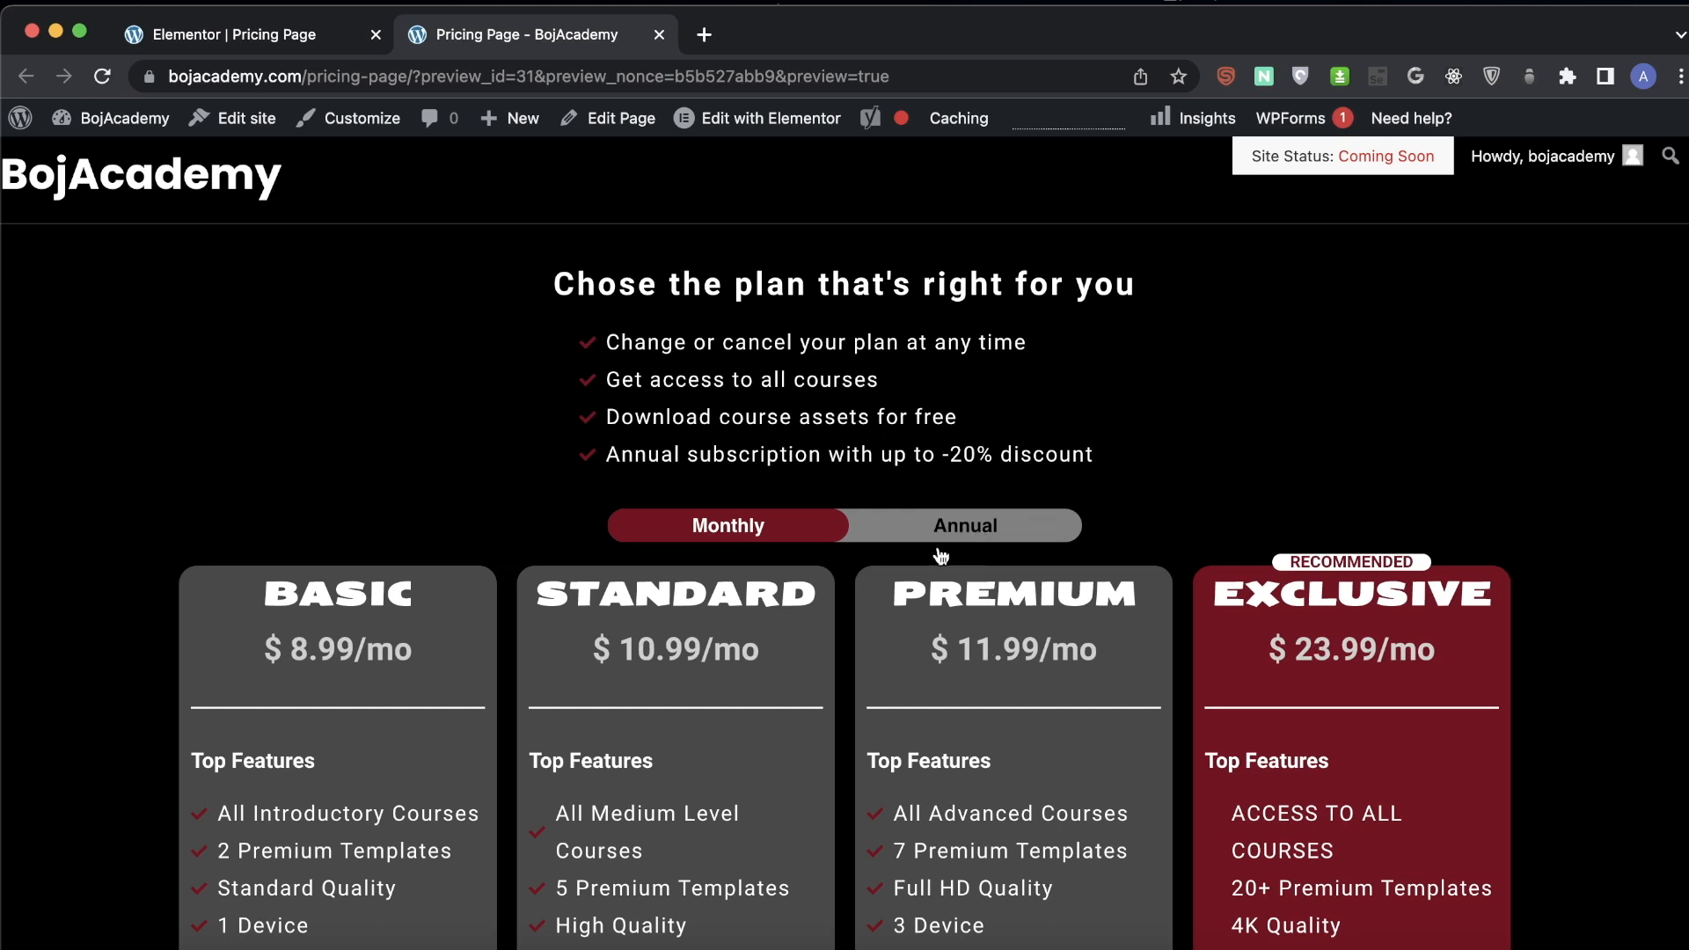
pyautogui.click(691, 531)
pyautogui.click(1011, 524)
pyautogui.click(699, 534)
pyautogui.click(1278, 0)
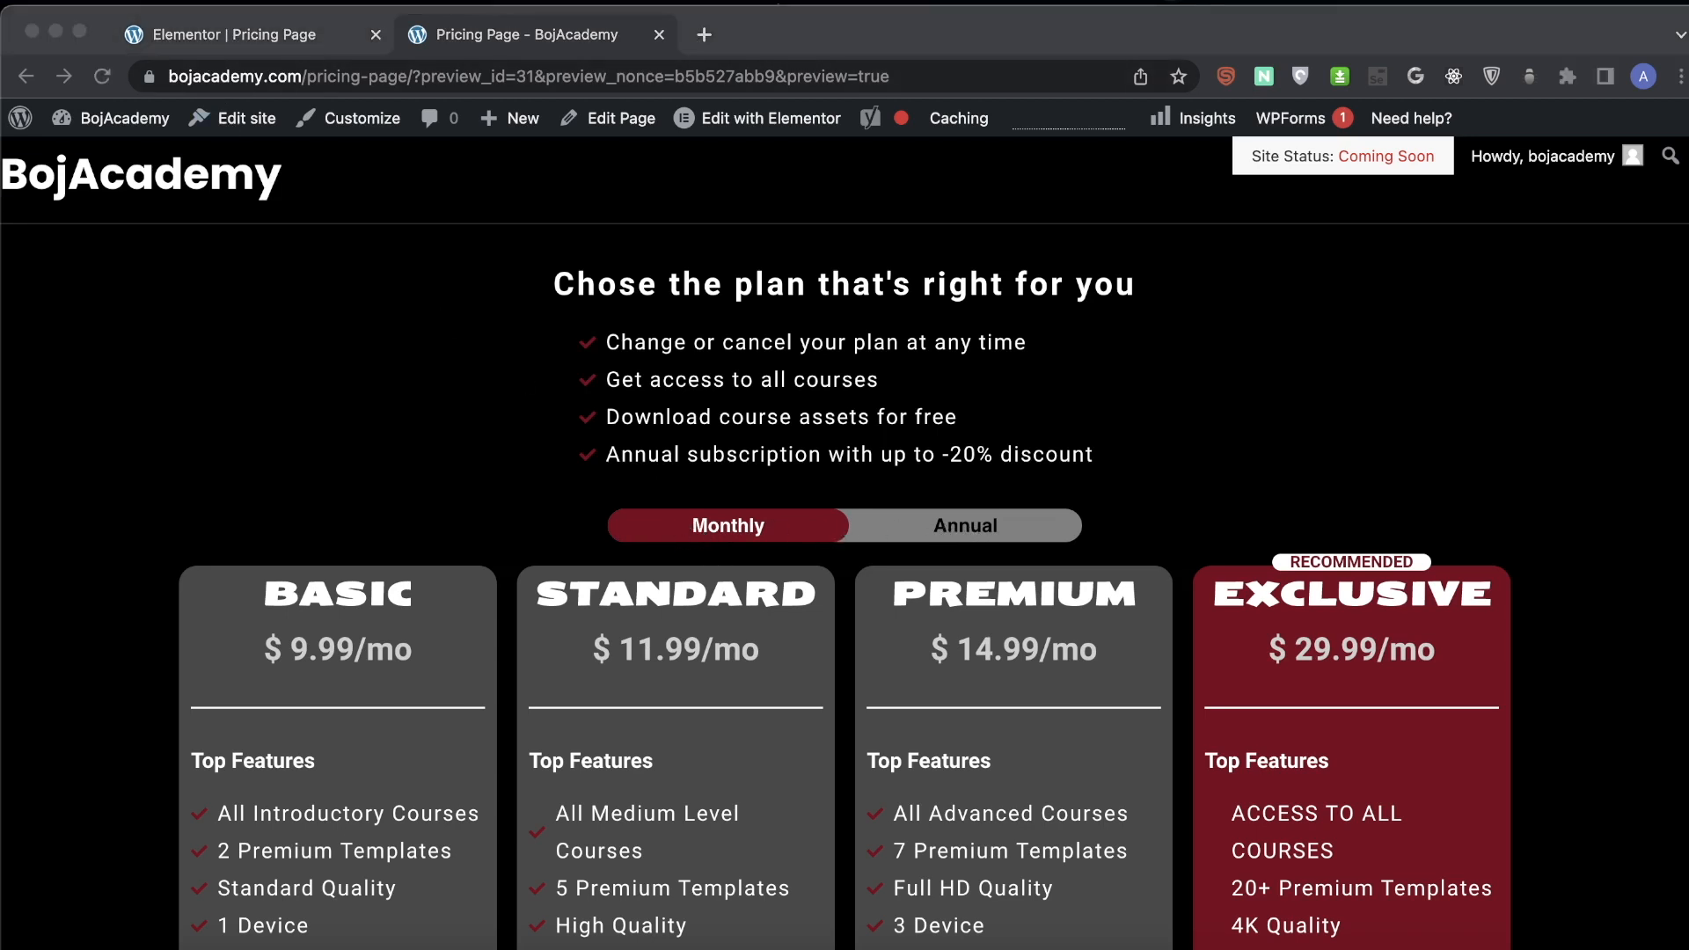
# - Back in the Elementor editor, add monthlyToggle.classList.add("toggle-active"); as the first line of the switchToMonthly function
pyautogui.click(250, 34)
pyautogui.scroll(5, 259, 466)
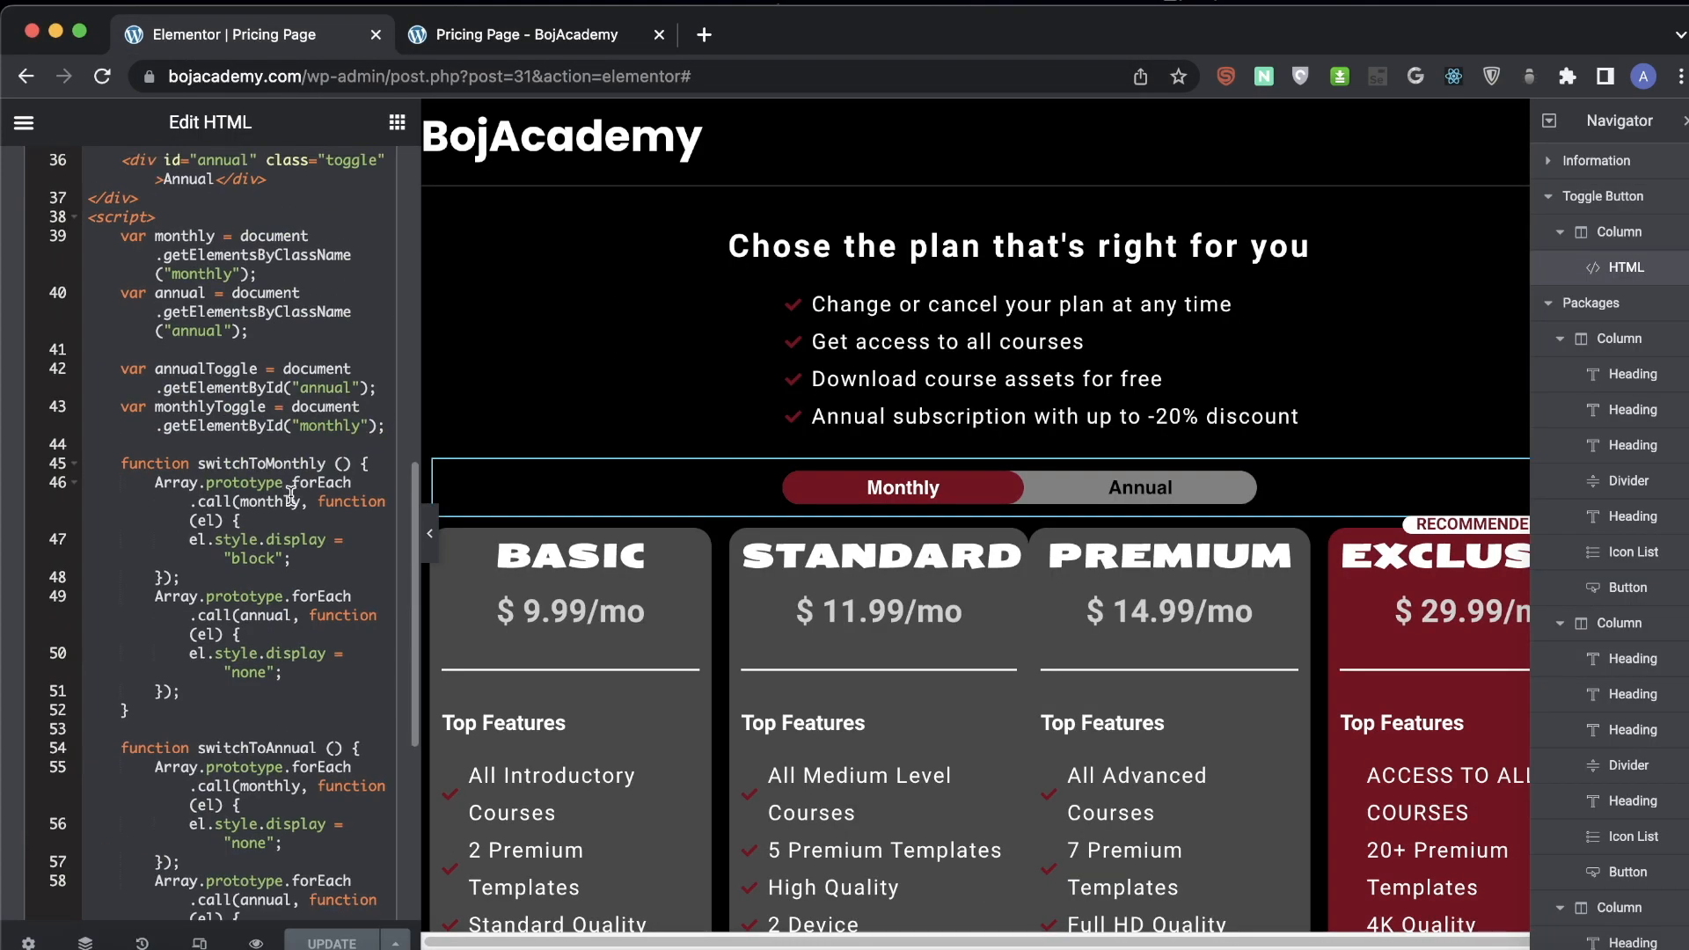
pyautogui.click(383, 470)
pyautogui.press('Return')
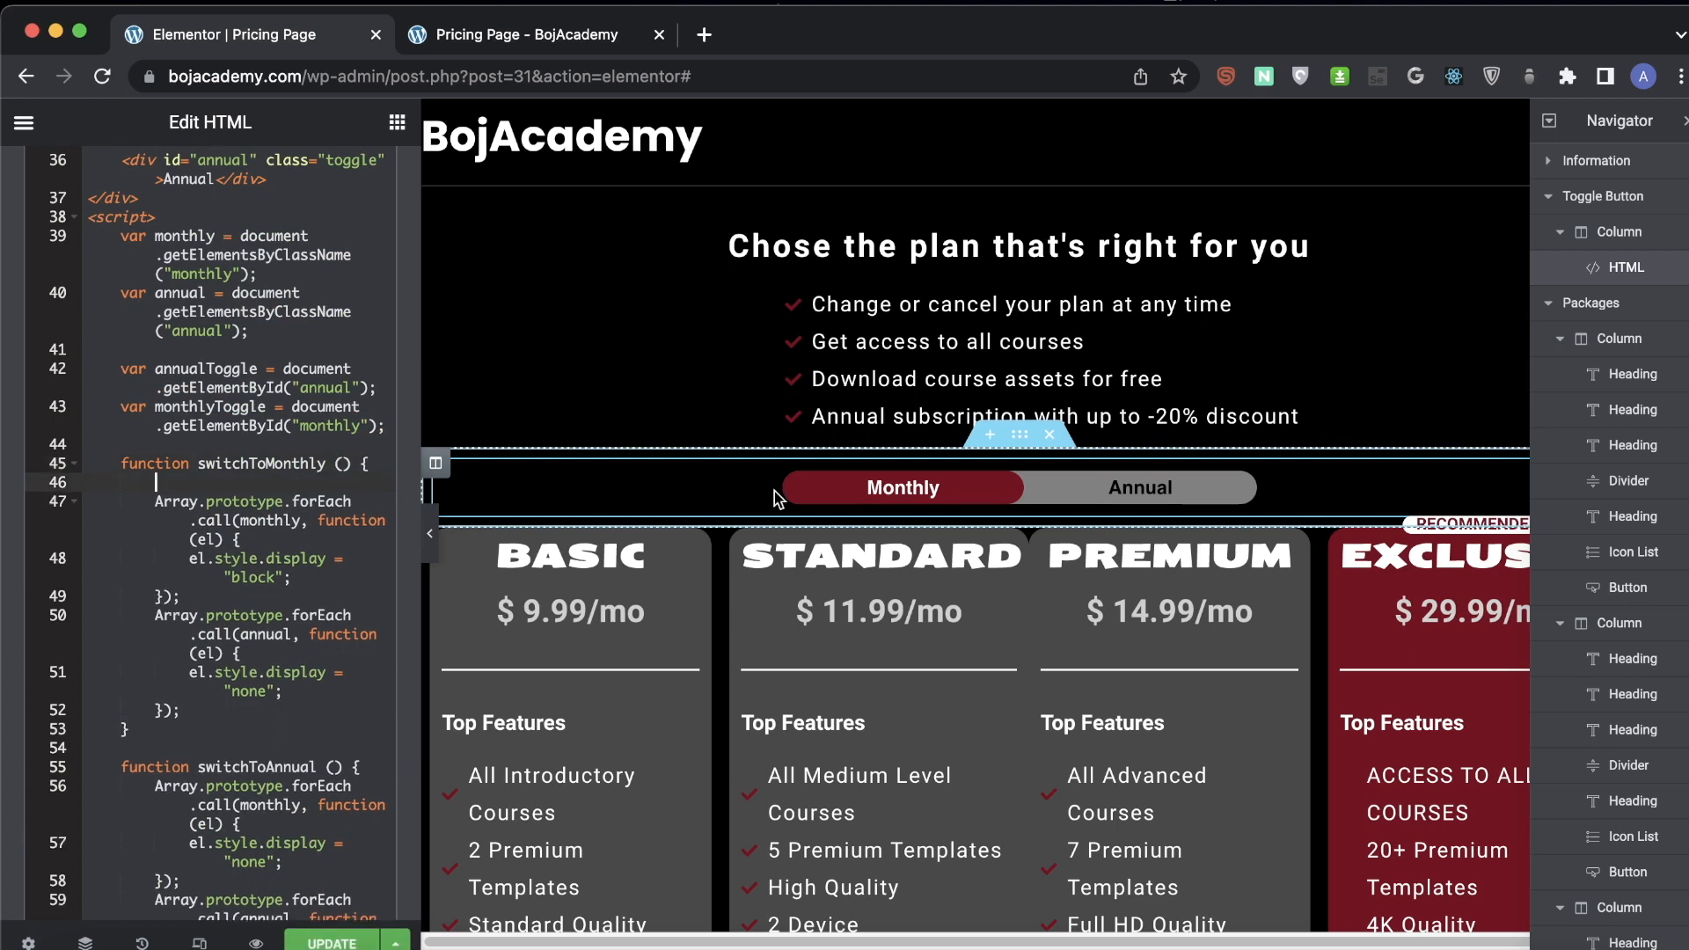
pyautogui.write('monthlyToggle.cla')
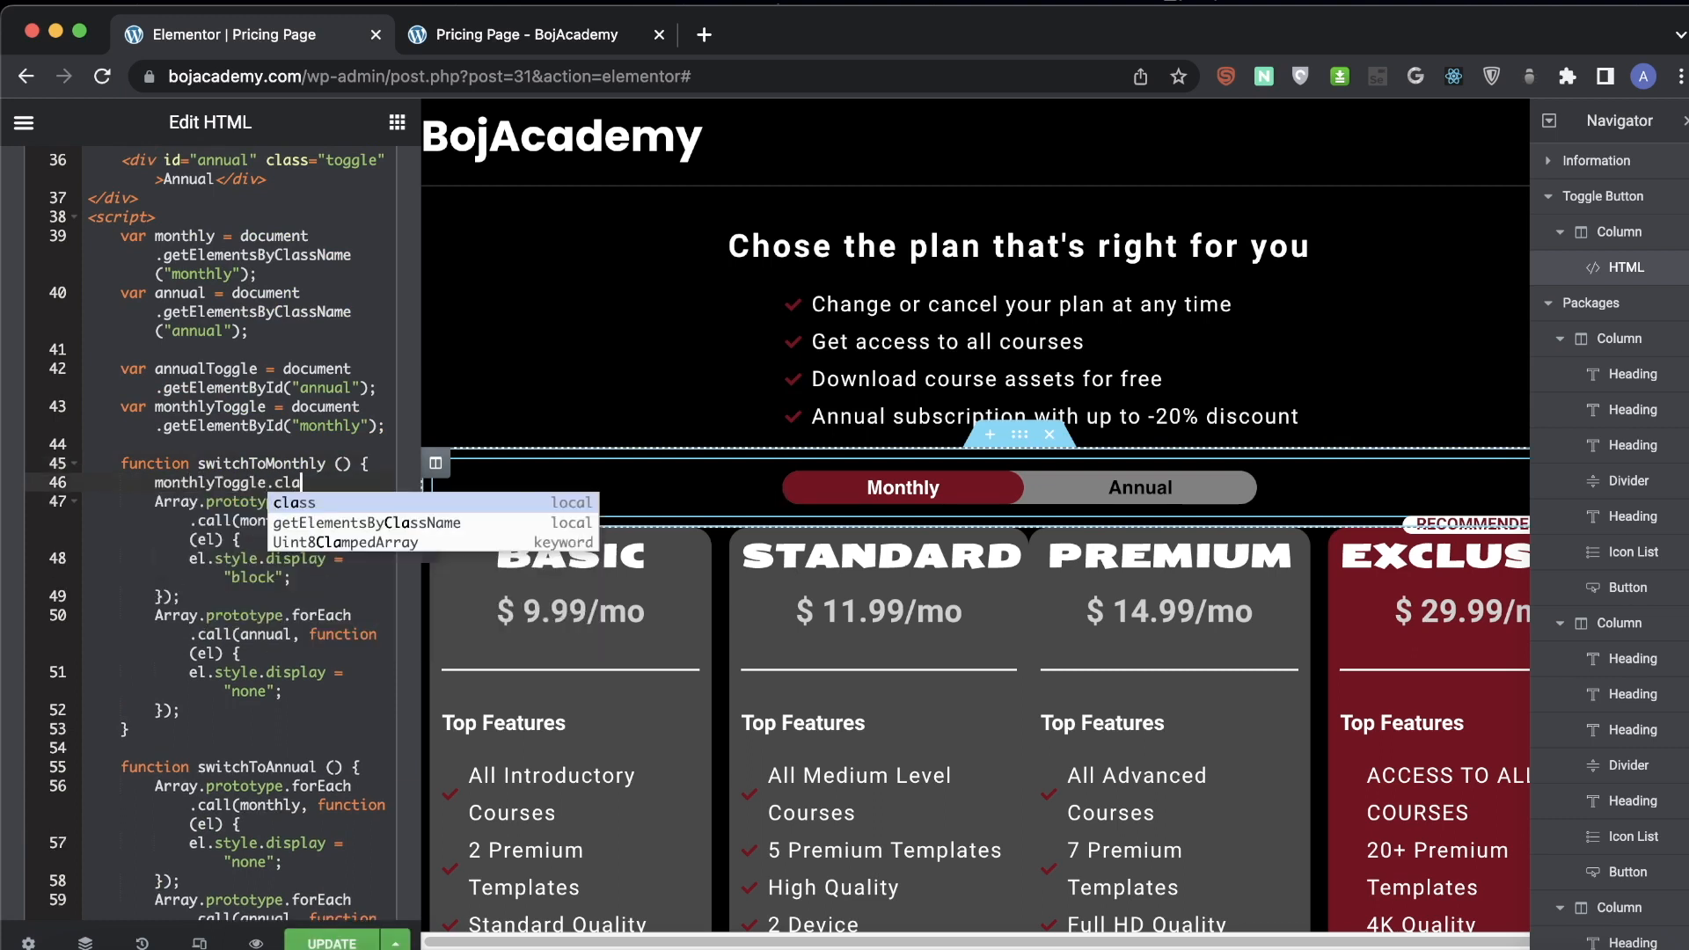
pyautogui.write('ssList.re')
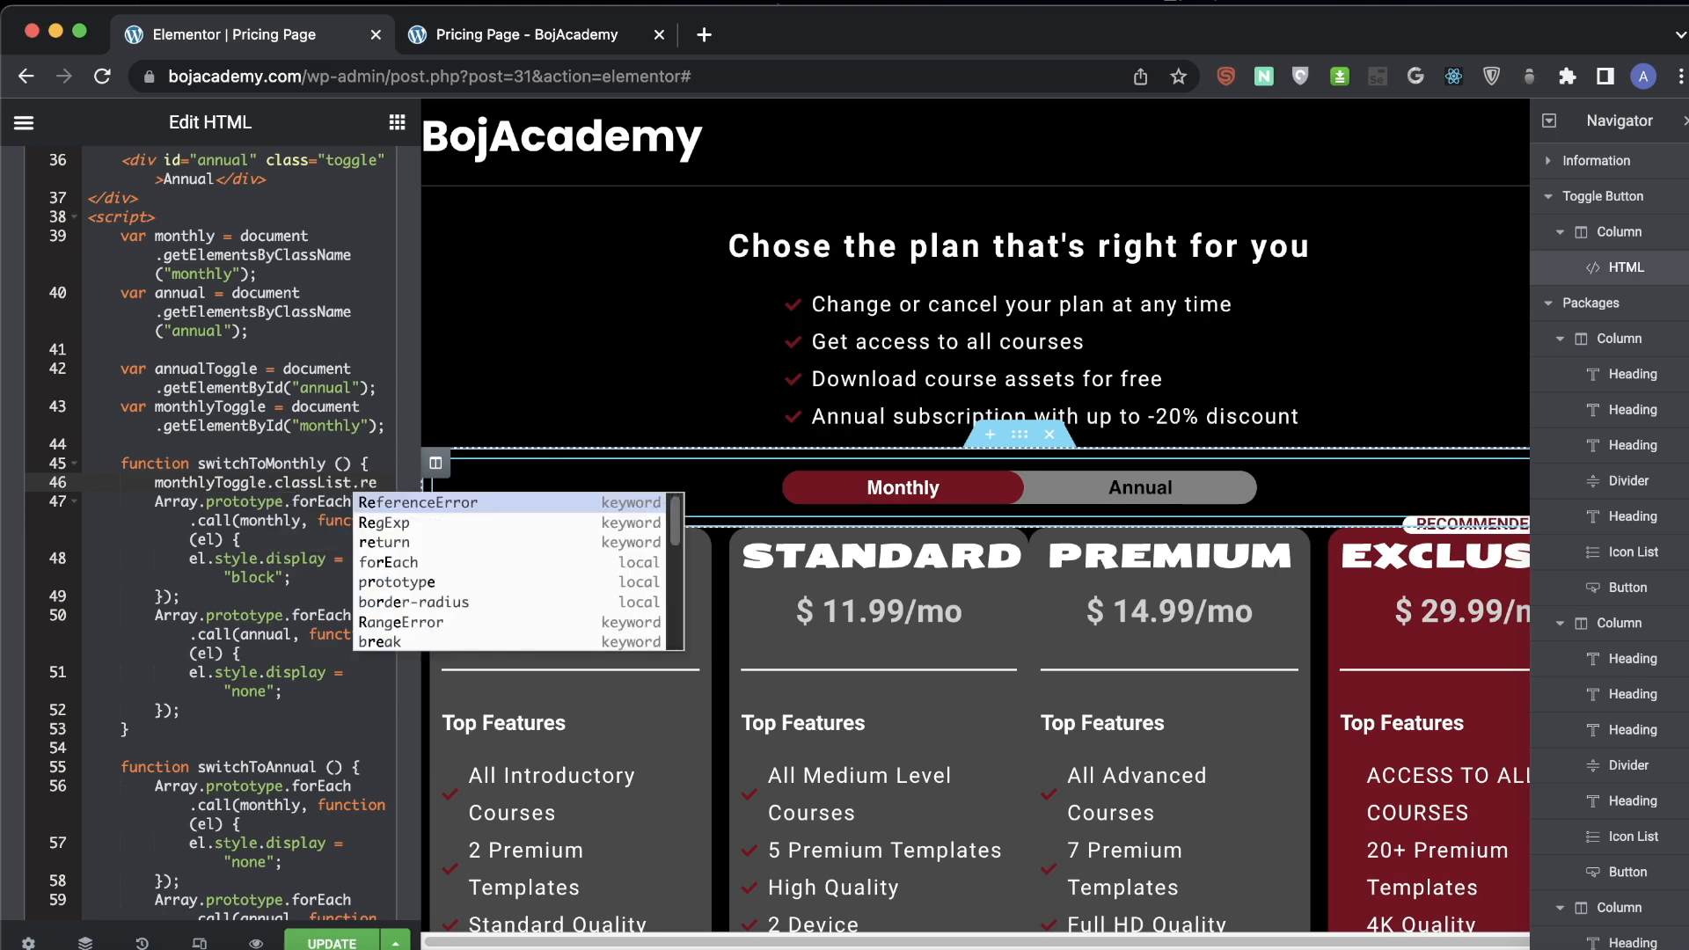
pyautogui.write('move("toggle')
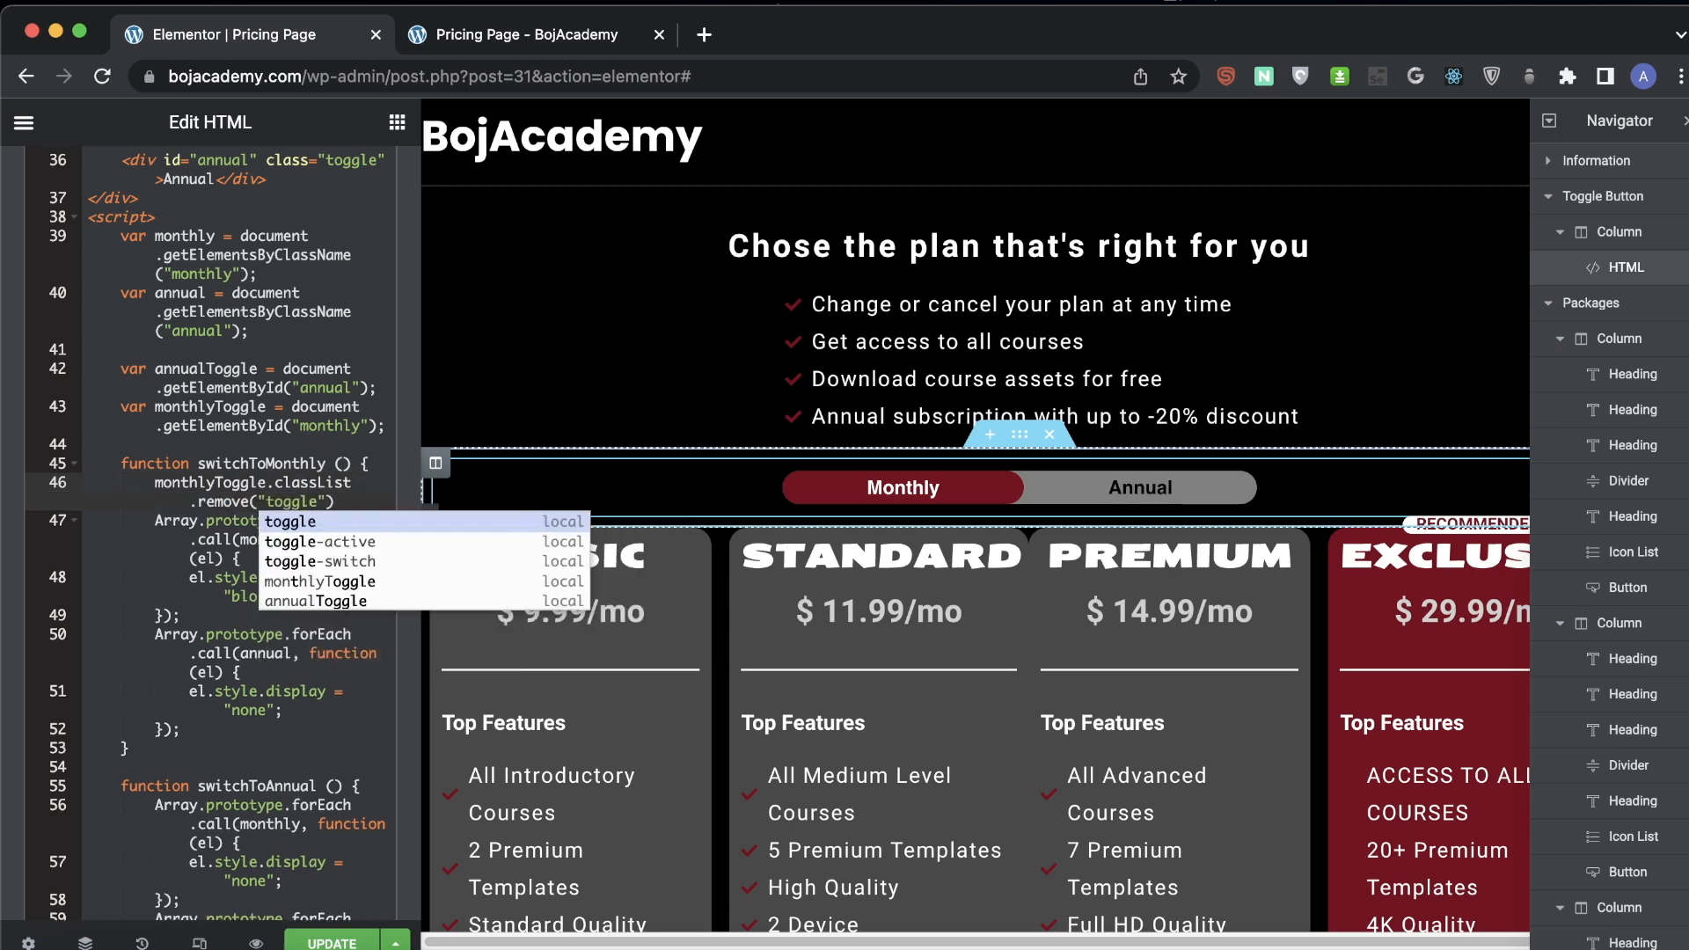
pyautogui.write('-active')
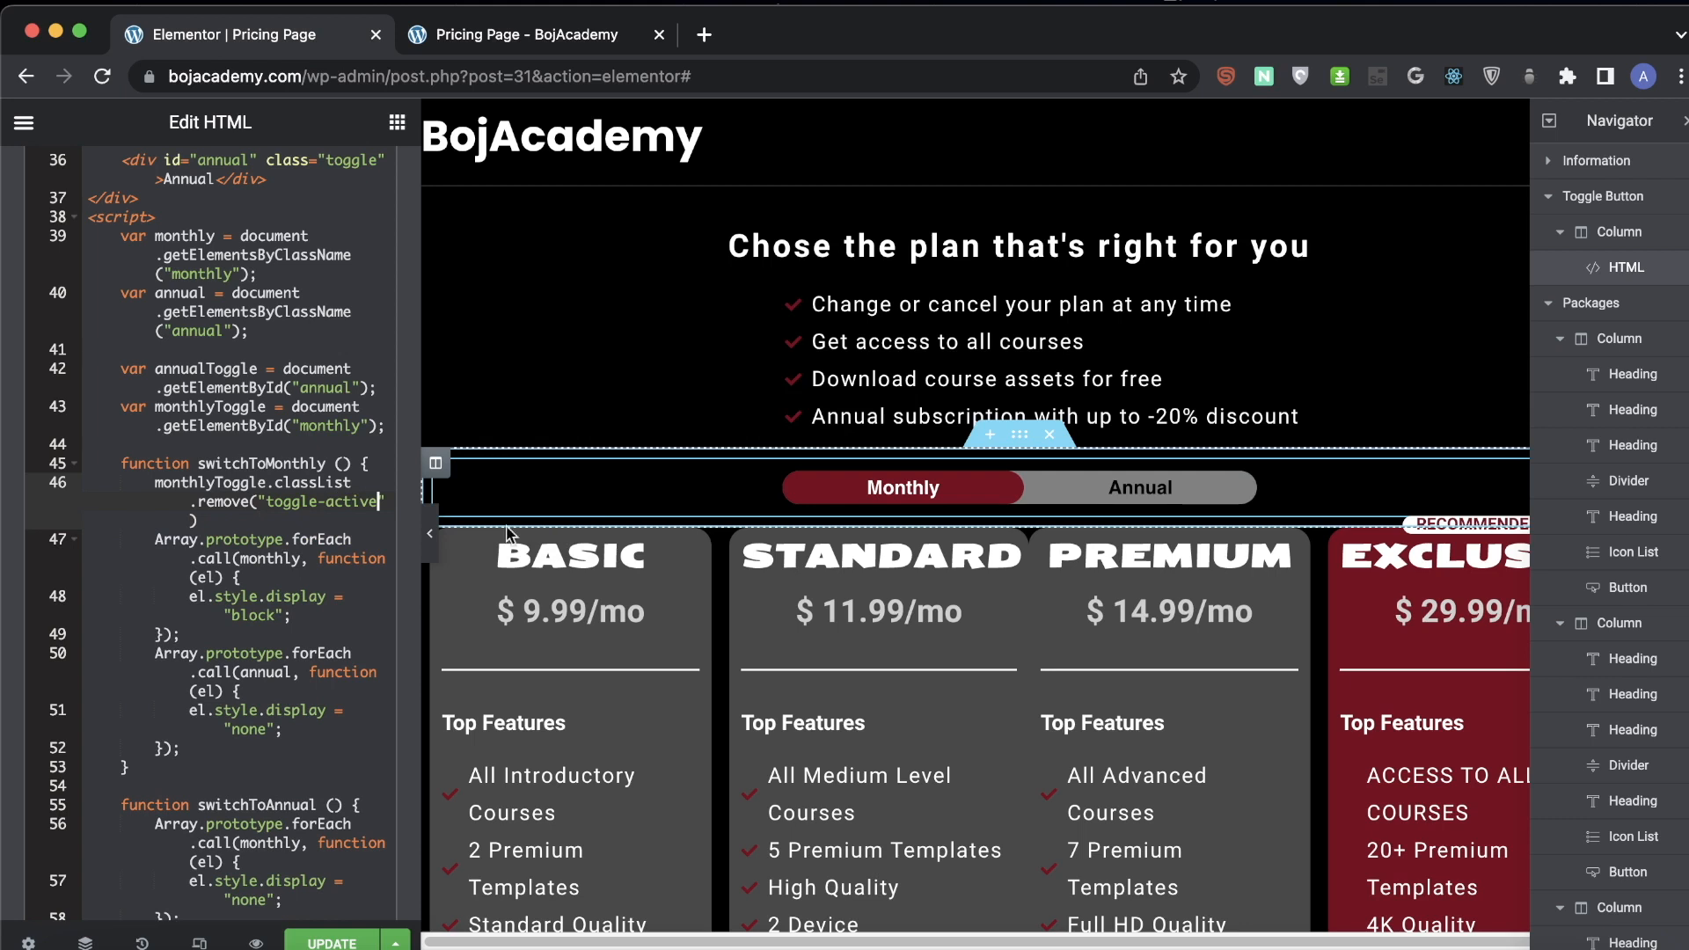
pyautogui.doubleClick(236, 499)
pyautogui.write('add')
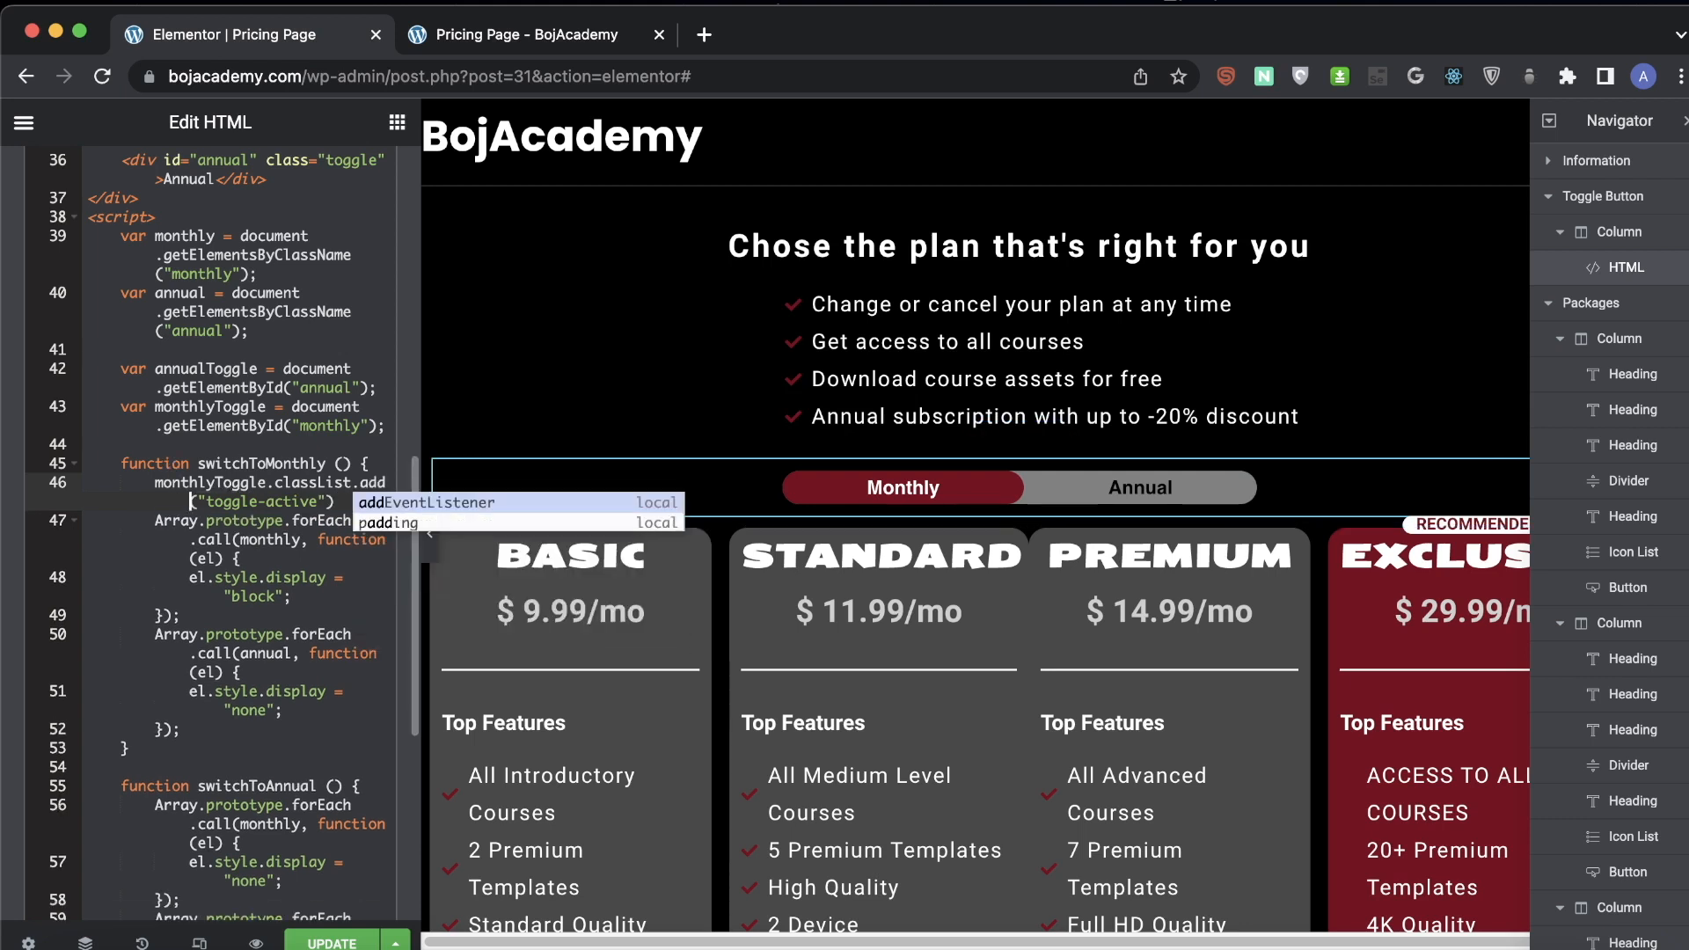
pyautogui.moveTo(220, 492); pyautogui.dragTo(229, 498)
pyautogui.click(373, 504)
pyautogui.write(';')
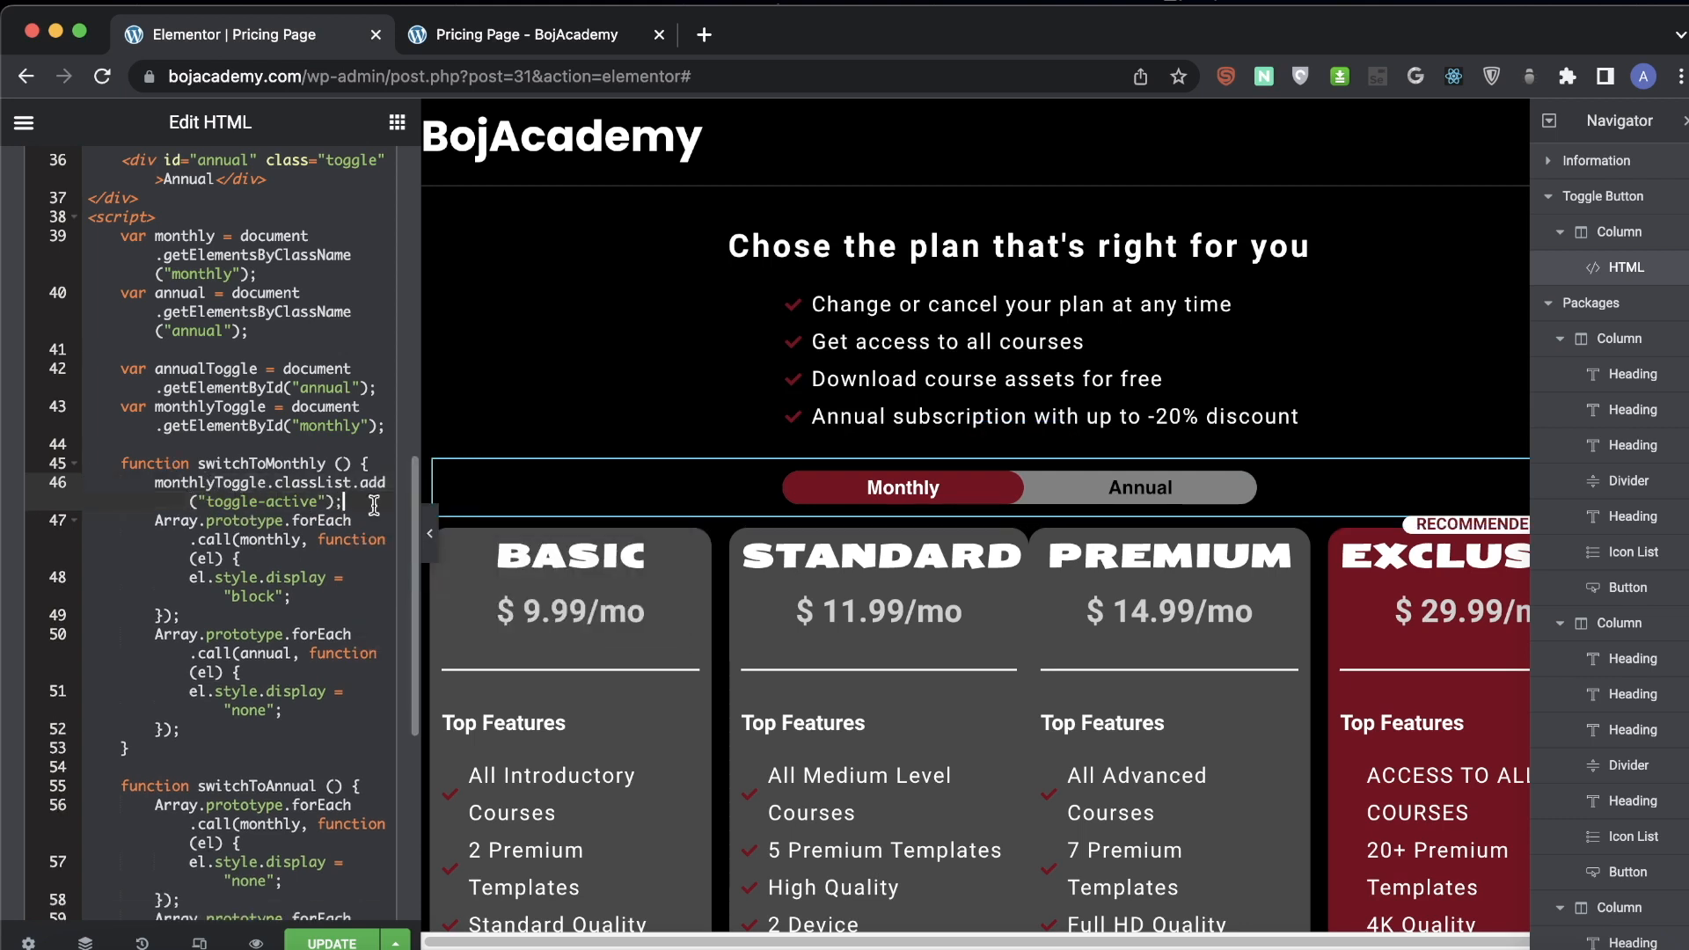
# - Add annualToggle.classList.remove("toggle-active"); as the second line of switchToMonthly
pyautogui.press('Return')
pyautogui.write('monthlyToggle.classList.add("toggle-active");')
pyautogui.doubleClick(217, 520)
pyautogui.write('annualToggle')
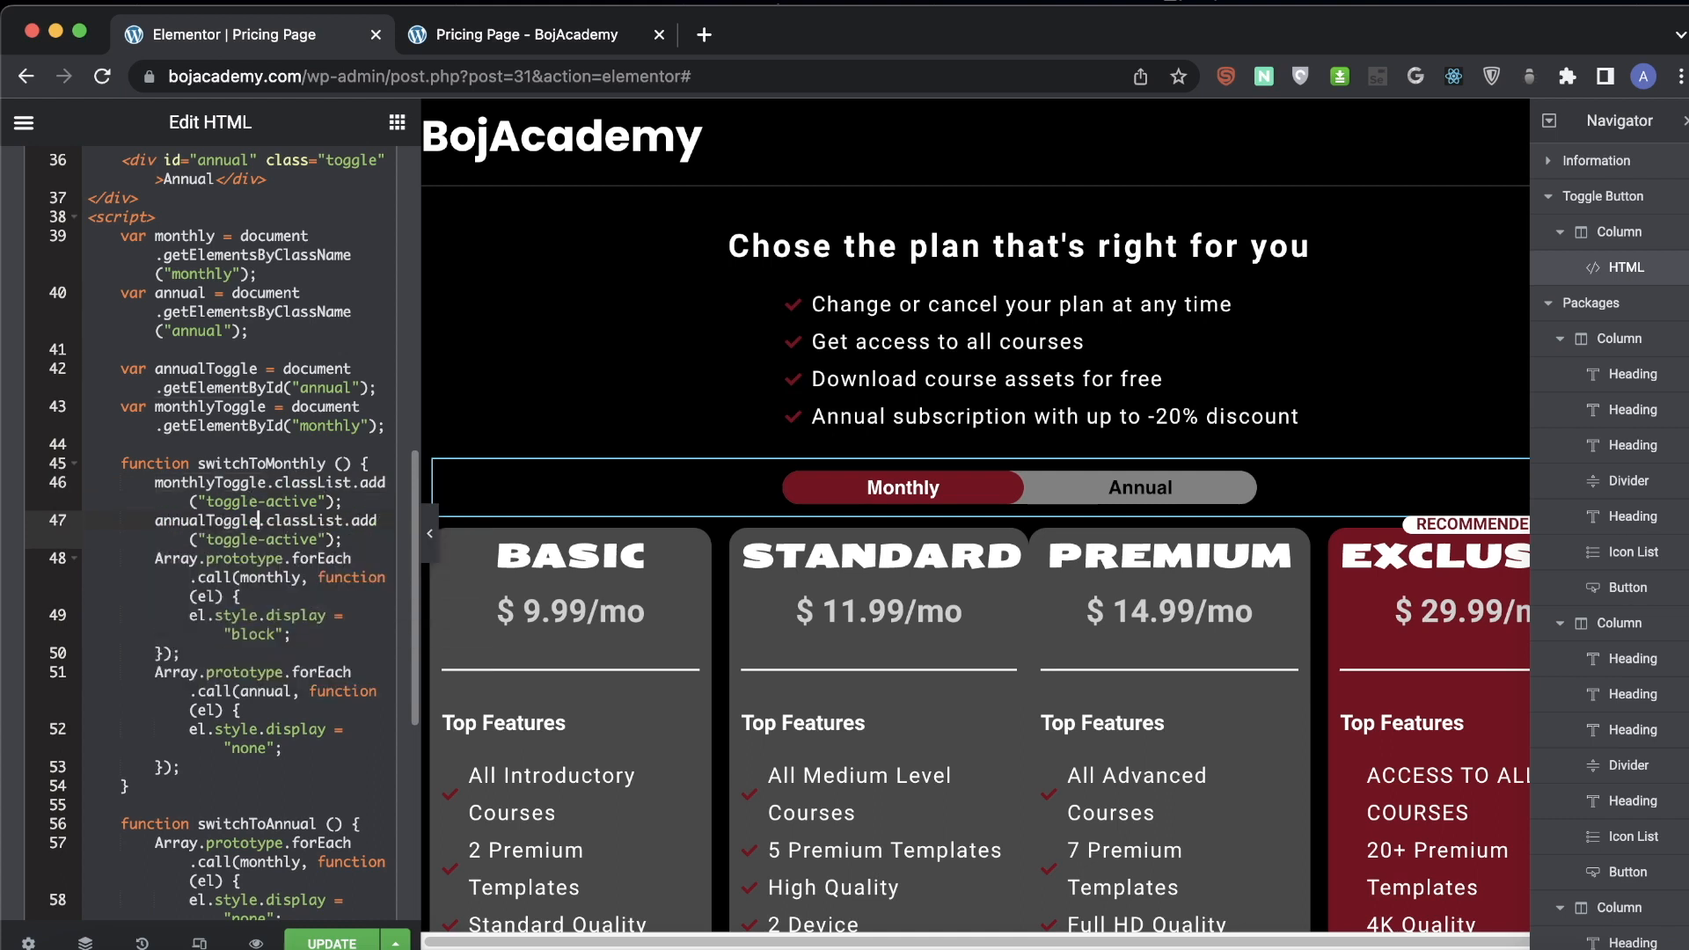
# - Copy the two classList lines from switchToMonthly to the beginning of the switchToAnnual function
pyautogui.moveTo(222, 560); pyautogui.dragTo(158, 485)
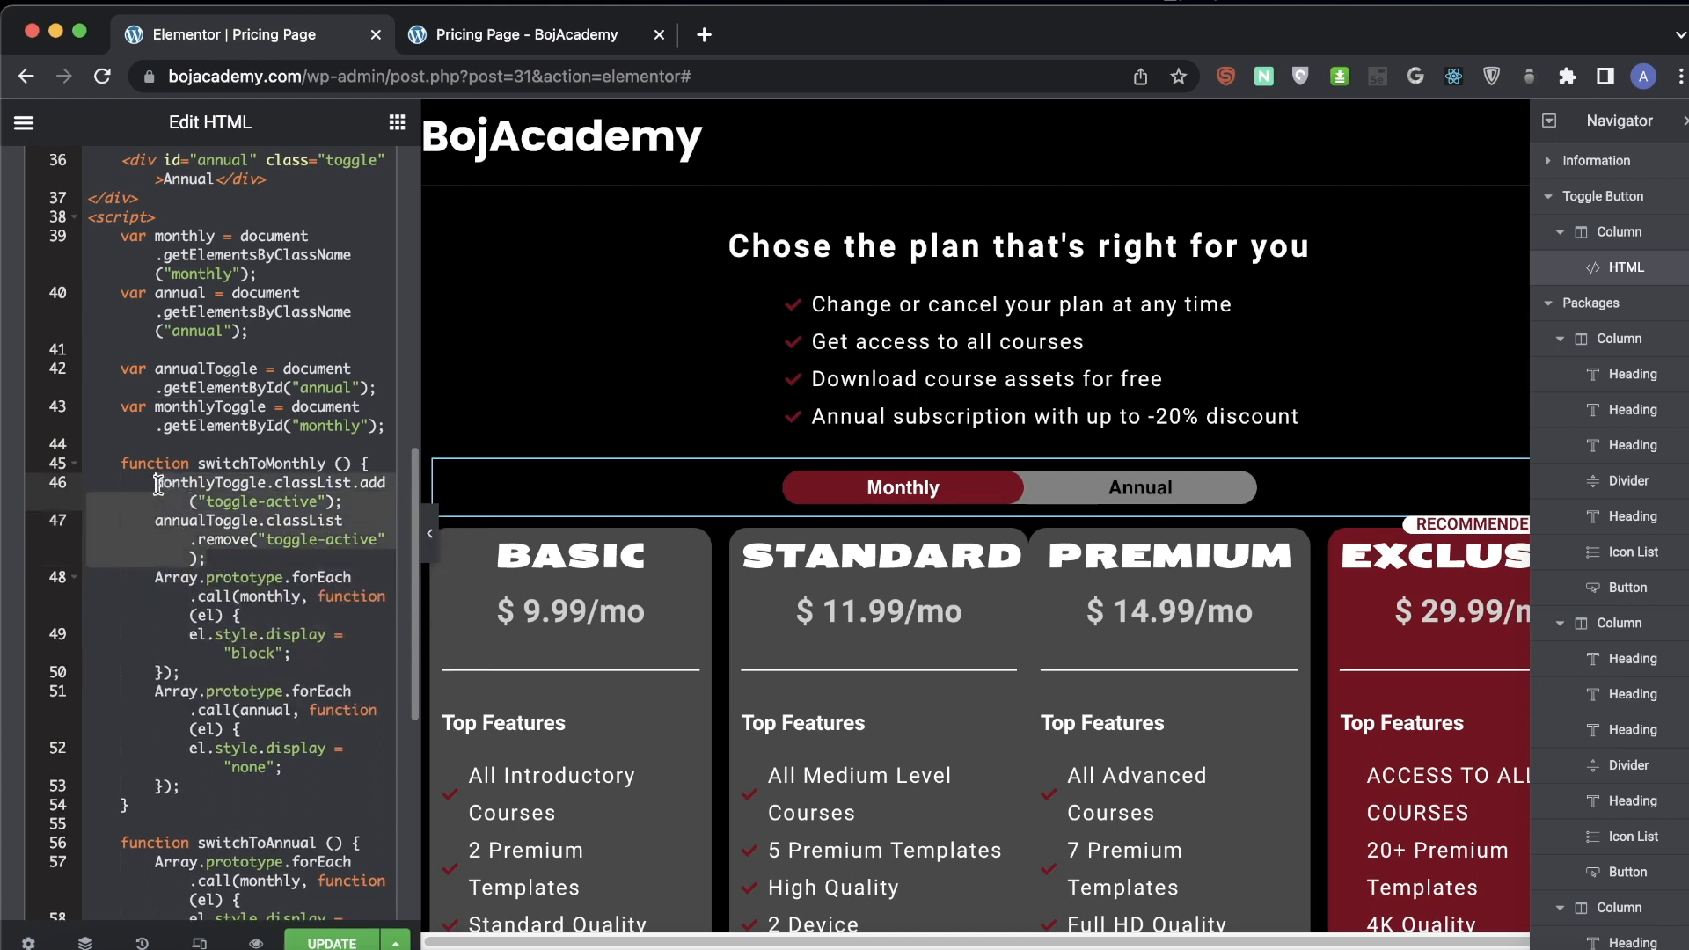
pyautogui.hotkey('ctrl', 'c')
pyautogui.scroll(-5, 321, 560)
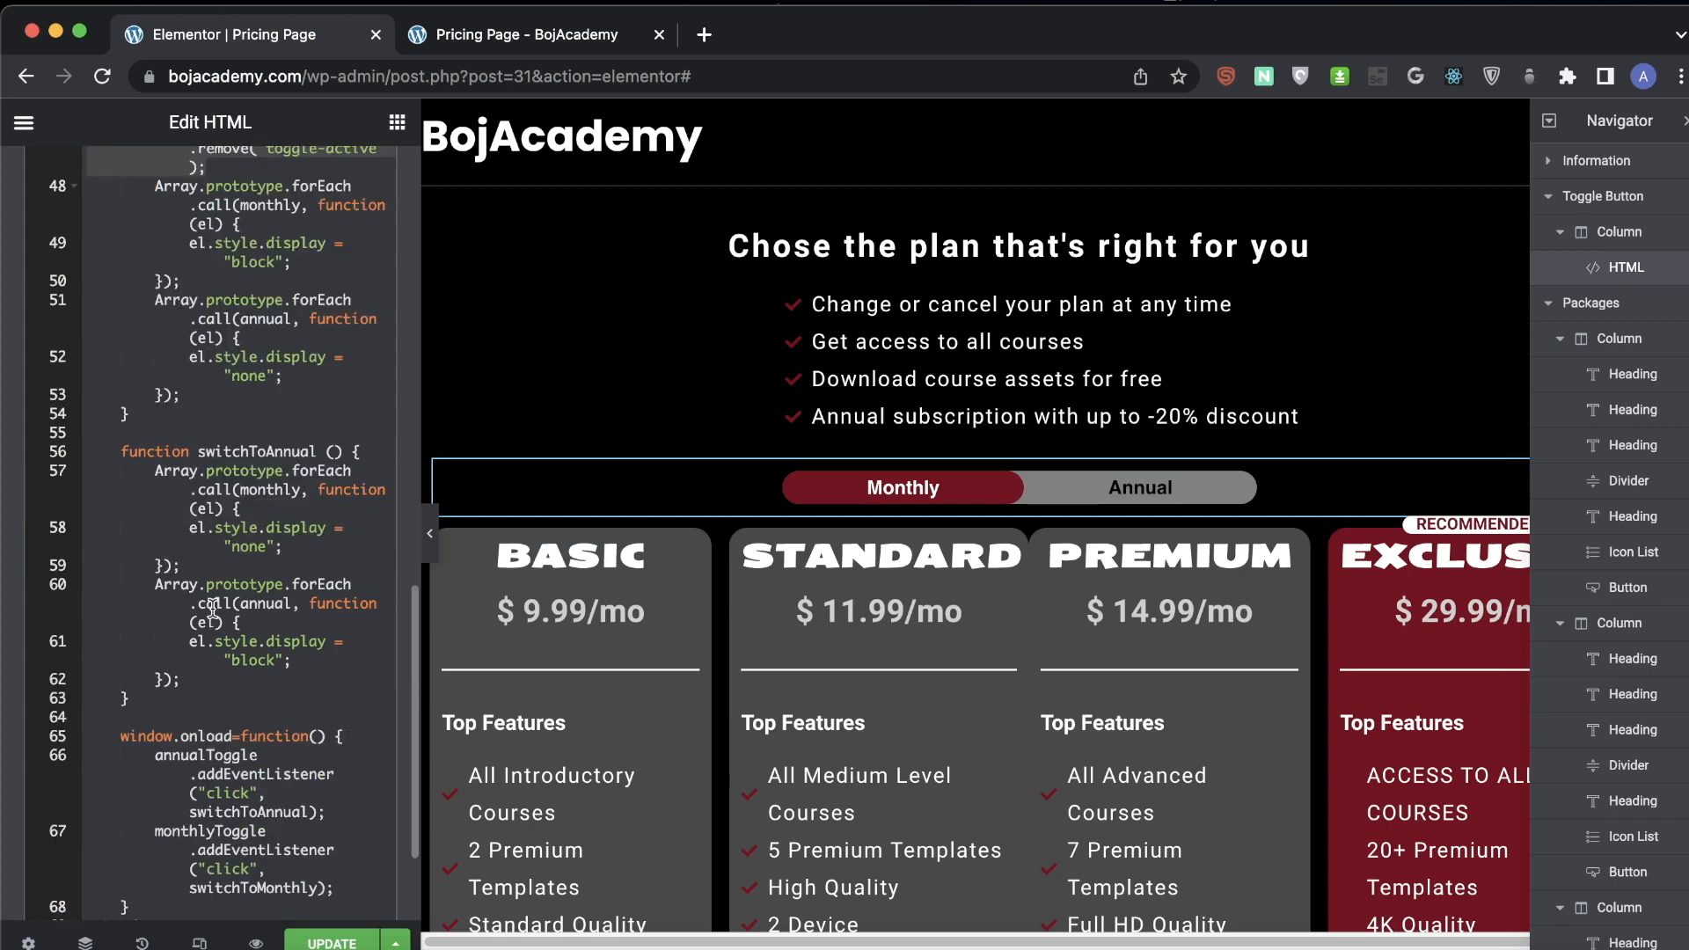
pyautogui.click(362, 363)
pyautogui.press('Return')
pyautogui.hotkey('ctrl', 'v')
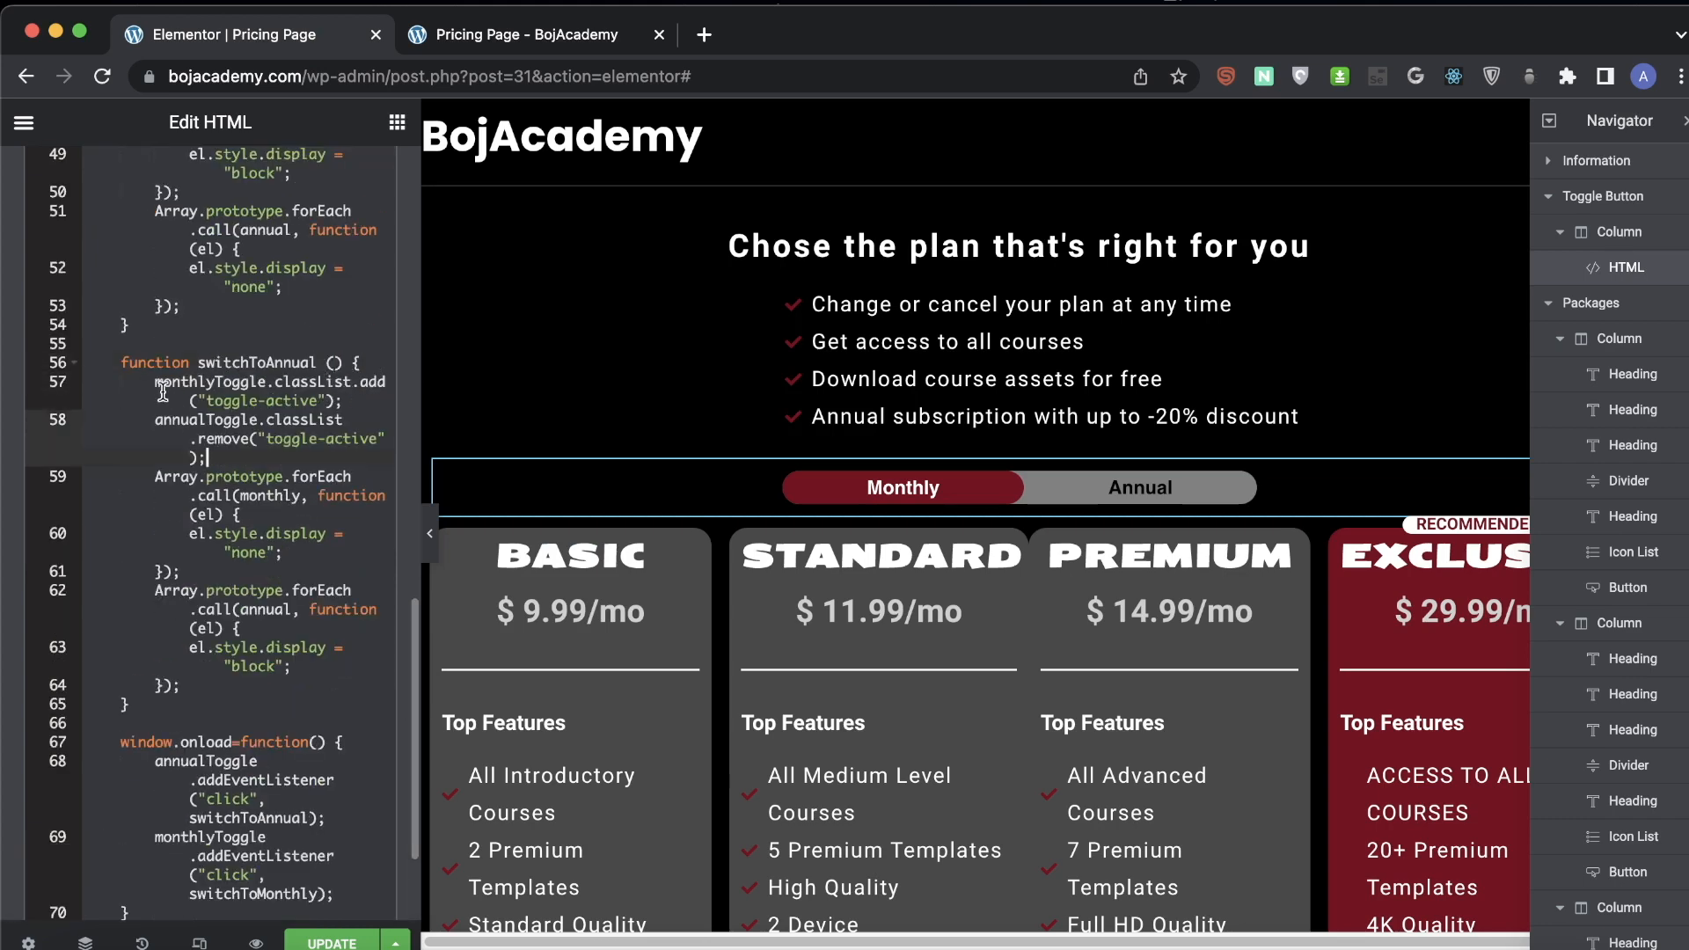
# - In switchToAnnual, make the classList.add line use annualToggle and the classList.remove line use monthlyToggle
pyautogui.doubleClick(201, 382)
pyautogui.write('annu')
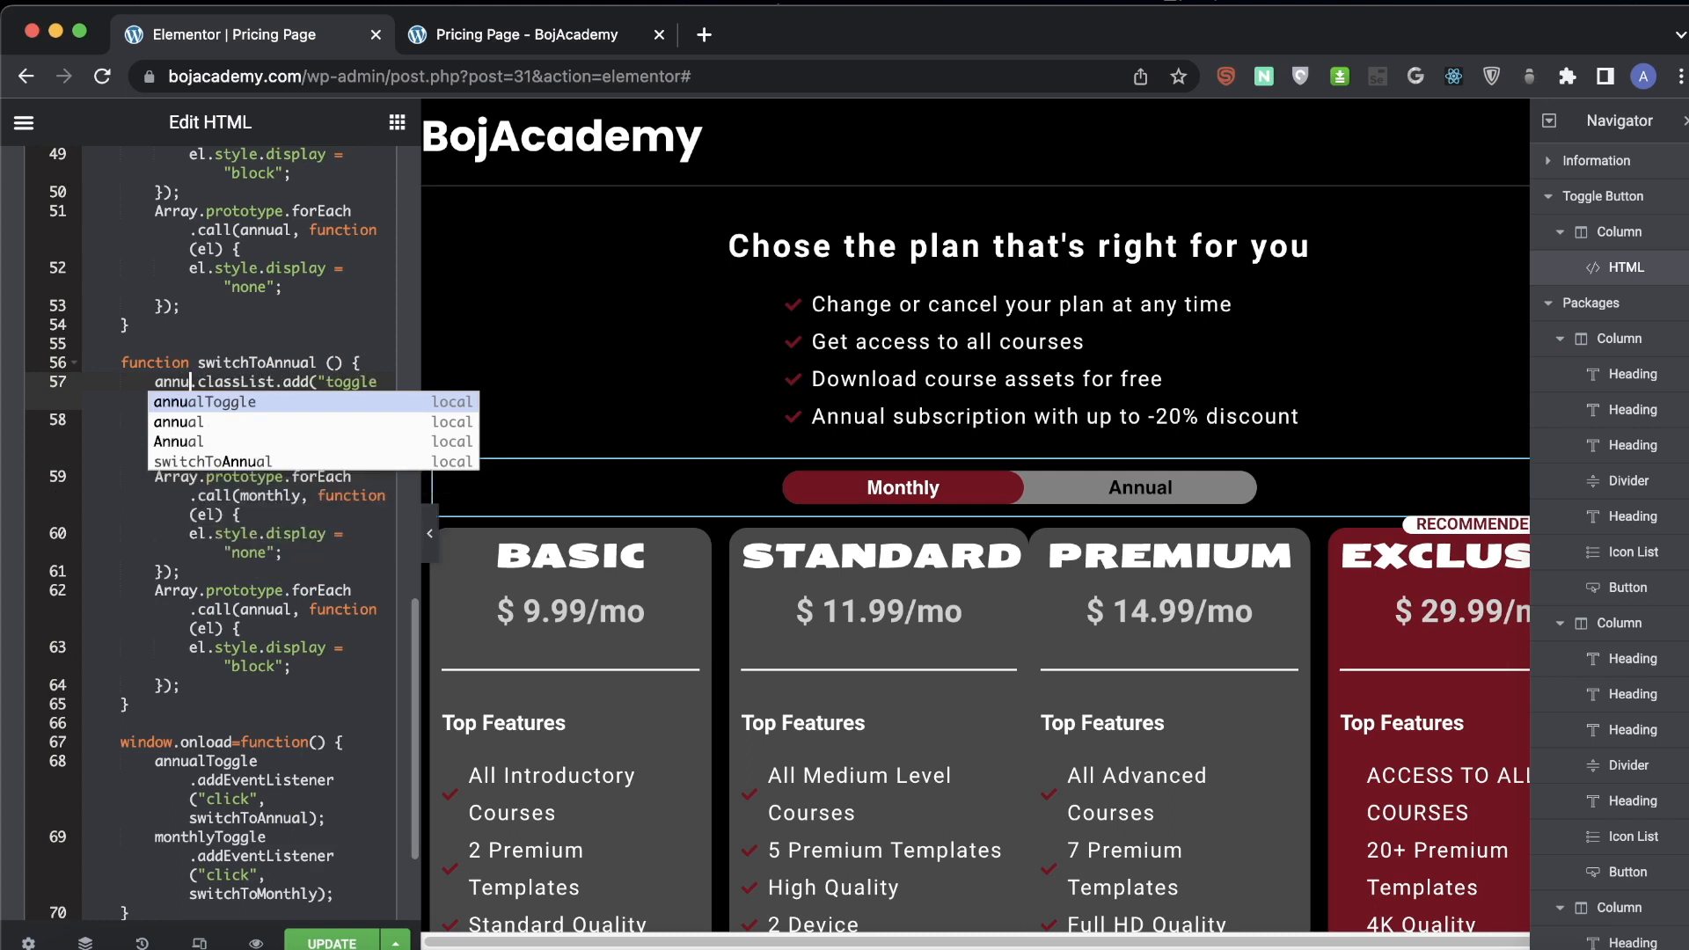
pyautogui.press('Return')
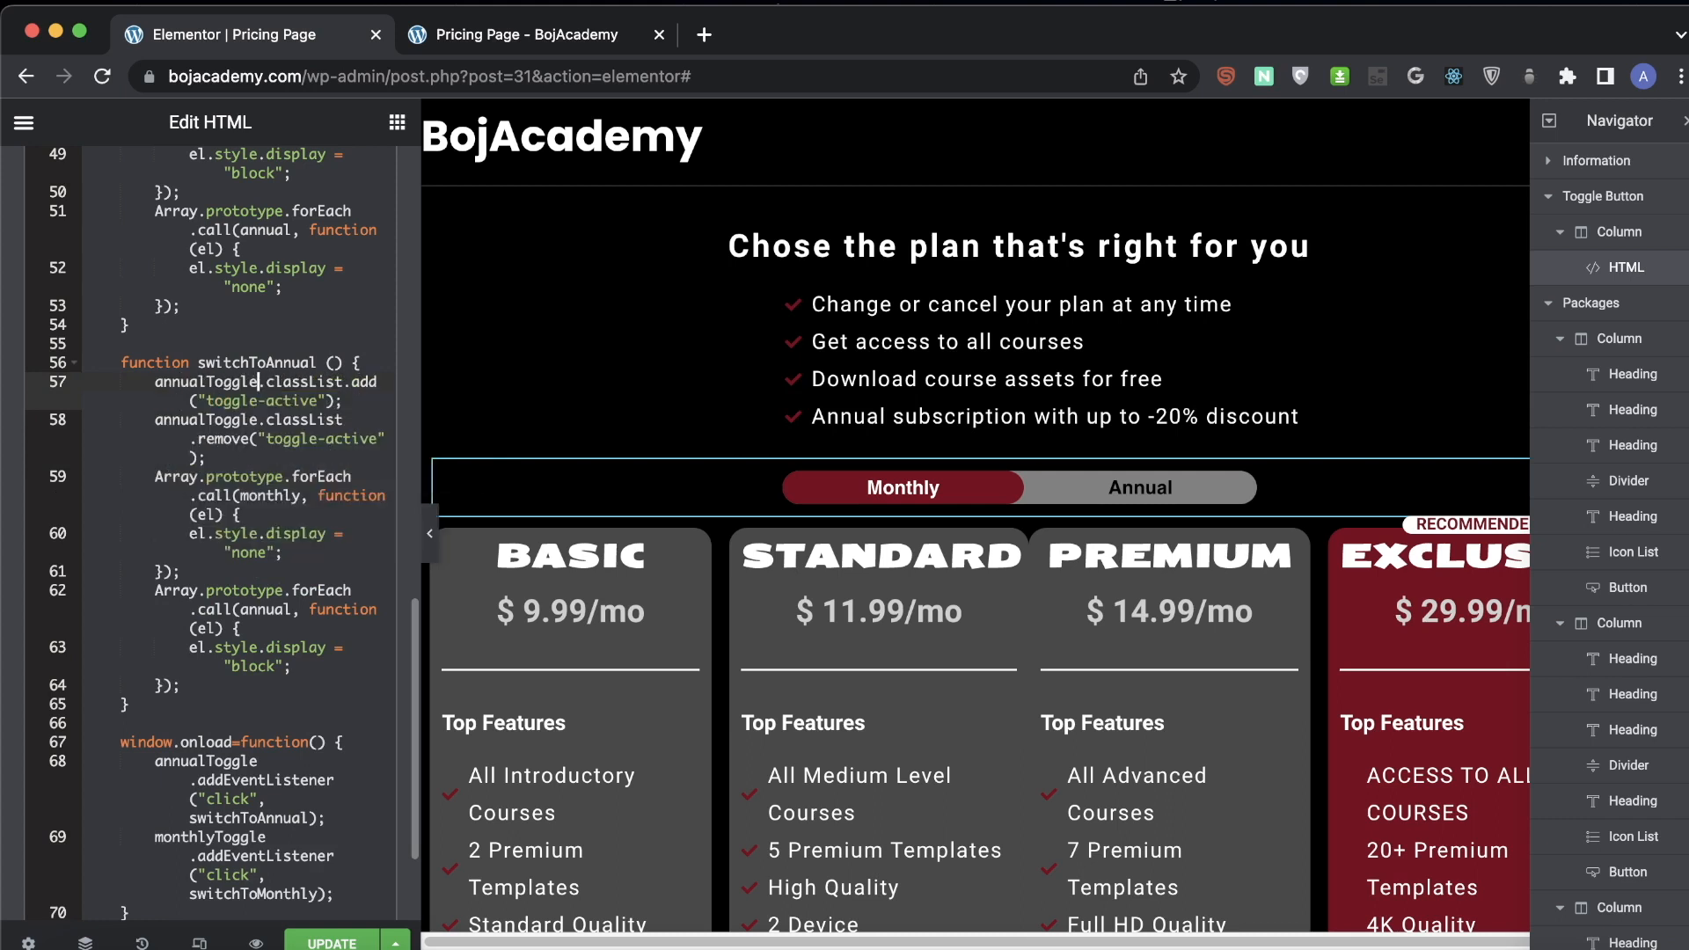
pyautogui.press('Down')
pyautogui.press('Down')
pyautogui.doubleClick(205, 417)
pyautogui.write('month')
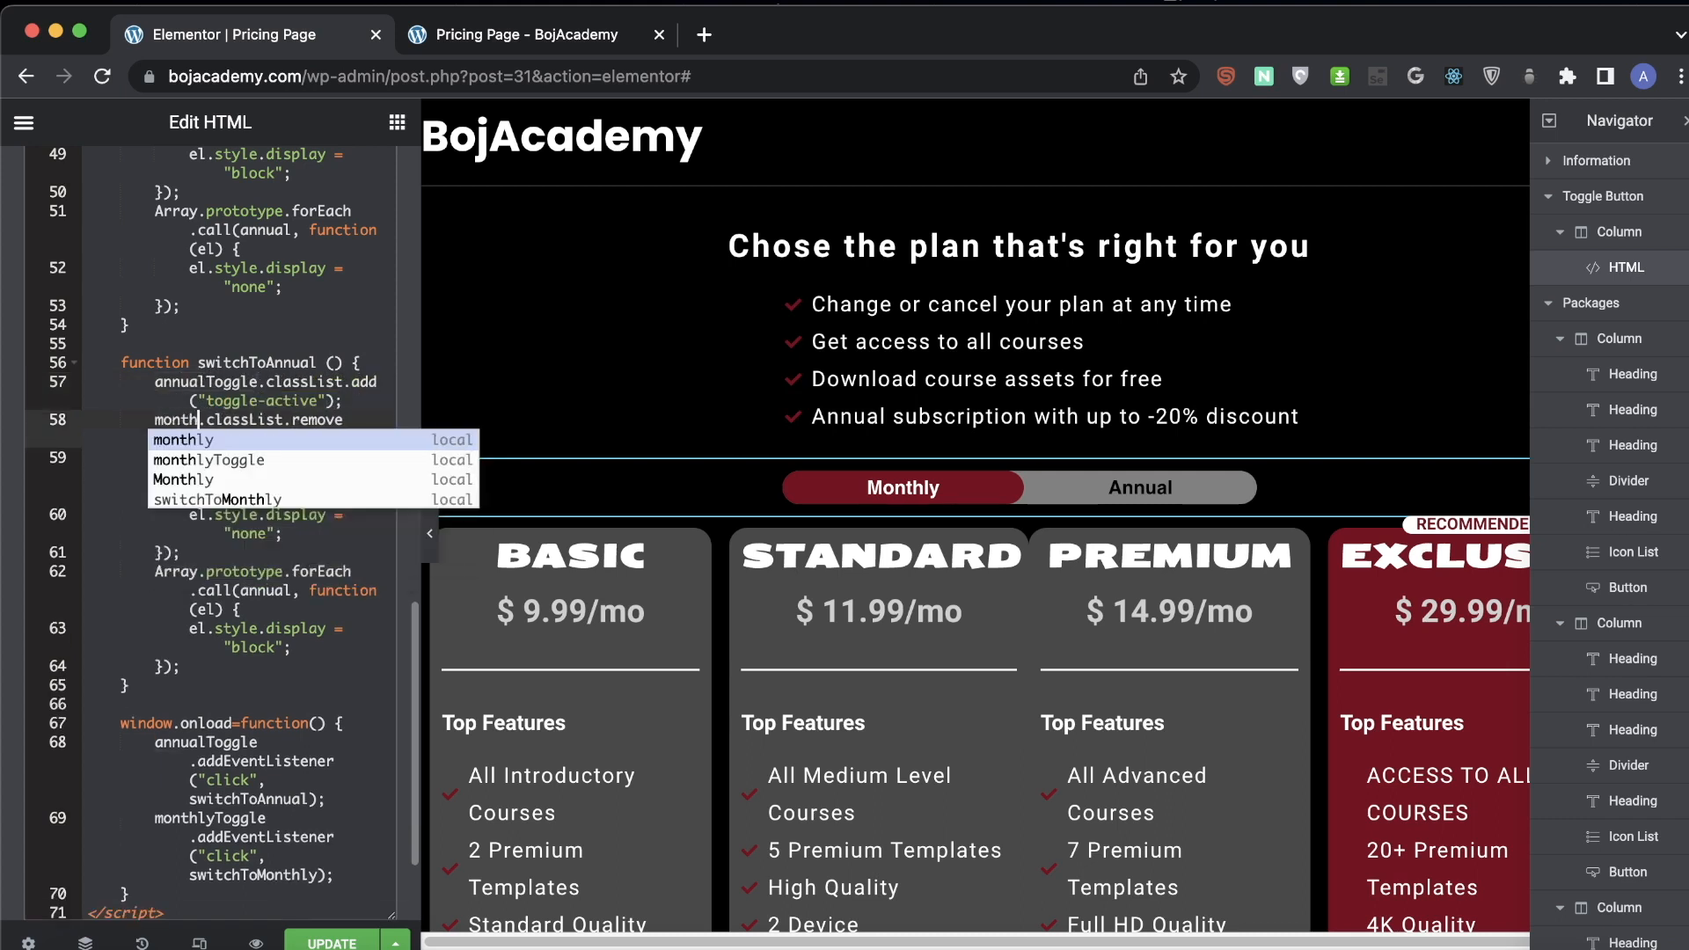
pyautogui.press('Down')
pyautogui.press('Return')
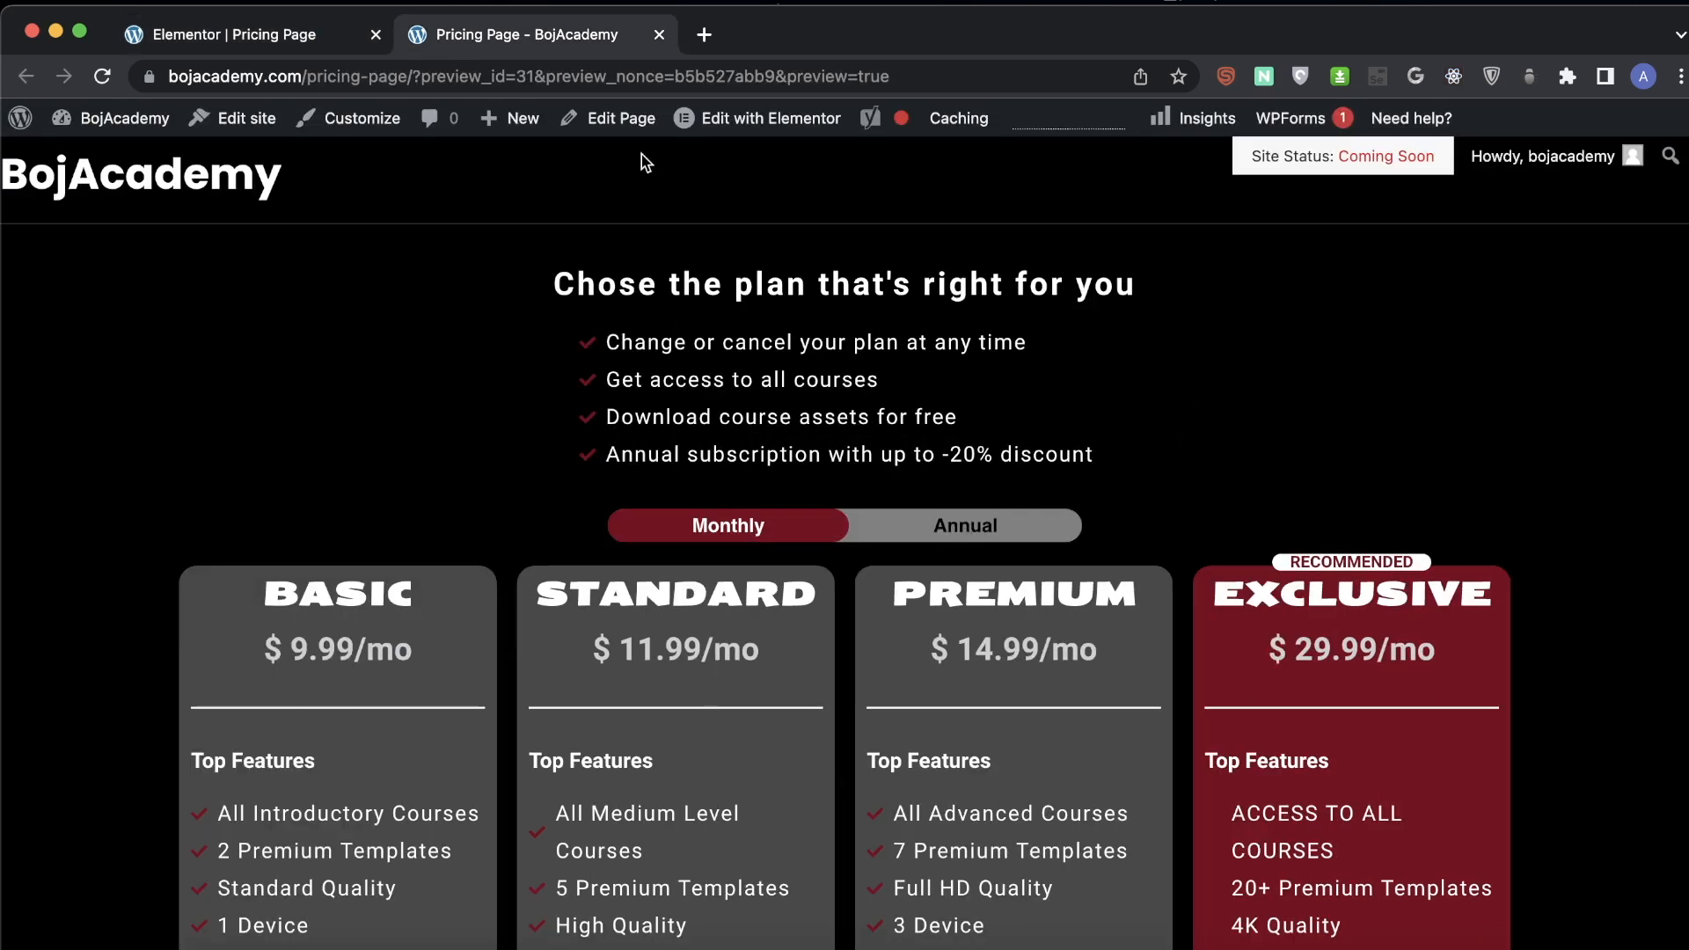
# - Test the Monthly/Annual toggle in the page preview, checking the active highlight and prices, and look over the plan cards
pyautogui.click(977, 534)
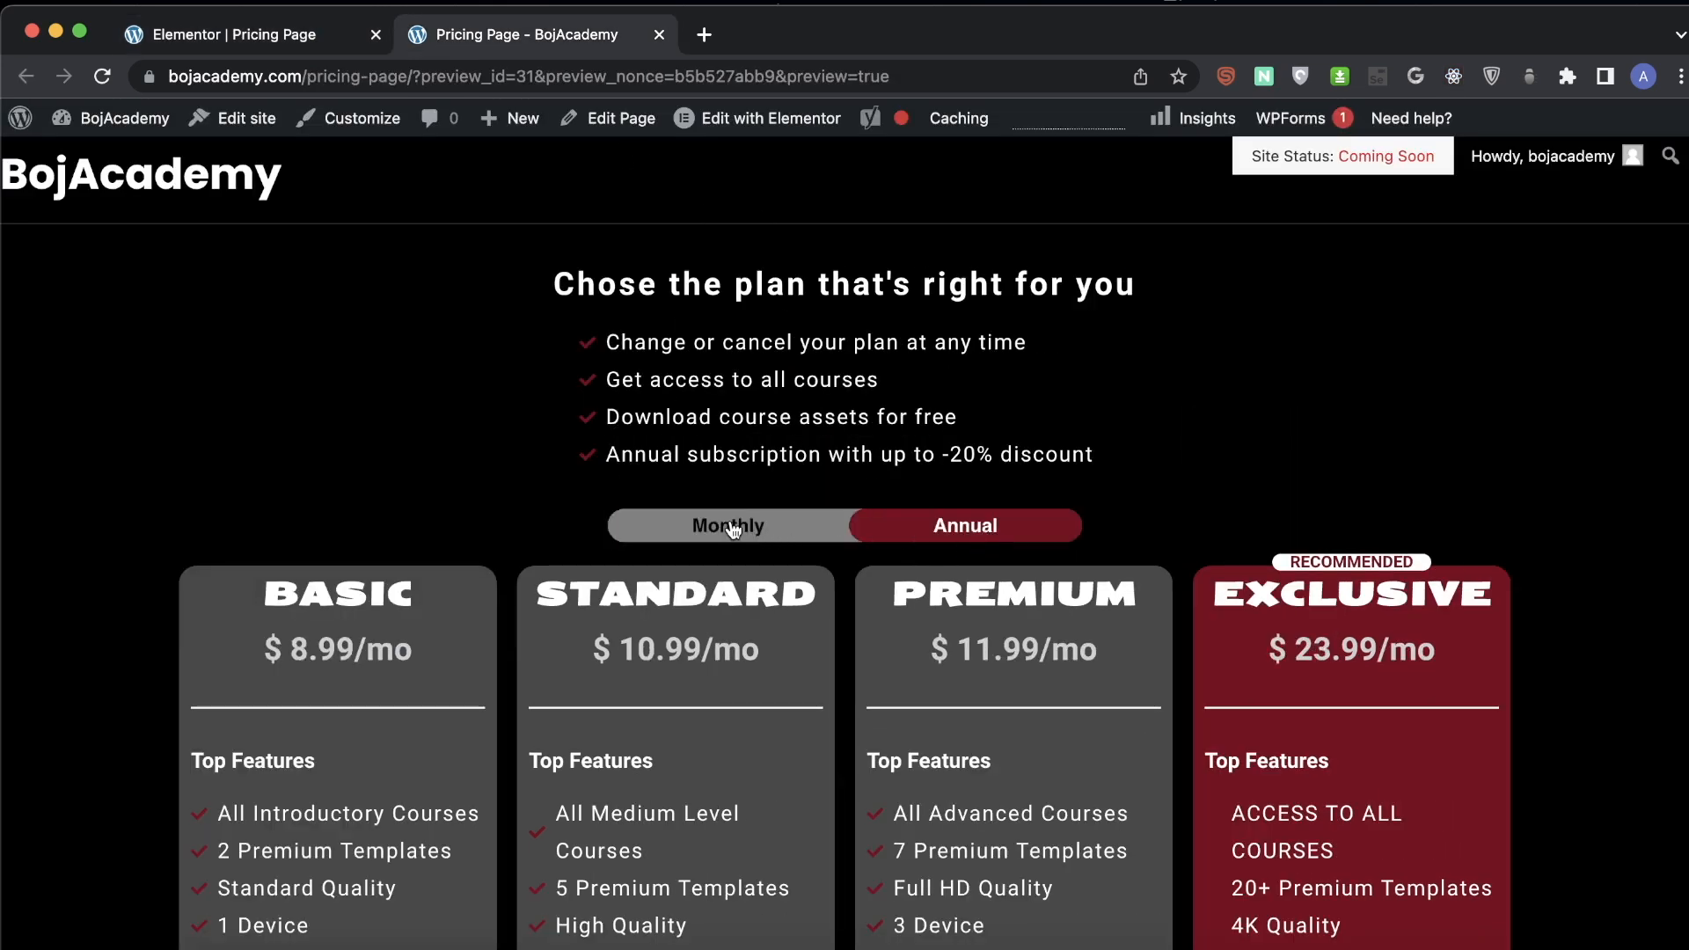
pyautogui.click(748, 535)
pyautogui.click(959, 533)
pyautogui.click(740, 539)
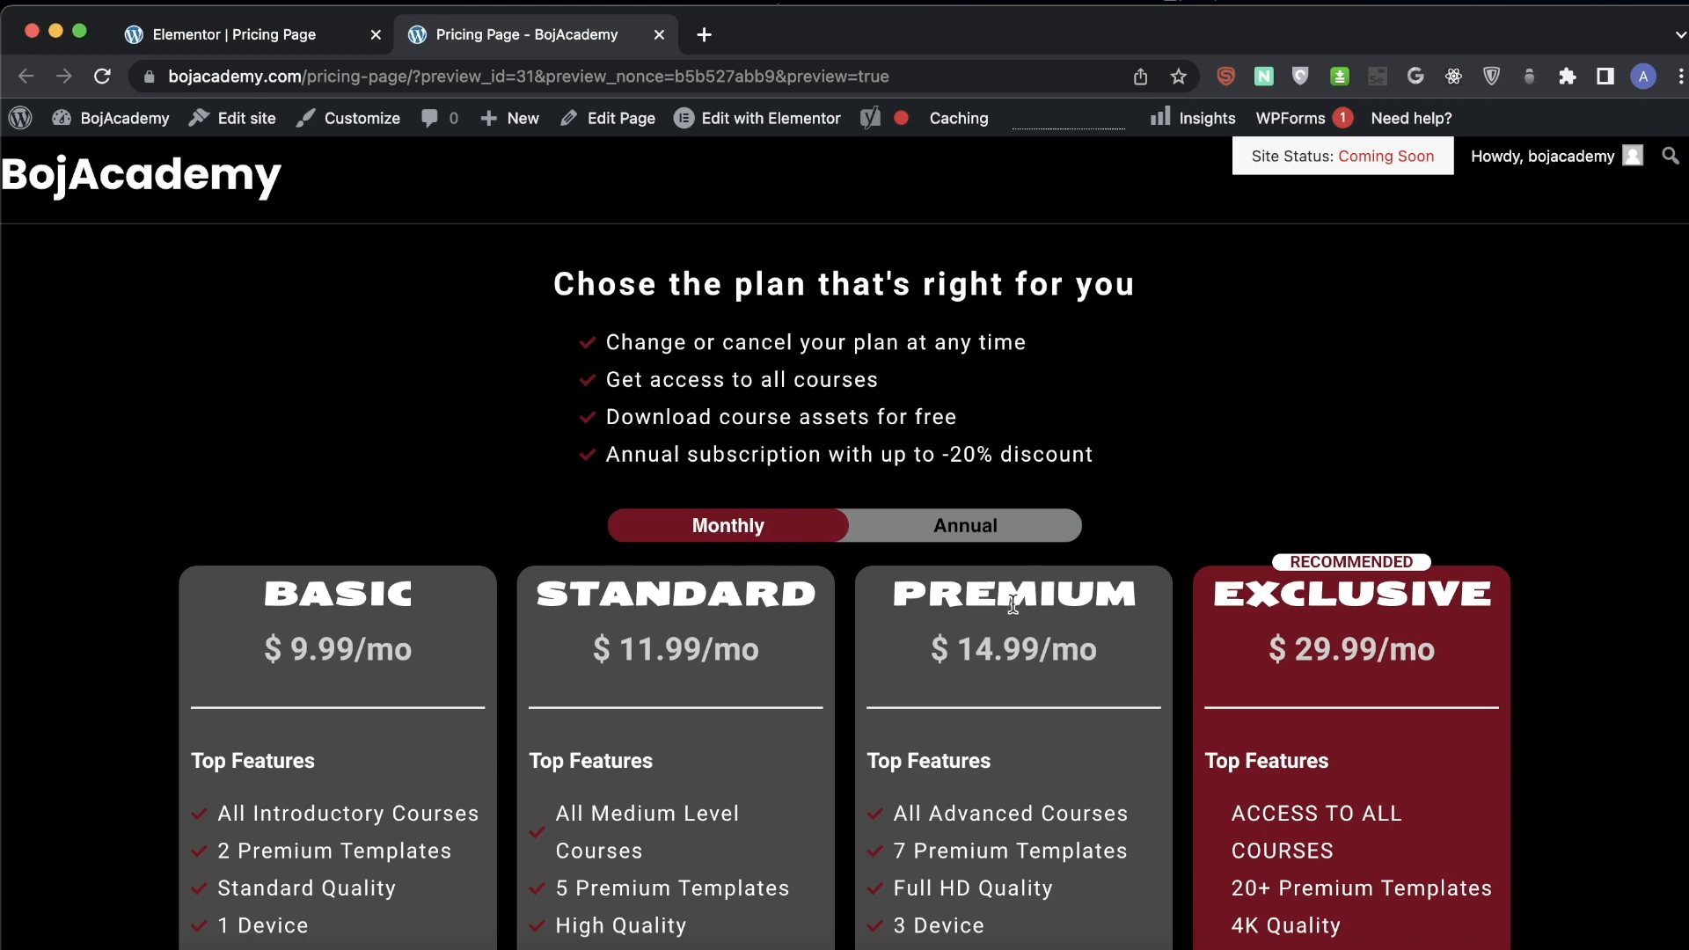
pyautogui.scroll(-2, 1017, 607)
pyautogui.scroll(-1, 1017, 607)
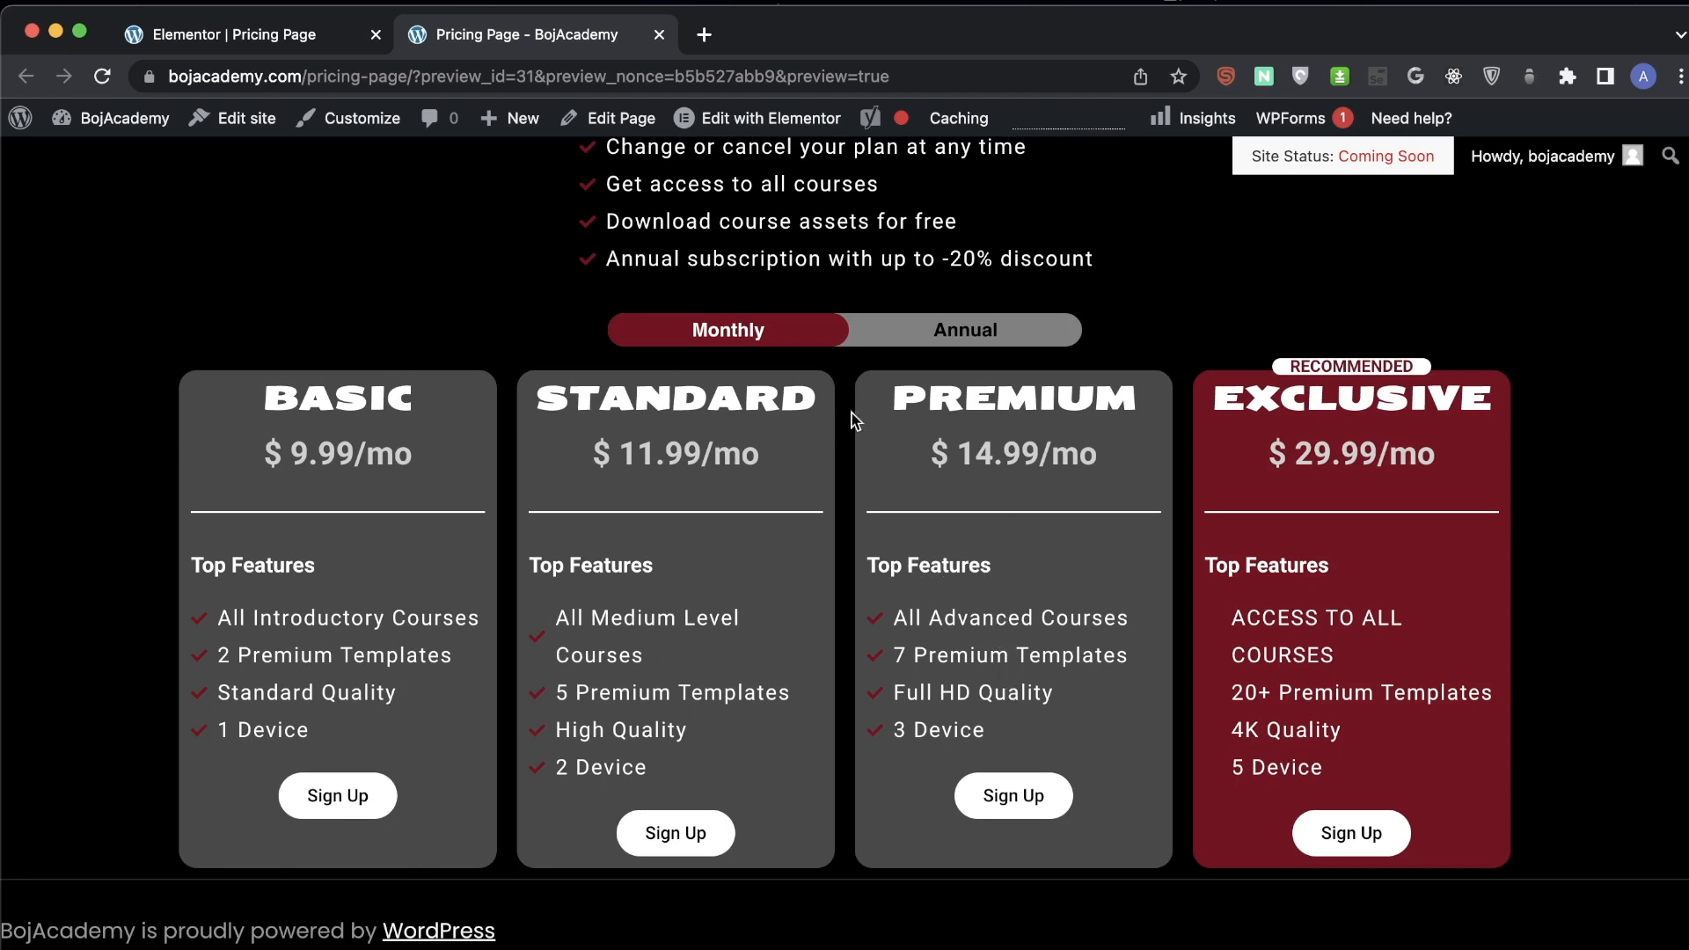
pyautogui.scroll(2, 902, 550)
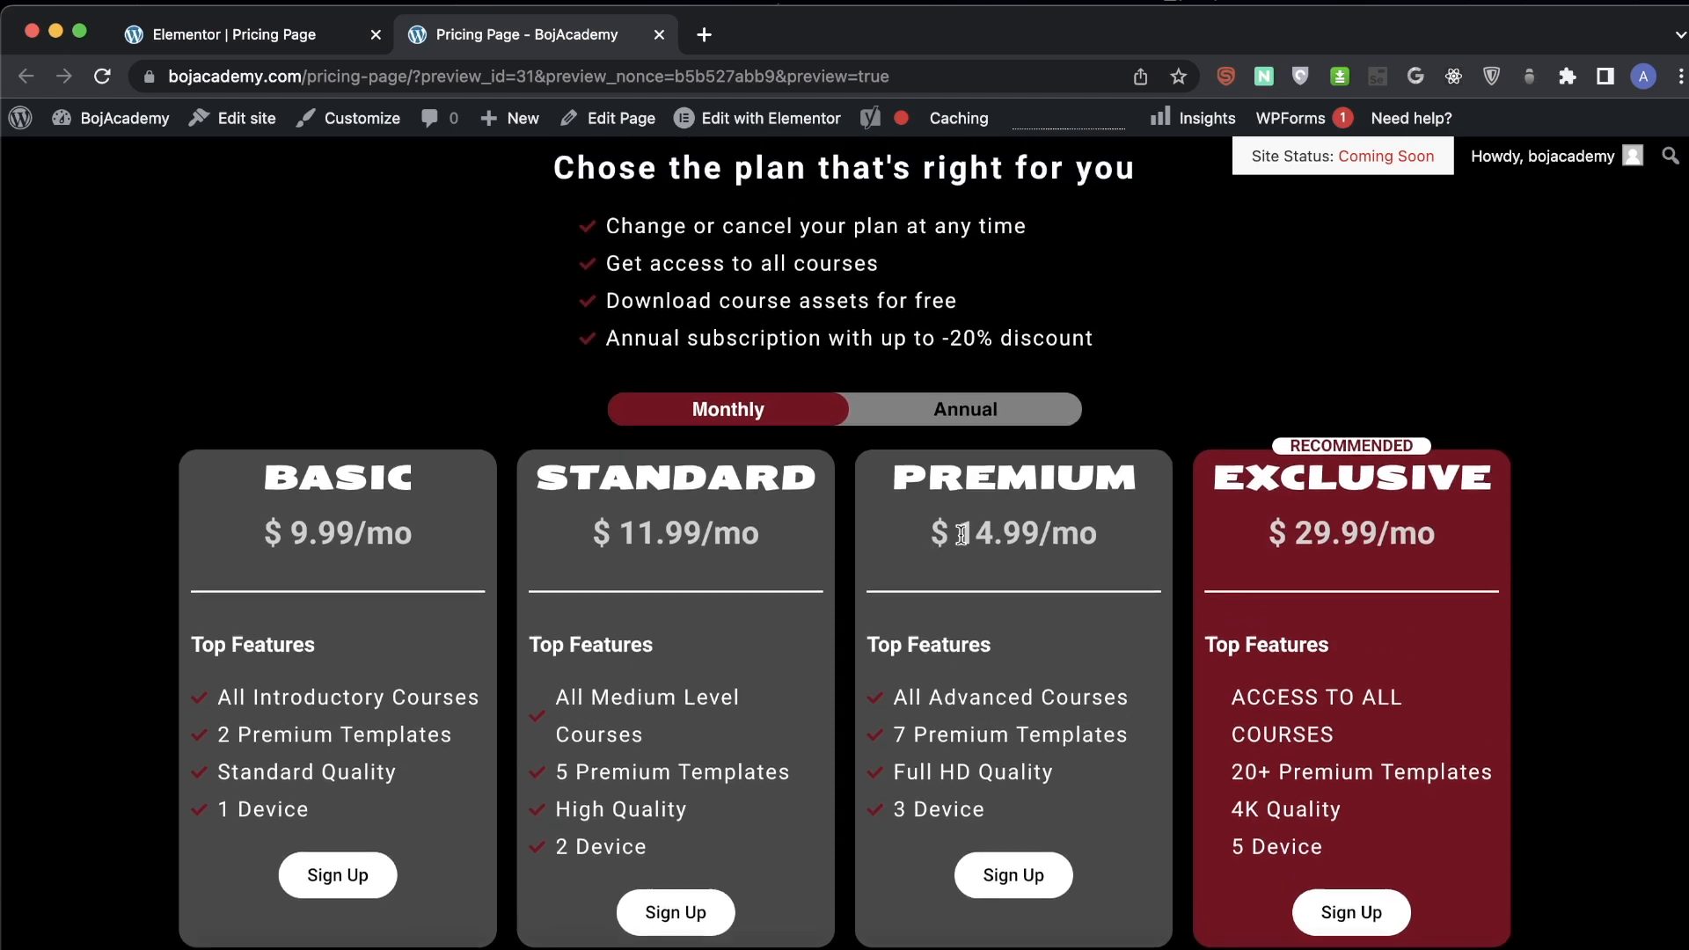